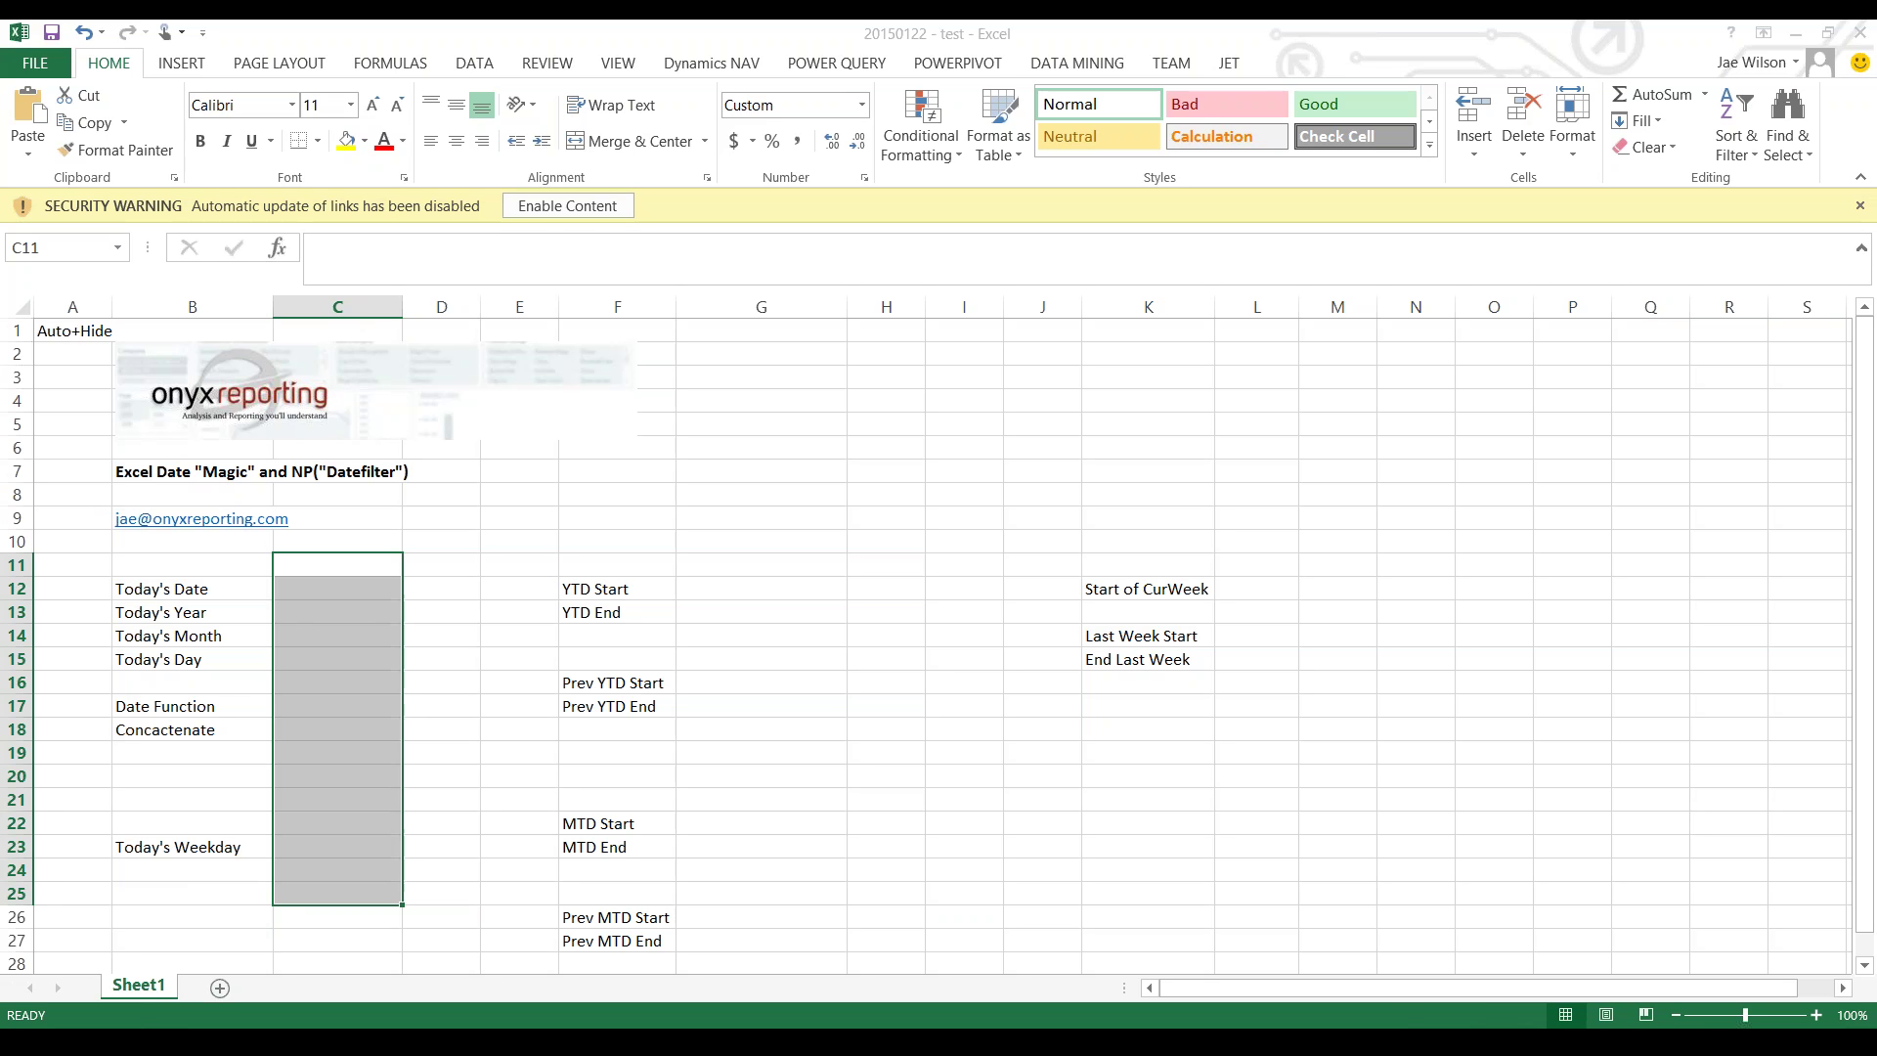
# - Enter the formula =TODAY() in C12 beside the Today's Date label
pyautogui.click(192, 589)
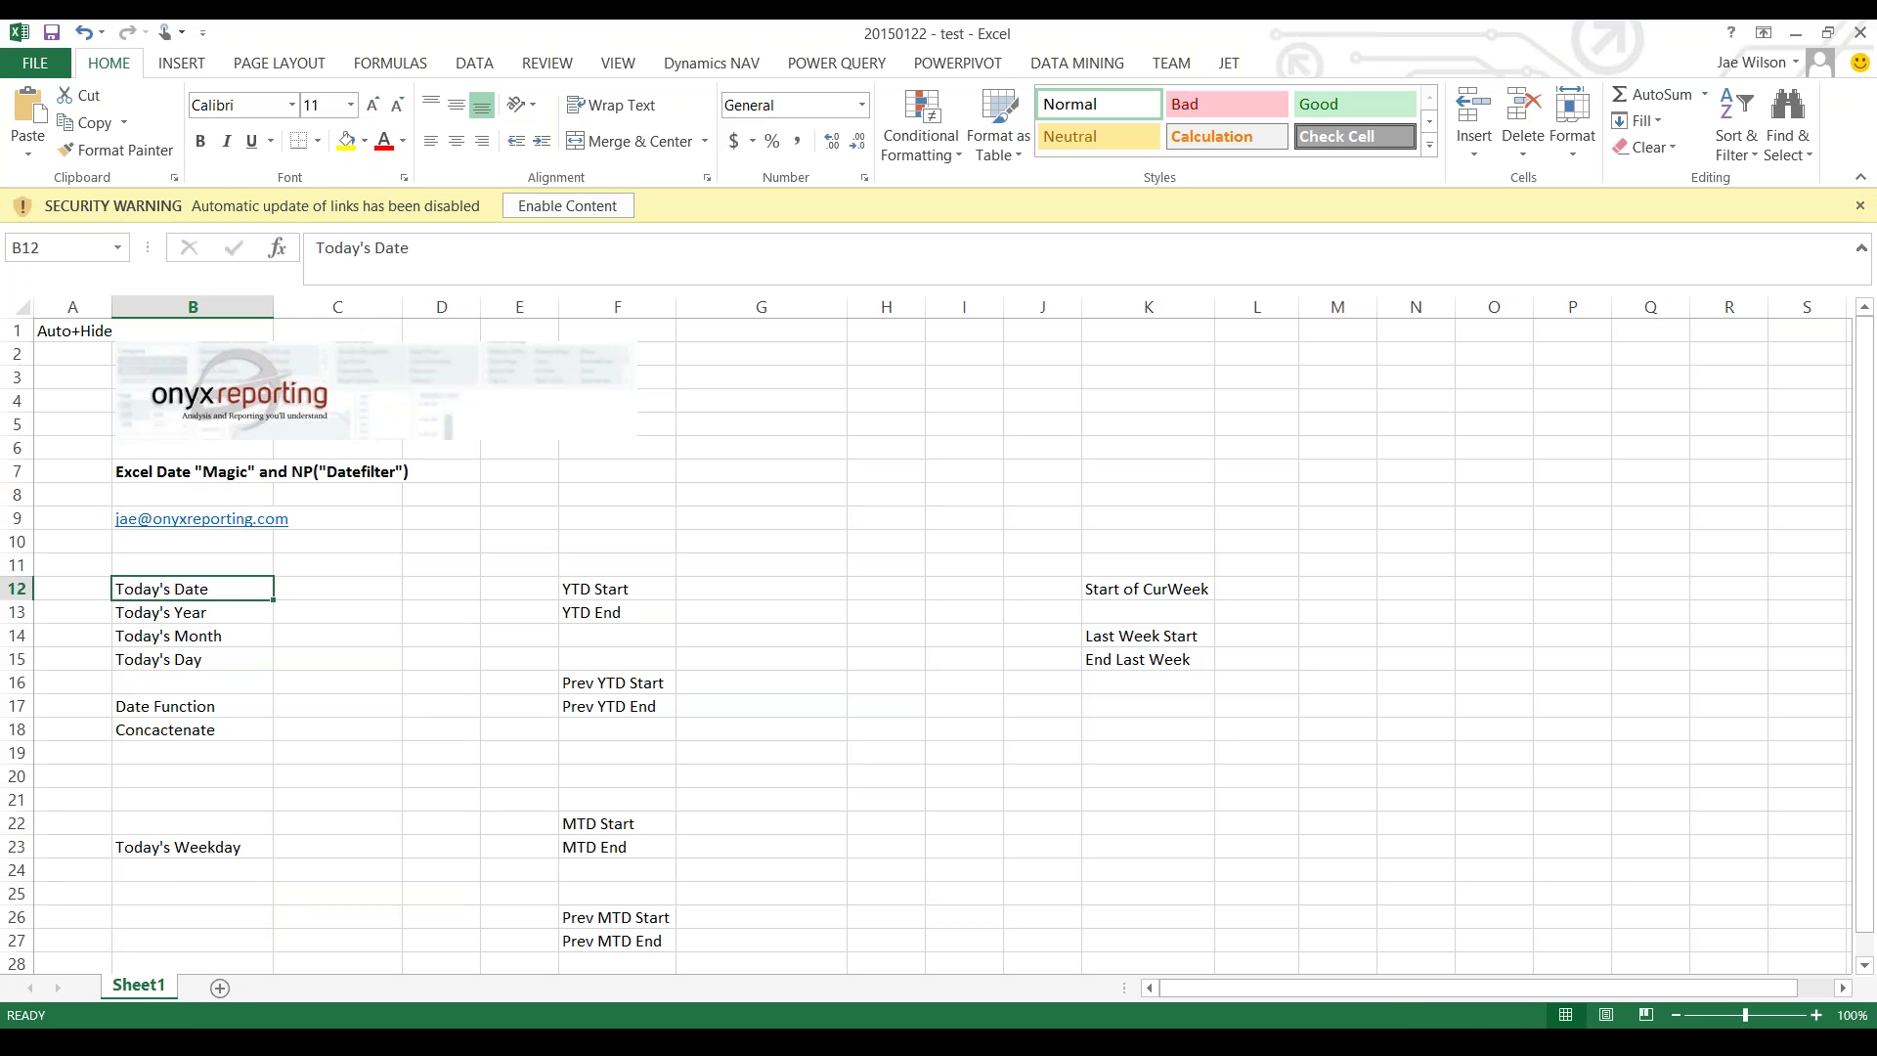
pyautogui.click(337, 589)
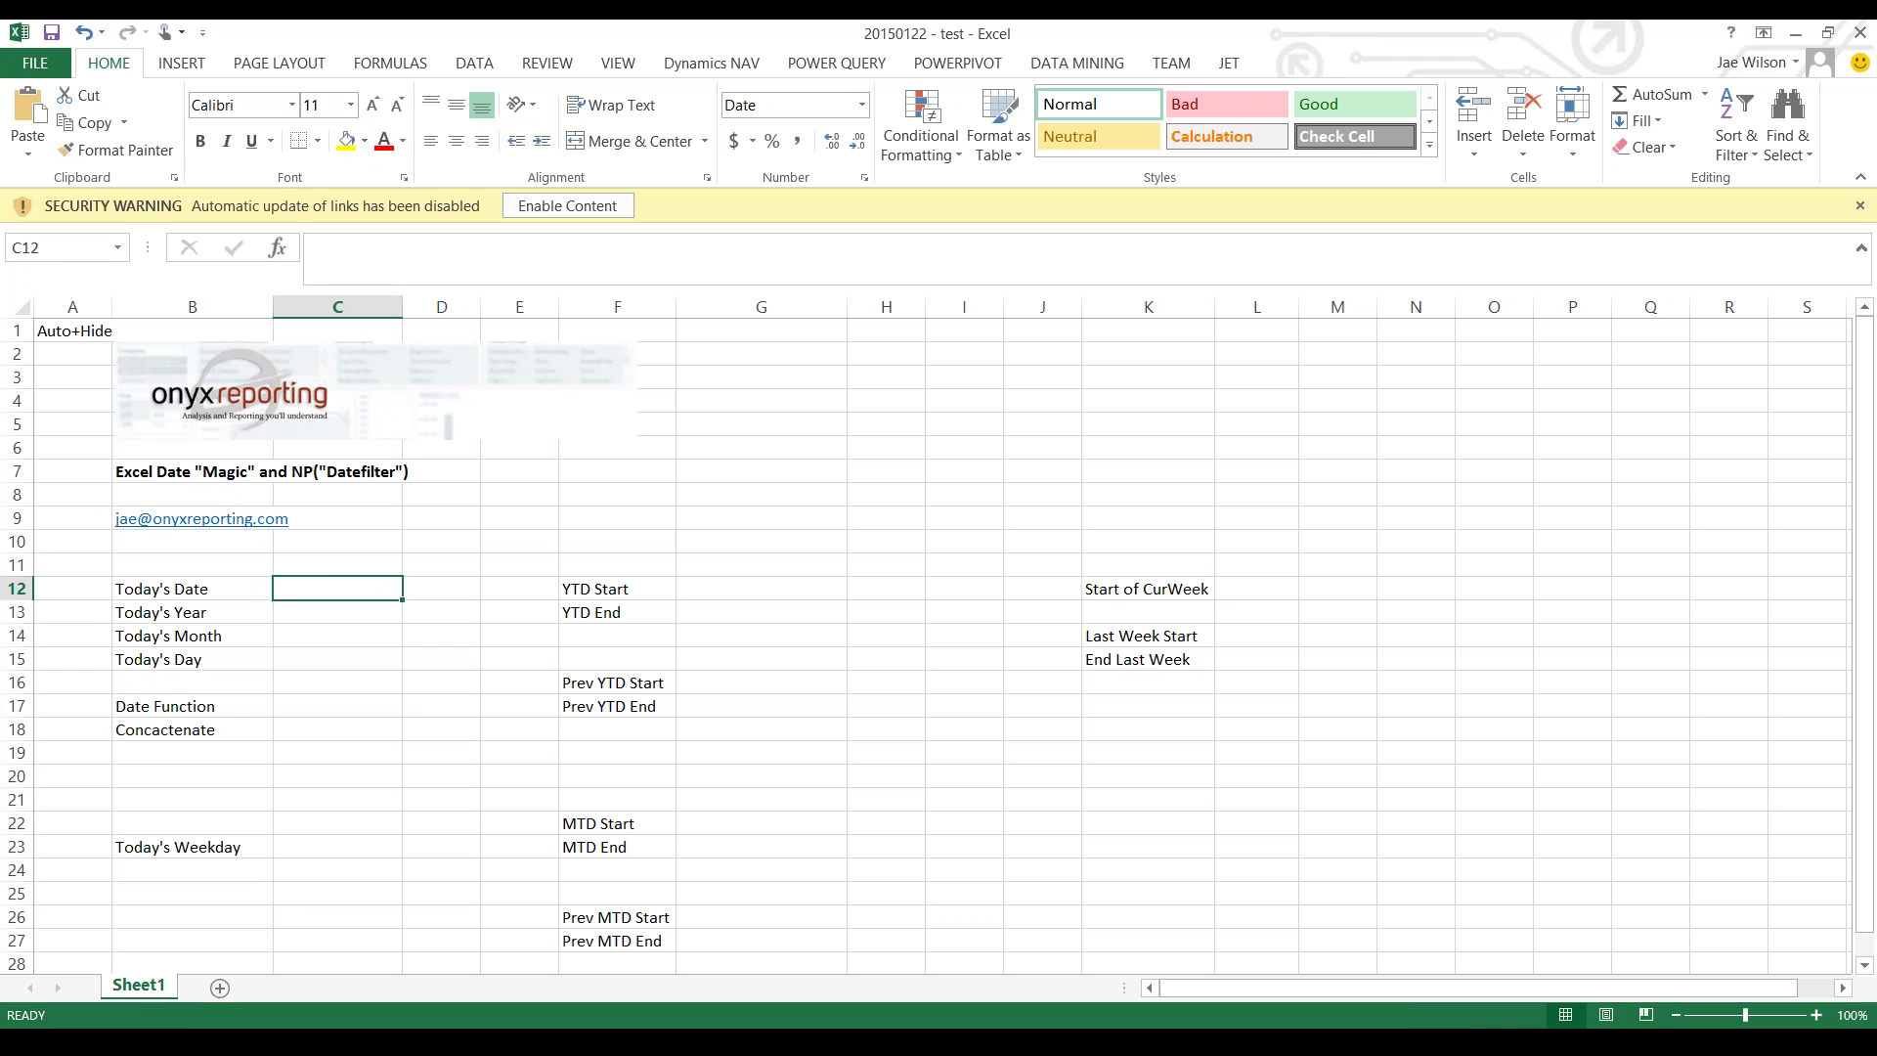
pyautogui.write('=today()')
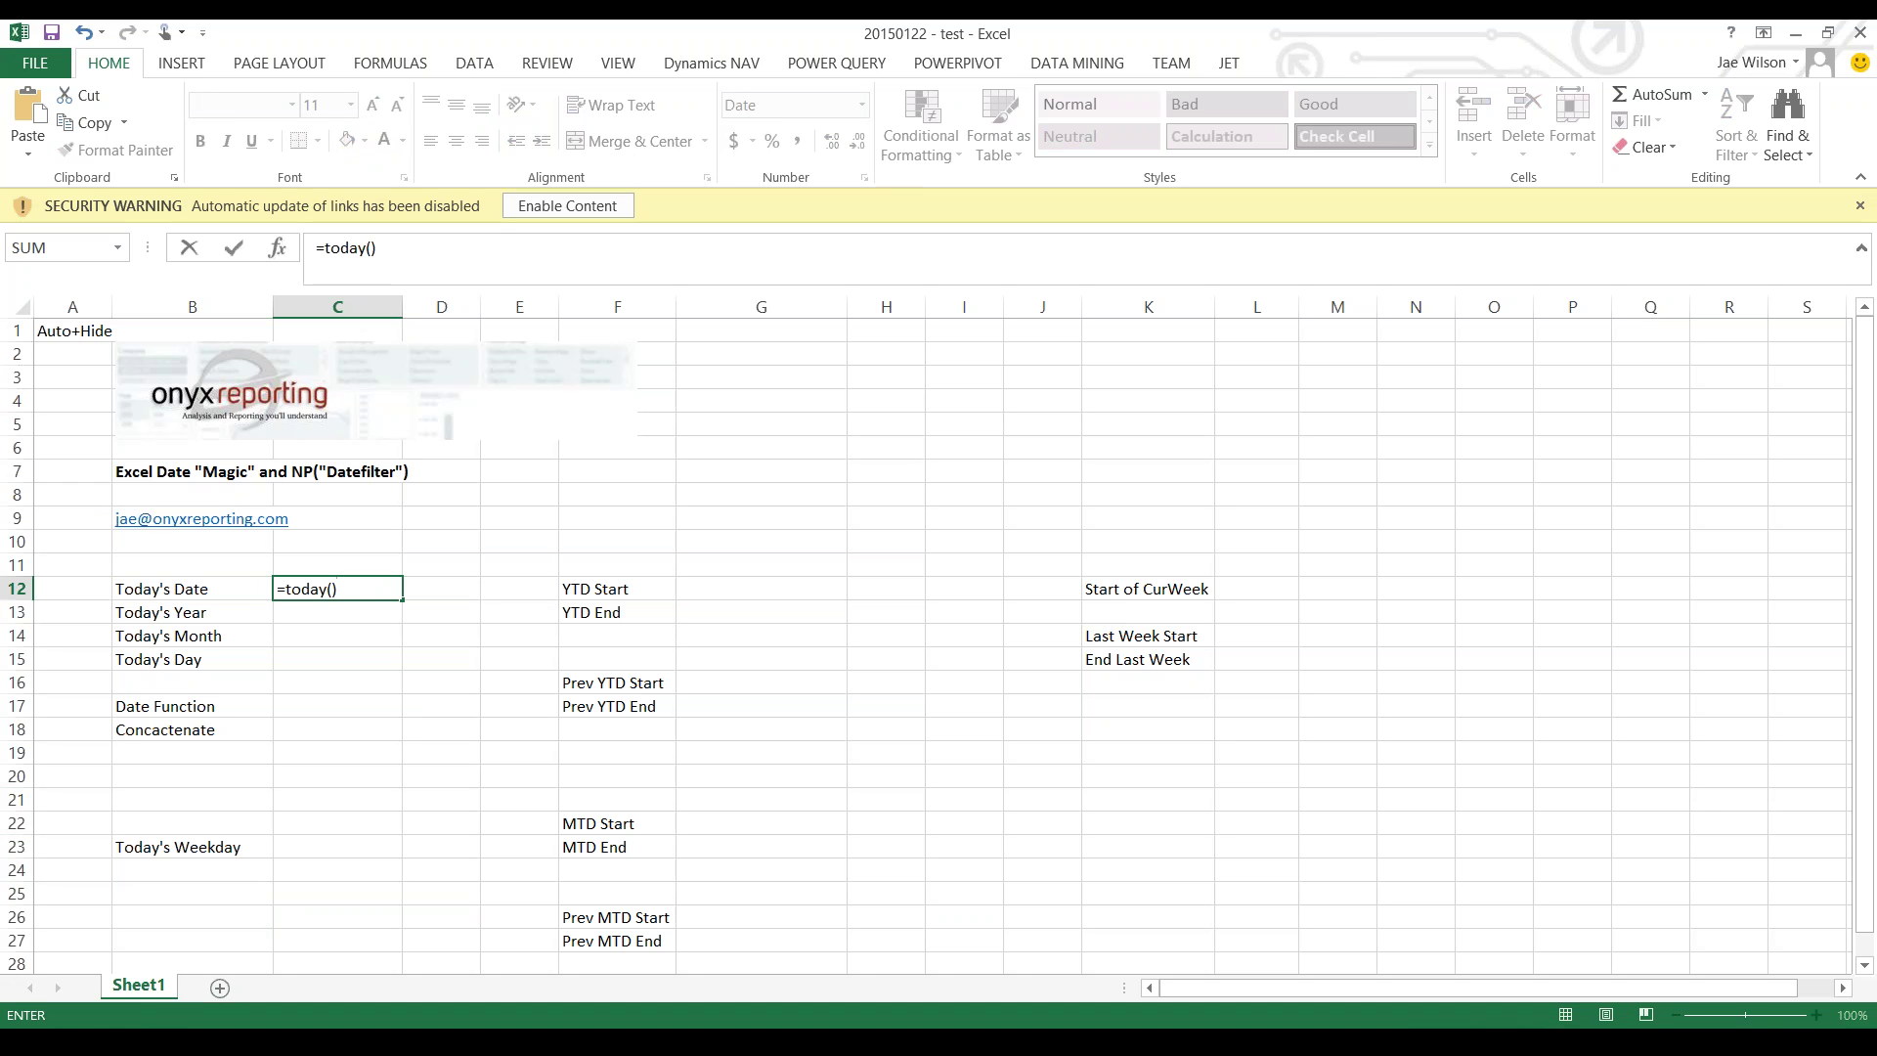
pyautogui.press('Return')
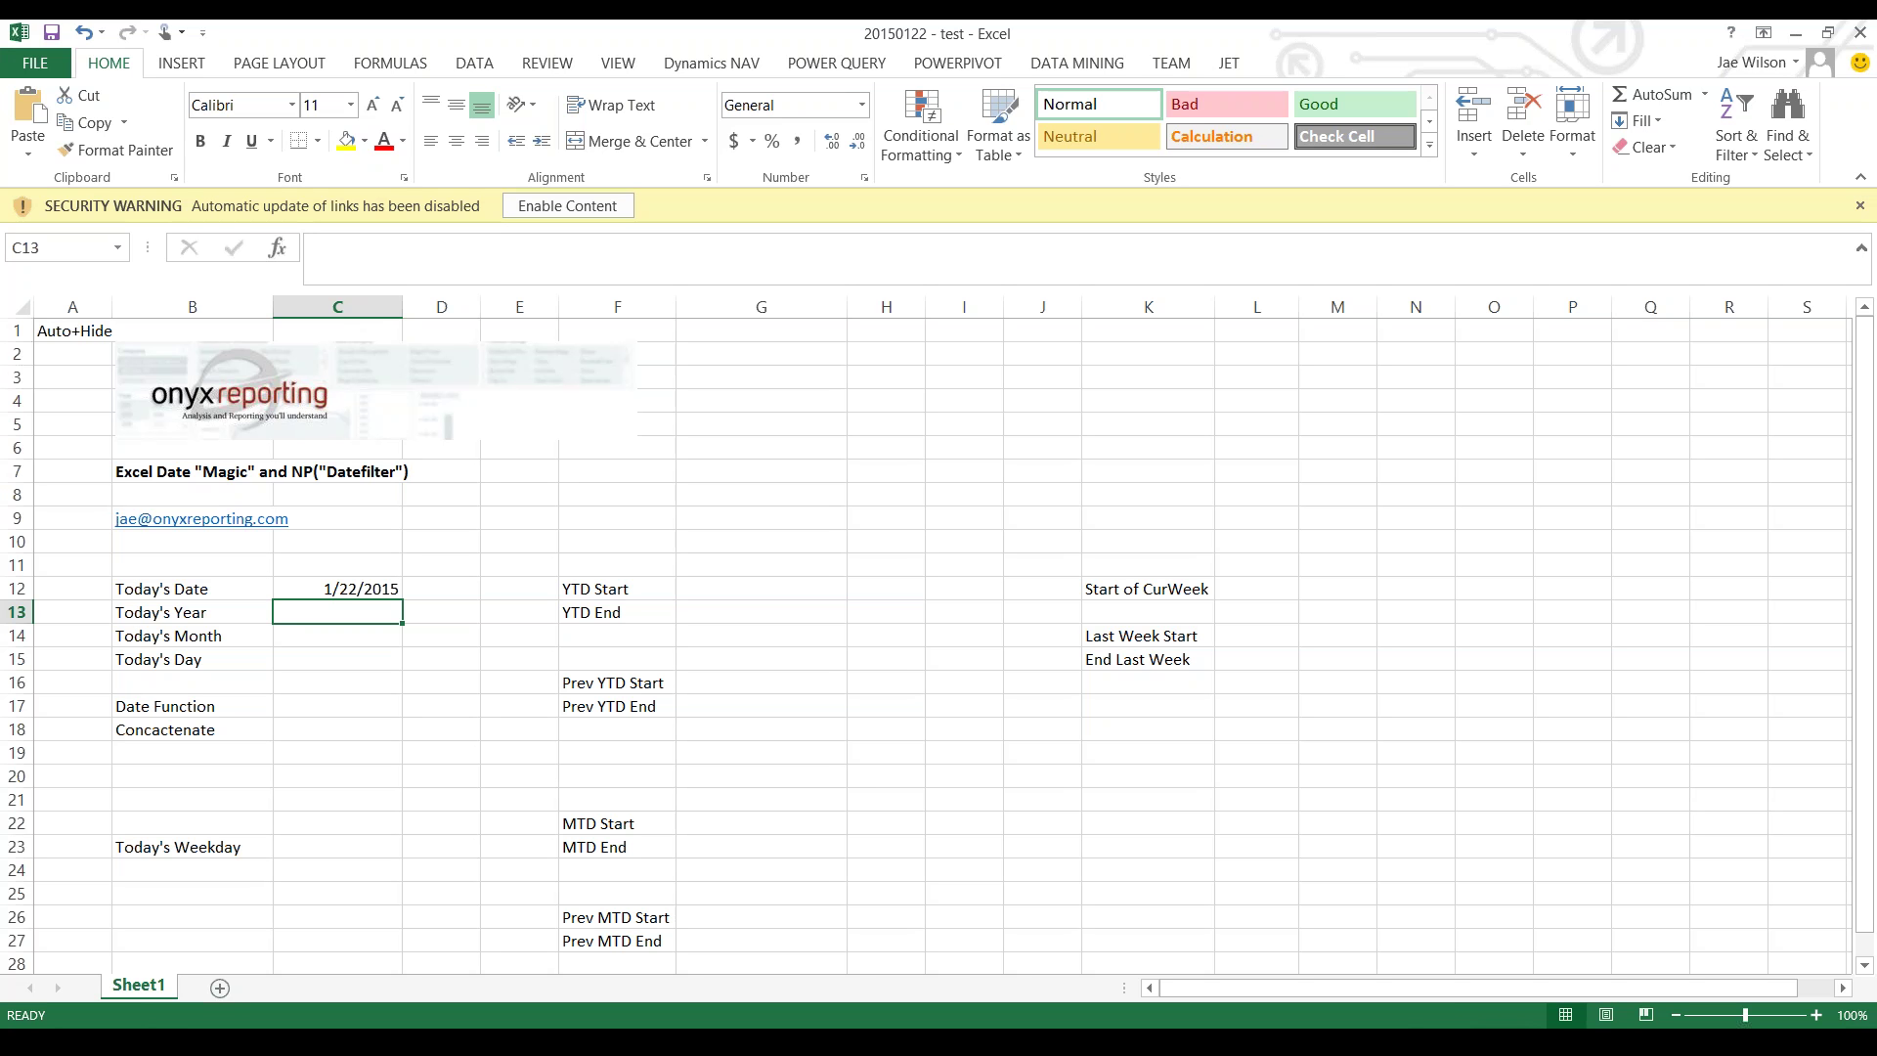
# - Enter the formula =YEAR(C12) in C13 to extract the year for Today's Year
pyautogui.write('=year(')
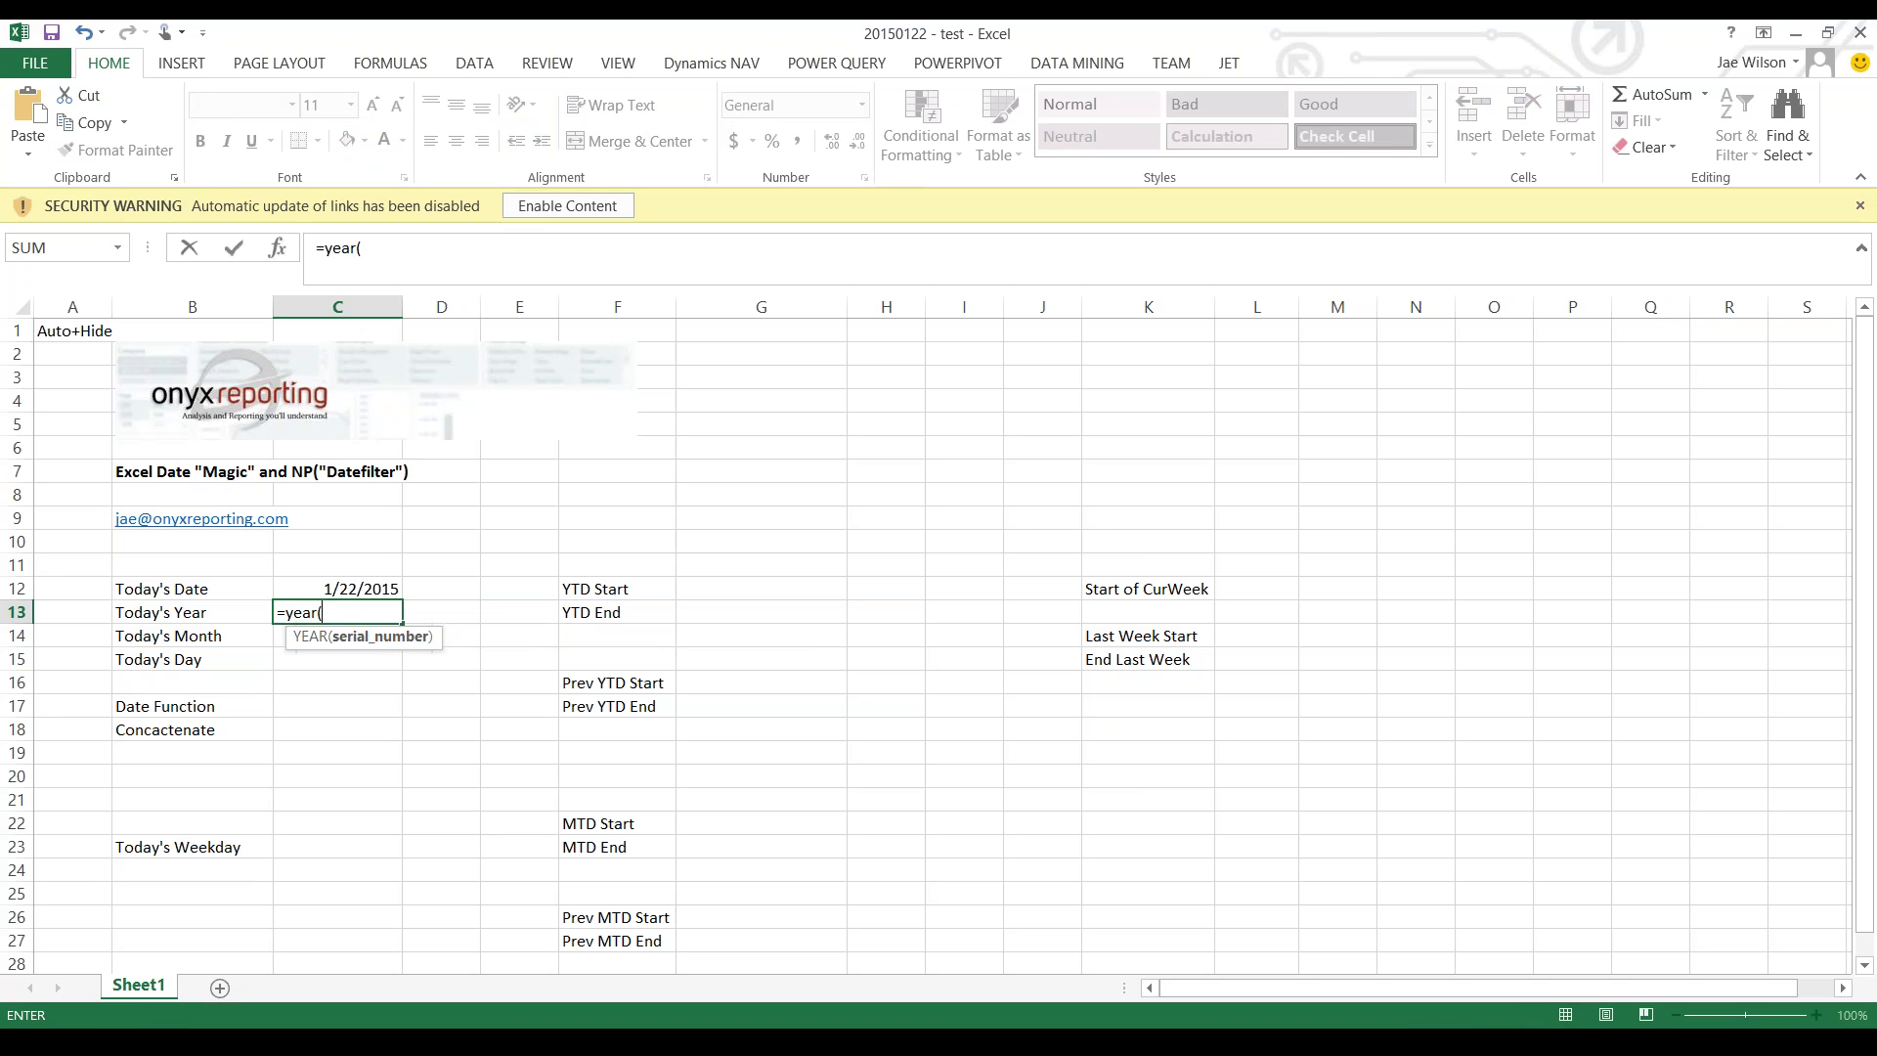
pyautogui.press('Up')
pyautogui.write(')')
pyautogui.press('Return')
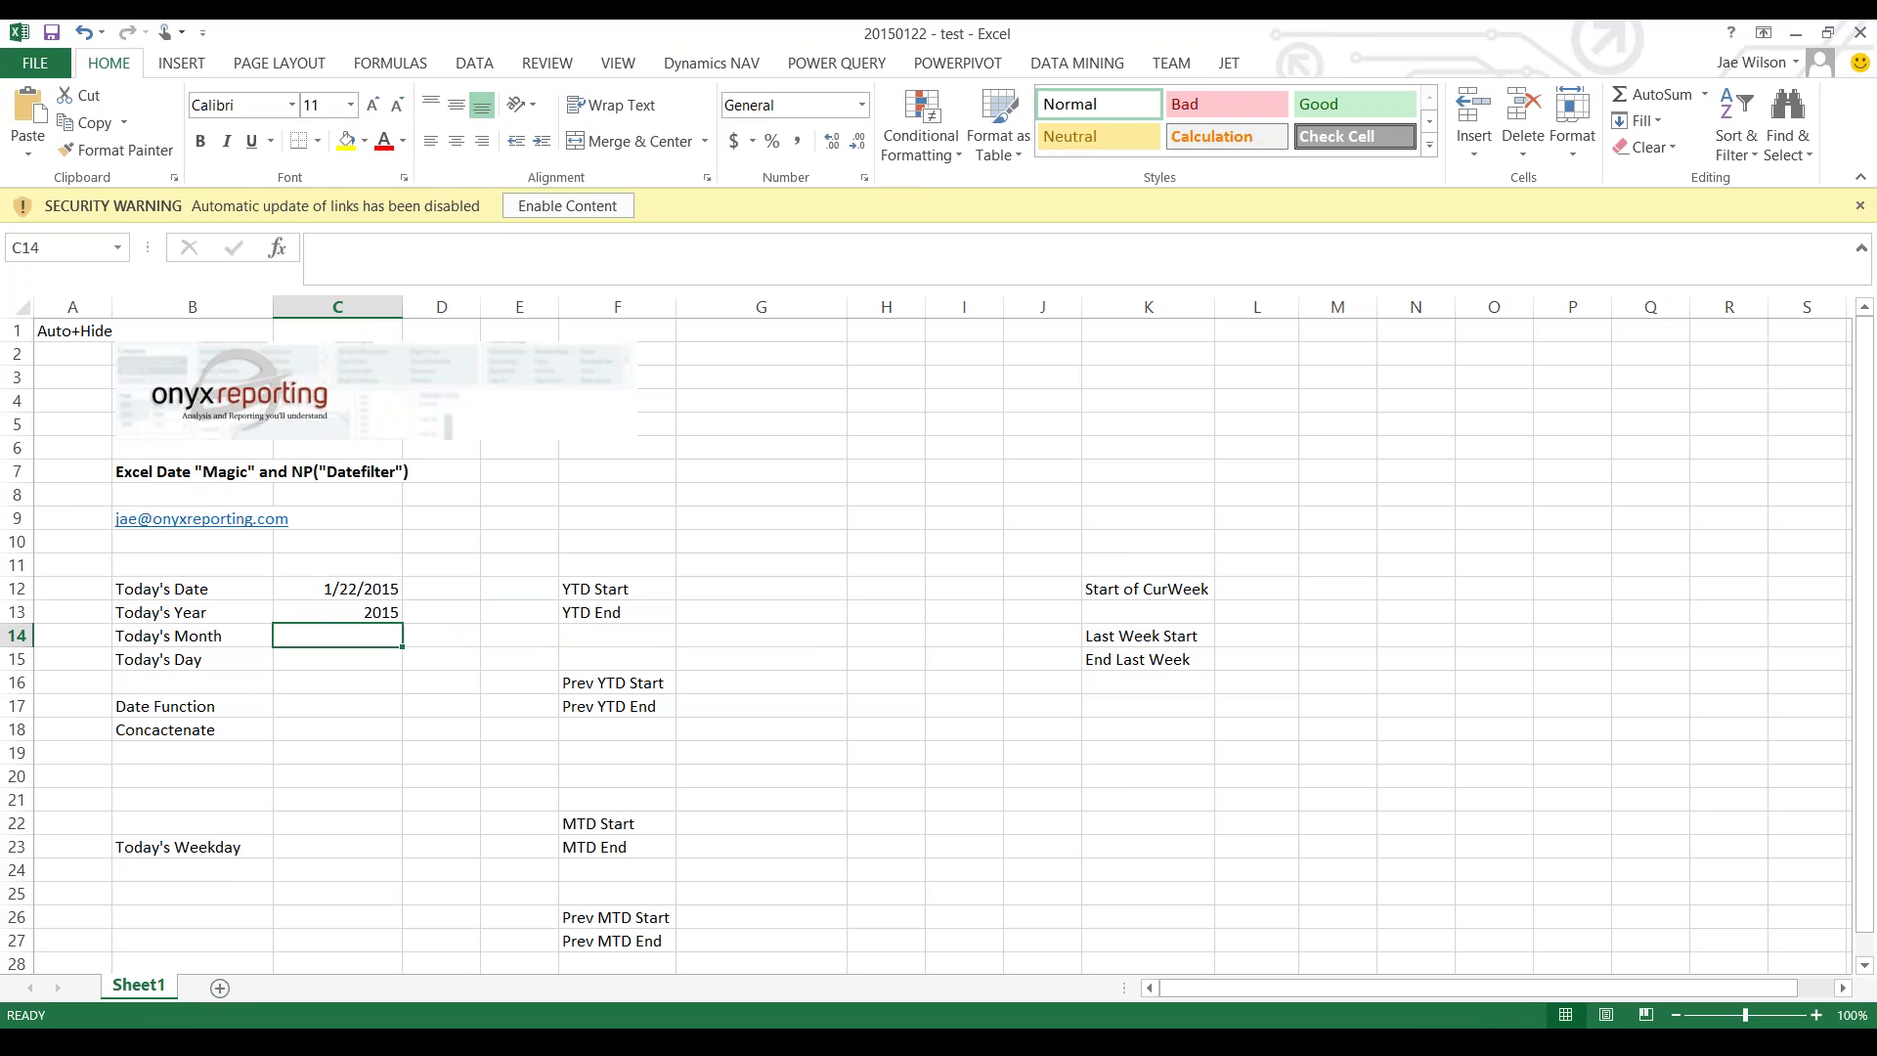
# - Enter the formula =MONTH(C12) in C14 to extract the month for Today's Month
pyautogui.write('=month(')
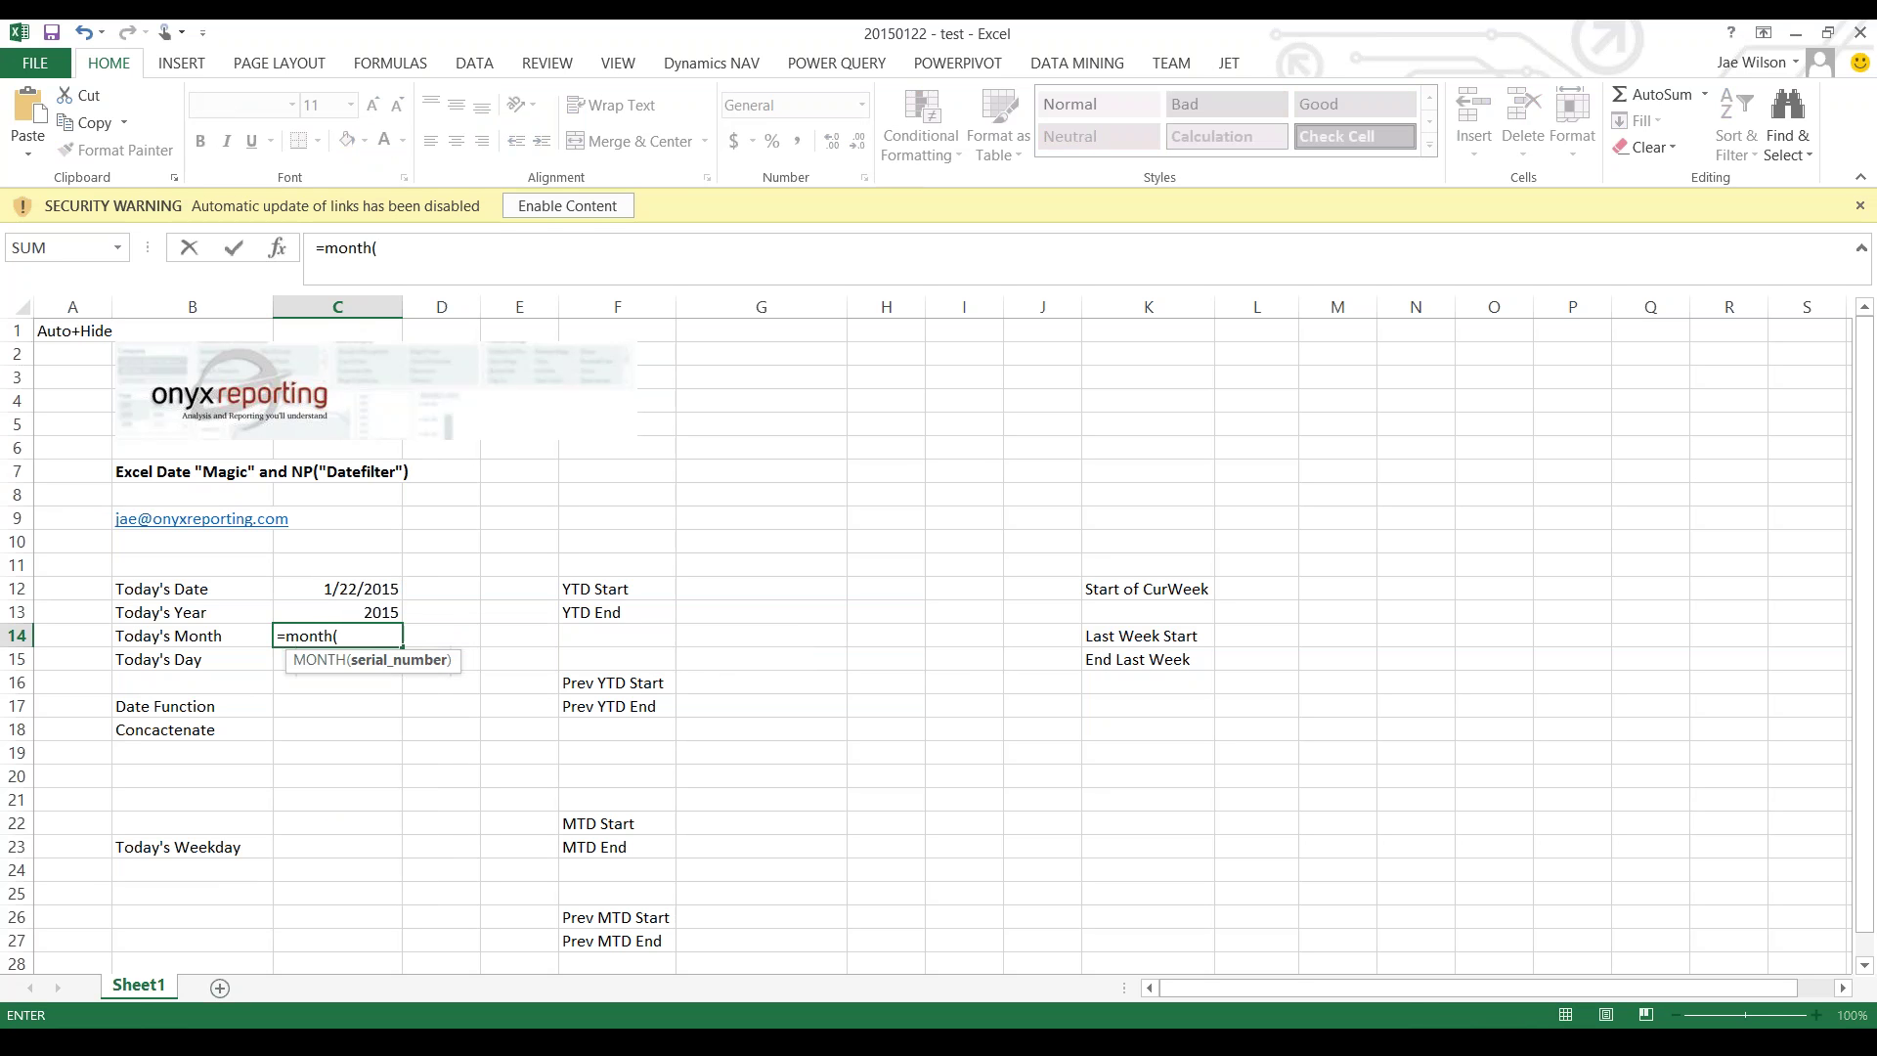
pyautogui.press('Up')
pyautogui.press('Up')
pyautogui.write(')')
pyautogui.press('Return')
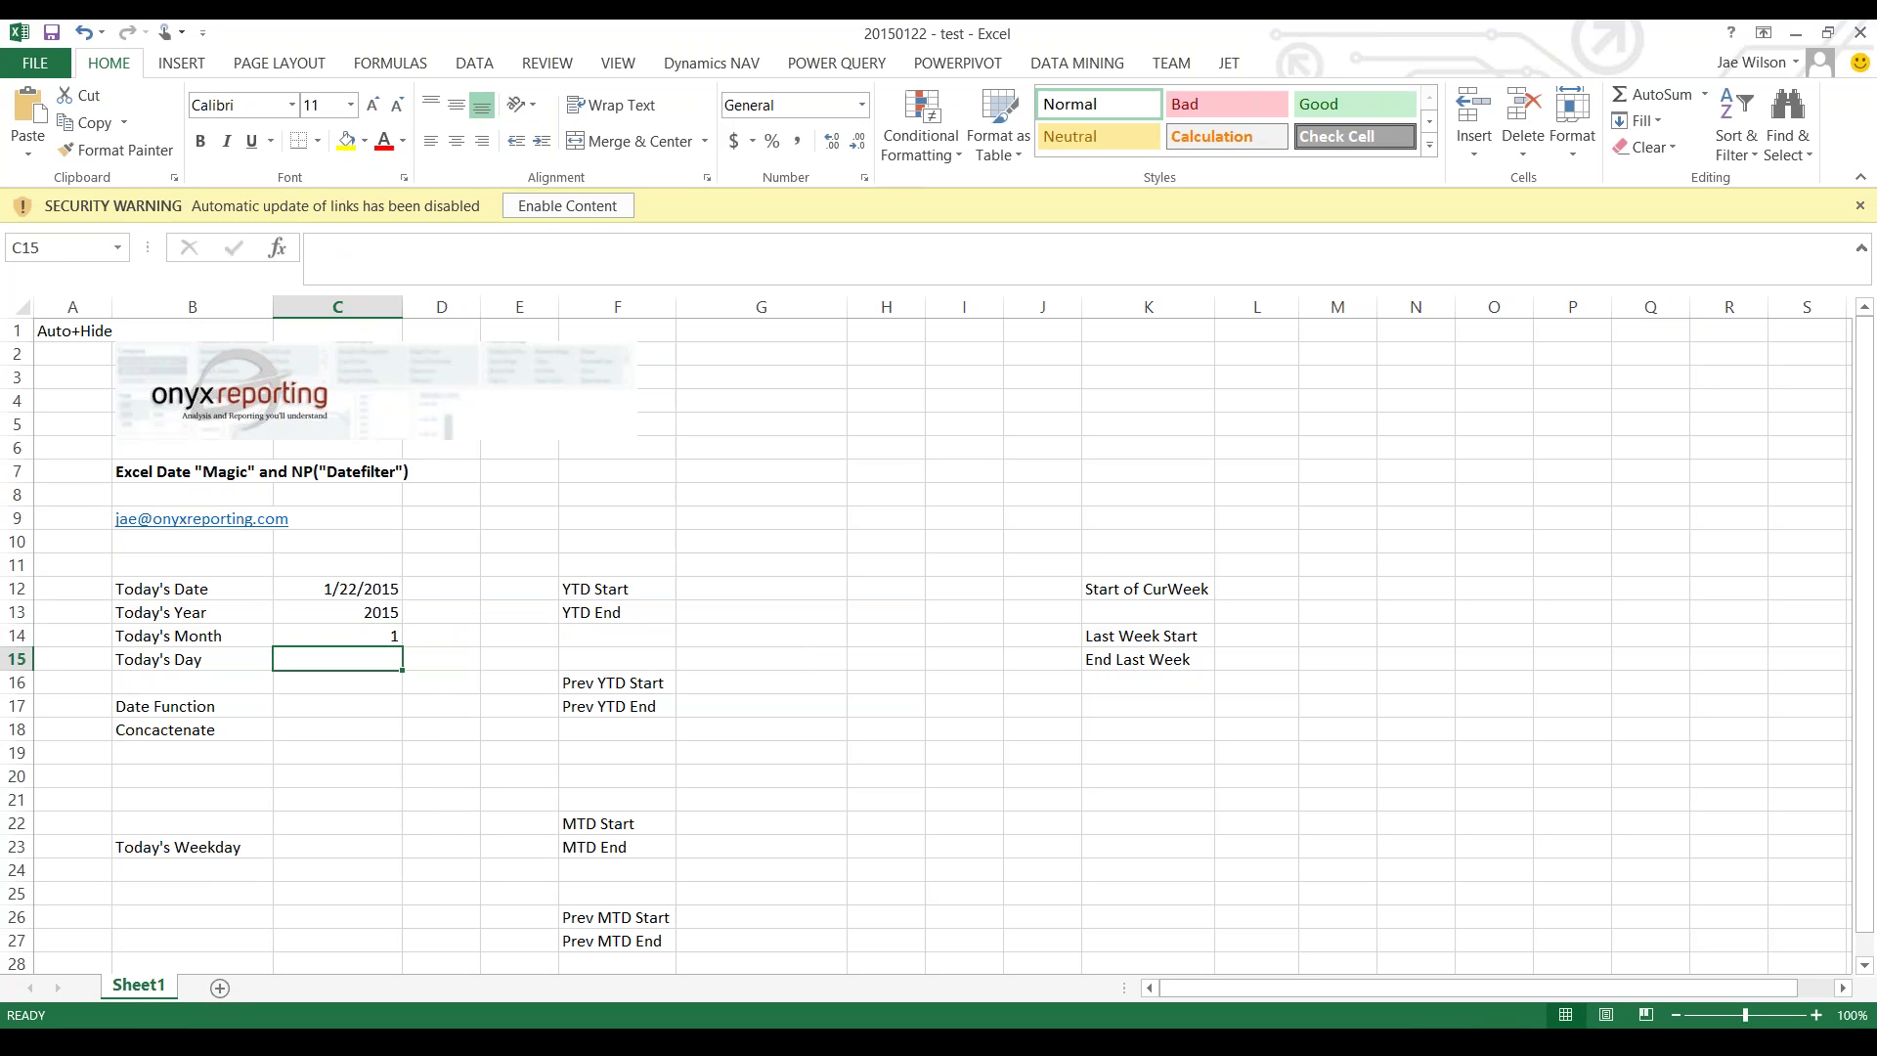
# - Enter the formula =DAY(C12) in C15 to extract the day for Today's Day
pyautogui.write('=day(')
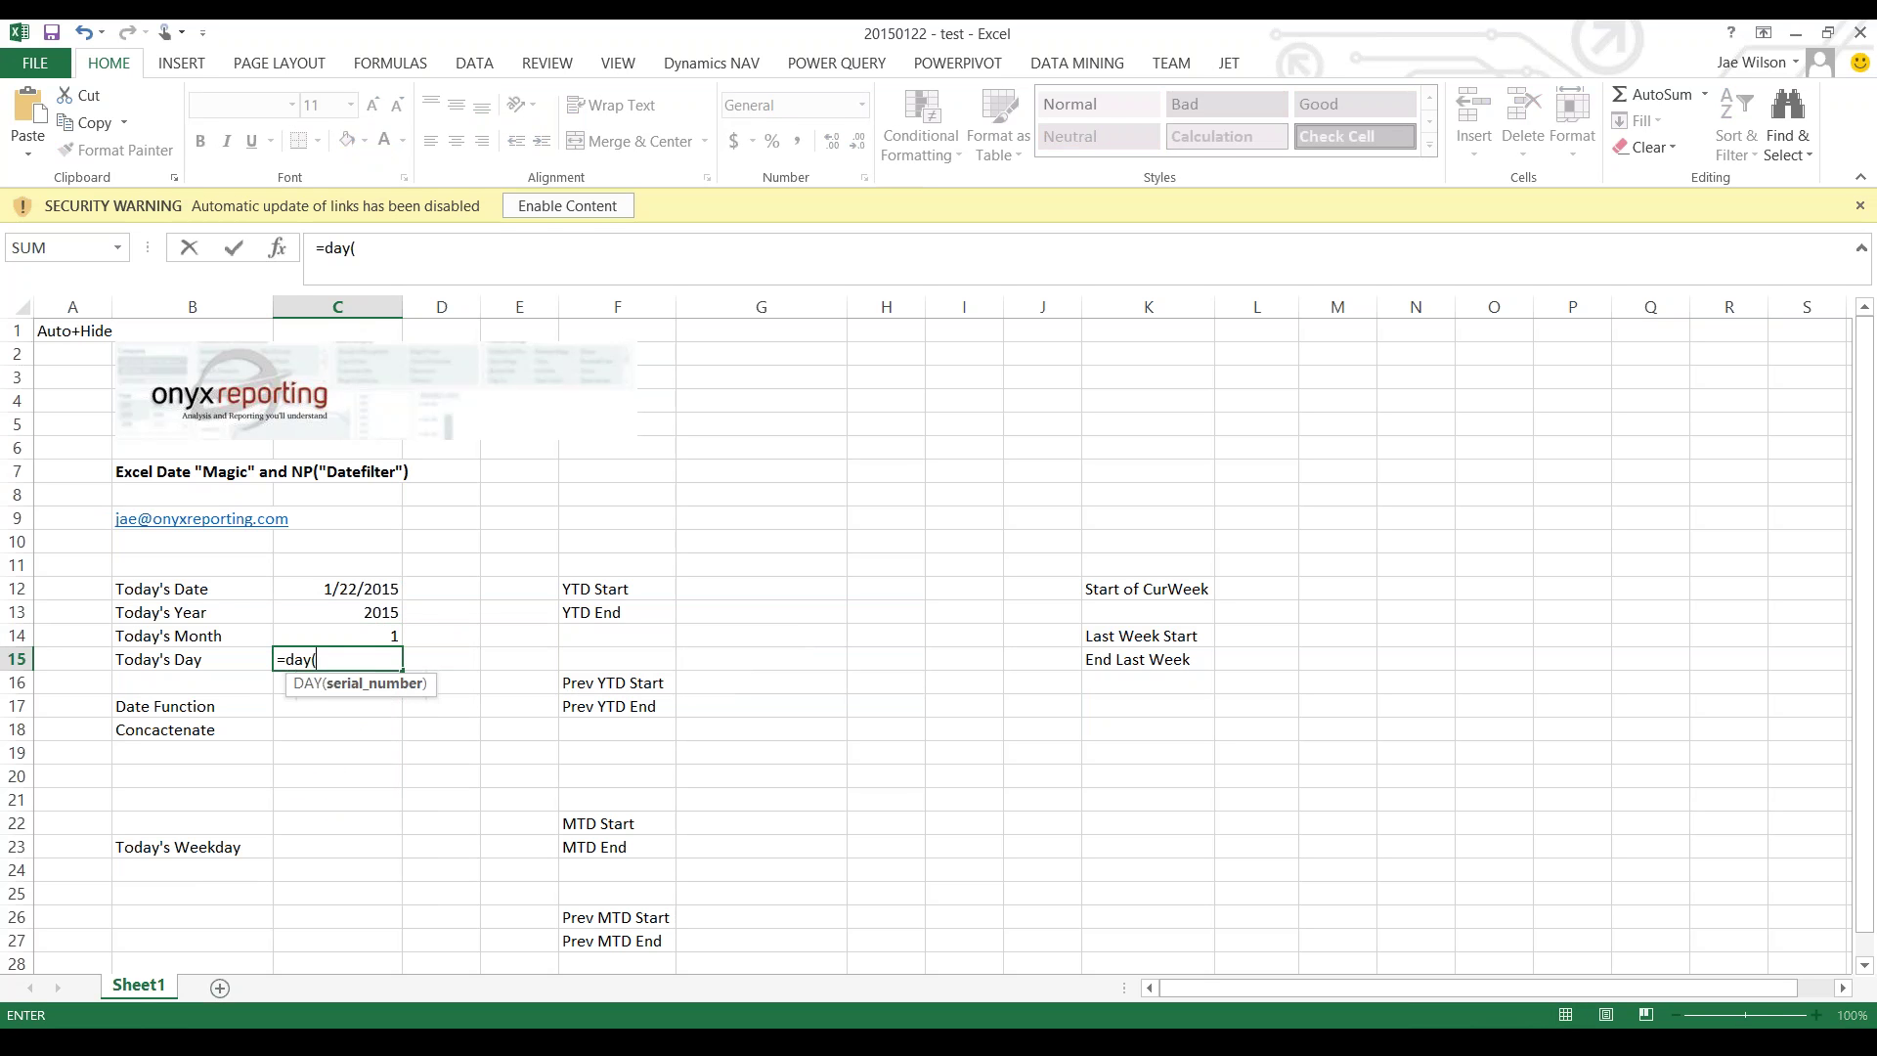
pyautogui.press('Up')
pyautogui.press('Up')
pyautogui.press('Up')
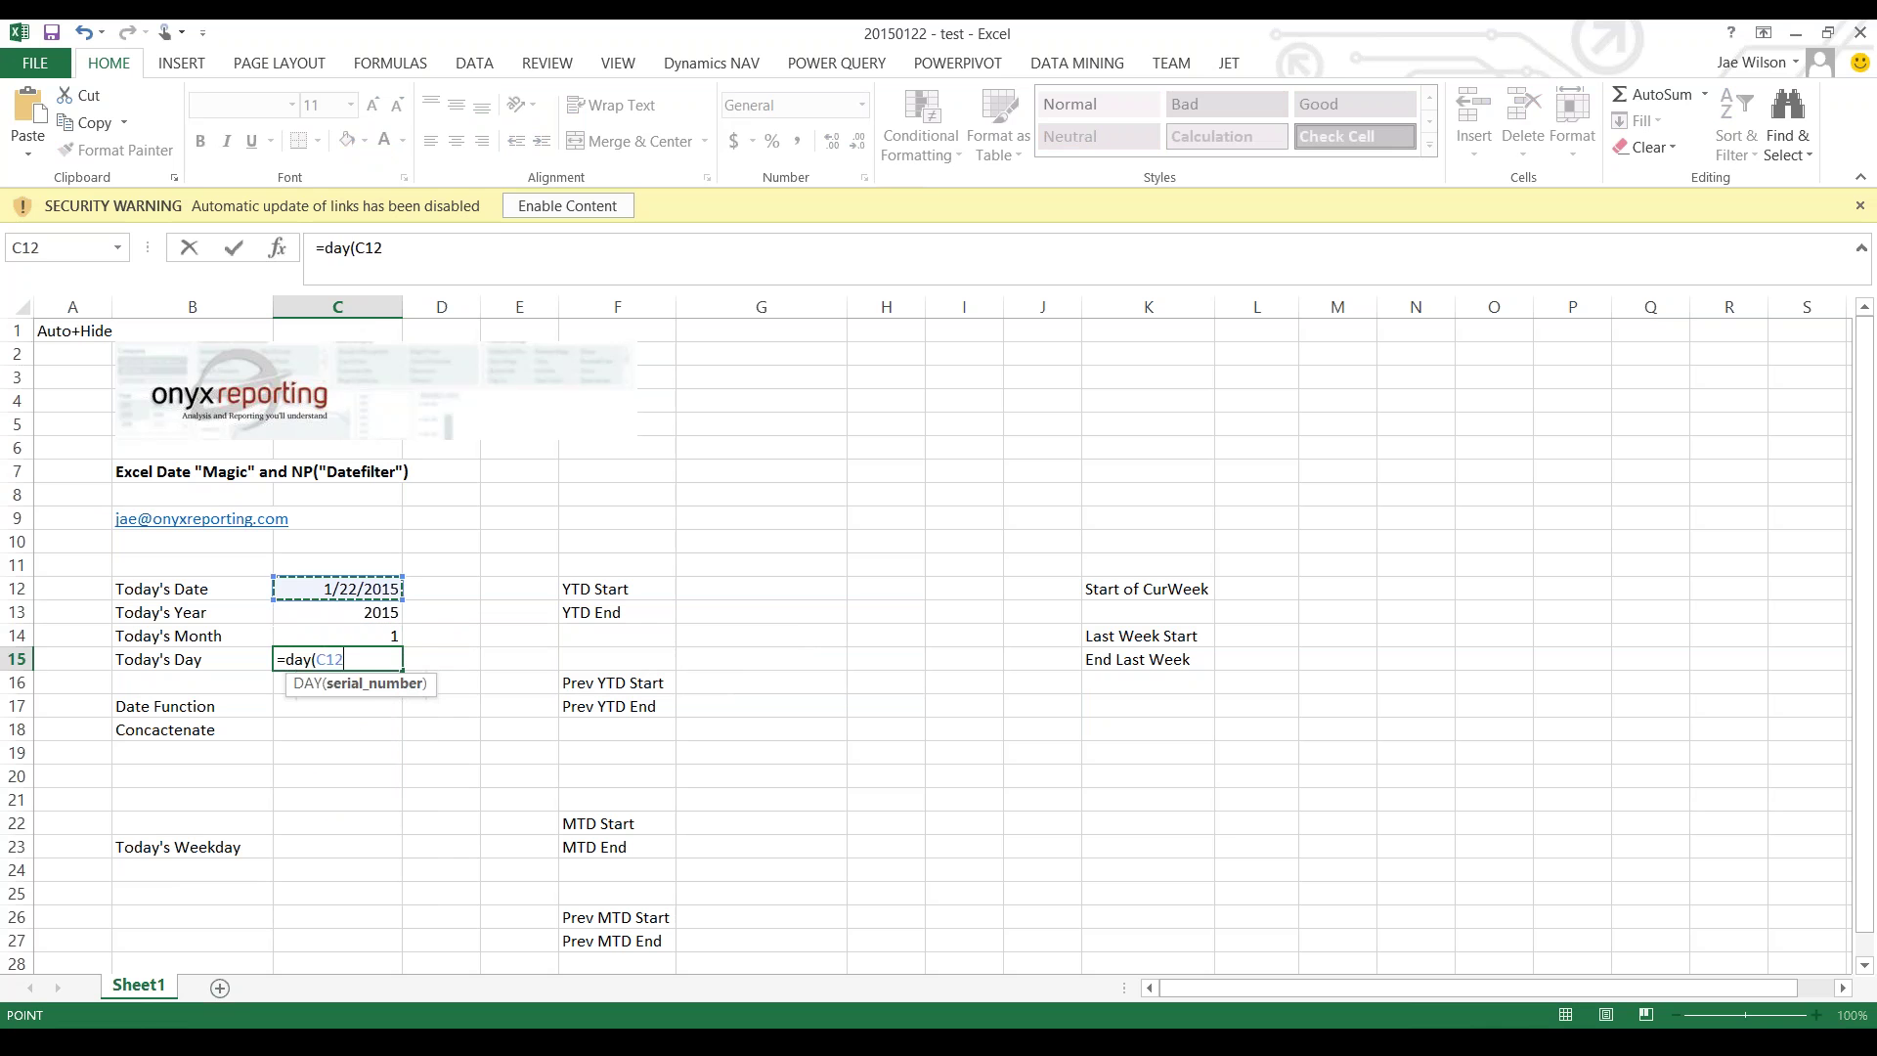
pyautogui.write(')')
pyautogui.press('Return')
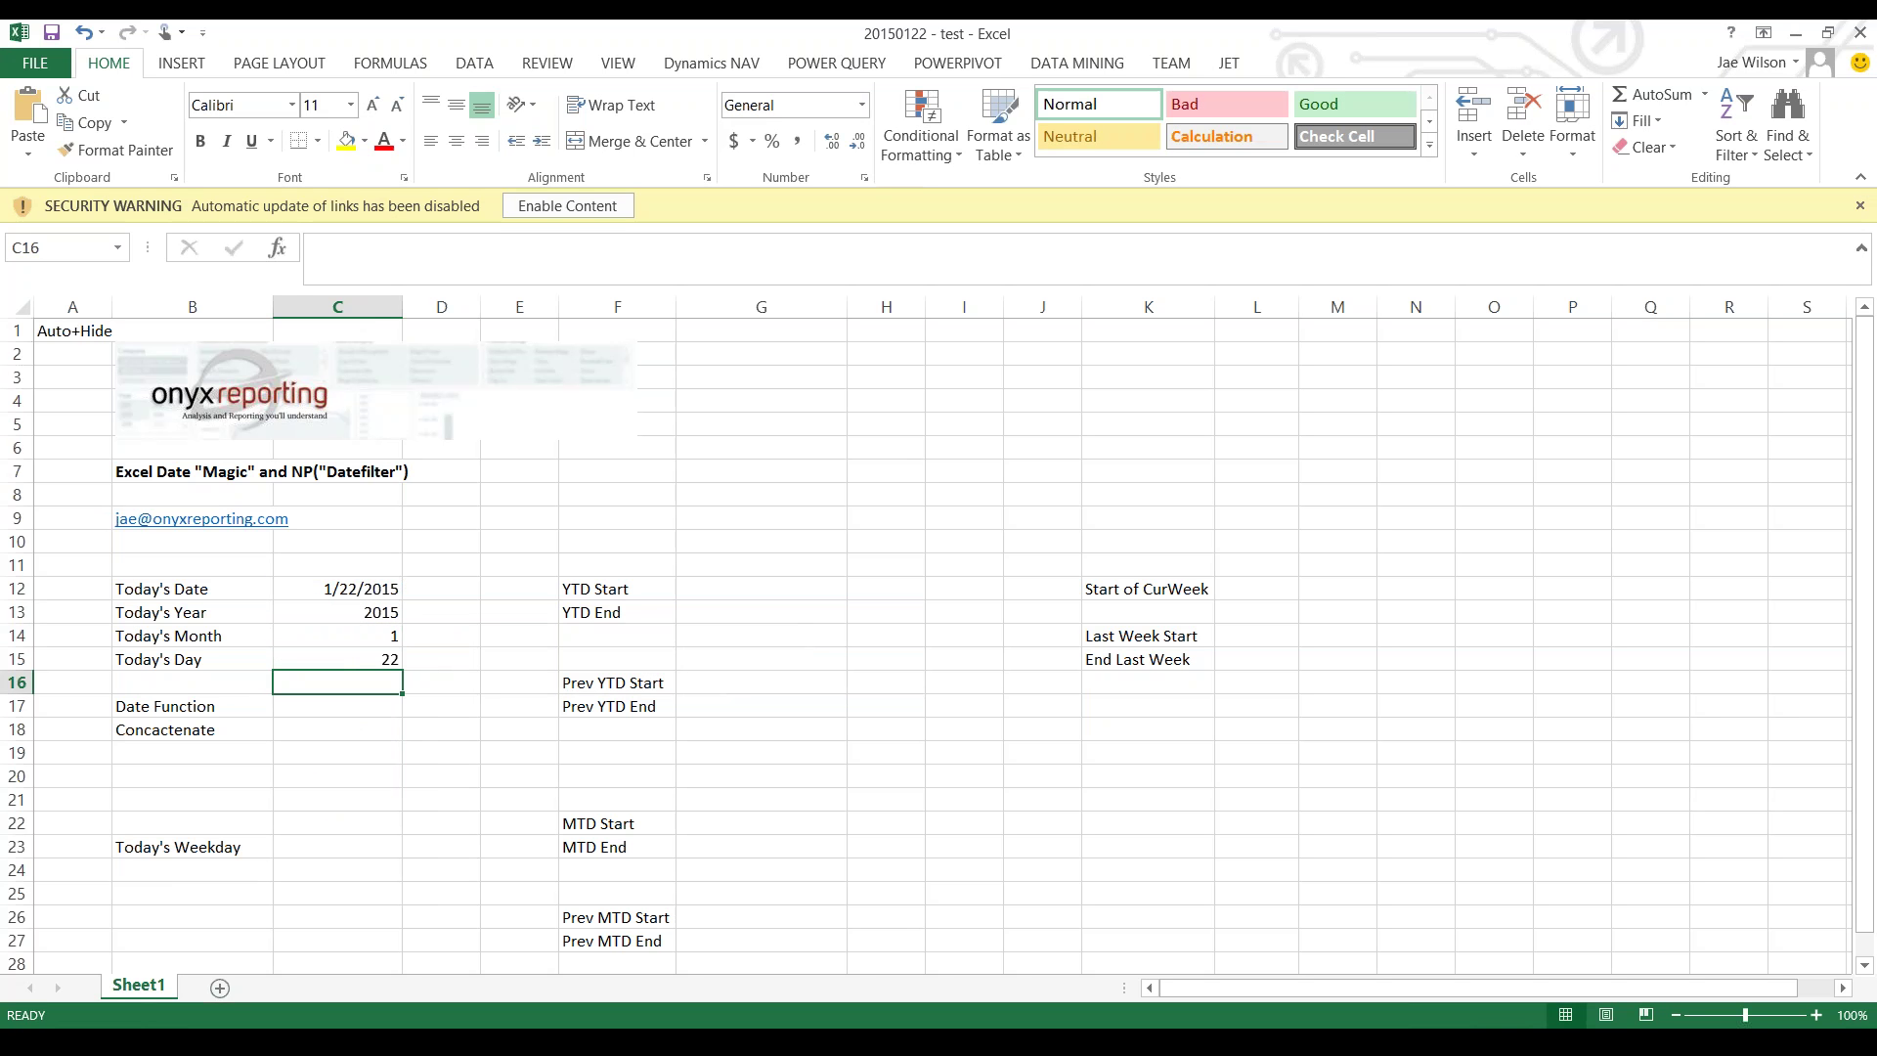
# - Replace the Today's Date formula in C12 with the fixed date 6/1/2015
pyautogui.press('Up')
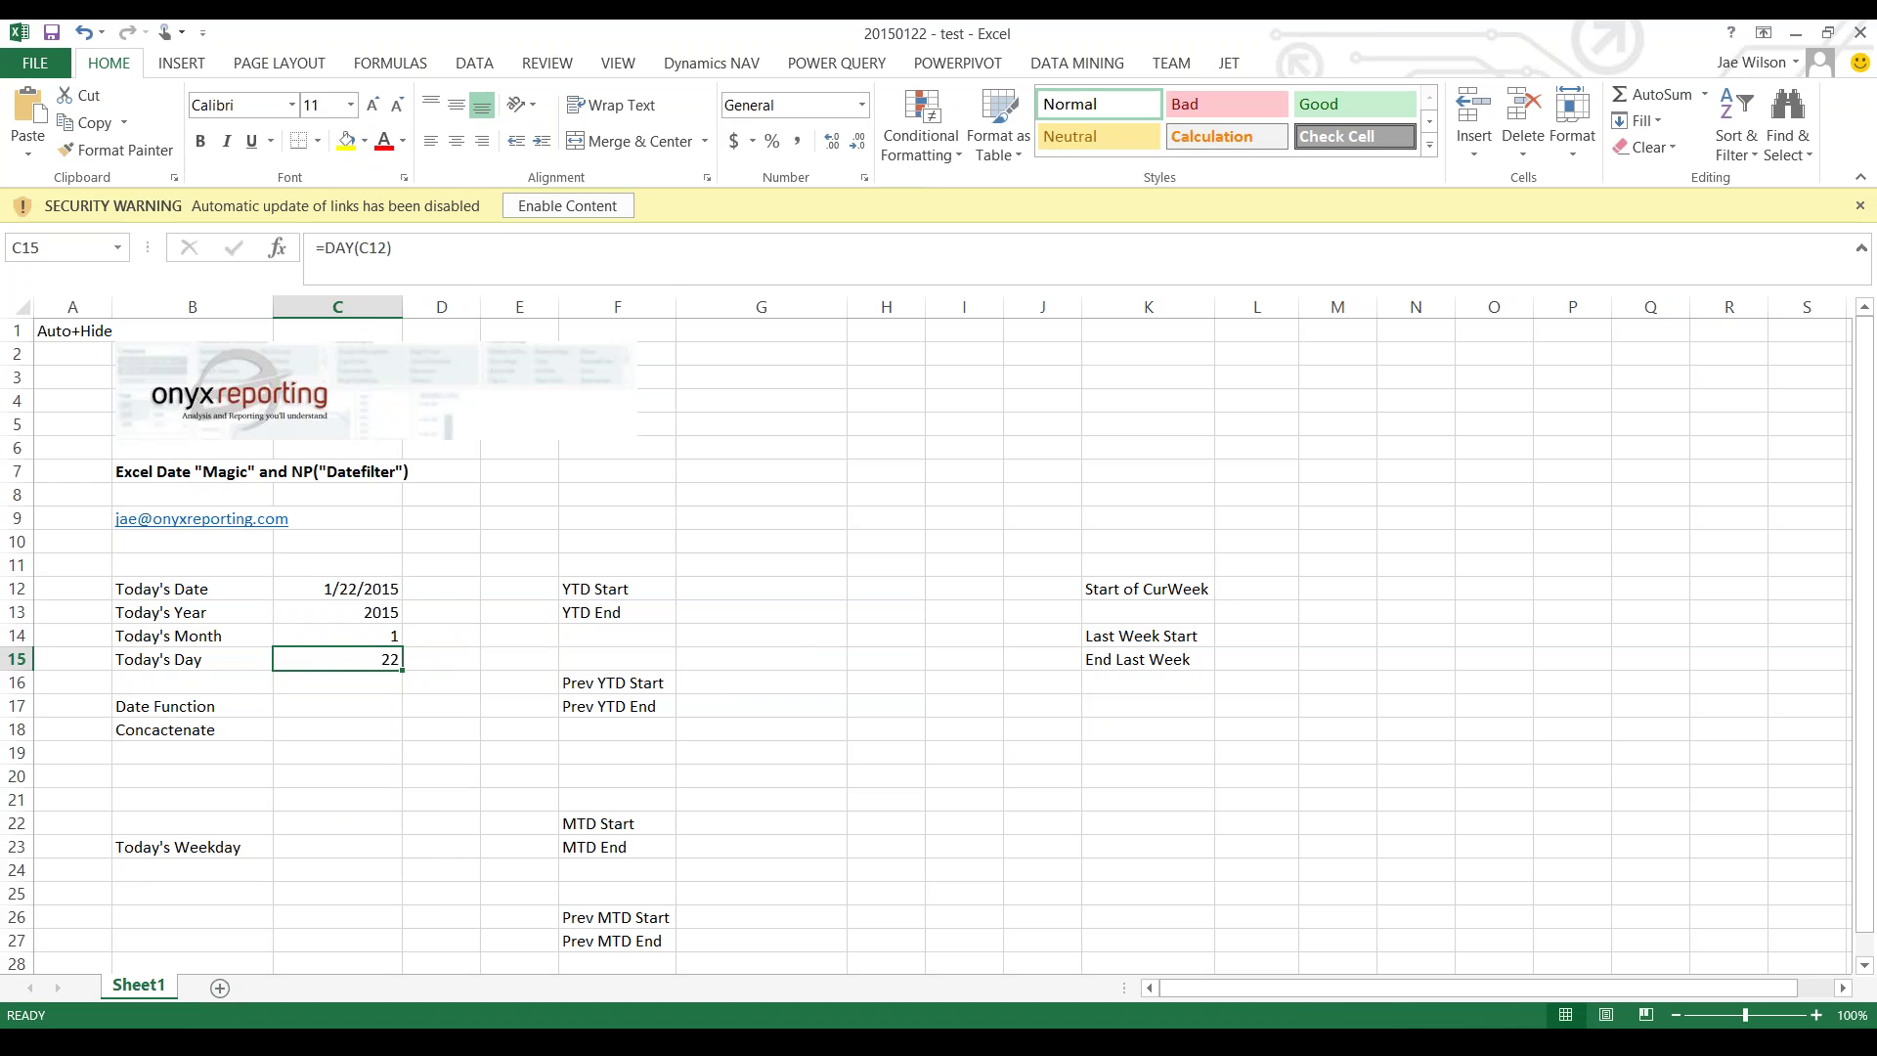
pyautogui.hotkey('shift', 'Left')
pyautogui.hotkey('shift', 'Up')
pyautogui.hotkey('shift', 'Up')
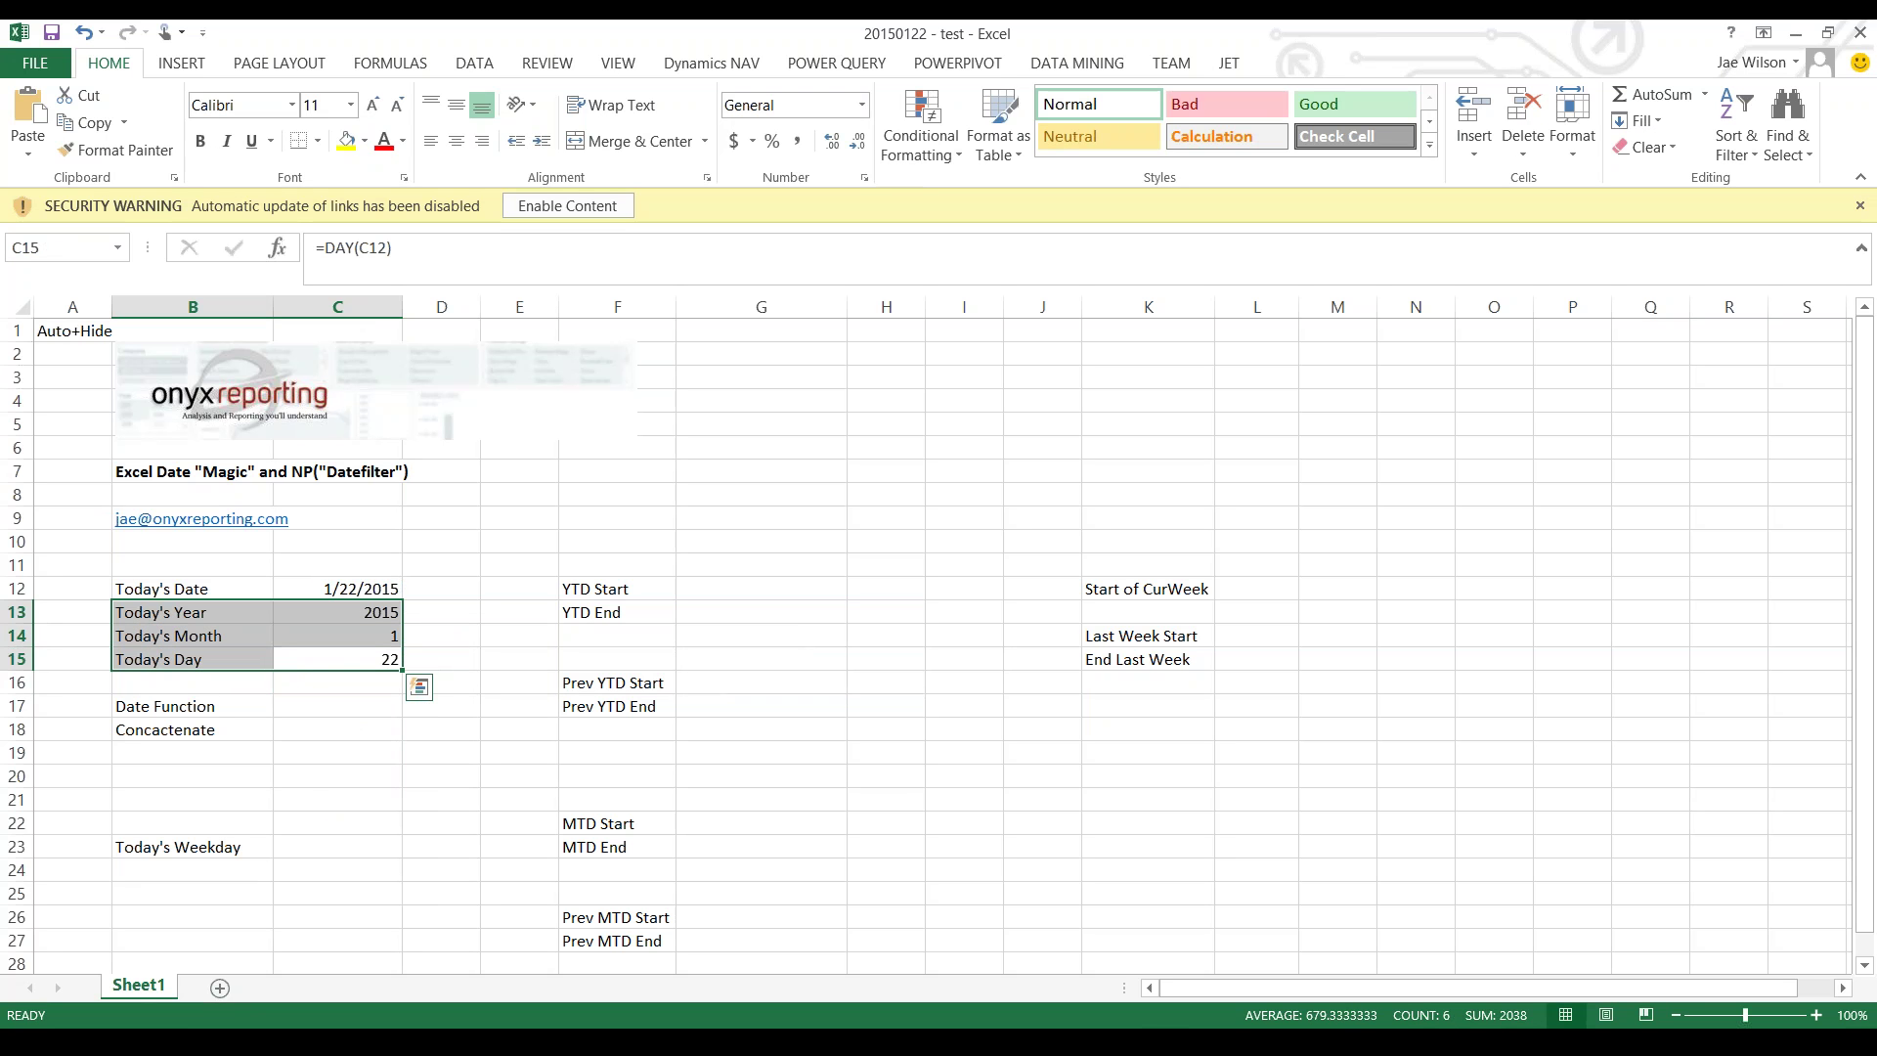
pyautogui.press('Up')
pyautogui.press('Up')
pyautogui.press('Up')
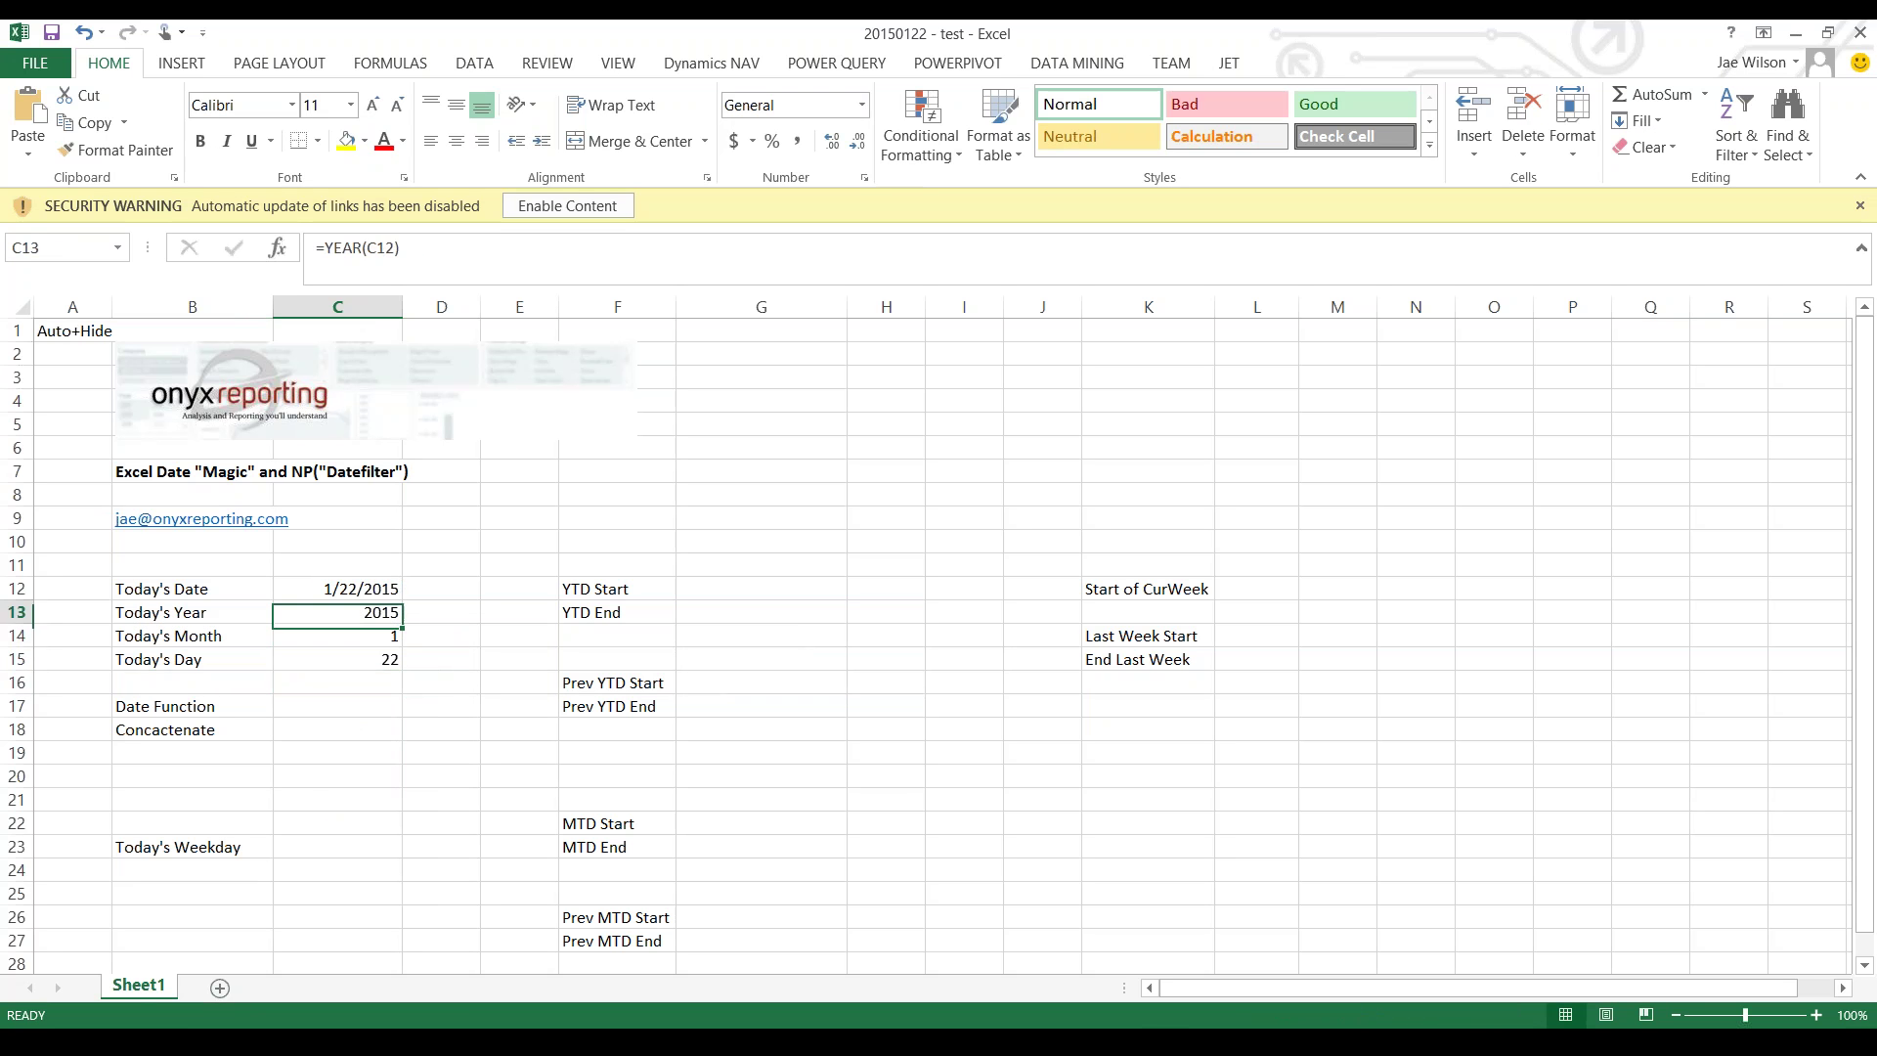
pyautogui.write('6/1/2015')
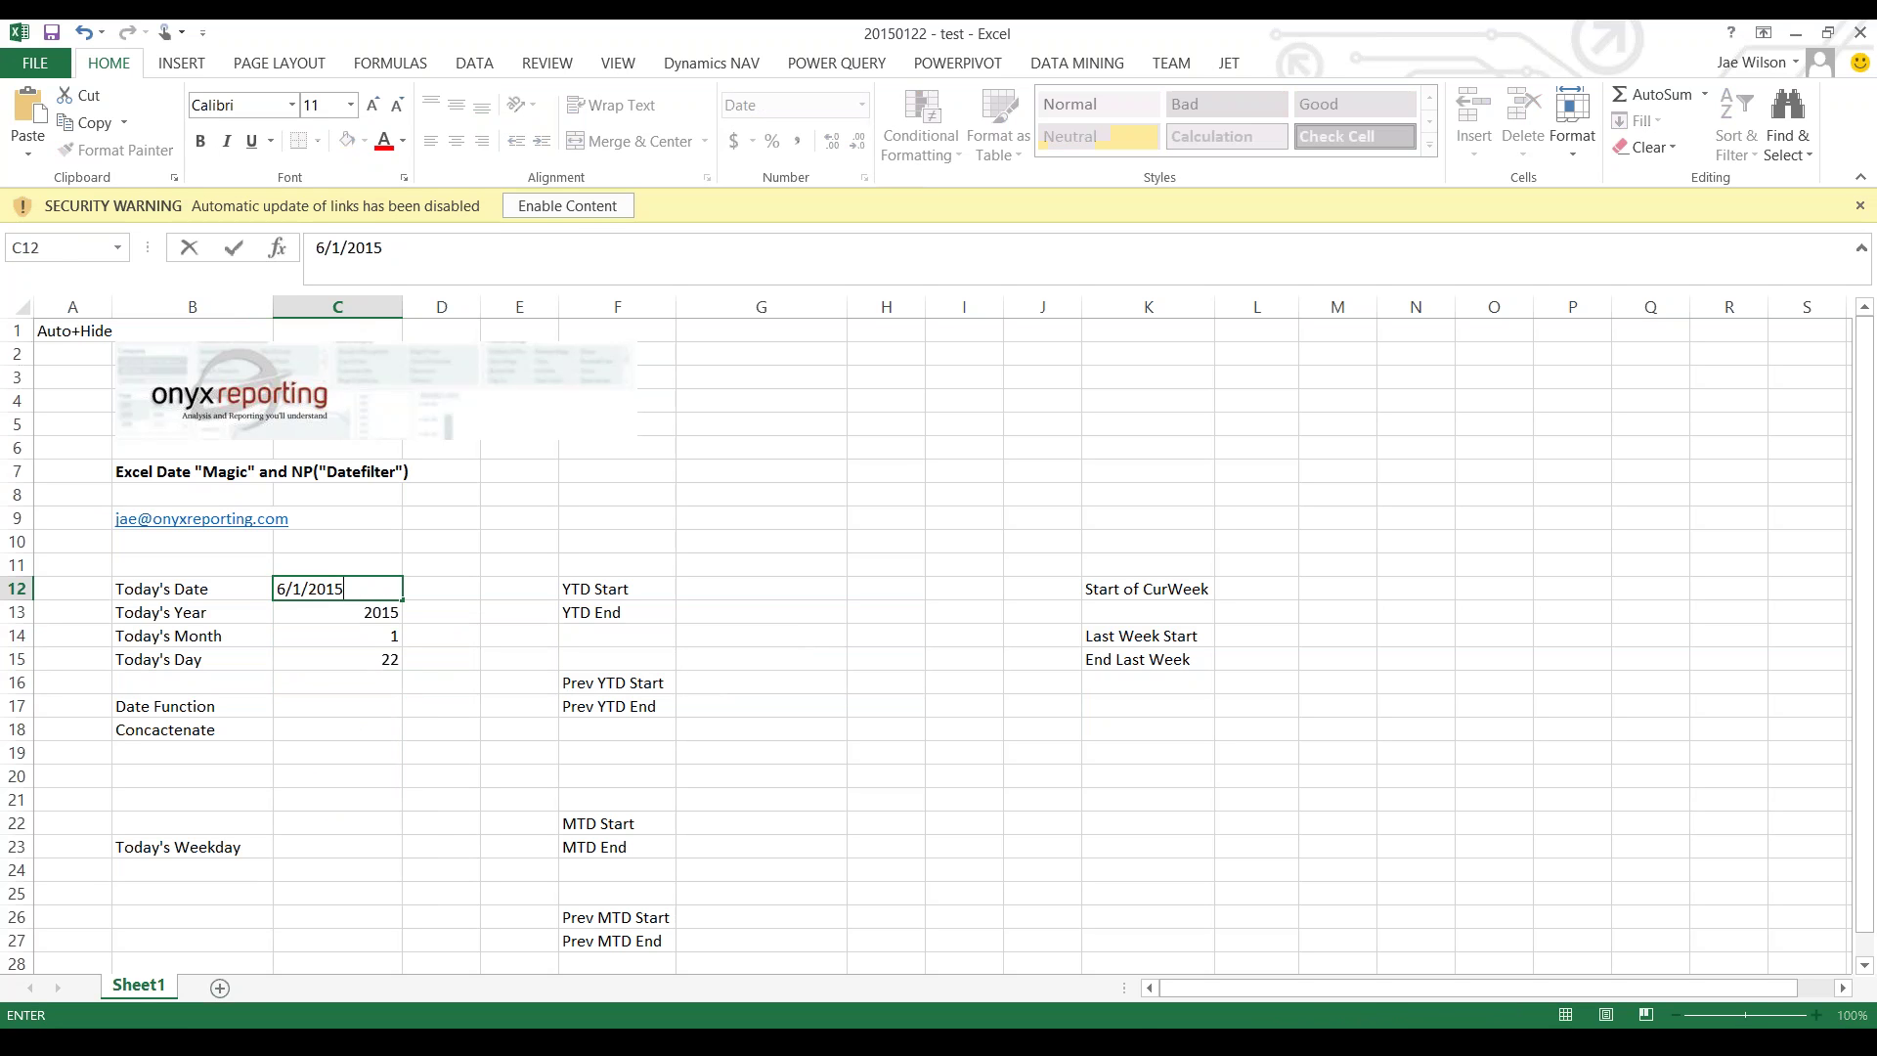
pyautogui.press('Return')
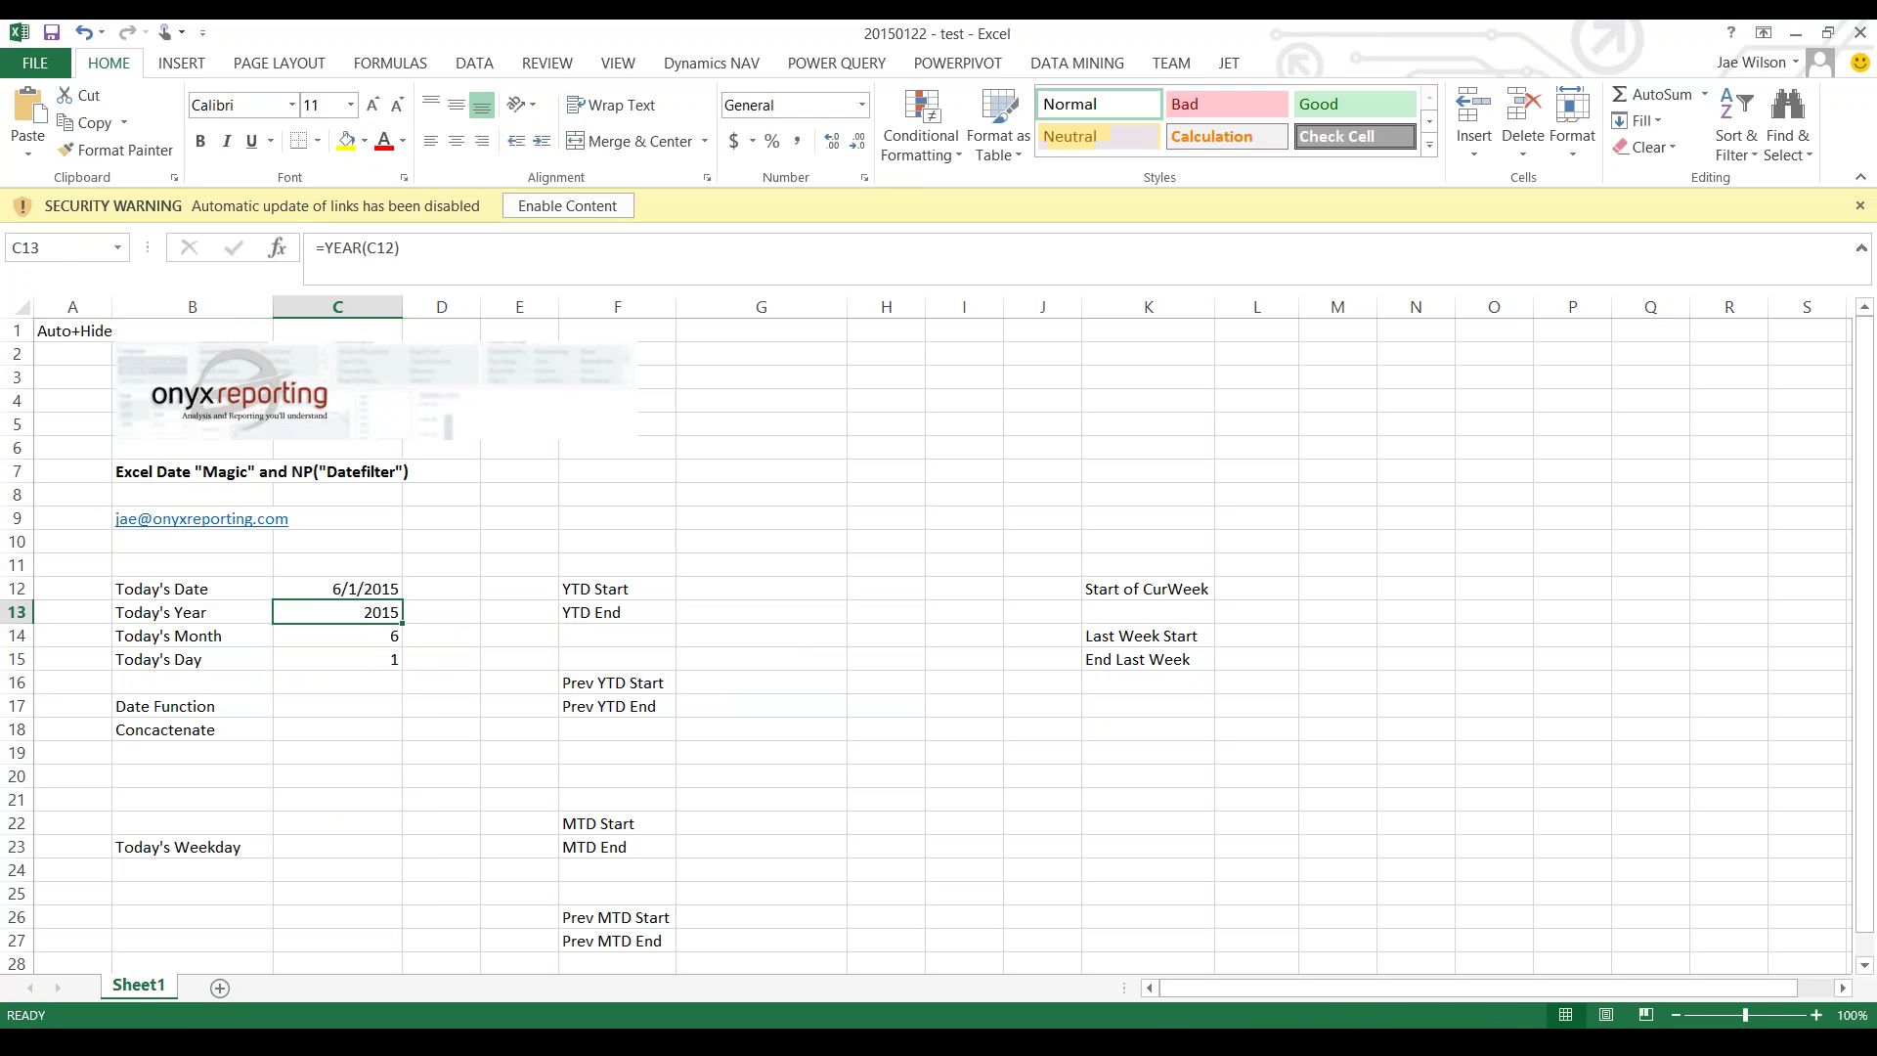
# - Enter =DATE(C13,C14,C15) in C17 for Date Function, rebuilding the date from its year, month and day cells
pyautogui.hotkey('shift', 'Down')
pyautogui.hotkey('shift', 'Down')
pyautogui.press('Down')
pyautogui.press('Down')
pyautogui.press('Down')
pyautogui.press('Down')
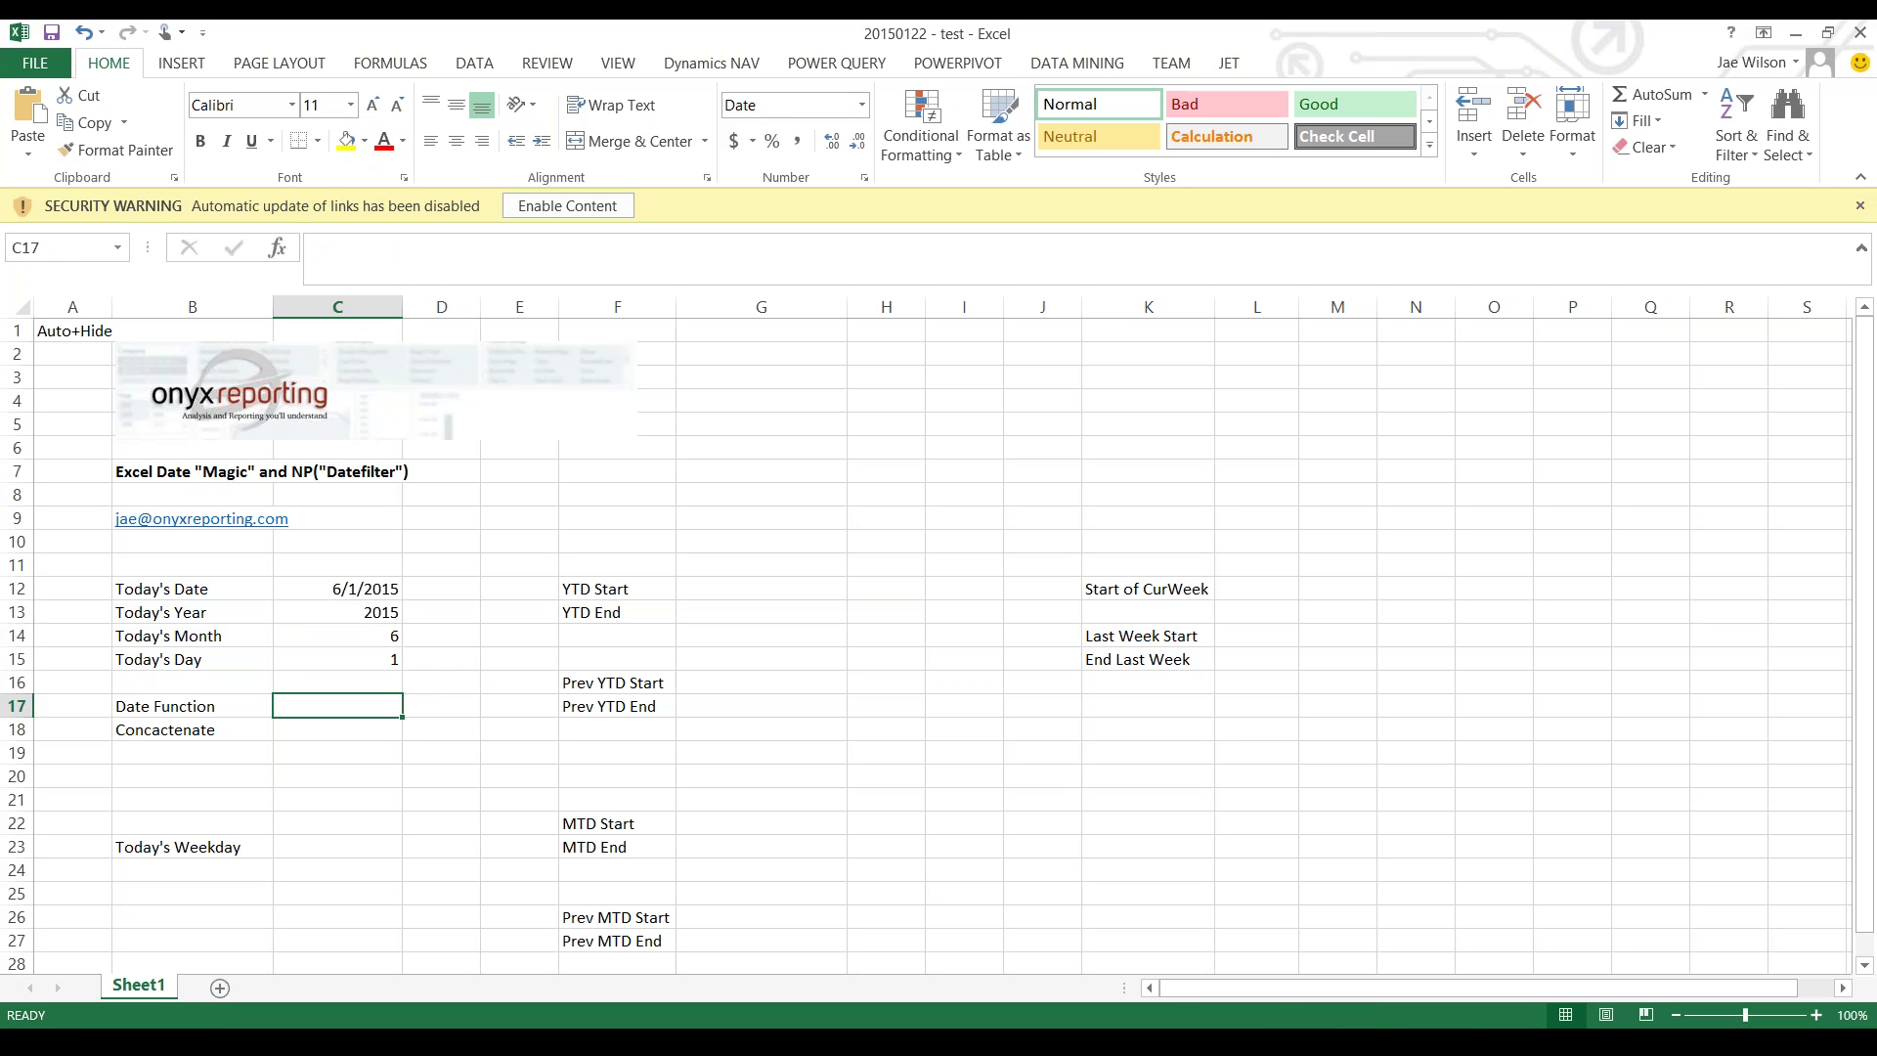
pyautogui.write('=date')
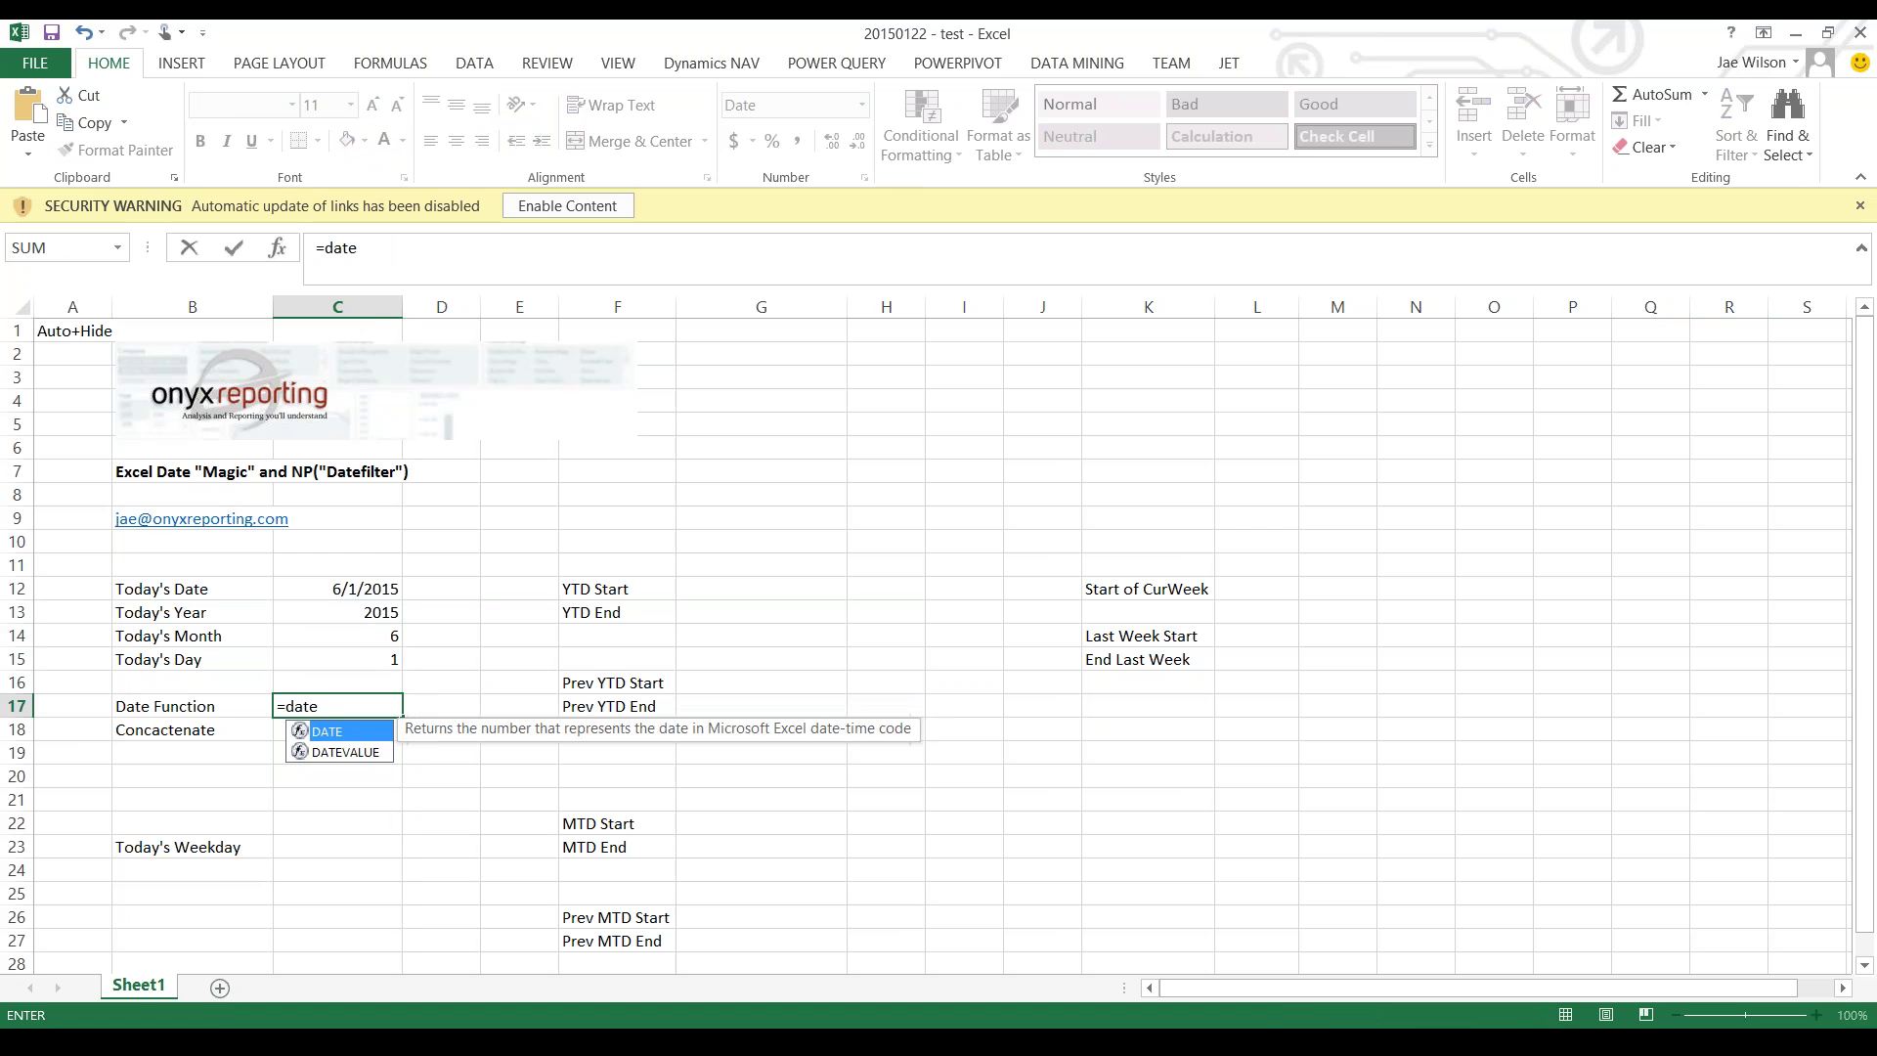
pyautogui.write('(')
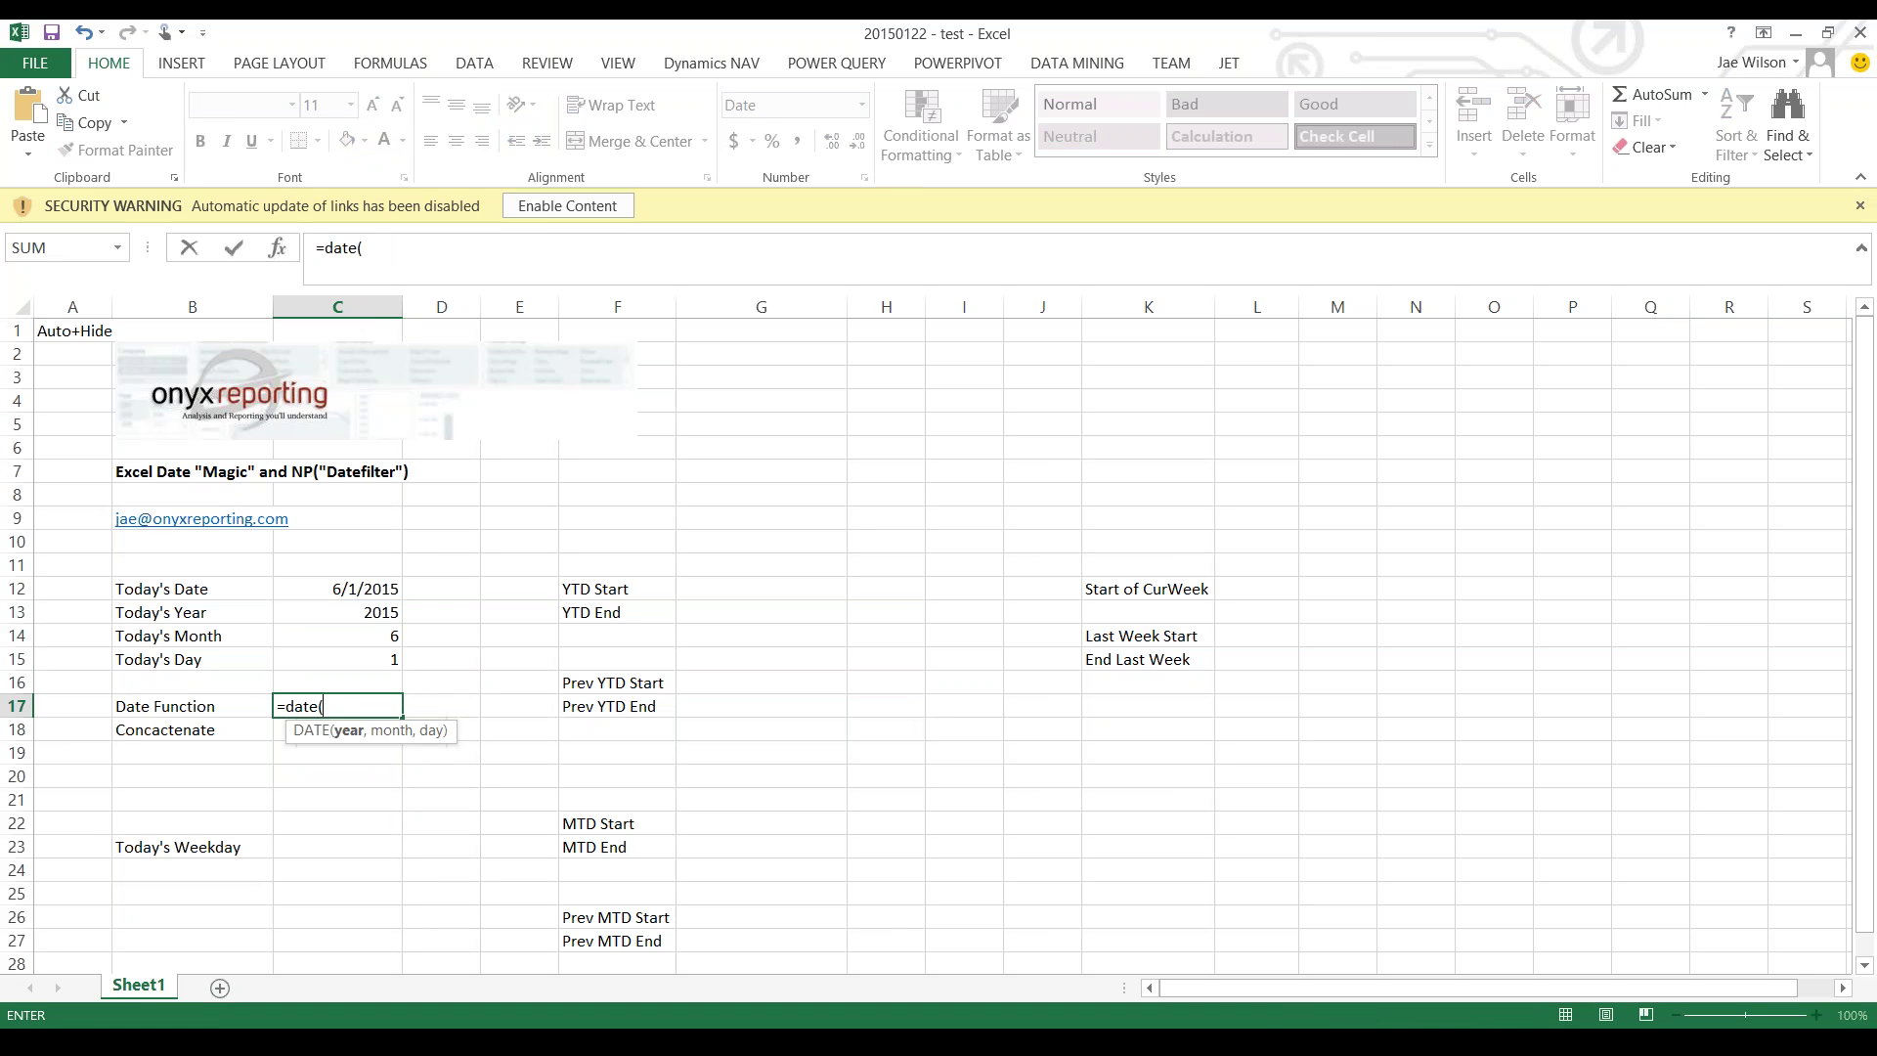
pyautogui.press('Up')
pyautogui.press('Up')
pyautogui.press('Up')
pyautogui.press('Up')
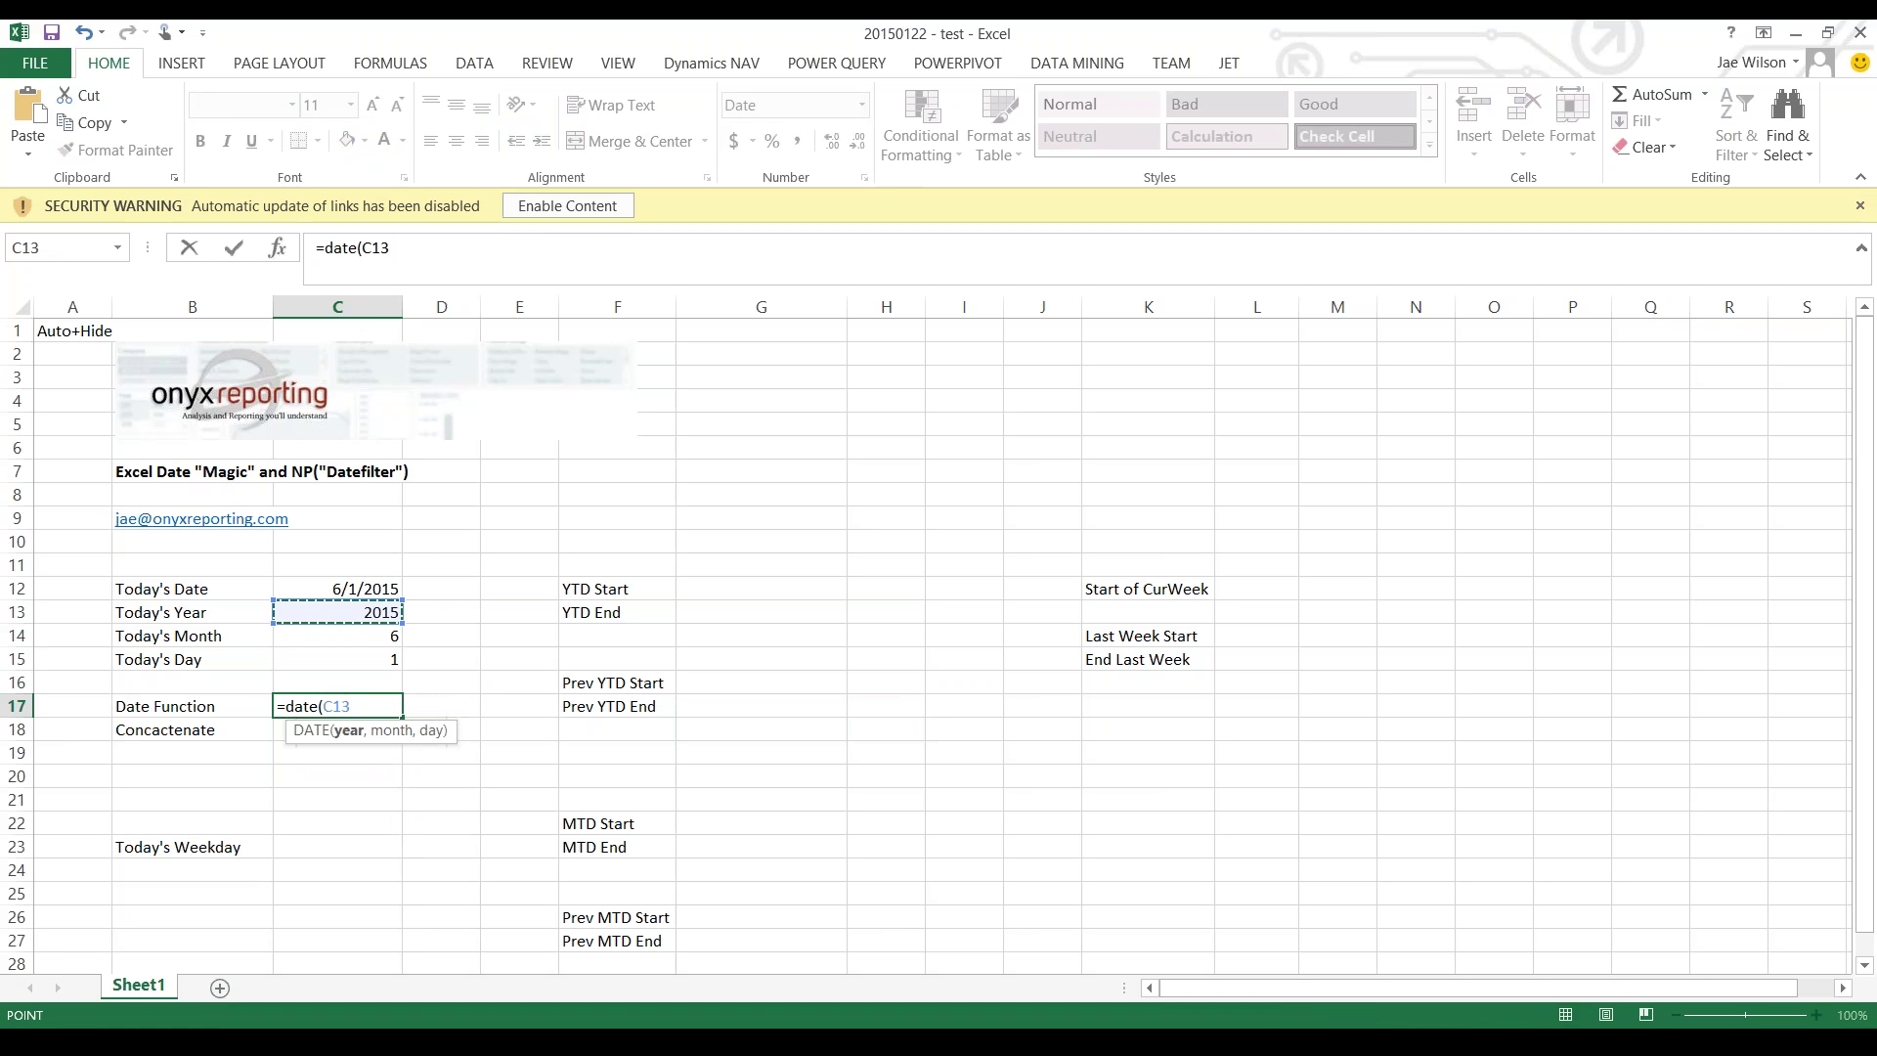
pyautogui.write(',')
pyautogui.press('Up')
pyautogui.press('Up')
pyautogui.press('Up')
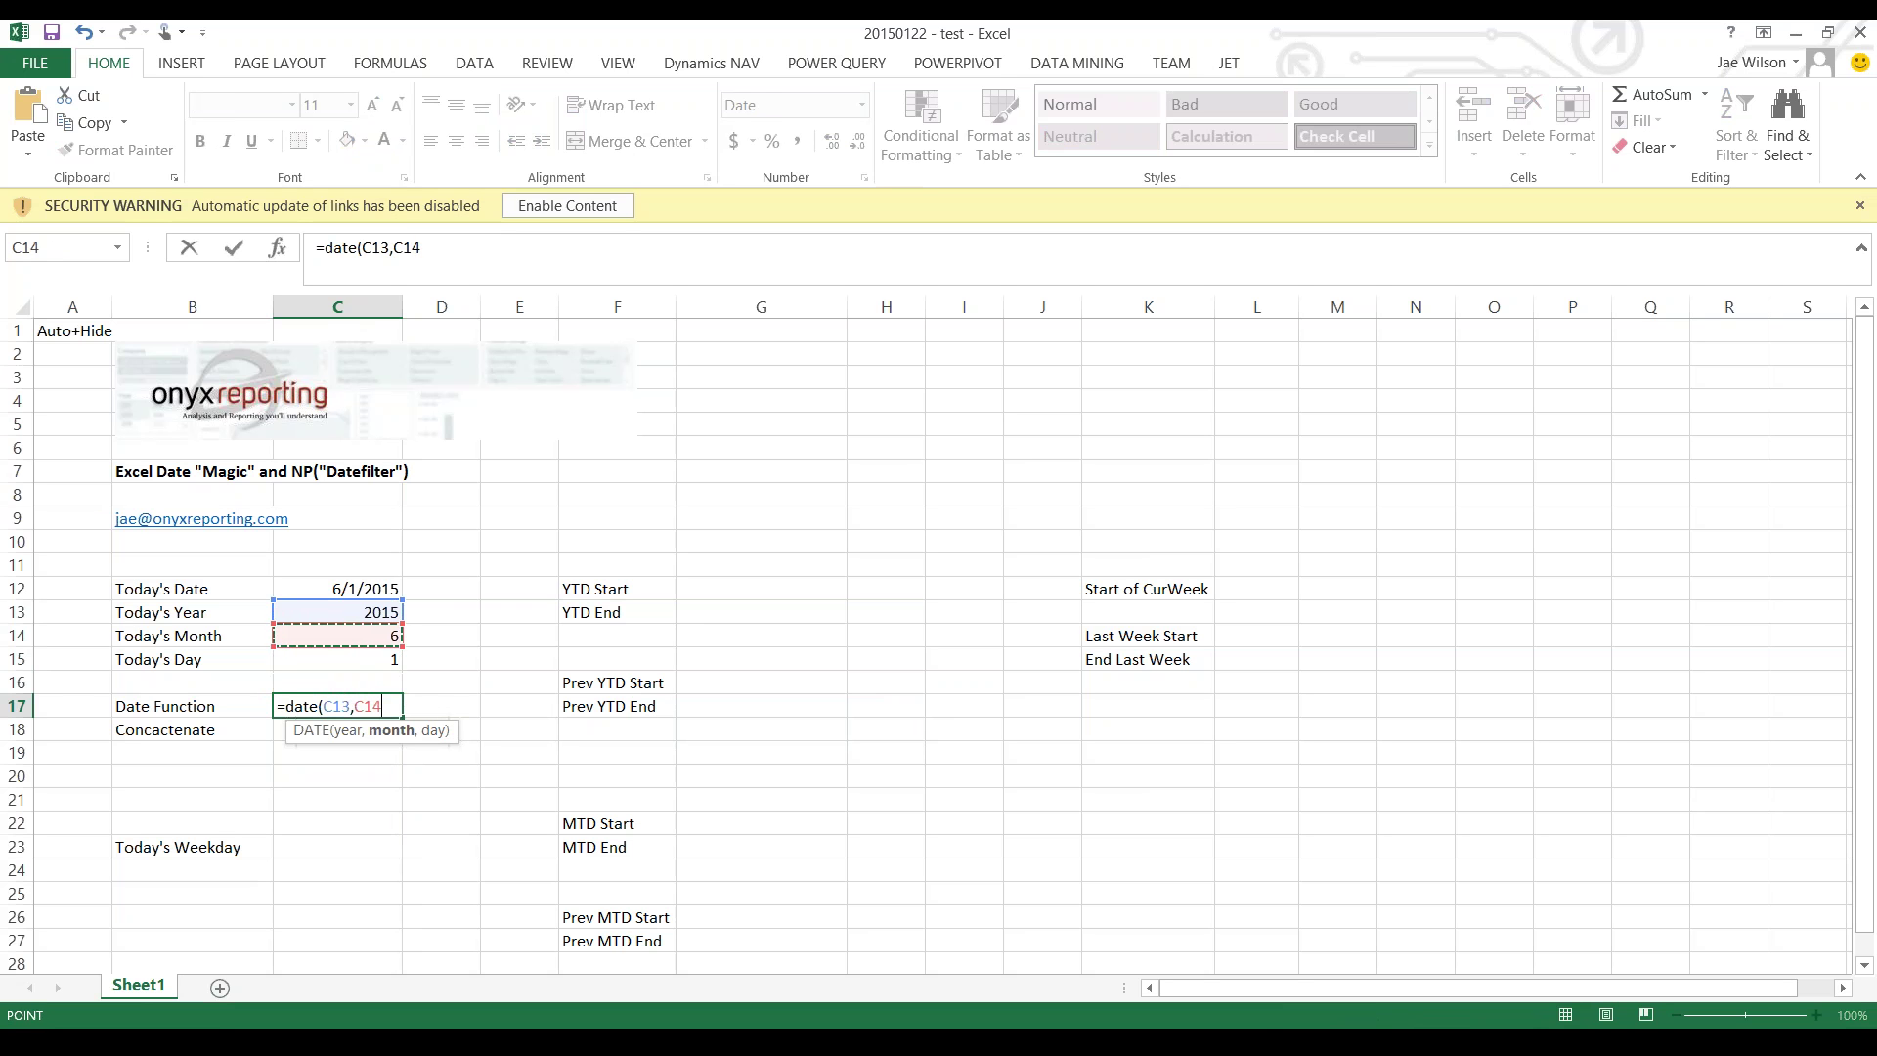
pyautogui.write(',')
pyautogui.press('Up')
pyautogui.press('Up')
pyautogui.press('Return')
pyautogui.press('Up')
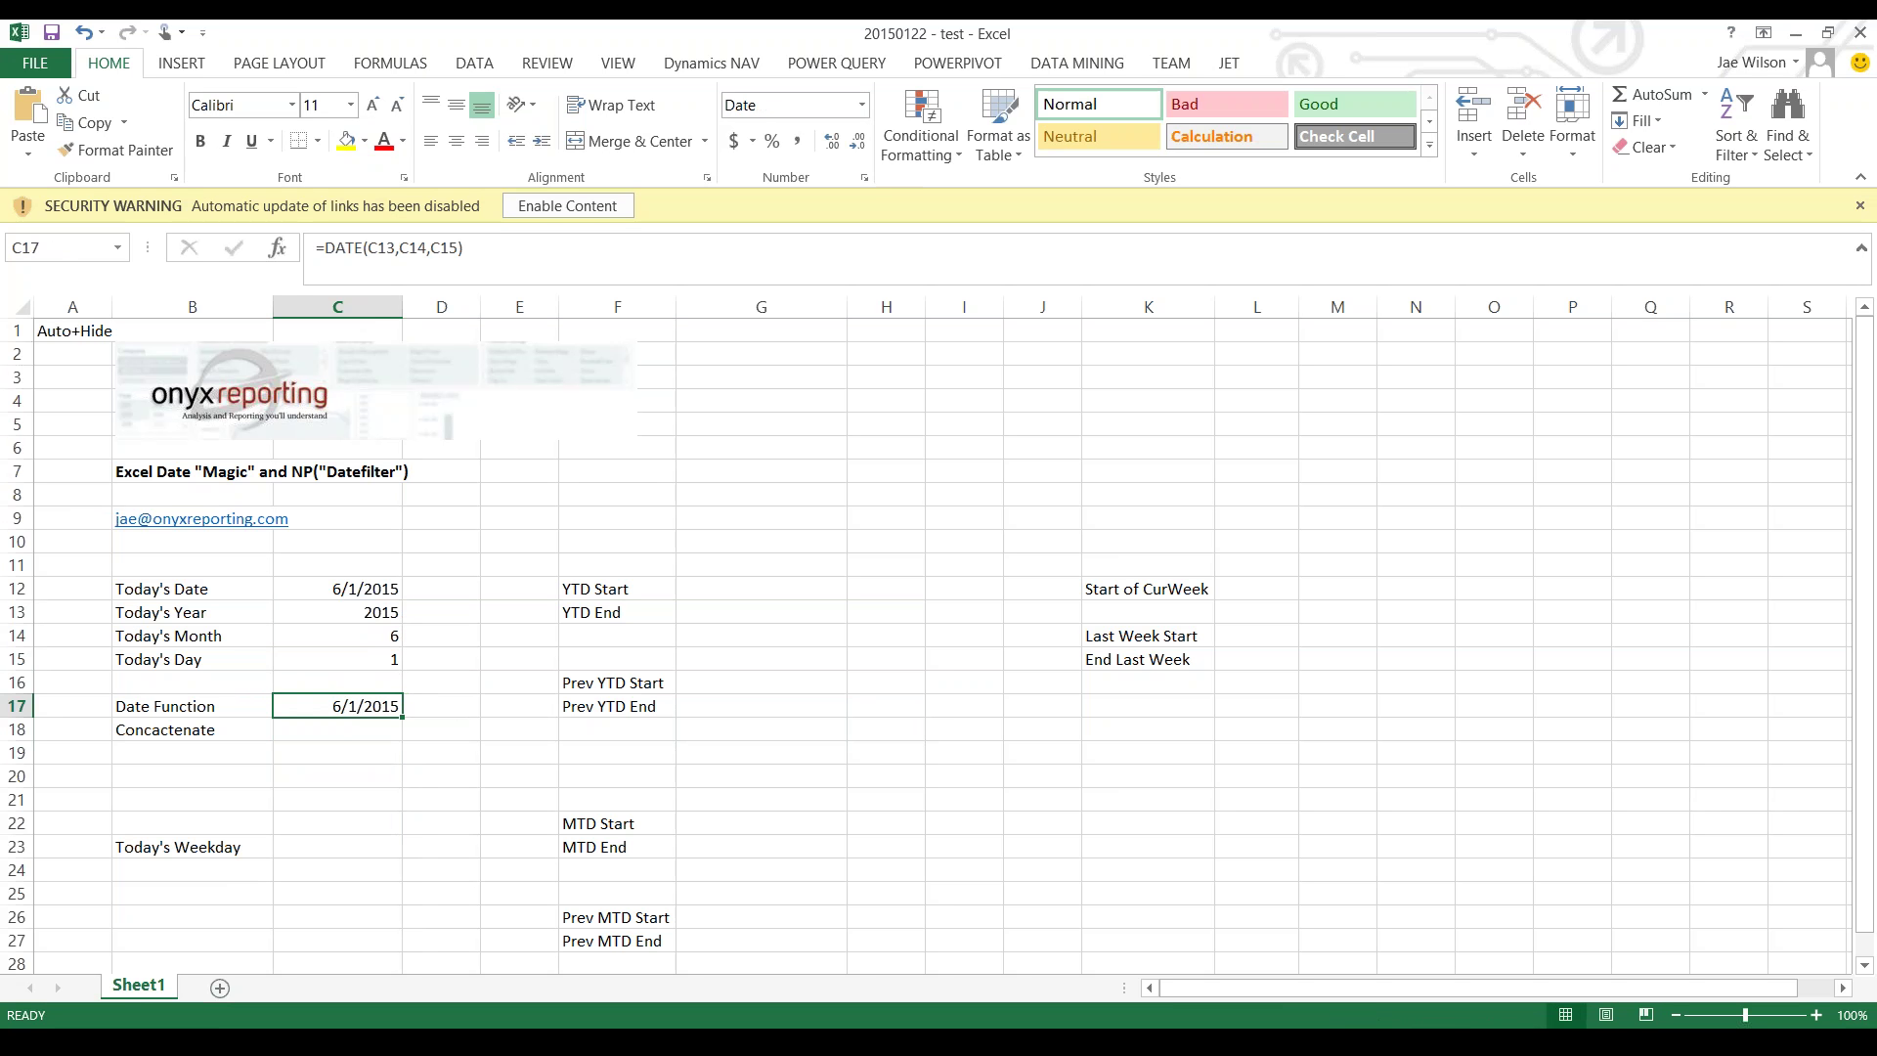
# - Enter =WEEKDAY(C12,1) in C23 for Today's Weekday, using return type 1 (Sunday through Saturday)
pyautogui.press('Down')
pyautogui.press('Down')
pyautogui.press('Down')
pyautogui.press('Down')
pyautogui.press('Down')
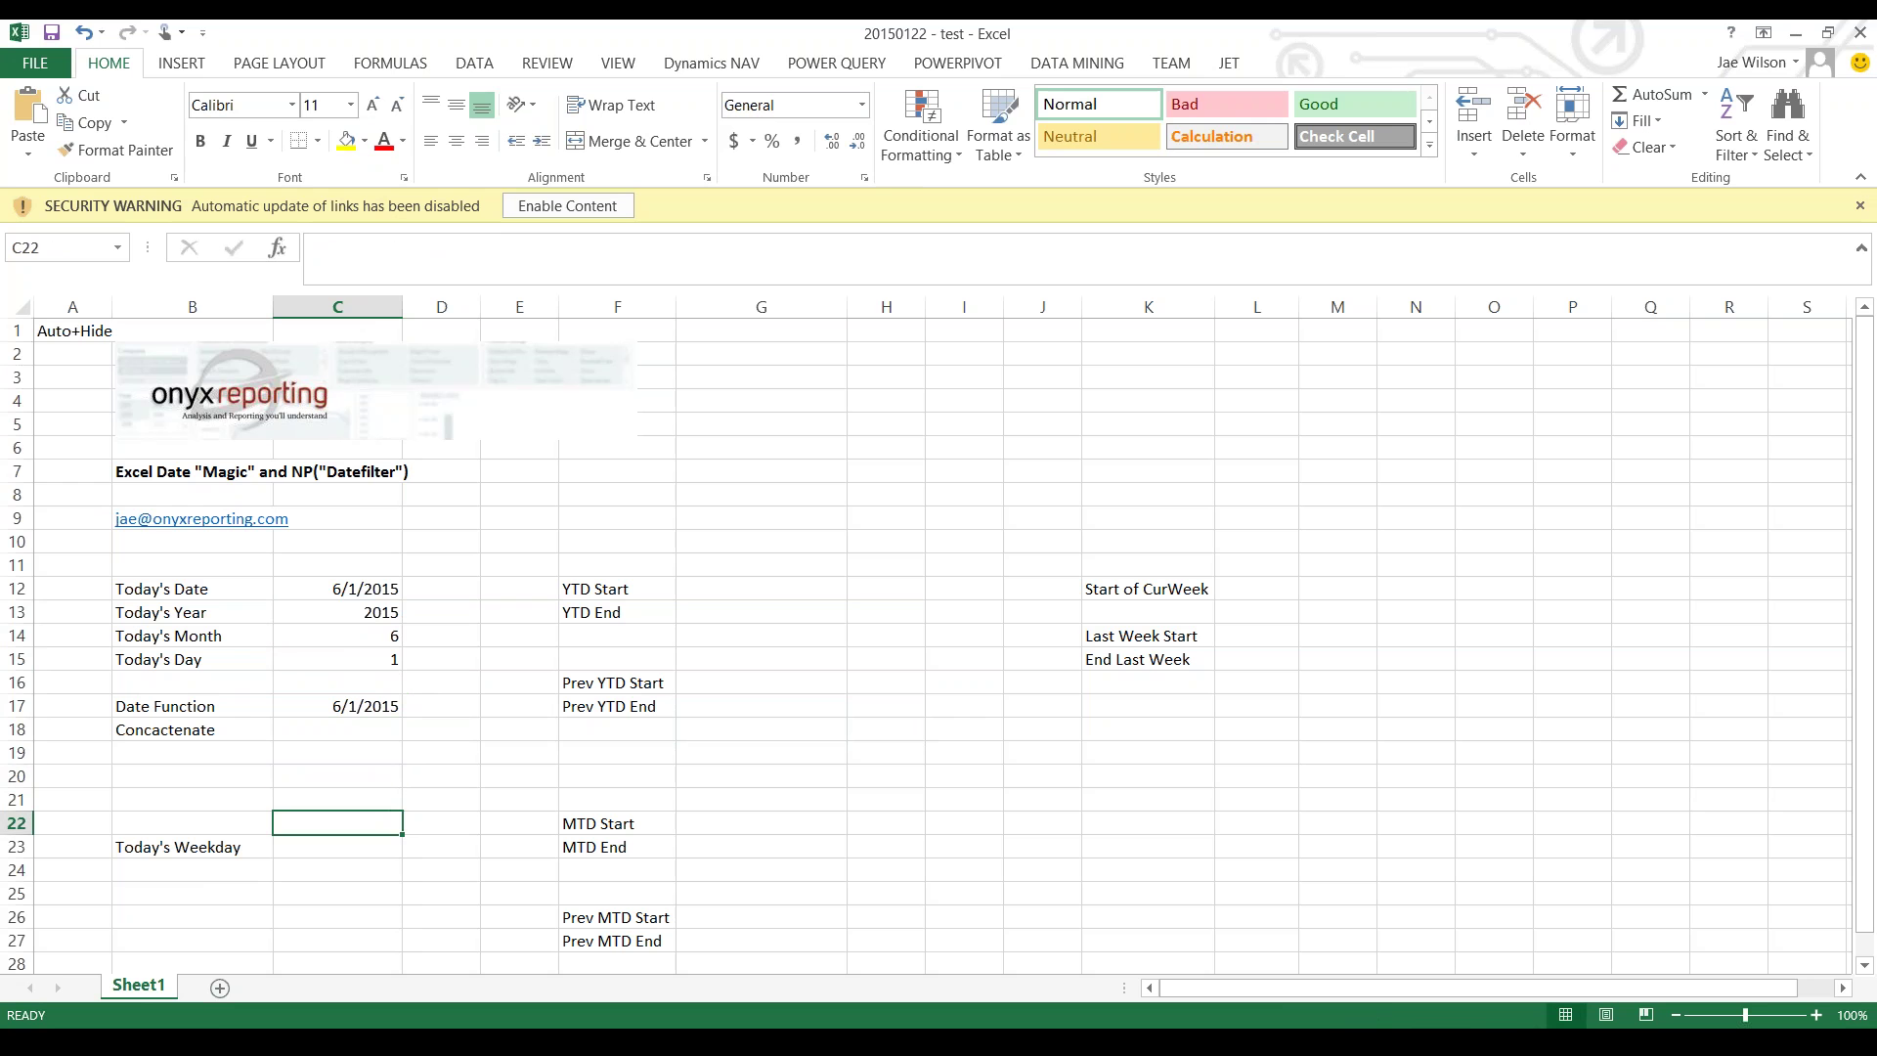
pyautogui.press('Down')
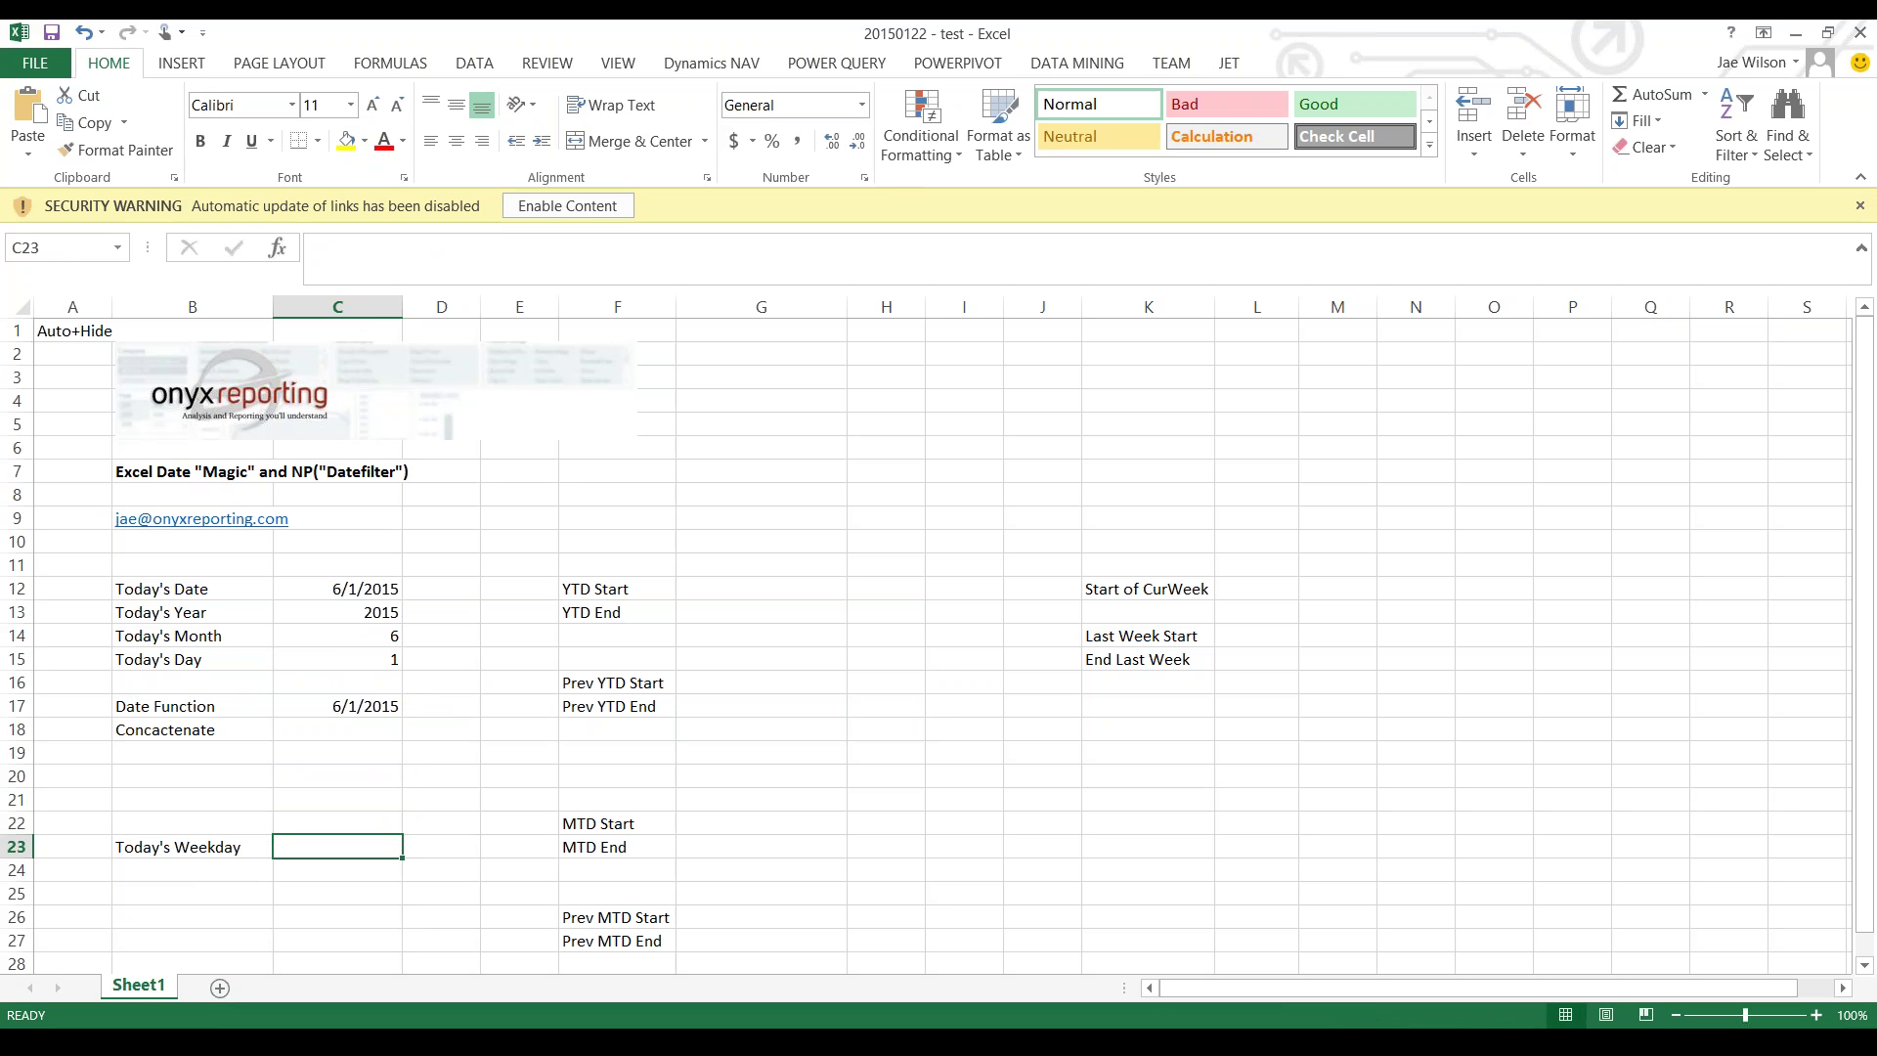
pyautogui.write('=')
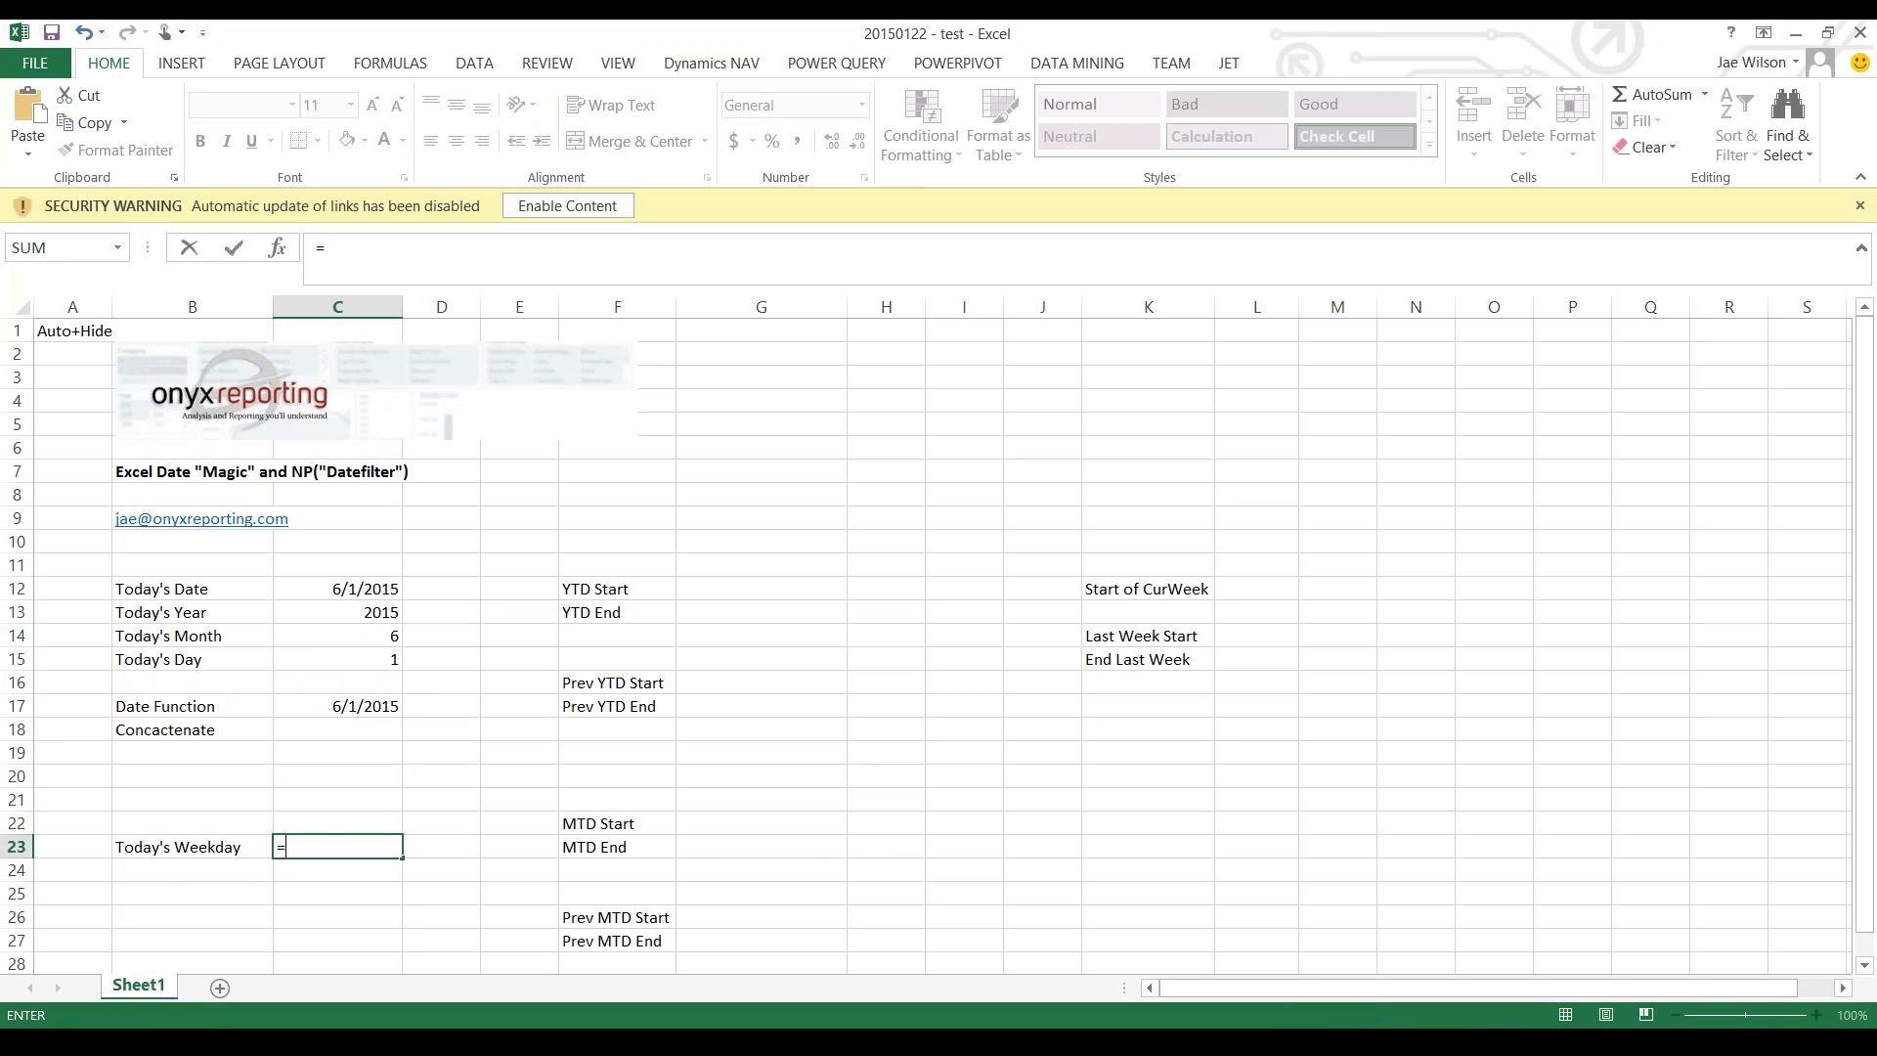
pyautogui.write('weekday')
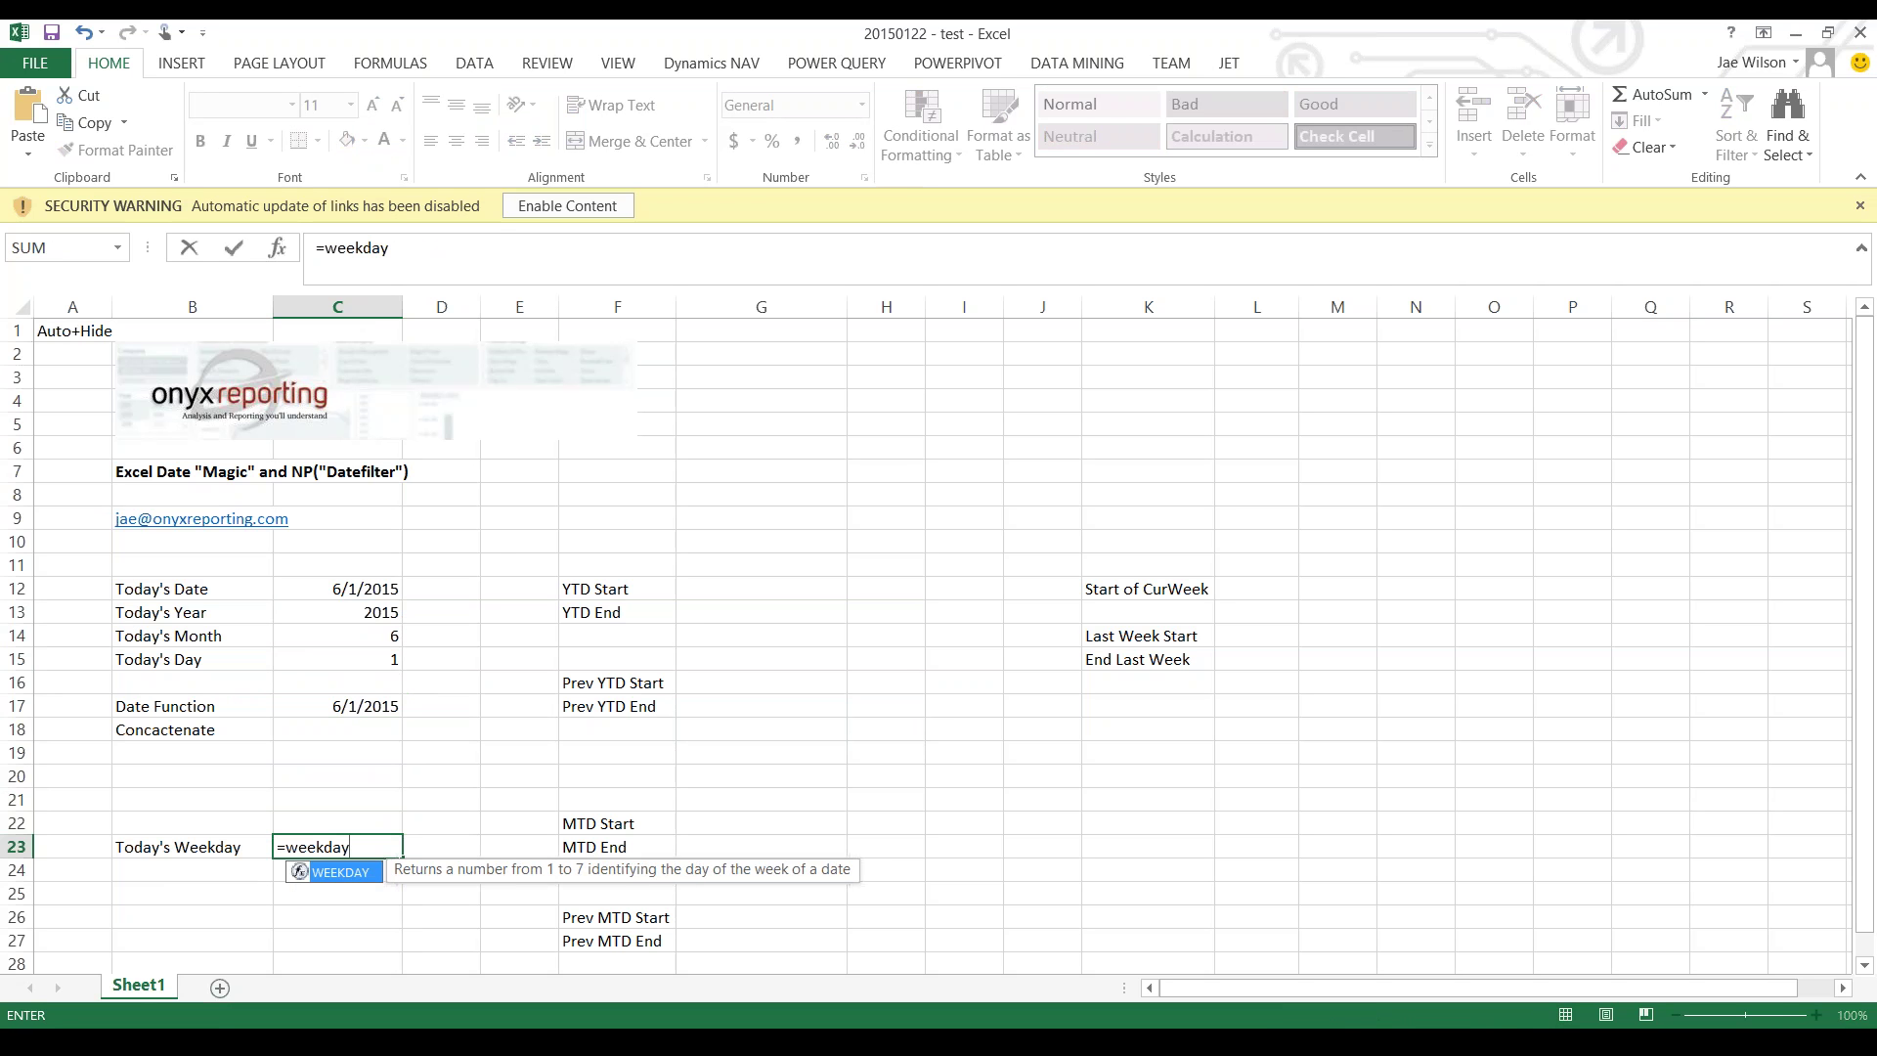
pyautogui.write('(')
pyautogui.click(337, 589)
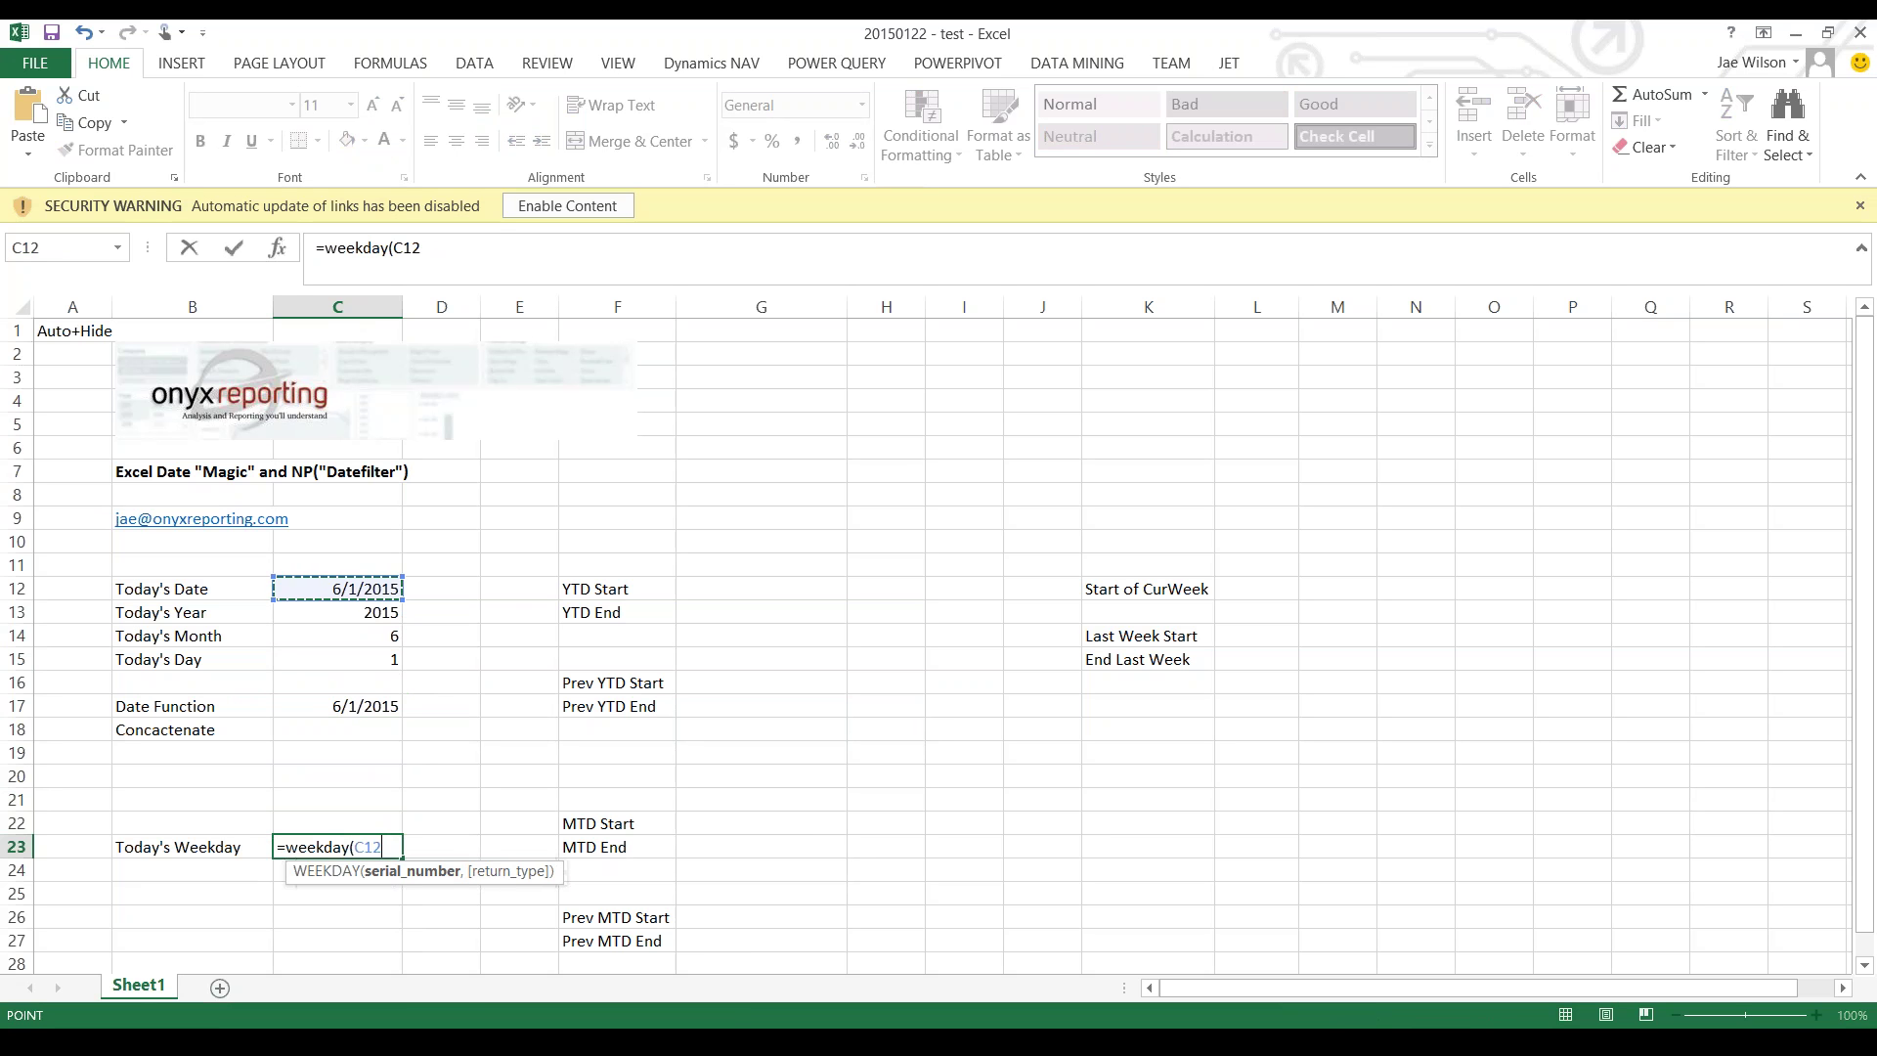
pyautogui.write(',')
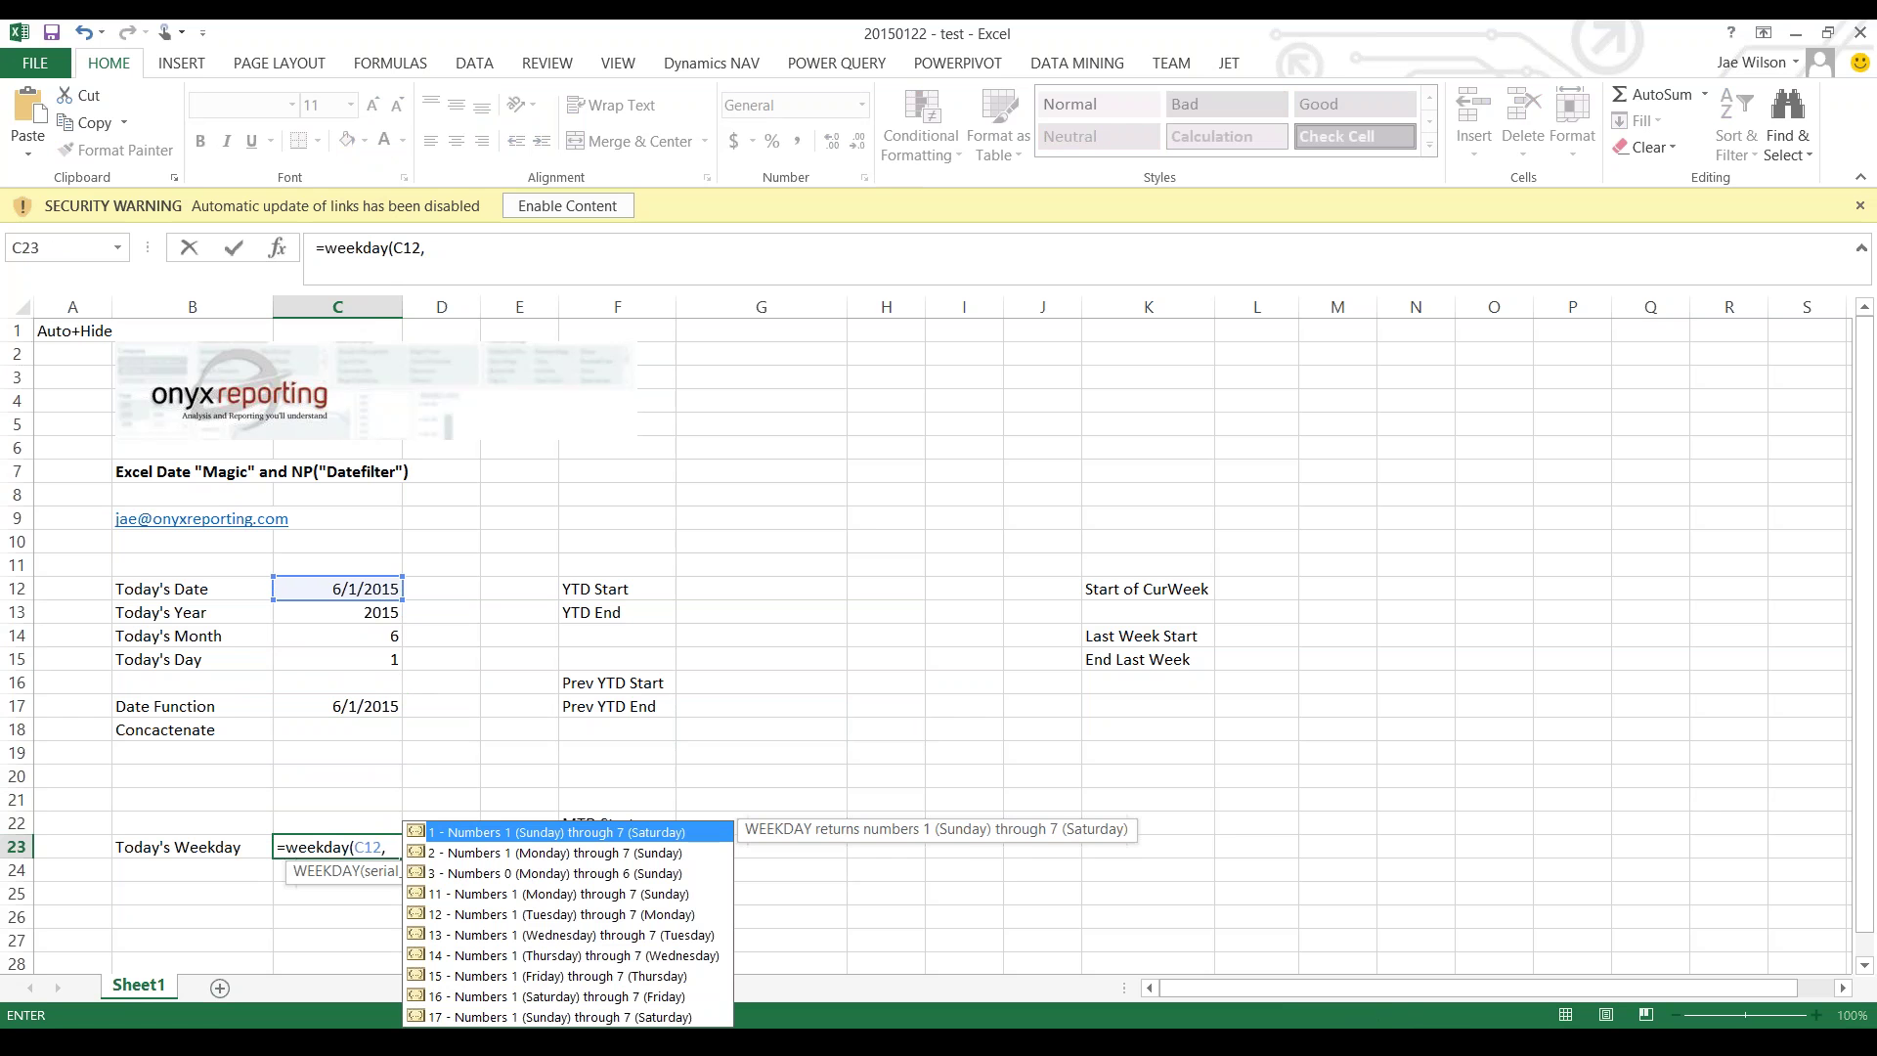
pyautogui.write('1)')
pyautogui.press('Return')
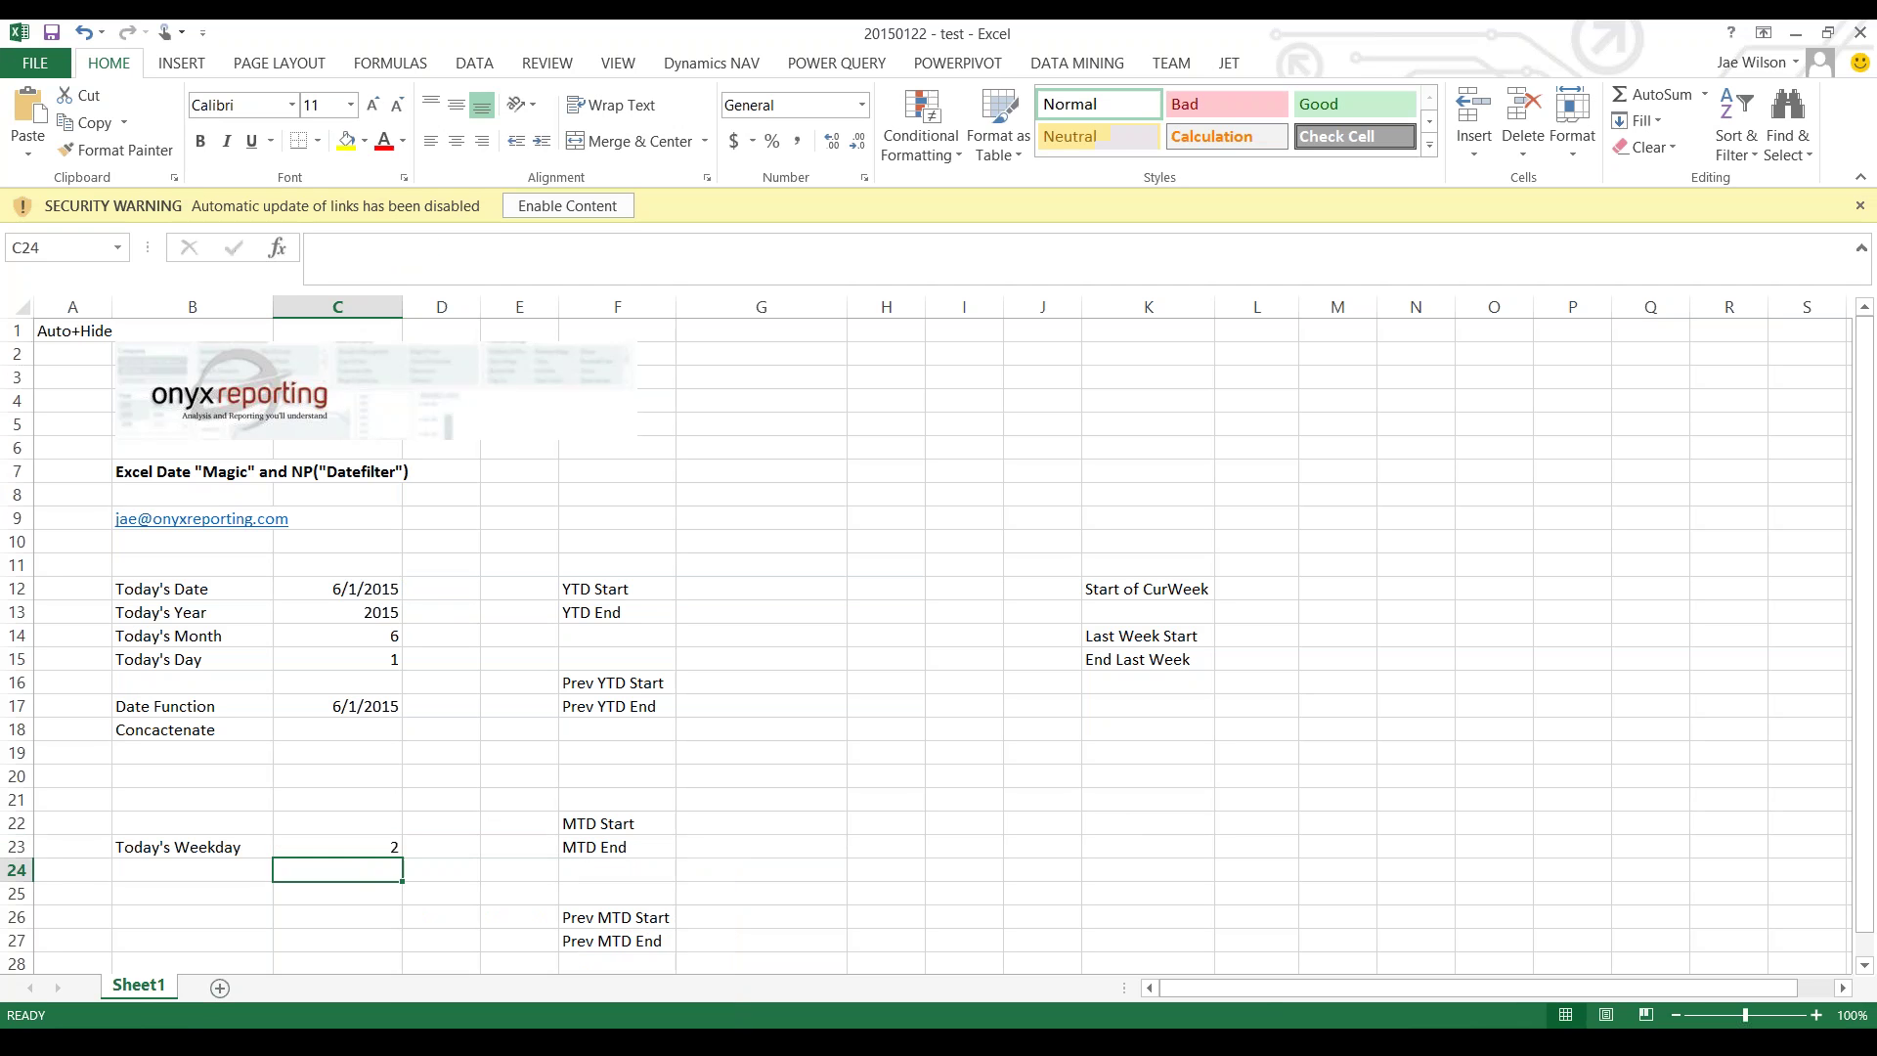
pyautogui.click(336, 847)
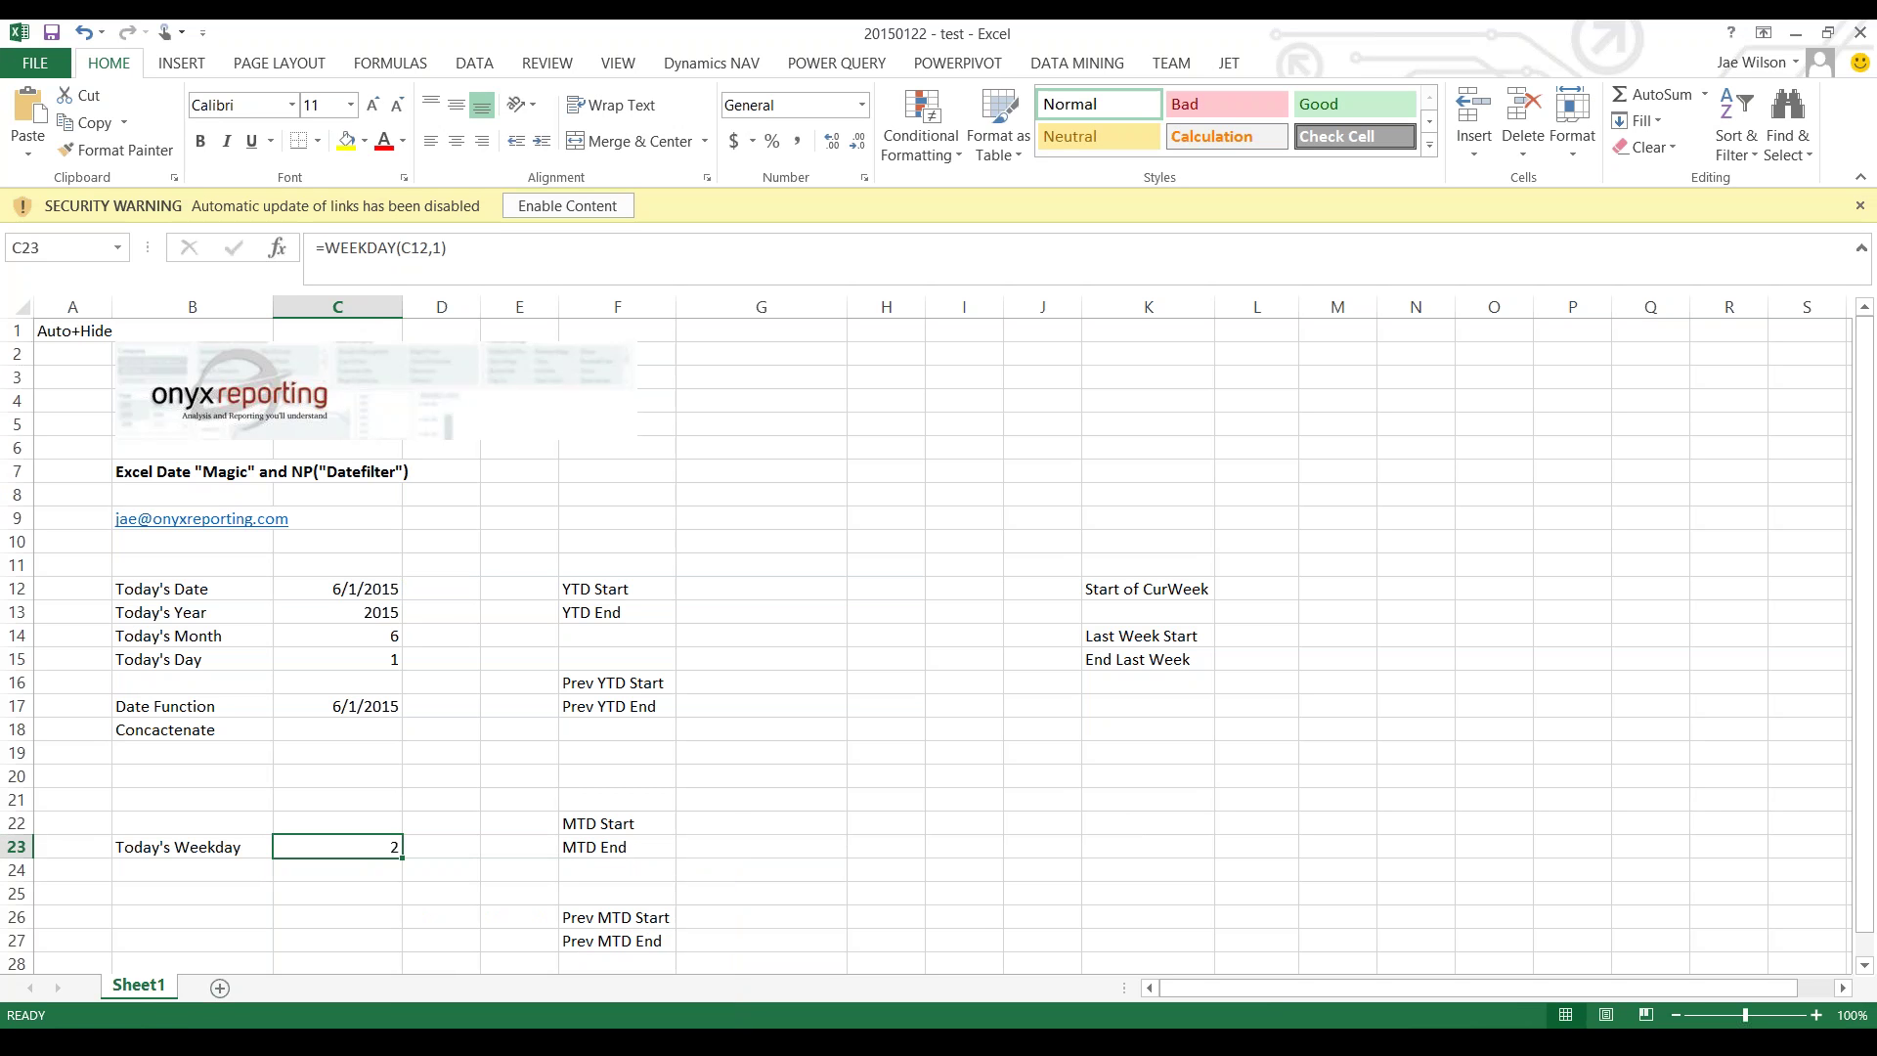
pyautogui.click(336, 611)
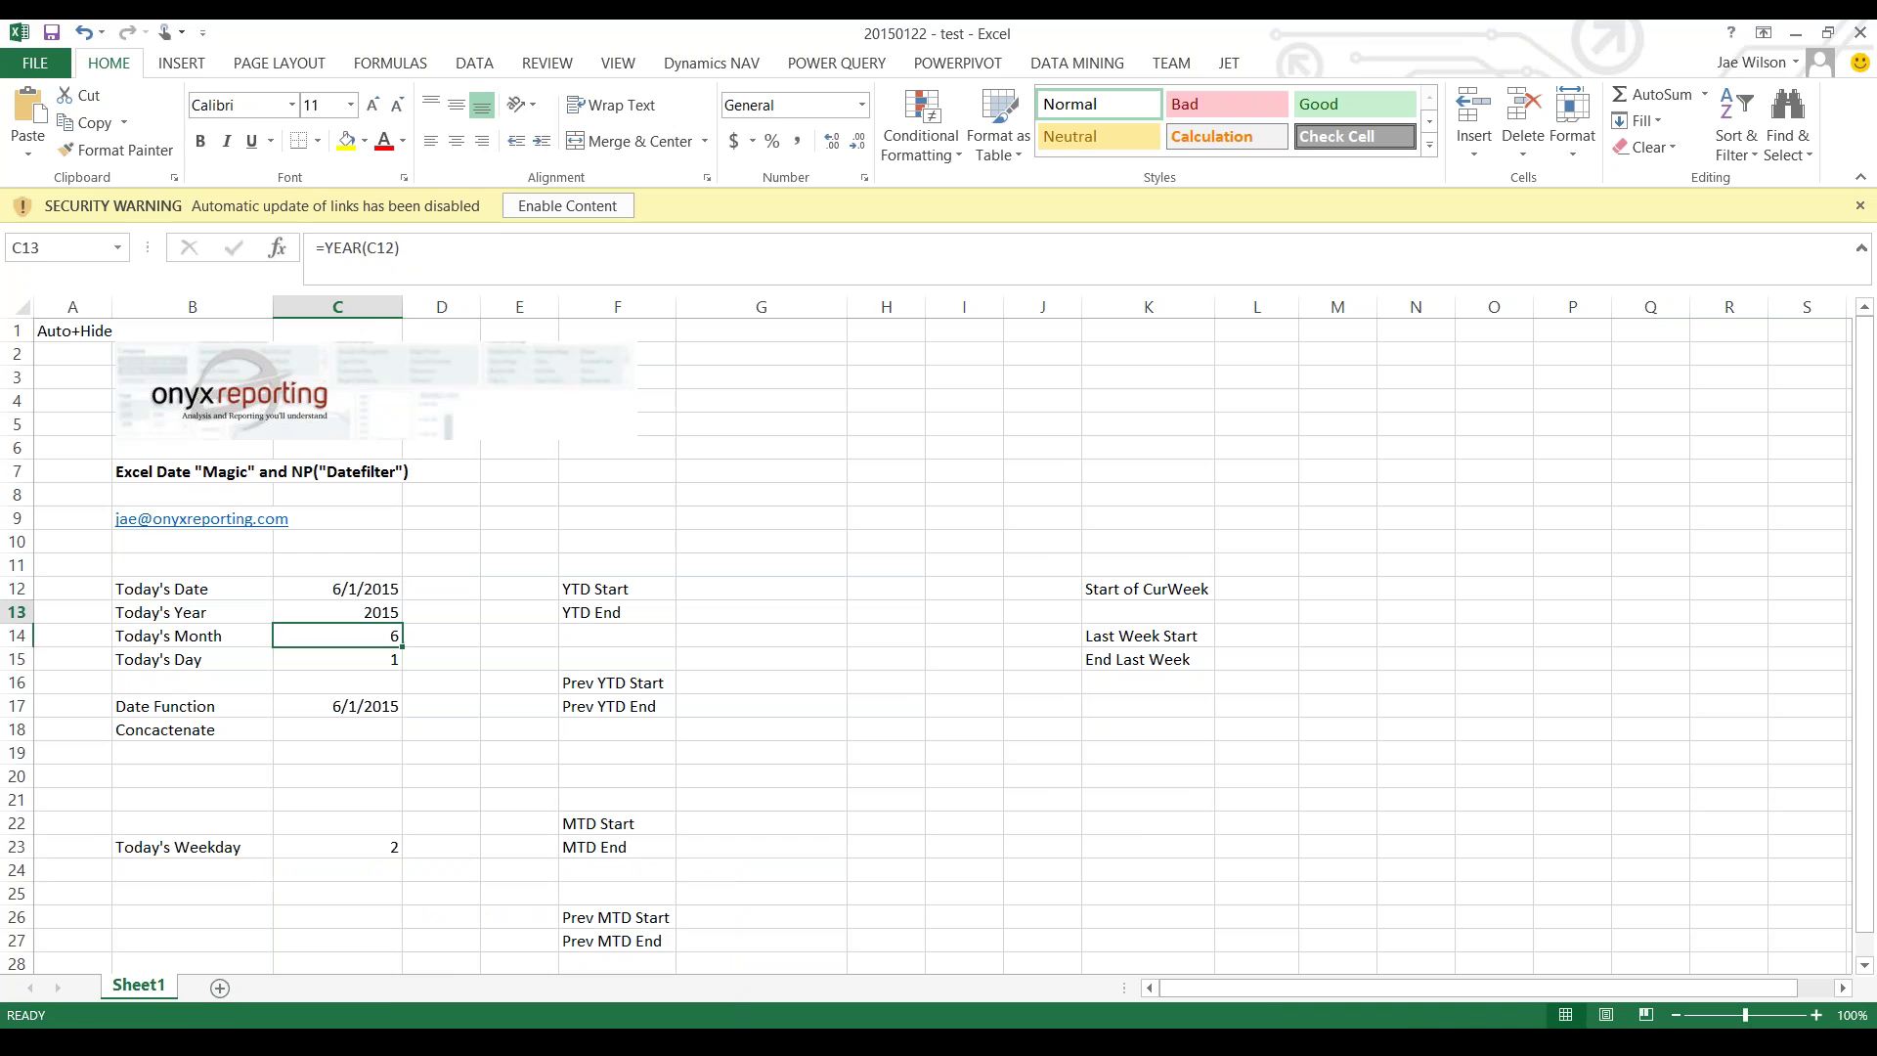
pyautogui.click(337, 589)
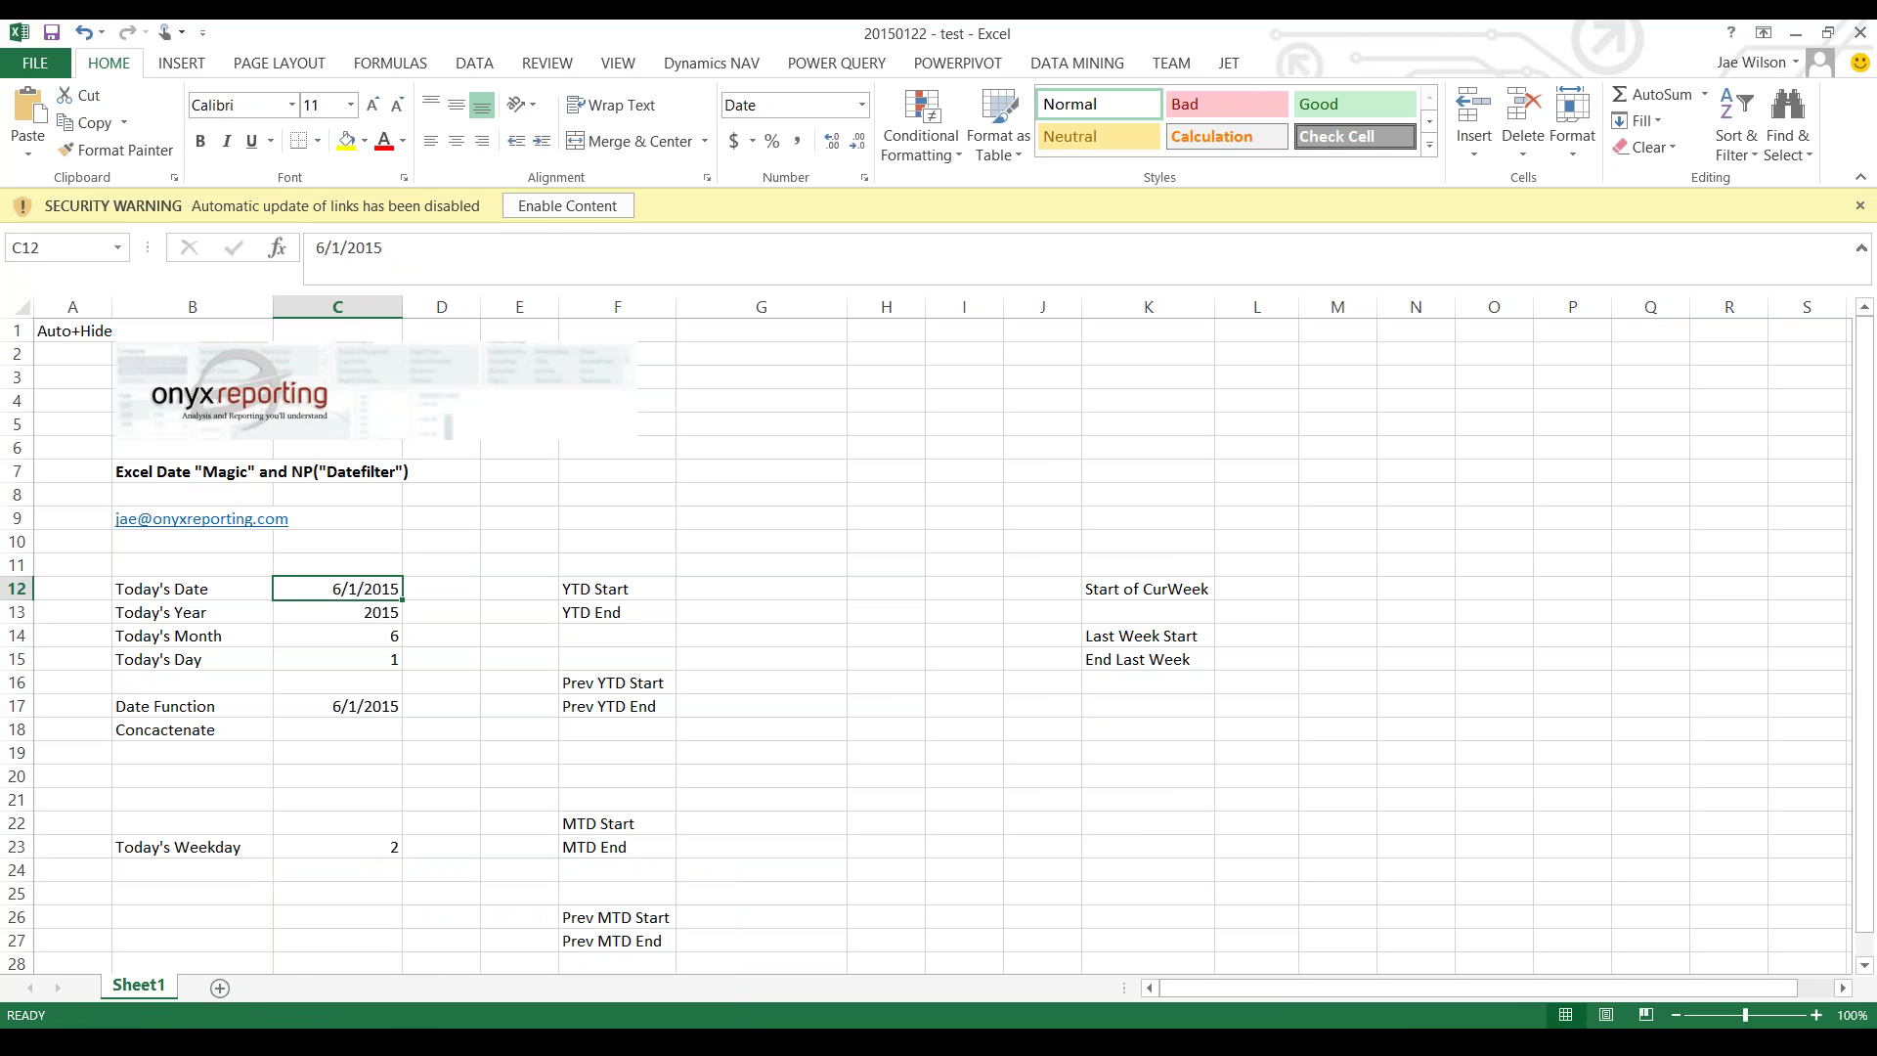
pyautogui.click(336, 846)
pyautogui.click(336, 612)
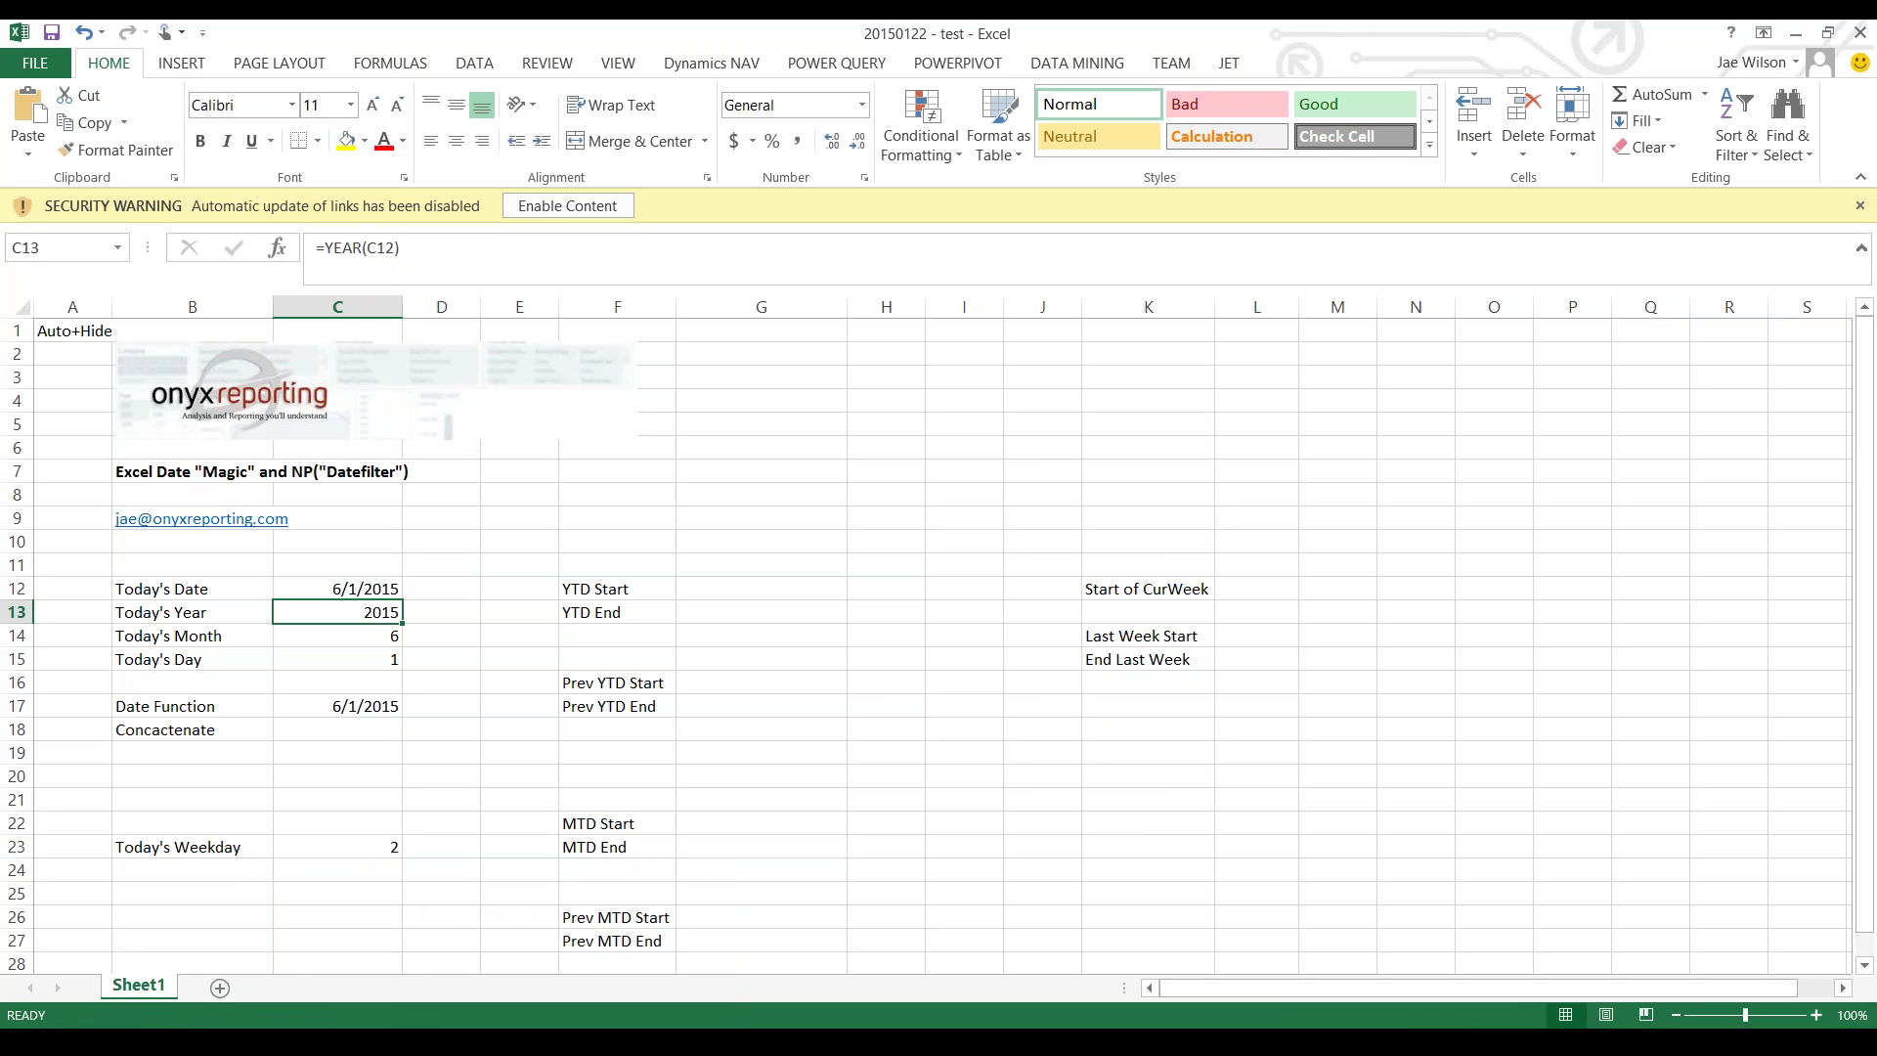
# - Enter =TODAY() in C12 for Today's Date, and select the Today's Weekday formula in C23
pyautogui.click(337, 588)
pyautogui.write('=otda')
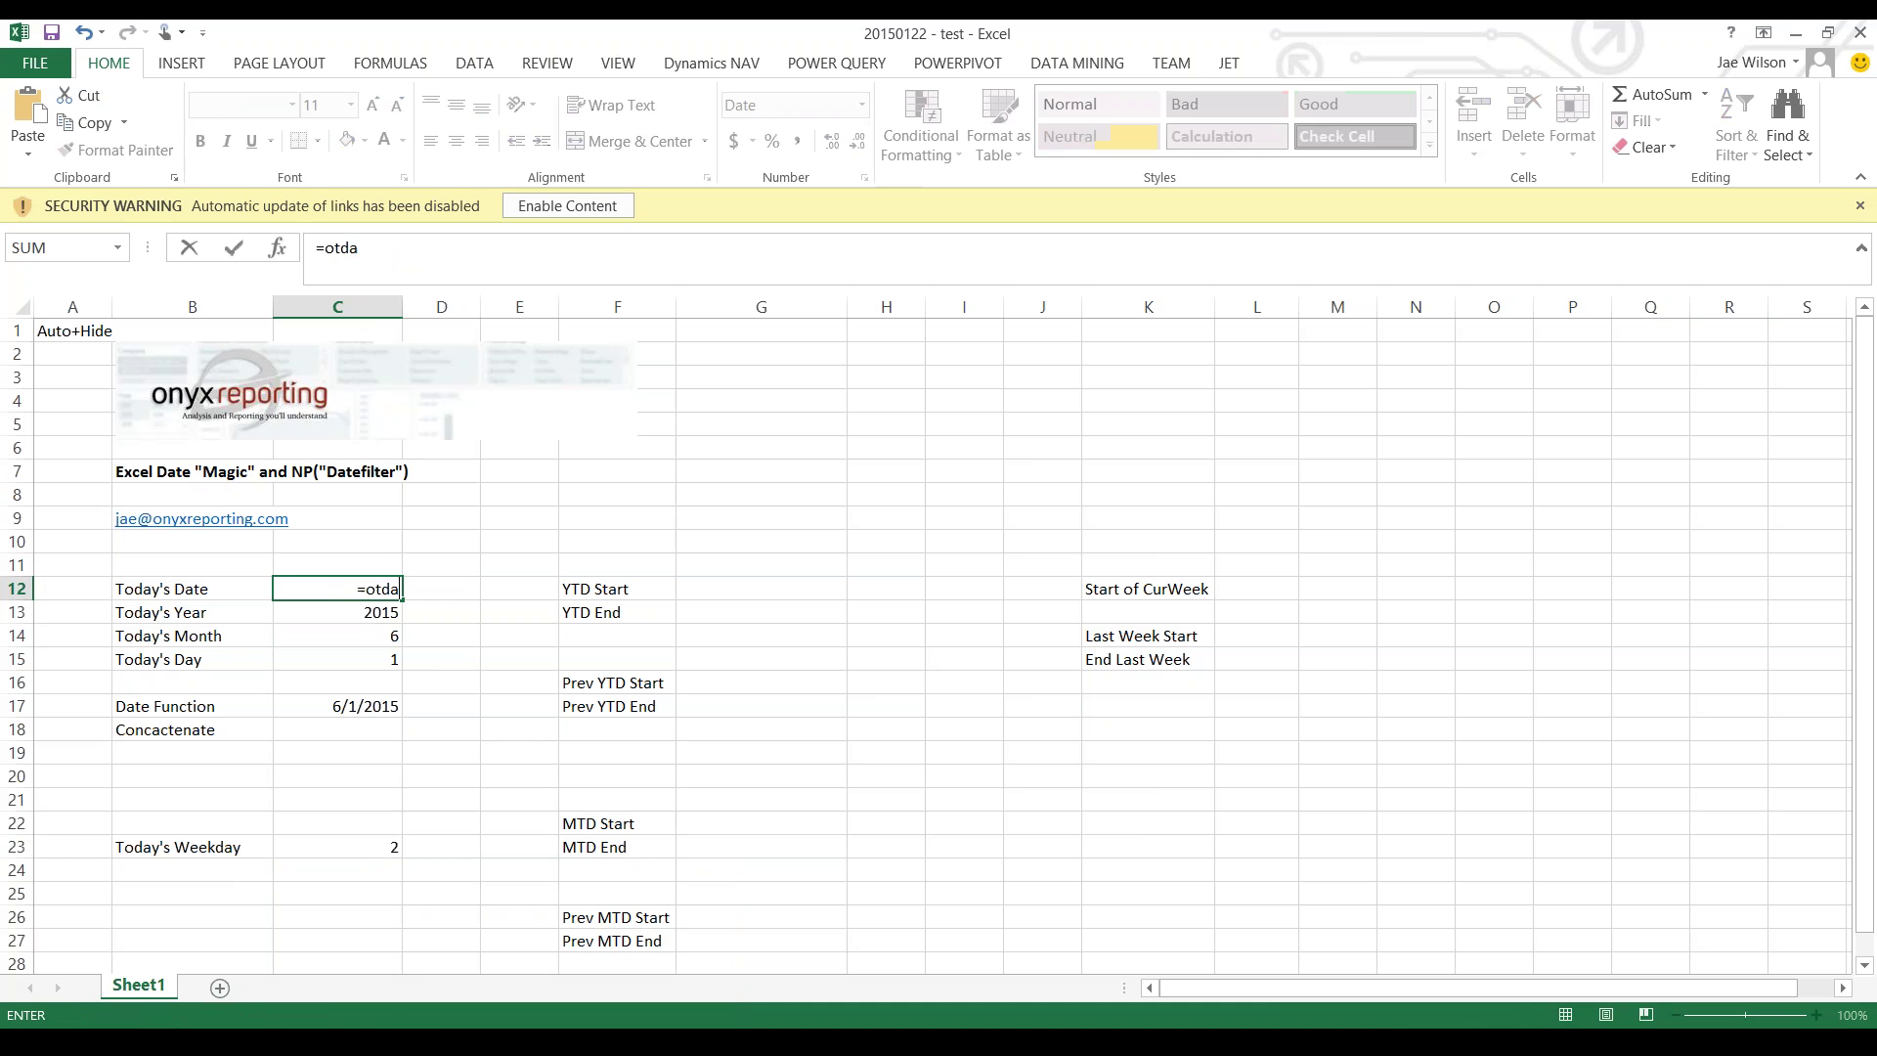
pyautogui.press('BackSpace')
pyautogui.press('BackSpace')
pyautogui.press('BackSpace')
pyautogui.press('BackSpace')
pyautogui.write('today()')
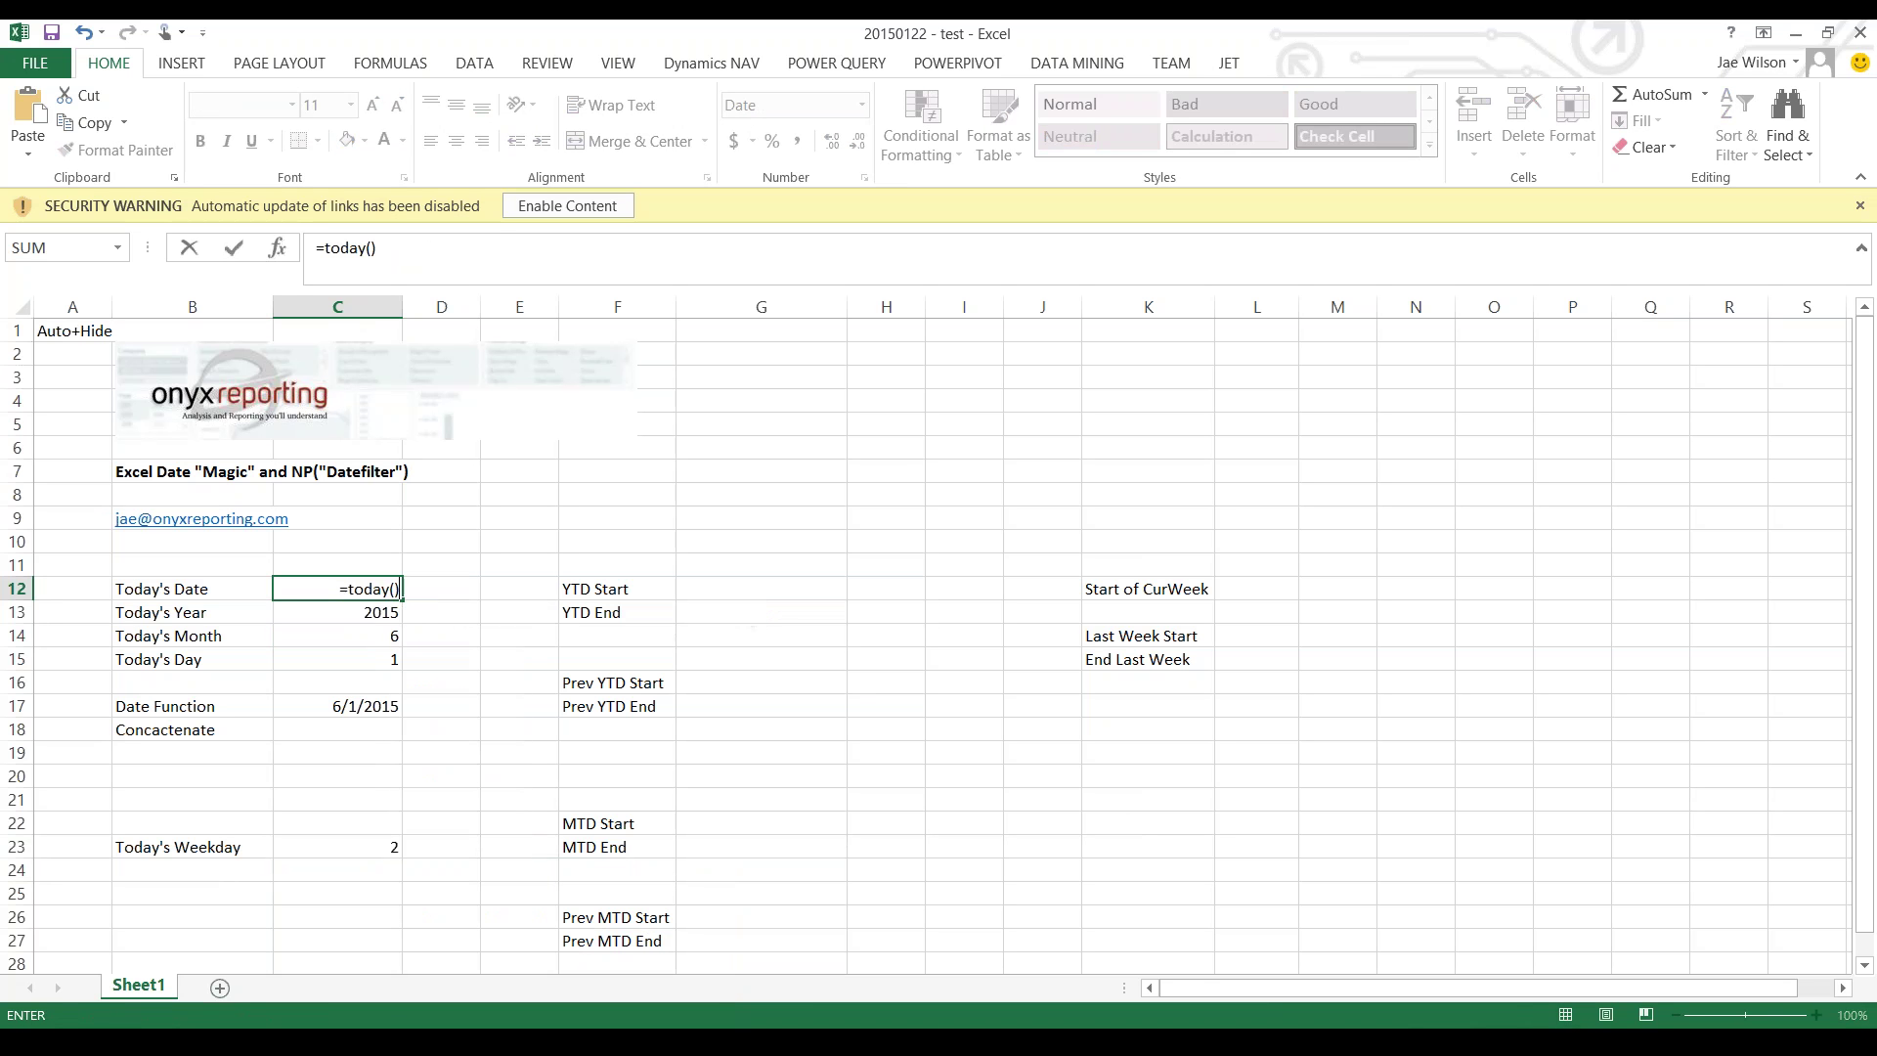
pyautogui.press('Return')
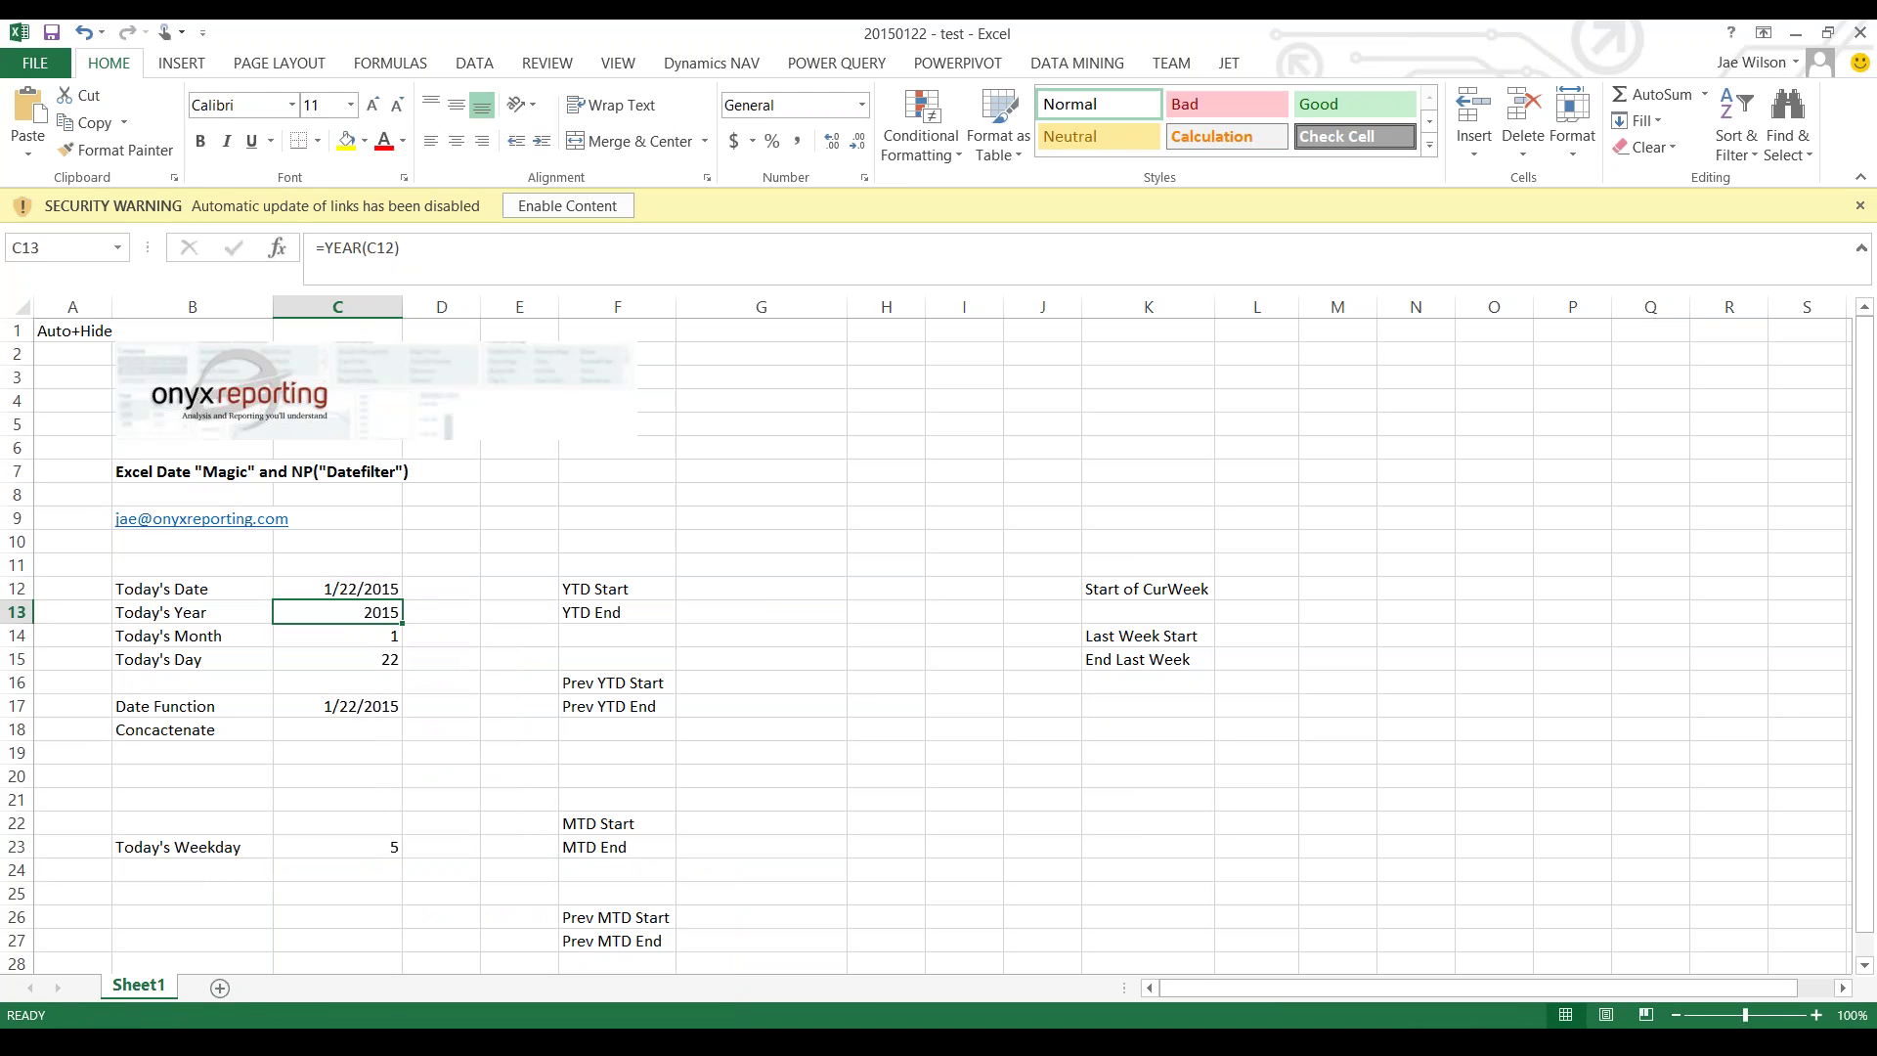
pyautogui.click(336, 847)
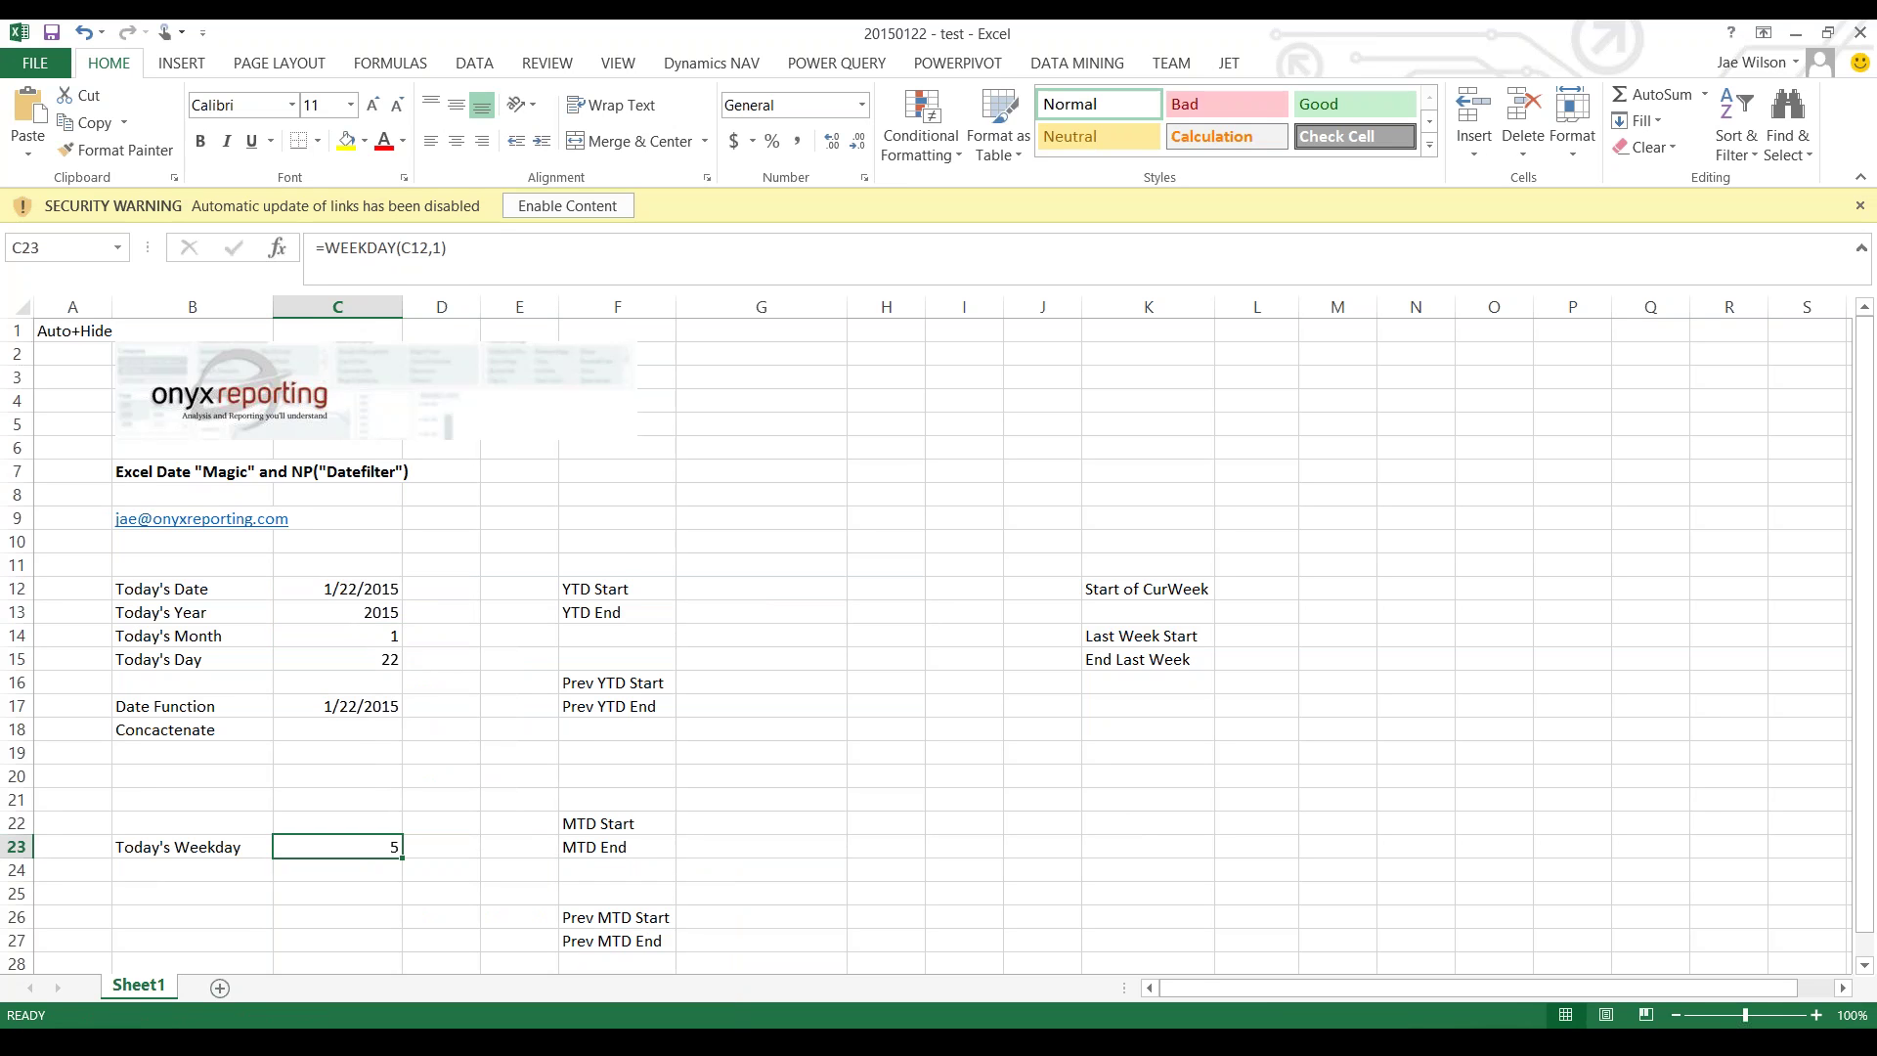
# - Enter =DATE(YEAR(C12),1,1) in G12 for YTD Start, giving January 1 of the year of Today's Date
pyautogui.scroll(-1, 938, 635)
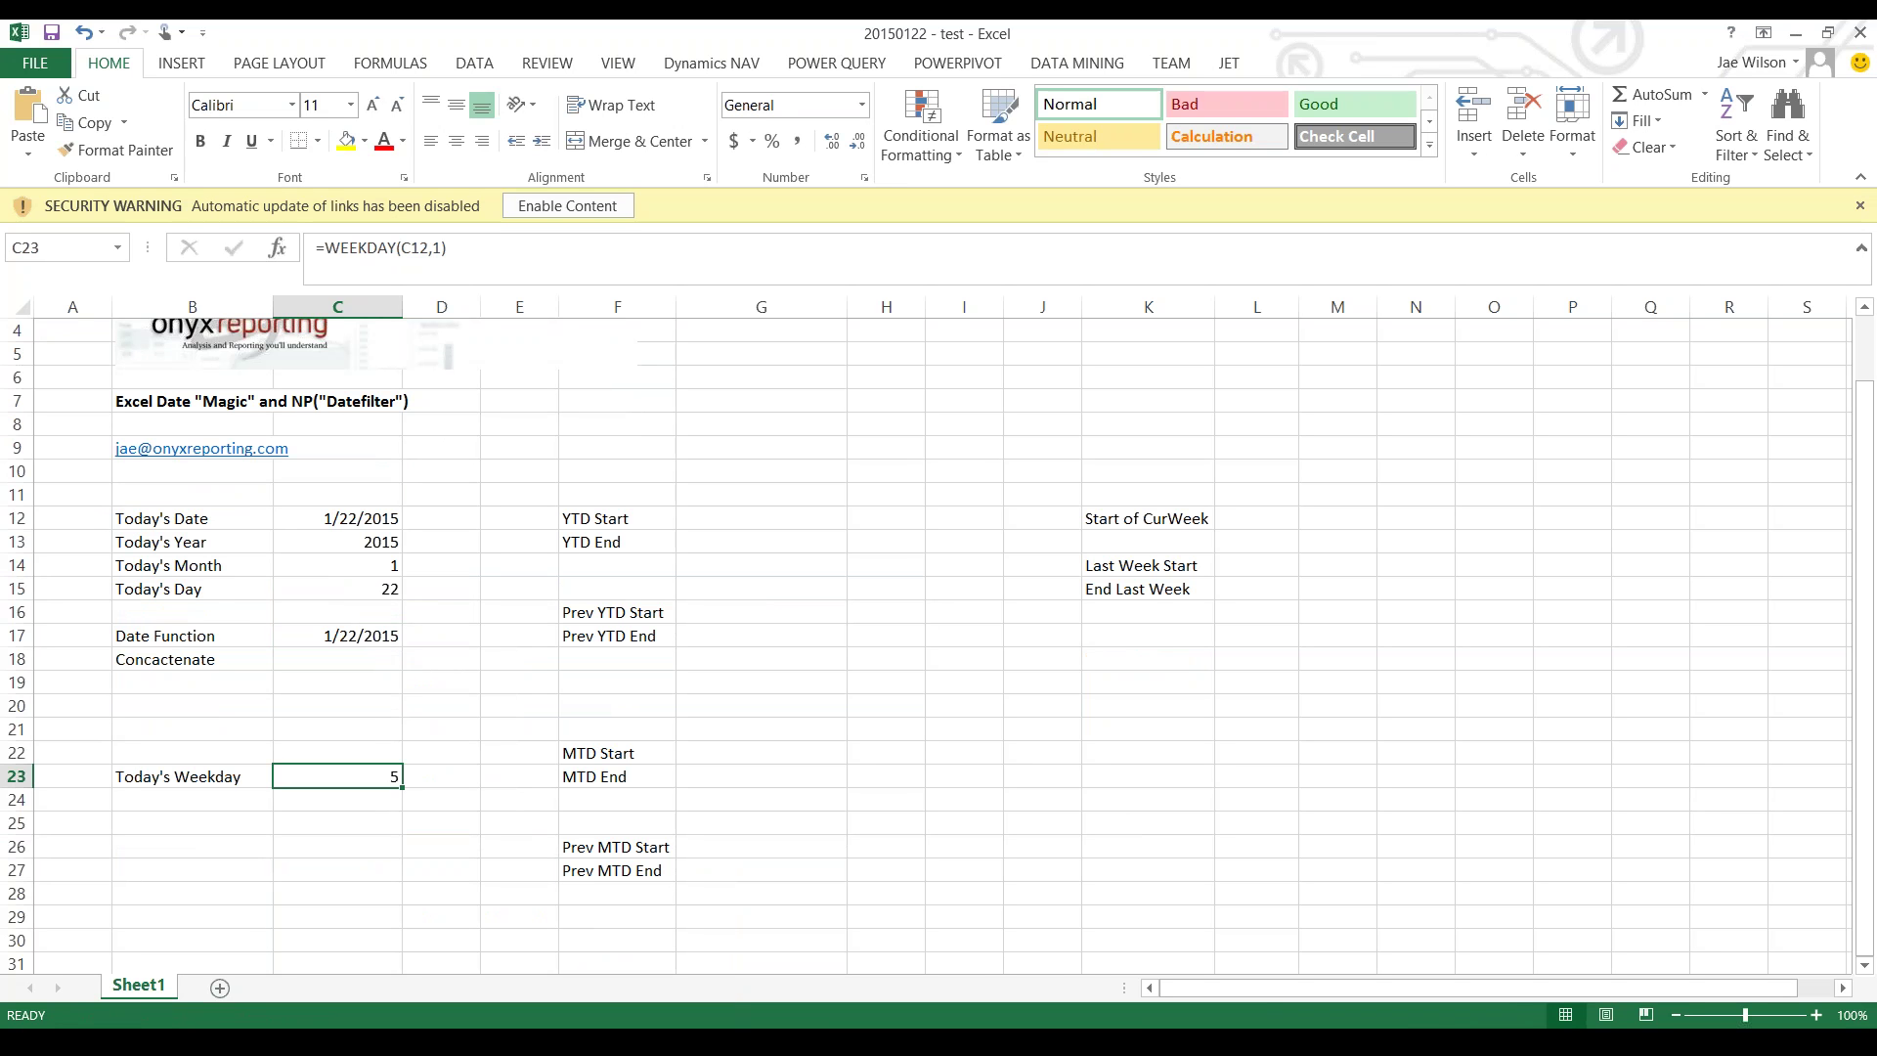
pyautogui.click(761, 493)
pyautogui.click(761, 518)
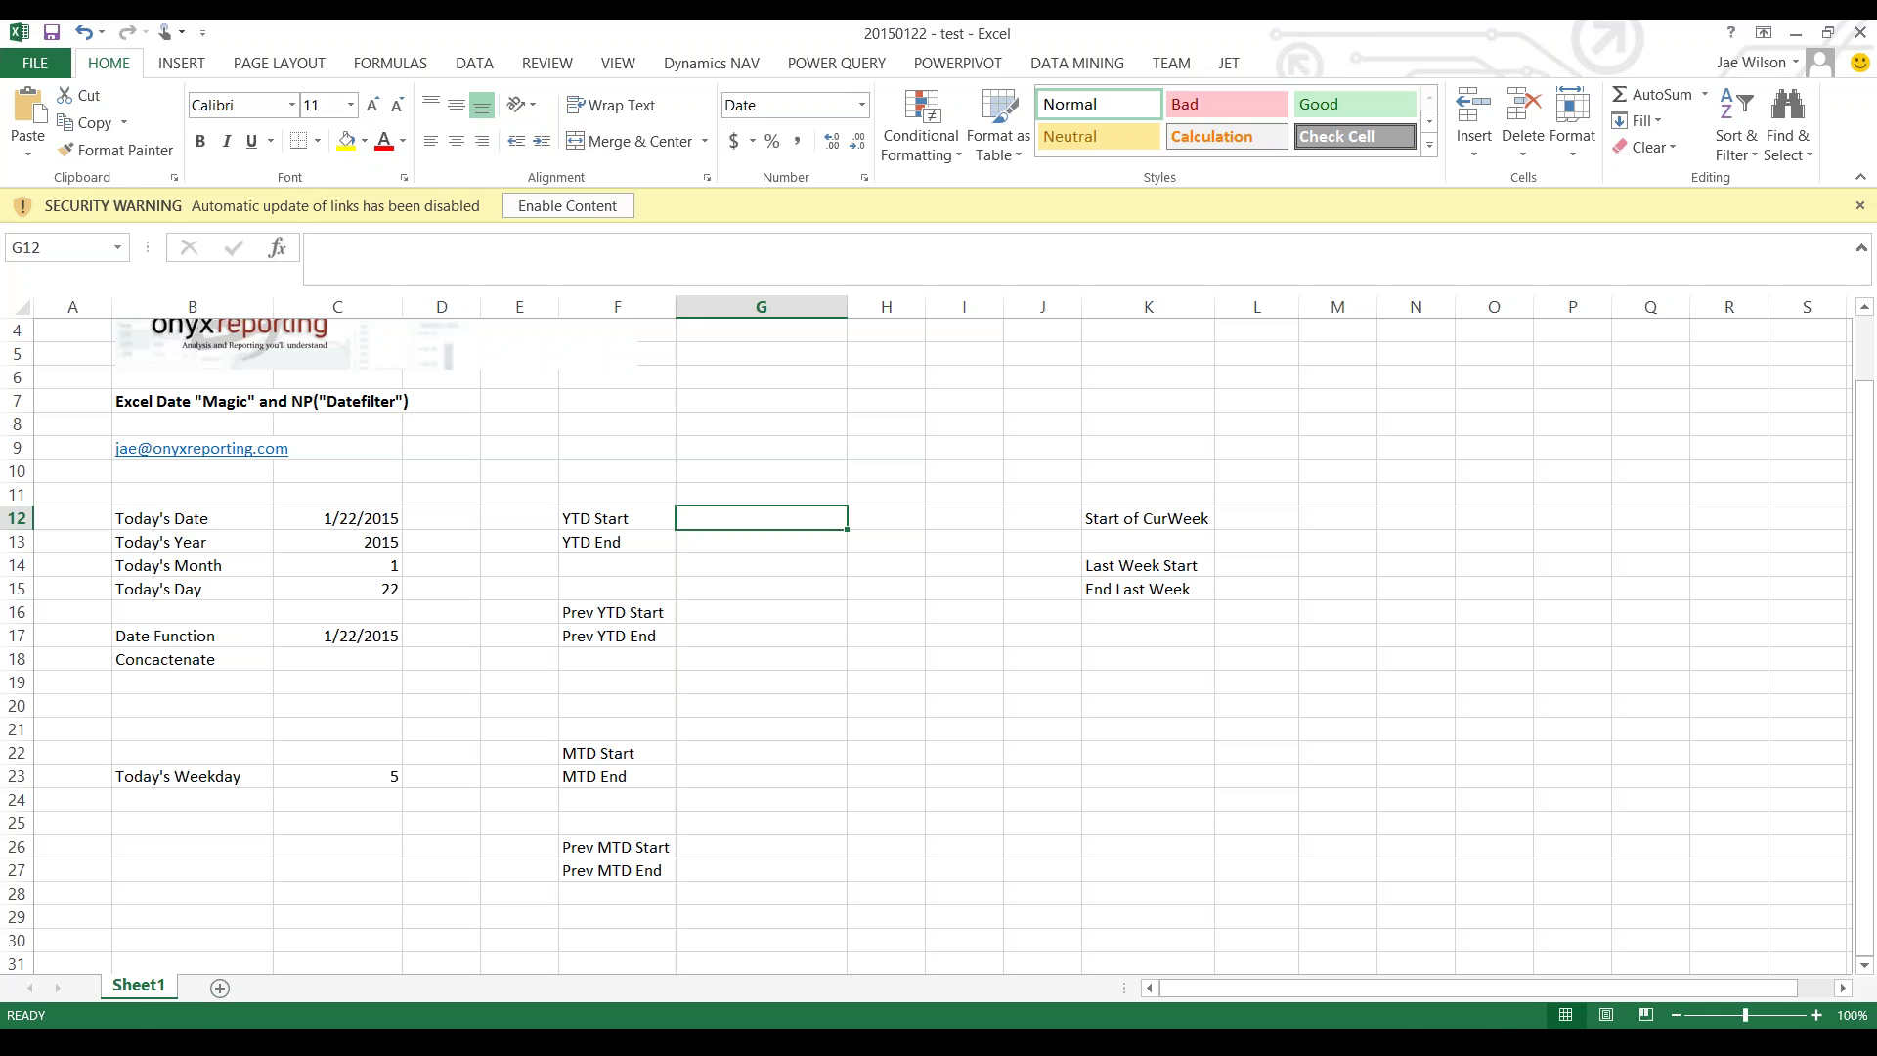
pyautogui.write('=date')
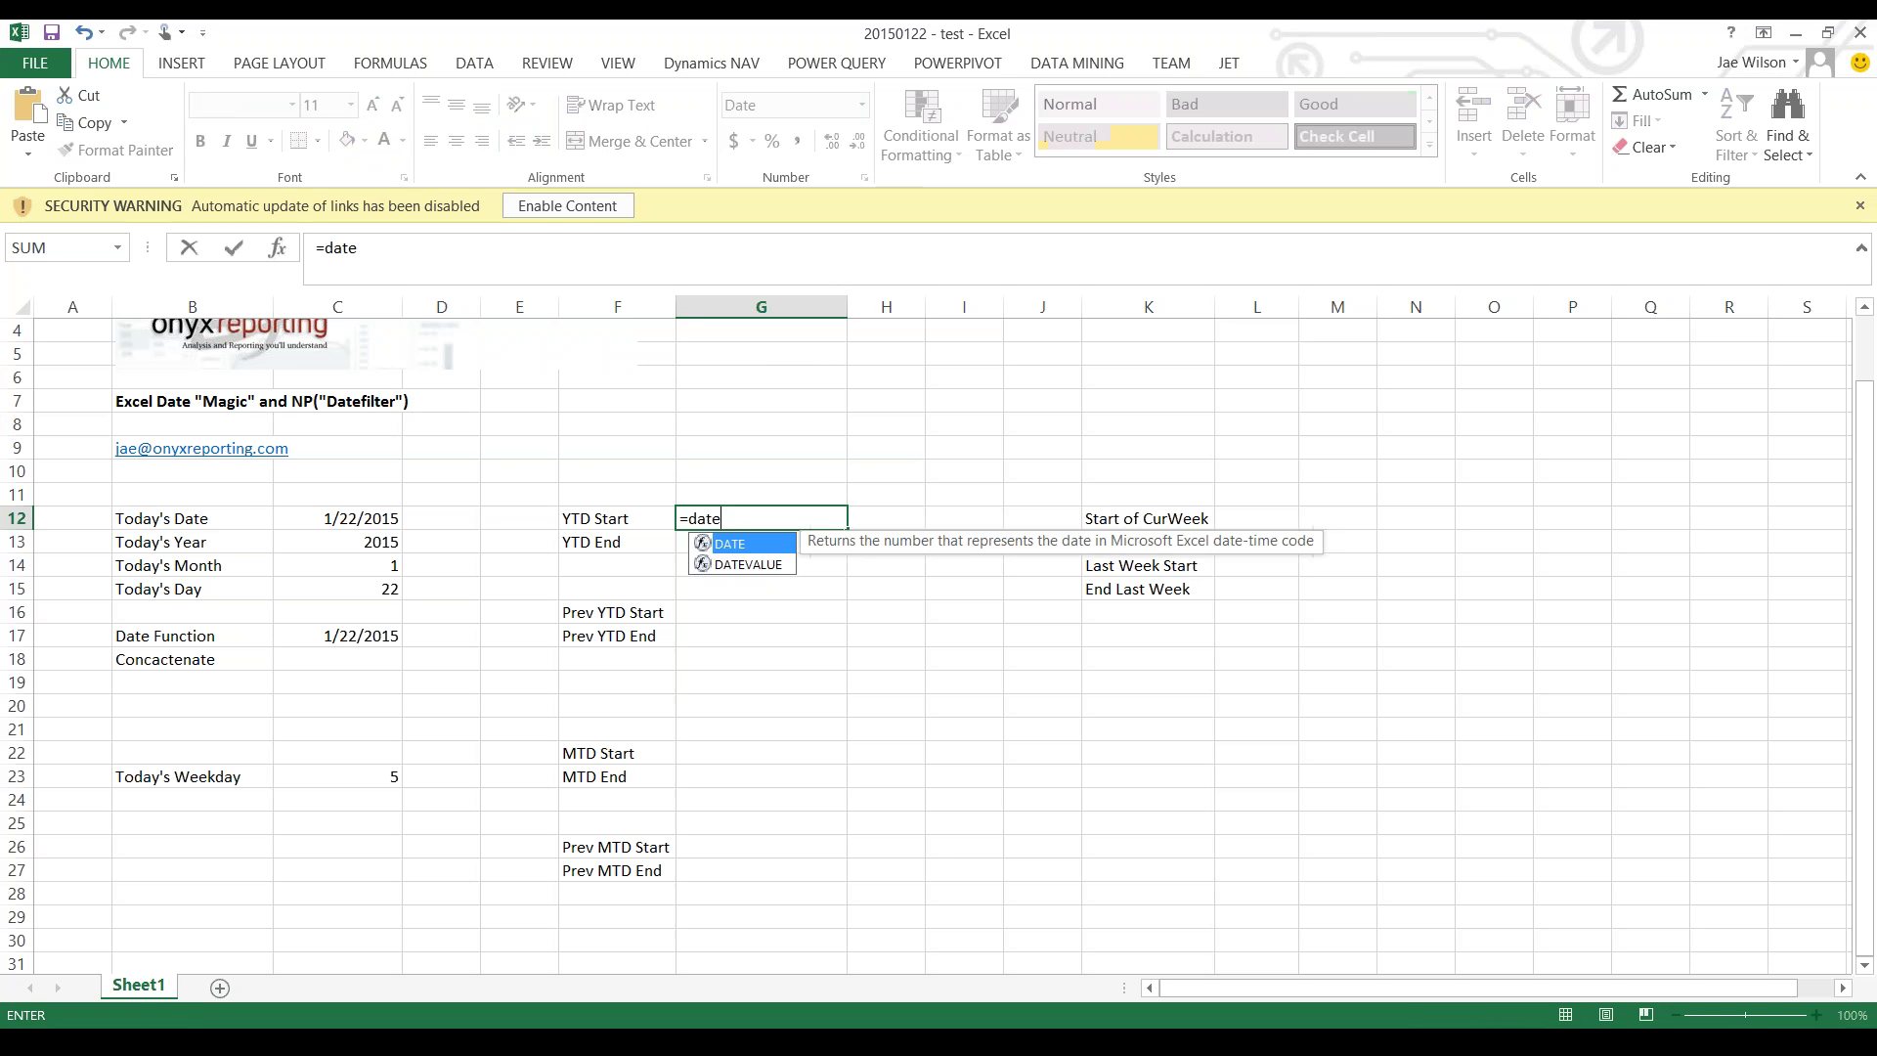
pyautogui.write('(')
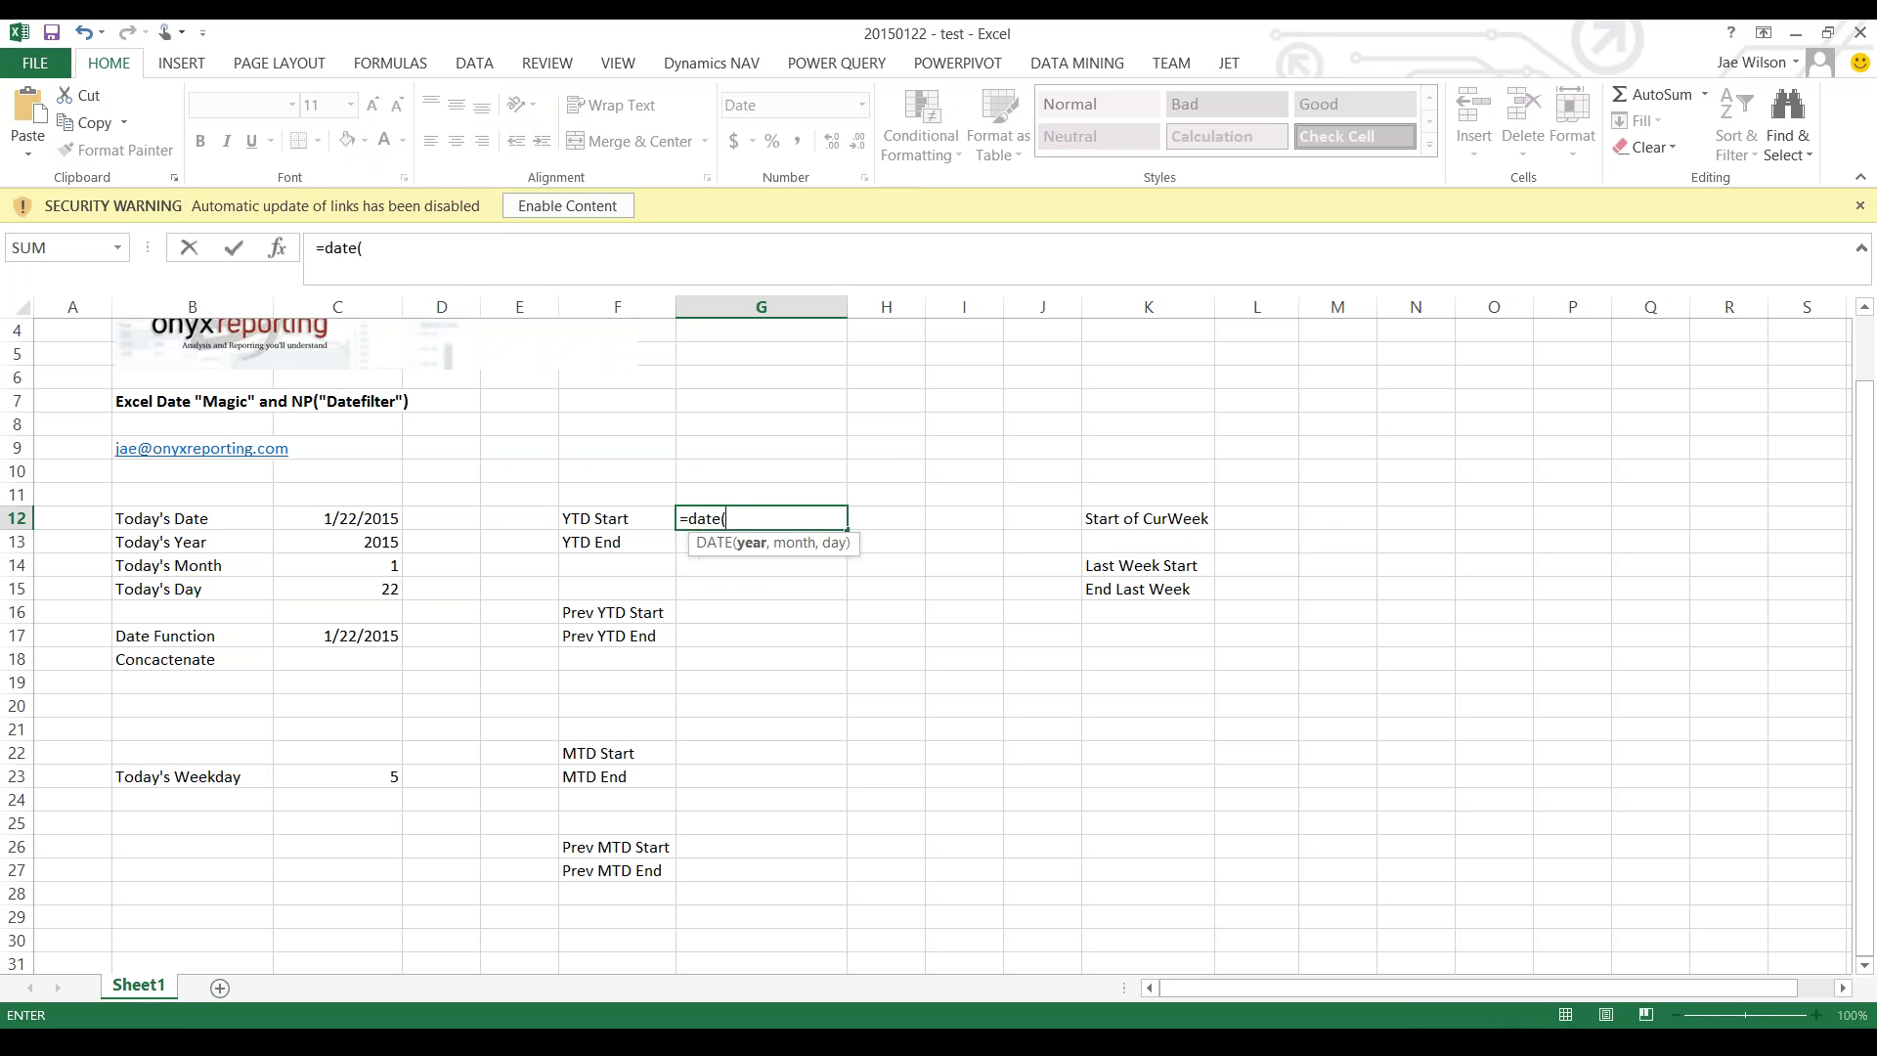
pyautogui.write('year(')
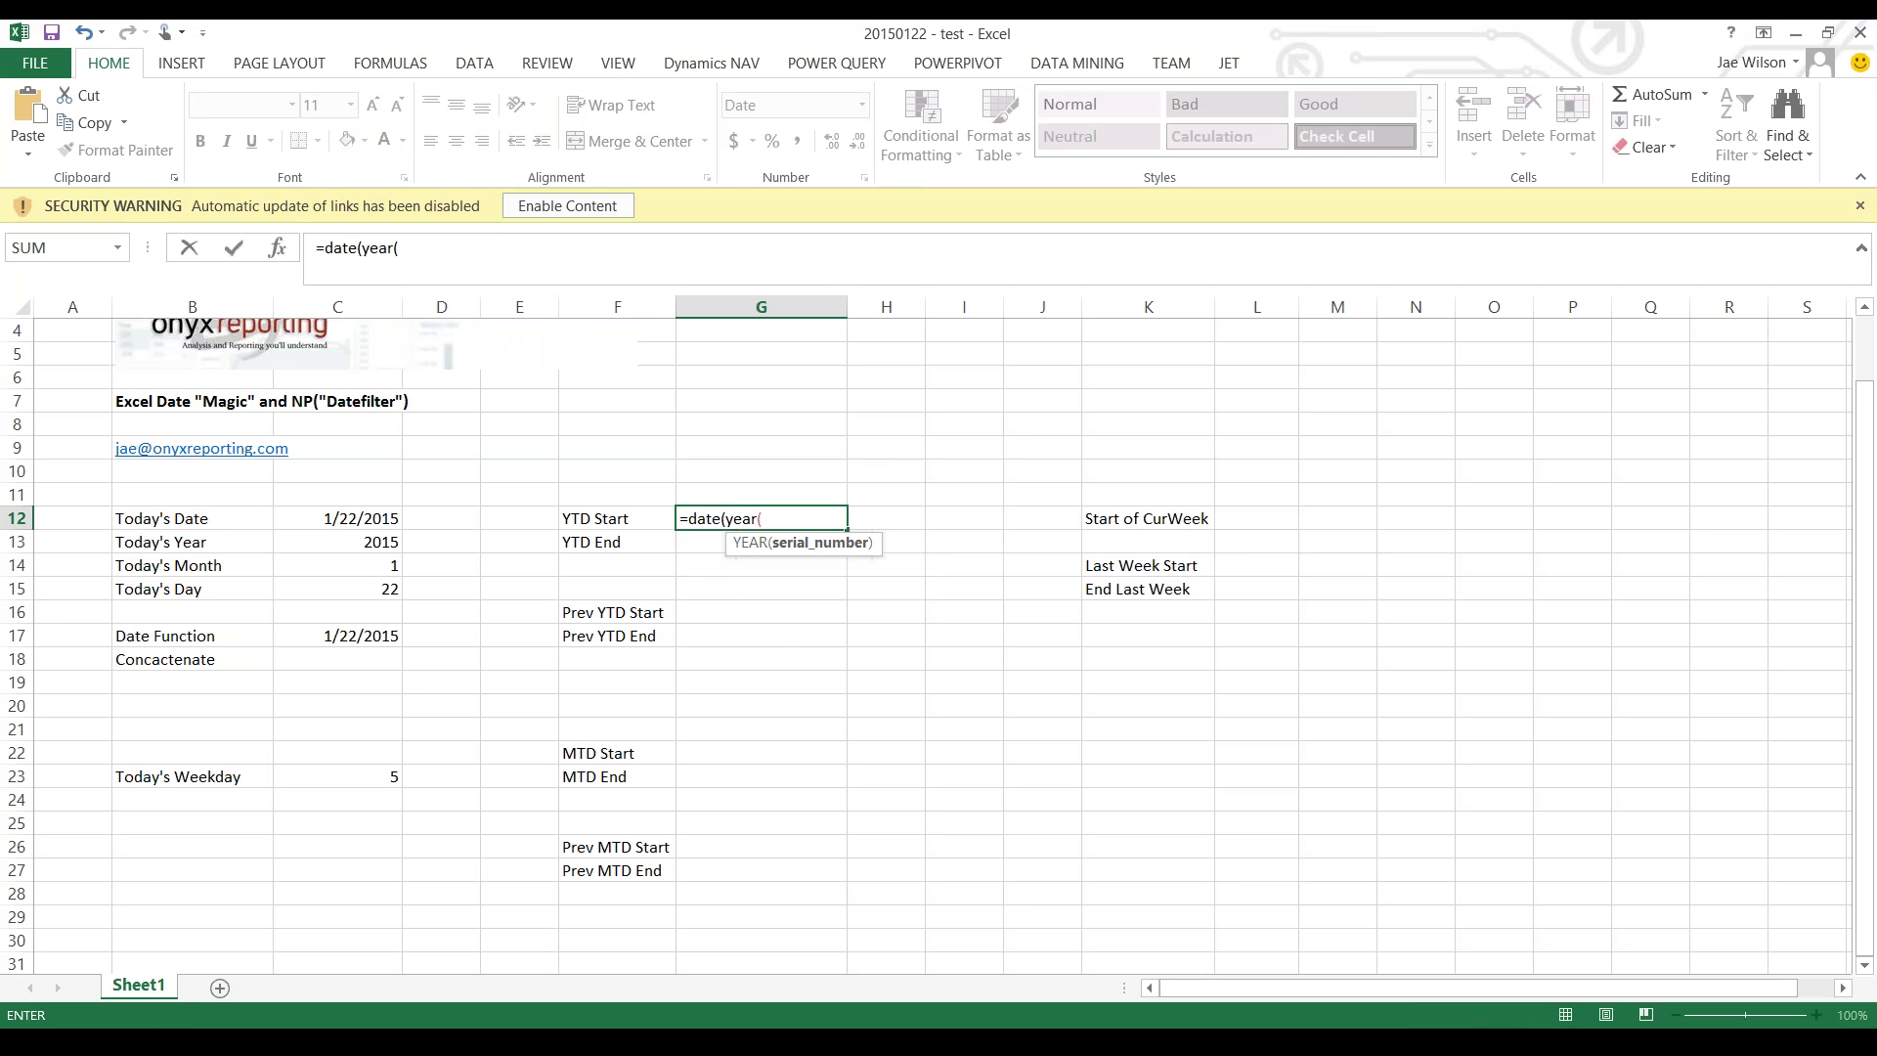
pyautogui.click(338, 518)
pyautogui.write(')')
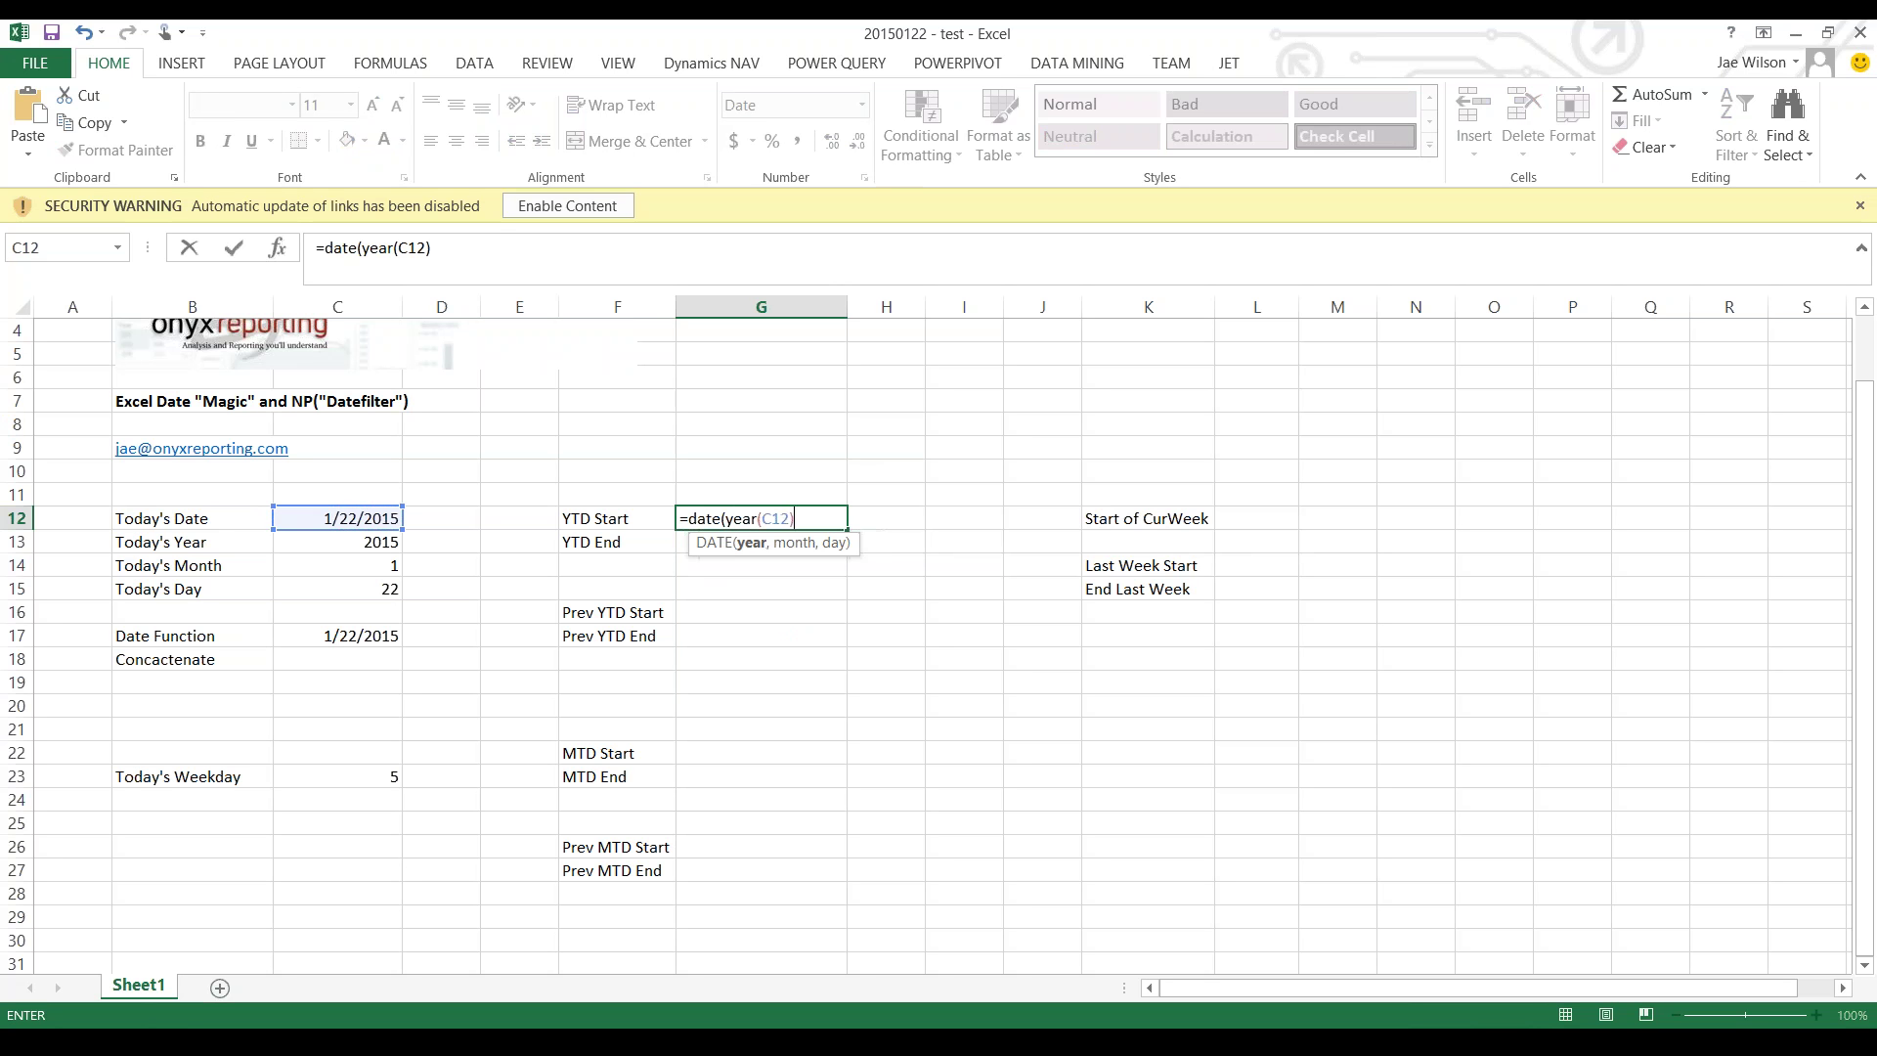
pyautogui.write(',1,1')
pyautogui.press('Return')
pyautogui.press('Return')
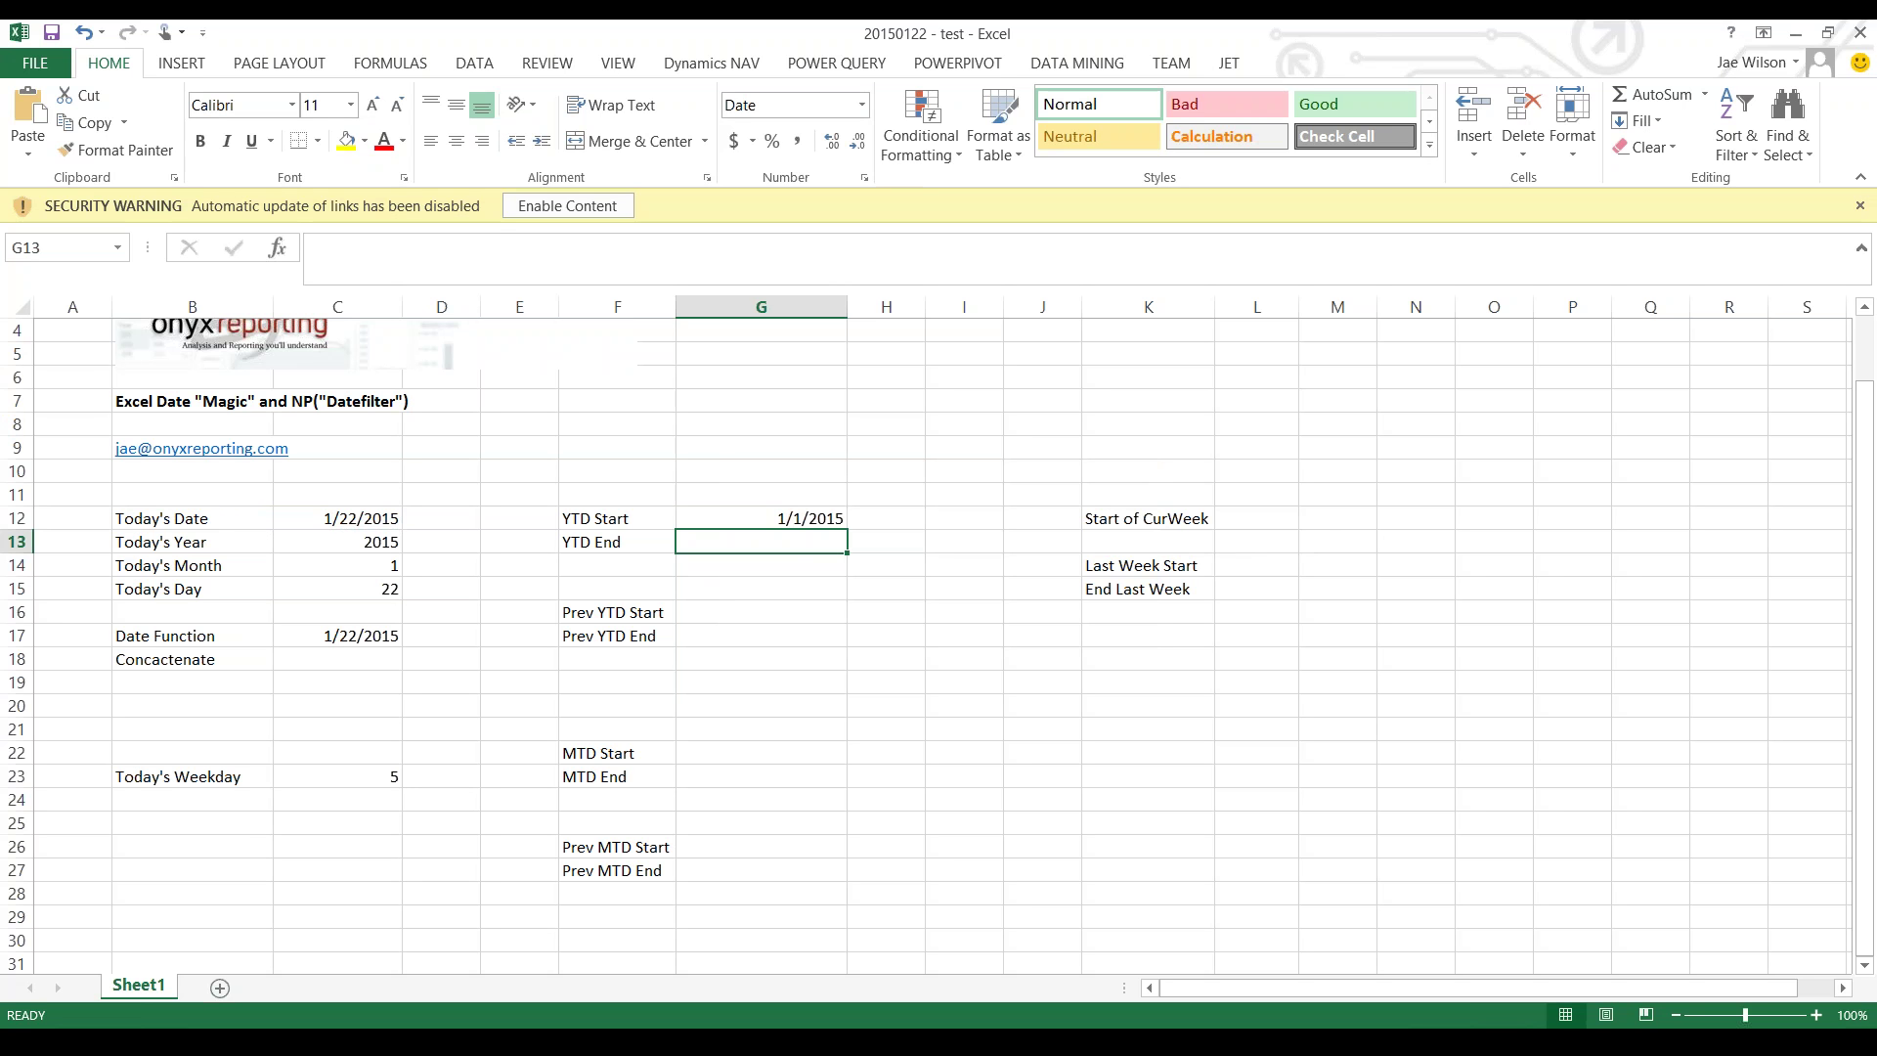
# - Enter =C12 in G13 so that YTD End references Today's Date
pyautogui.write('=today()')
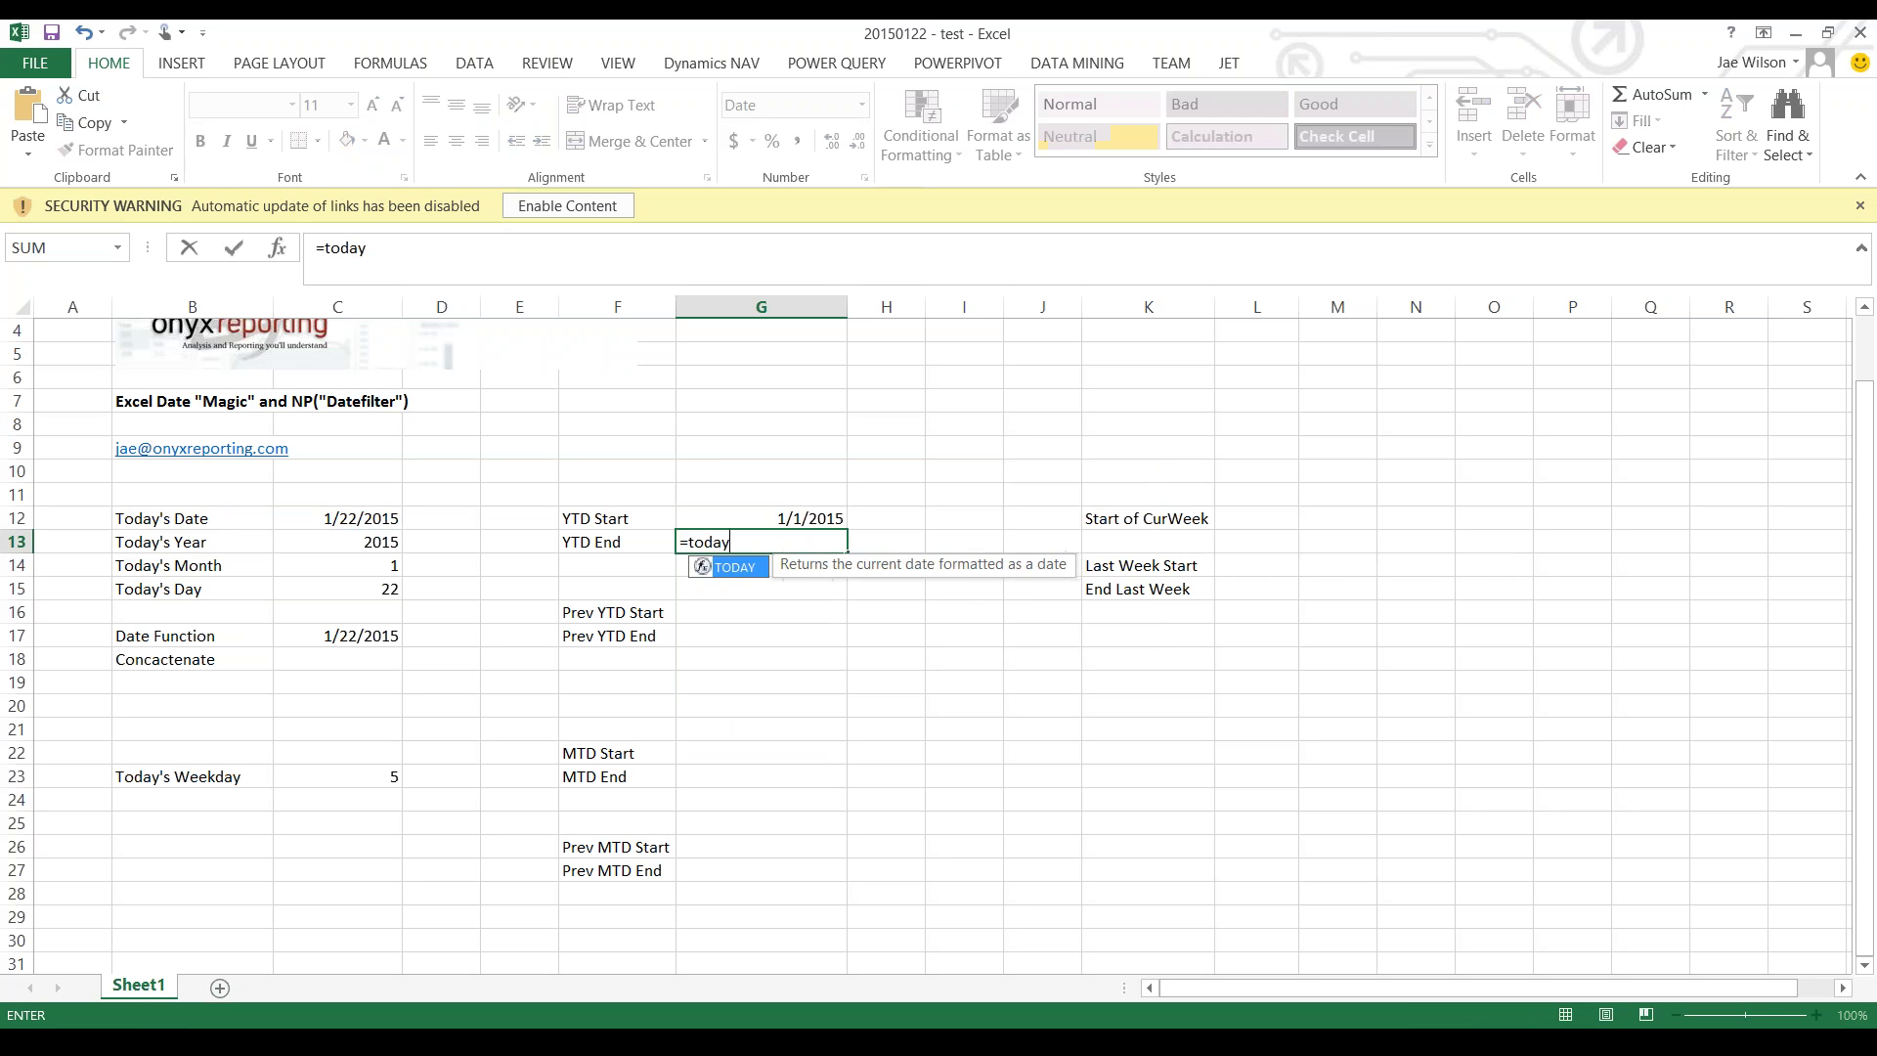
pyautogui.press('BackSpace')
pyautogui.press('BackSpace')
pyautogui.press('BackSpace')
pyautogui.press('BackSpace')
pyautogui.press('BackSpace')
pyautogui.press('BackSpace')
pyautogui.press('BackSpace')
pyautogui.click(336, 518)
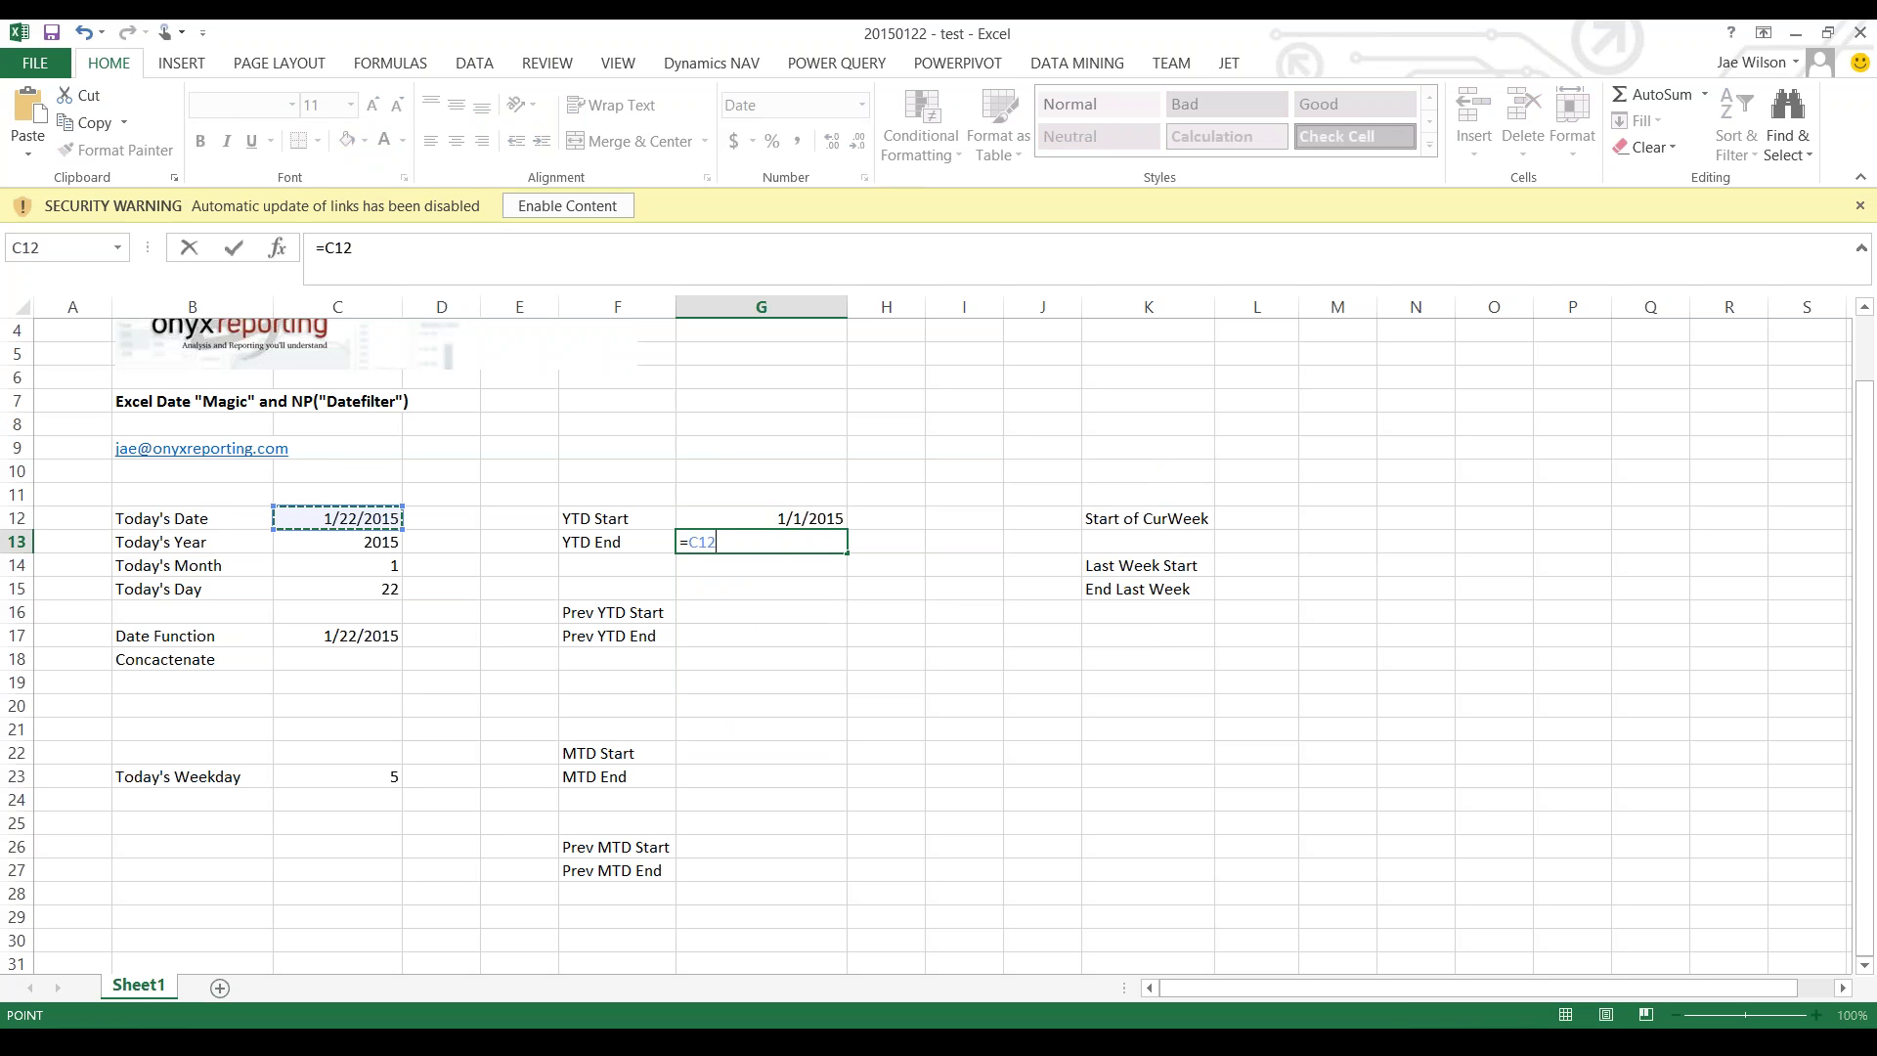
pyautogui.press('Return')
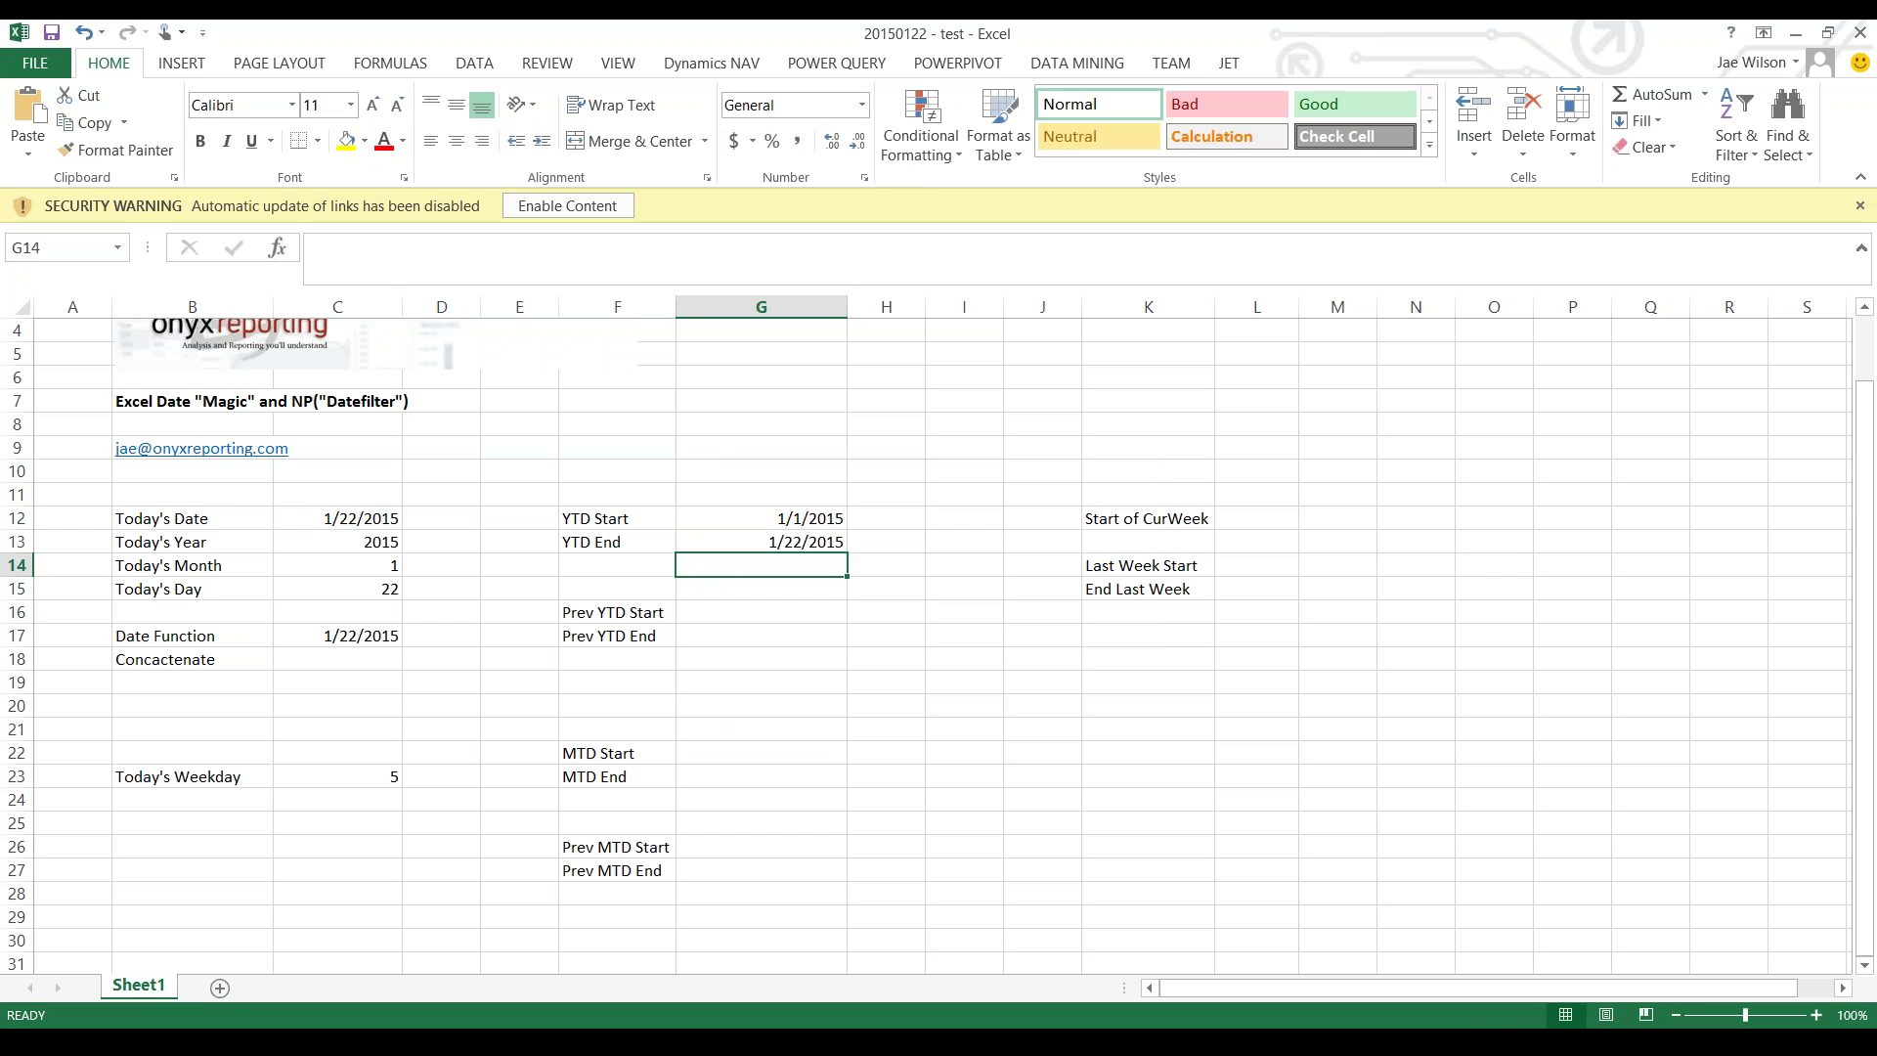
# - Test the year-to-date formulas with 5/6/2013 as Today's Date in C12, and undo the change
pyautogui.click(336, 518)
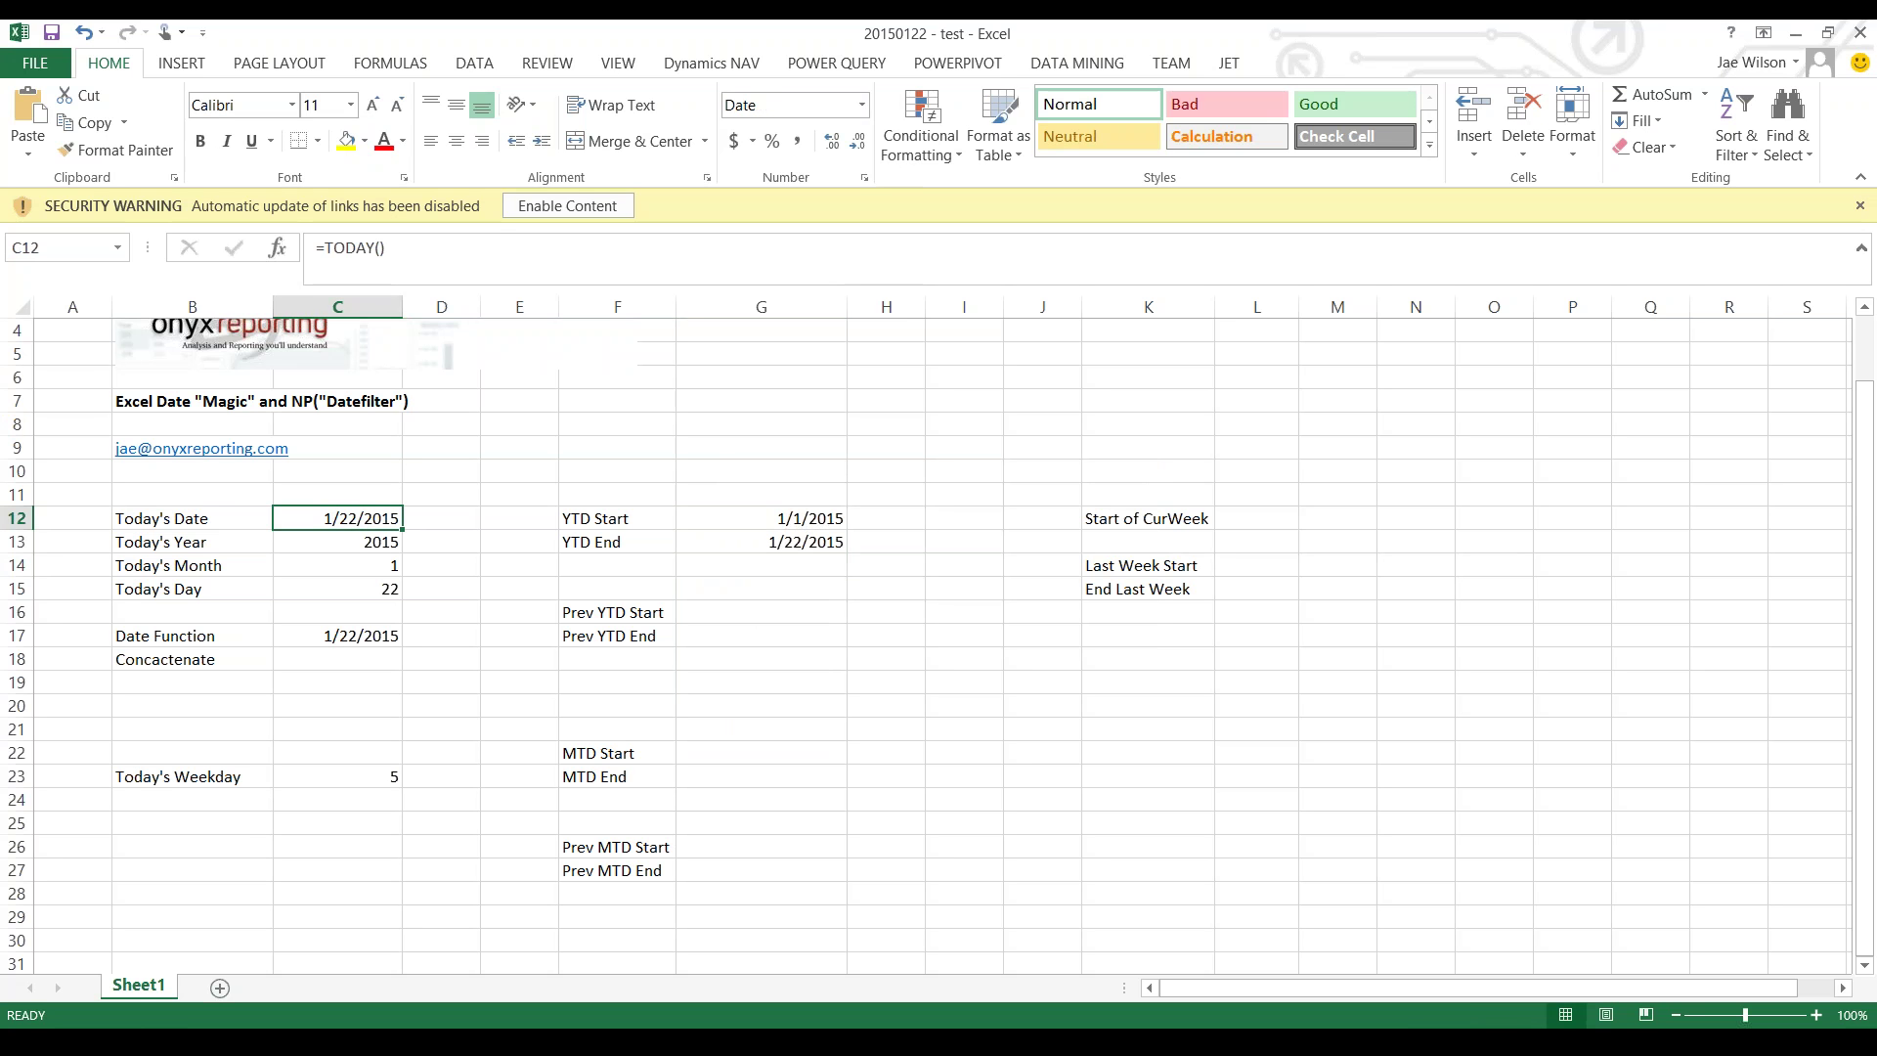
pyautogui.write('5/6/1')
pyautogui.write('5')
pyautogui.press('BackSpace')
pyautogui.write('013')
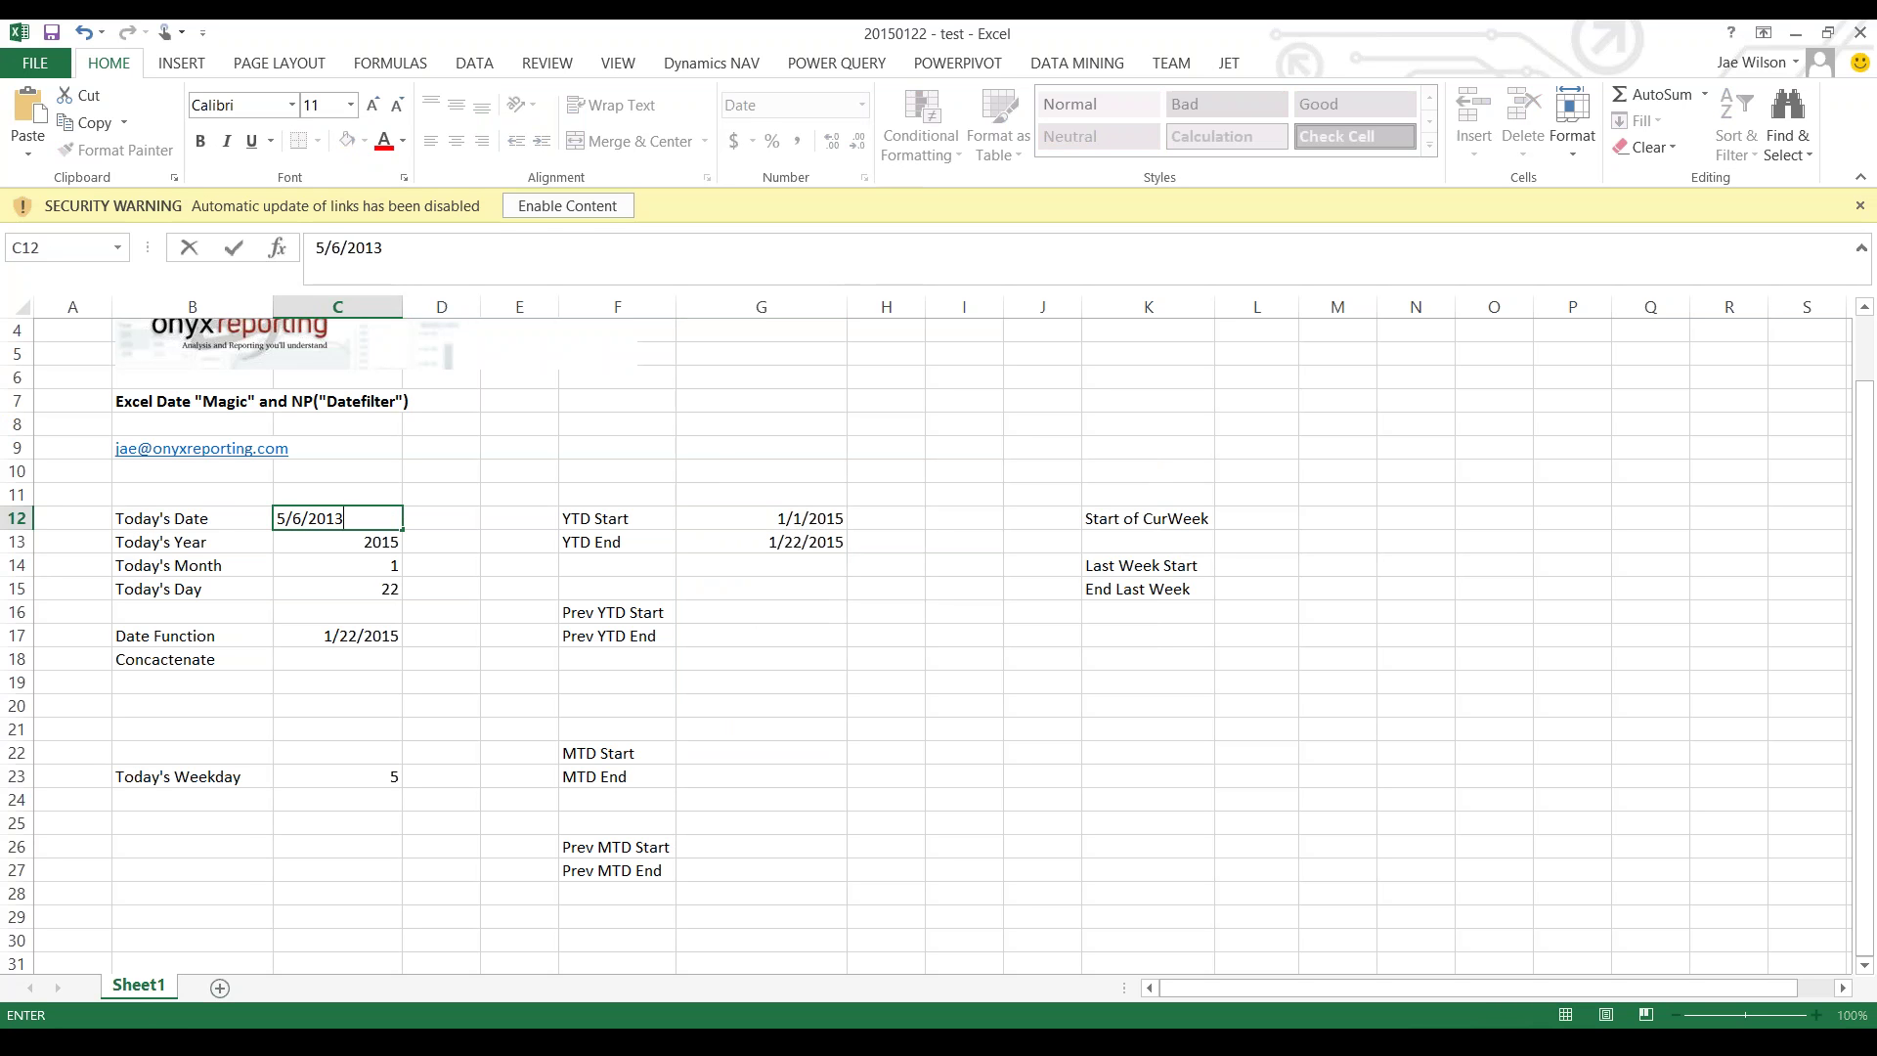
pyautogui.press('Return')
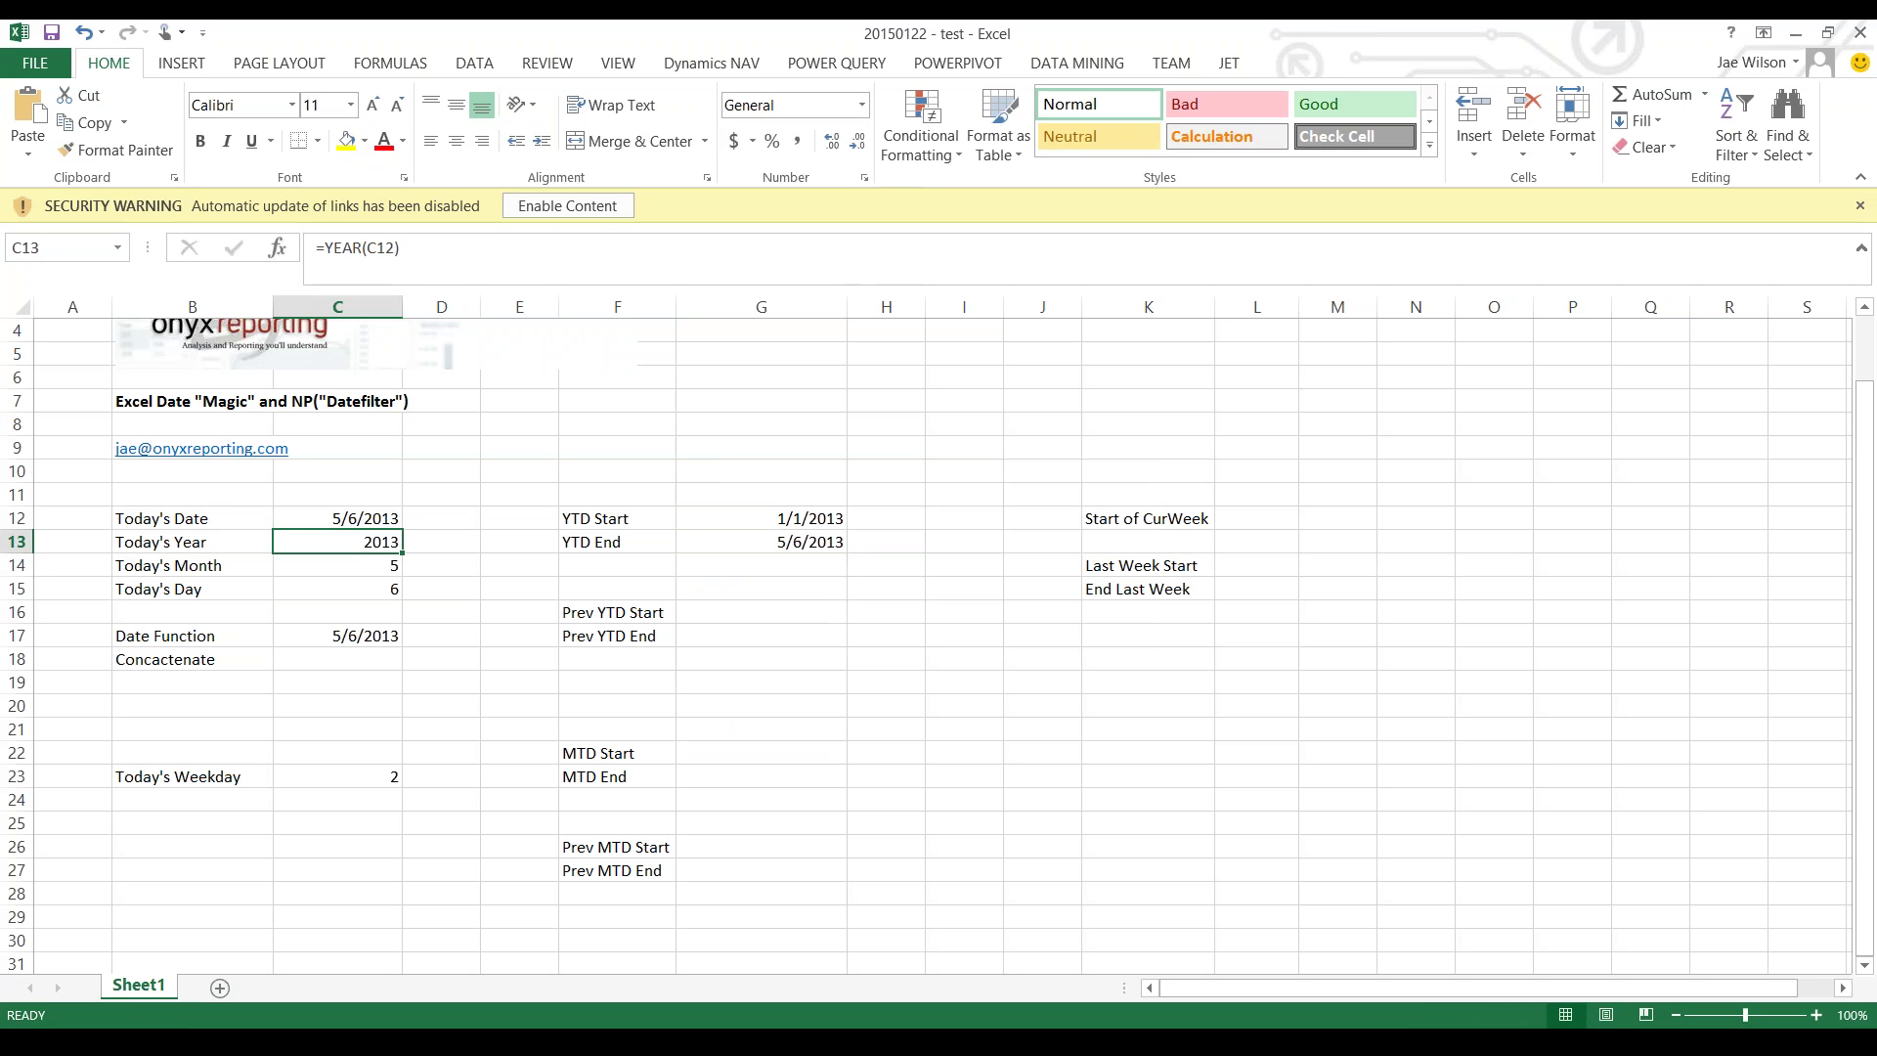
pyautogui.click(337, 518)
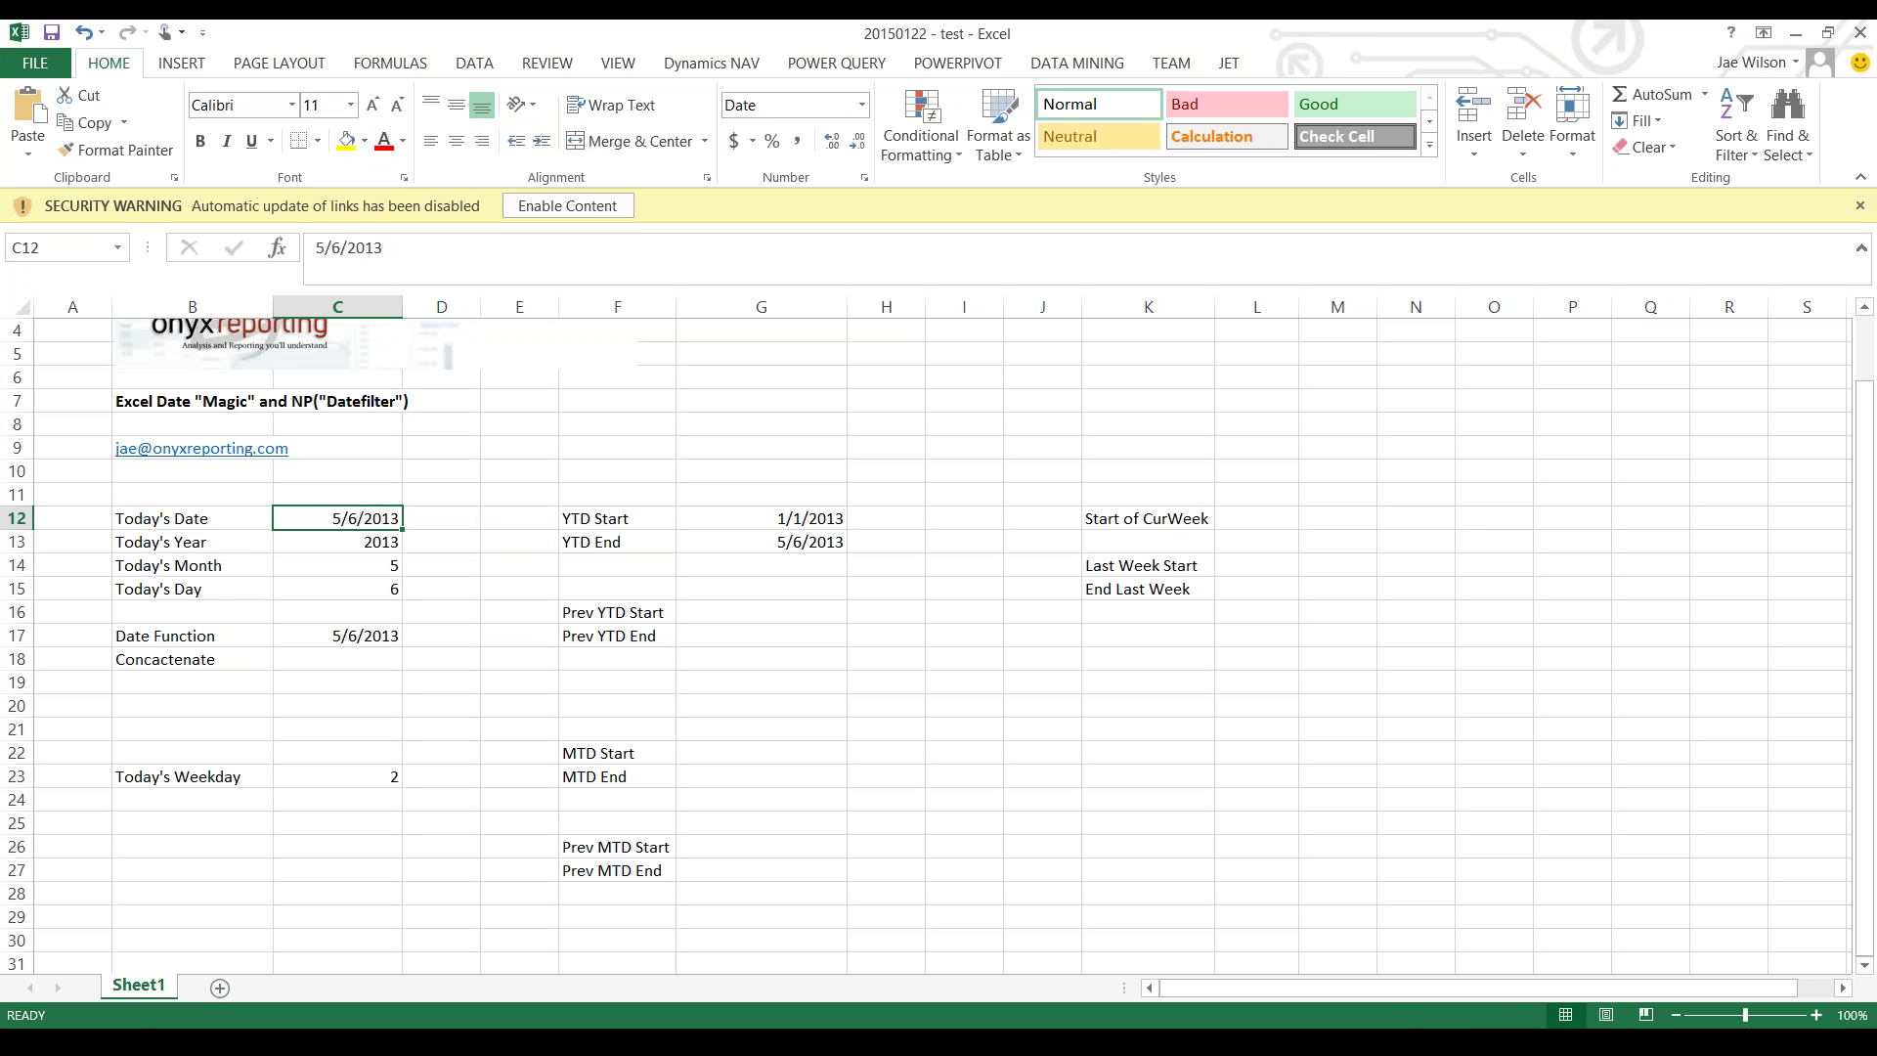
pyautogui.hotkey('ctrl', 'z')
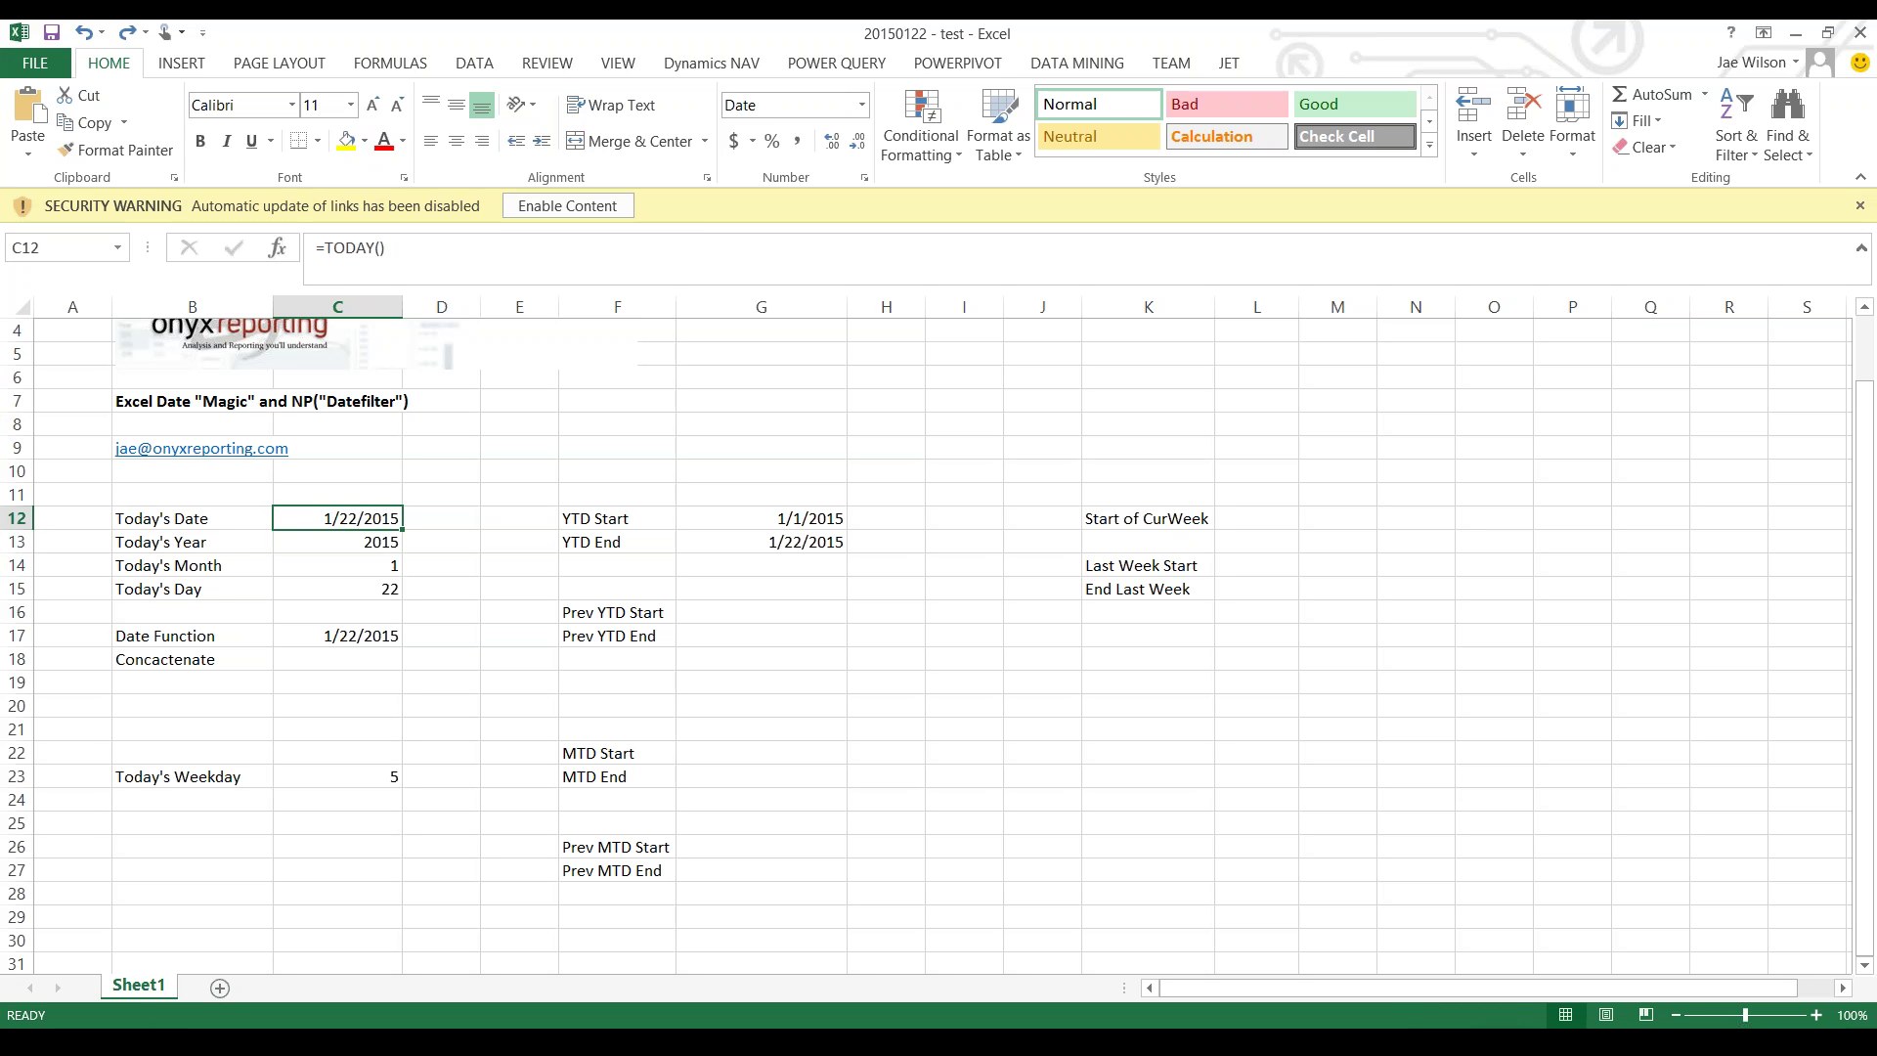
# - Enter =DATE(YEAR(C12)-1,1,1) in G16 for Prev YTD Start, giving January 1 of the previous year
pyautogui.click(760, 635)
pyautogui.click(760, 612)
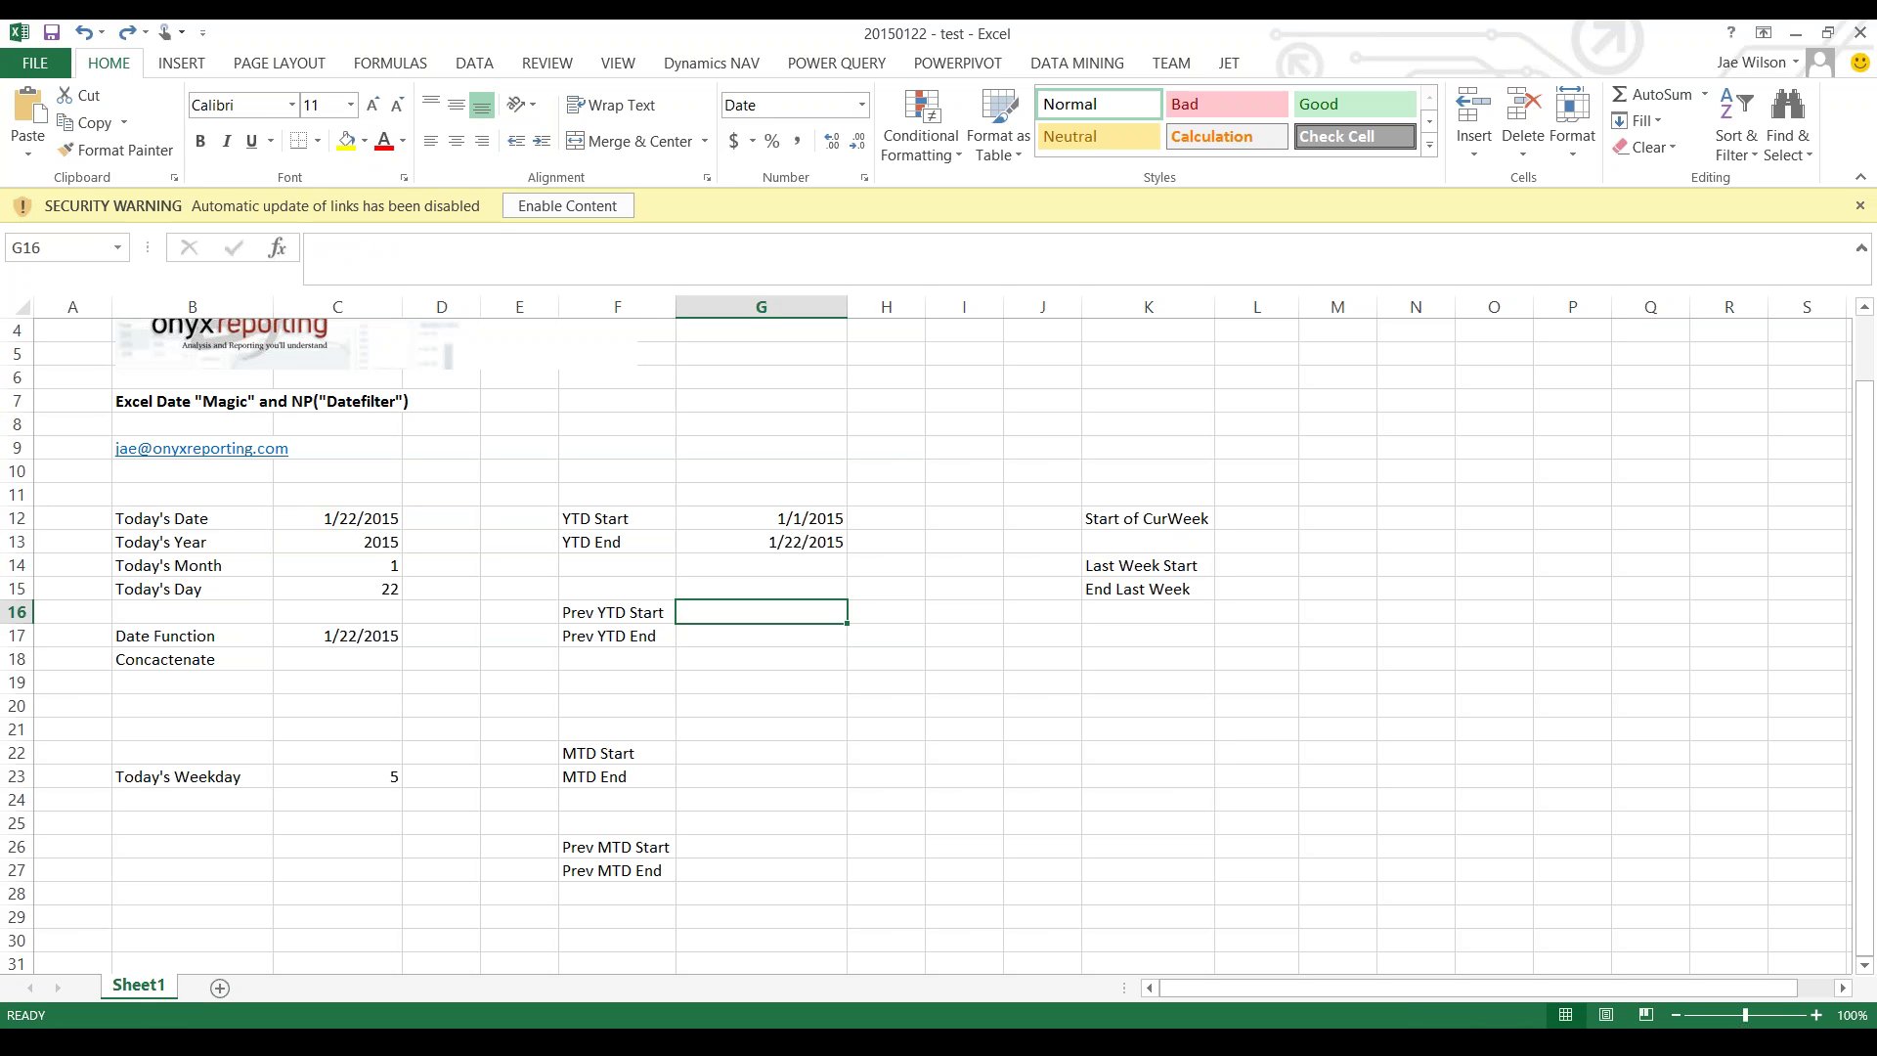
pyautogui.write('=date(')
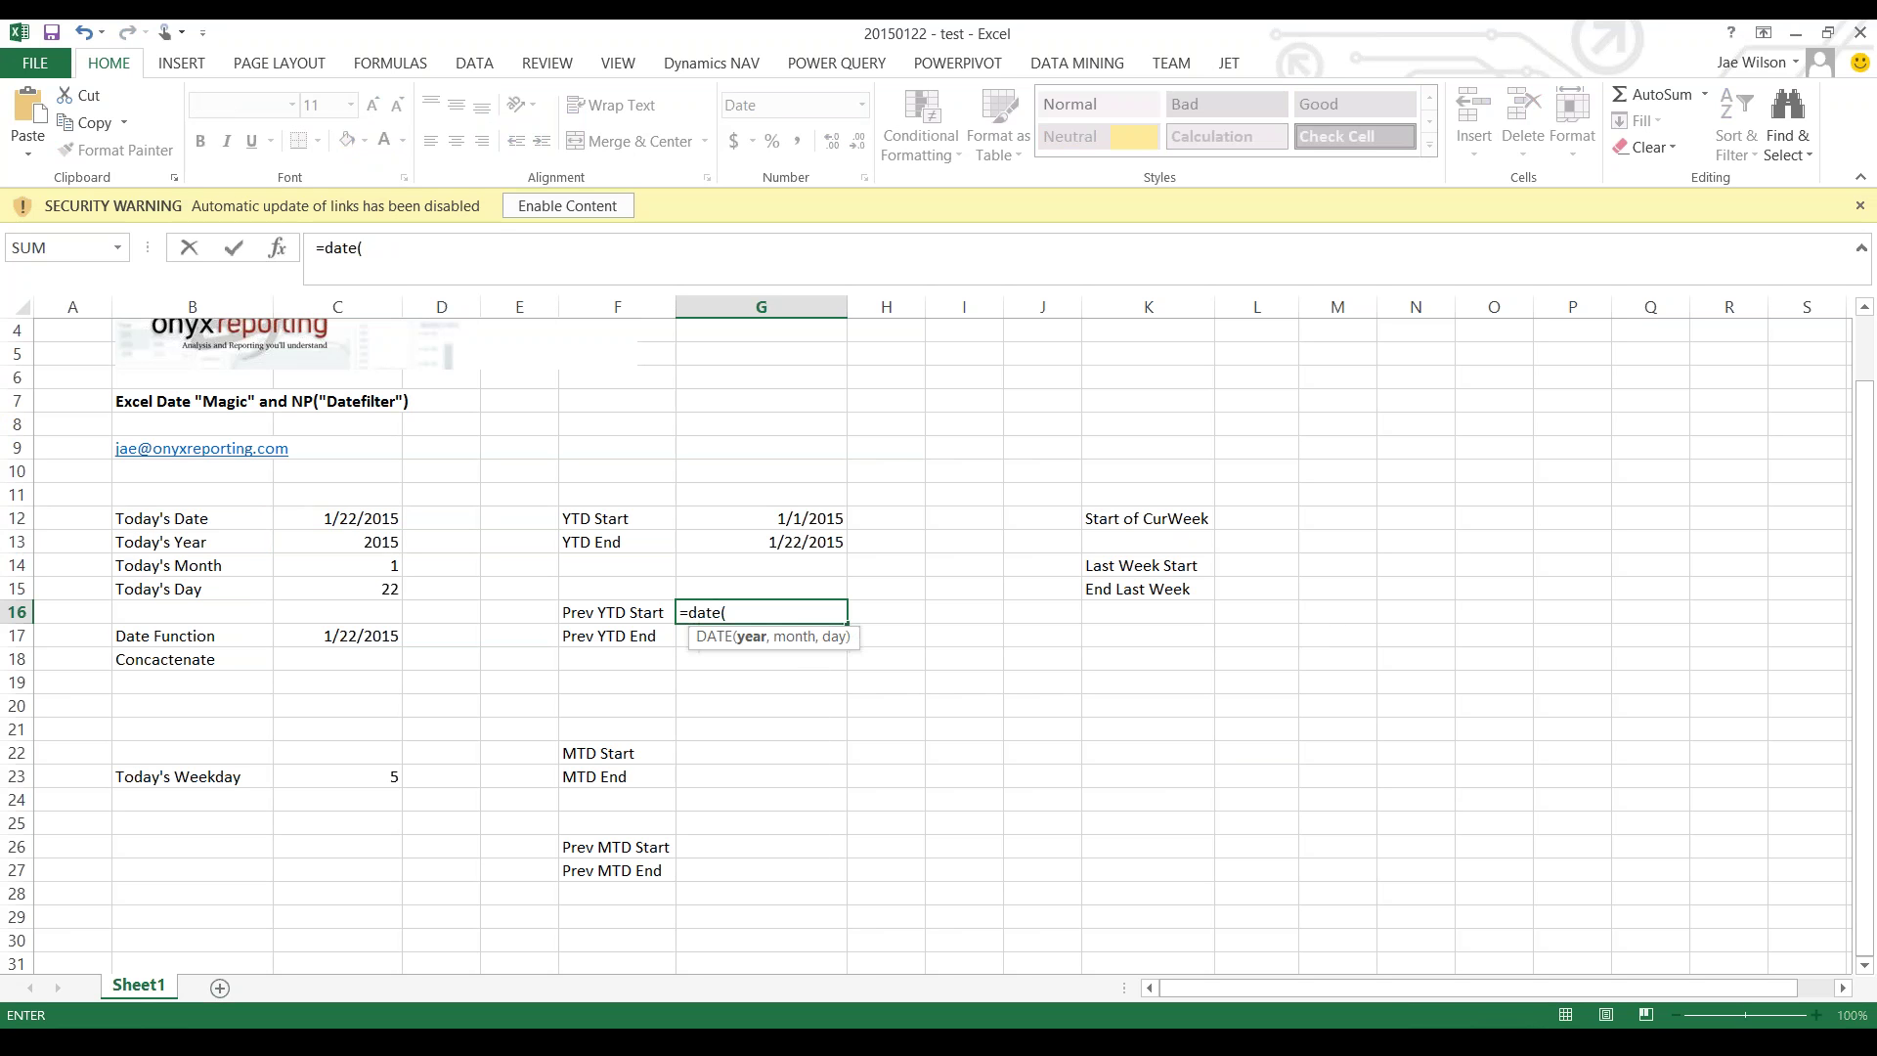
pyautogui.write('year(')
pyautogui.click(338, 518)
pyautogui.write(')')
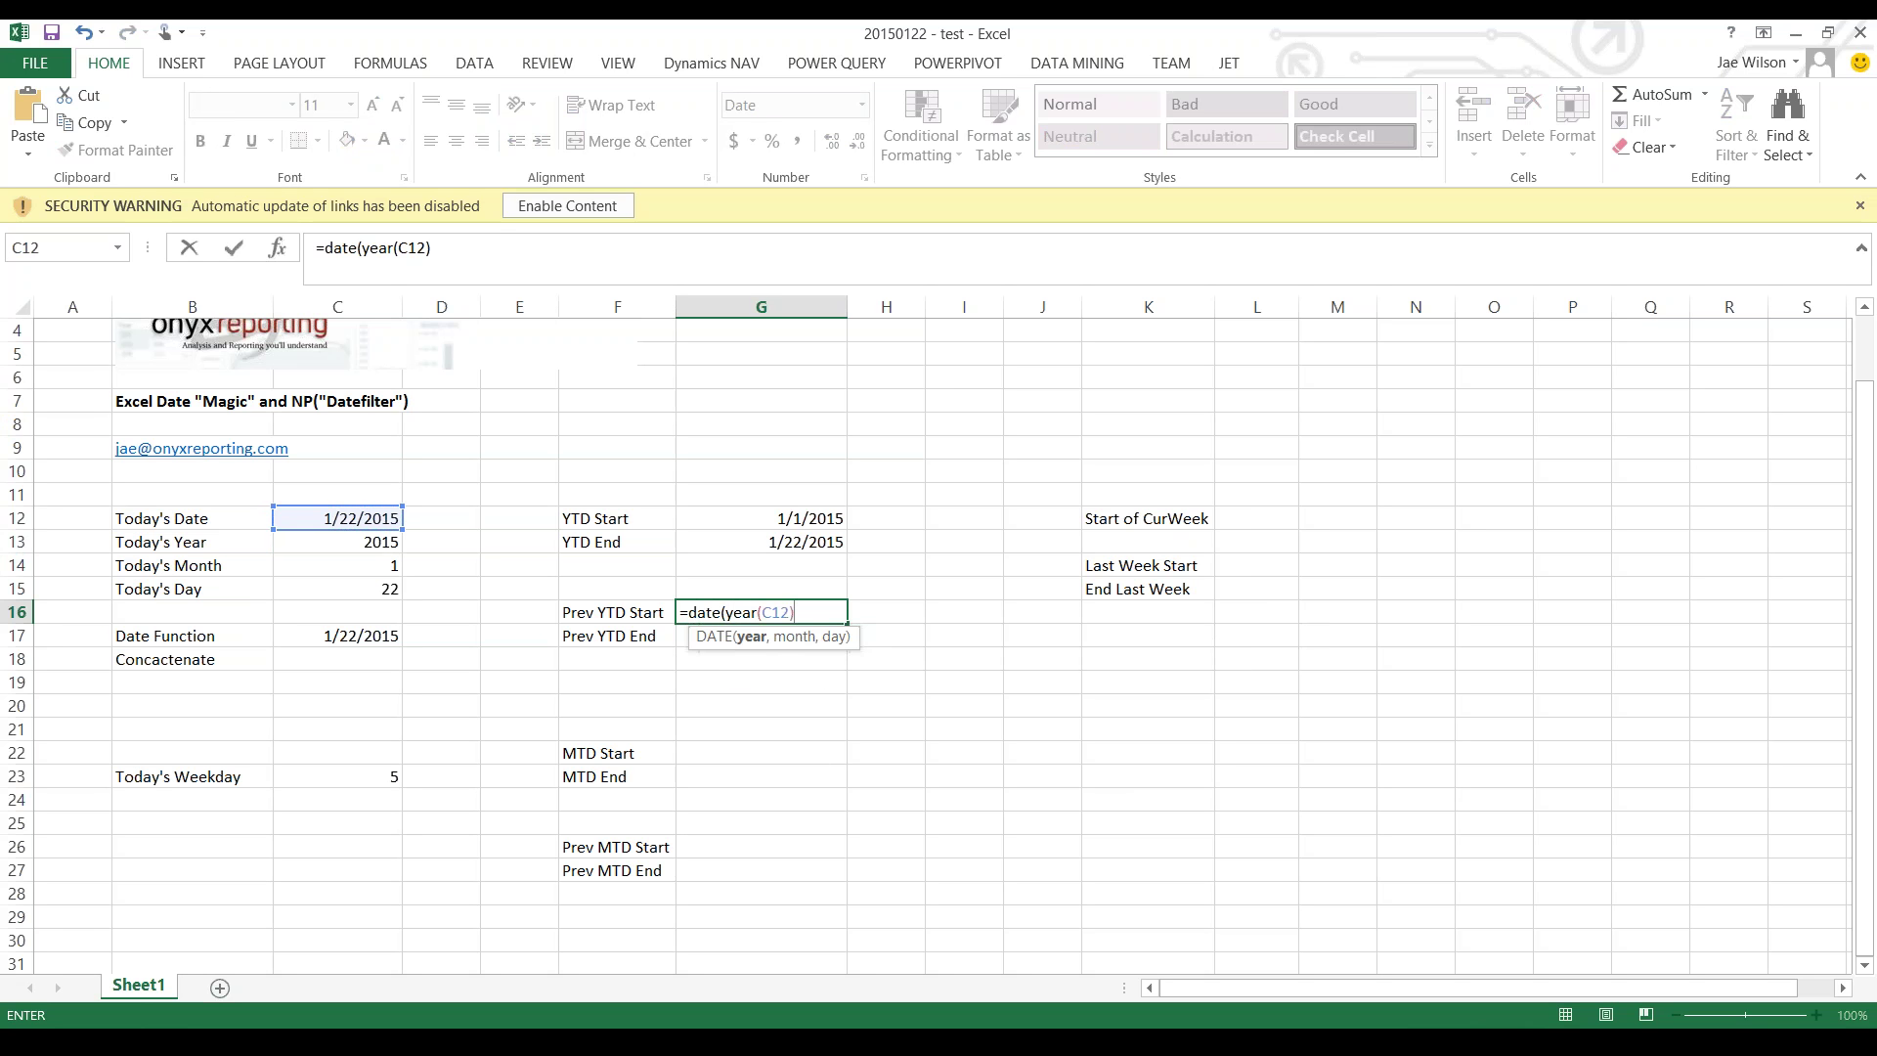
pyautogui.write('-1')
pyautogui.write(',1,1)')
pyautogui.press('Return')
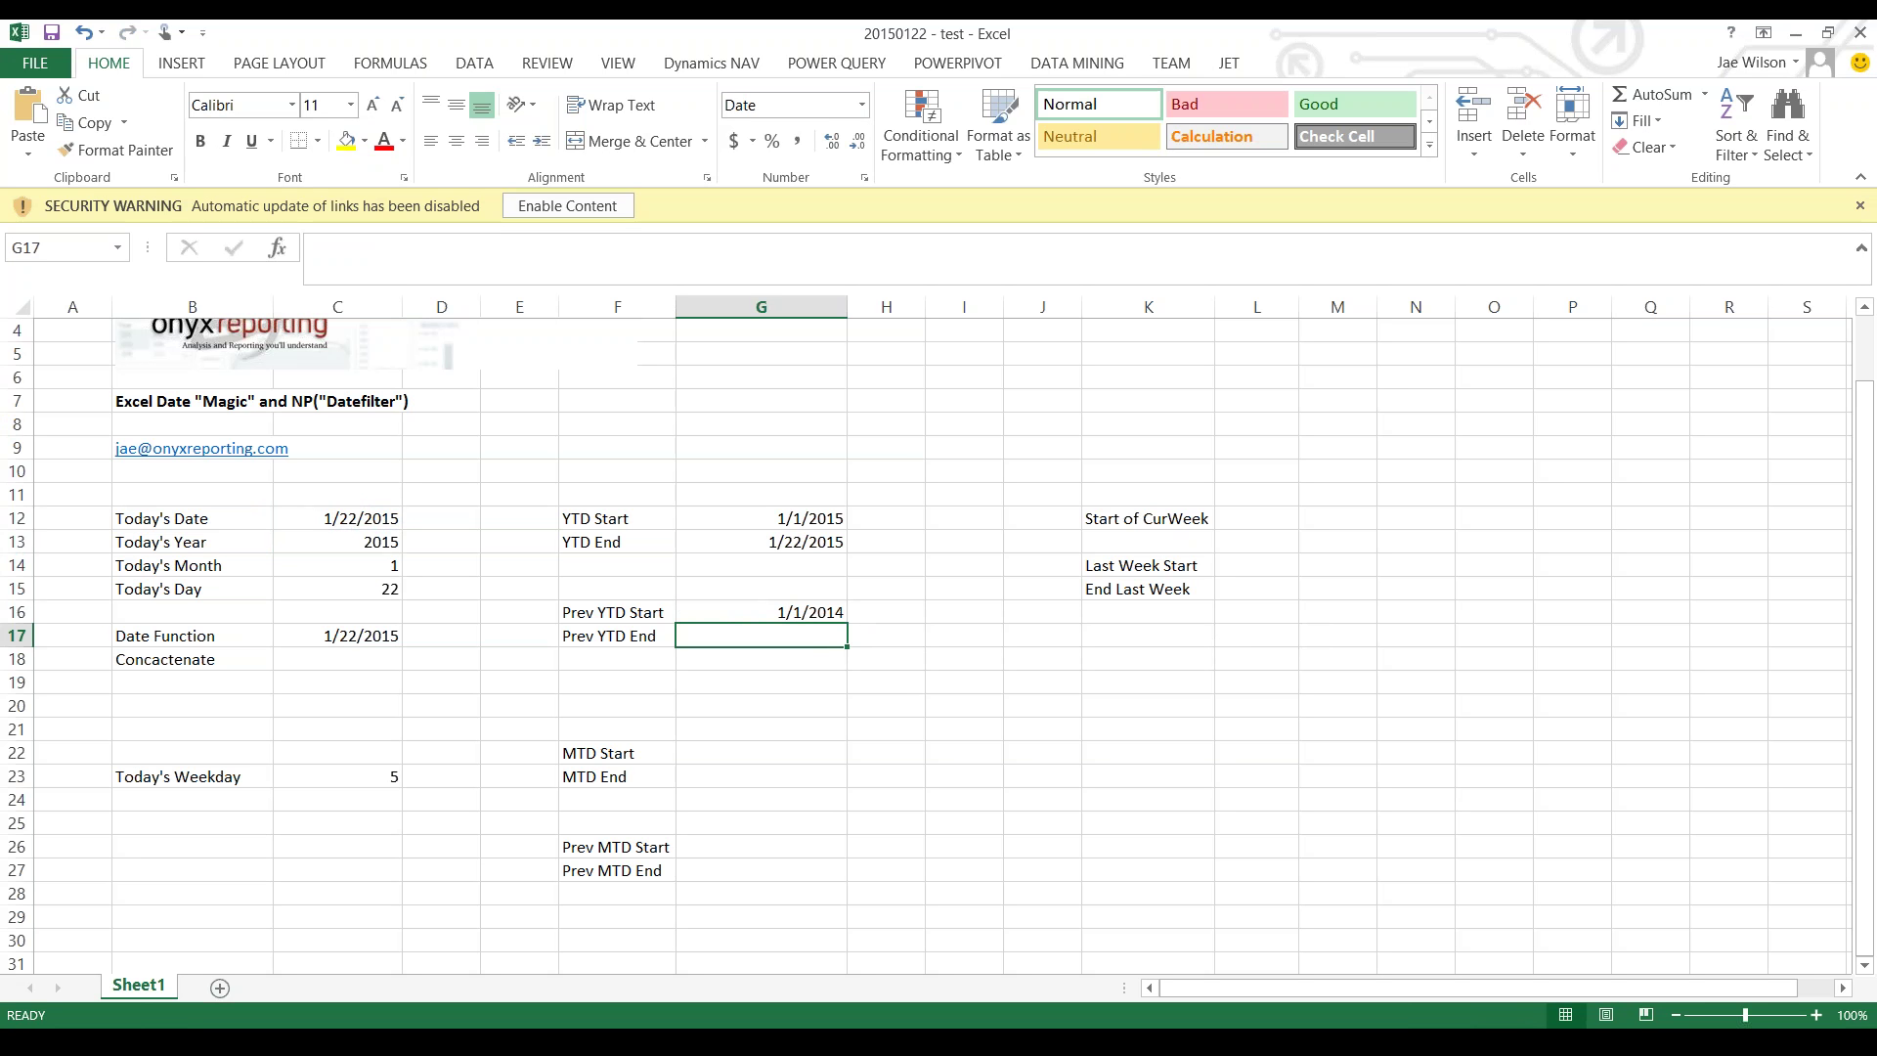
# - Enter =DATE(YEAR(C12)-1, MONTH(C12), DAY(C12)) in G17 for Prev YTD End, giving the same day one year earlier
pyautogui.write('=date(')
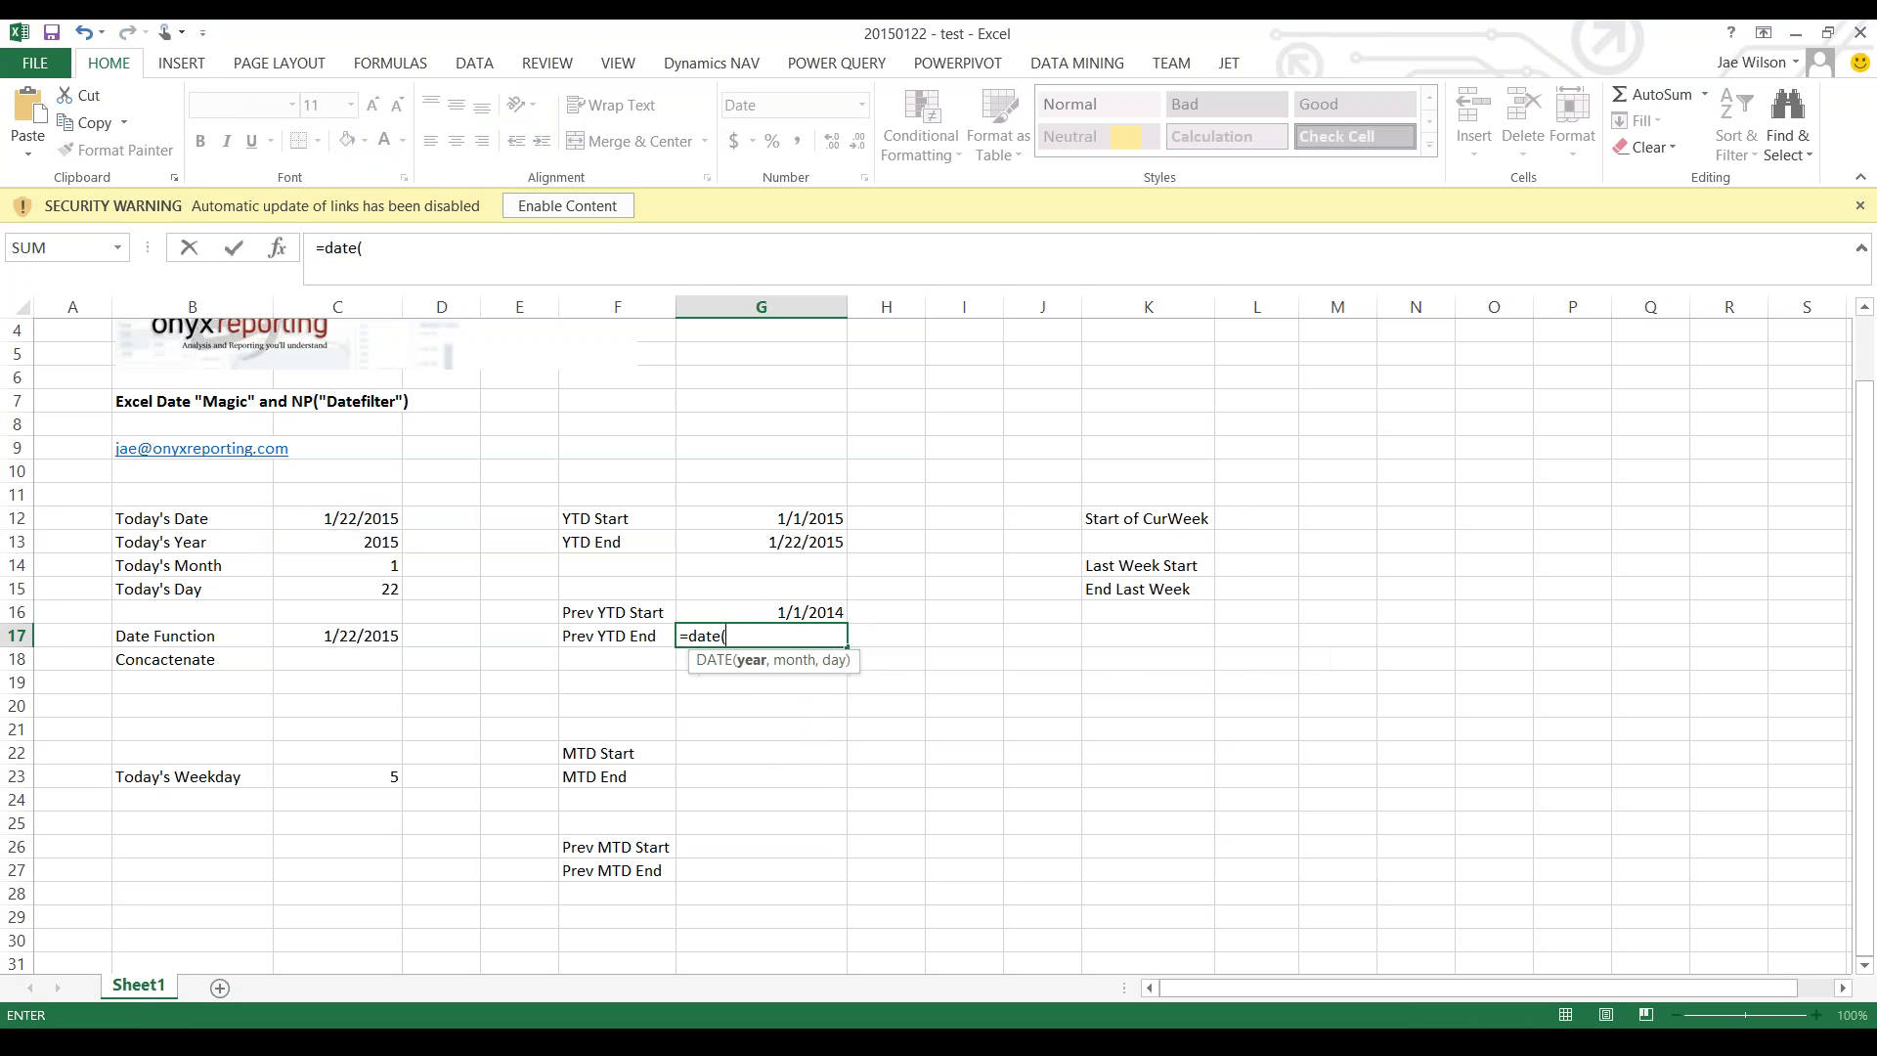
pyautogui.write('year(')
pyautogui.click(336, 519)
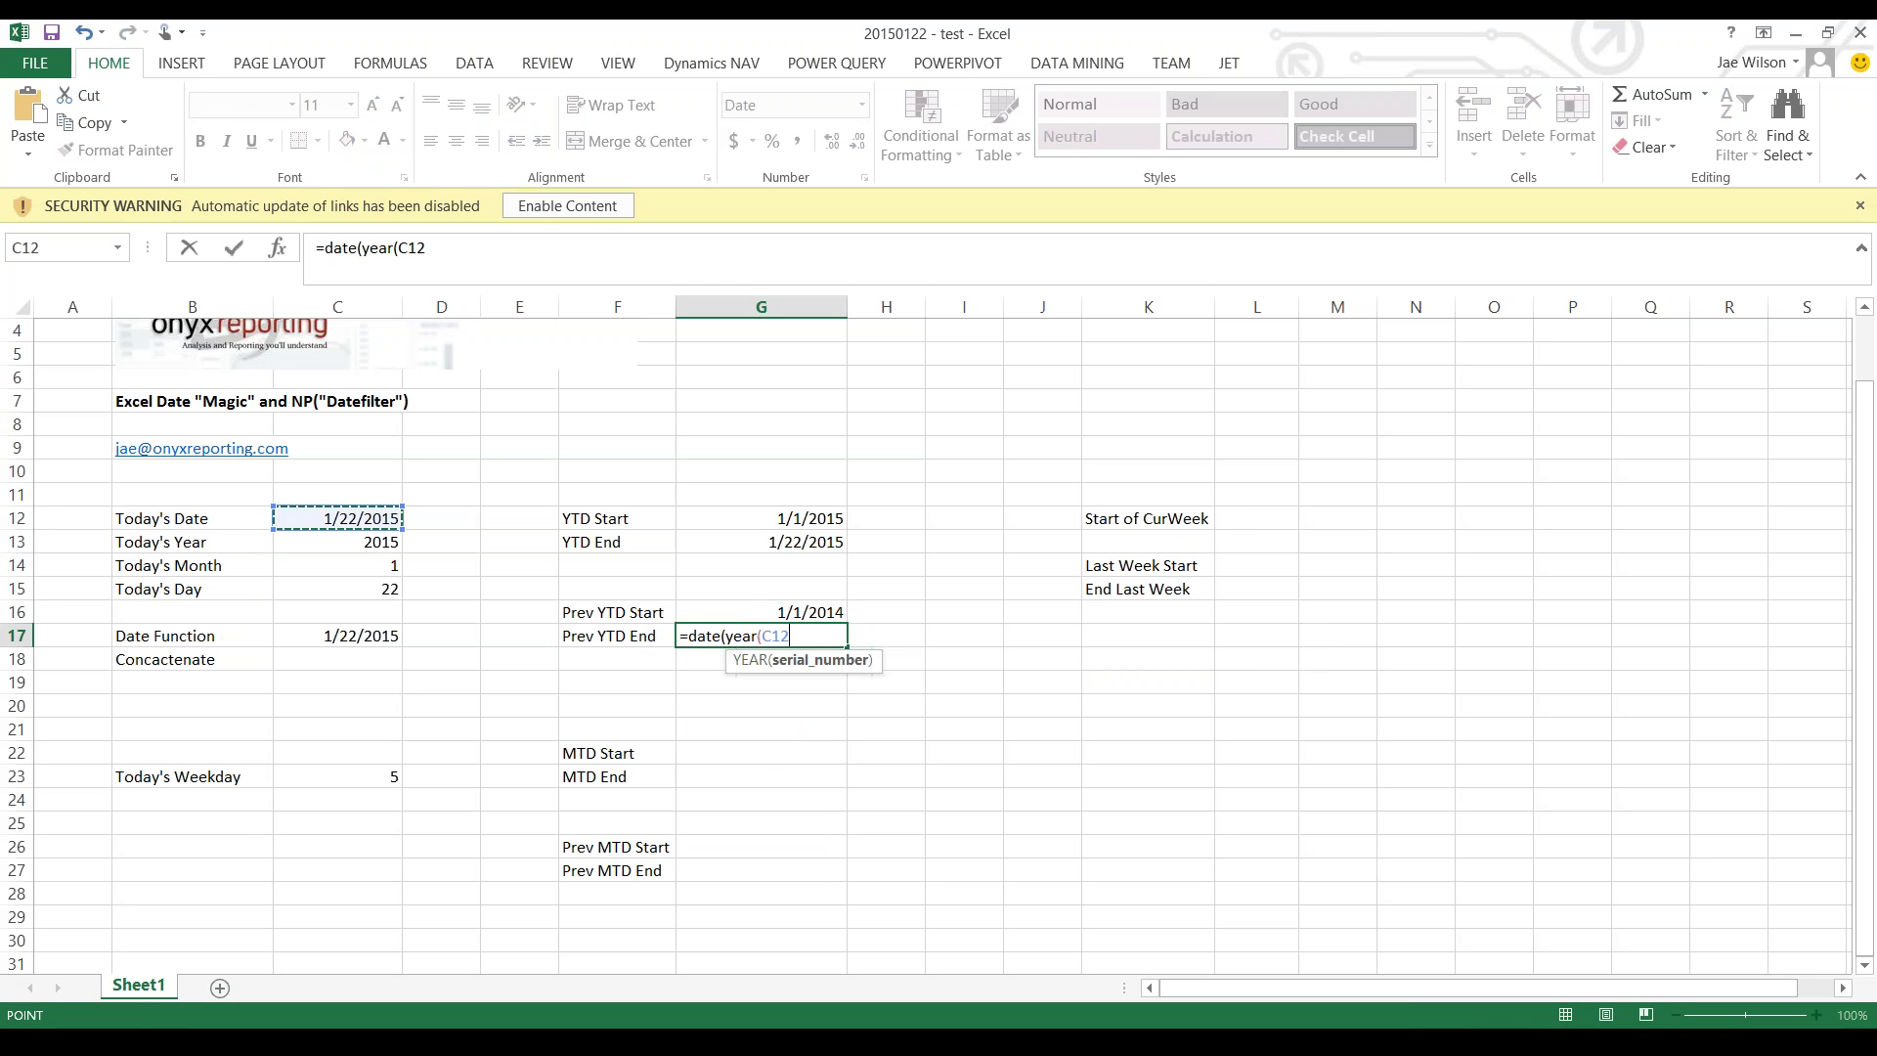
pyautogui.write(')-1, month(')
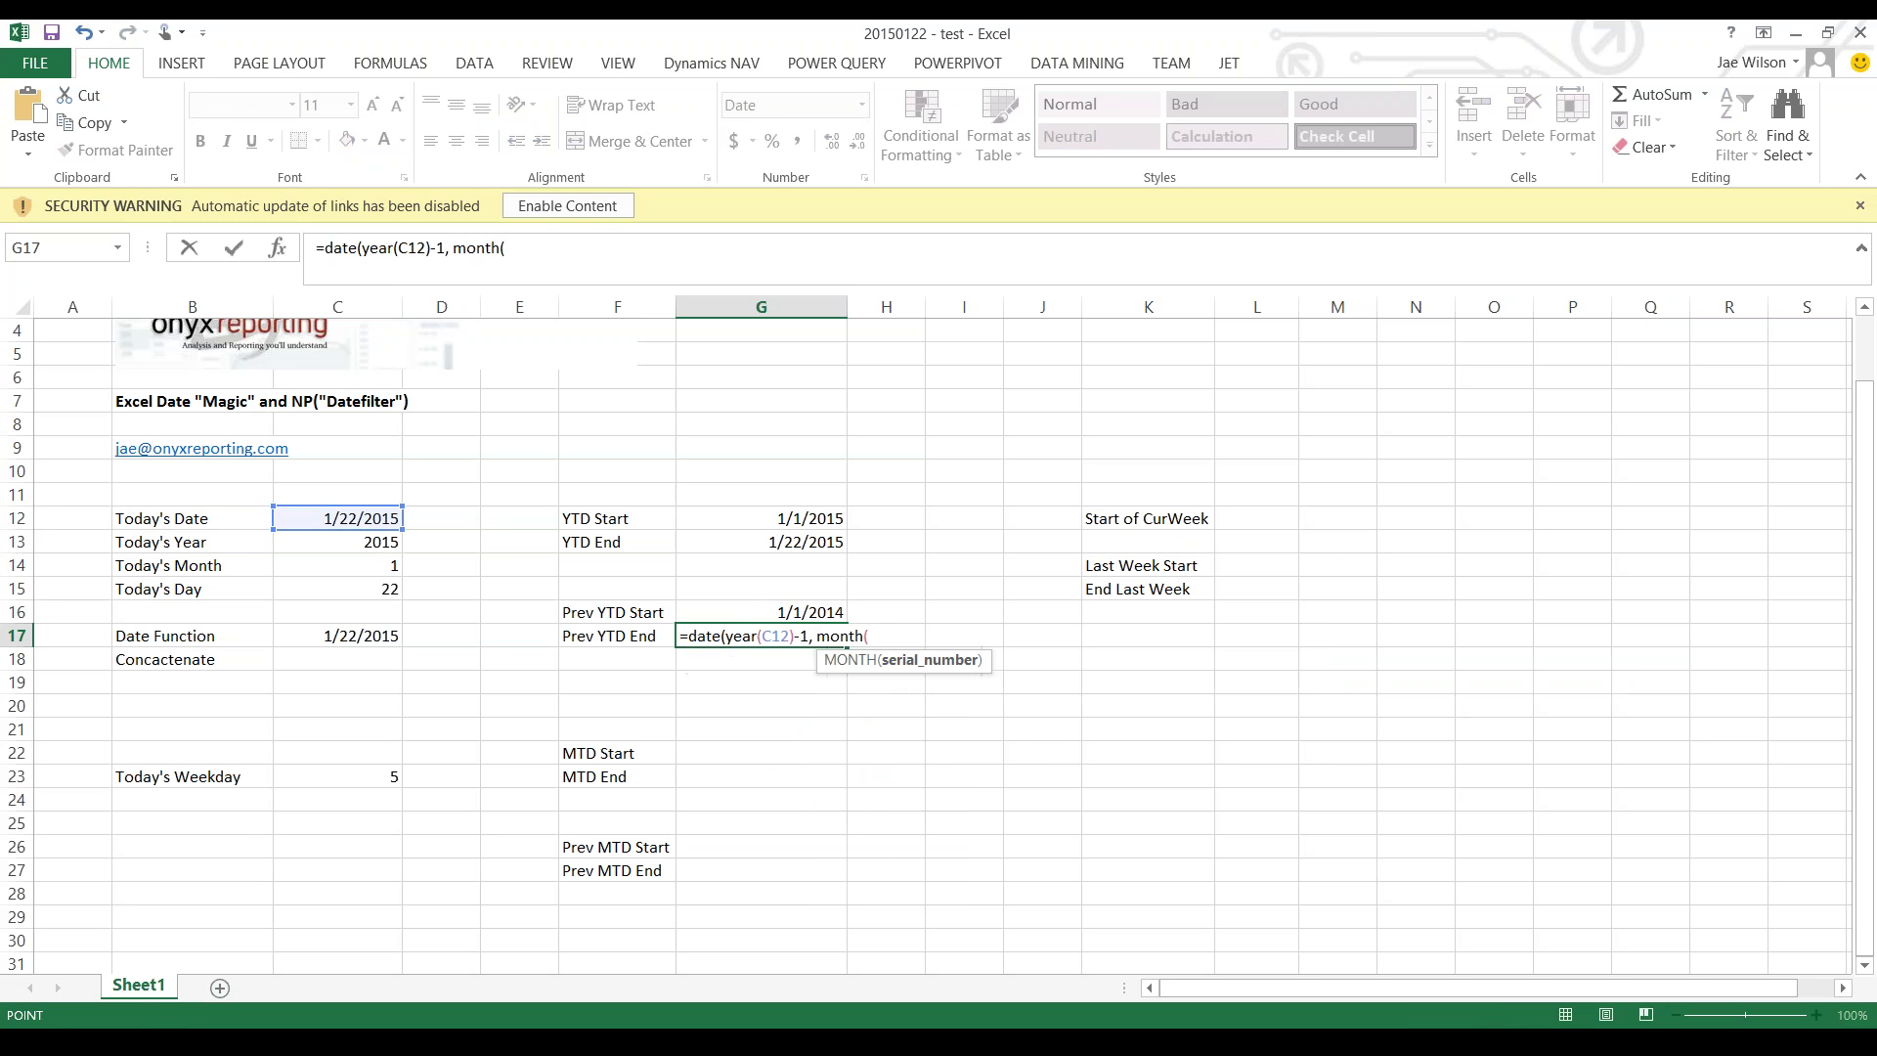
pyautogui.click(336, 518)
pyautogui.write('), day(')
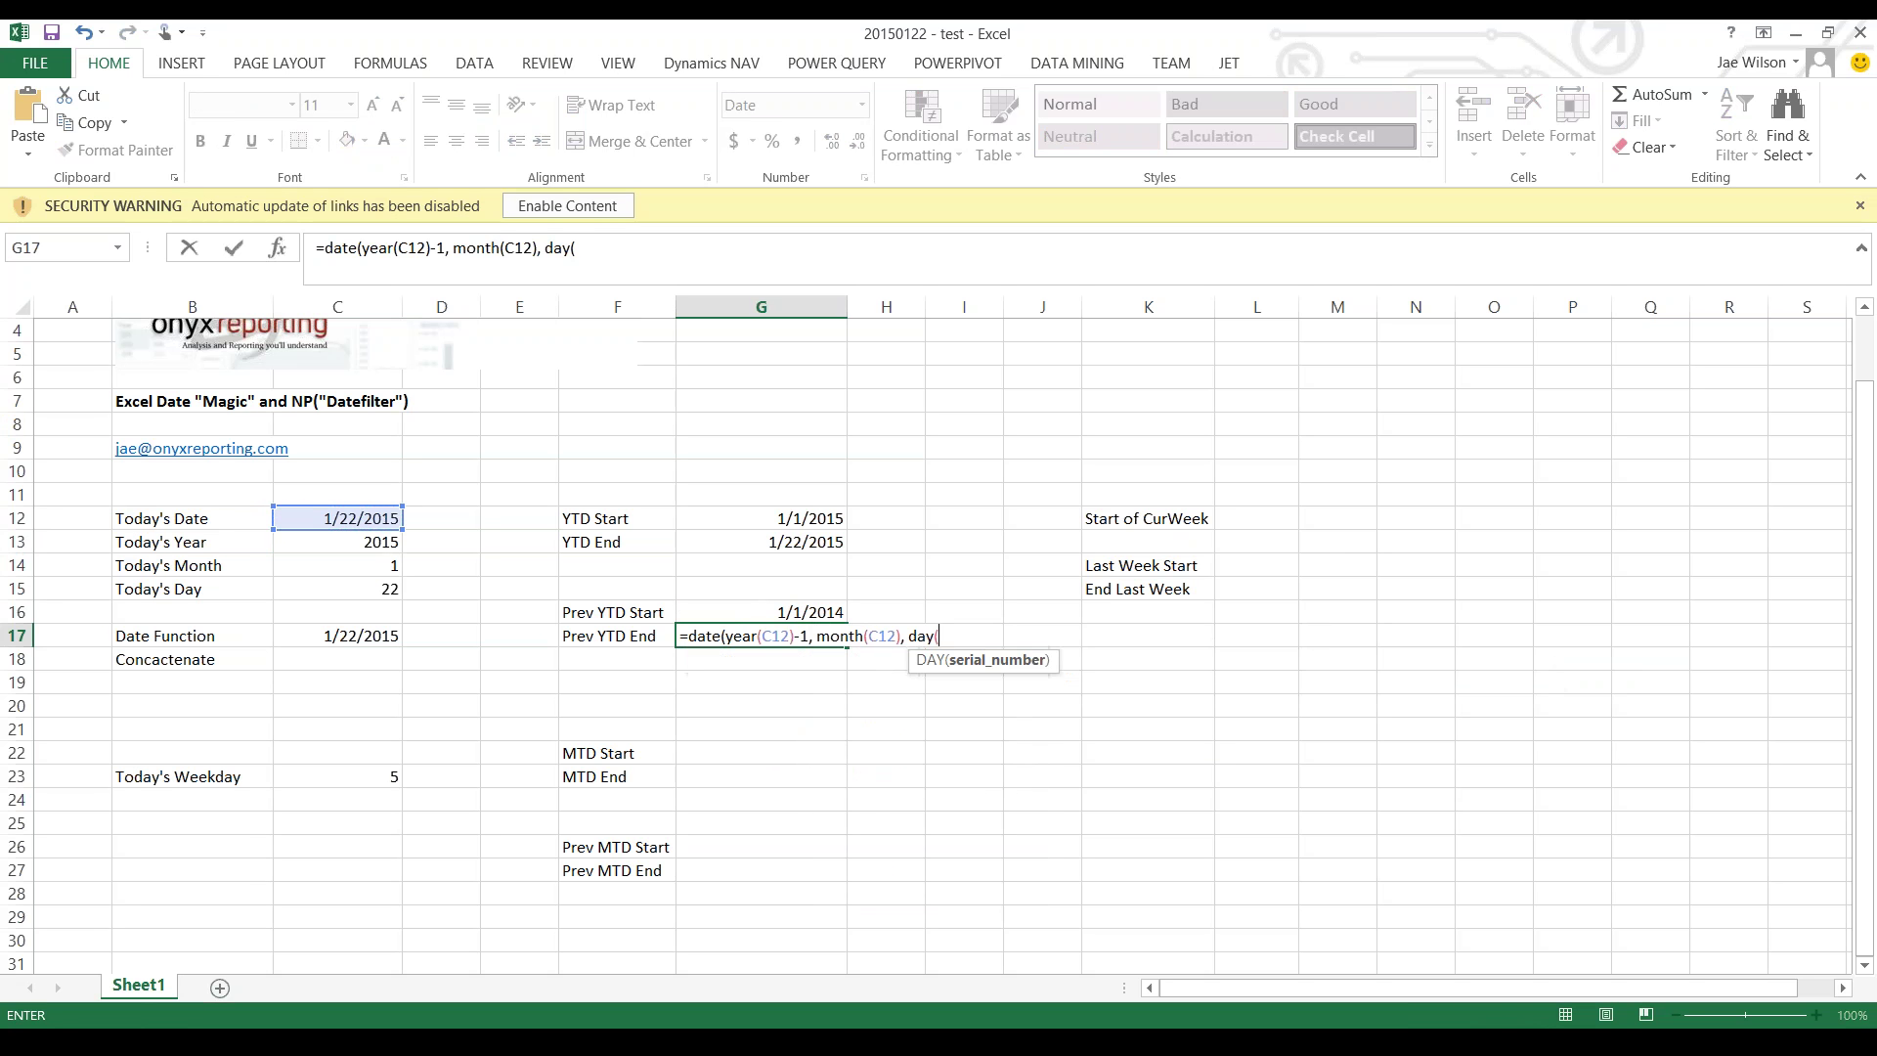
pyautogui.click(336, 519)
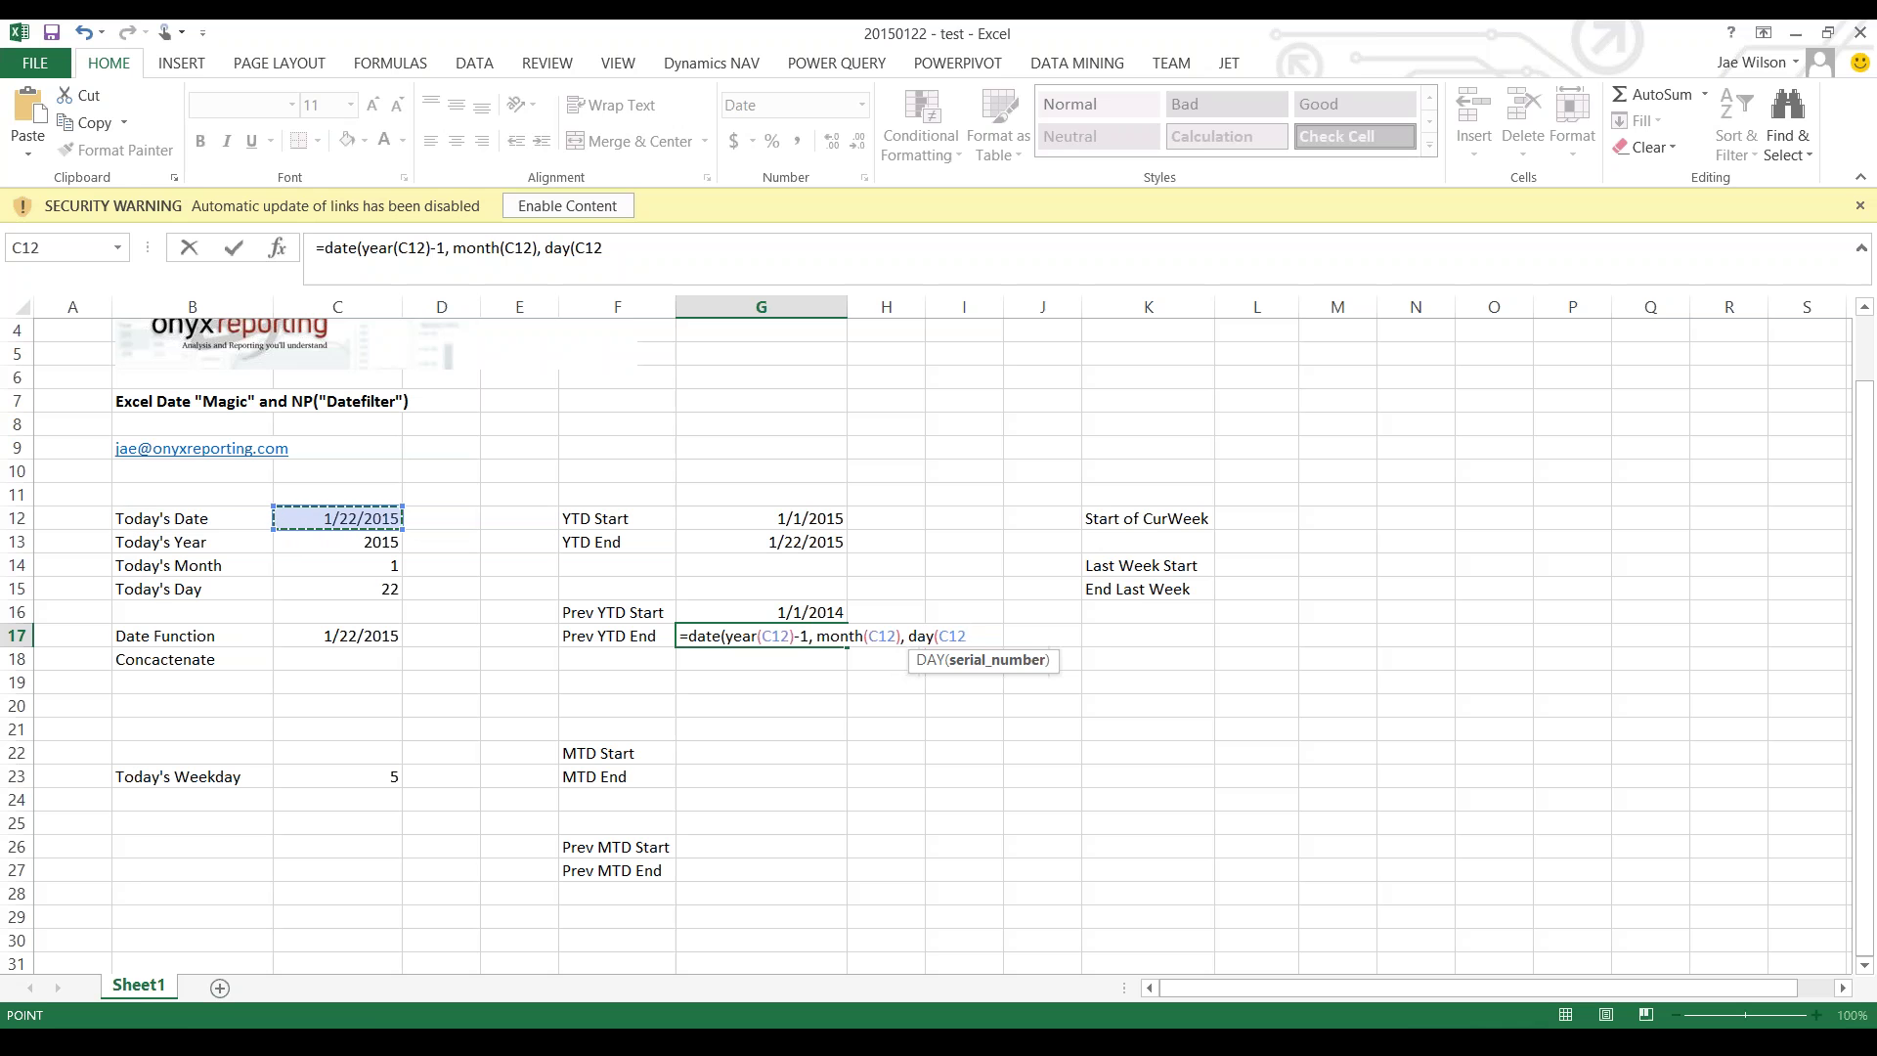
pyautogui.write(')')
pyautogui.press('Return')
pyautogui.press('Return')
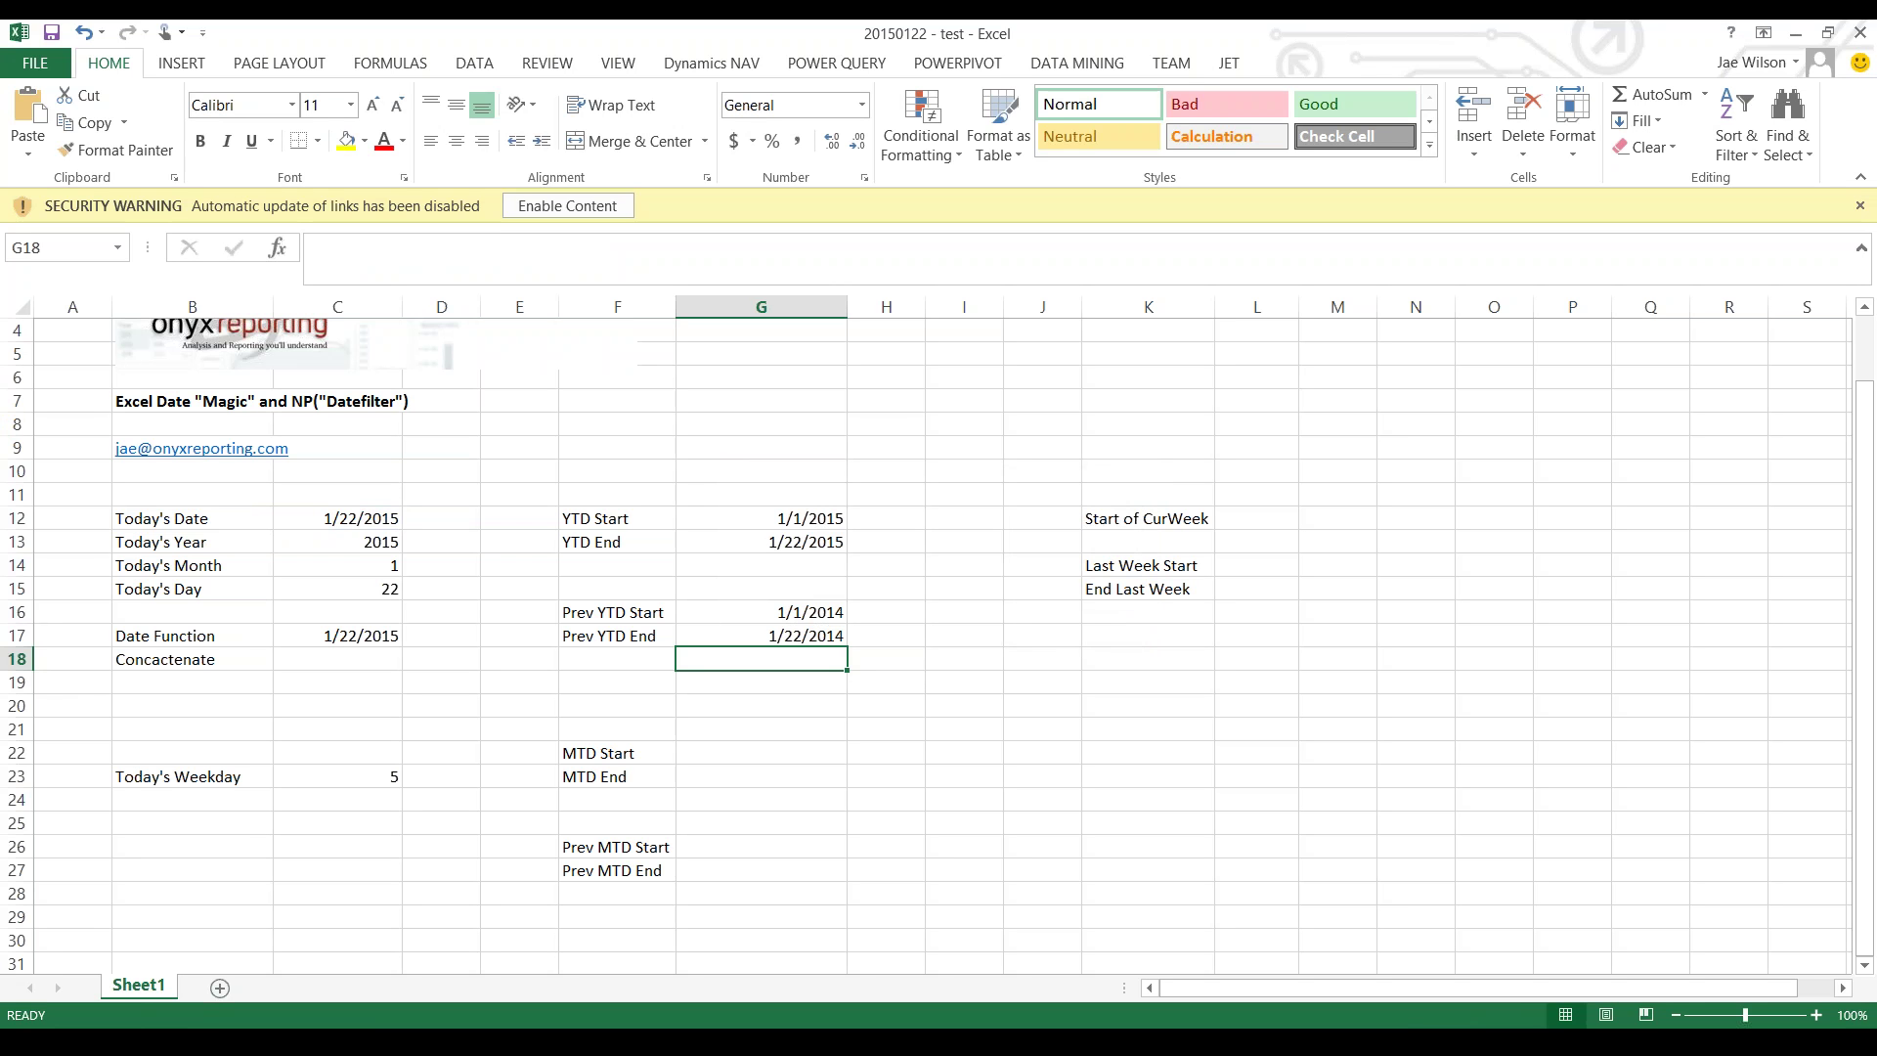
# - Replace the Today's Date formula in C12 with the fixed date 5/3/2014 to test the current and previous YTD formulas
pyautogui.click(337, 518)
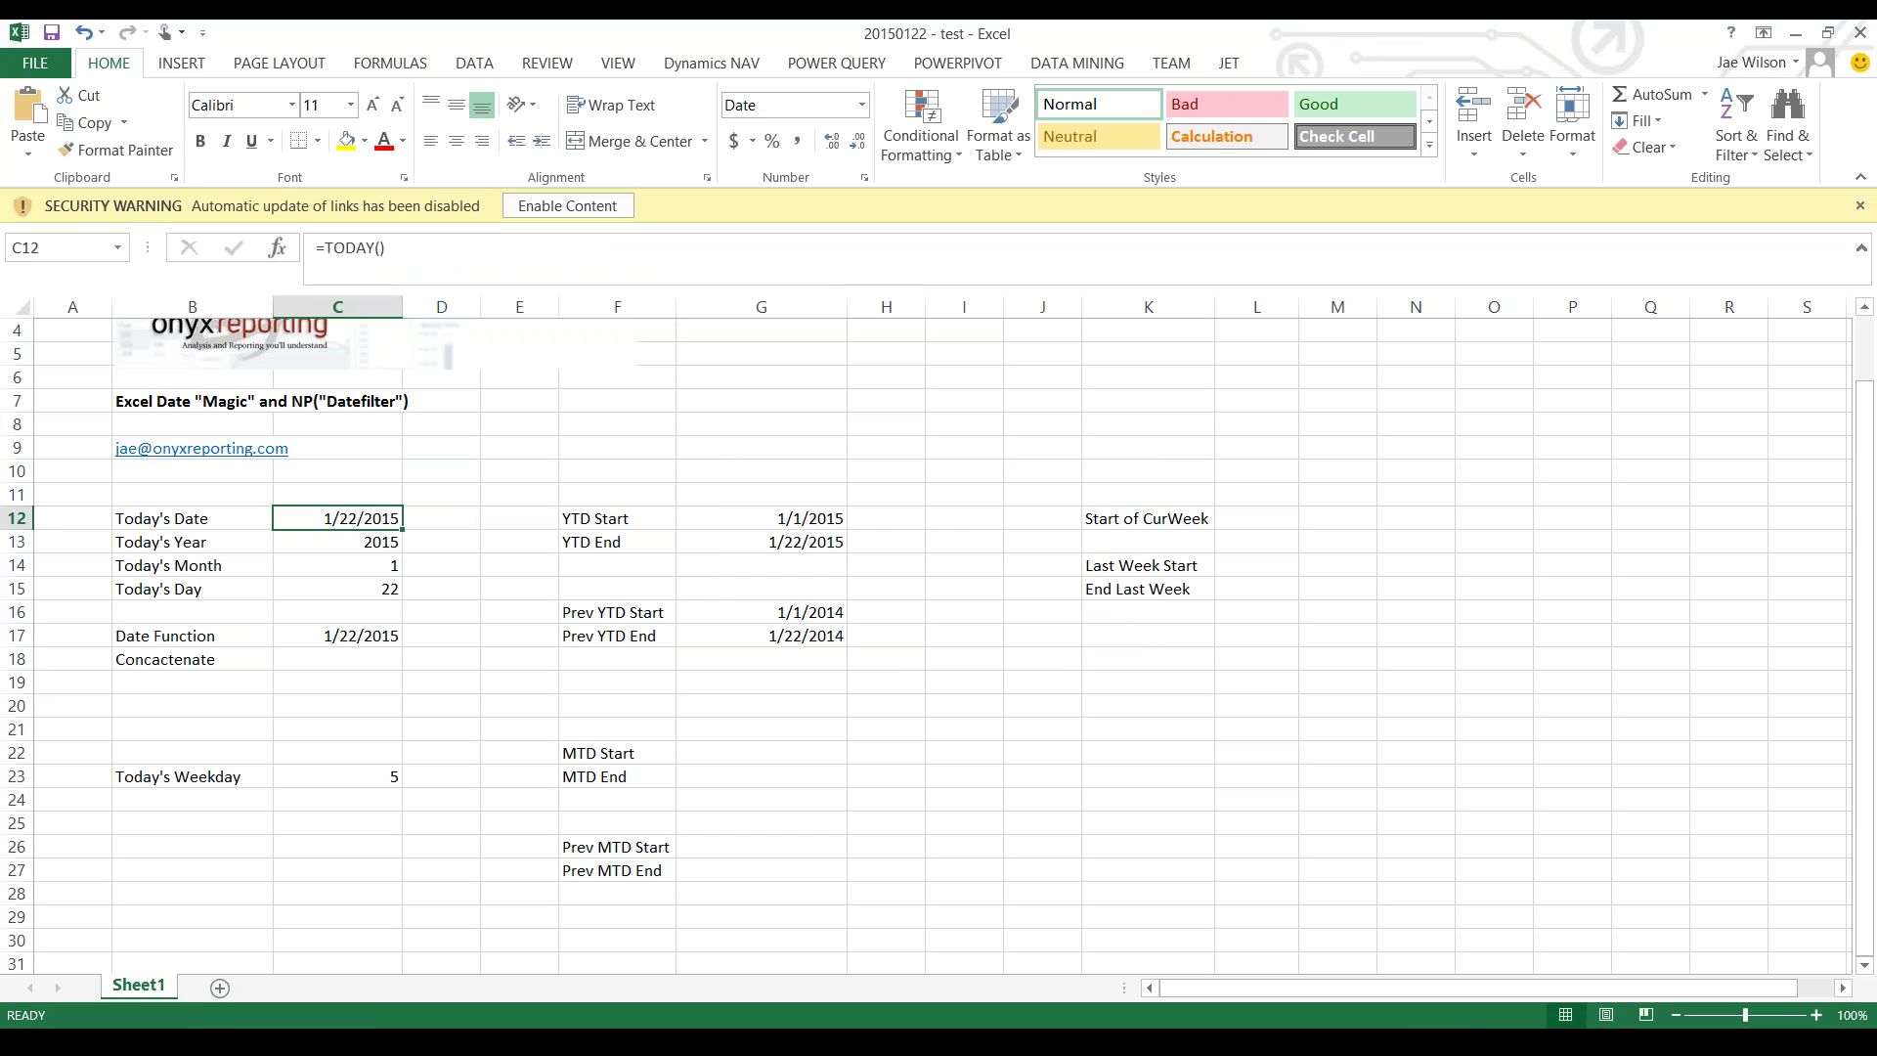
pyautogui.write('5/3/')
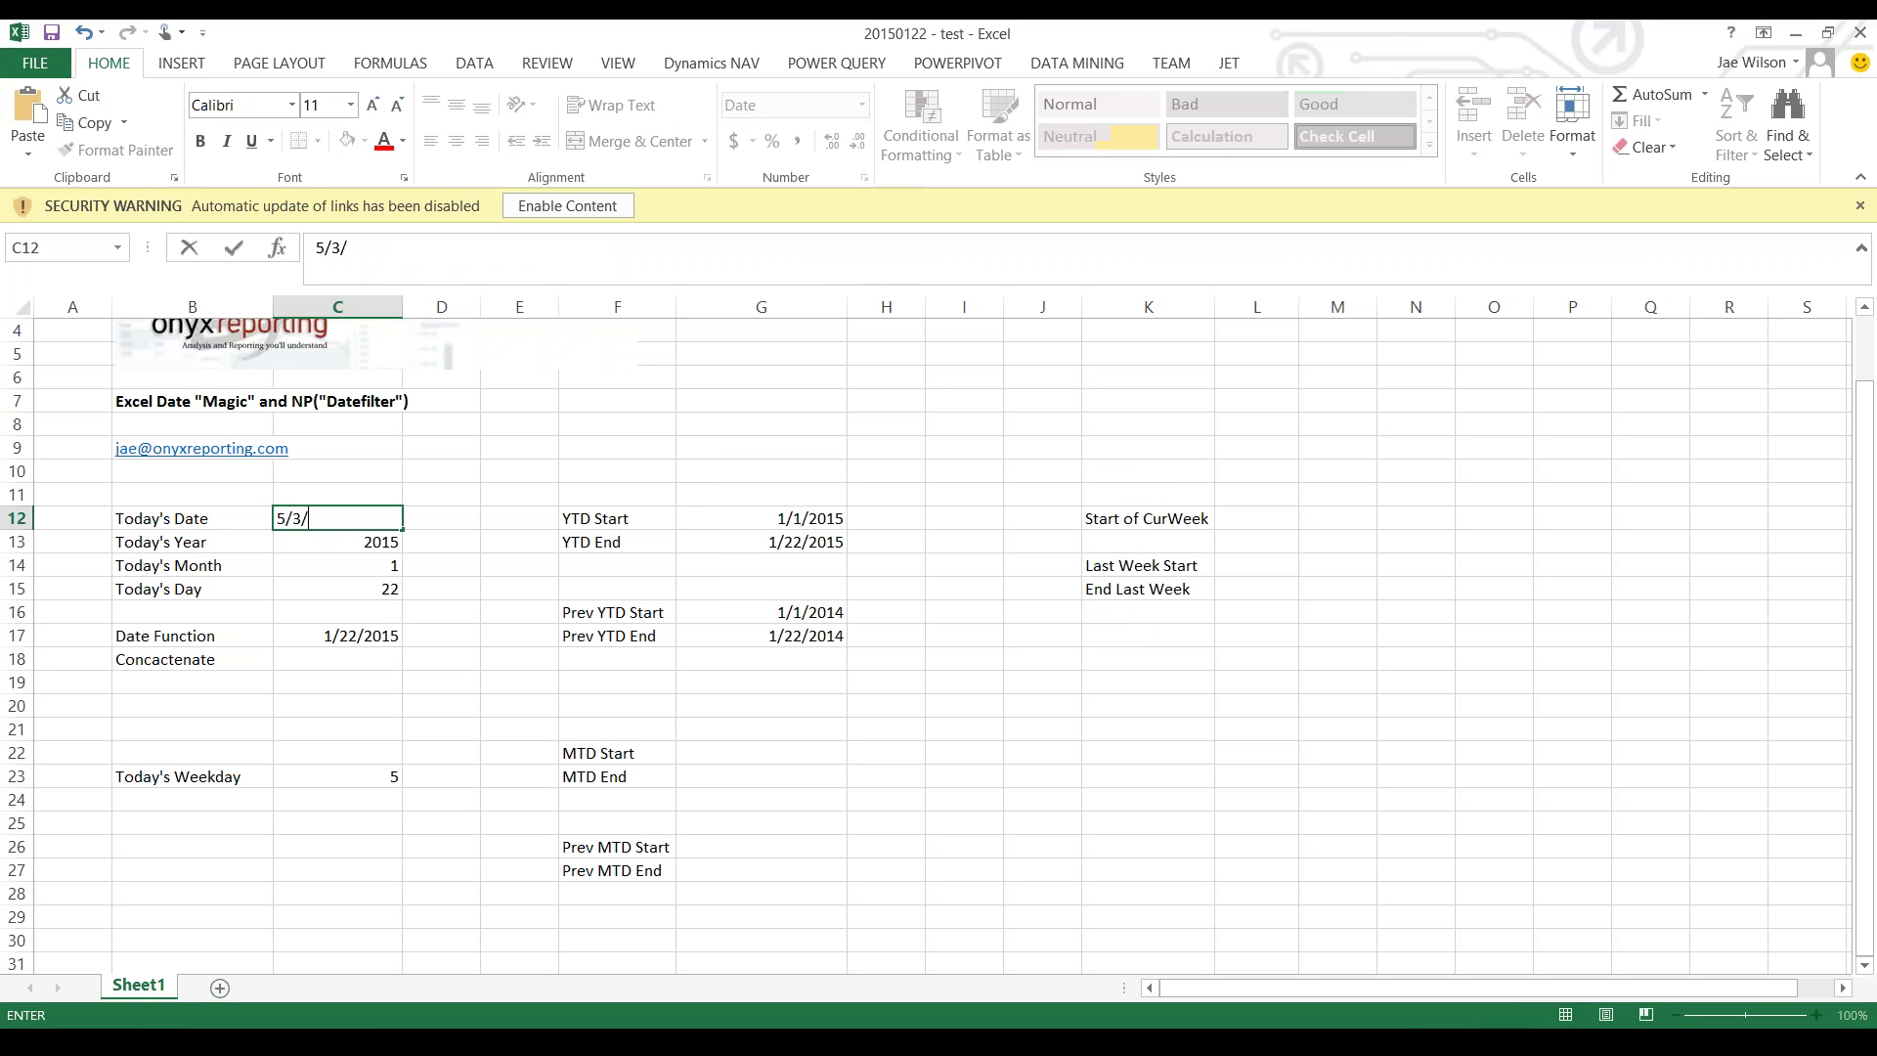
pyautogui.write('2014')
pyautogui.press('Return')
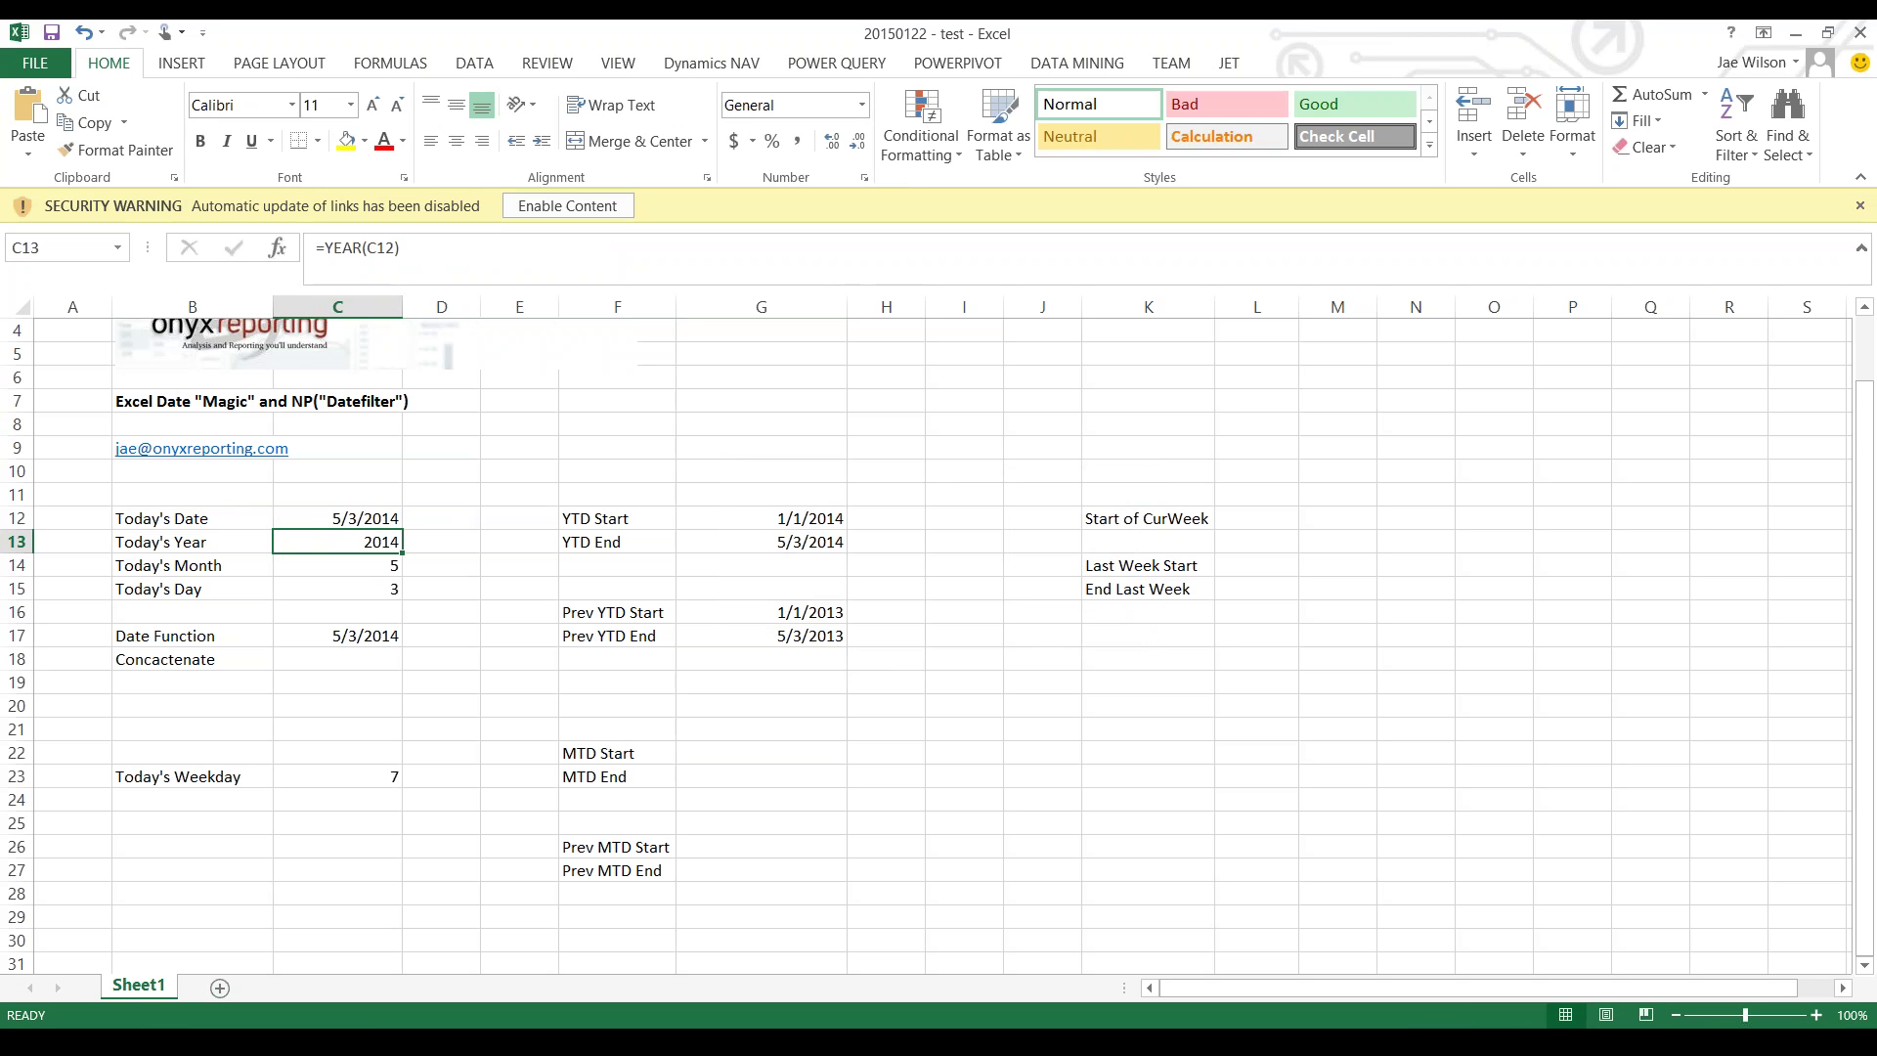
# - Enter =DATE(YEAR(C12), MONTH(C12), 1) in G22 as the MTD Start and compare it with Today's Date in C12
pyautogui.click(760, 753)
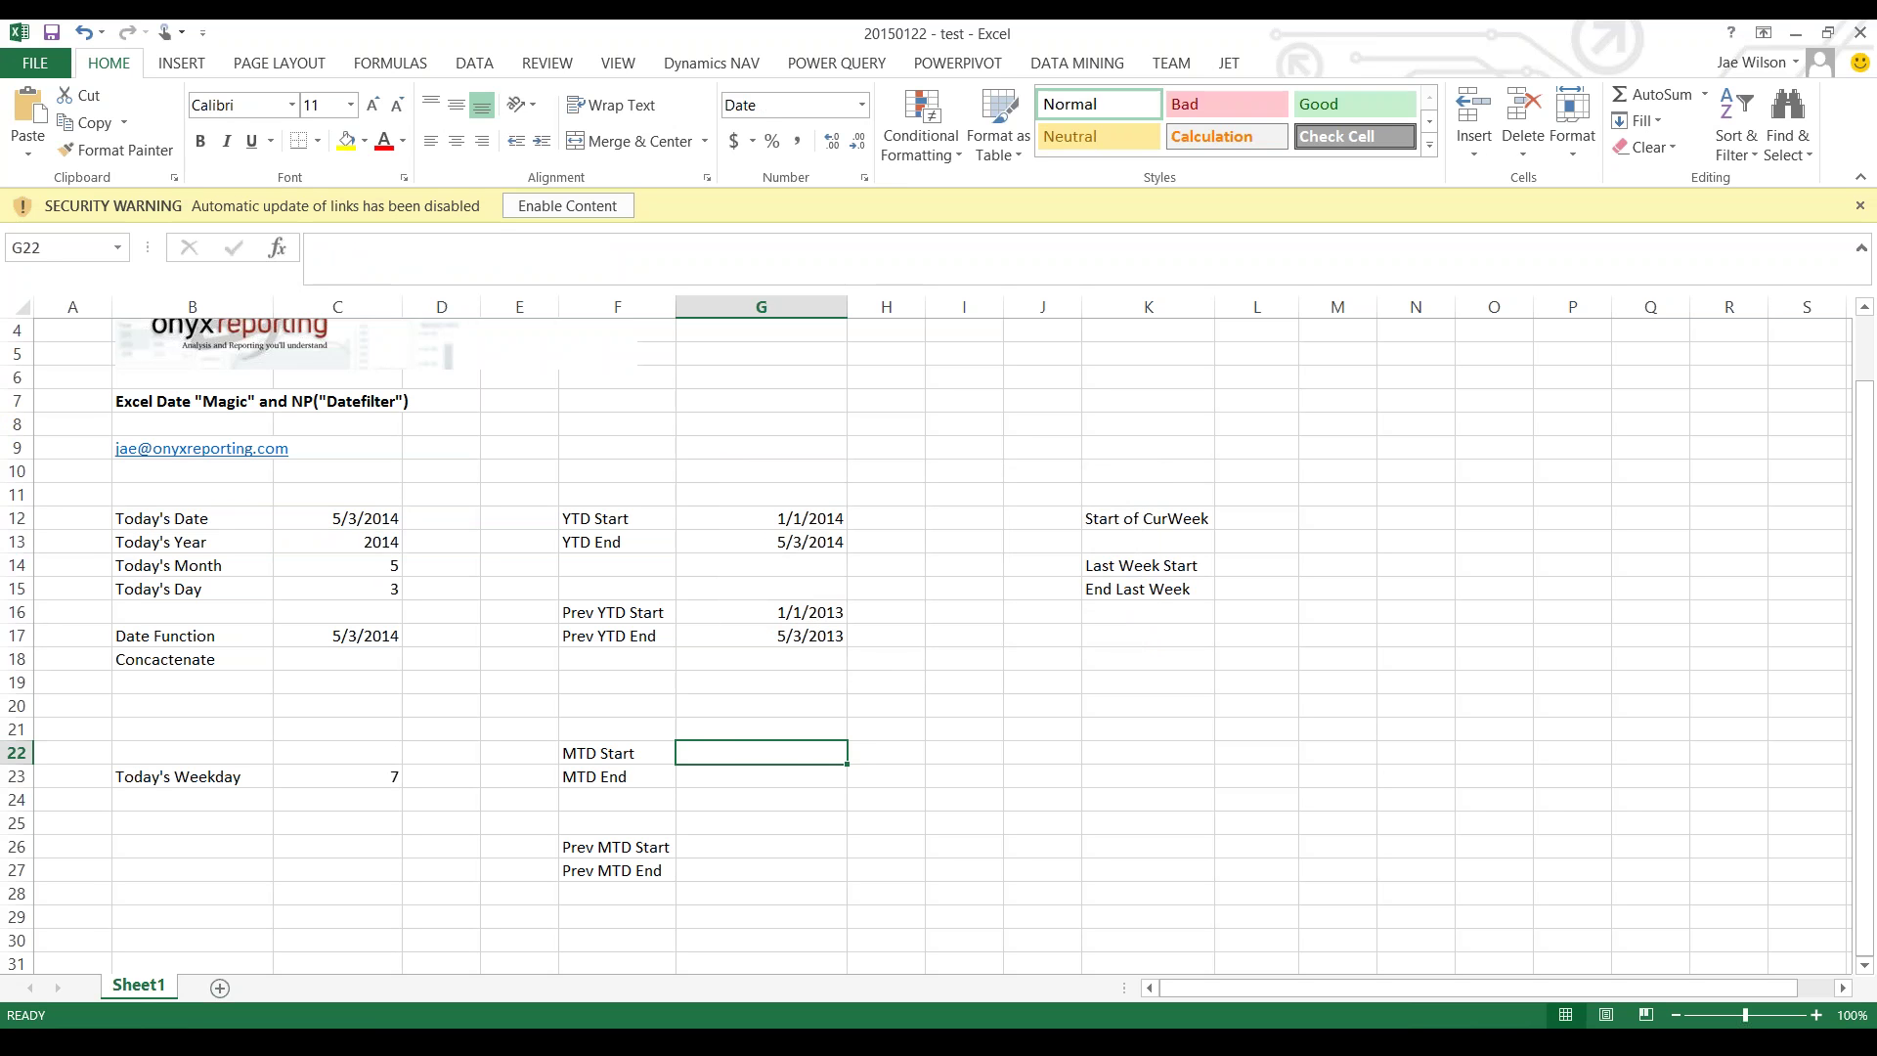
pyautogui.write('=date(')
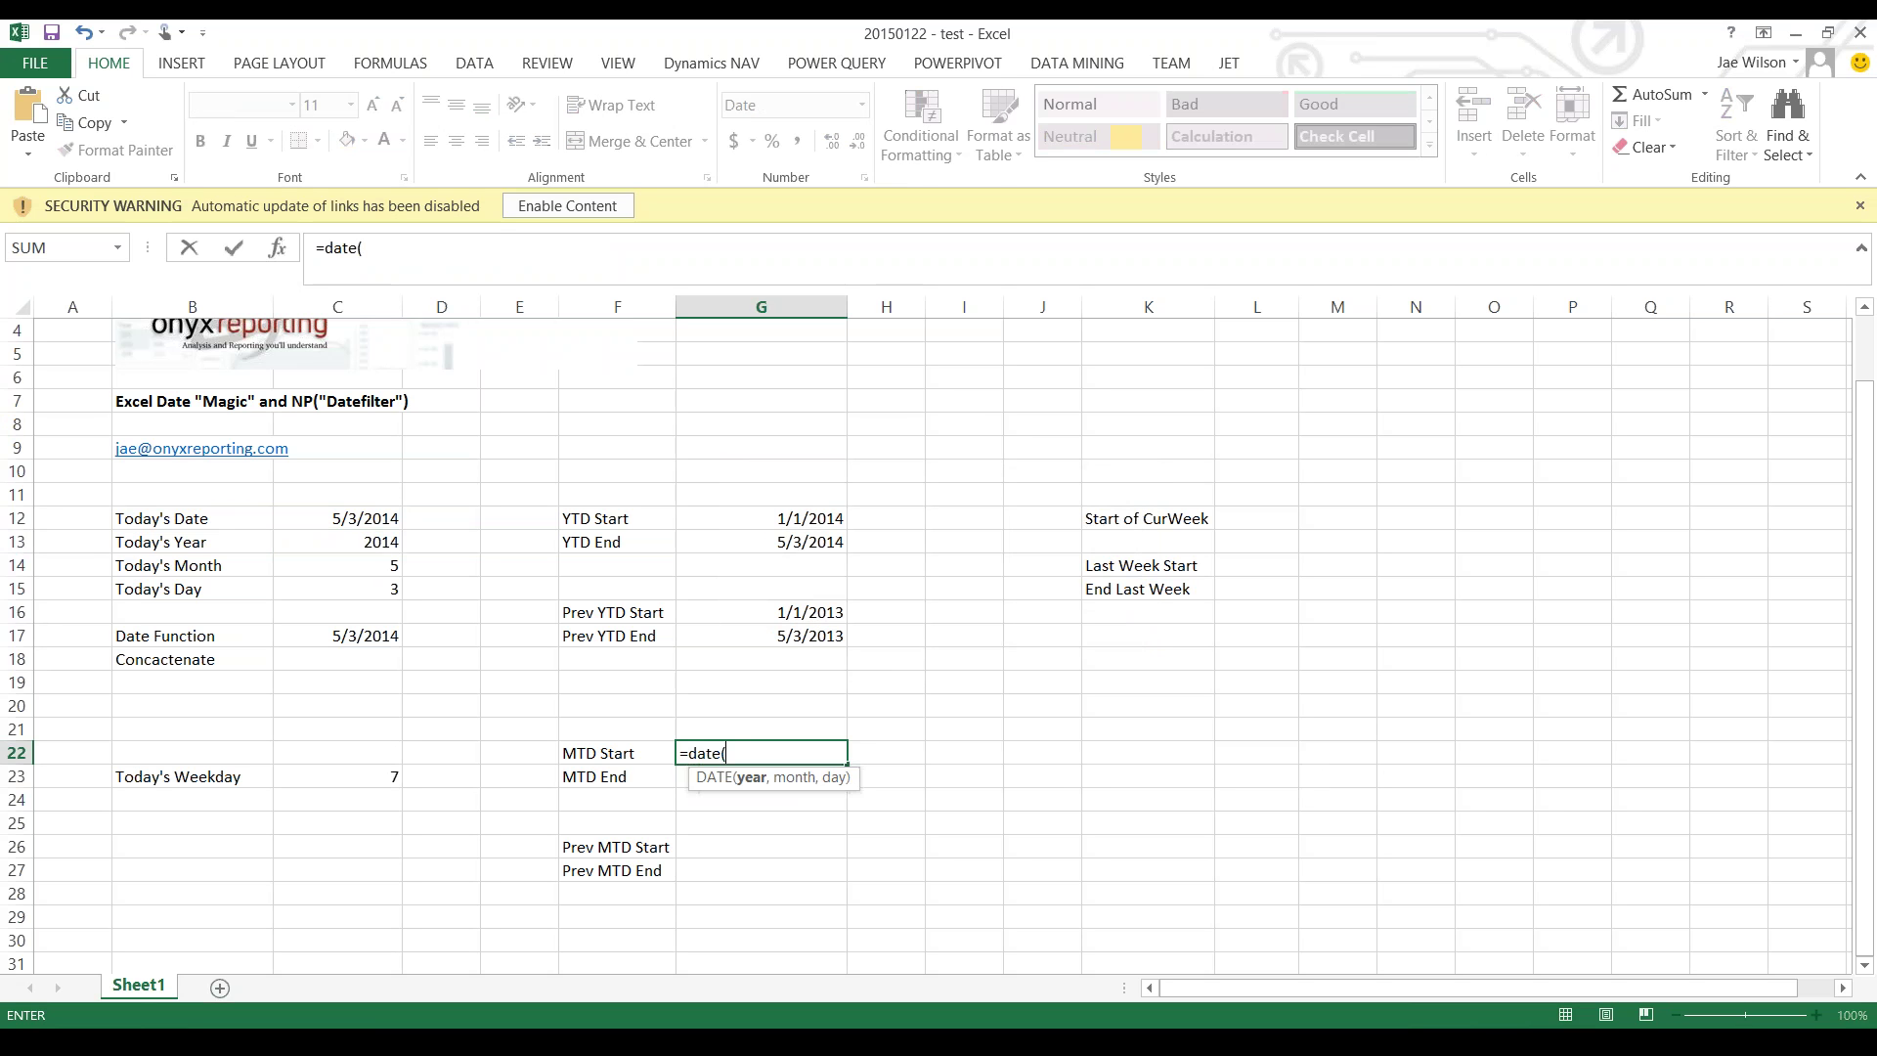
pyautogui.write('yearl')
pyautogui.press('BackSpace')
pyautogui.write('(')
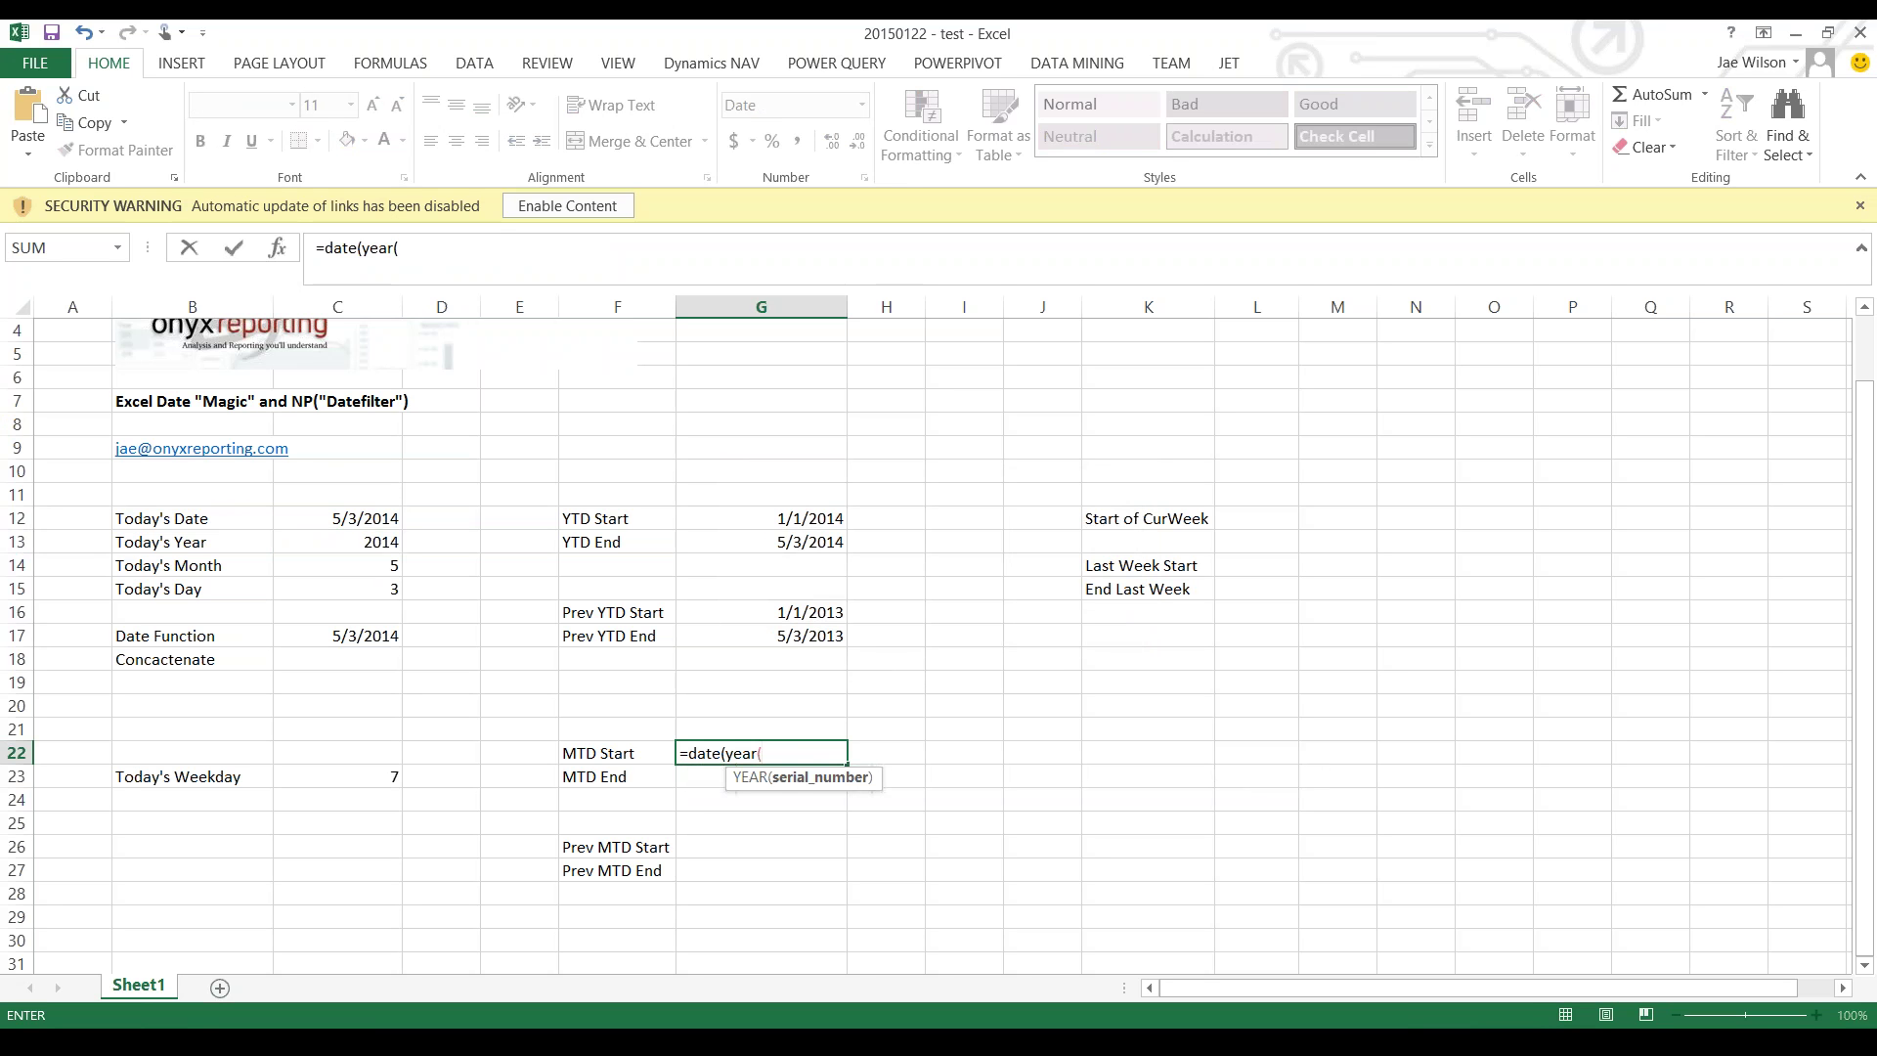
pyautogui.click(337, 518)
pyautogui.write(')')
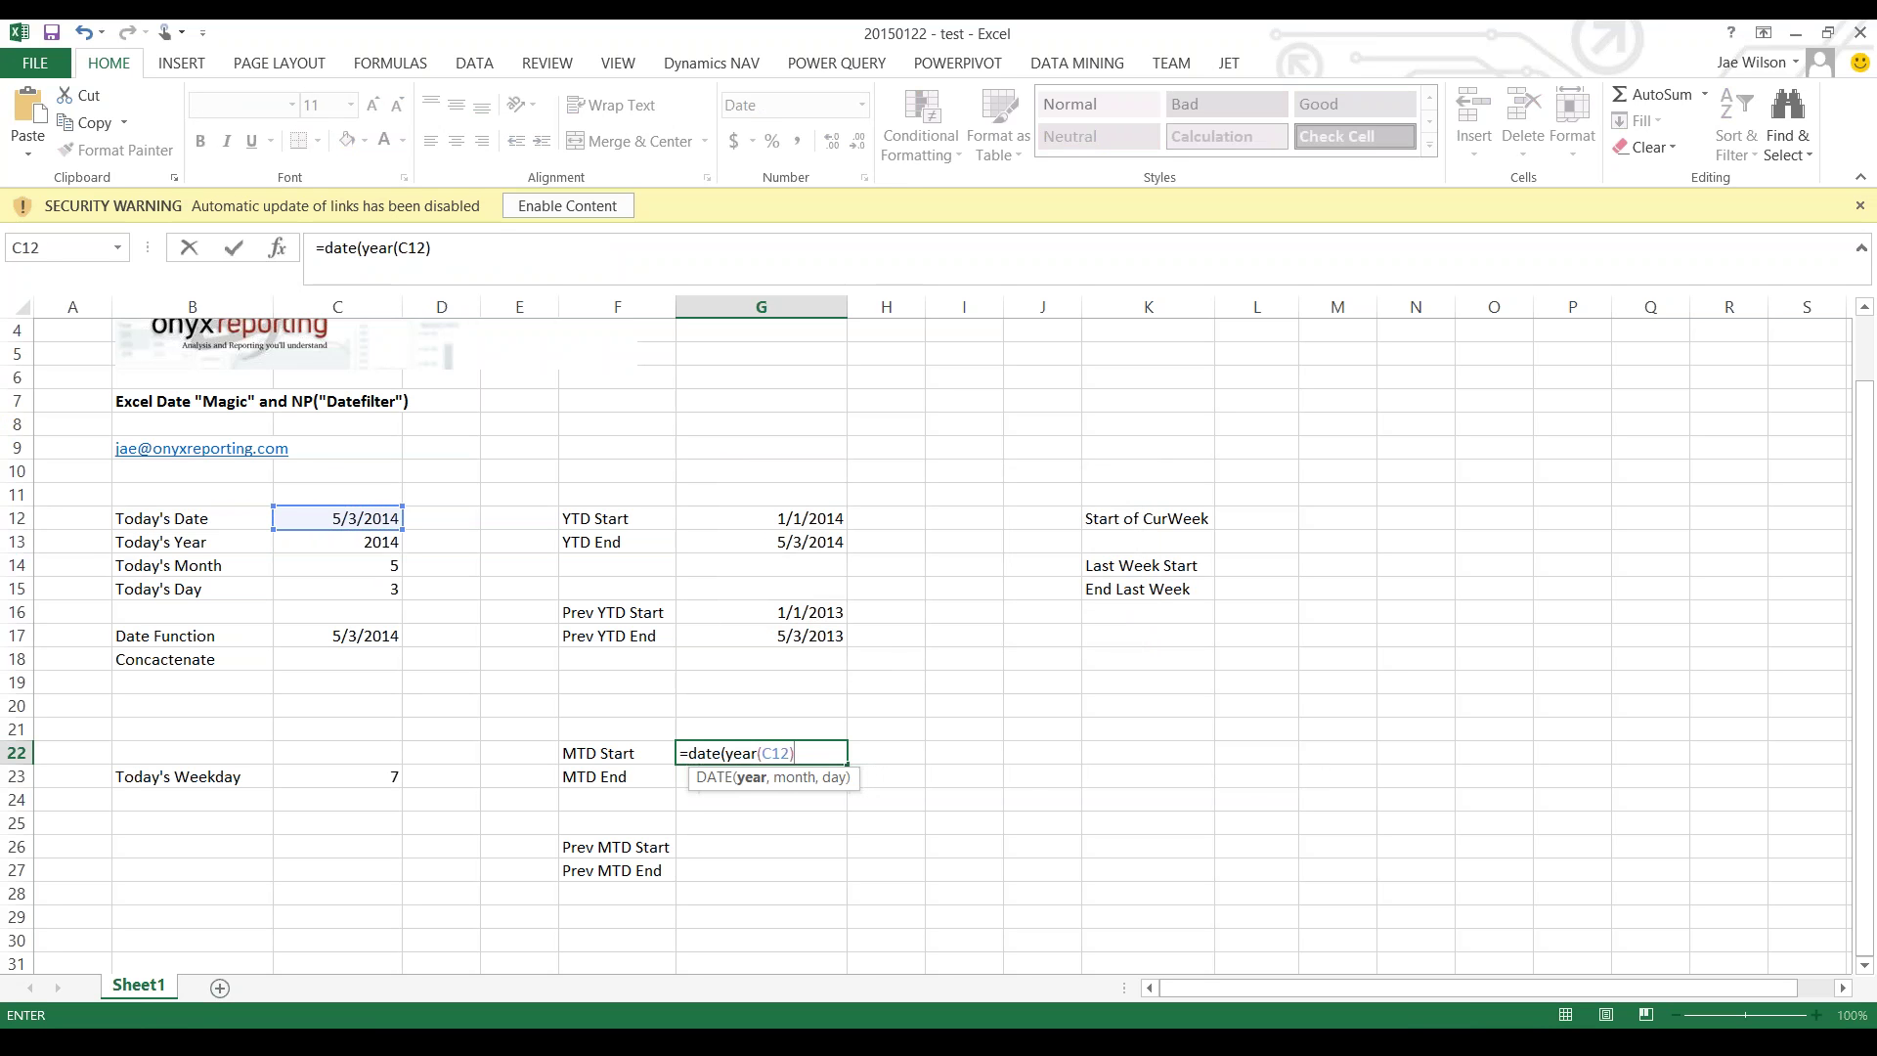
pyautogui.write(', month(')
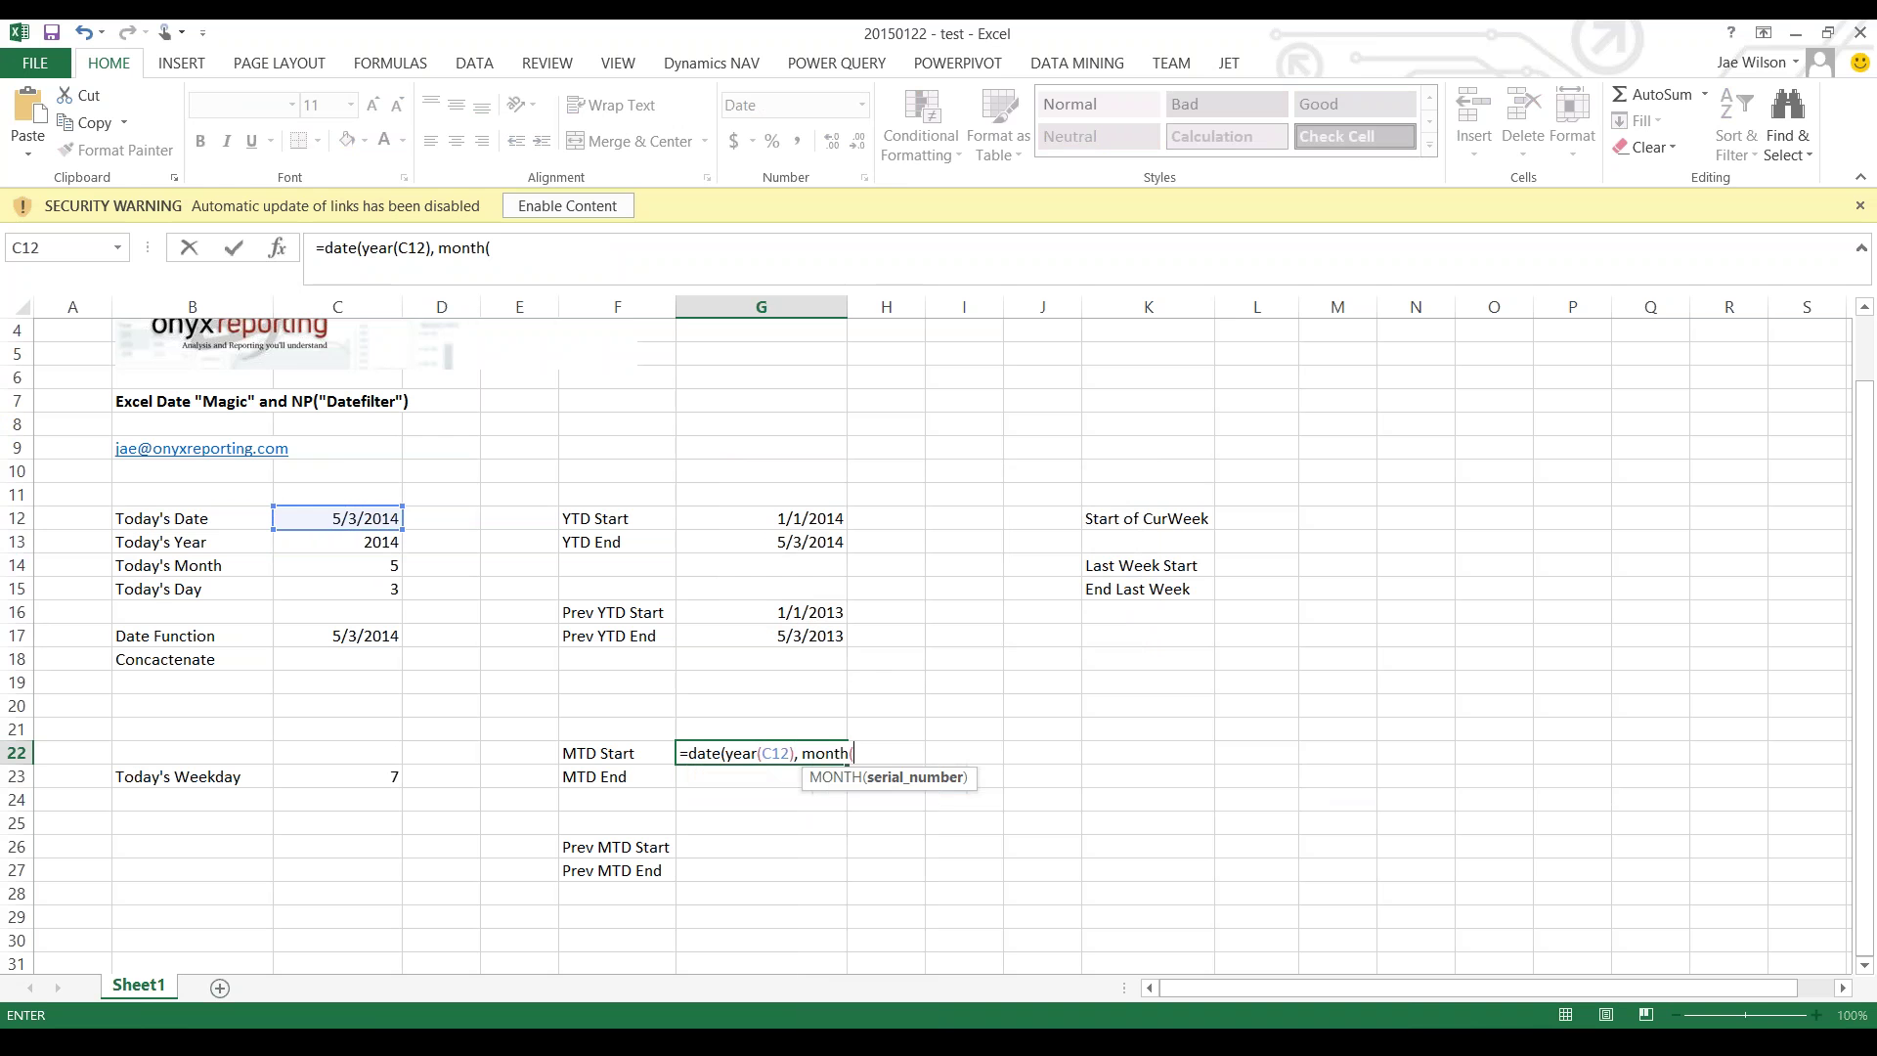
pyautogui.click(338, 518)
pyautogui.write('), 1)')
pyautogui.press('Return')
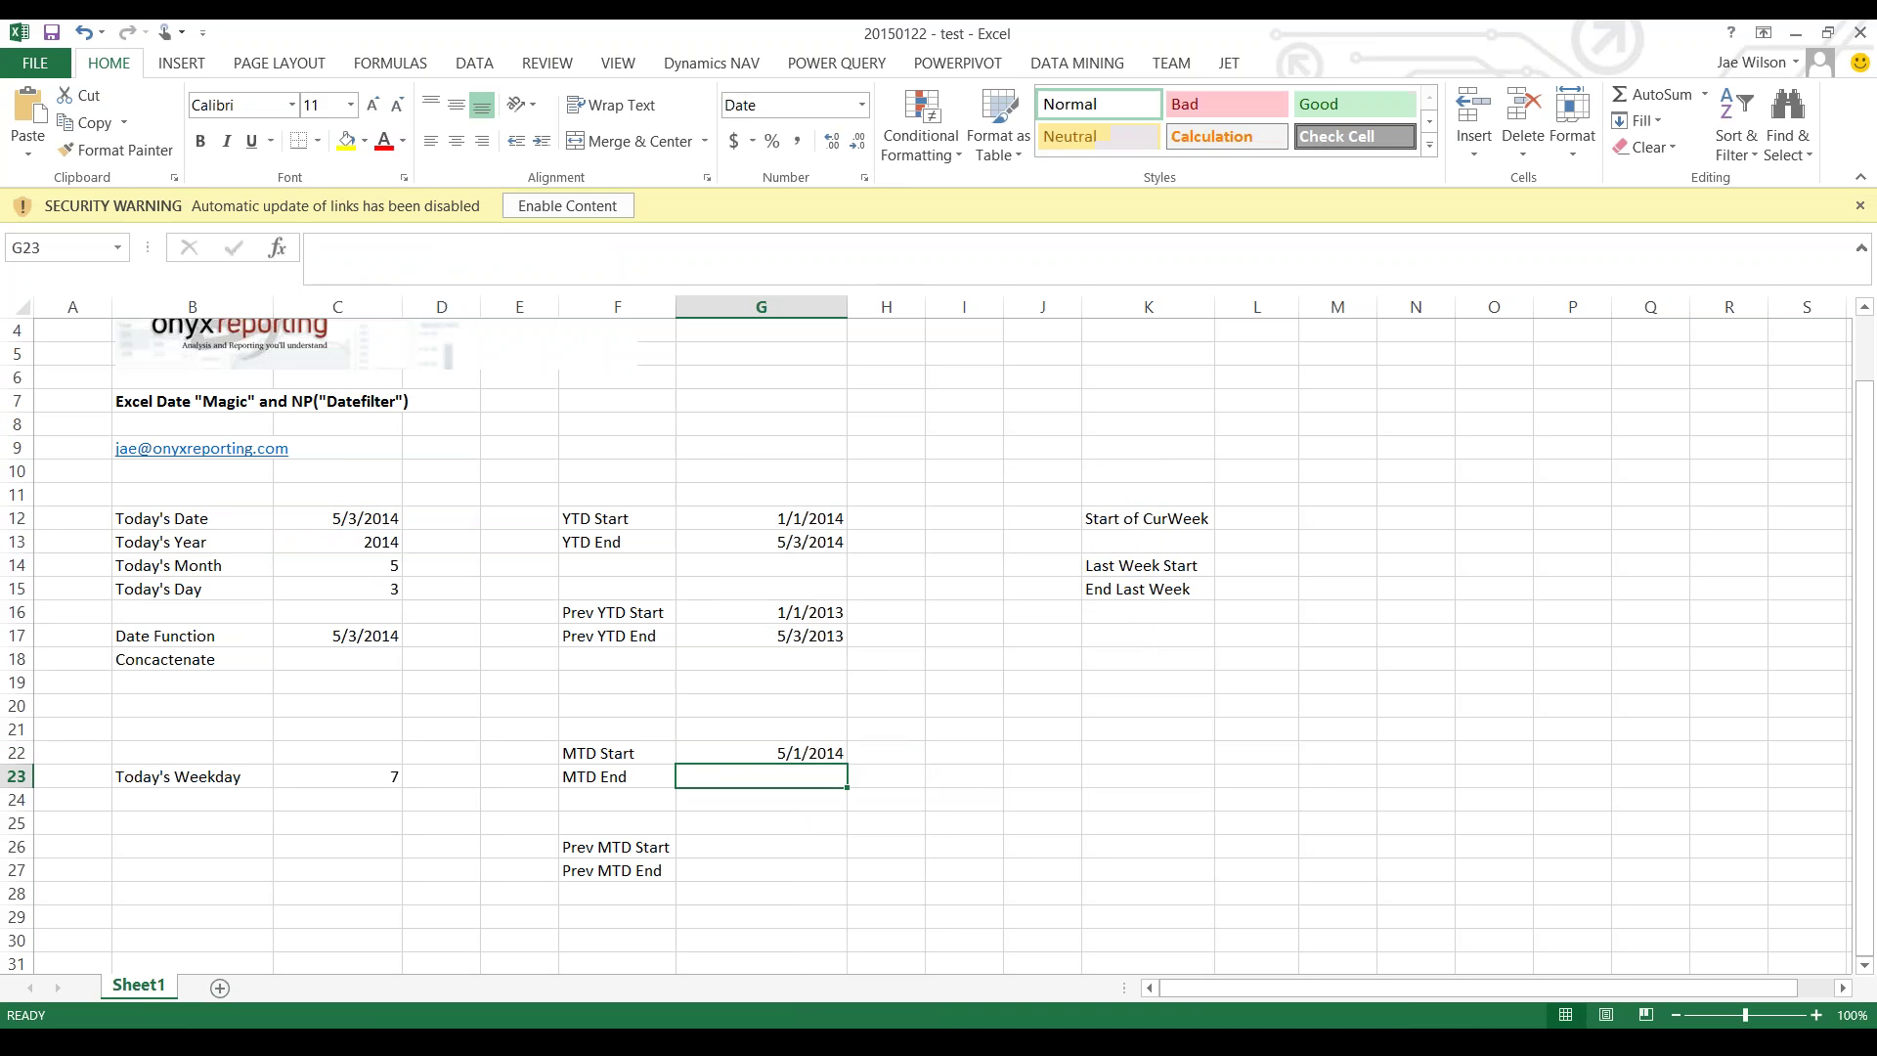
pyautogui.click(337, 519)
pyautogui.click(760, 753)
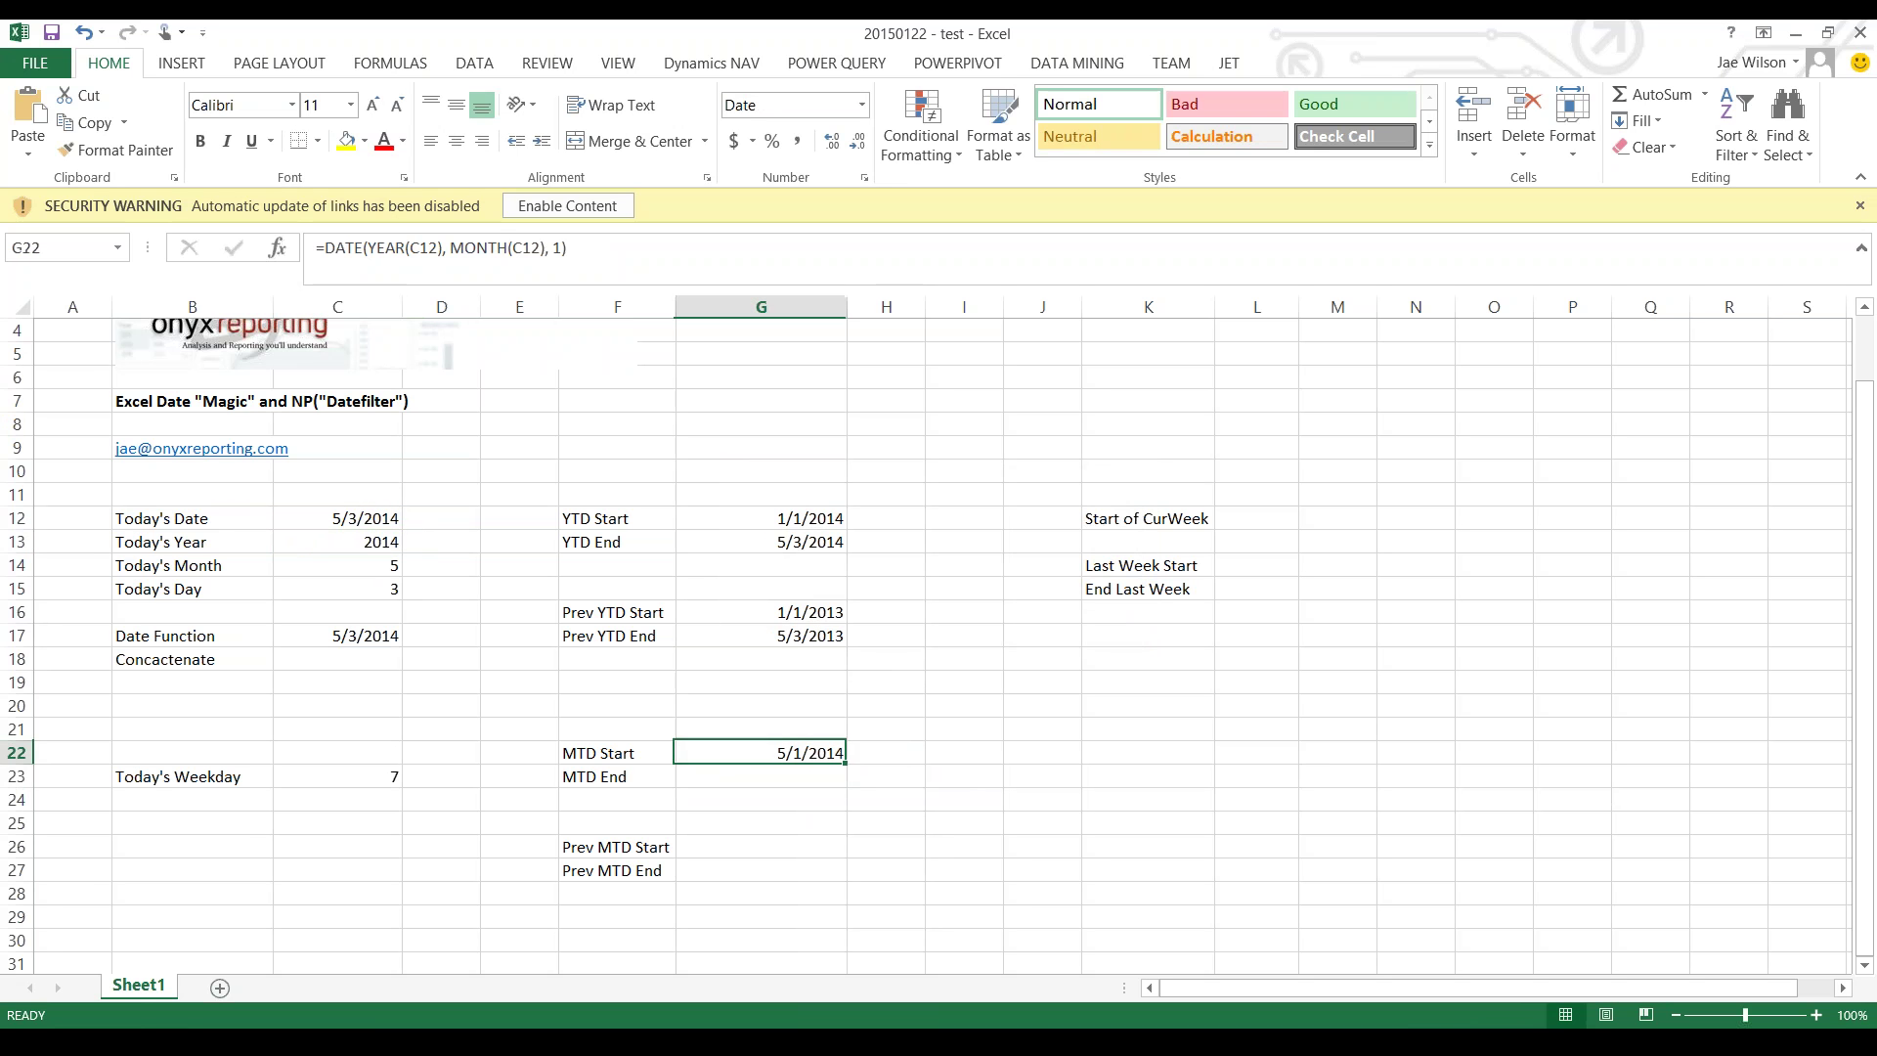
pyautogui.click(337, 518)
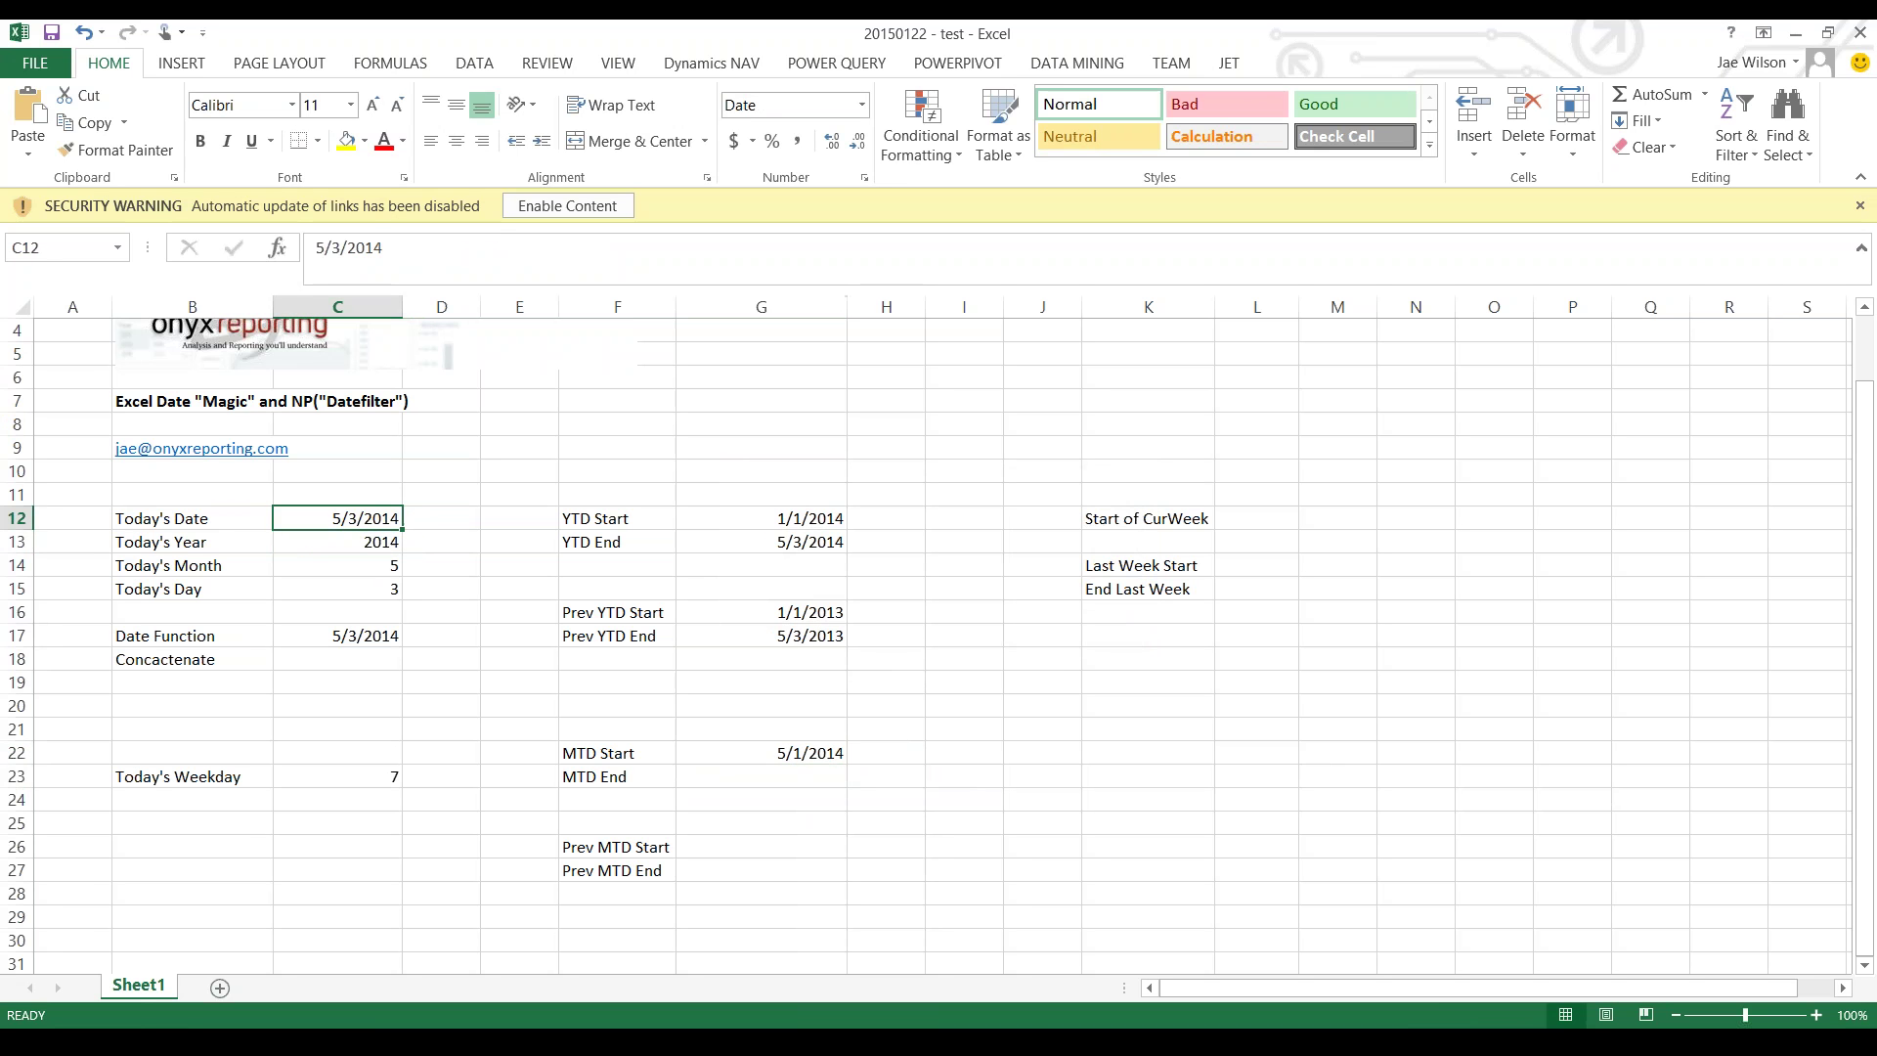
# - Replace the MTD End label in F23 with EndOfCur Month
pyautogui.click(761, 776)
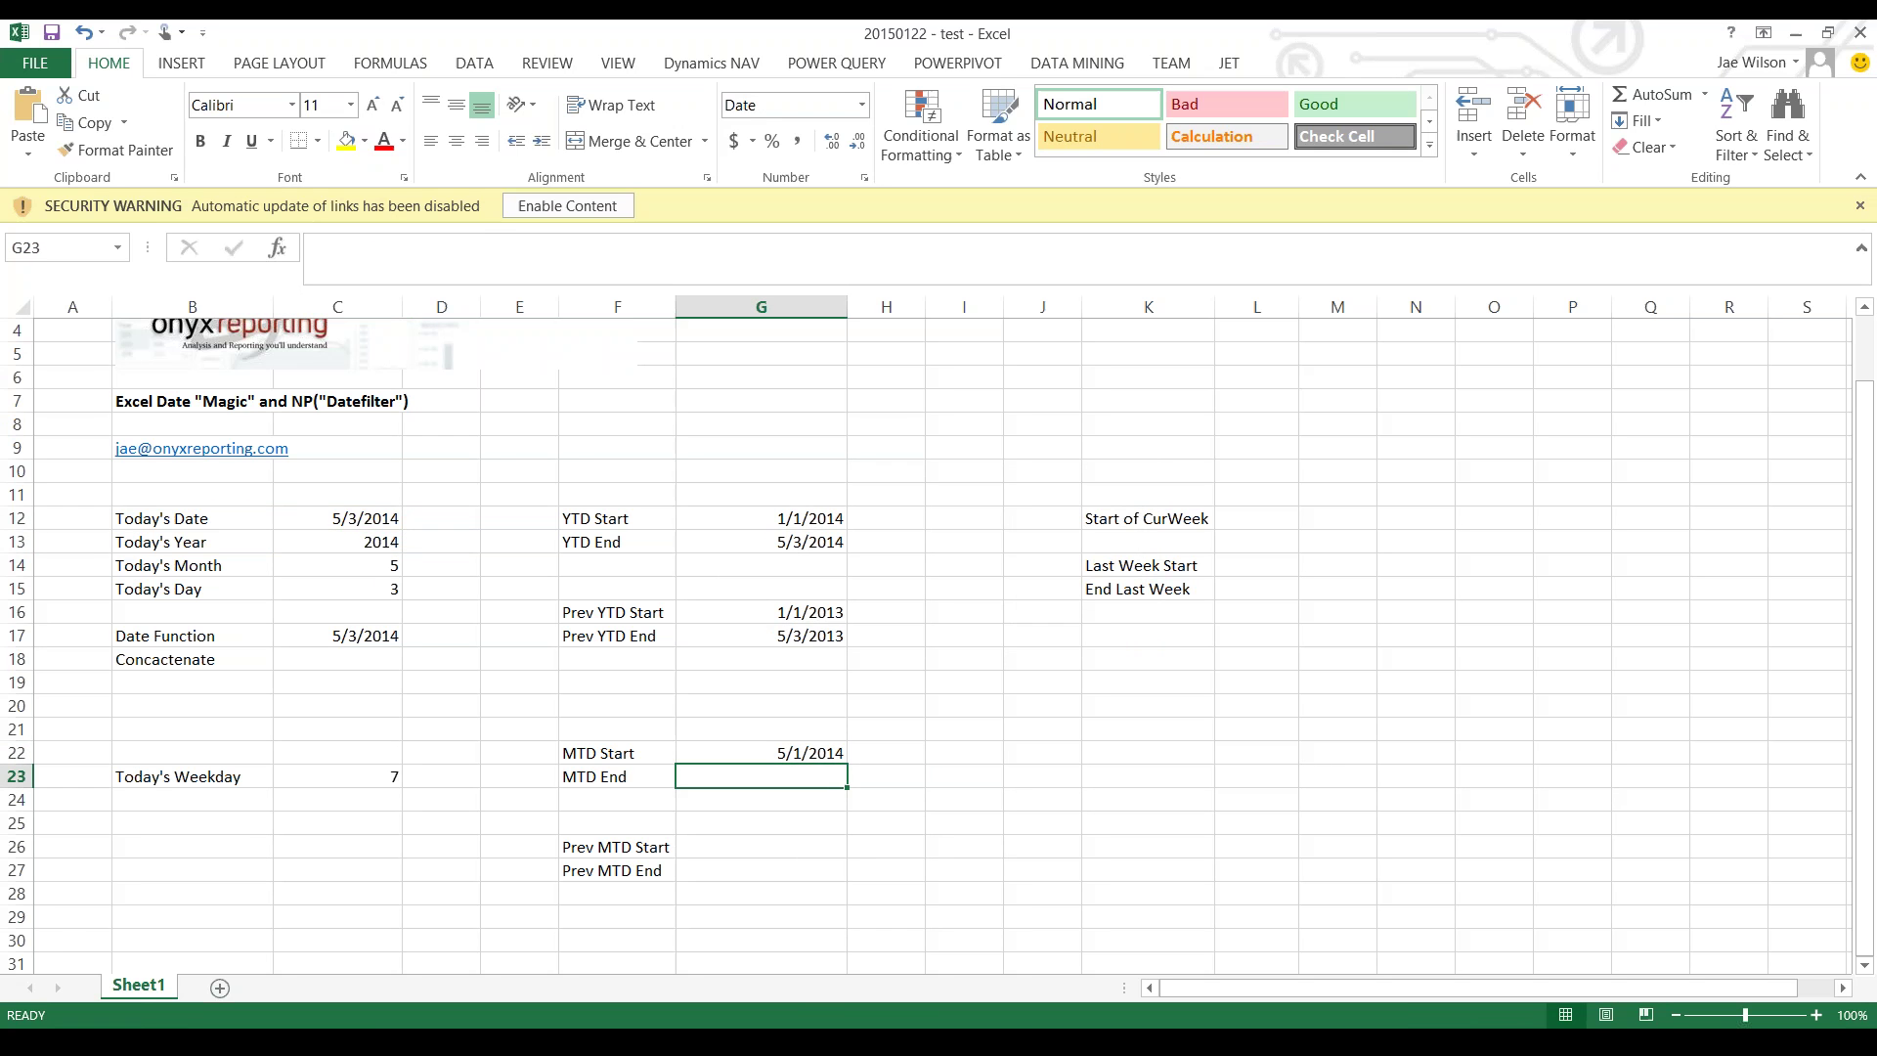
pyautogui.click(617, 776)
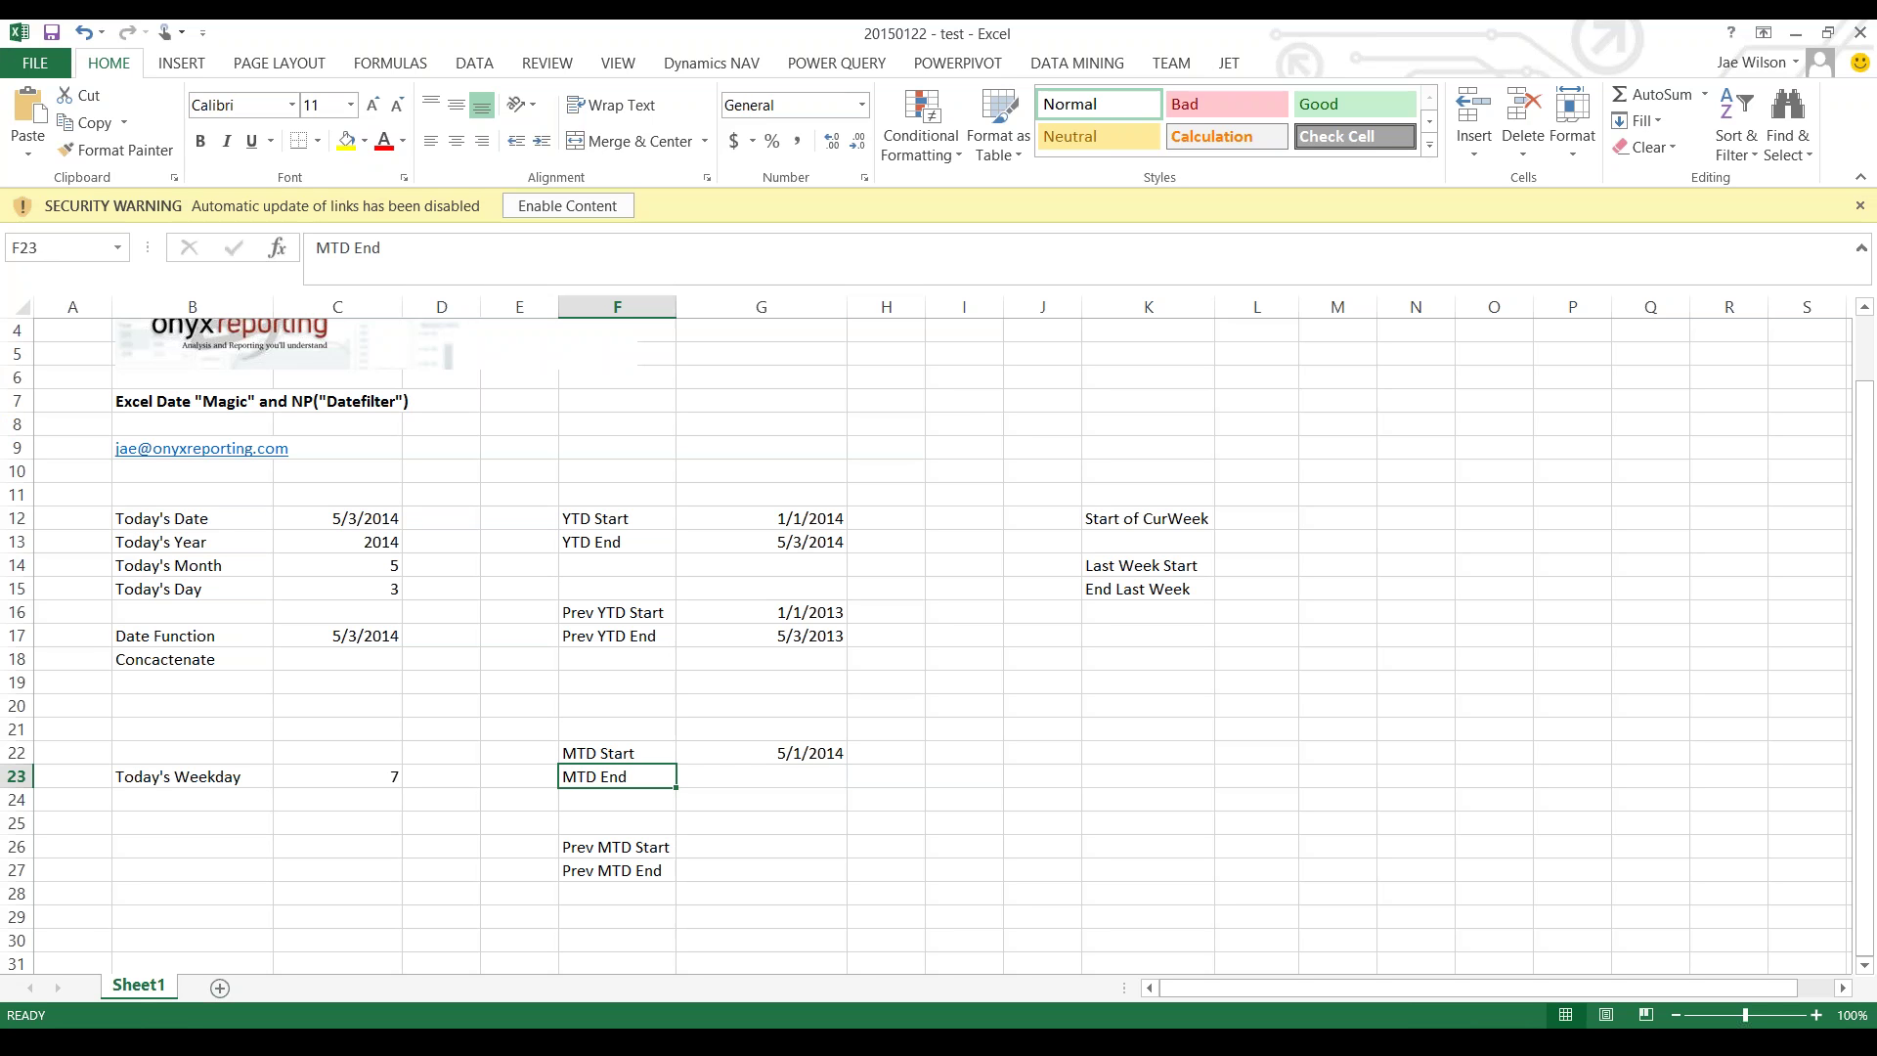
pyautogui.write('End')
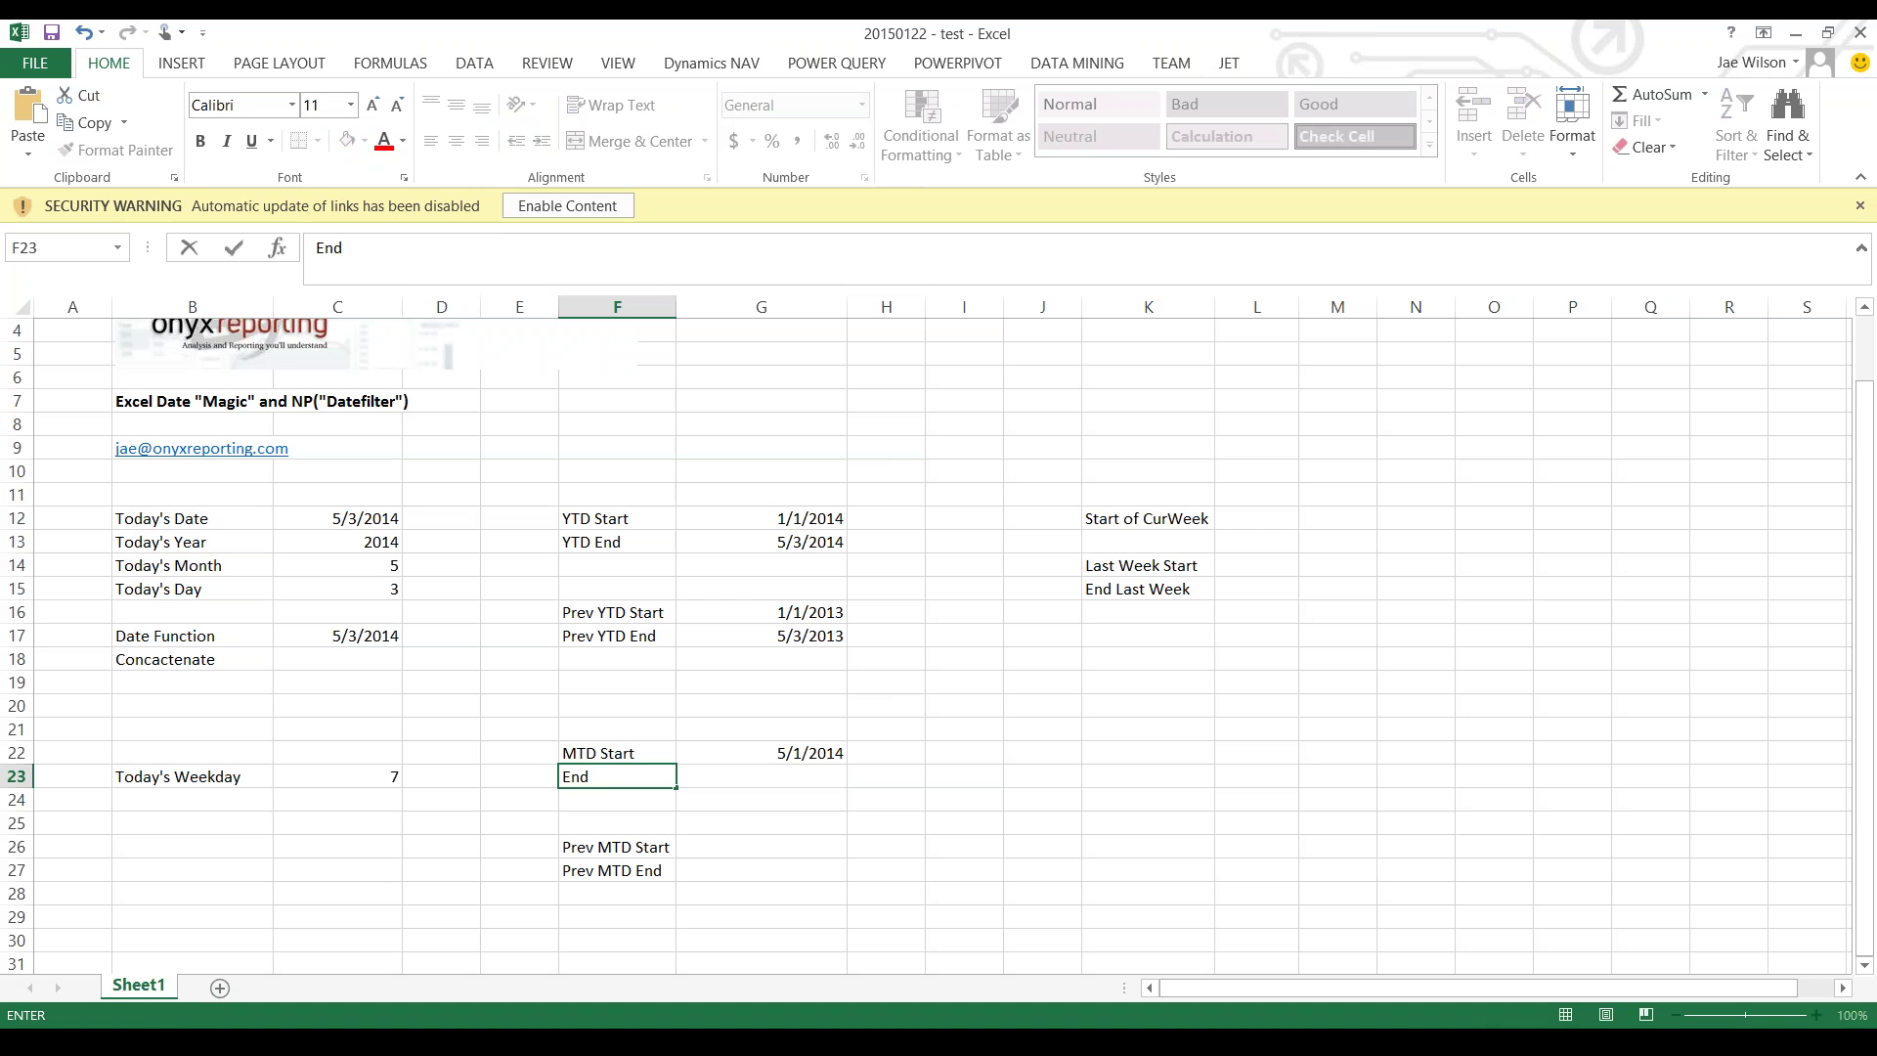
pyautogui.write('OfCur Month')
pyautogui.press('Return')
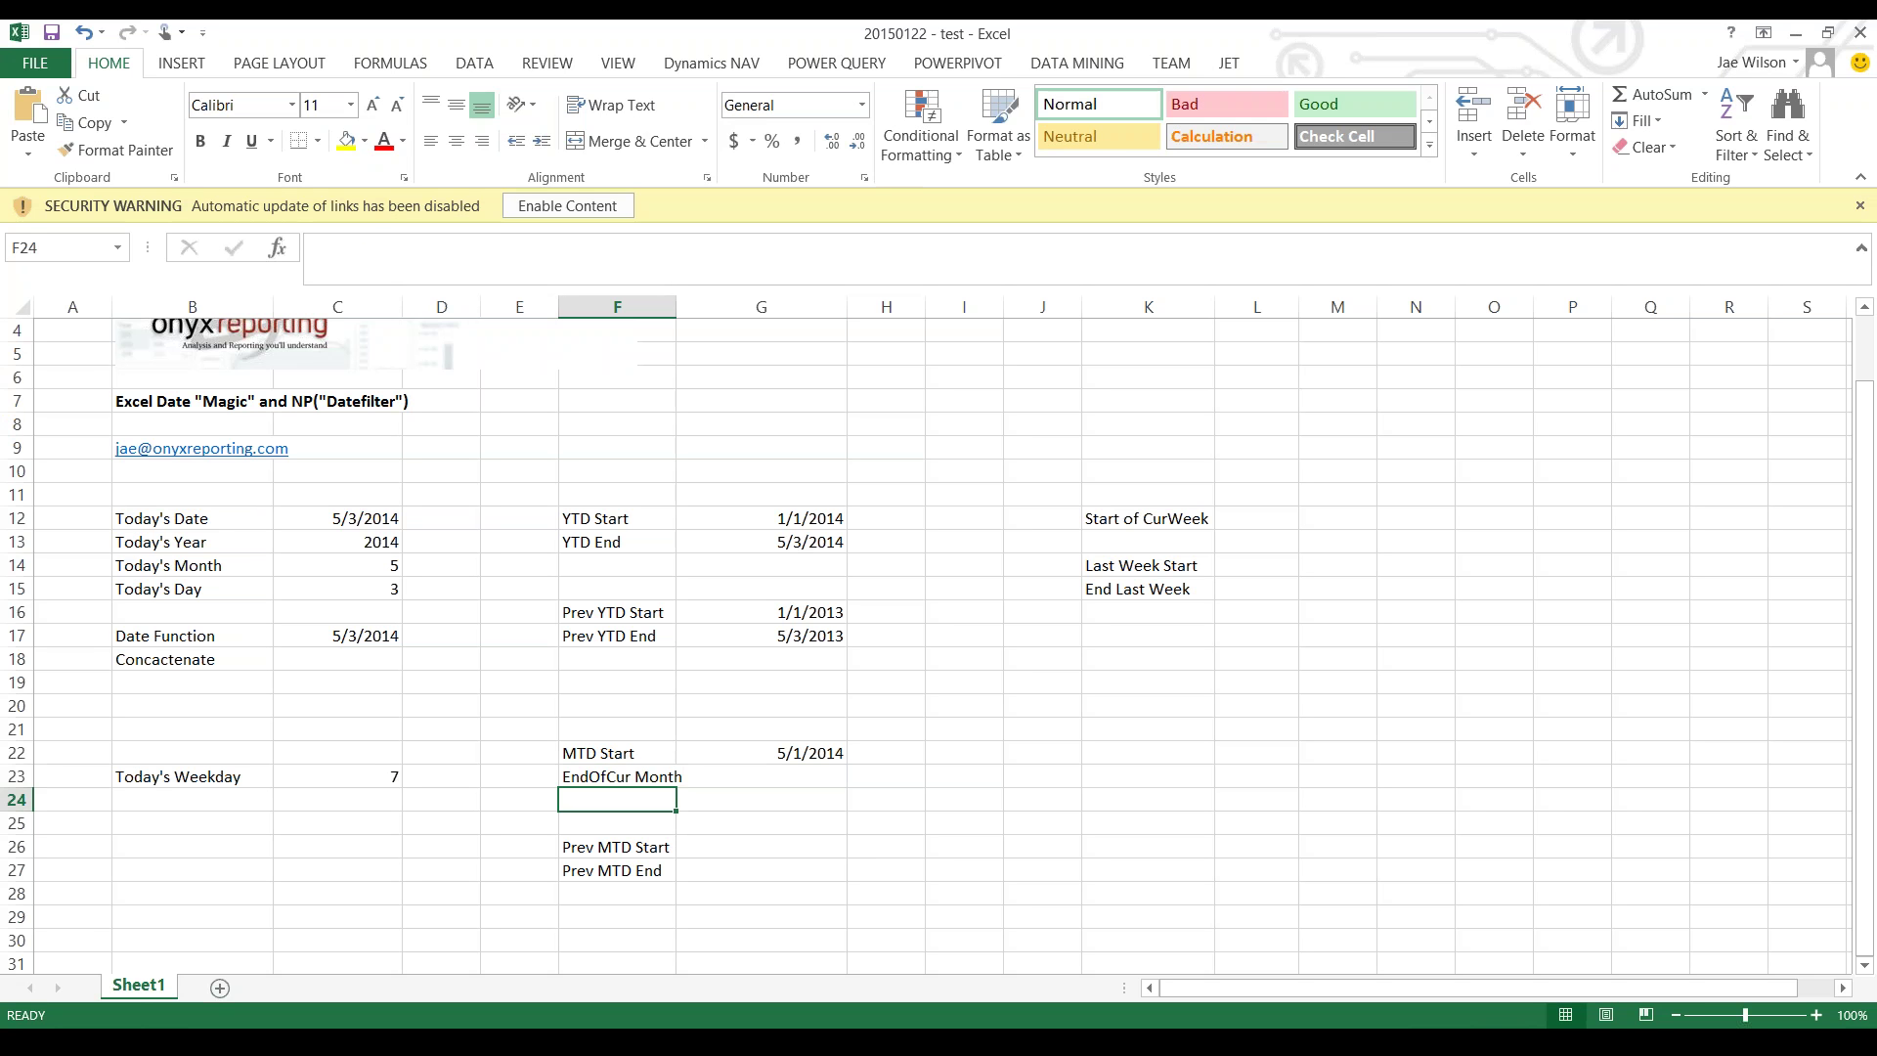
# - Replace the MTD Start label in F22 with Start Cur Month
pyautogui.press('Up')
pyautogui.press('Up')
pyautogui.write('Start C')
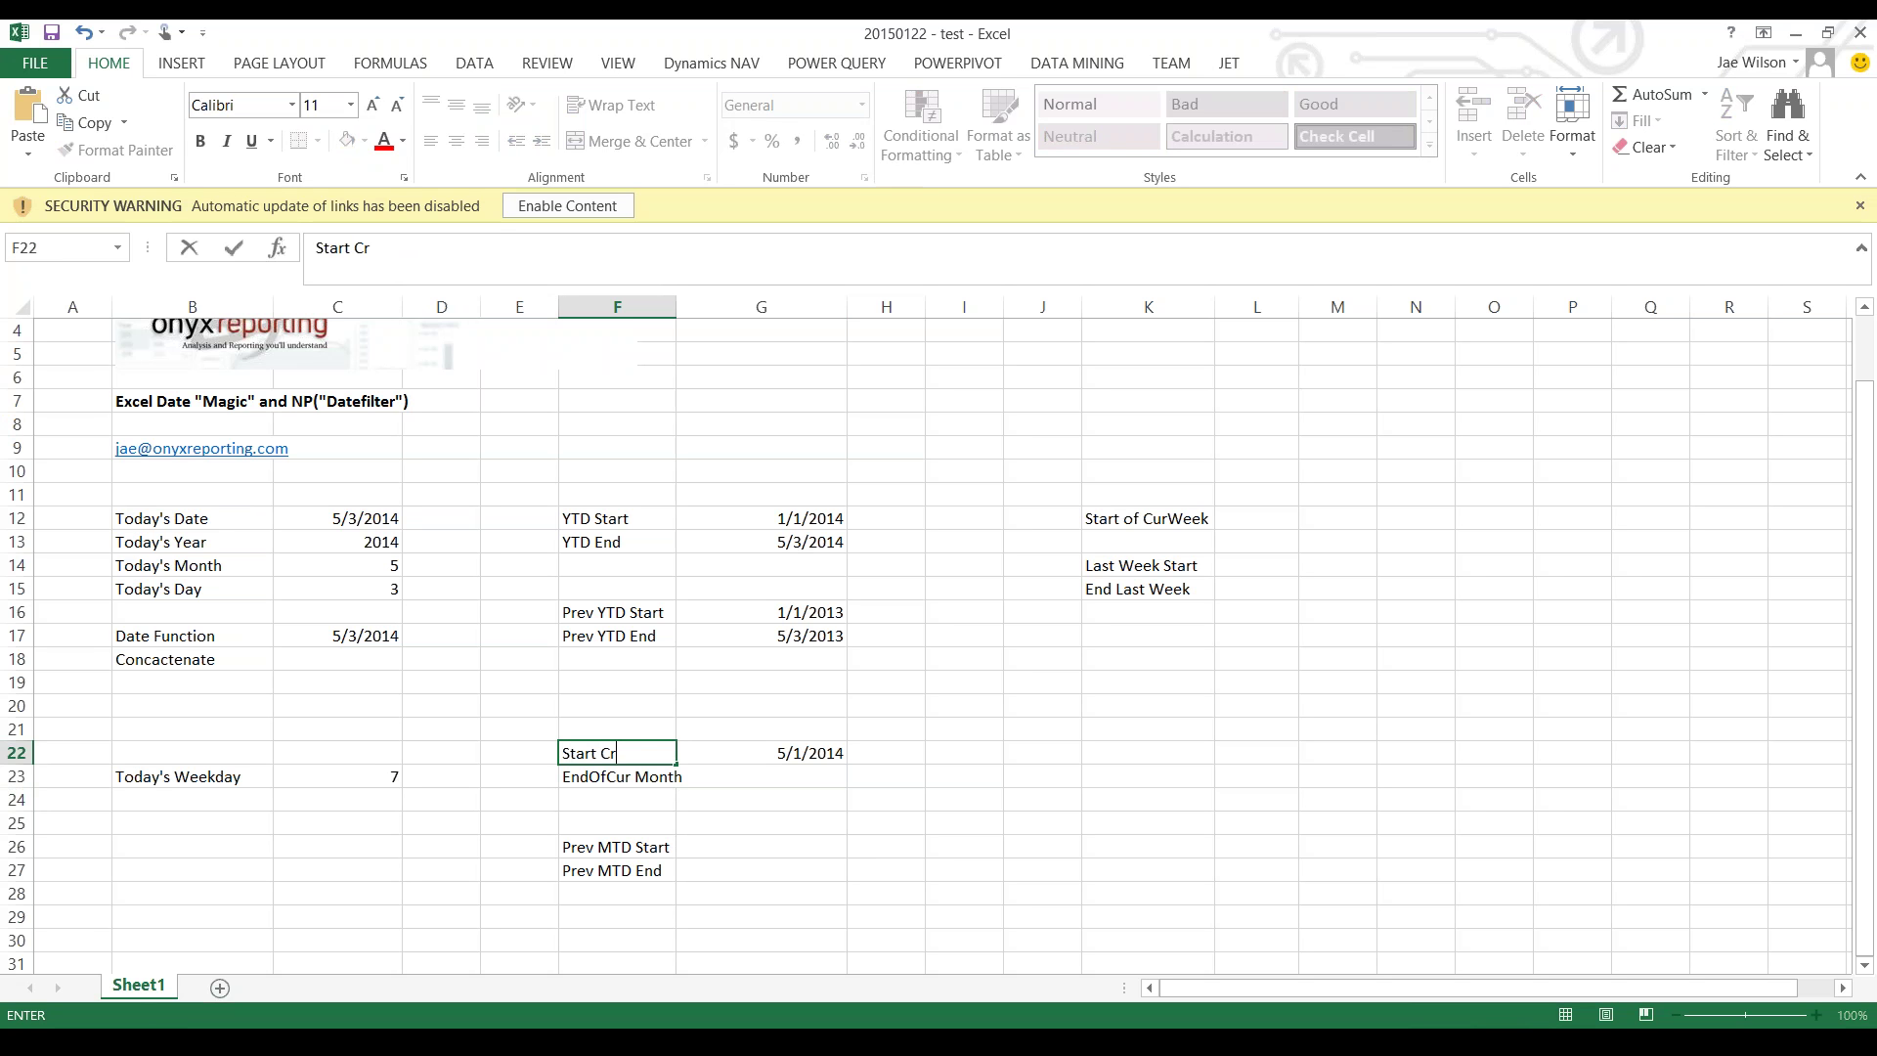
pyautogui.write('ur Month')
pyautogui.press('Return')
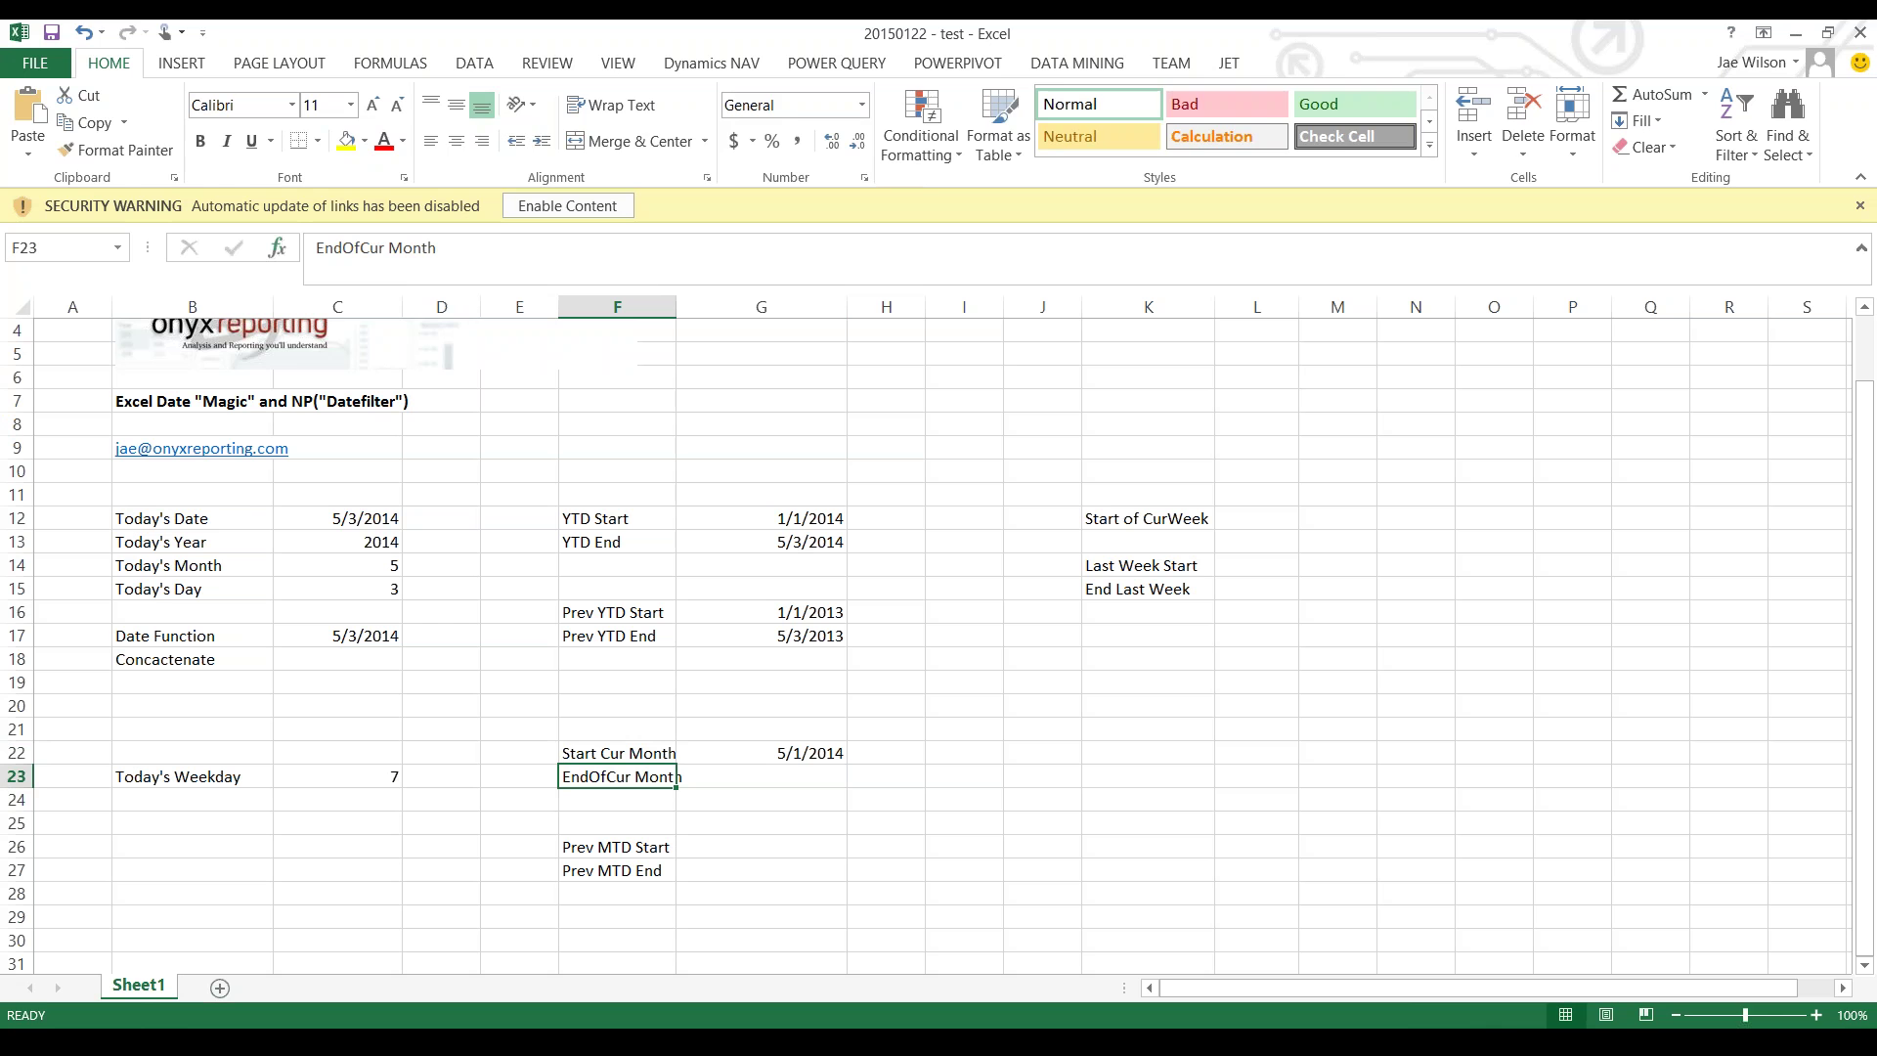
# - Reword the label in F23 to End Cur Month
pyautogui.click(343, 247)
pyautogui.doubleClick(342, 248)
pyautogui.write('End Cur')
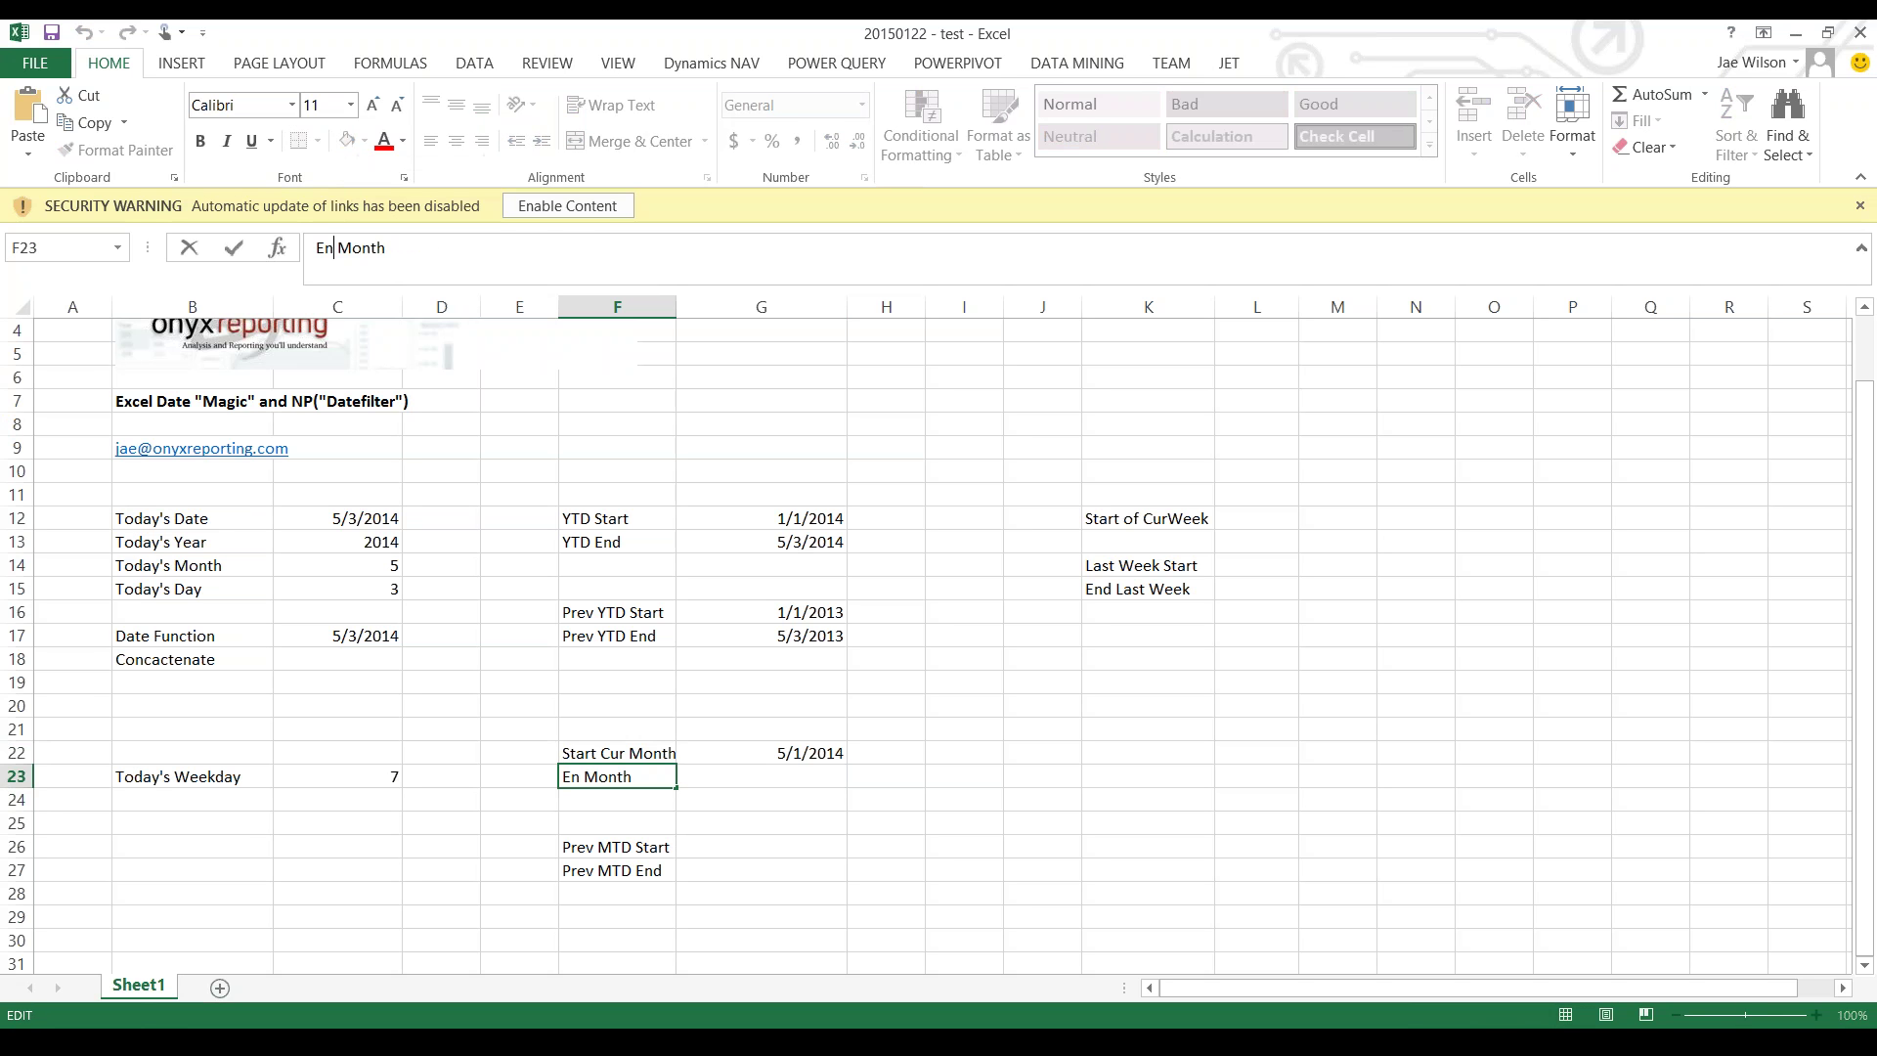
pyautogui.press('Return')
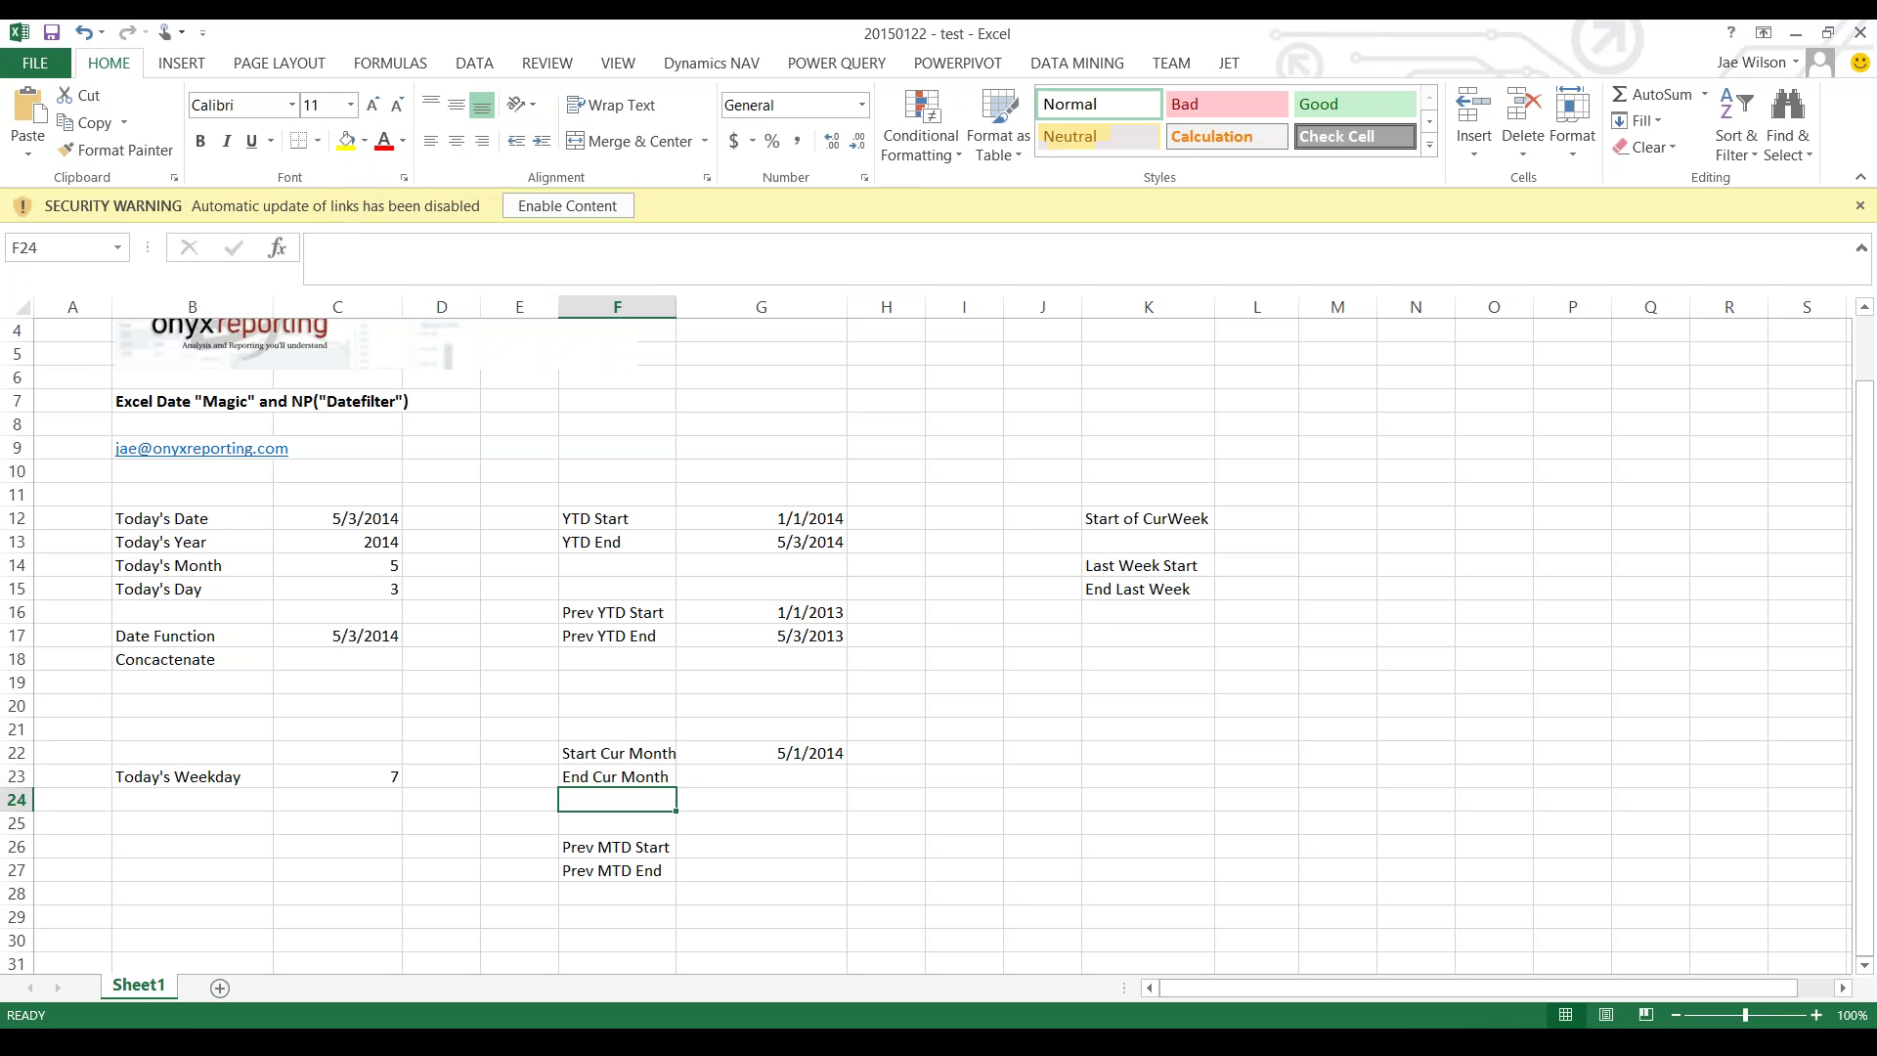
# - Enter =EOMONTH(C12,0) in G23 to calculate End Cur Month from Today's Date
pyautogui.click(761, 752)
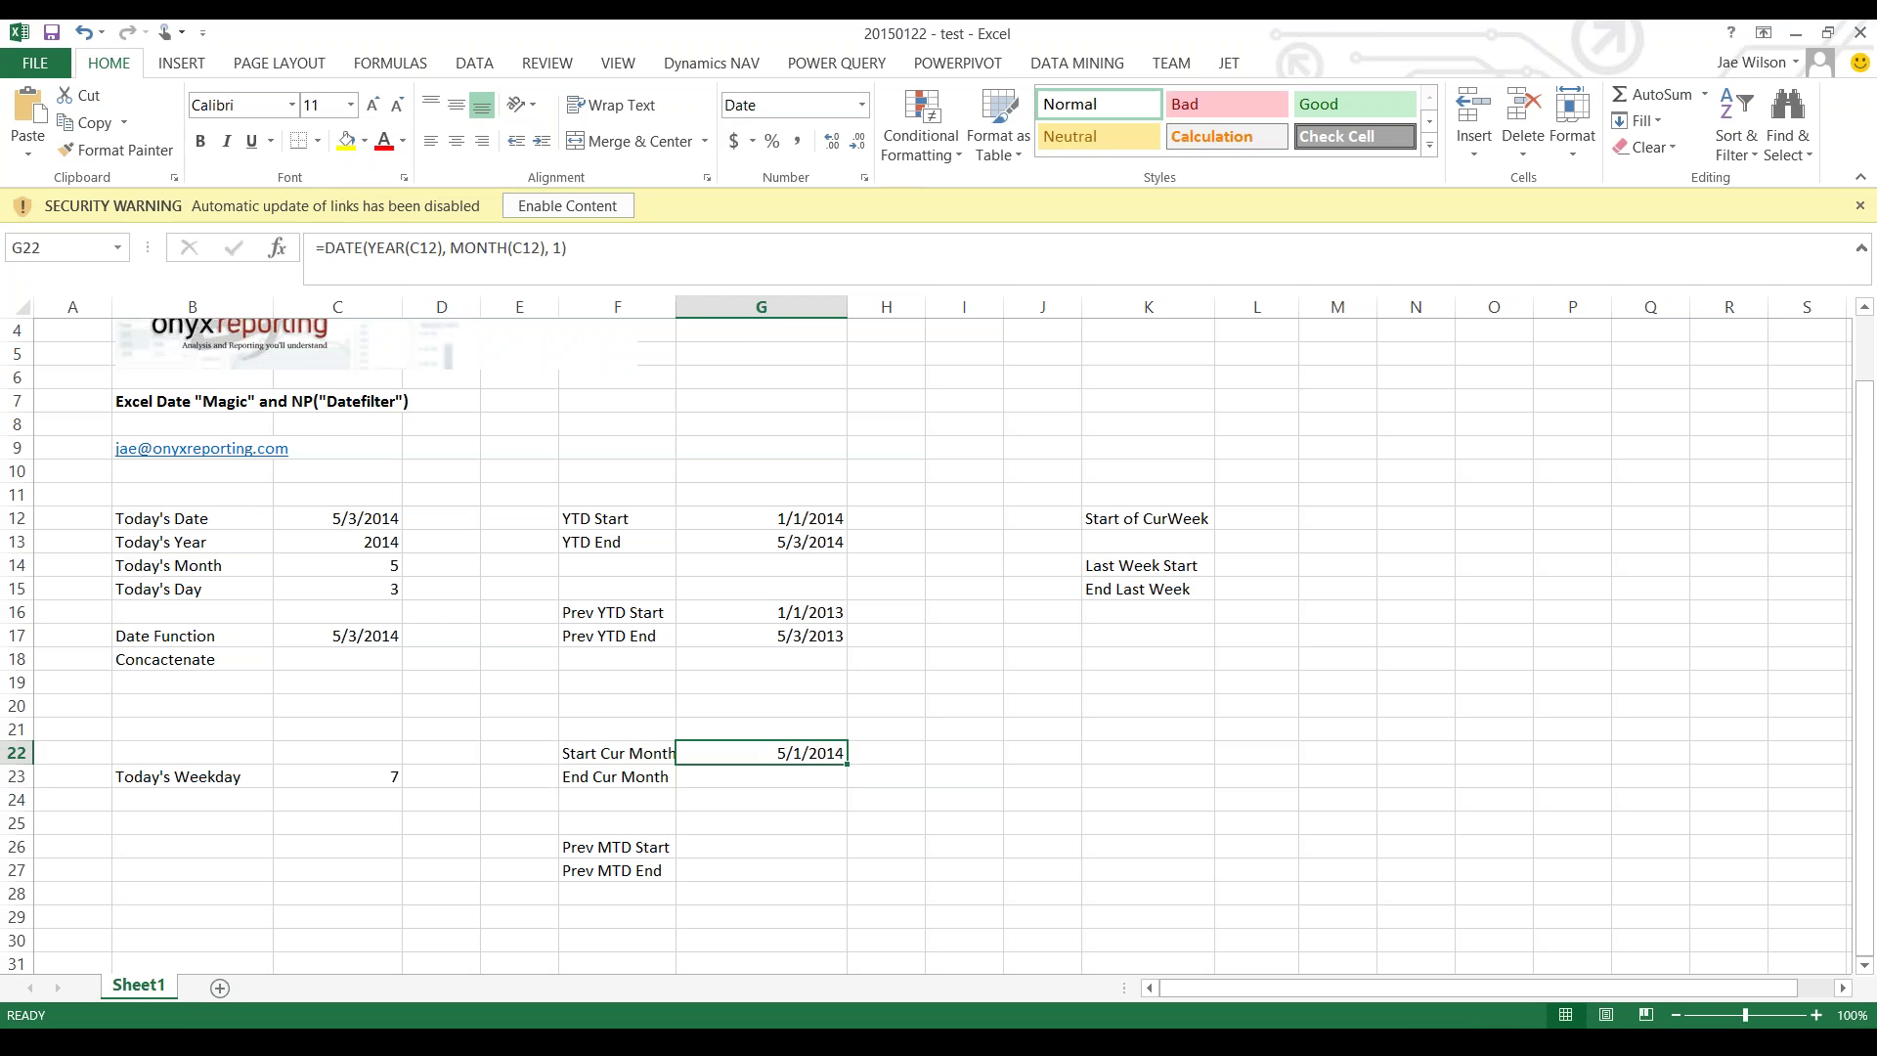
pyautogui.click(761, 776)
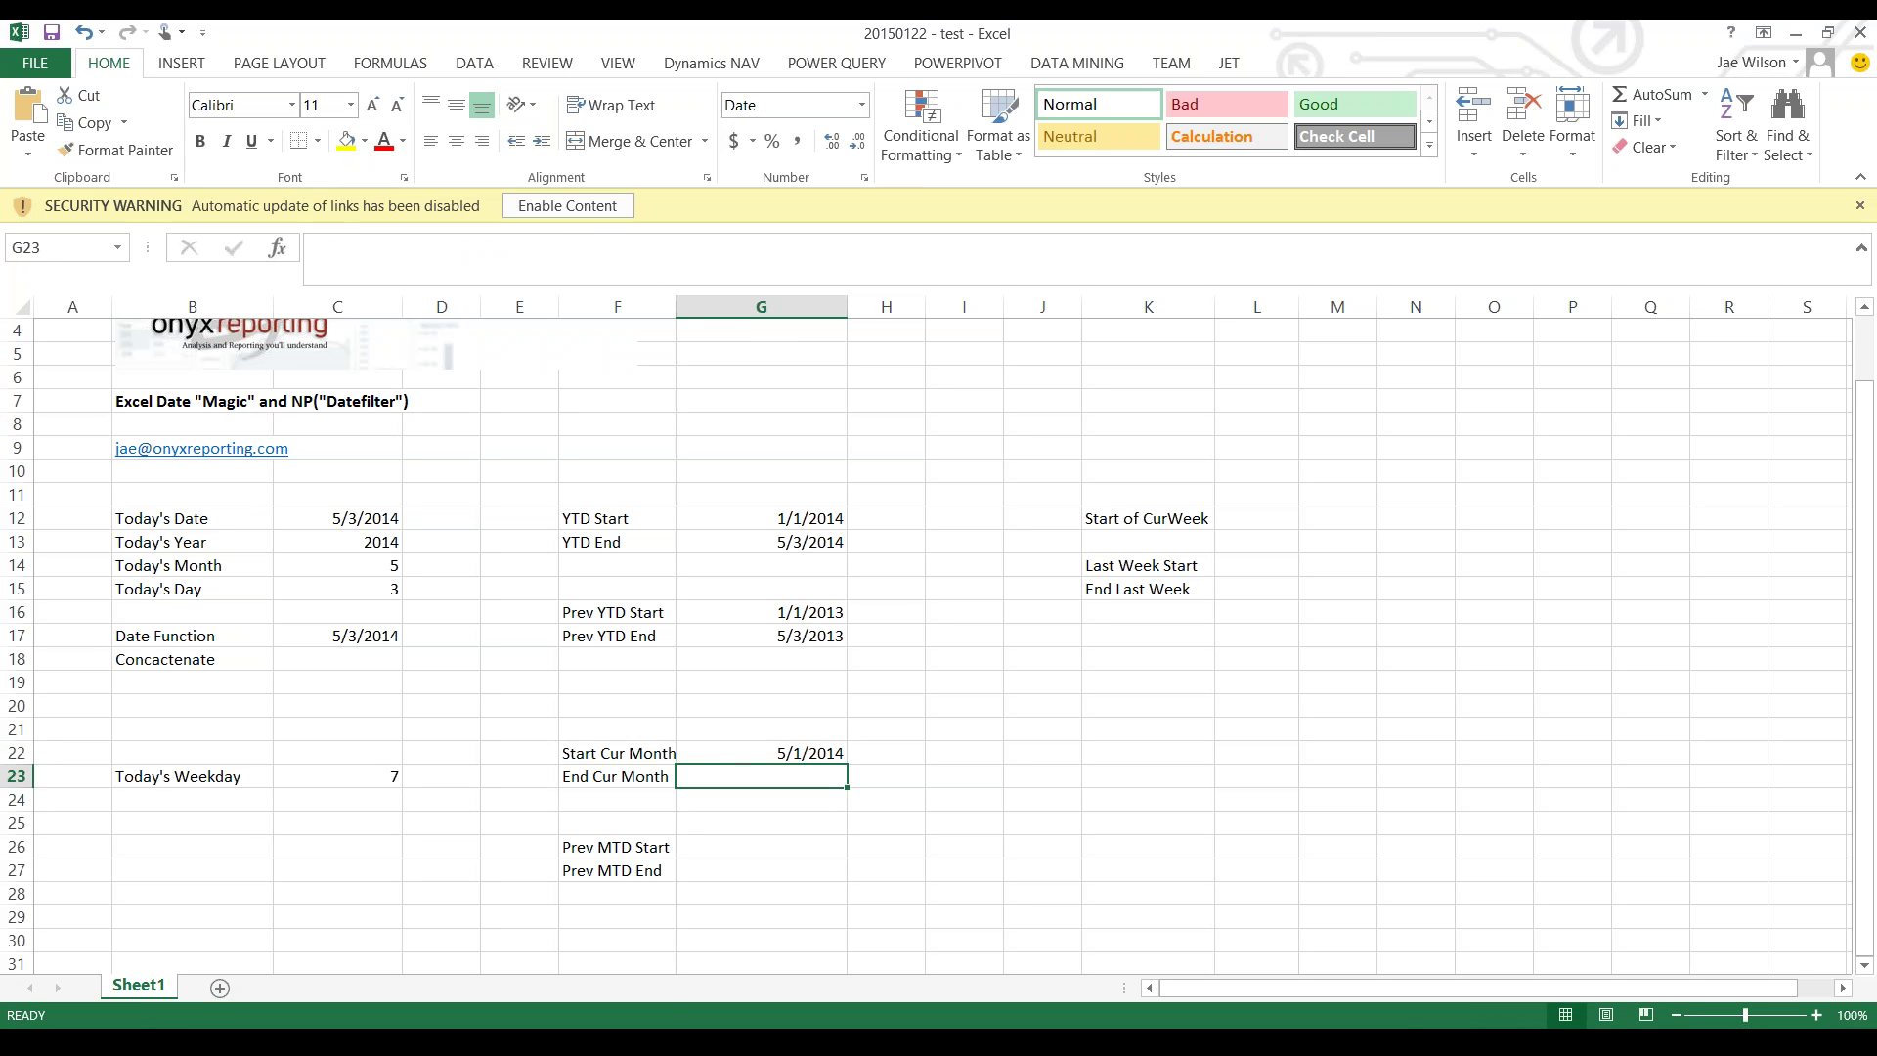
pyautogui.write('=eomont')
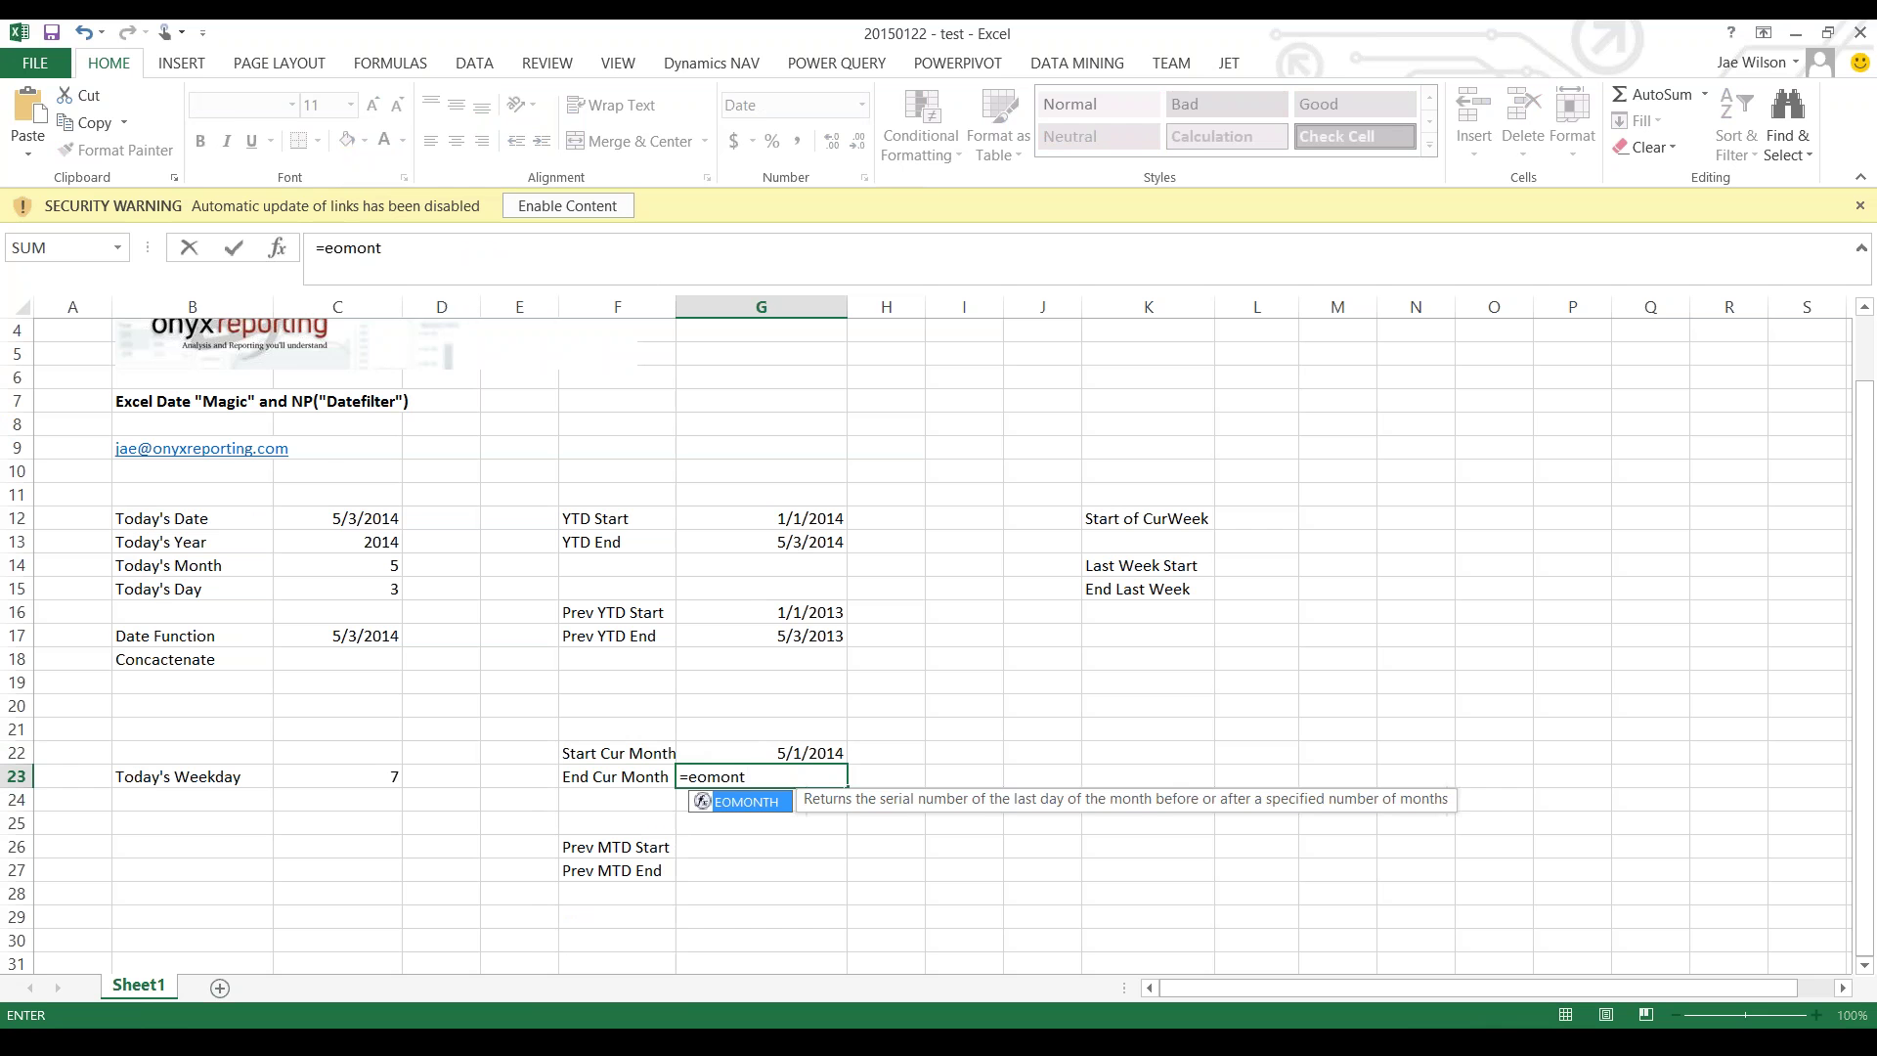
pyautogui.press('Tab')
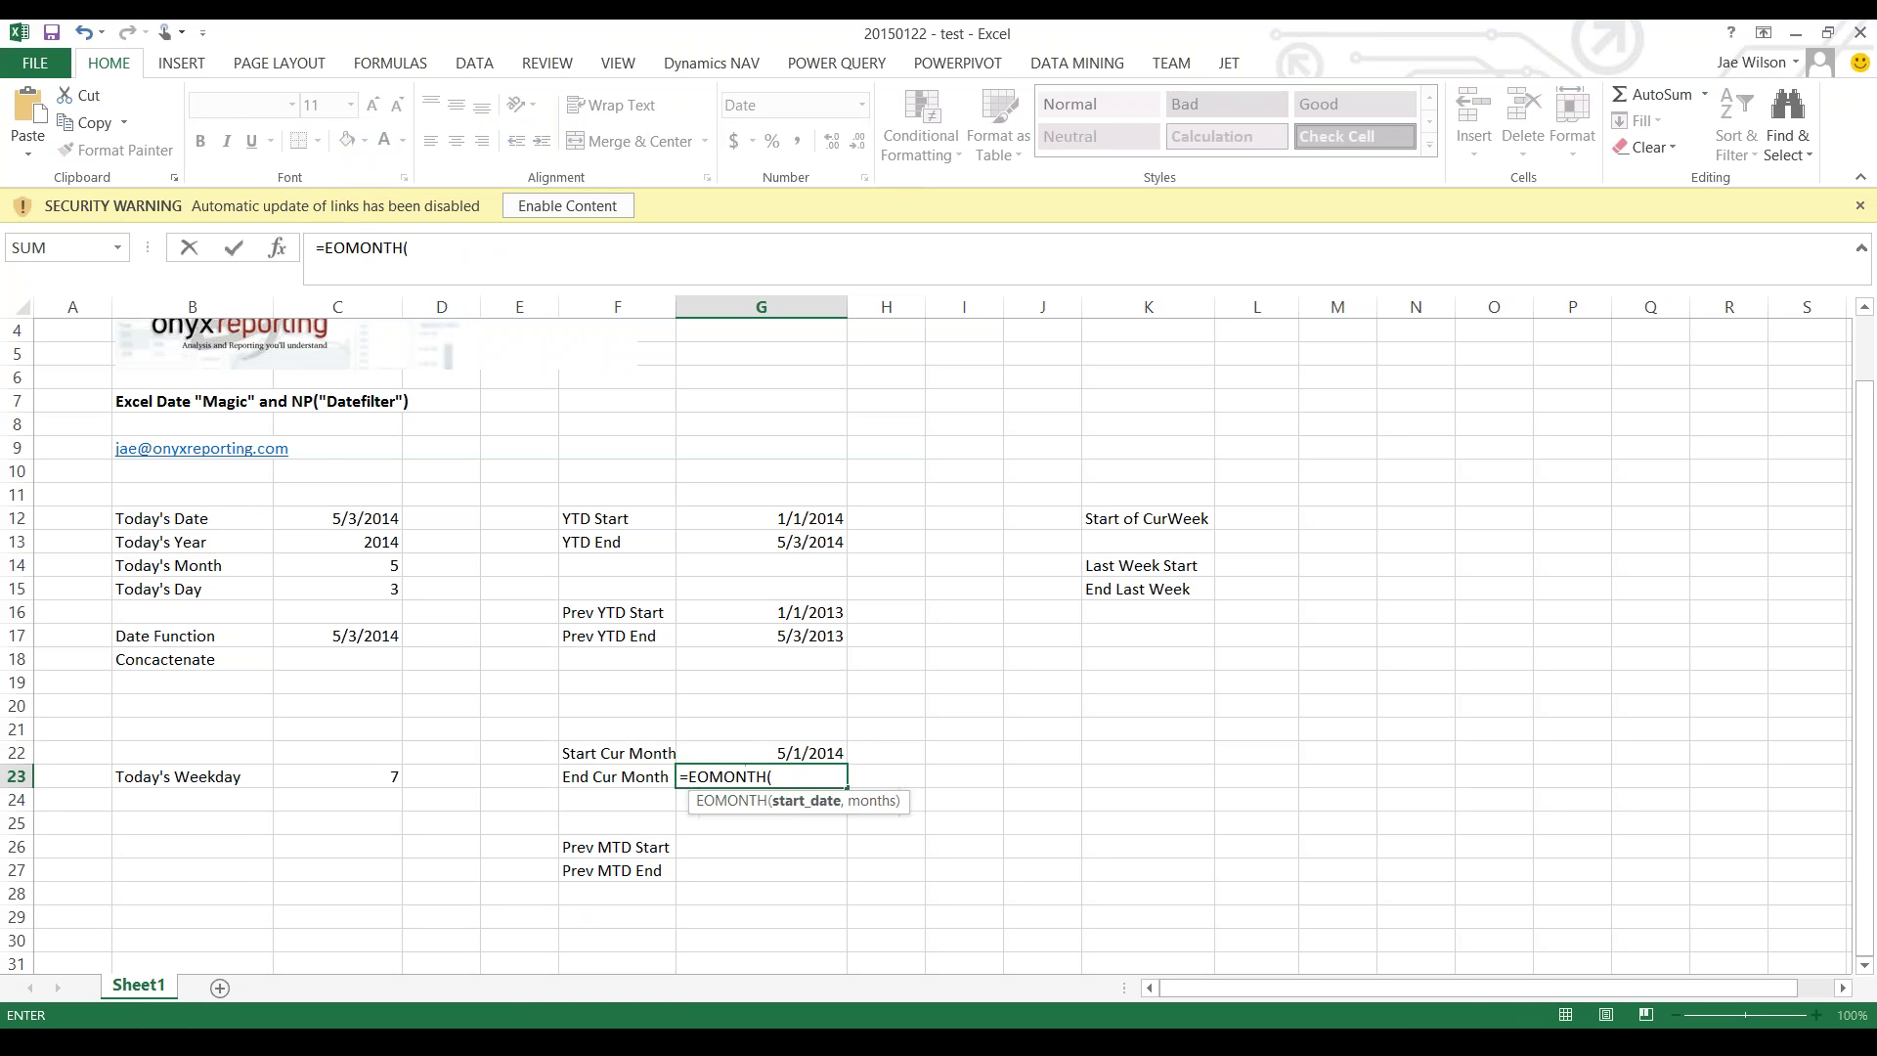
pyautogui.click(338, 518)
pyautogui.write(',0)')
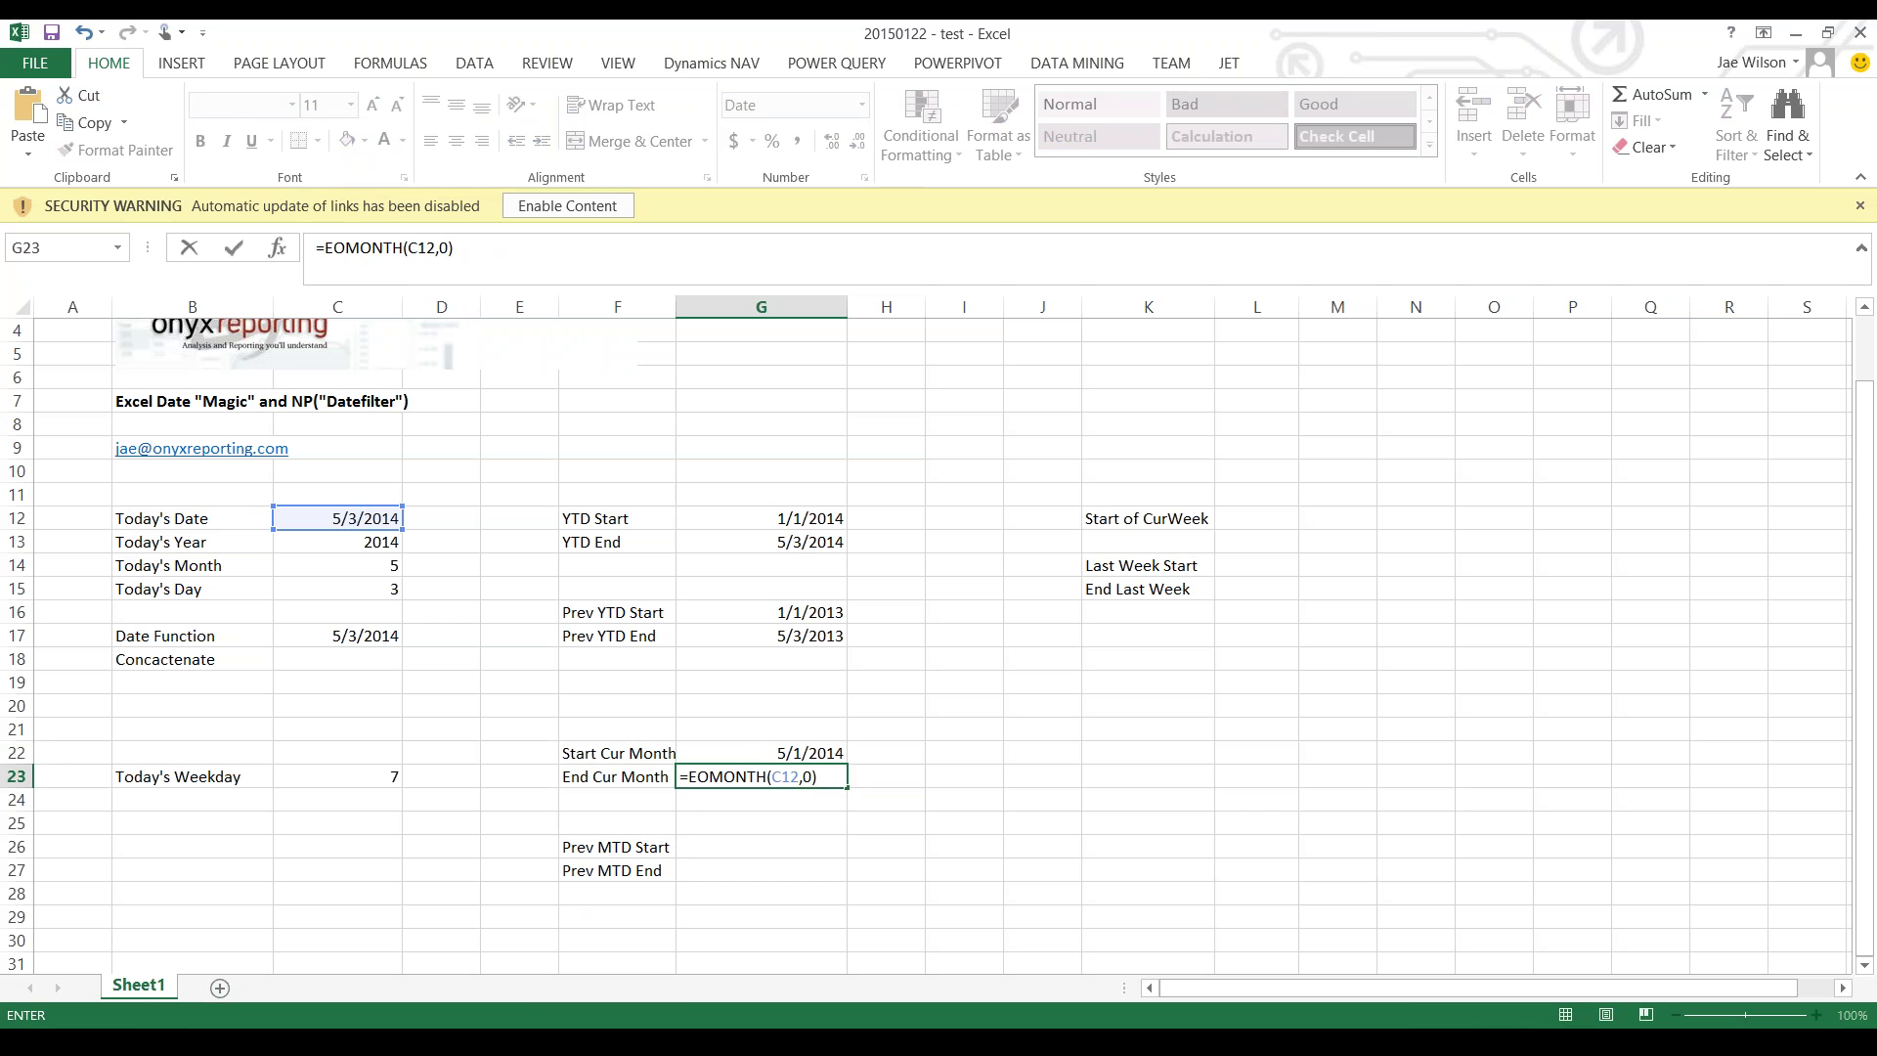
pyautogui.press('Return')
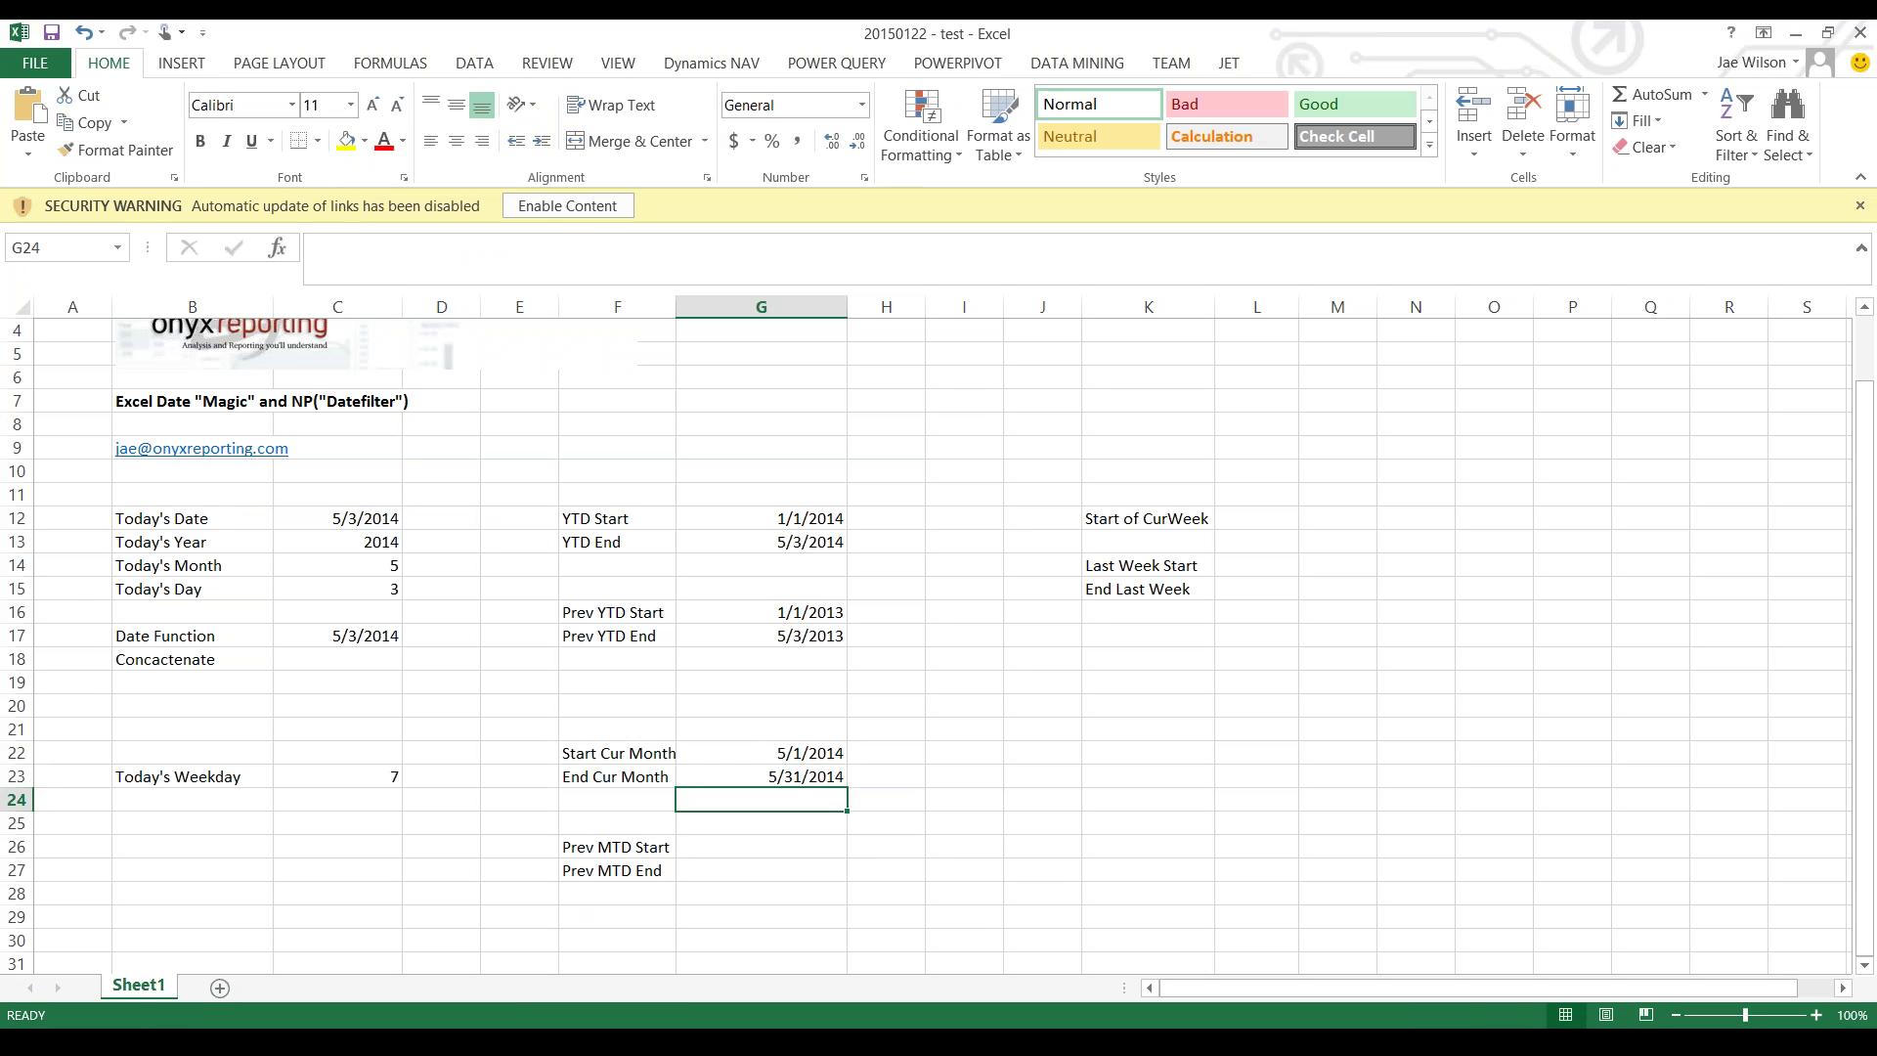
# - Replace the End Cur Month formula in G23 with =DATE(YEAR(C12),MONTH(C12)+1,1) for the first day of the following month
pyautogui.click(760, 776)
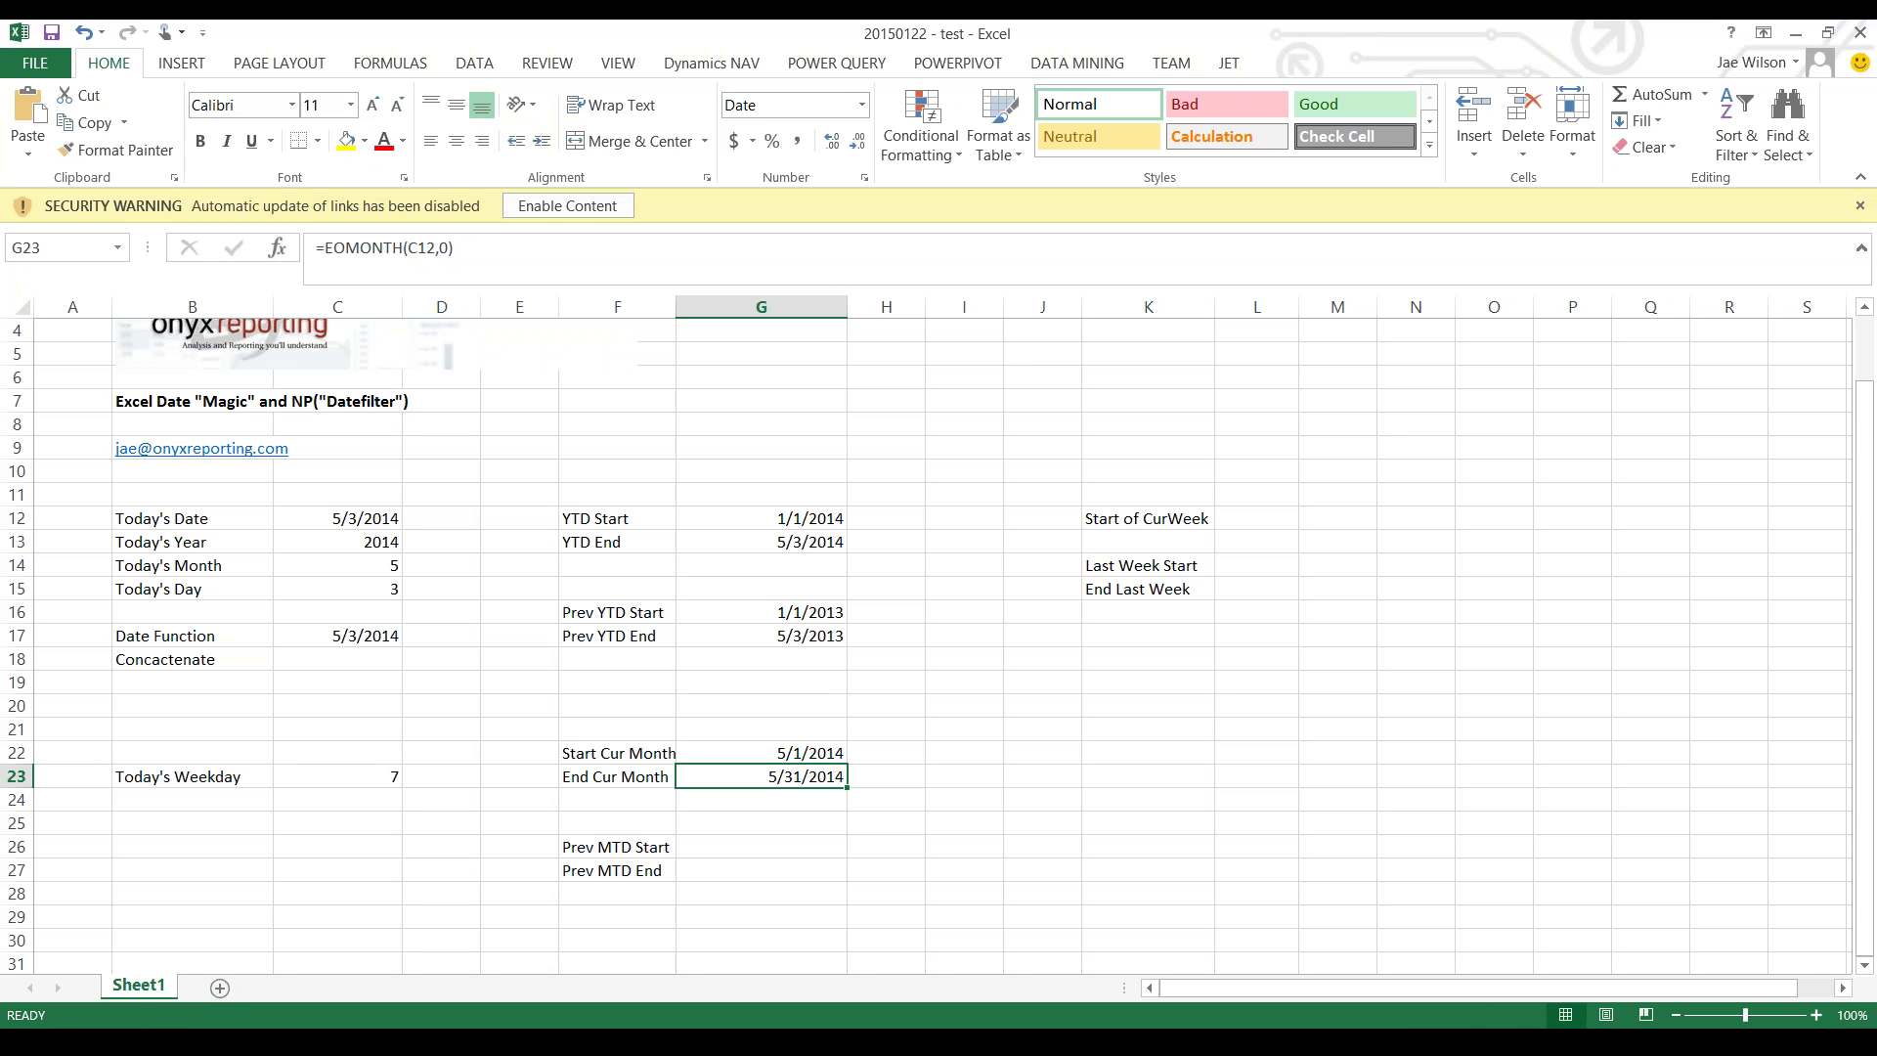
pyautogui.write('=date(year(')
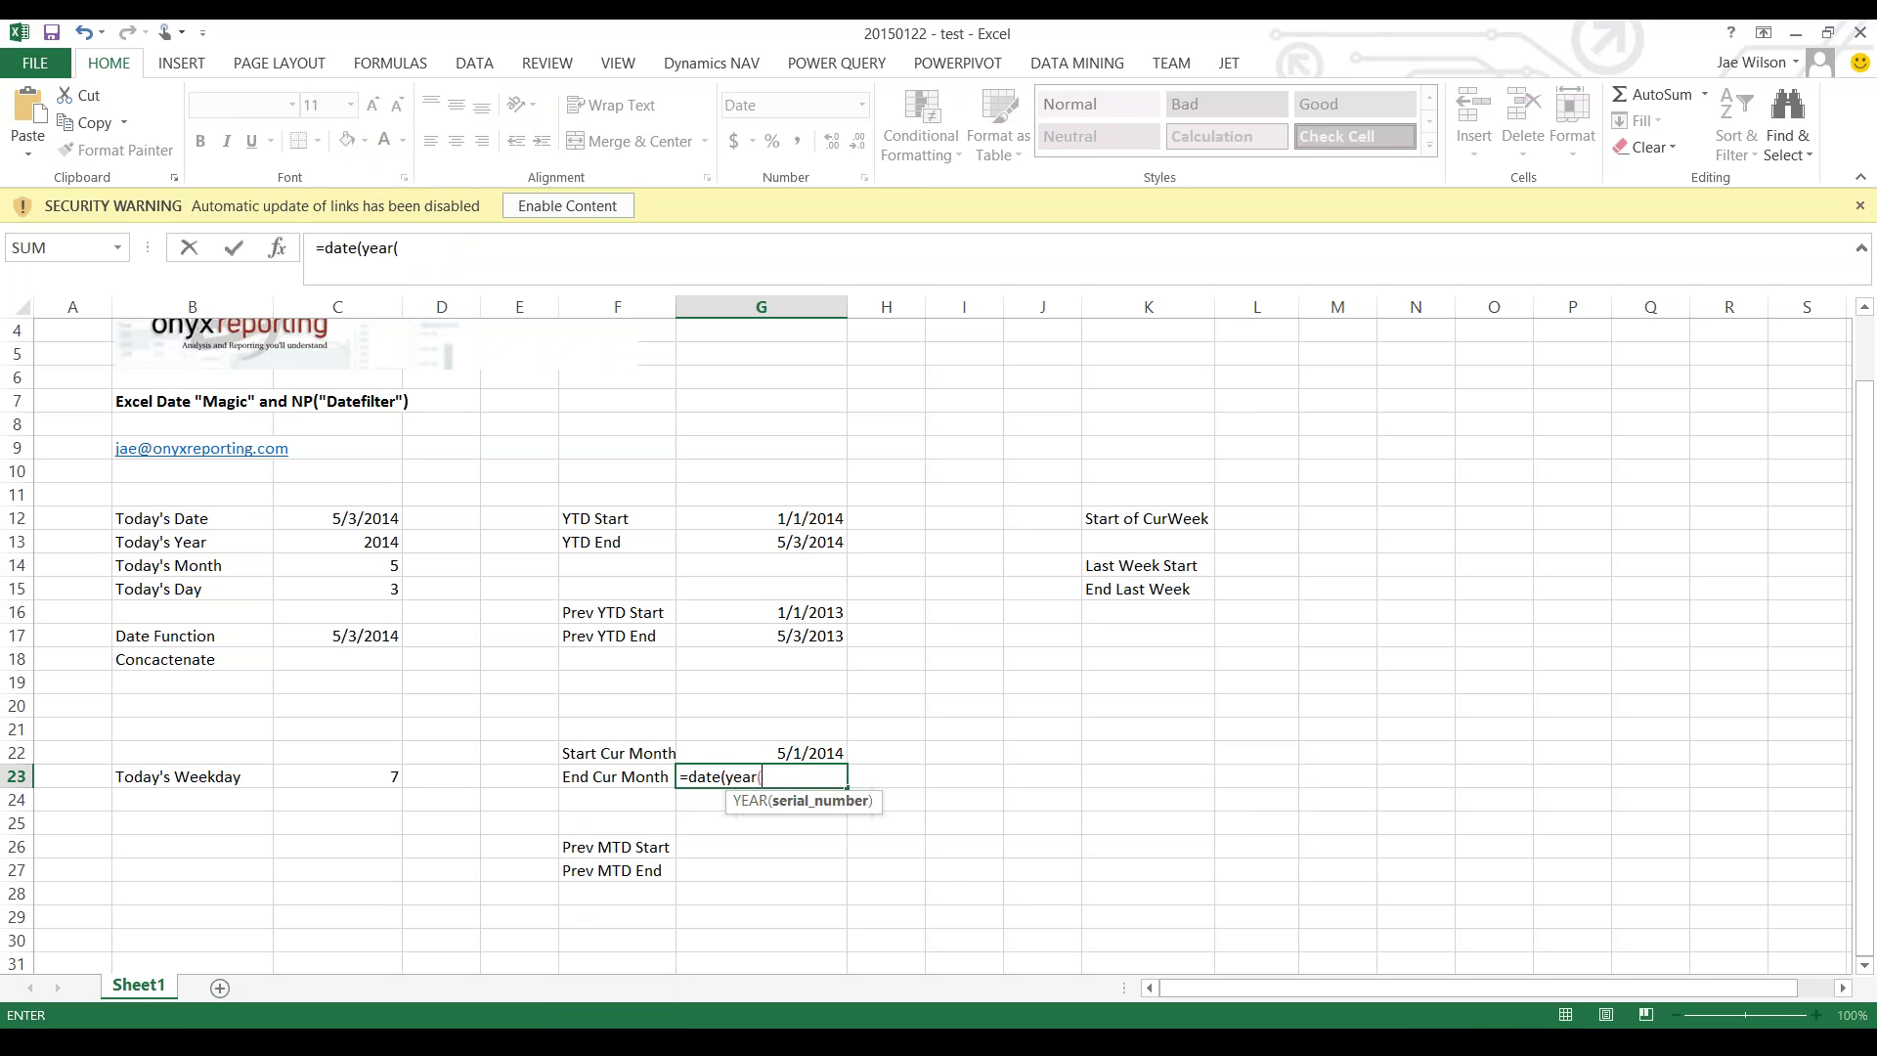
pyautogui.click(337, 518)
pyautogui.write('), m')
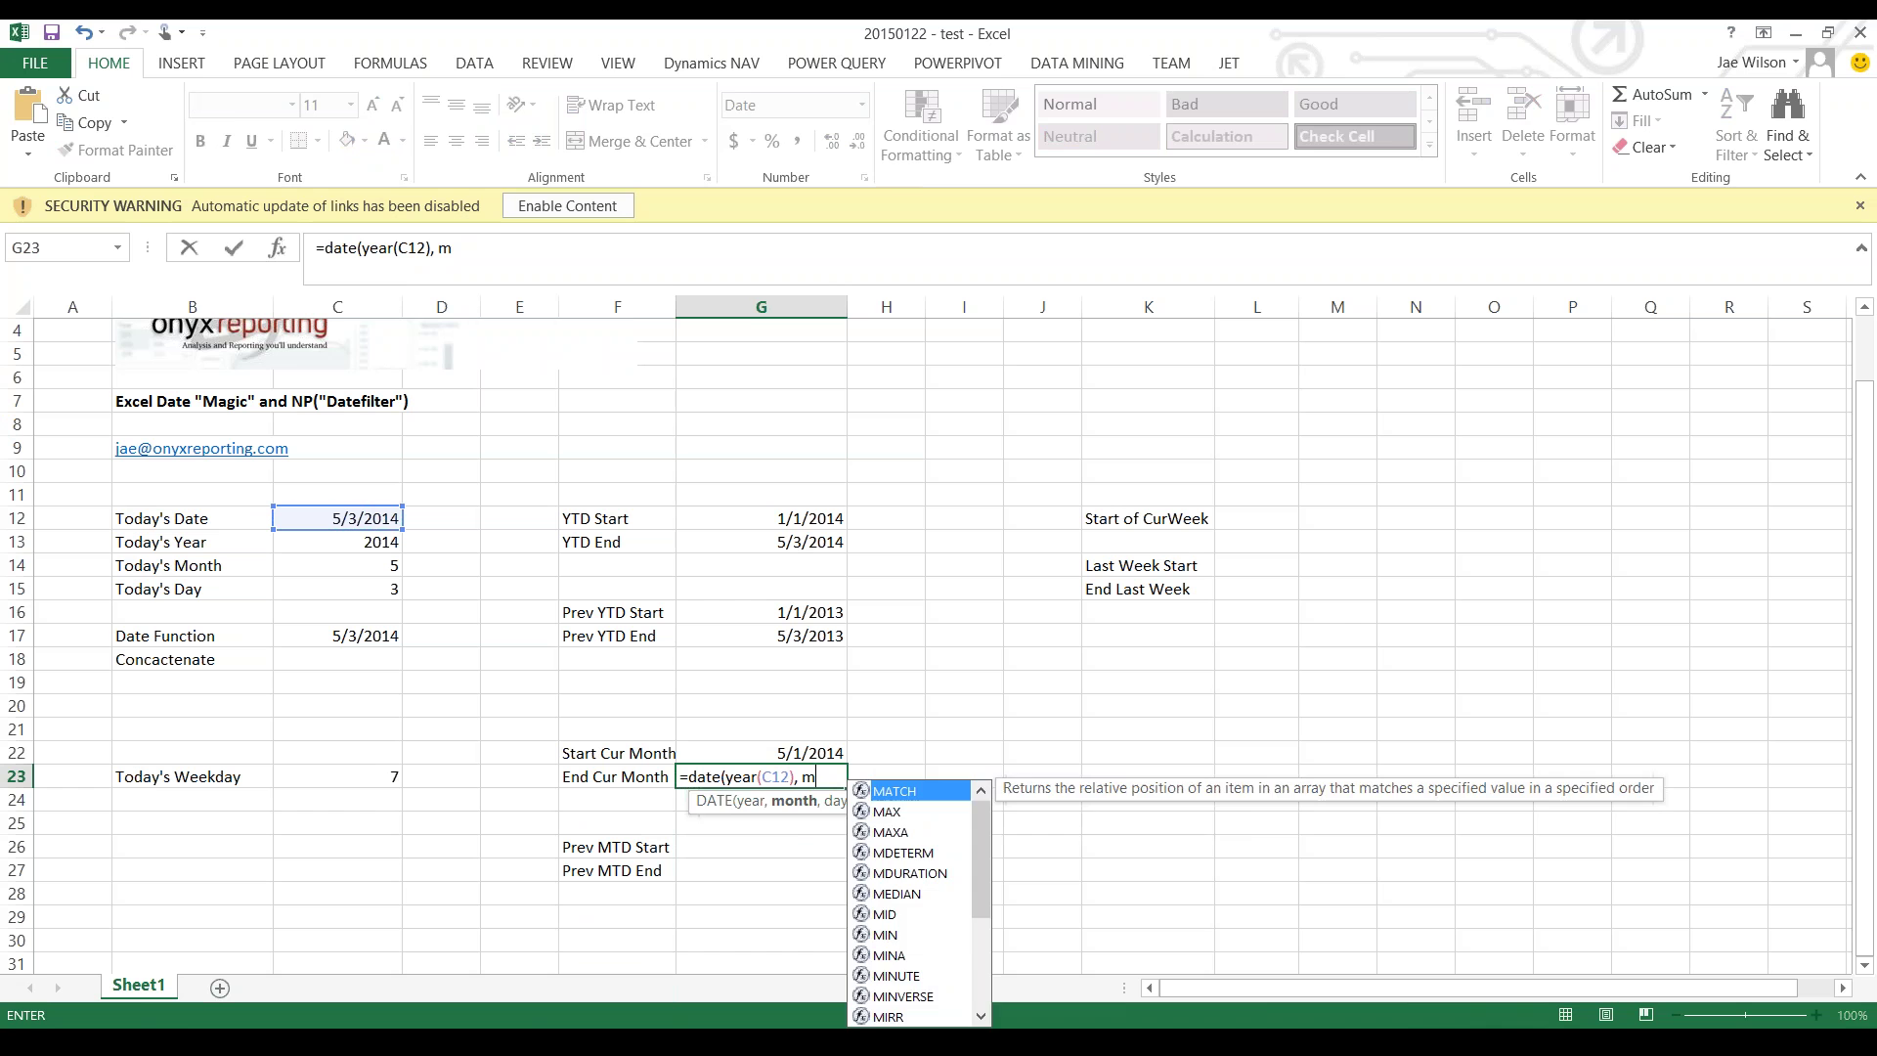
pyautogui.write('onth(')
pyautogui.click(336, 518)
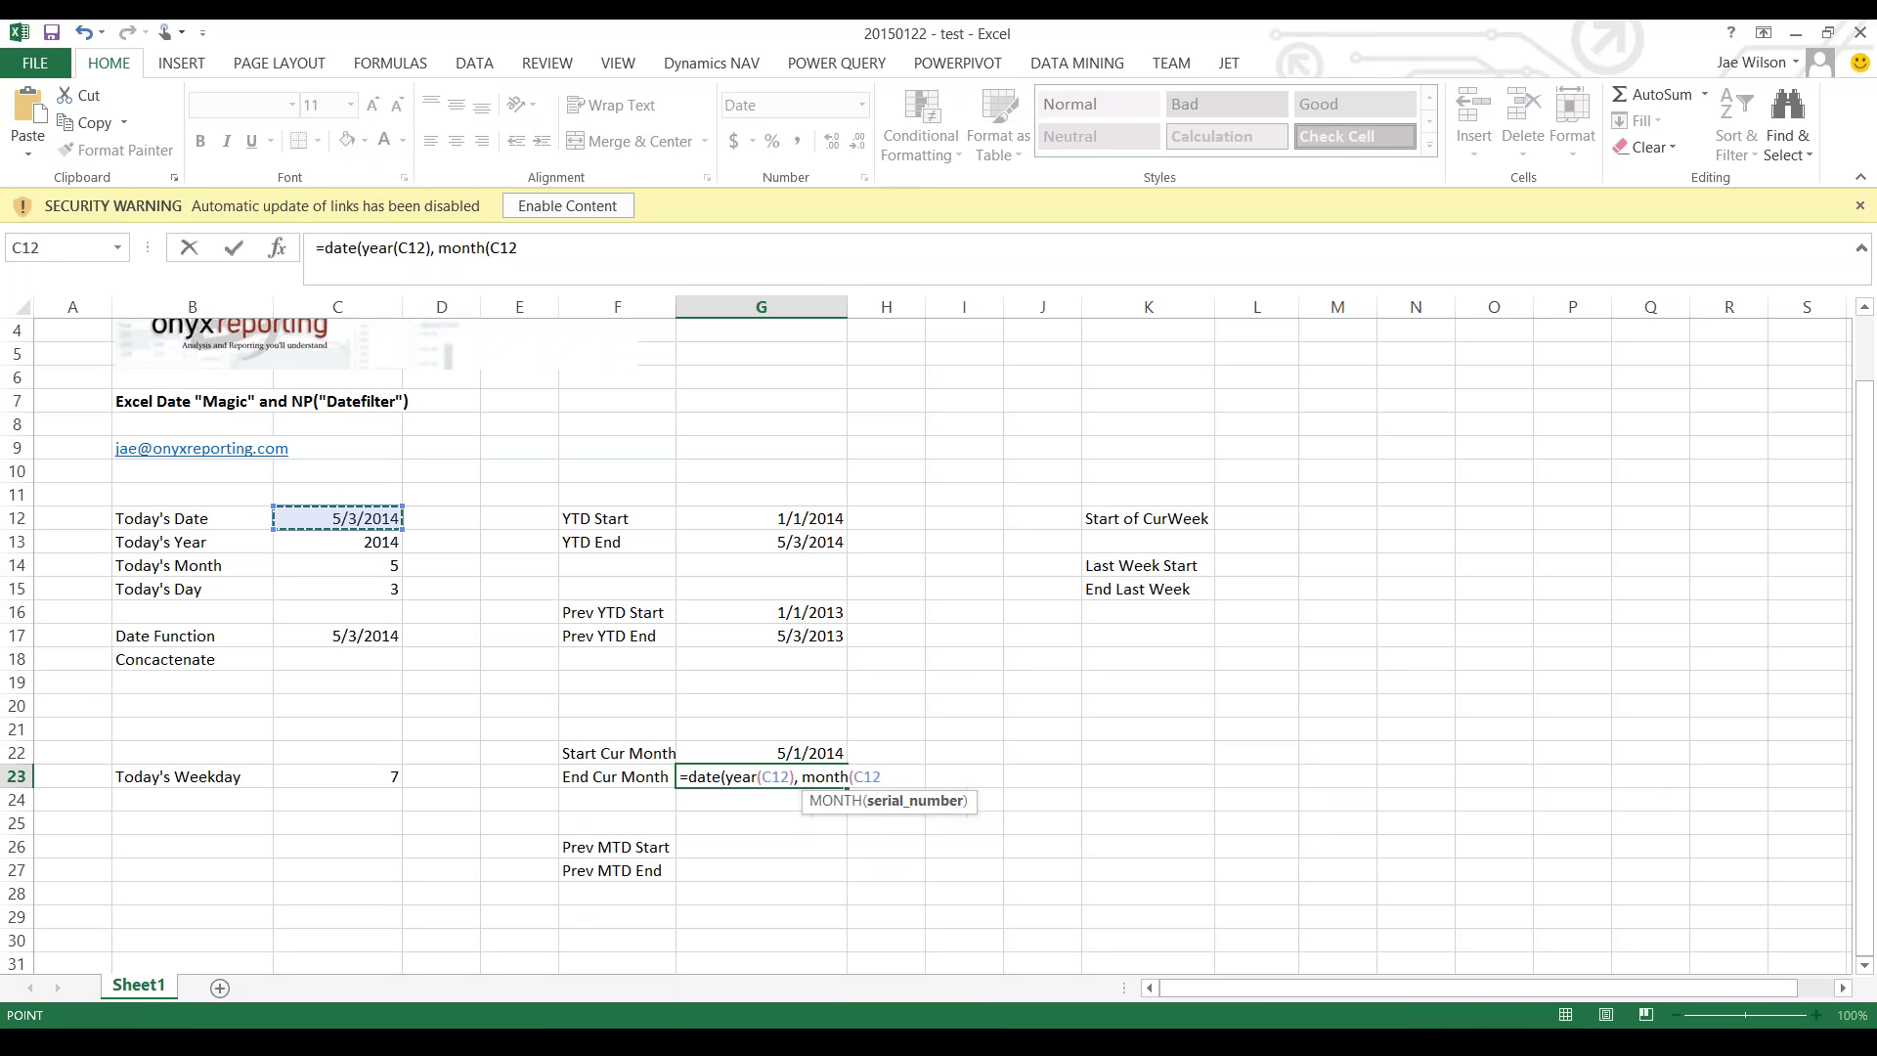
pyautogui.write('),')
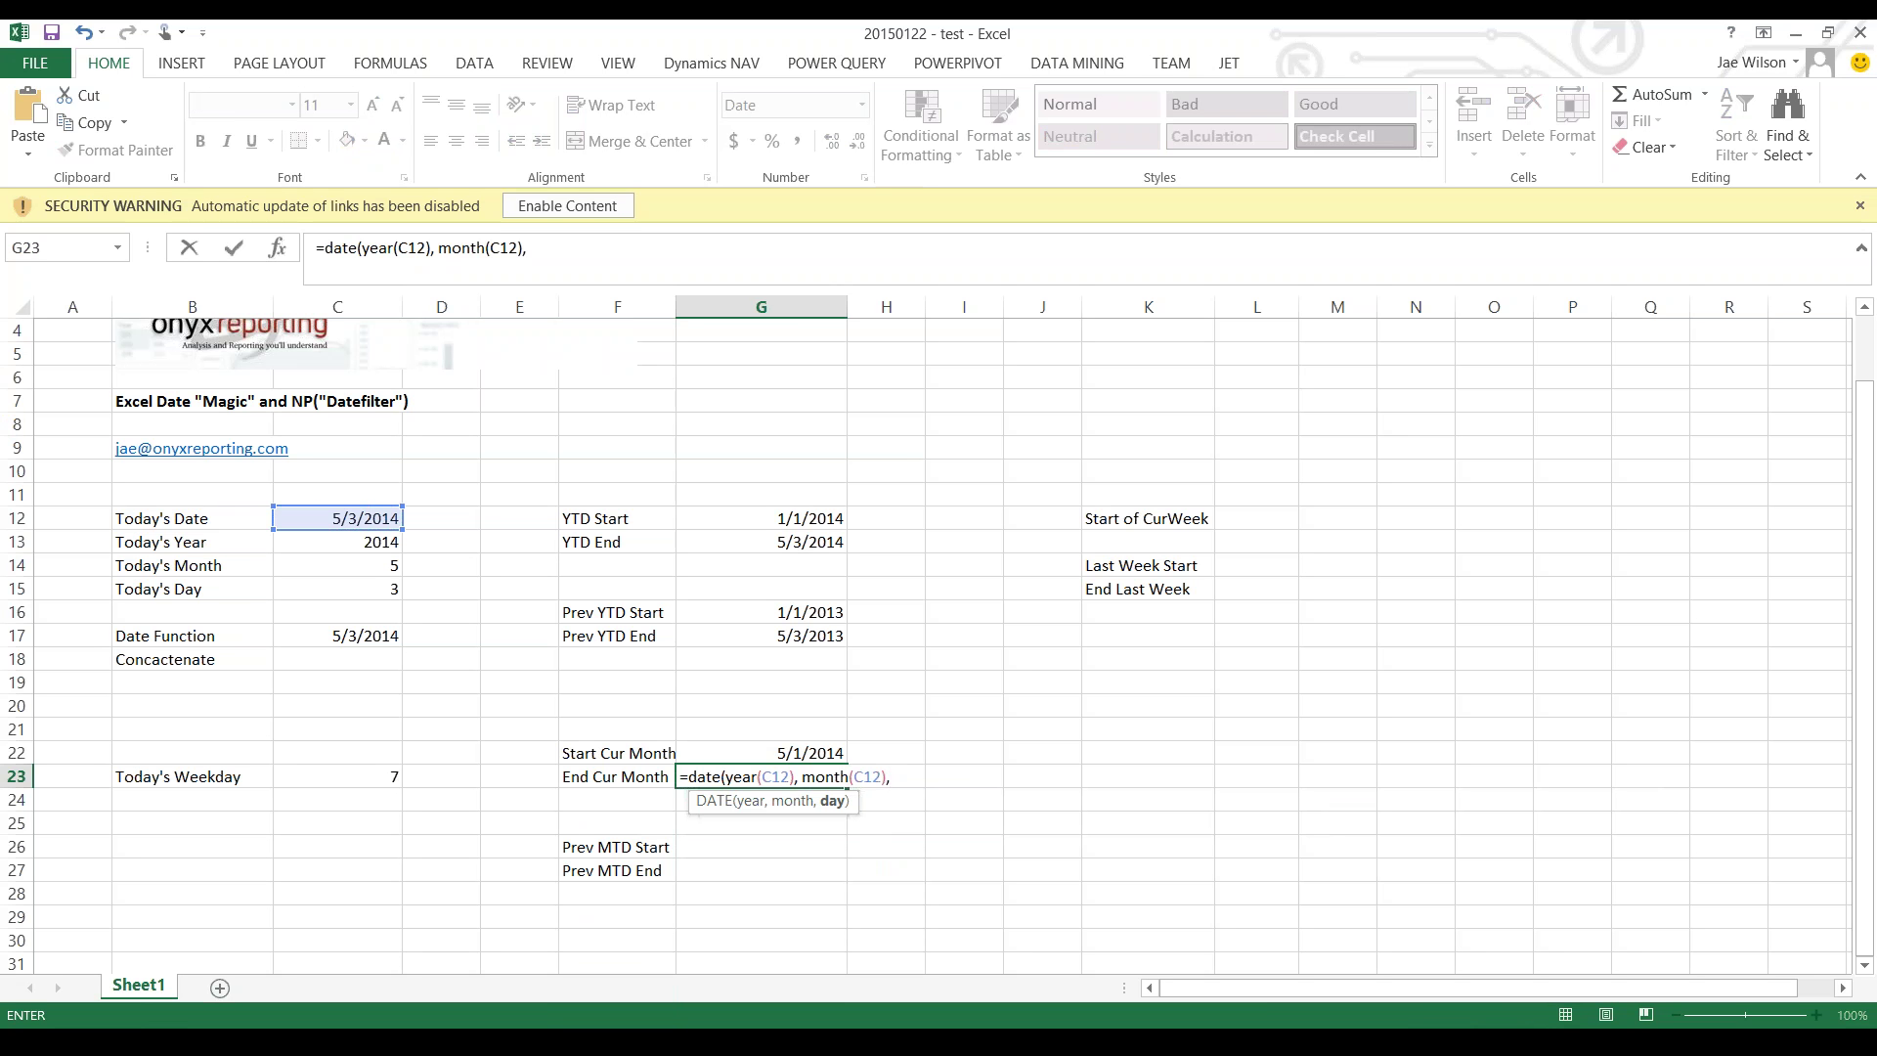
pyautogui.press('BackSpace')
pyautogui.write('+1,0')
pyautogui.press('BackSpace')
pyautogui.write('1')
pyautogui.press('Return')
pyautogui.press('Return')
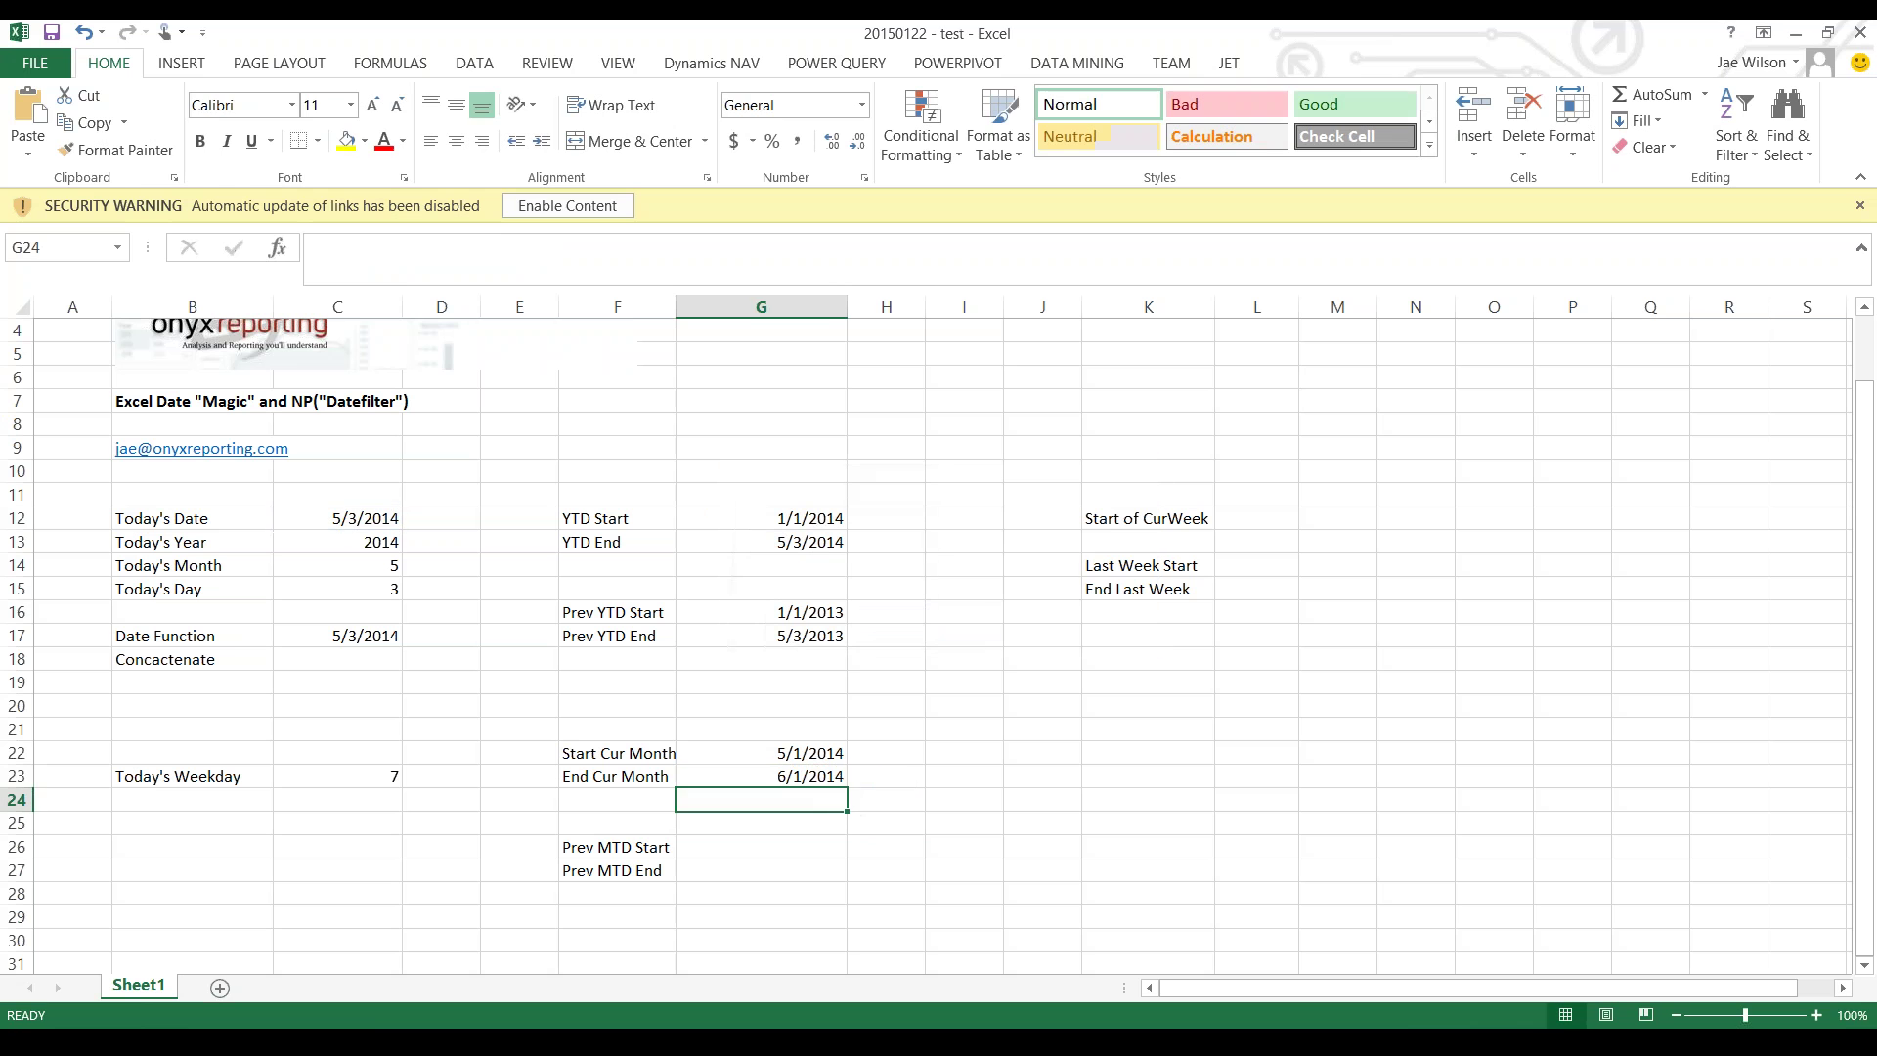
# - Subtract one day in G23 by extending the formula to =DATE(YEAR(C12),MONTH(C12)+1,1)-1
pyautogui.press('F2')
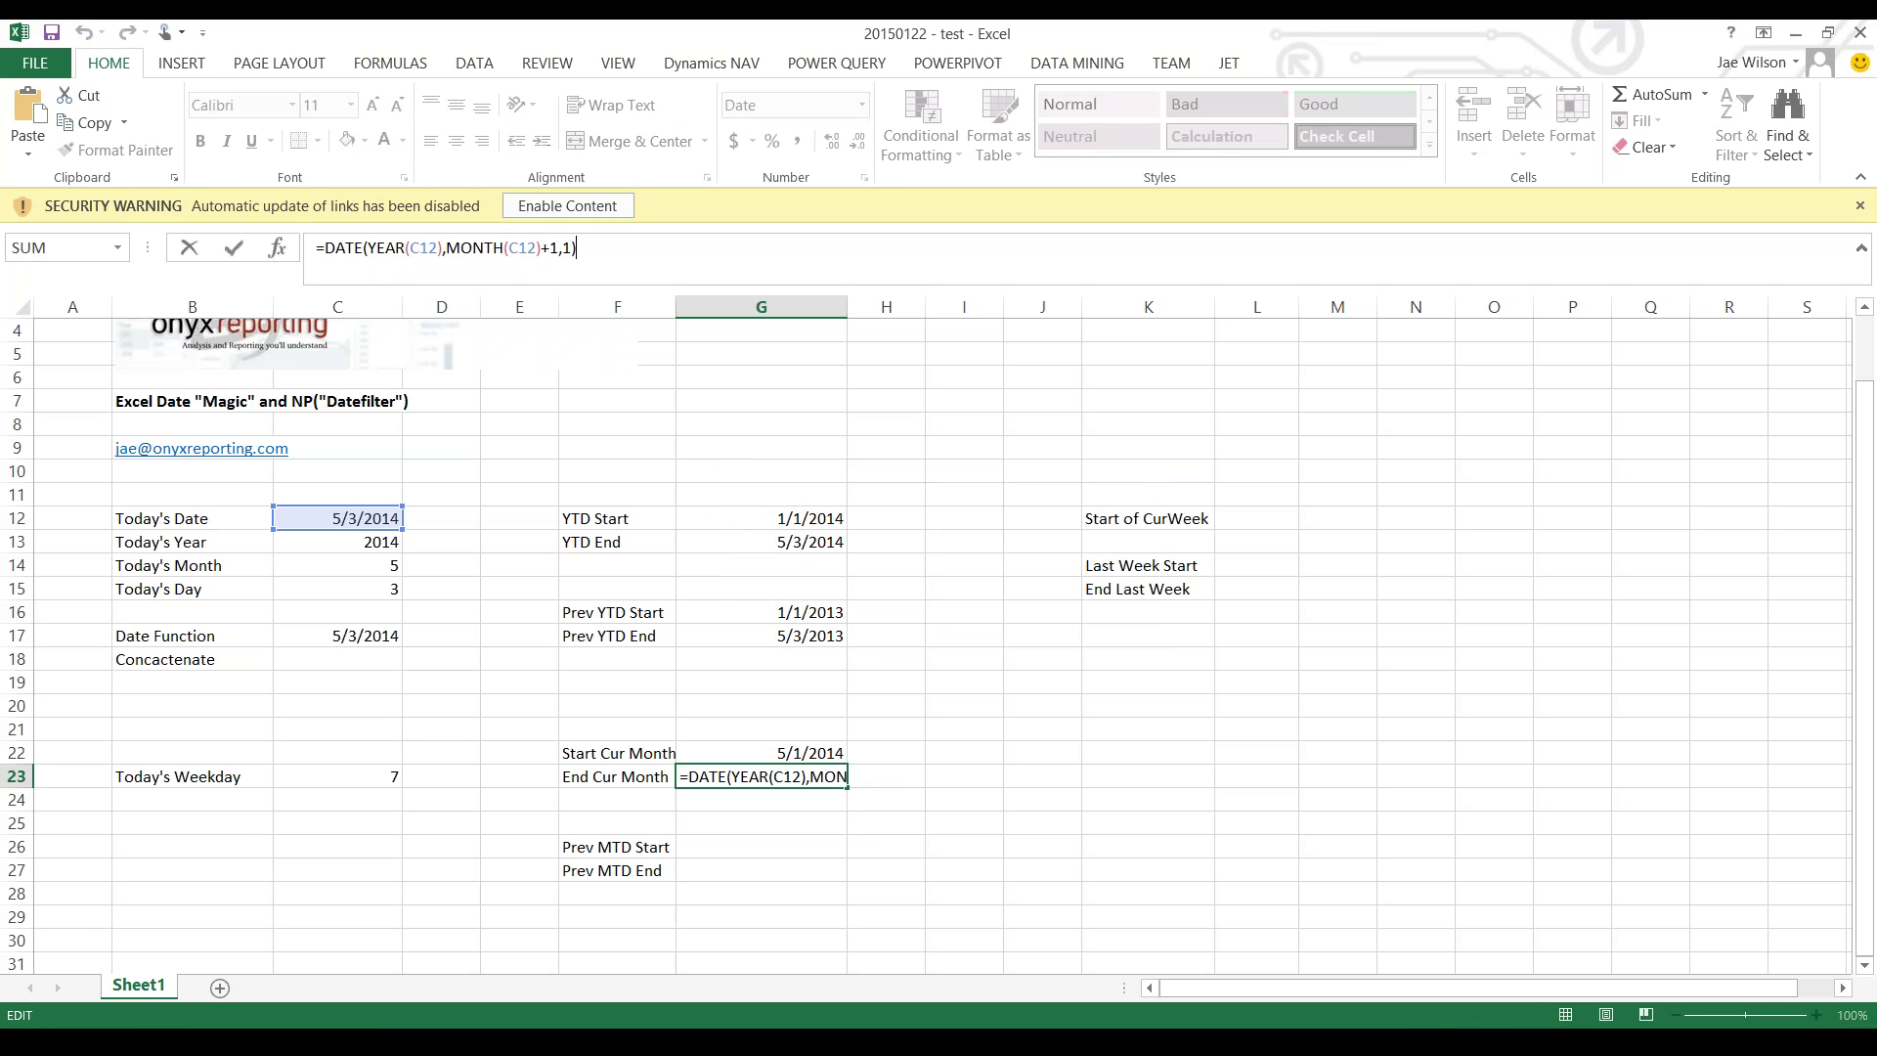
pyautogui.write('1')
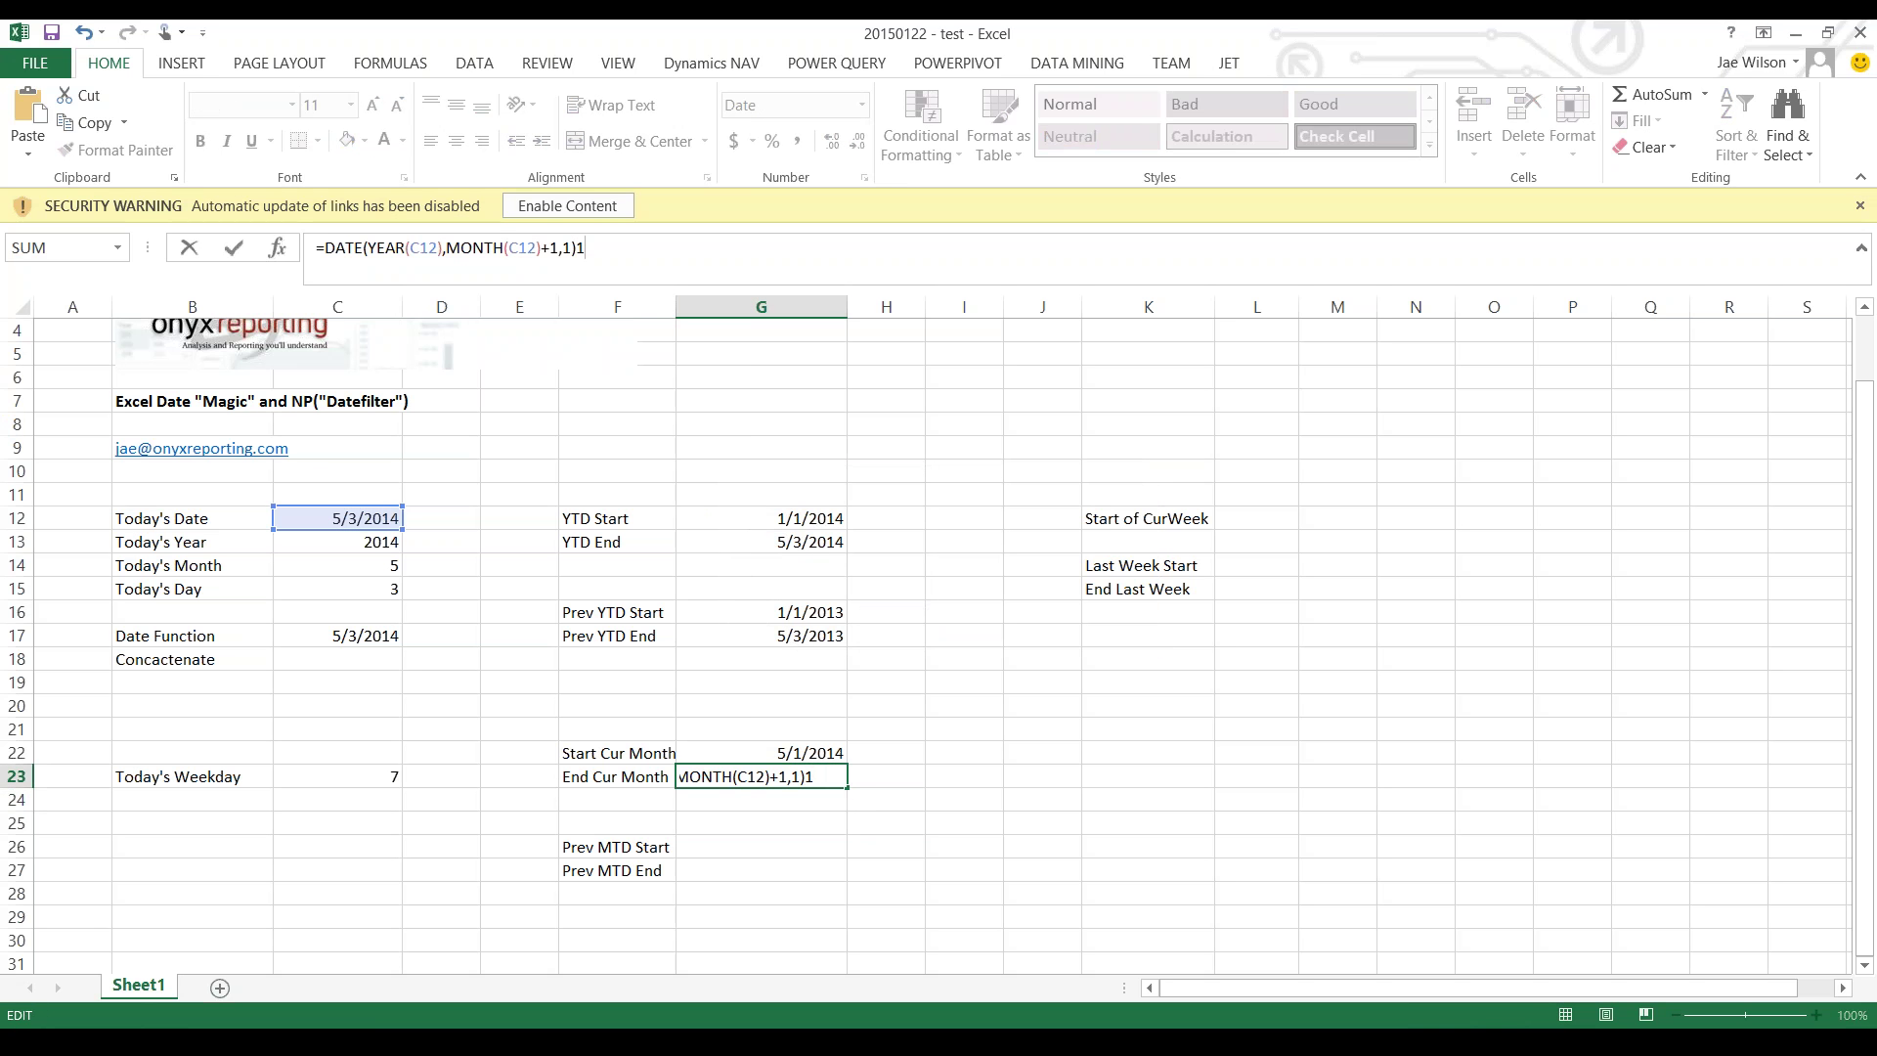
pyautogui.press('BackSpace')
pyautogui.write('-1')
pyautogui.press('Return')
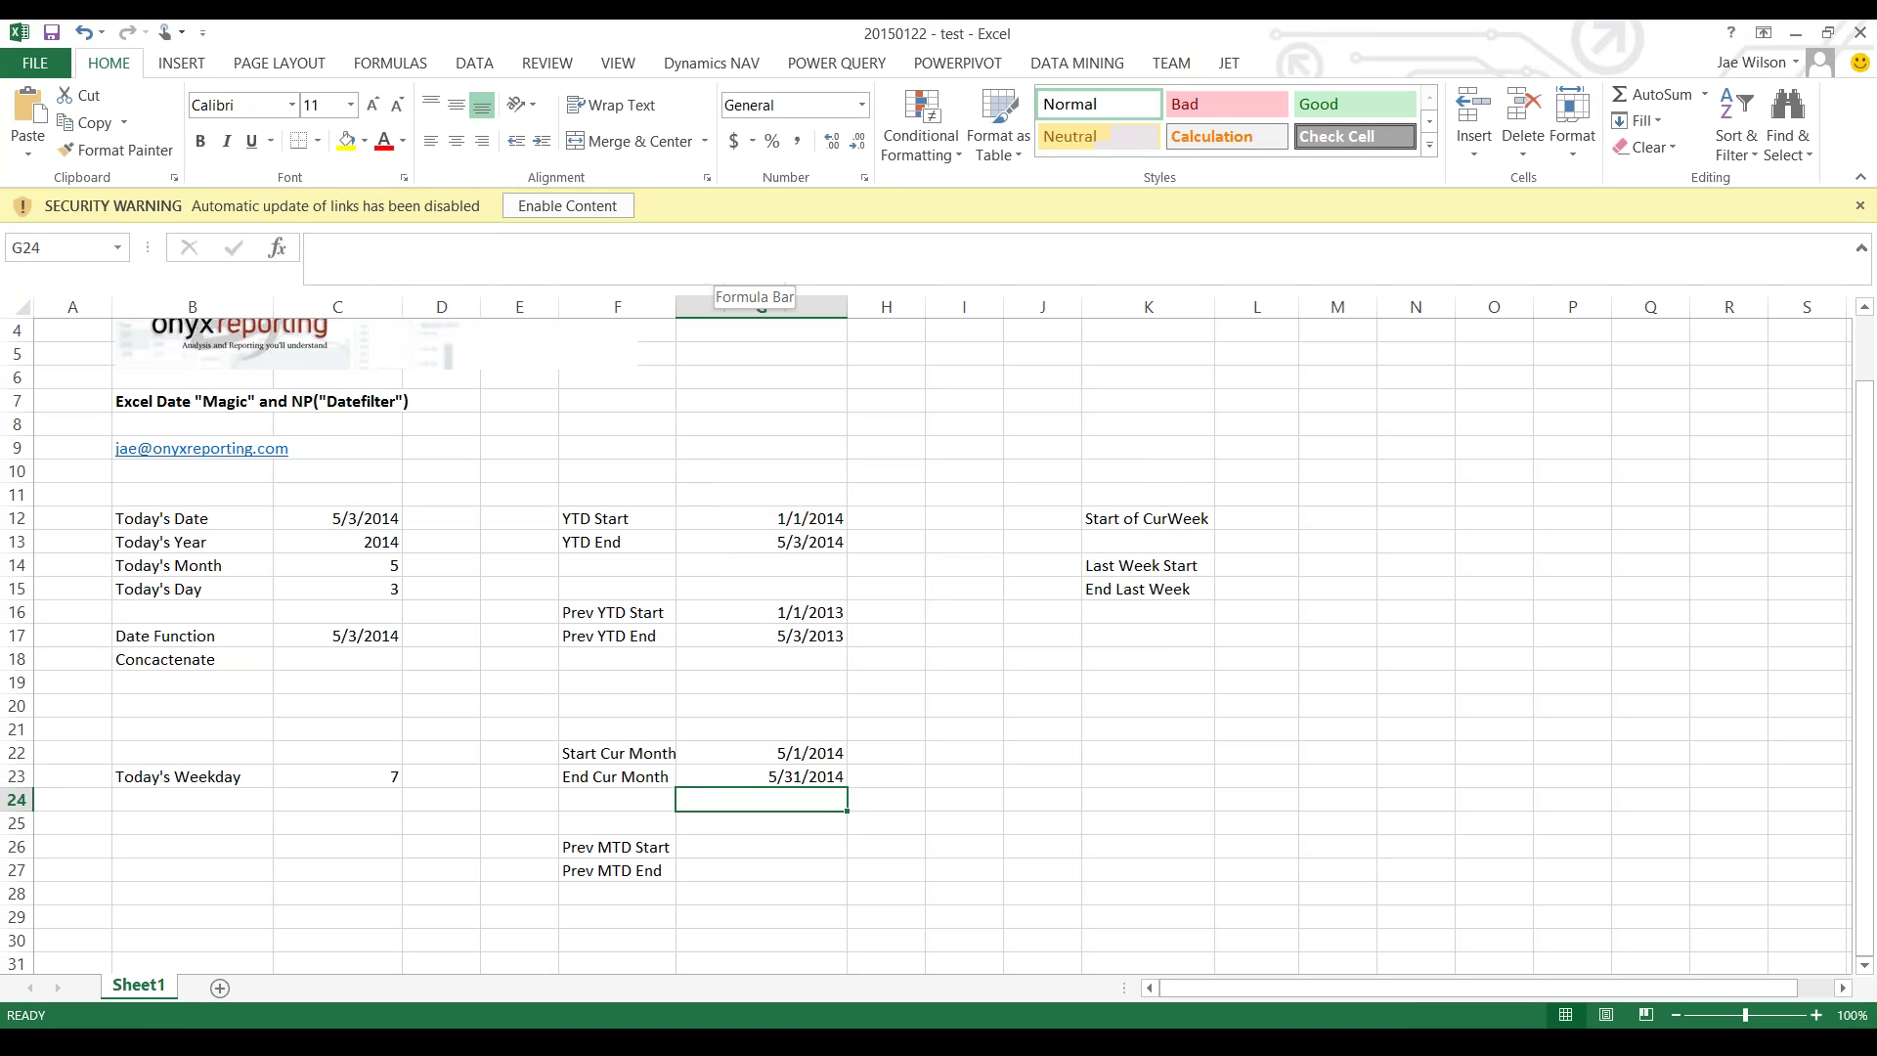
# - Rewrite the End Cur Month formula in G23 with day 0 as =DATE(YEAR(C12),MONTH(C12)+1,0)
pyautogui.press('Up')
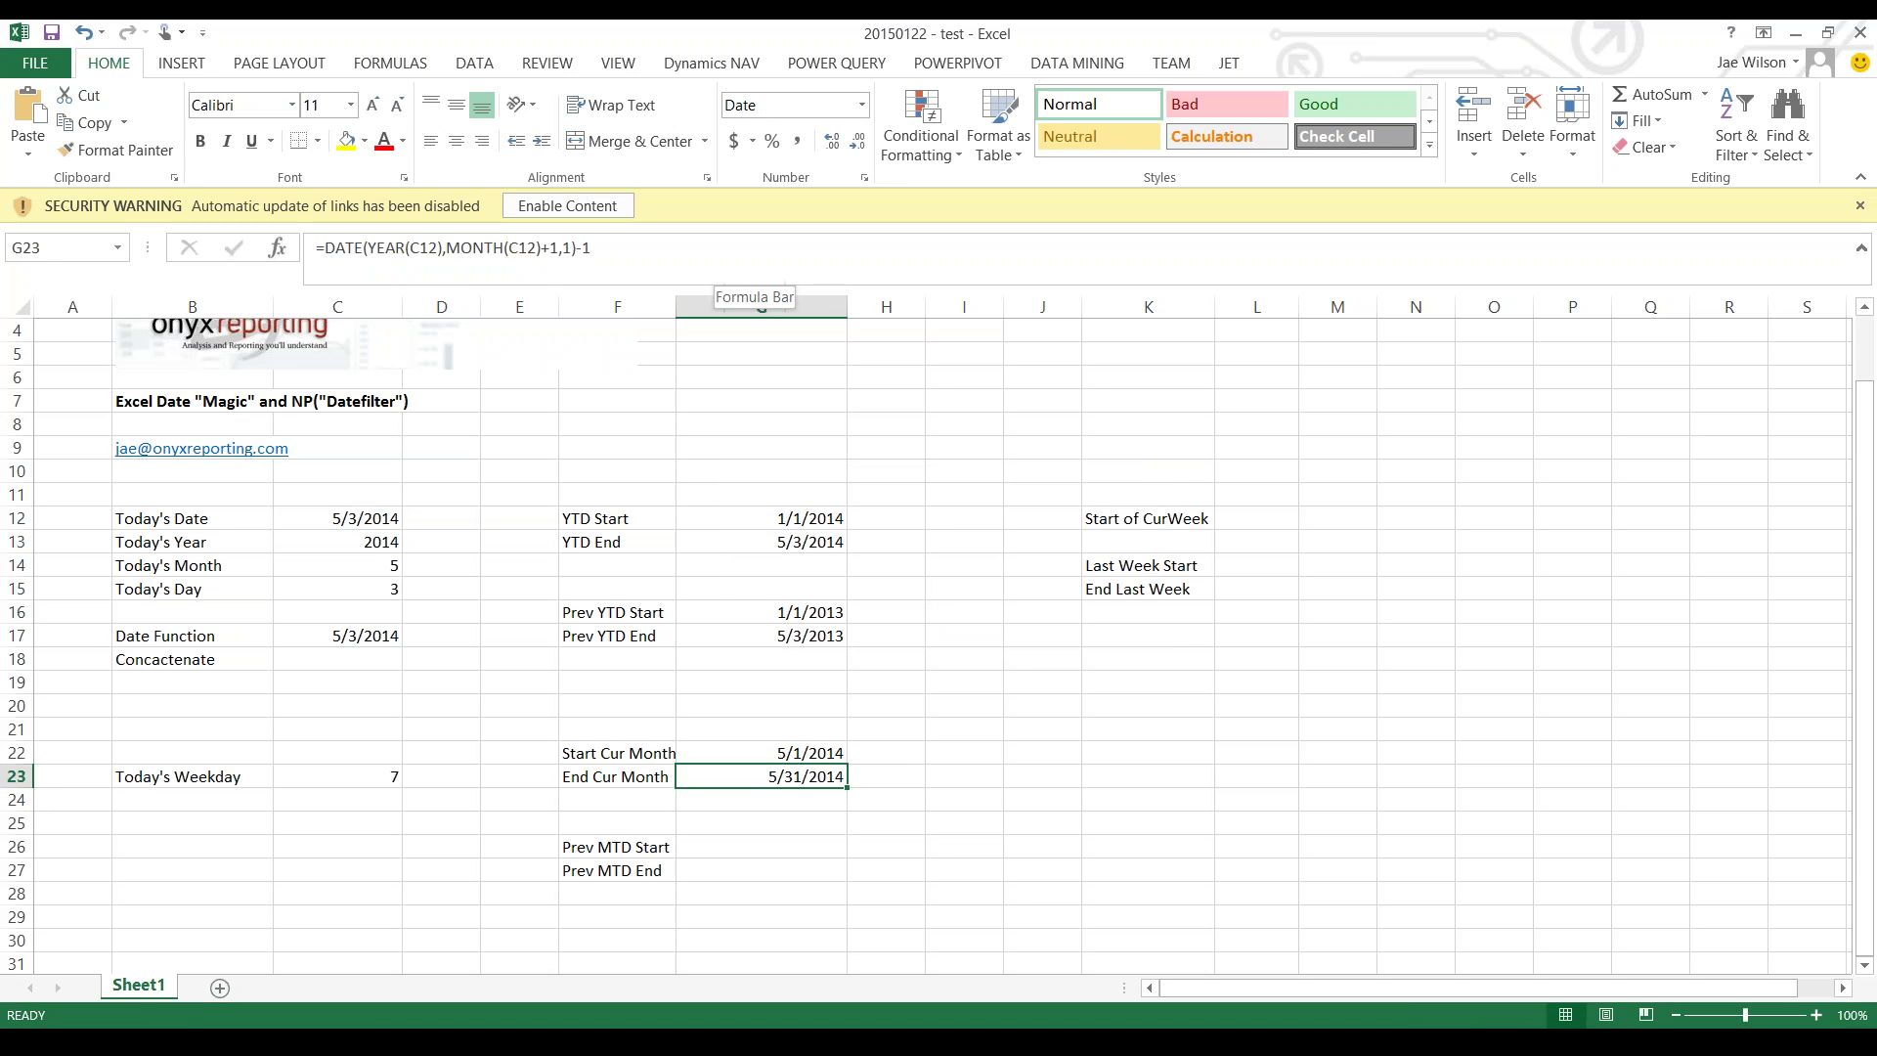
pyautogui.click(571, 247)
pyautogui.press('Delete')
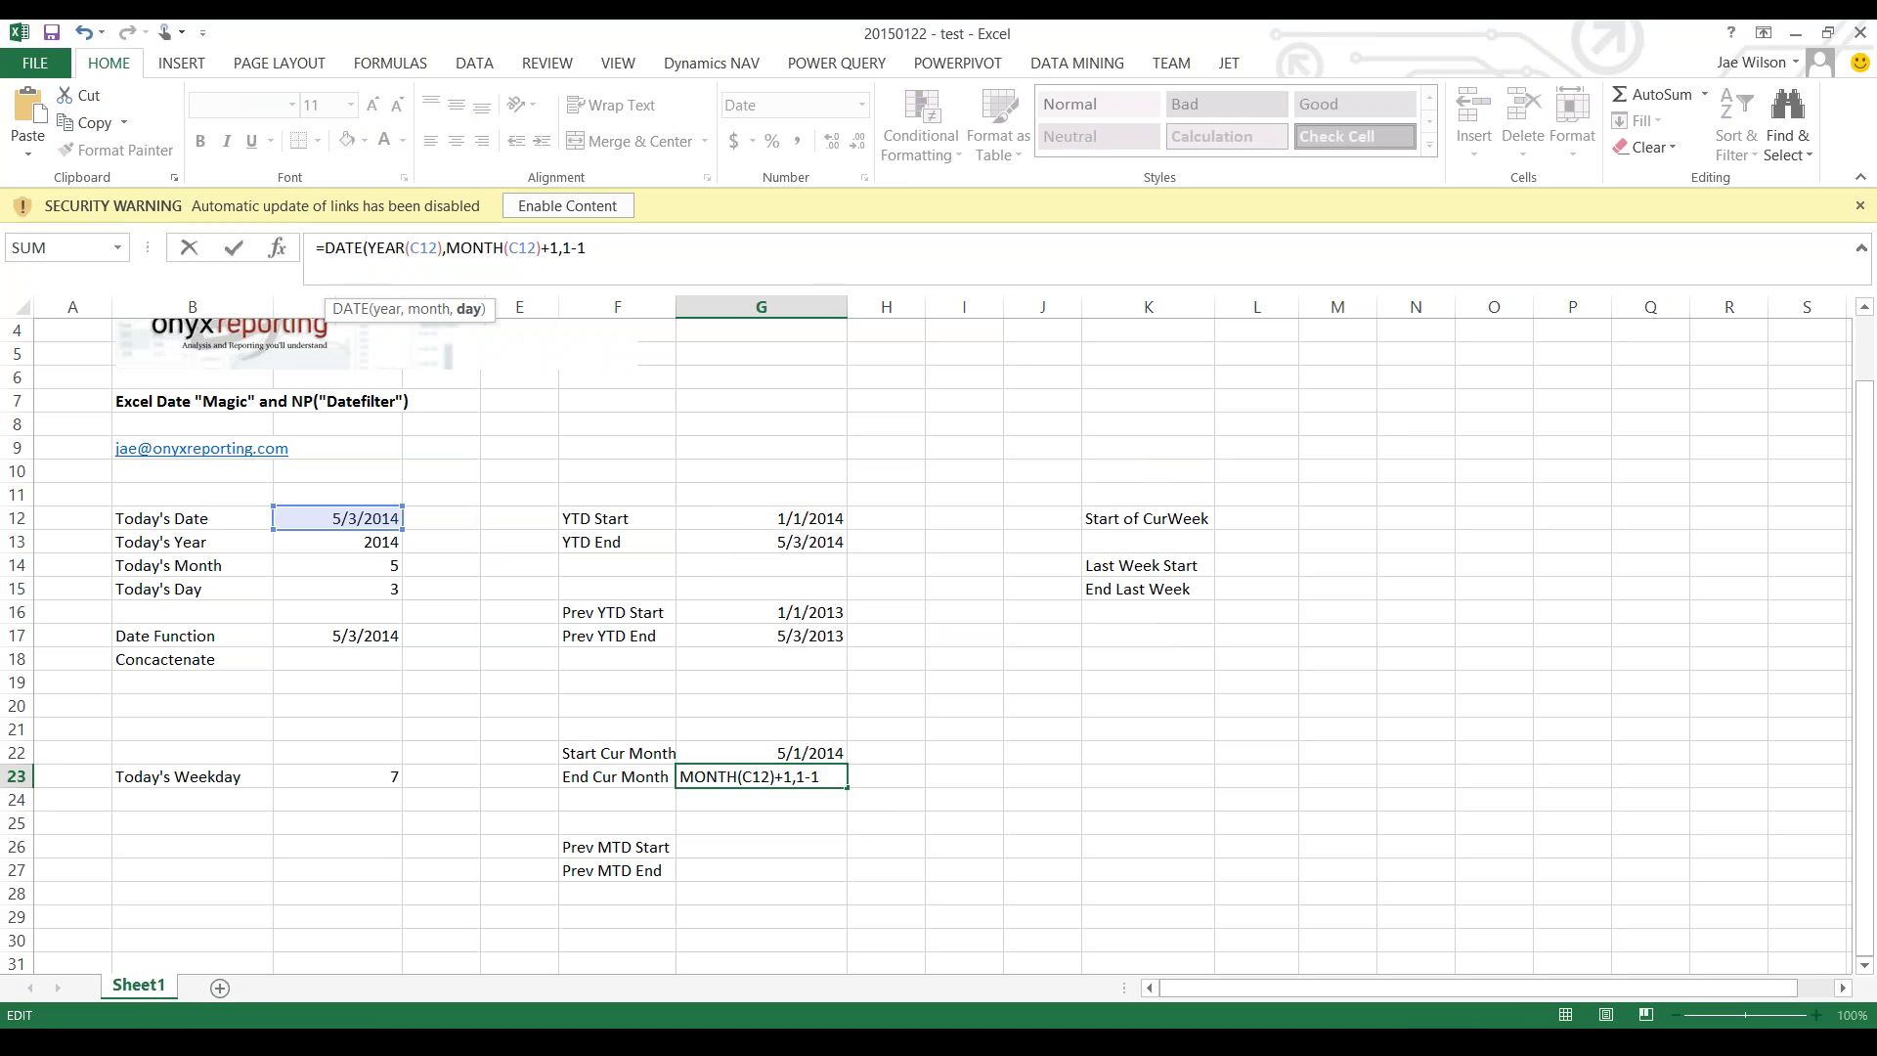
pyautogui.hotkey('shift', 'Left')
pyautogui.hotkey('shift', 'Right')
pyautogui.hotkey('shift', 'Right')
pyautogui.write('0)')
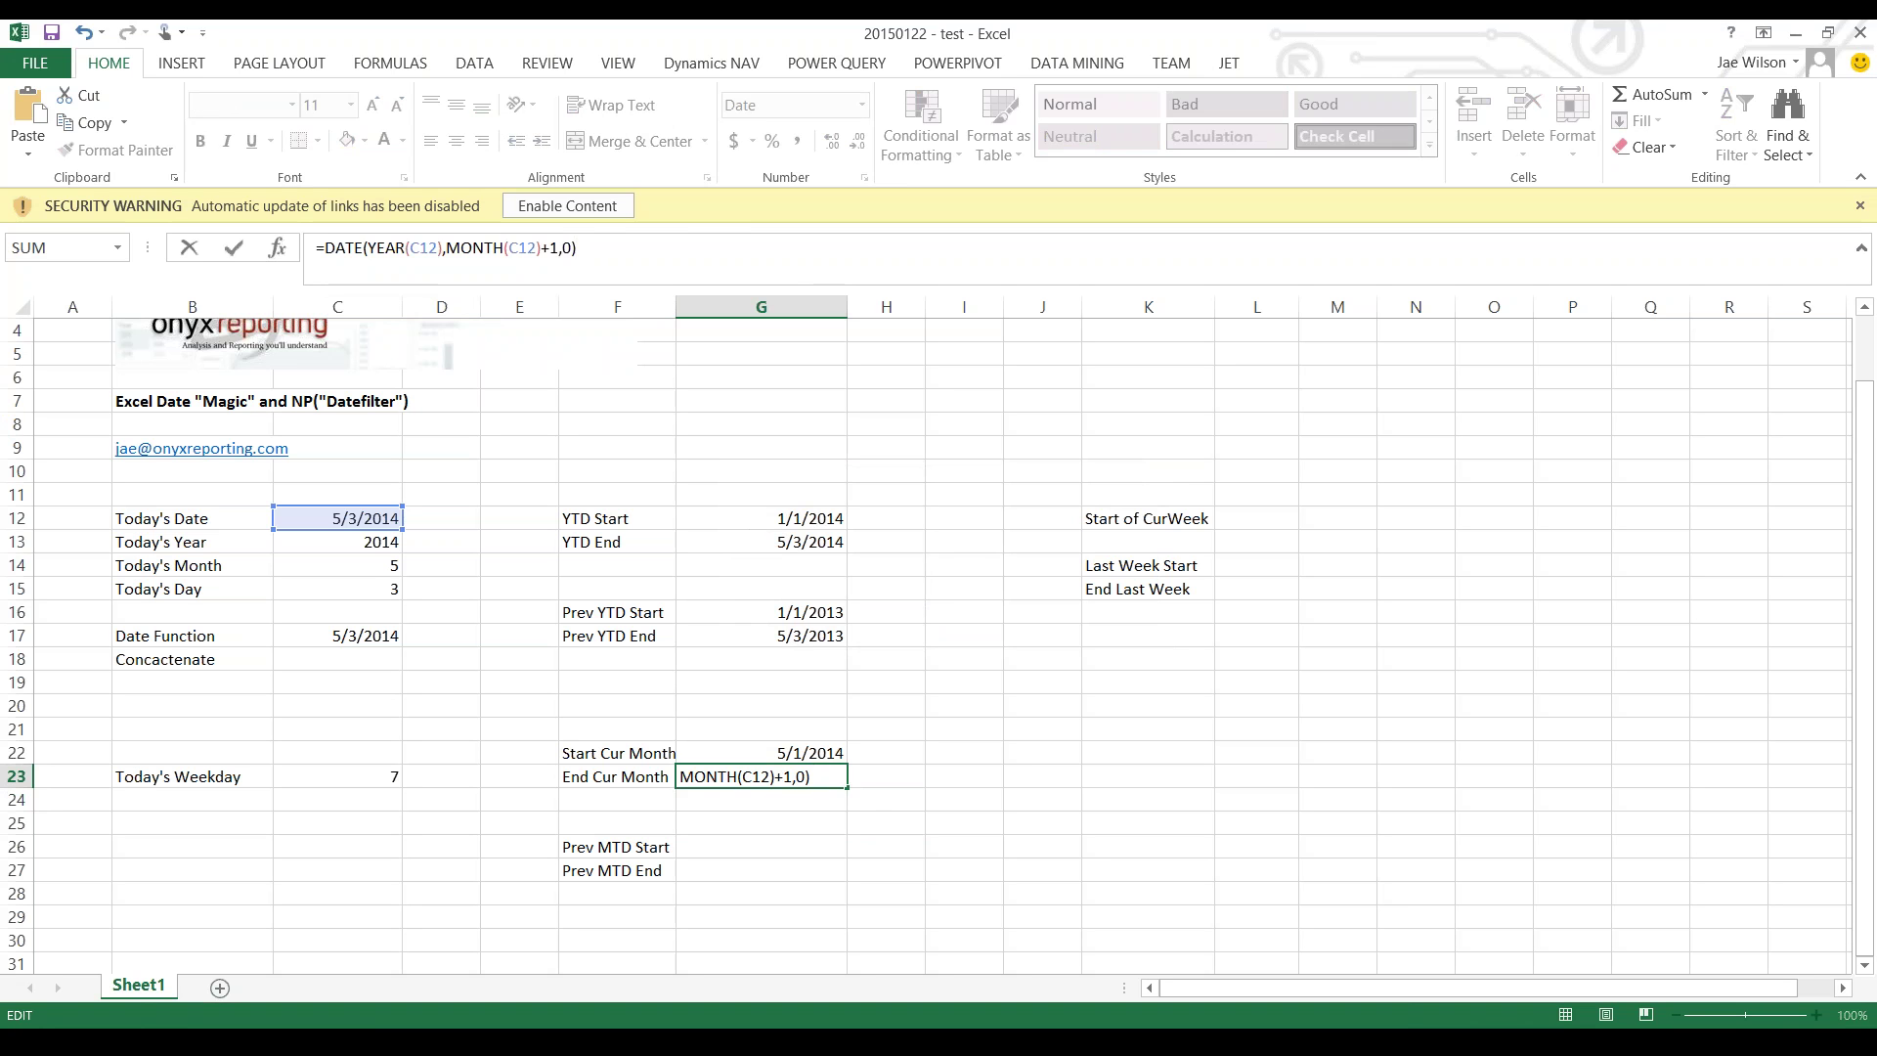
pyautogui.press('Return')
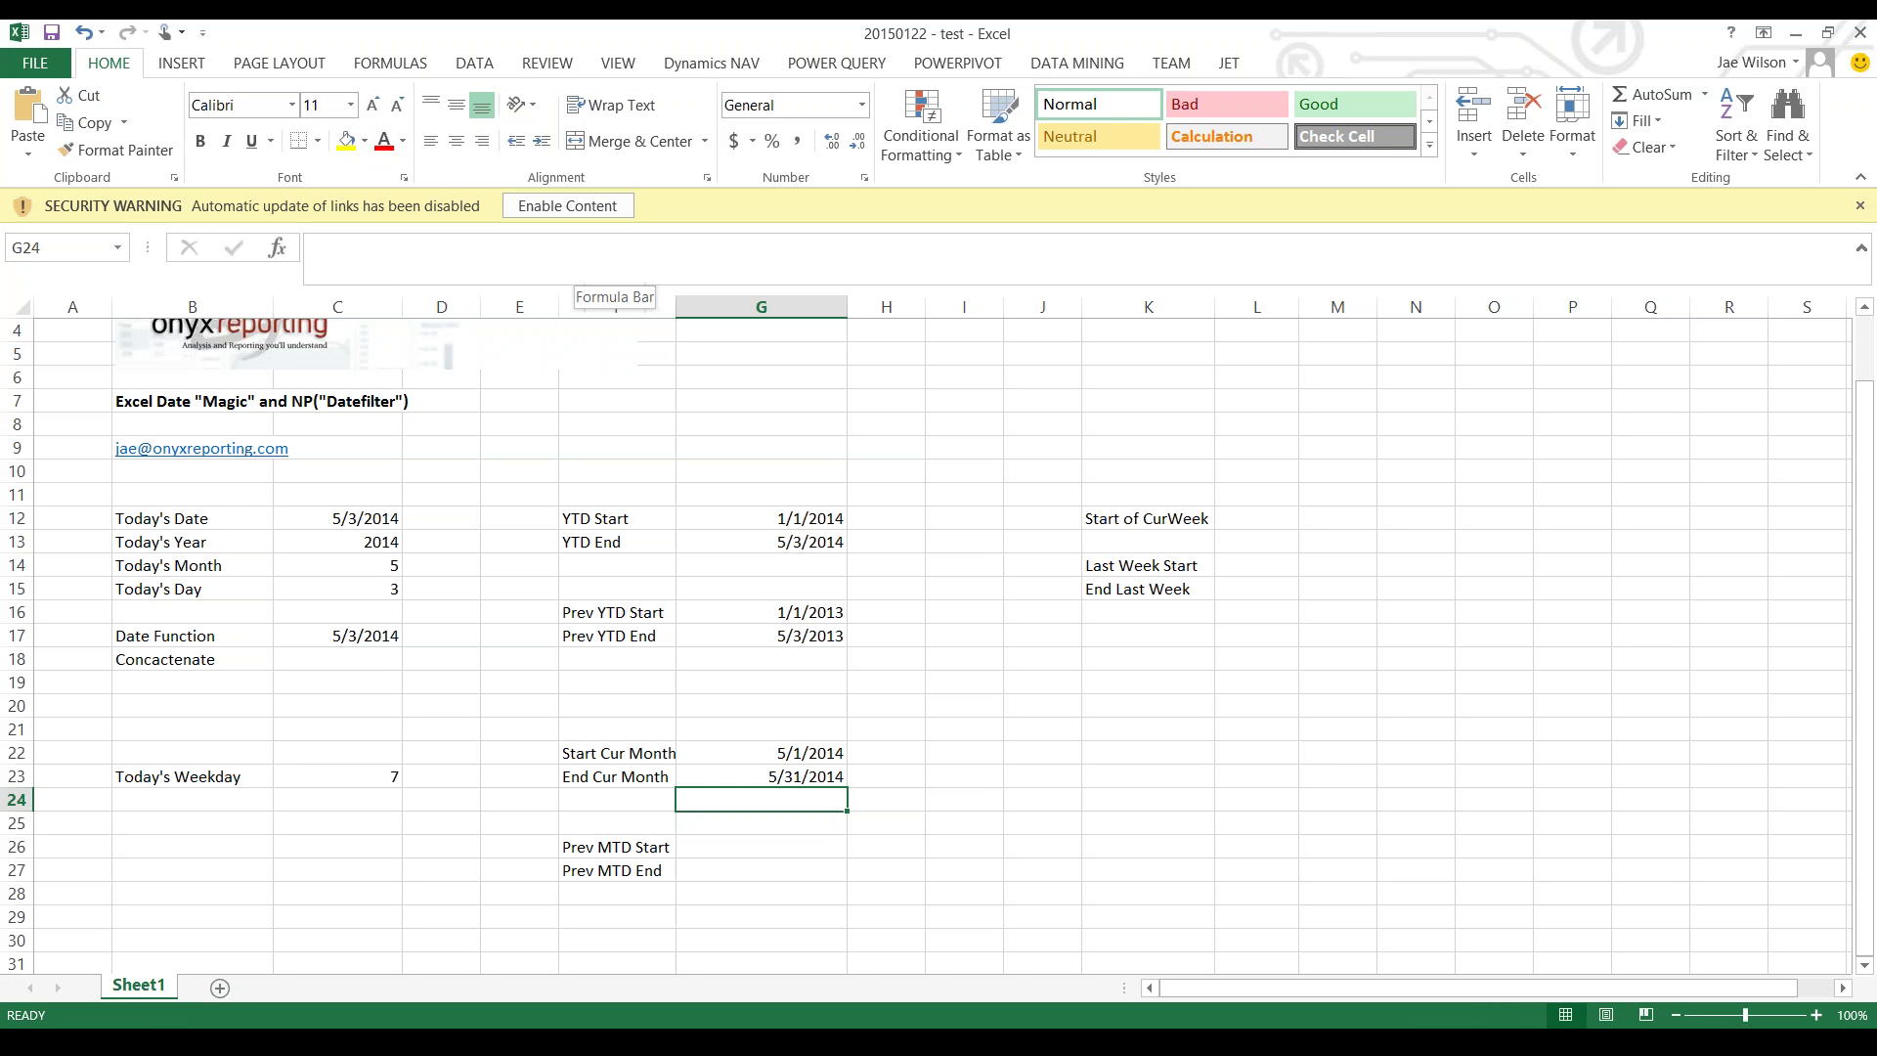
# - Replace "MTD" with "Month End" in the F27 label, making it "Prev Month End End"
pyautogui.press('Down')
pyautogui.press('Down')
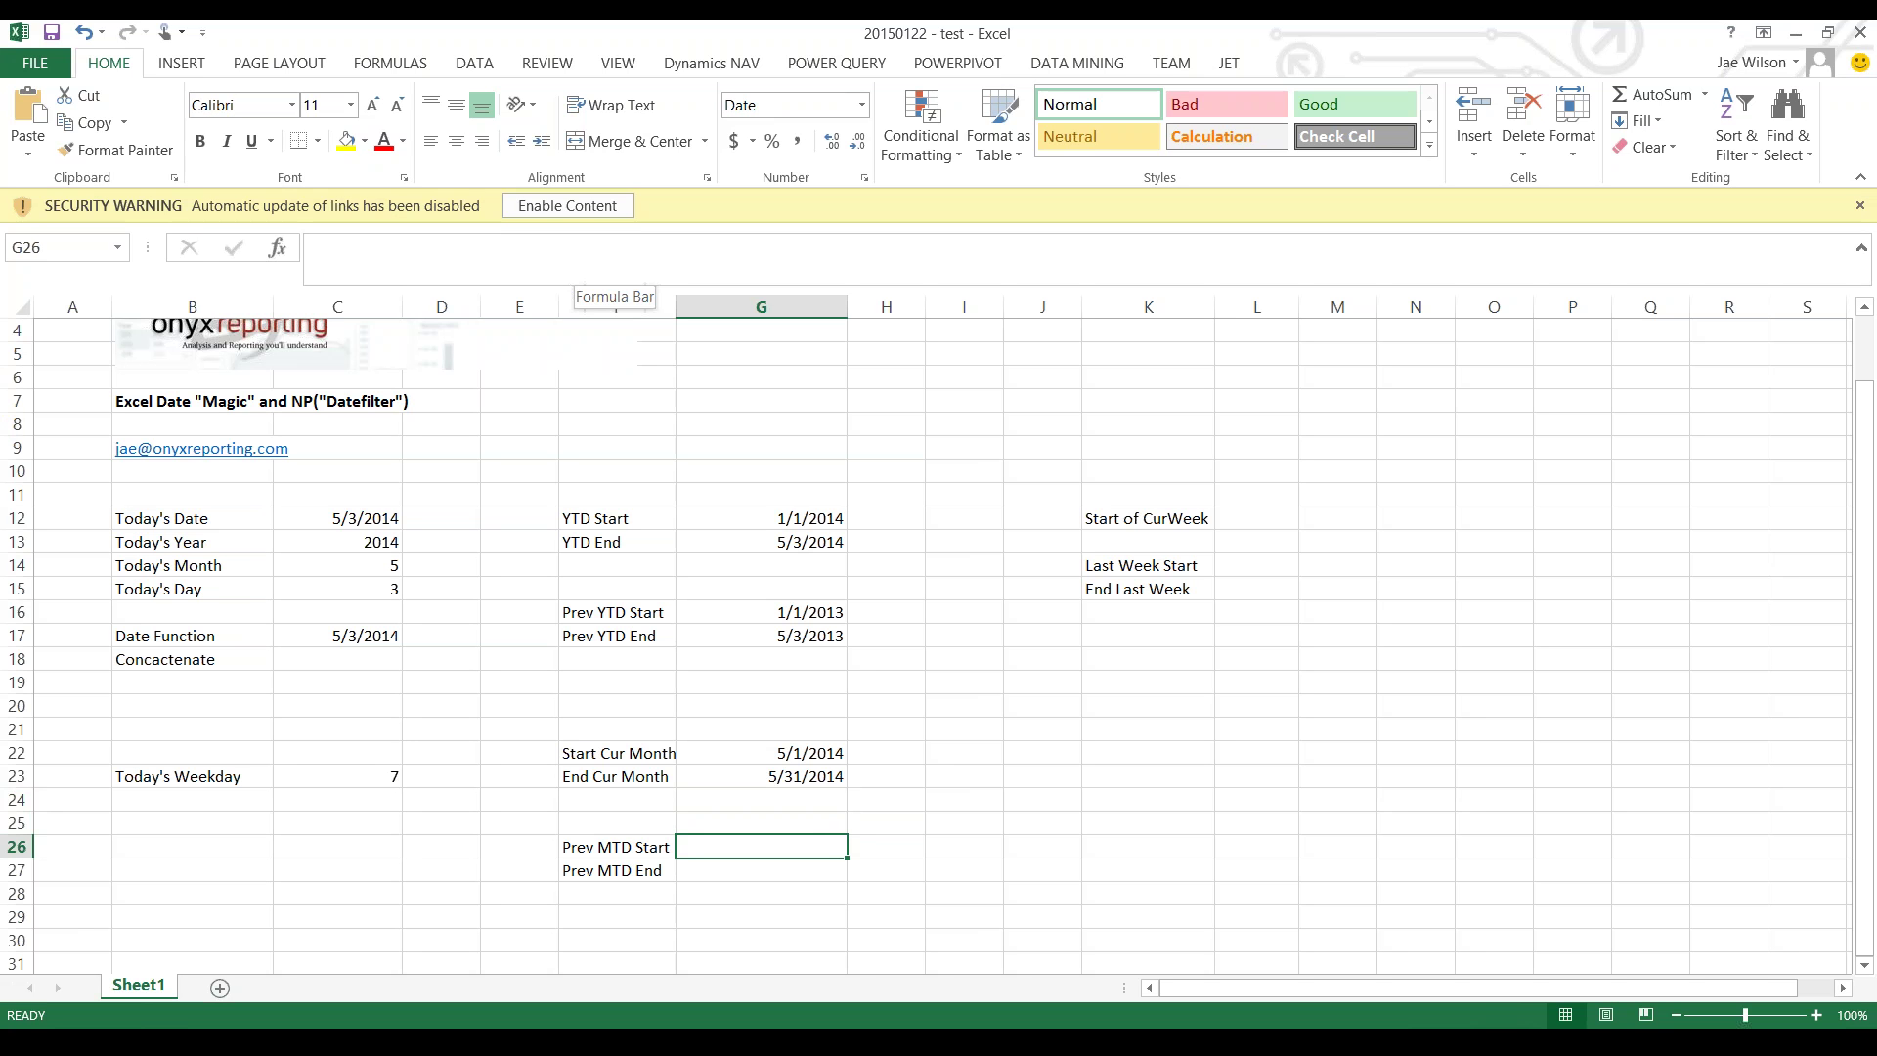
pyautogui.press('Down')
pyautogui.press('Left')
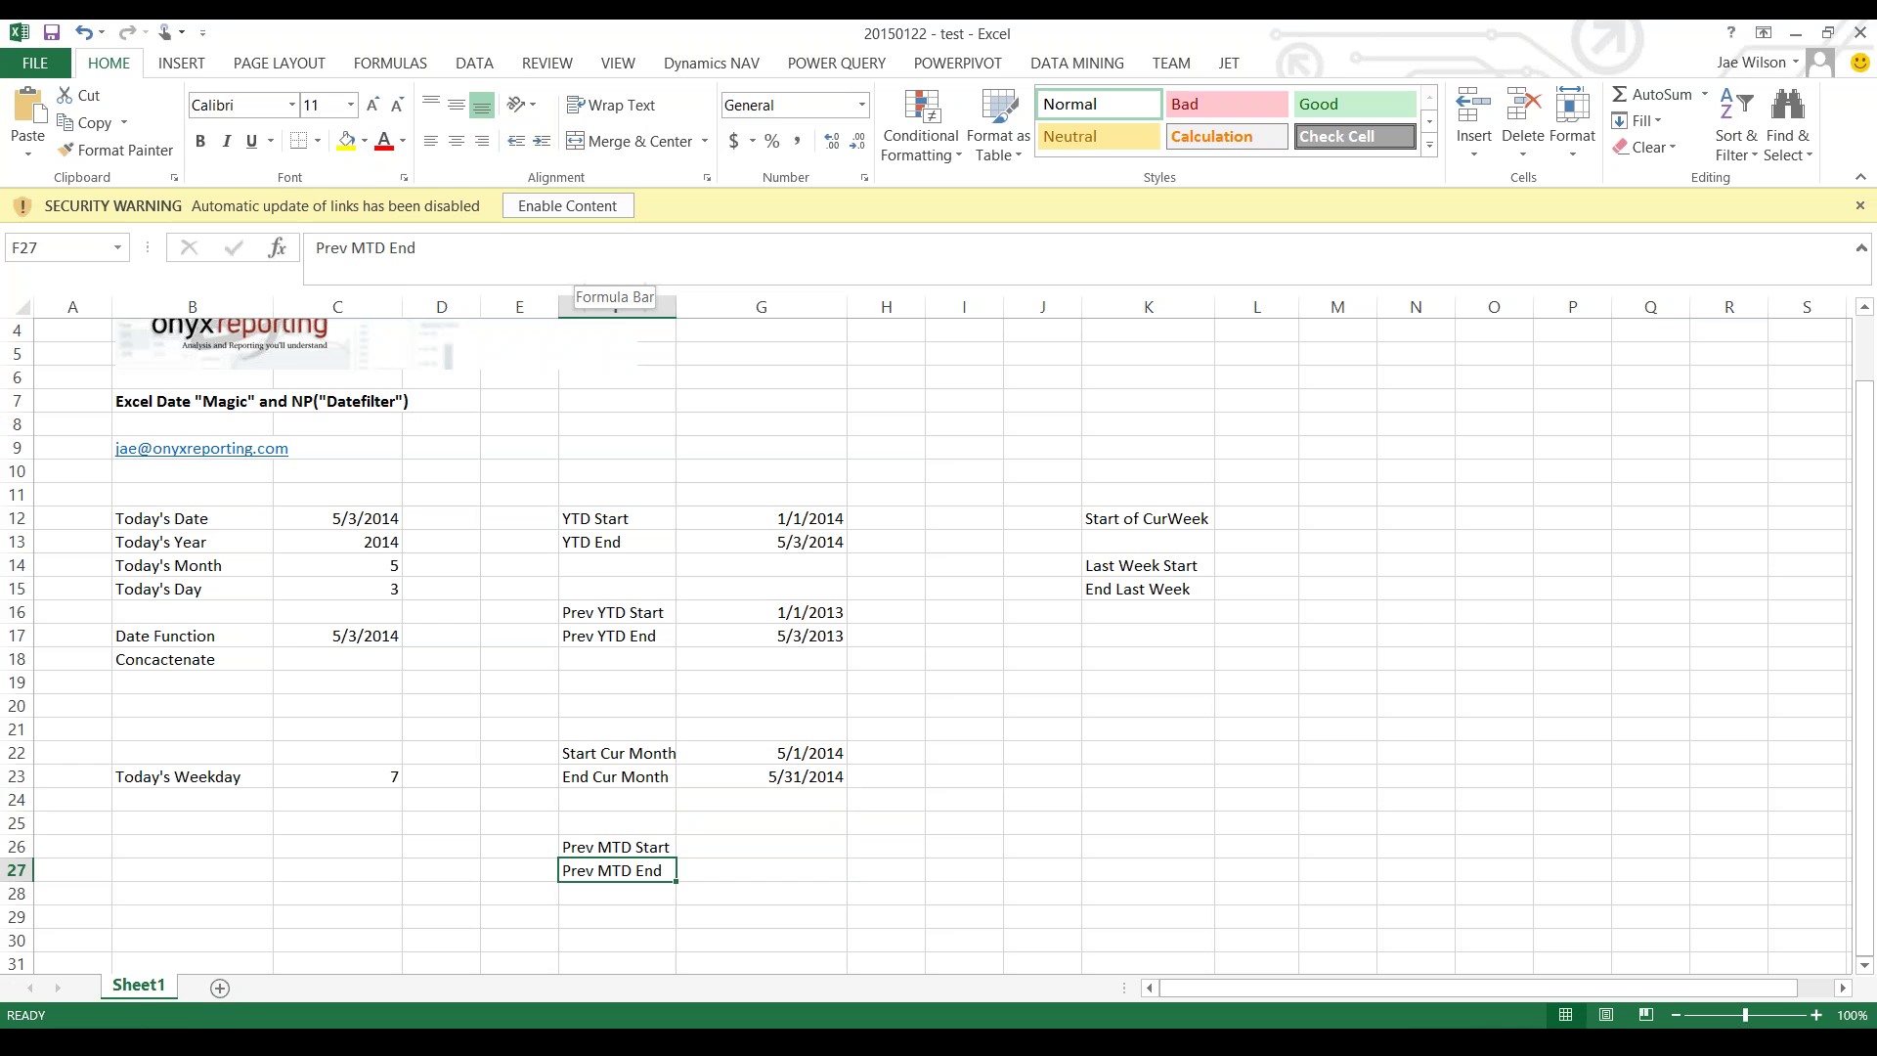
pyautogui.doubleClick(368, 247)
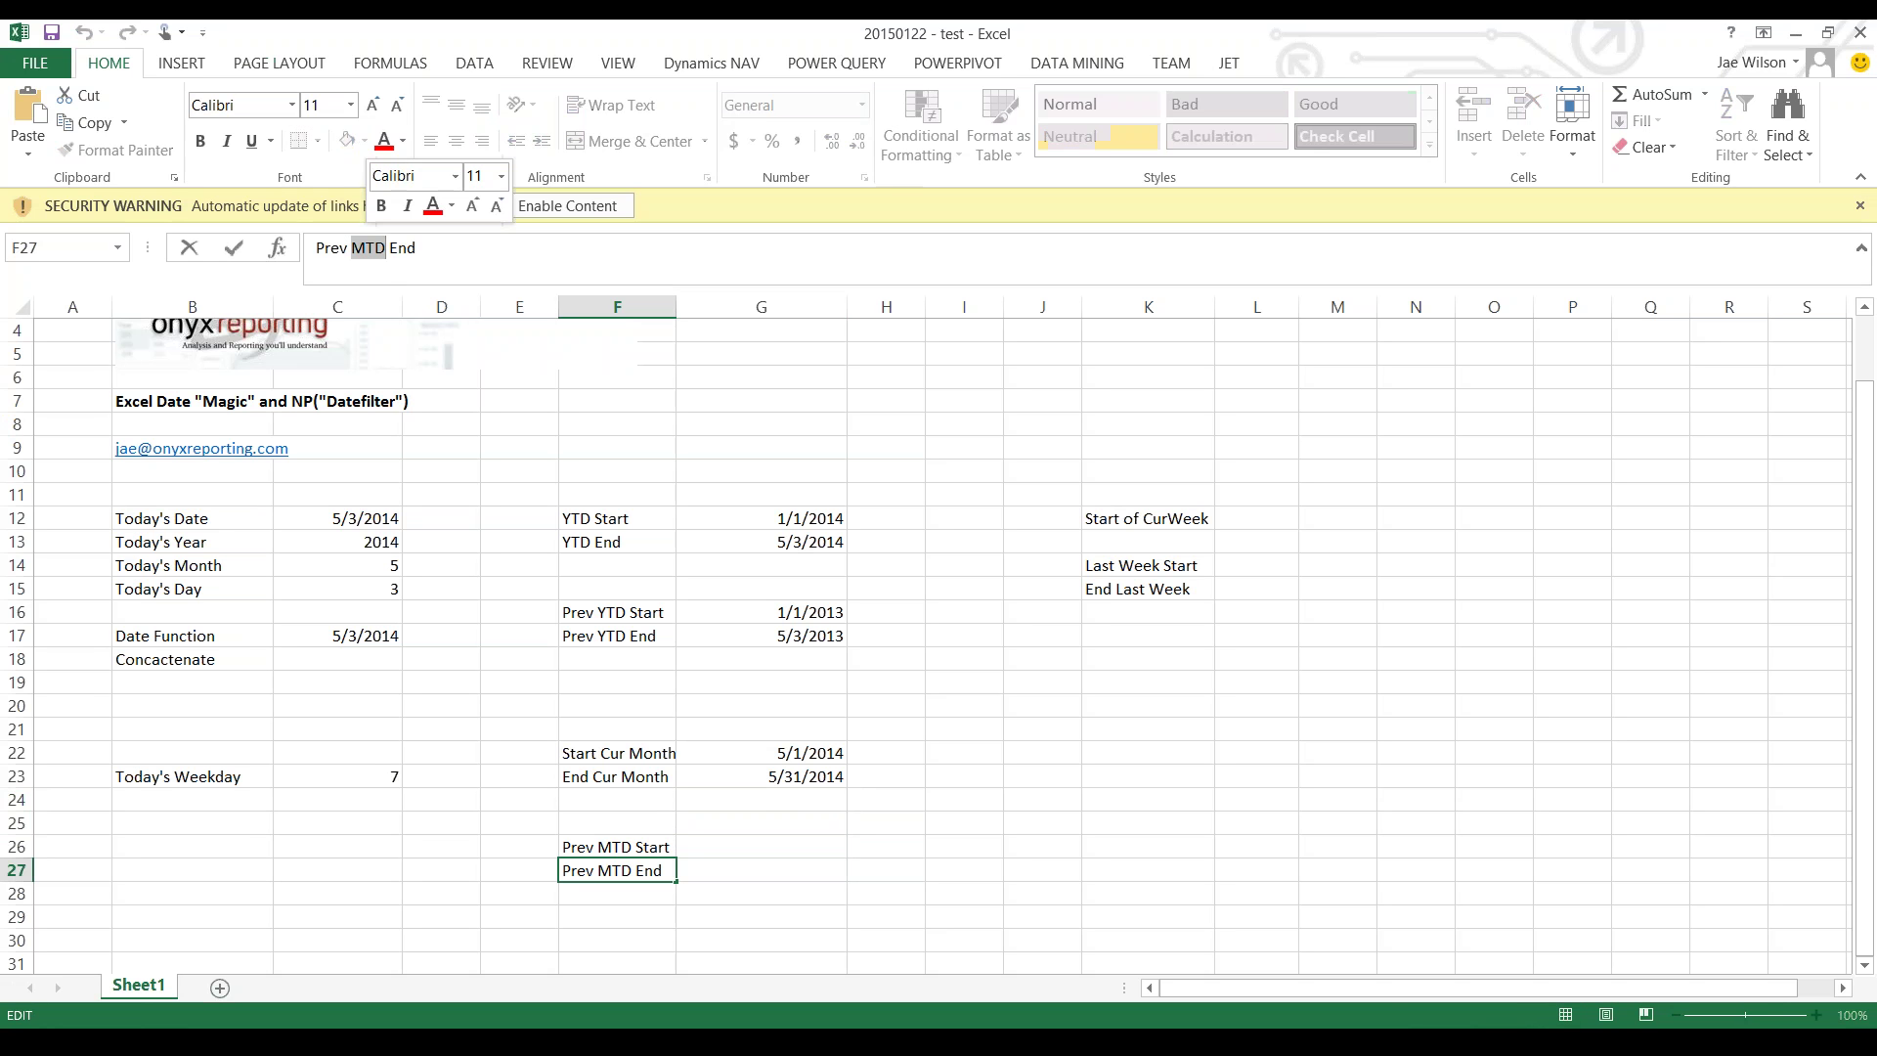
pyautogui.write('Mont')
pyautogui.write(' End')
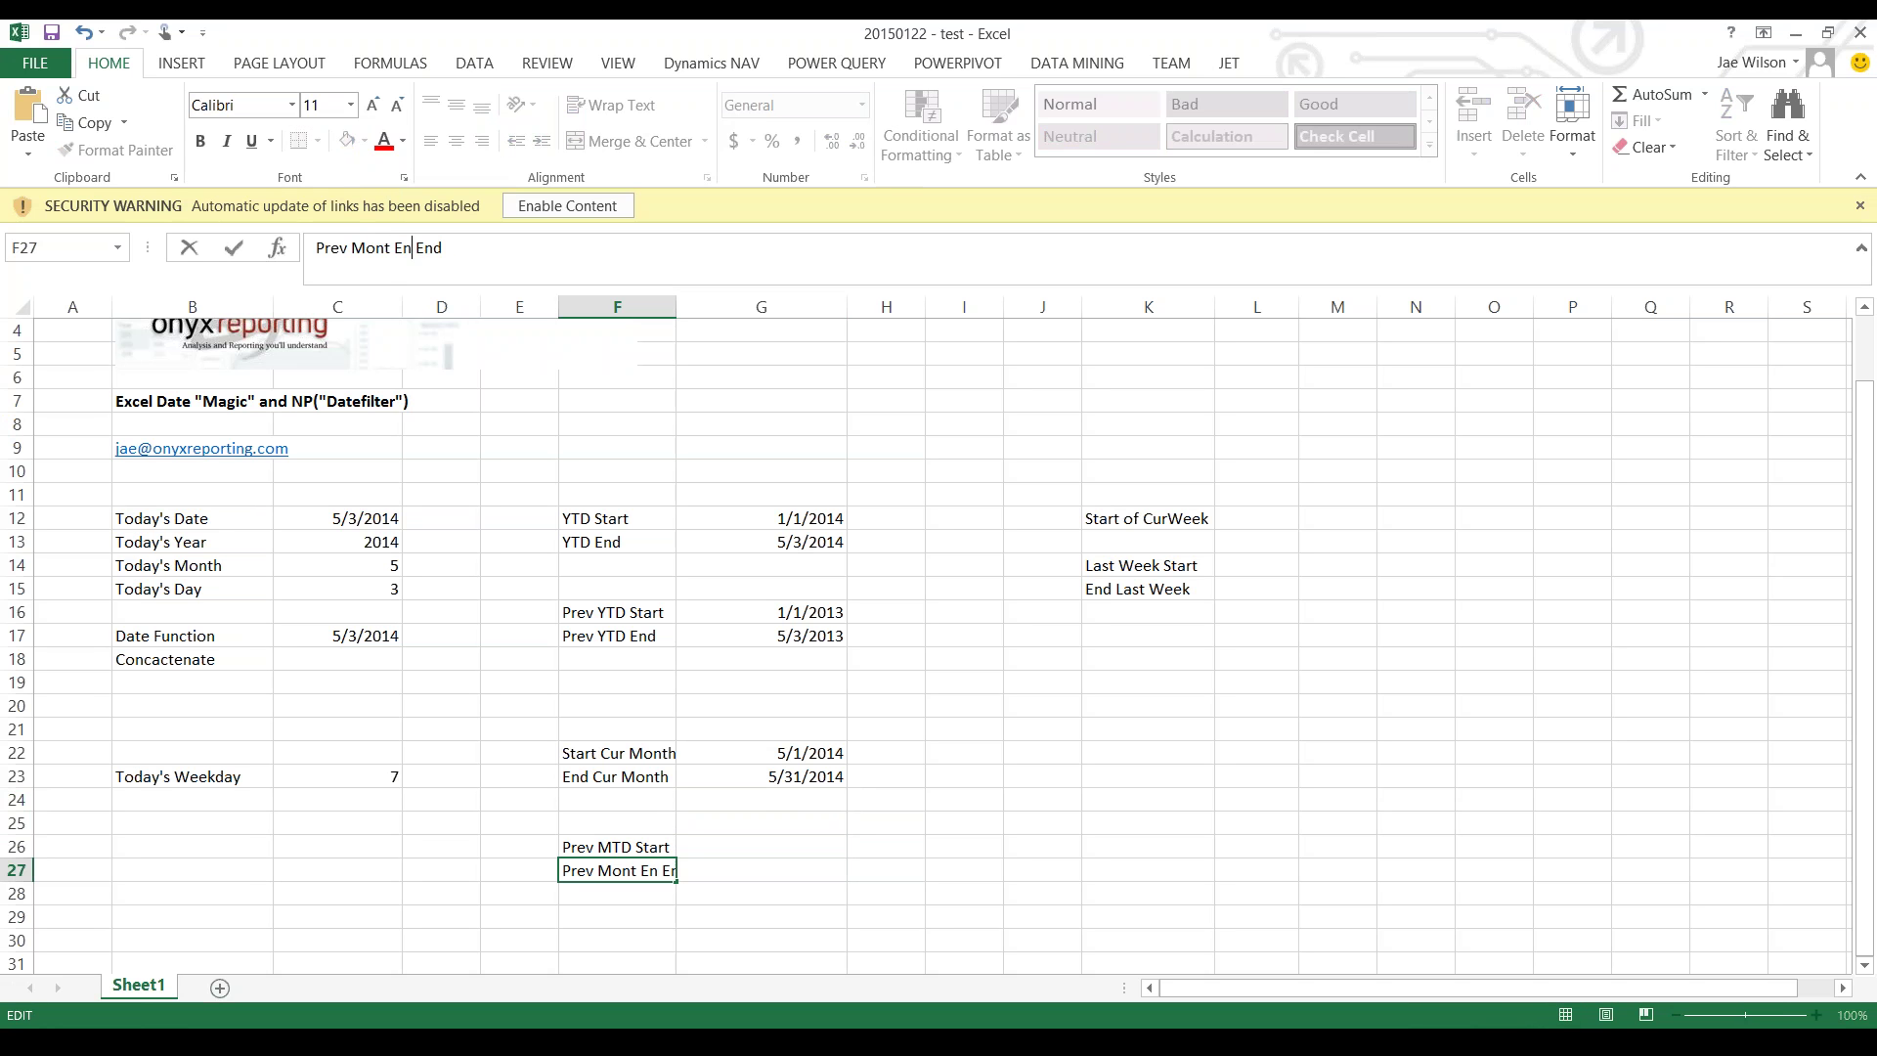
pyautogui.press('Return')
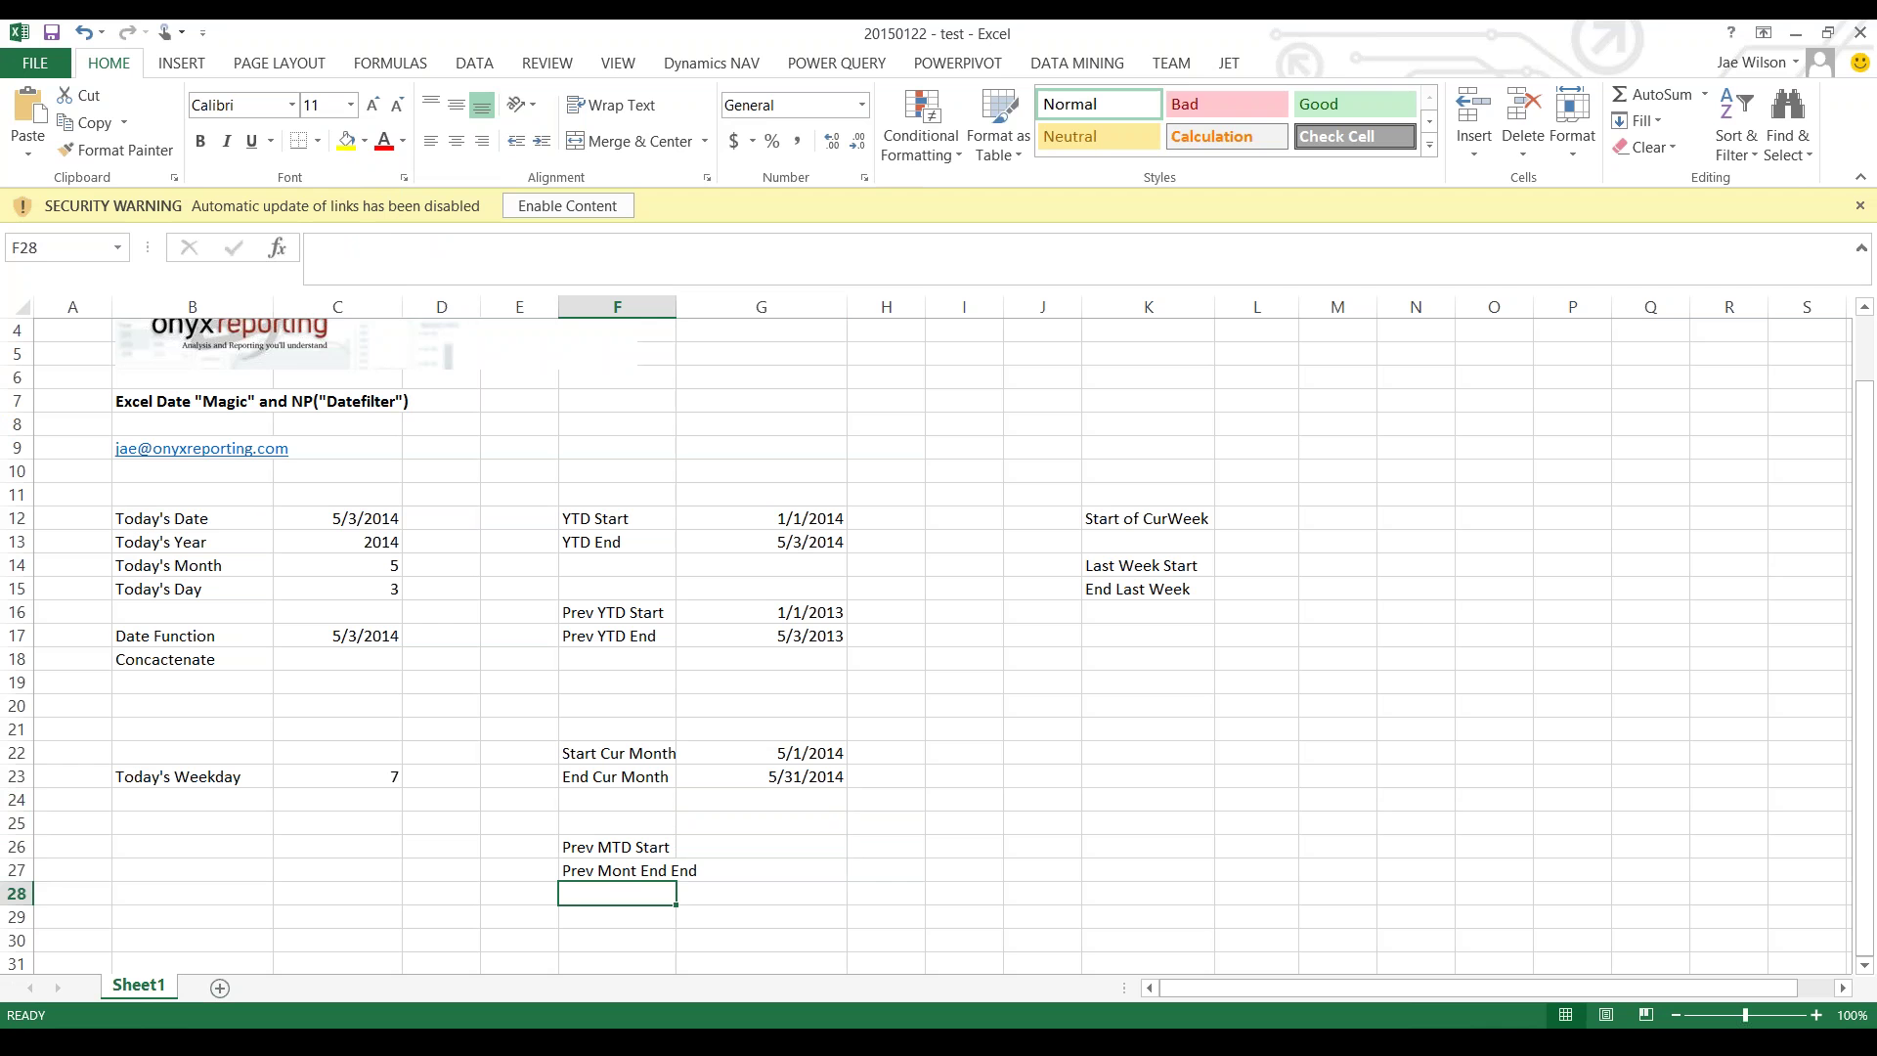
pyautogui.click(672, 870)
pyautogui.doubleClick(672, 870)
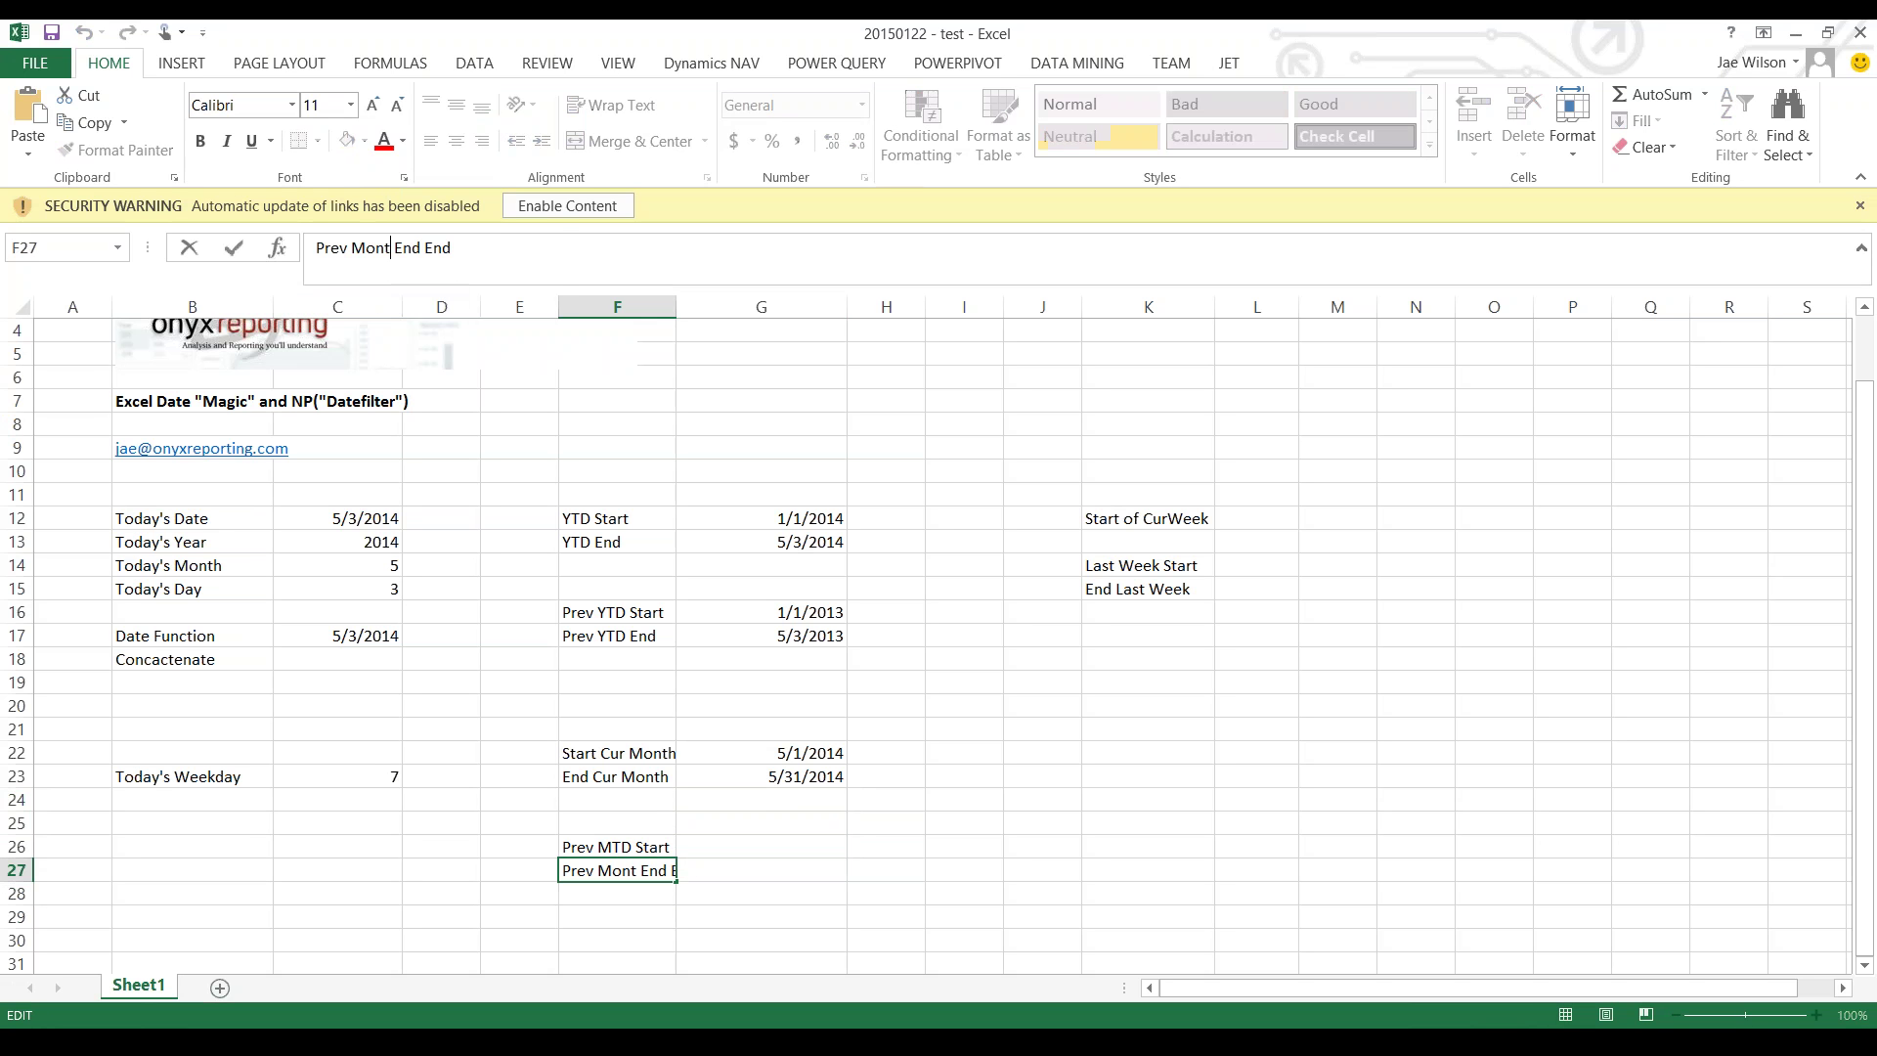
pyautogui.write('h')
pyautogui.press('Tab')
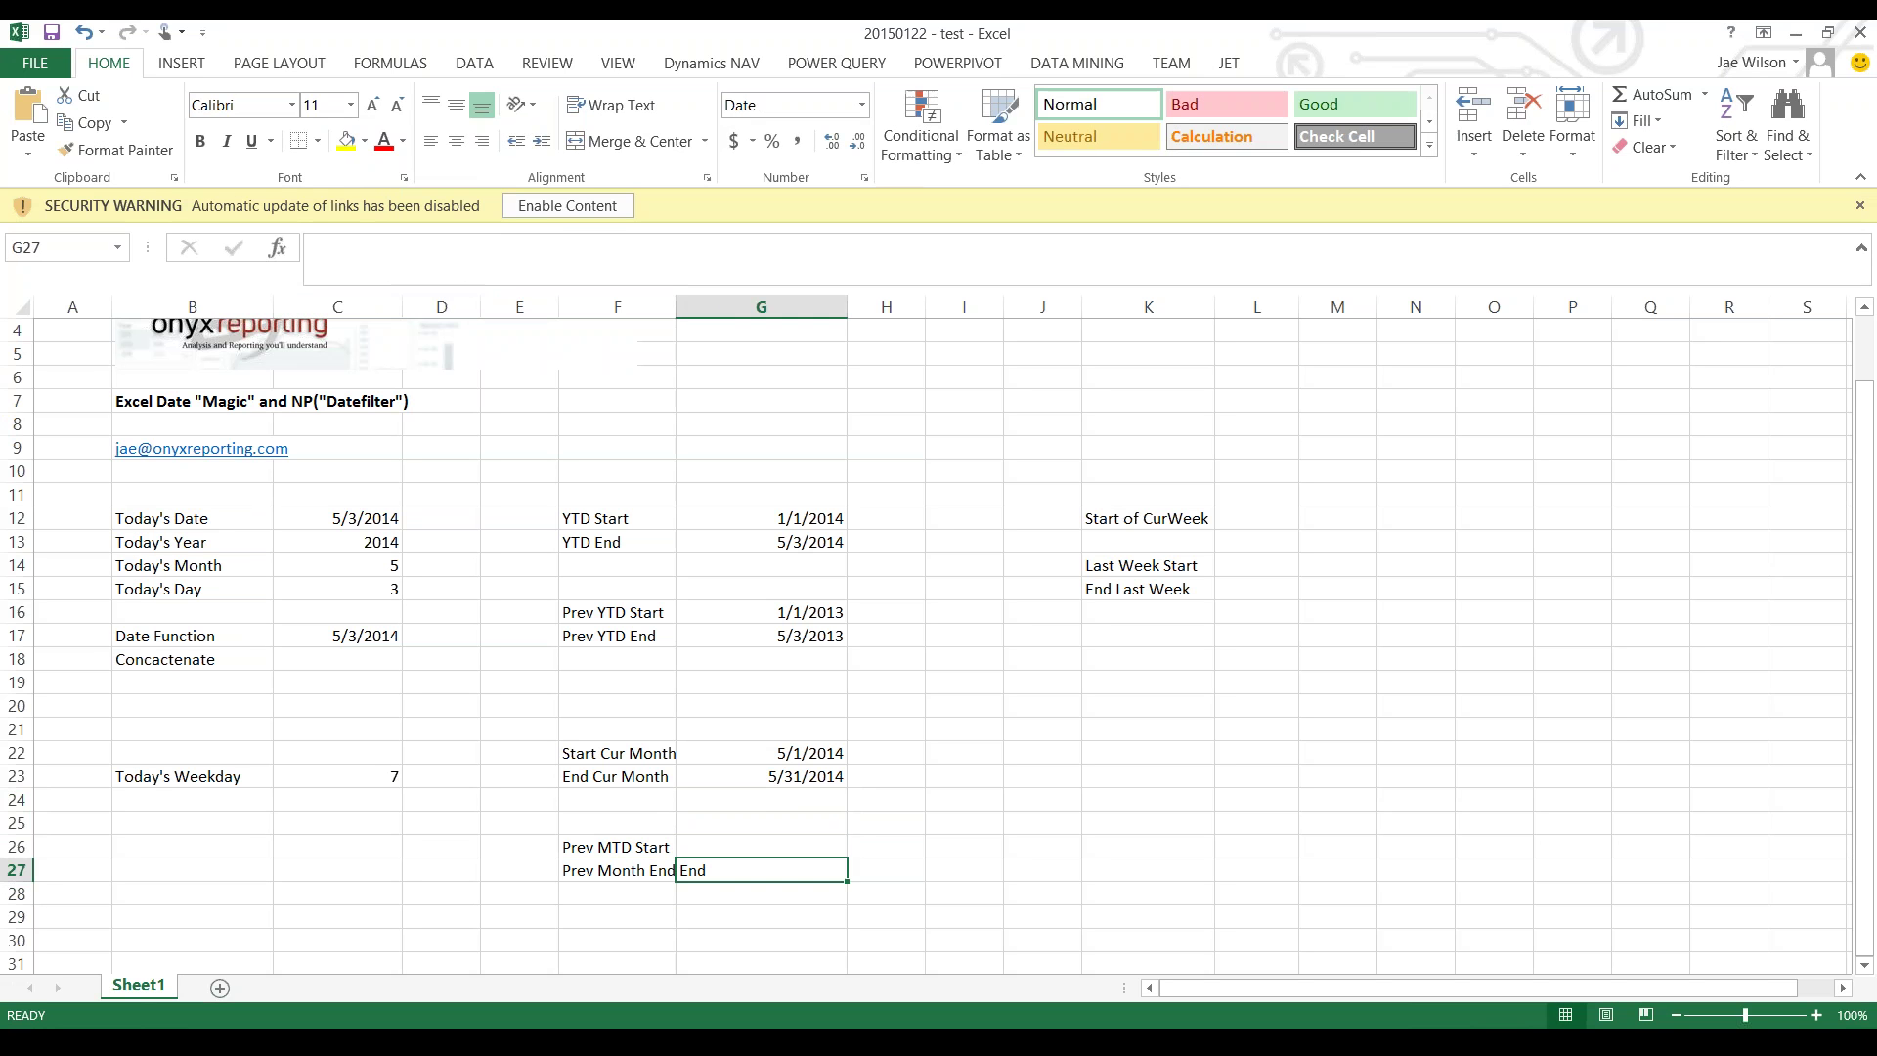
# - Change the F26 label to "Prev Month Start"
pyautogui.click(616, 847)
pyautogui.doubleClick(368, 247)
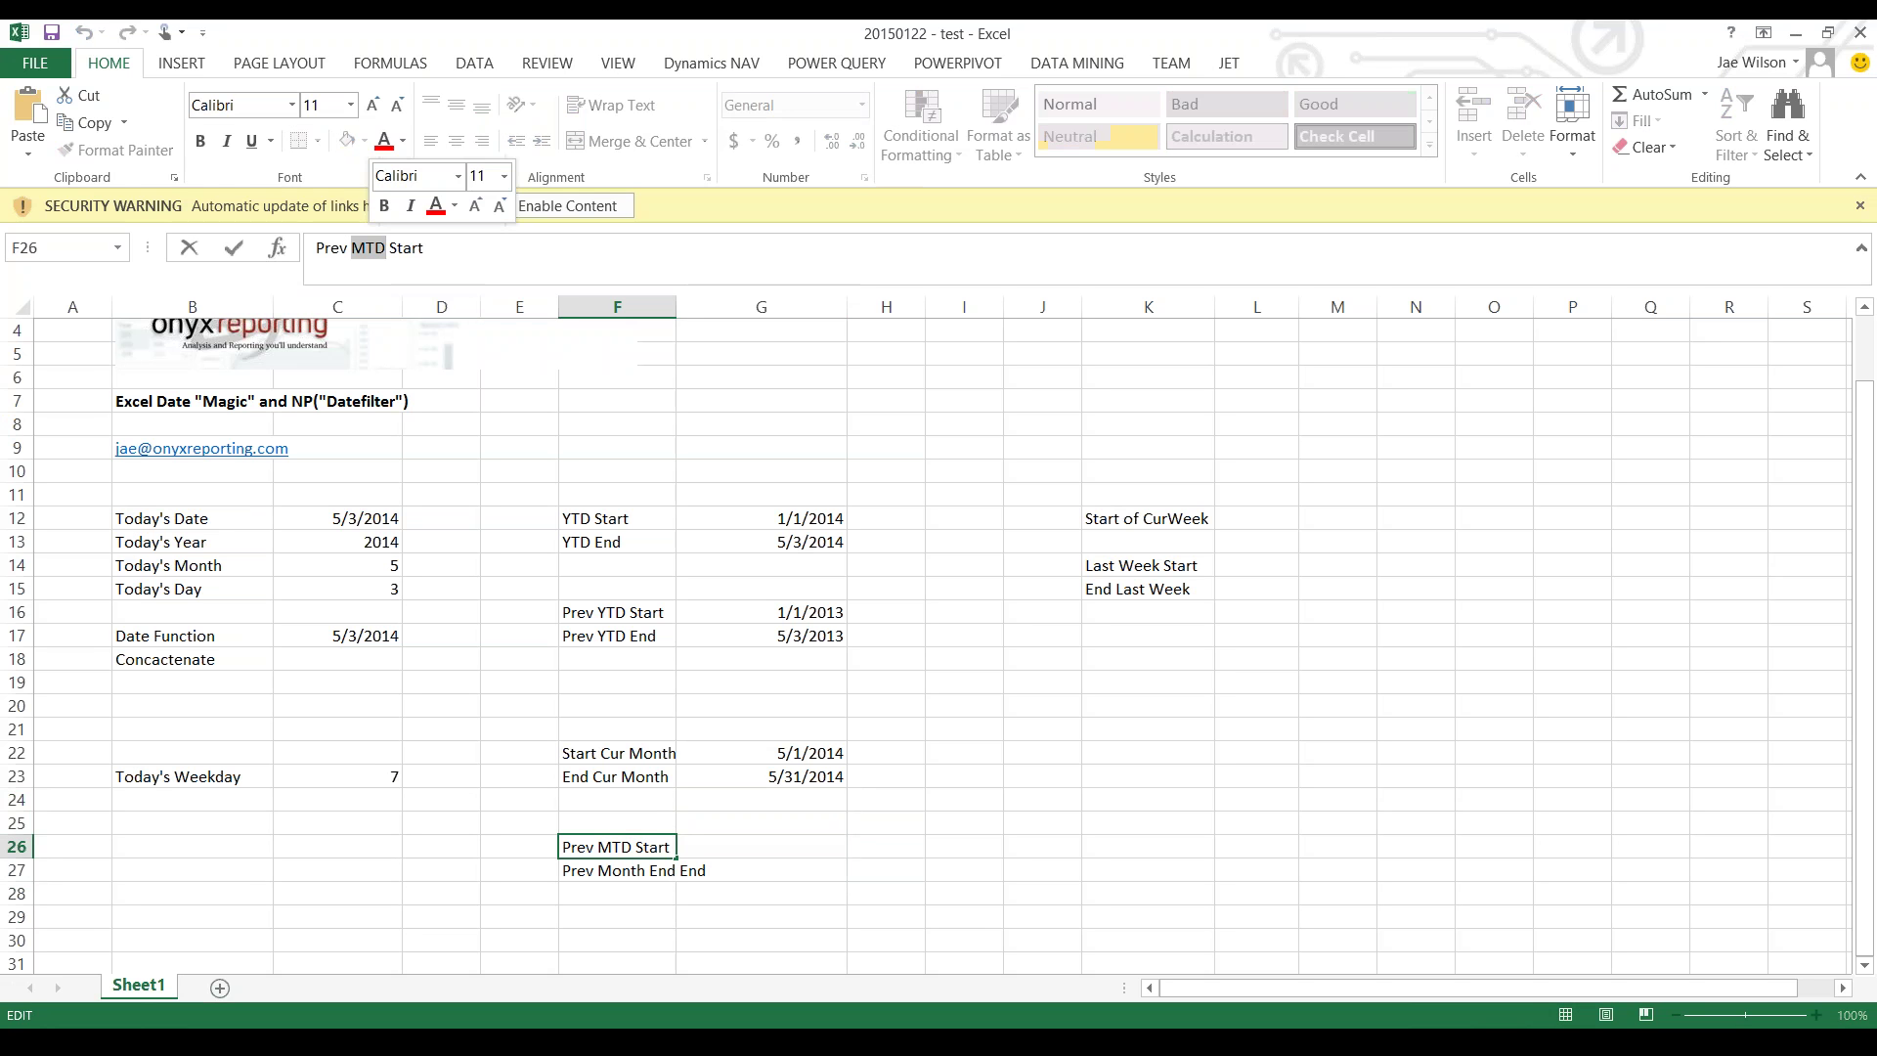
pyautogui.write('Month')
pyautogui.press('Tab')
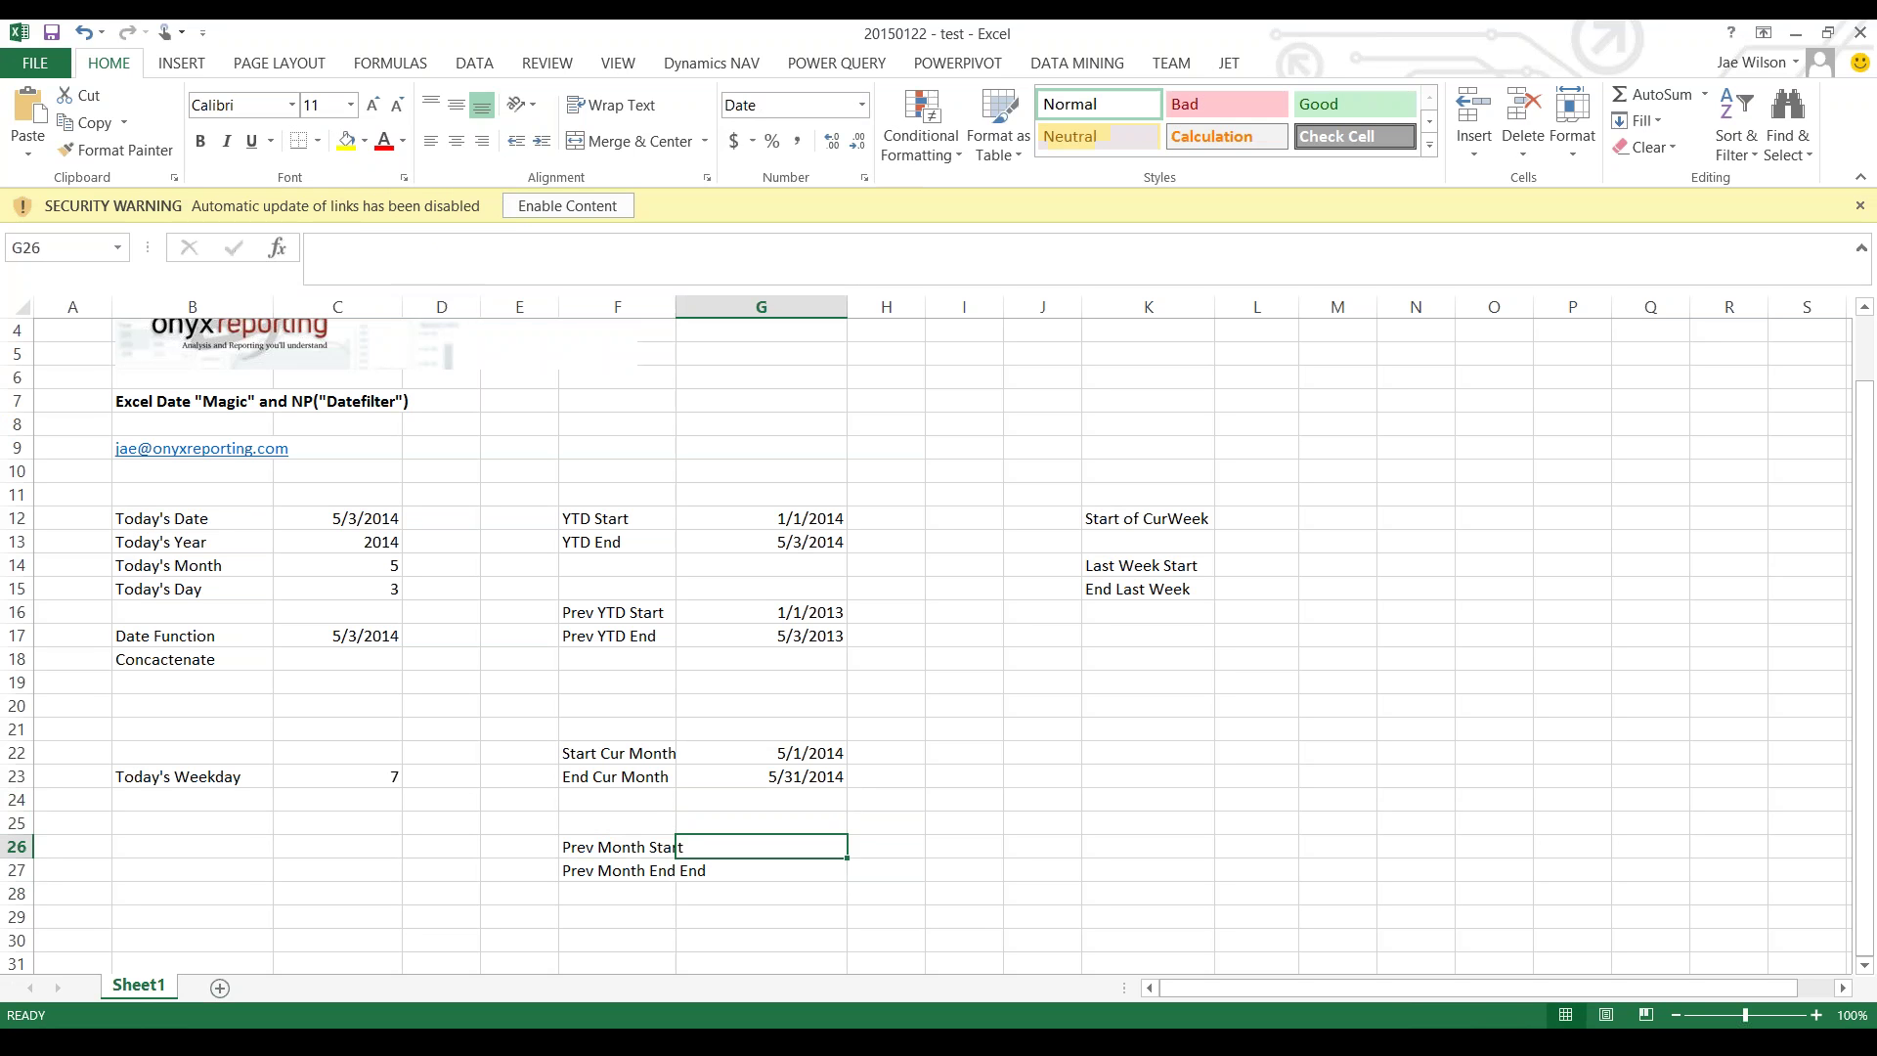
# - Remove the duplicate "End" from the F27 label so it reads "Prev Month End"
pyautogui.click(617, 870)
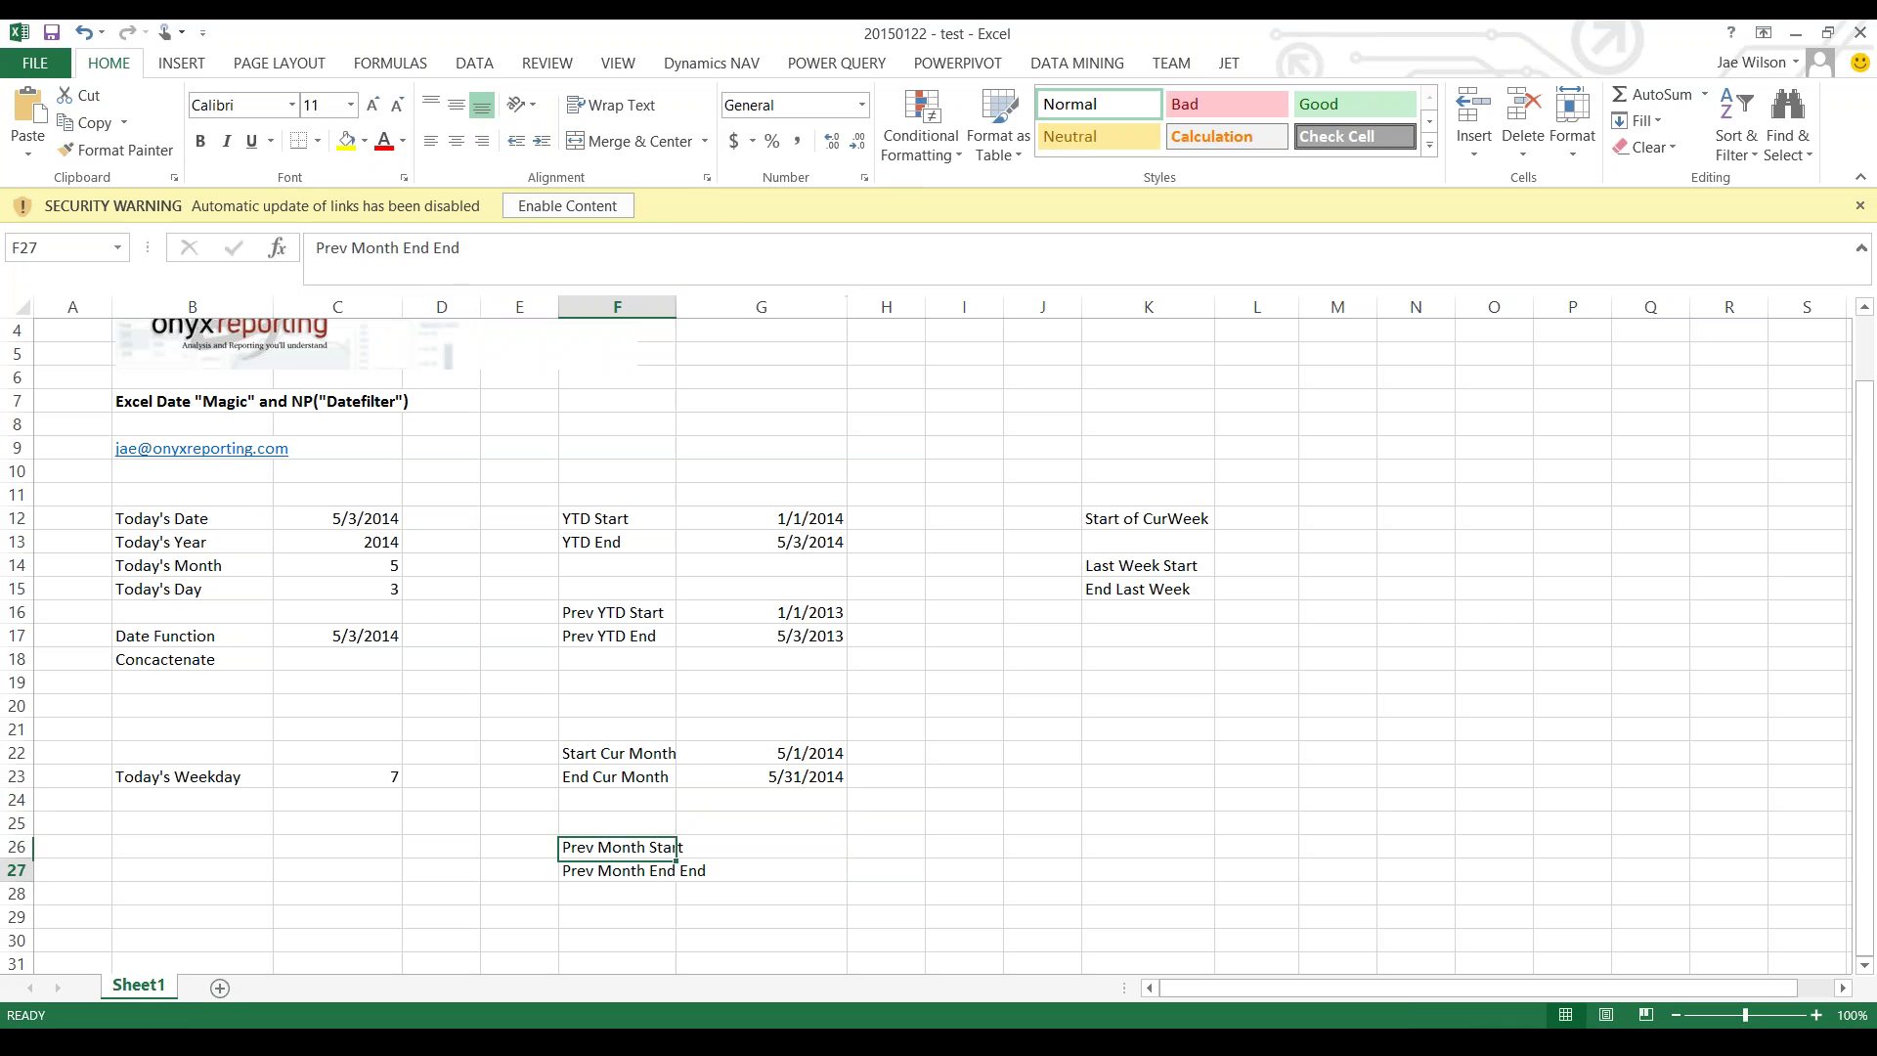
pyautogui.doubleClick(447, 247)
pyautogui.press('BackSpace')
pyautogui.press('Tab')
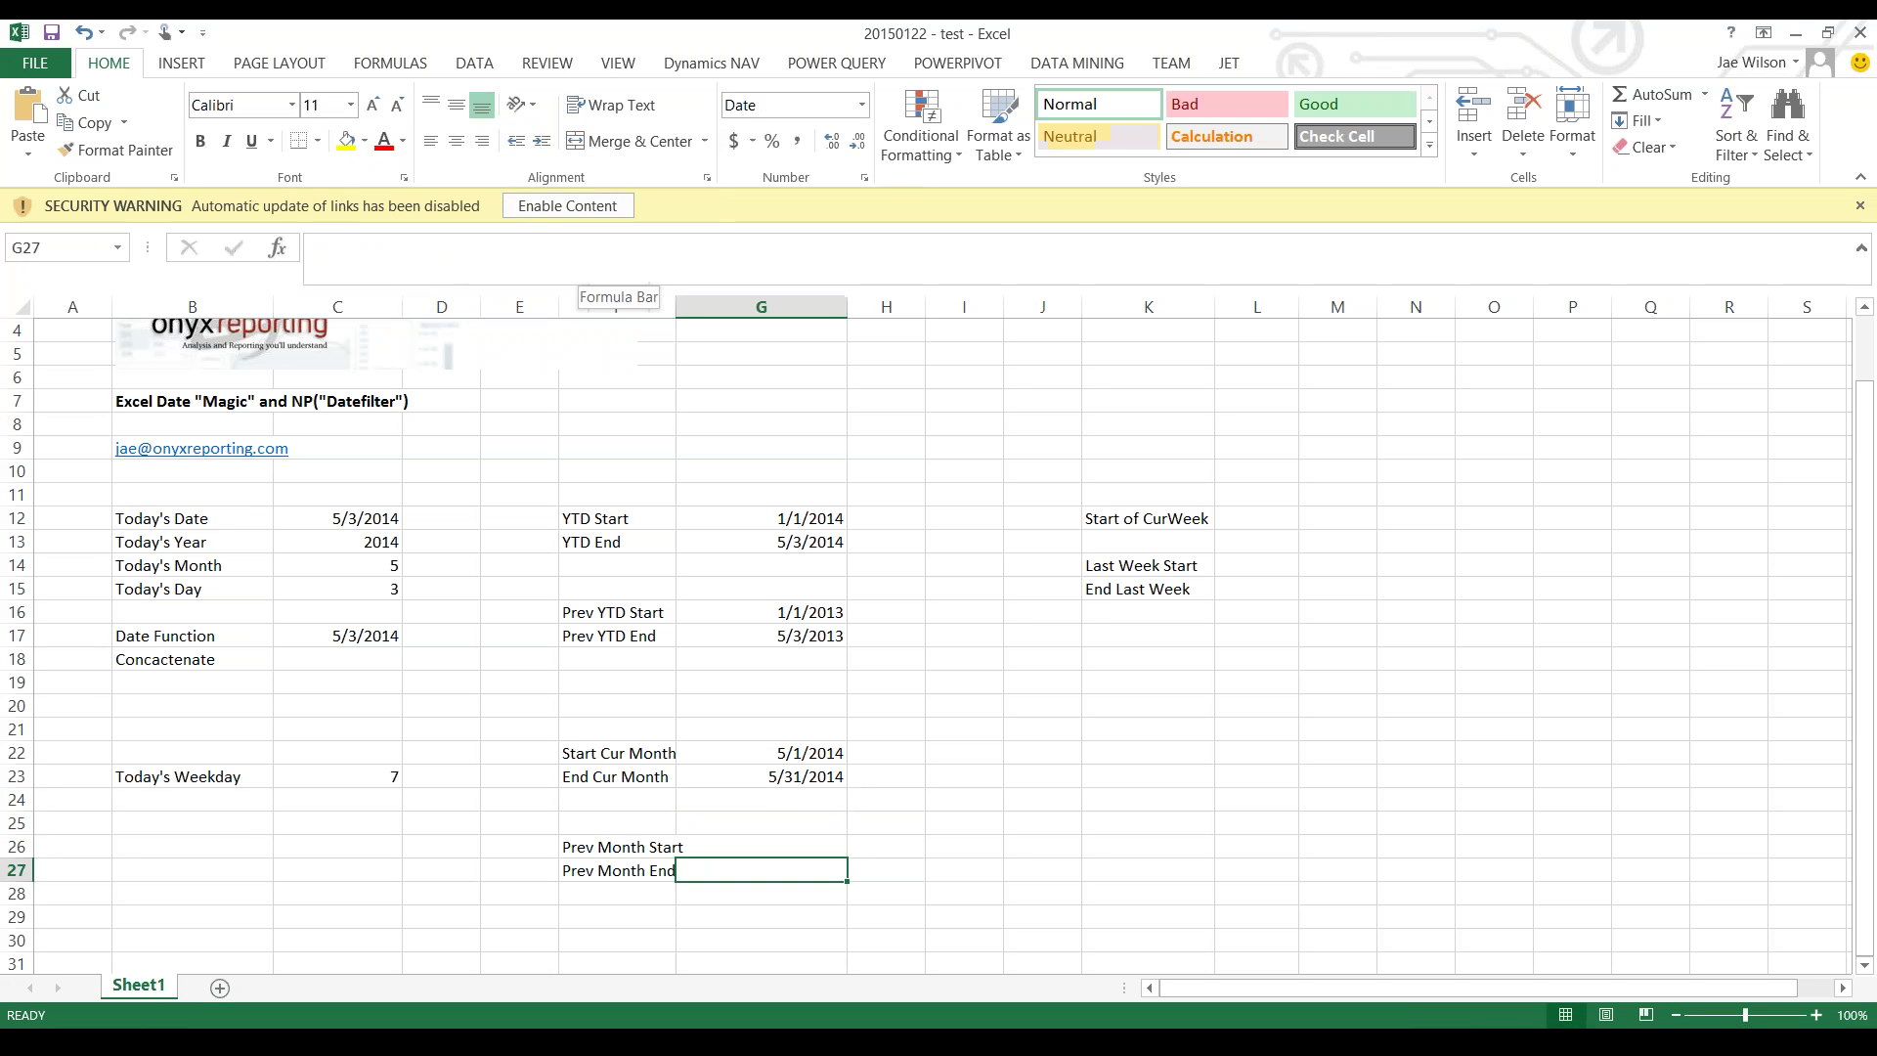
# - Enter =DATE(YEAR(C12),MONTH(C12)-1,1) in G26 to calculate Prev Month Start from Today's Date
pyautogui.press('Up')
pyautogui.write('=date(year(')
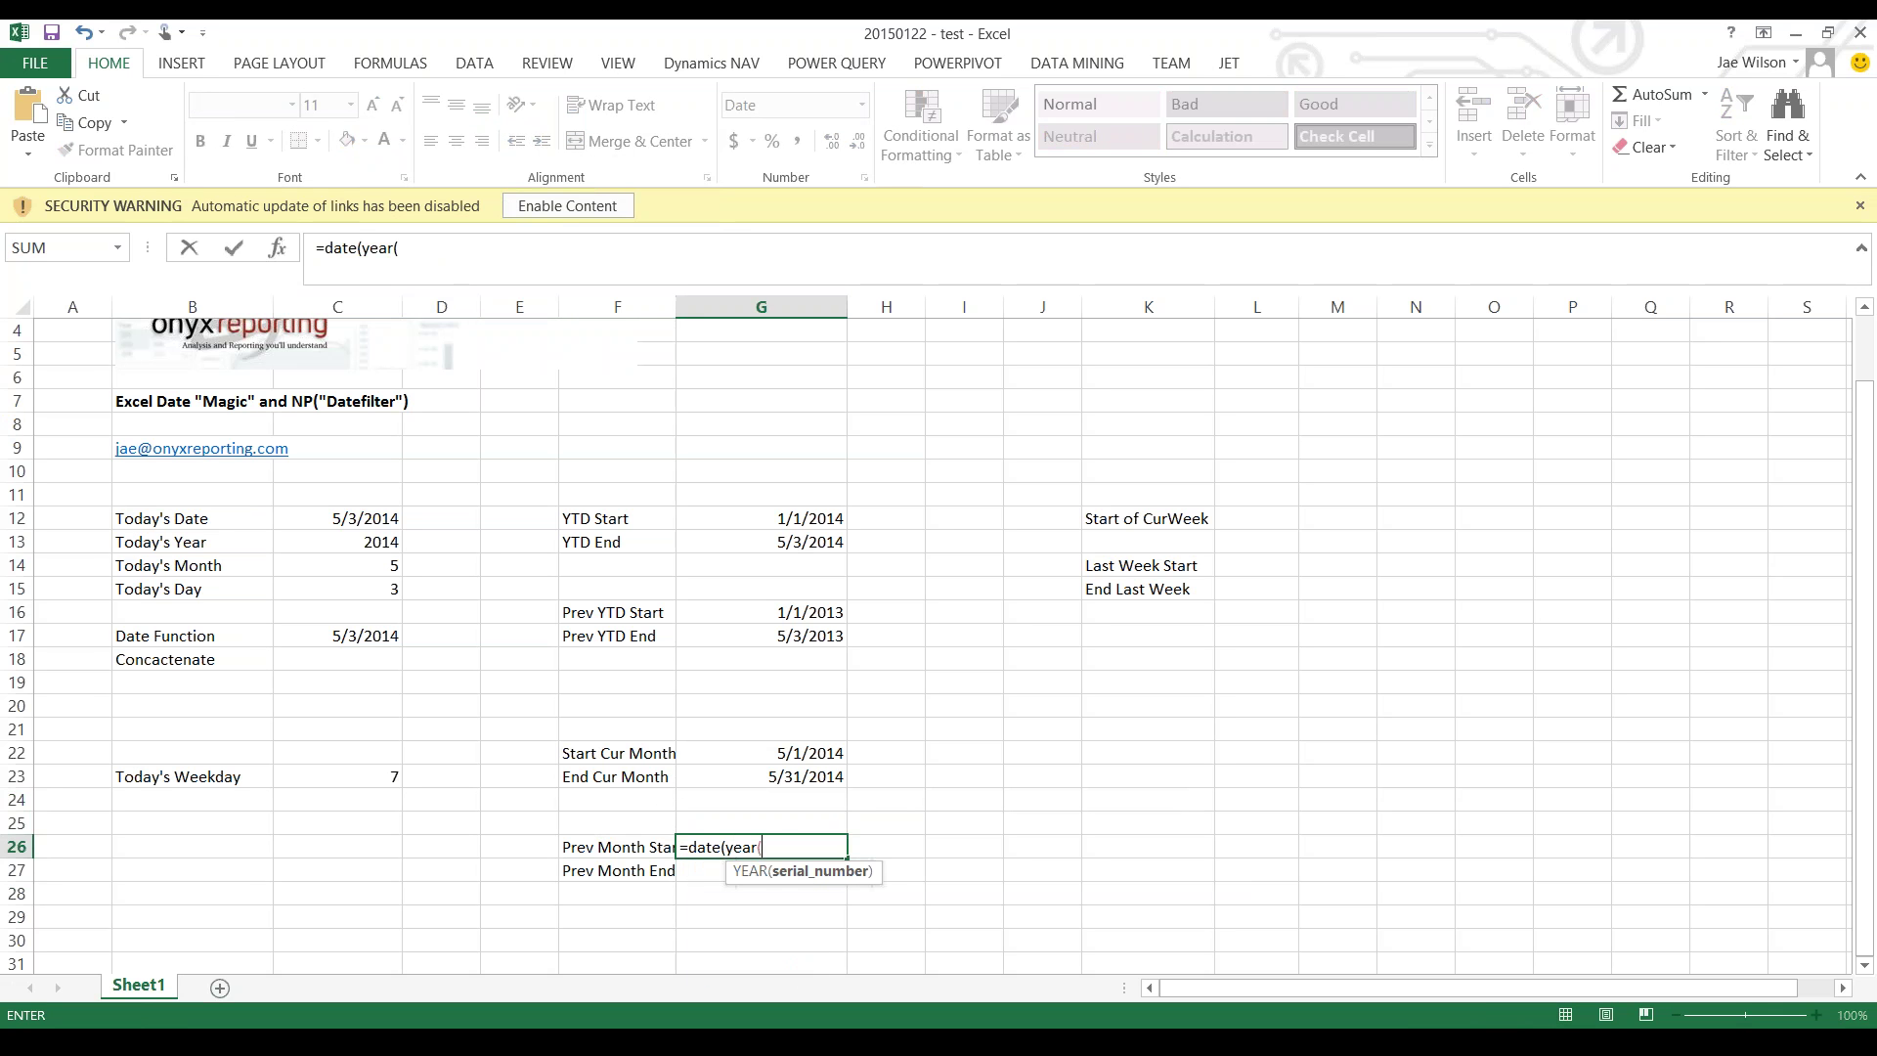
pyautogui.click(337, 518)
pyautogui.write(', month(')
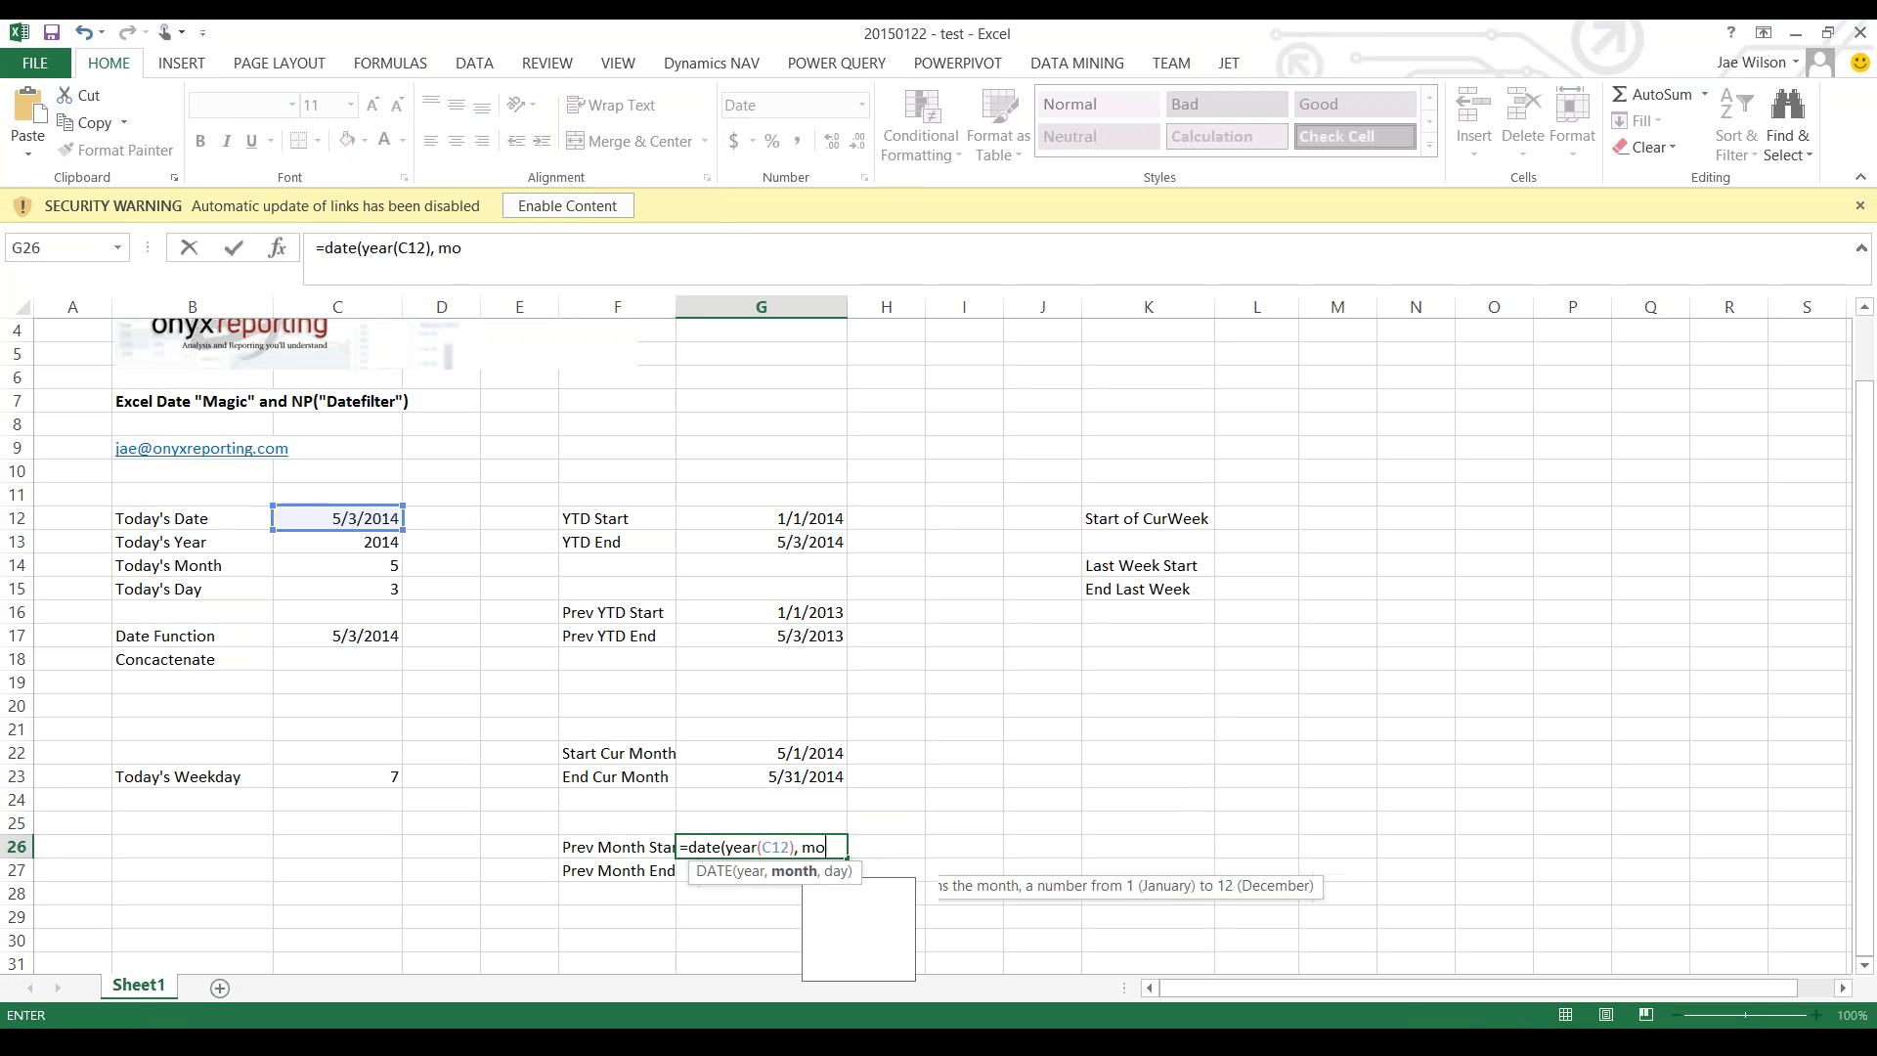
pyautogui.click(337, 518)
pyautogui.write(')-1, 1')
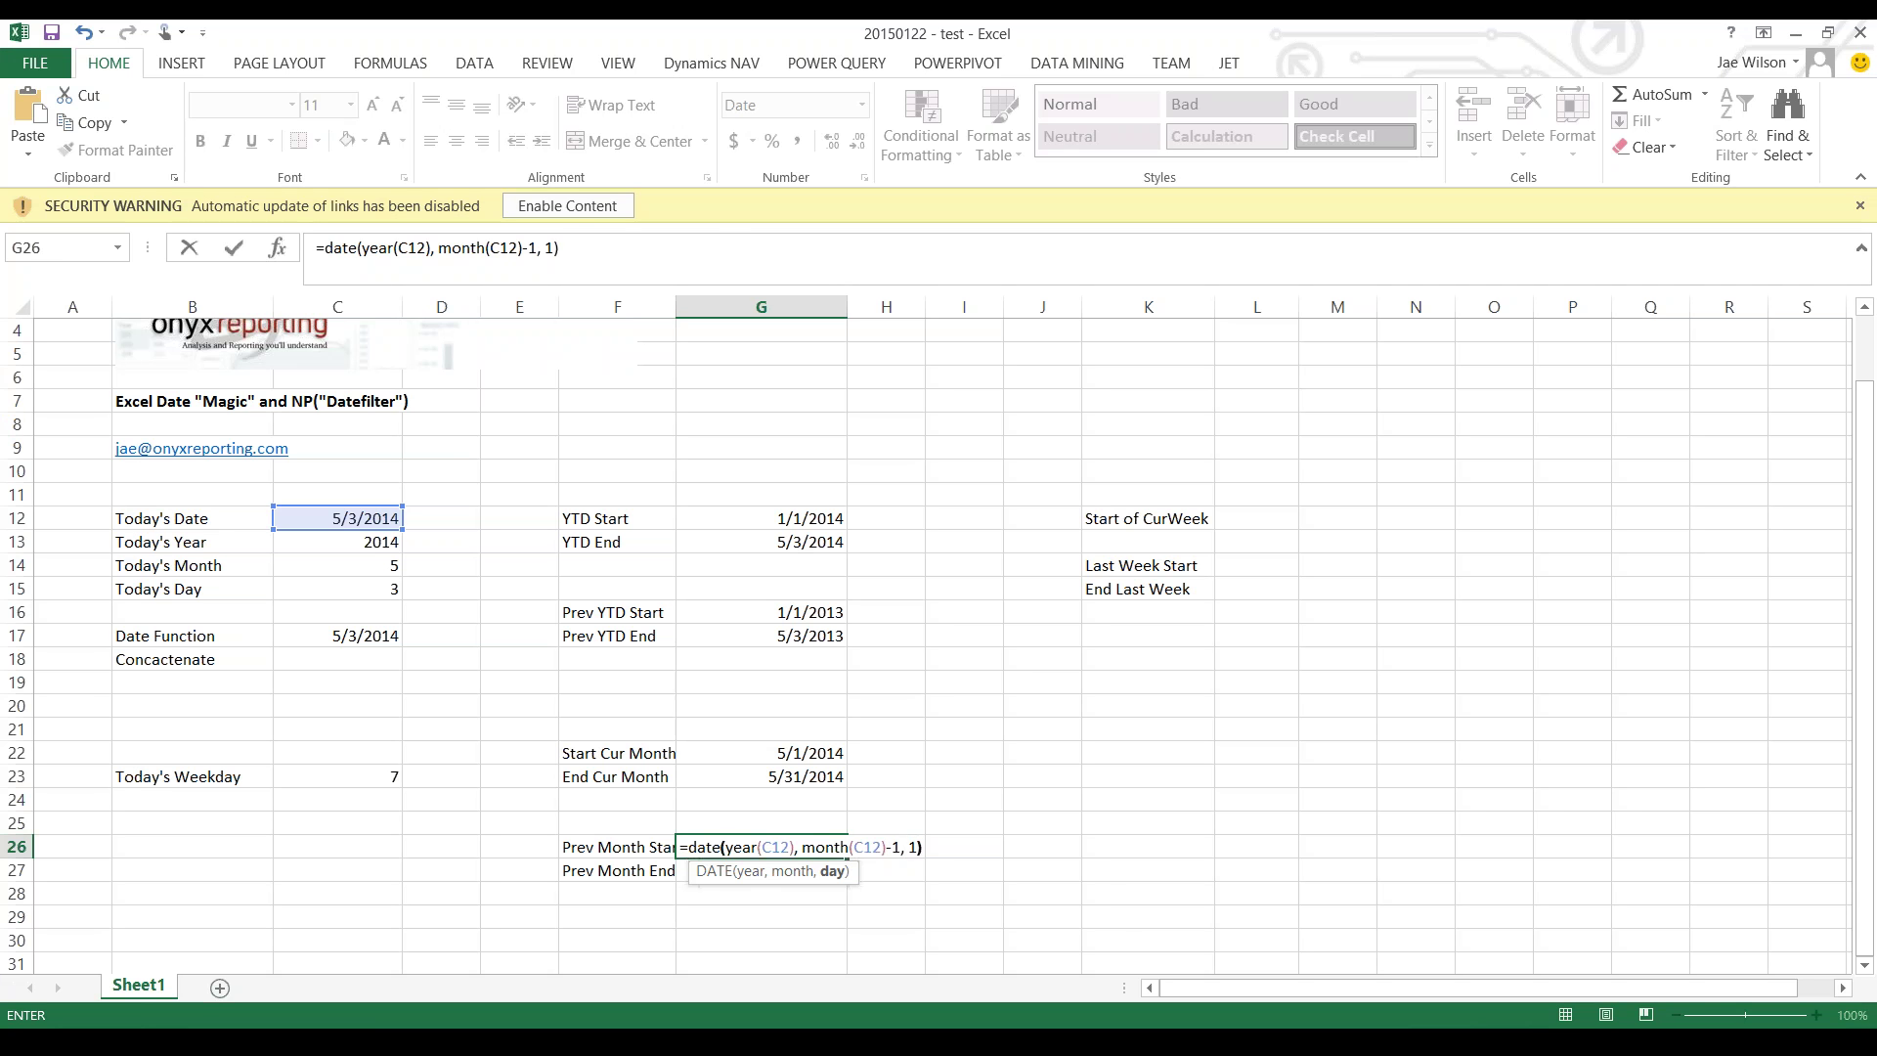
pyautogui.press('Return')
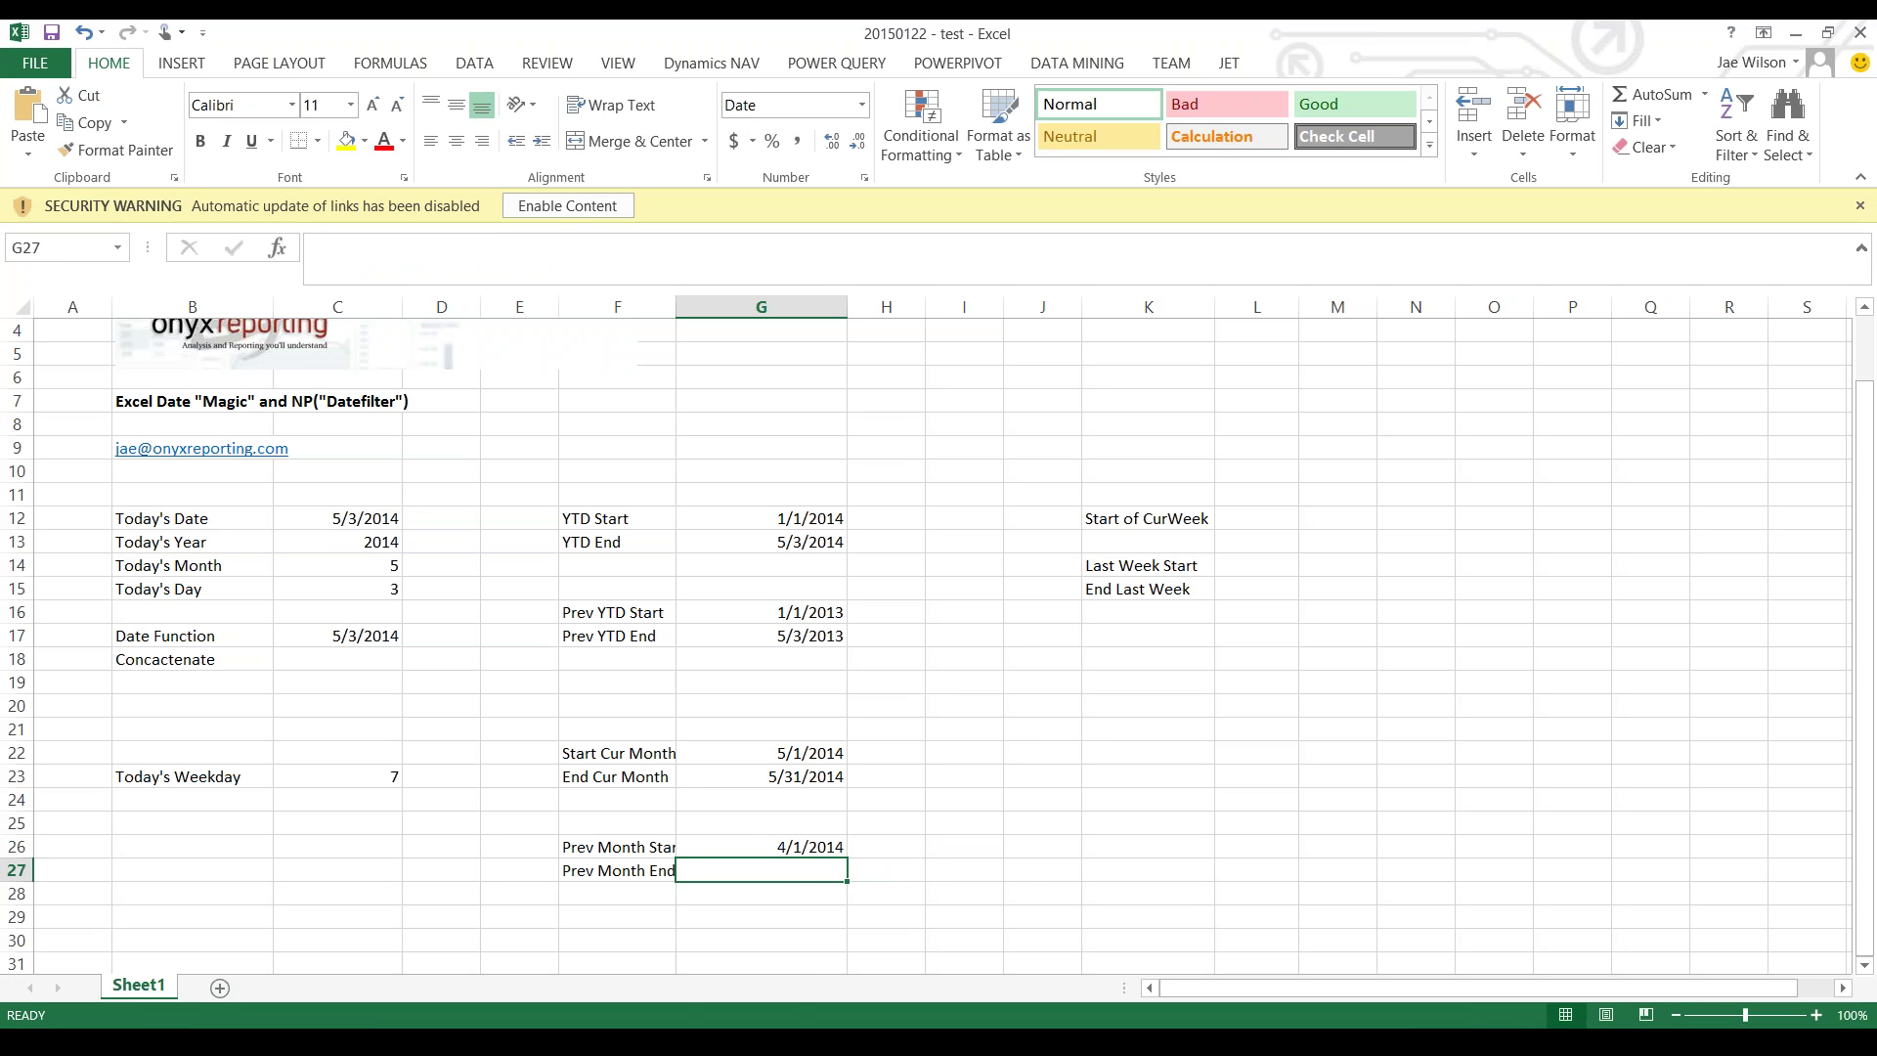
# - Enter =DATE(YEAR(C12),MONTH(C12),0) in G27 to calculate Prev Month End using day 0
pyautogui.write('=date(')
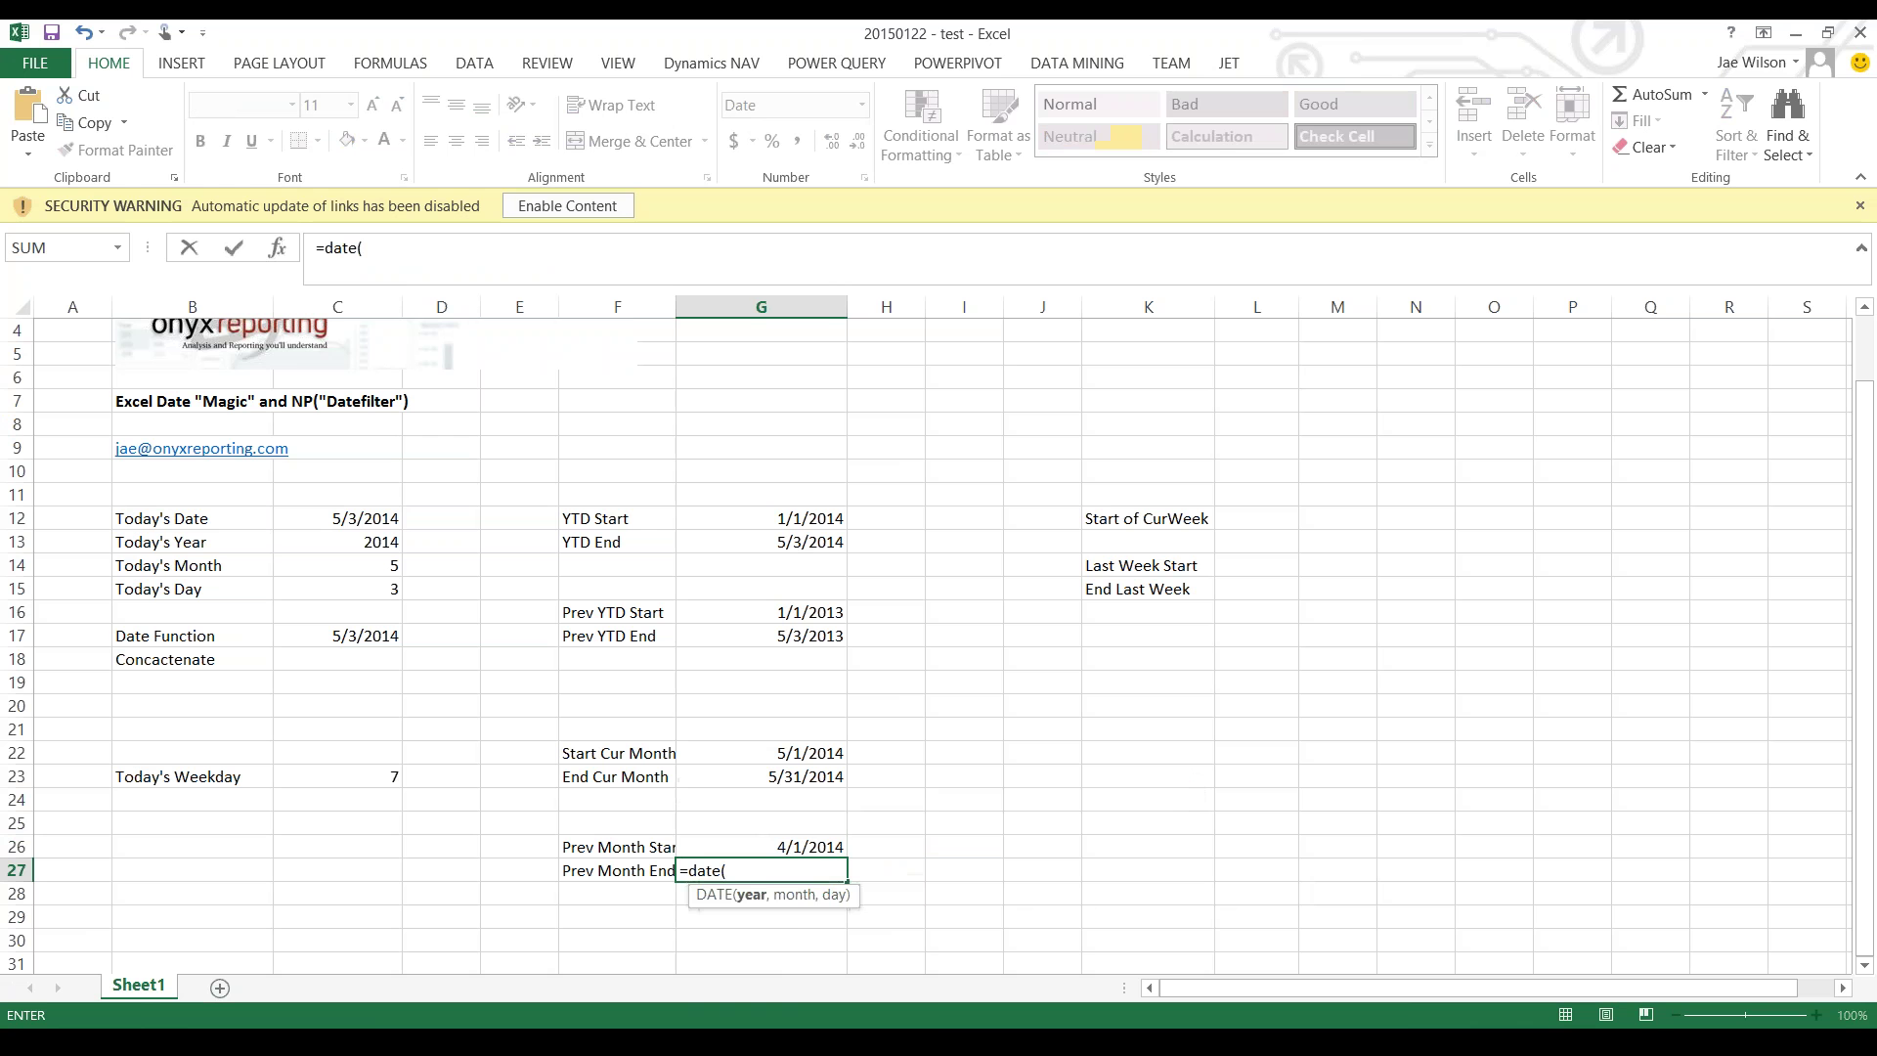
pyautogui.write('year(')
pyautogui.click(337, 518)
pyautogui.write('), month(')
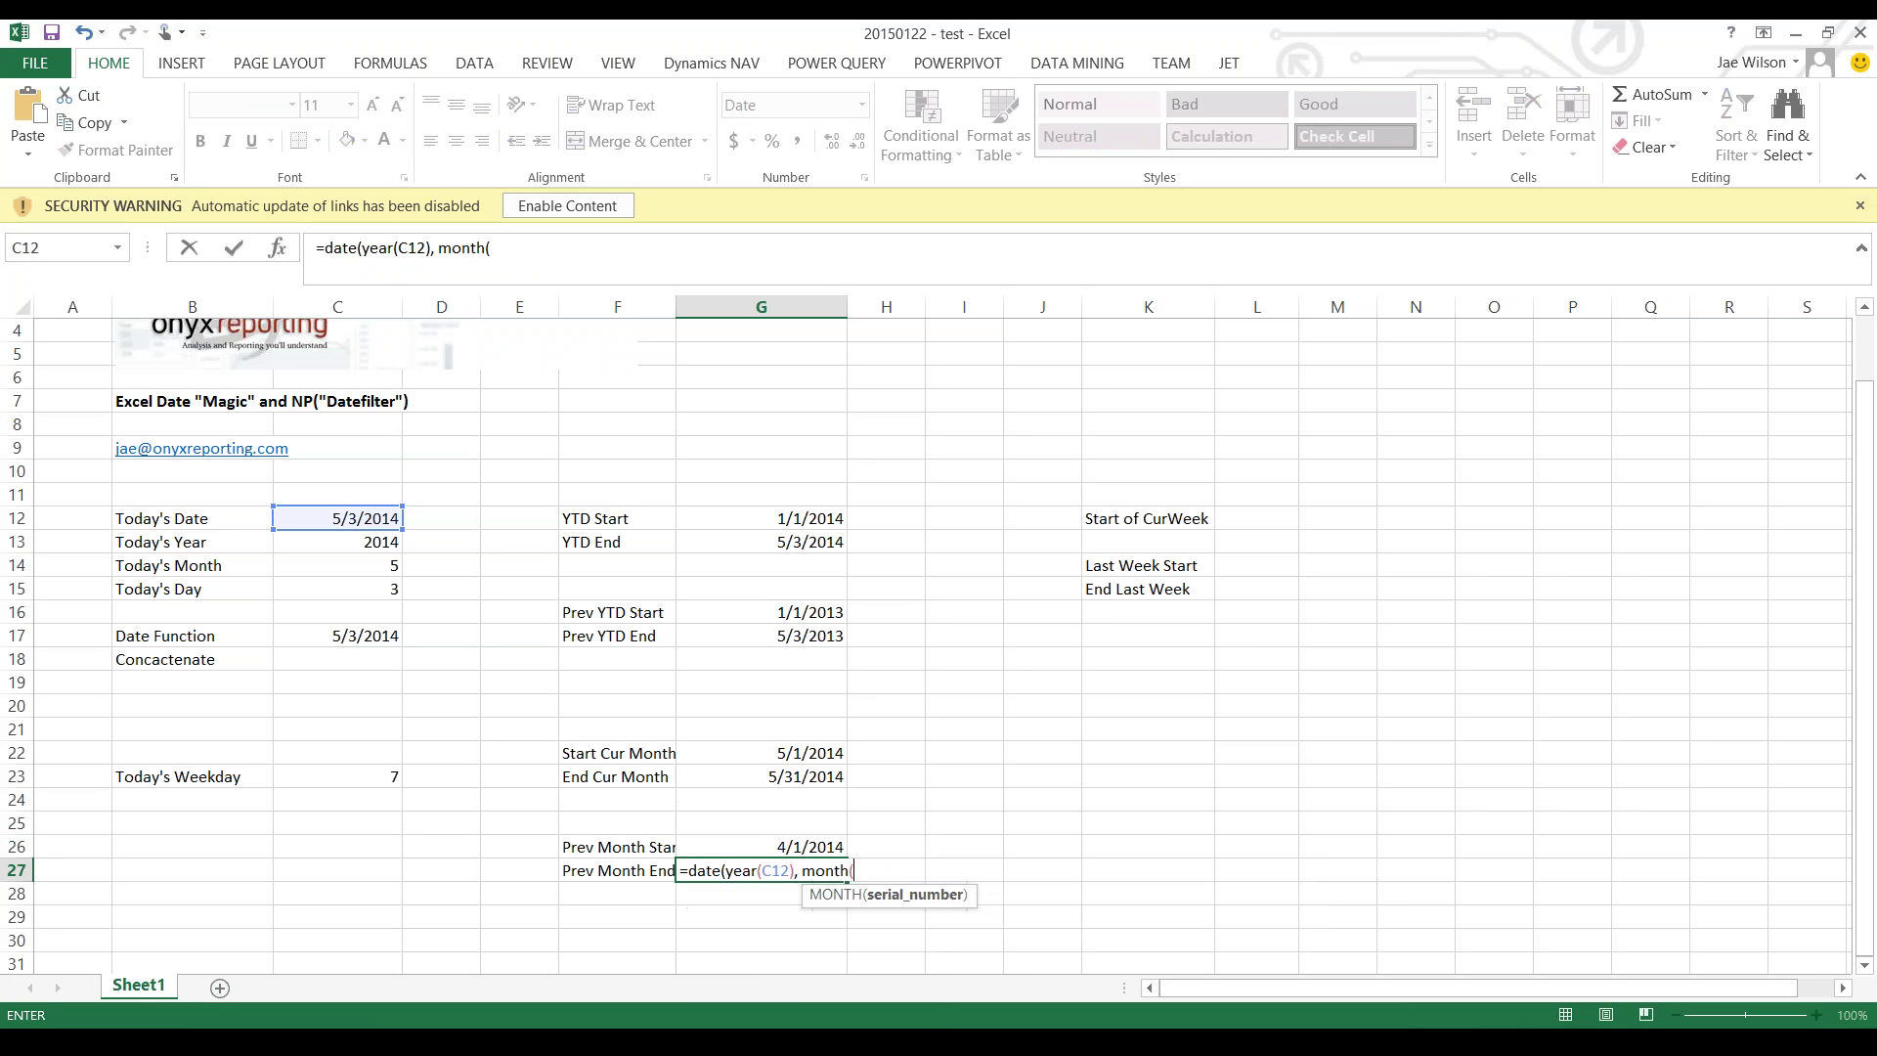
pyautogui.click(337, 518)
pyautogui.write('), 1')
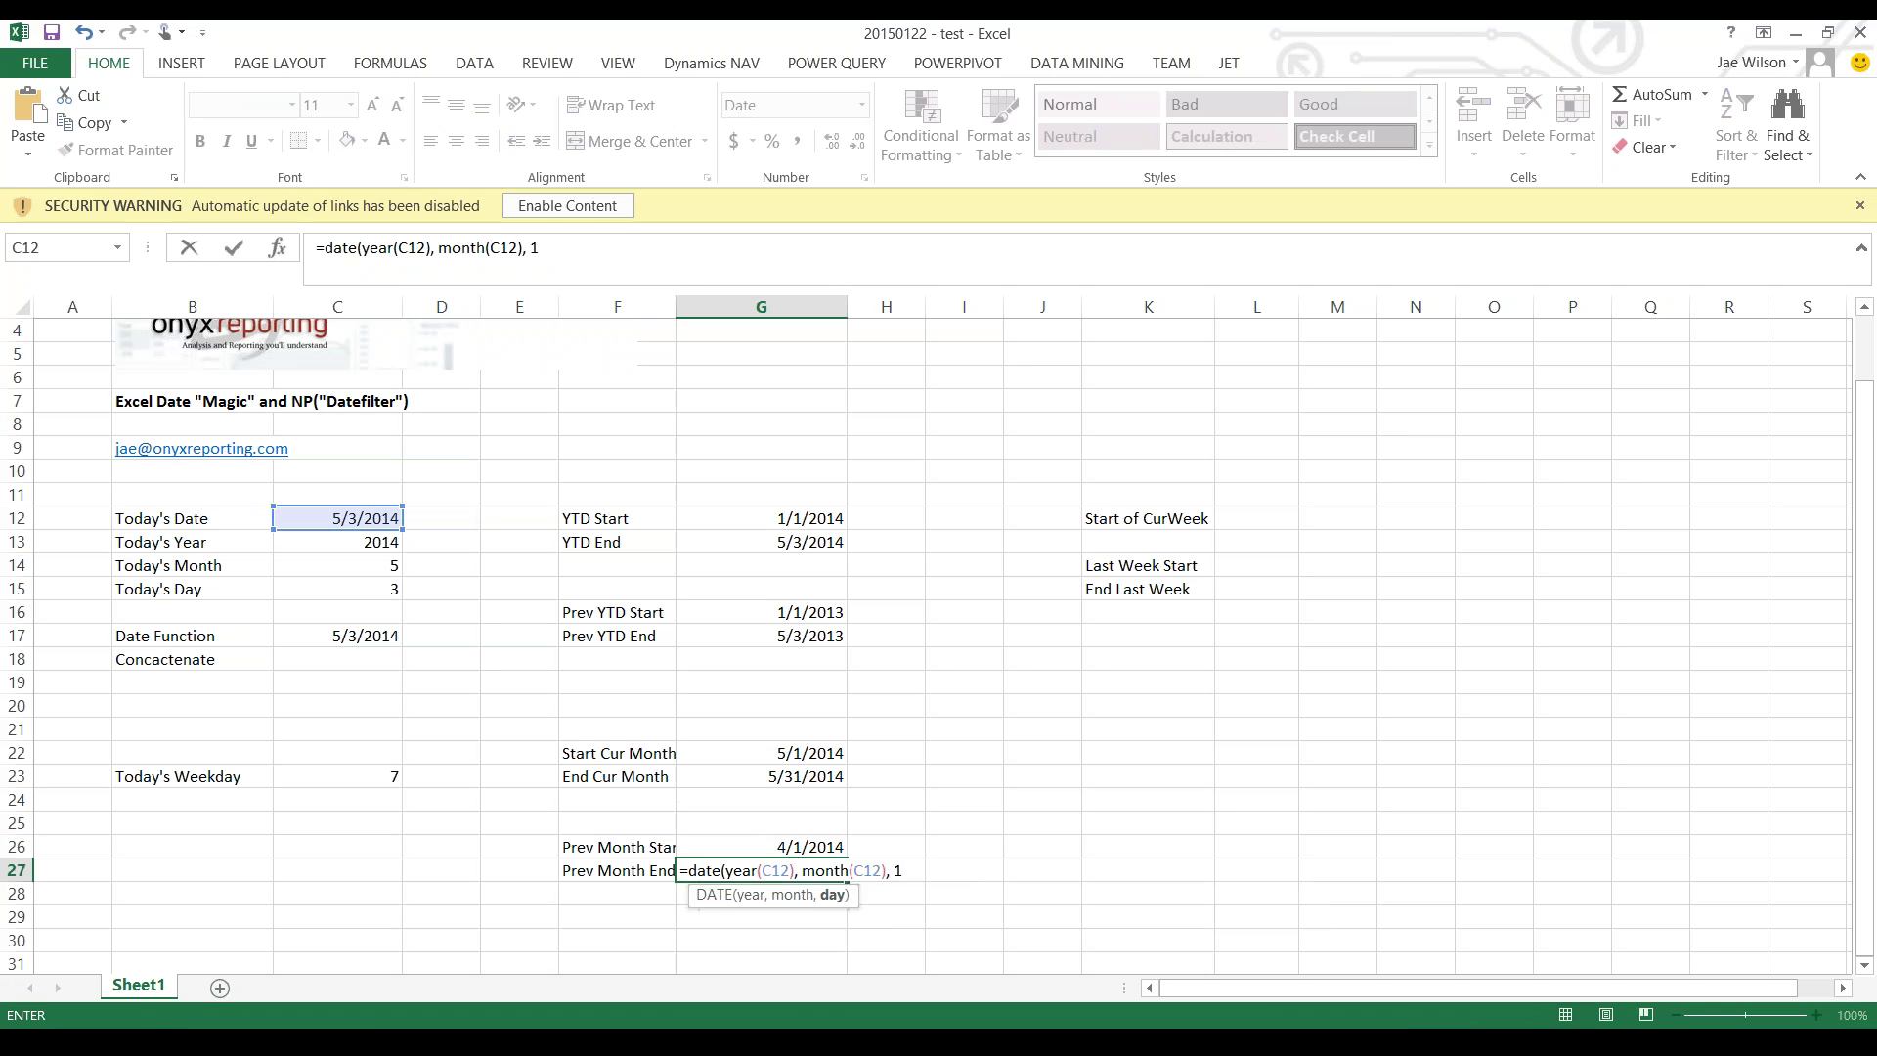
pyautogui.write('1')
pyautogui.press('BackSpace')
pyautogui.press('BackSpace')
pyautogui.press('BackSpace')
pyautogui.write('0)')
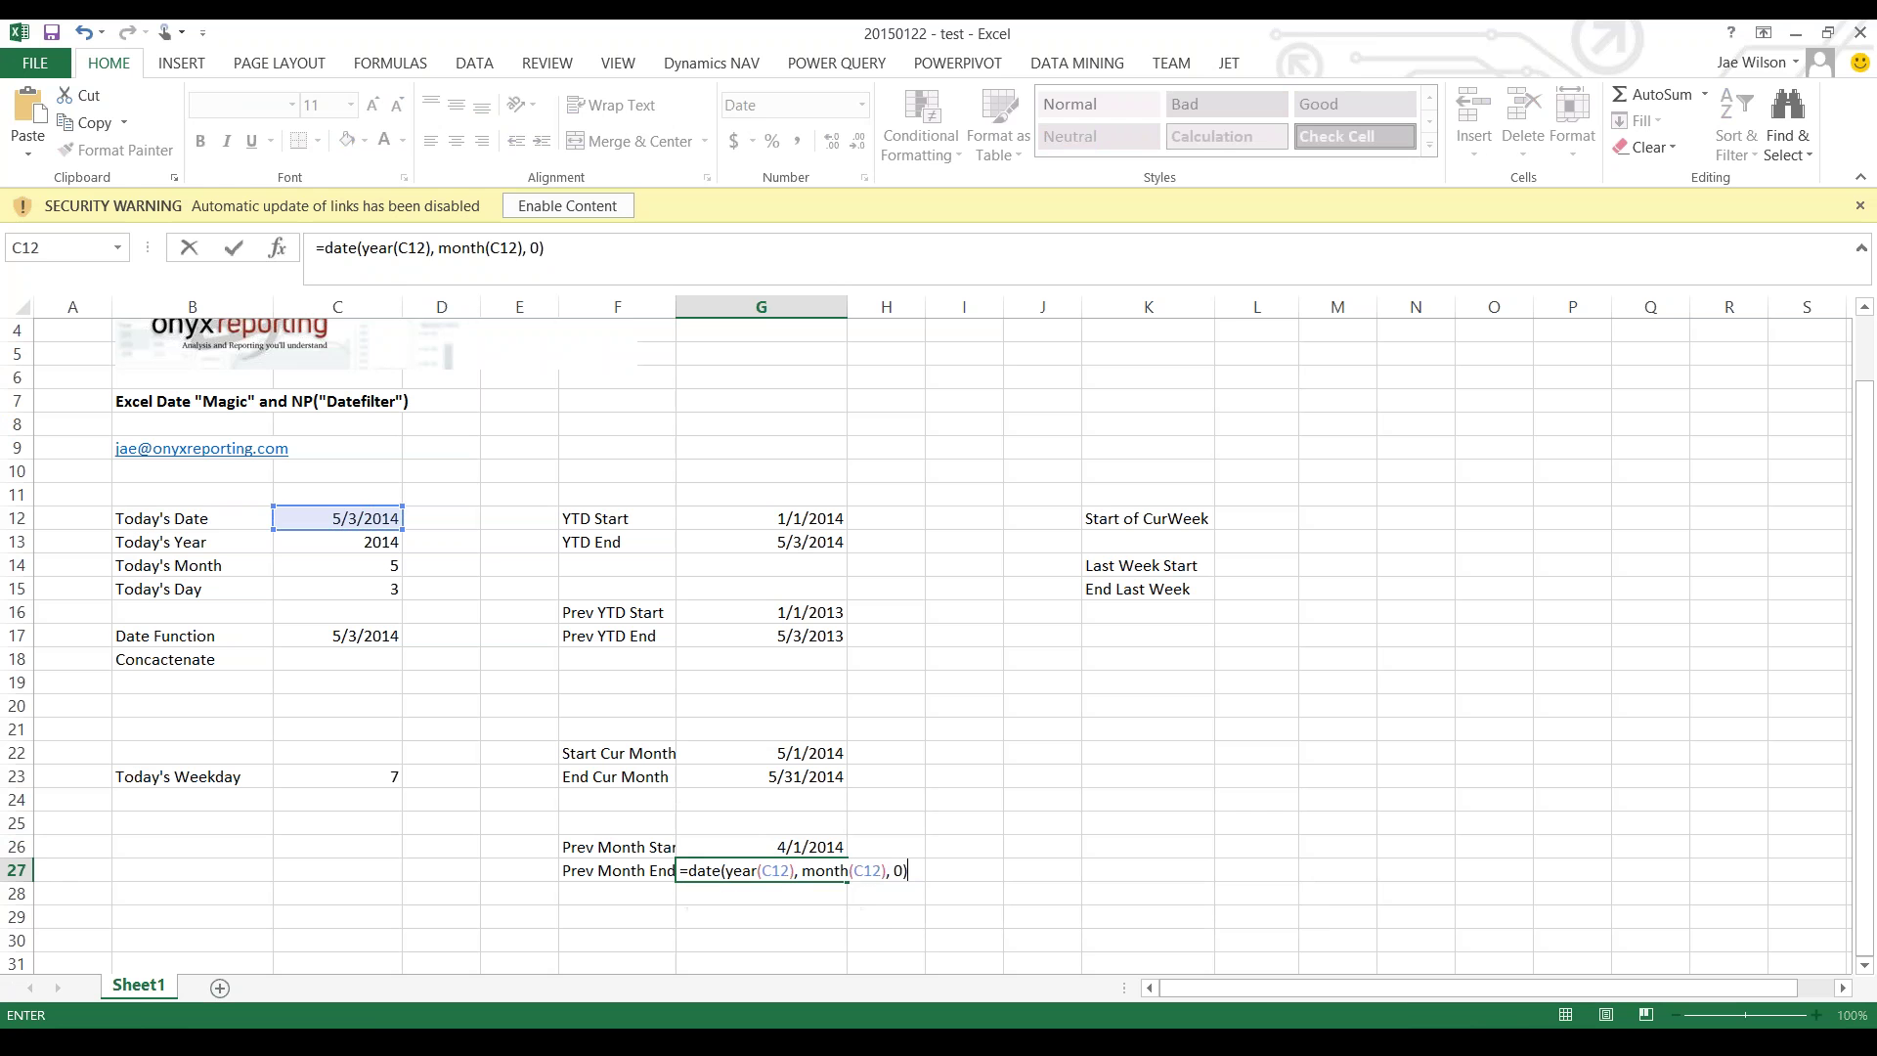
pyautogui.press('Return')
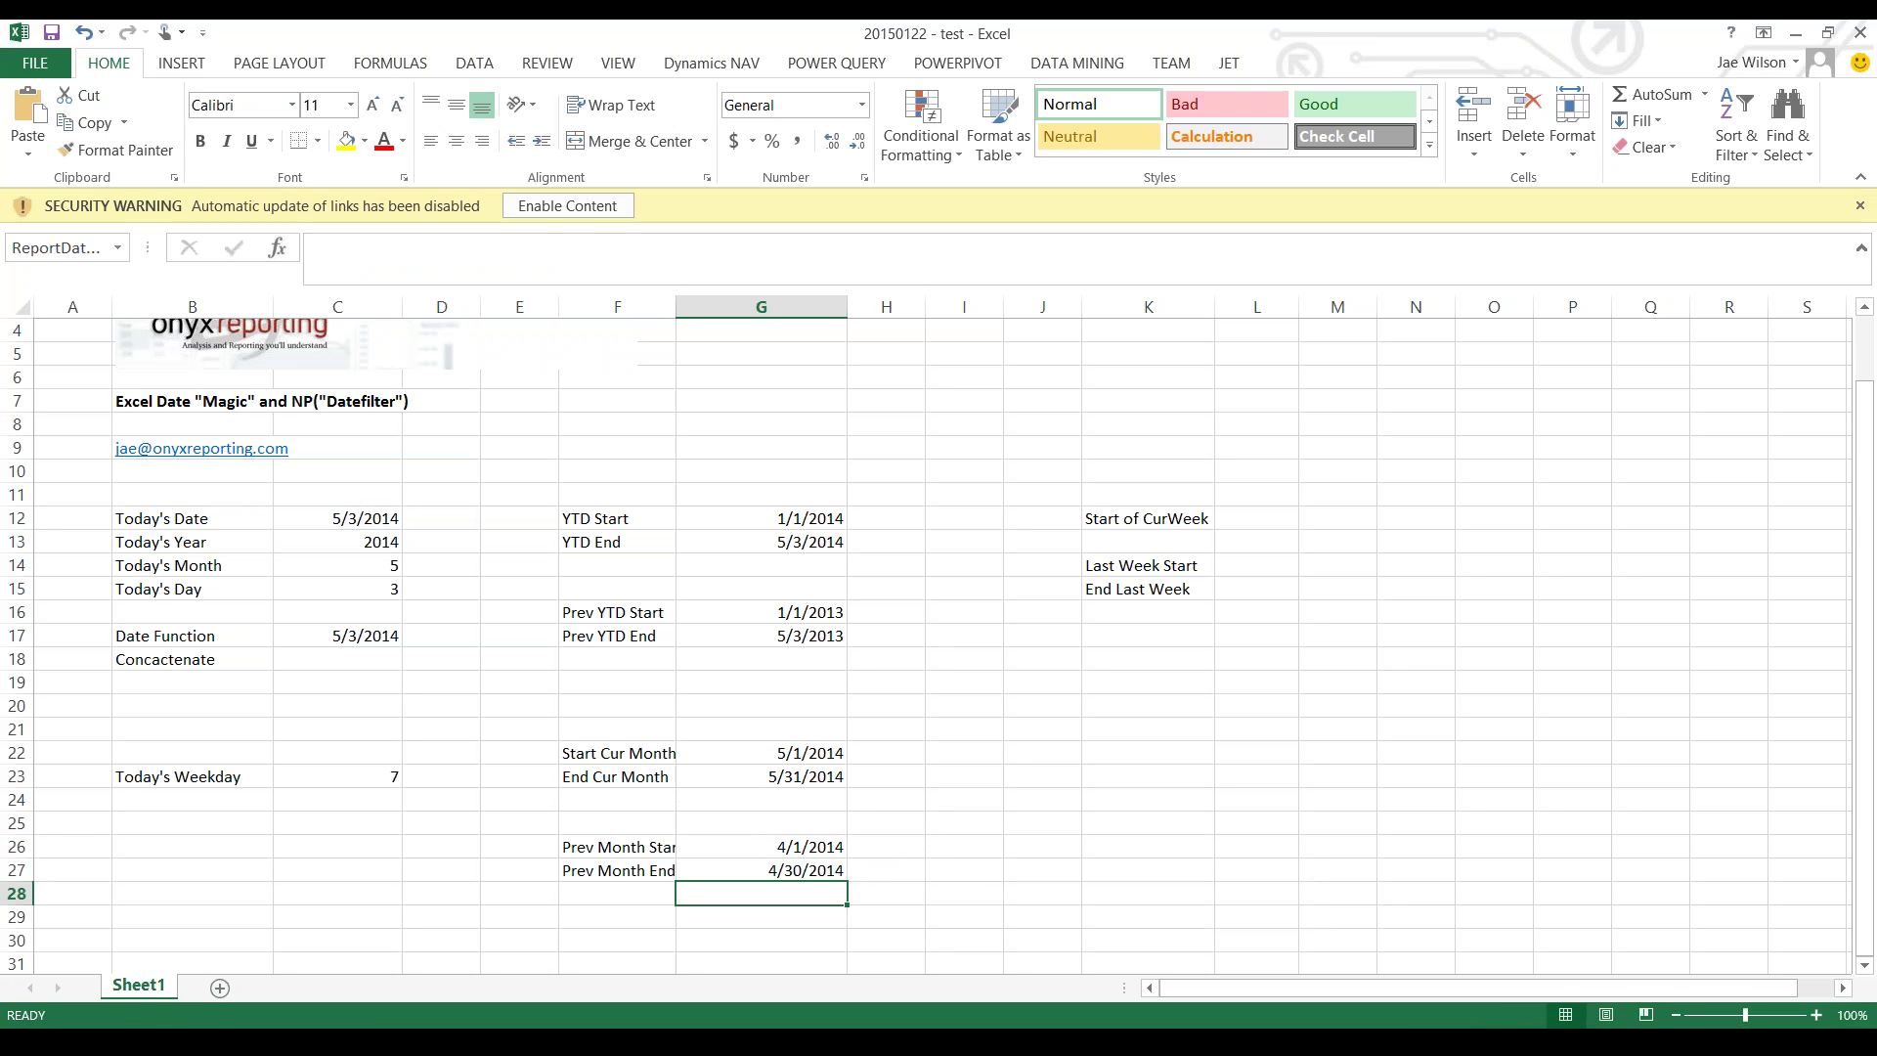
pyautogui.click(192, 518)
pyautogui.press('Down')
pyautogui.press('Down')
pyautogui.press('Down')
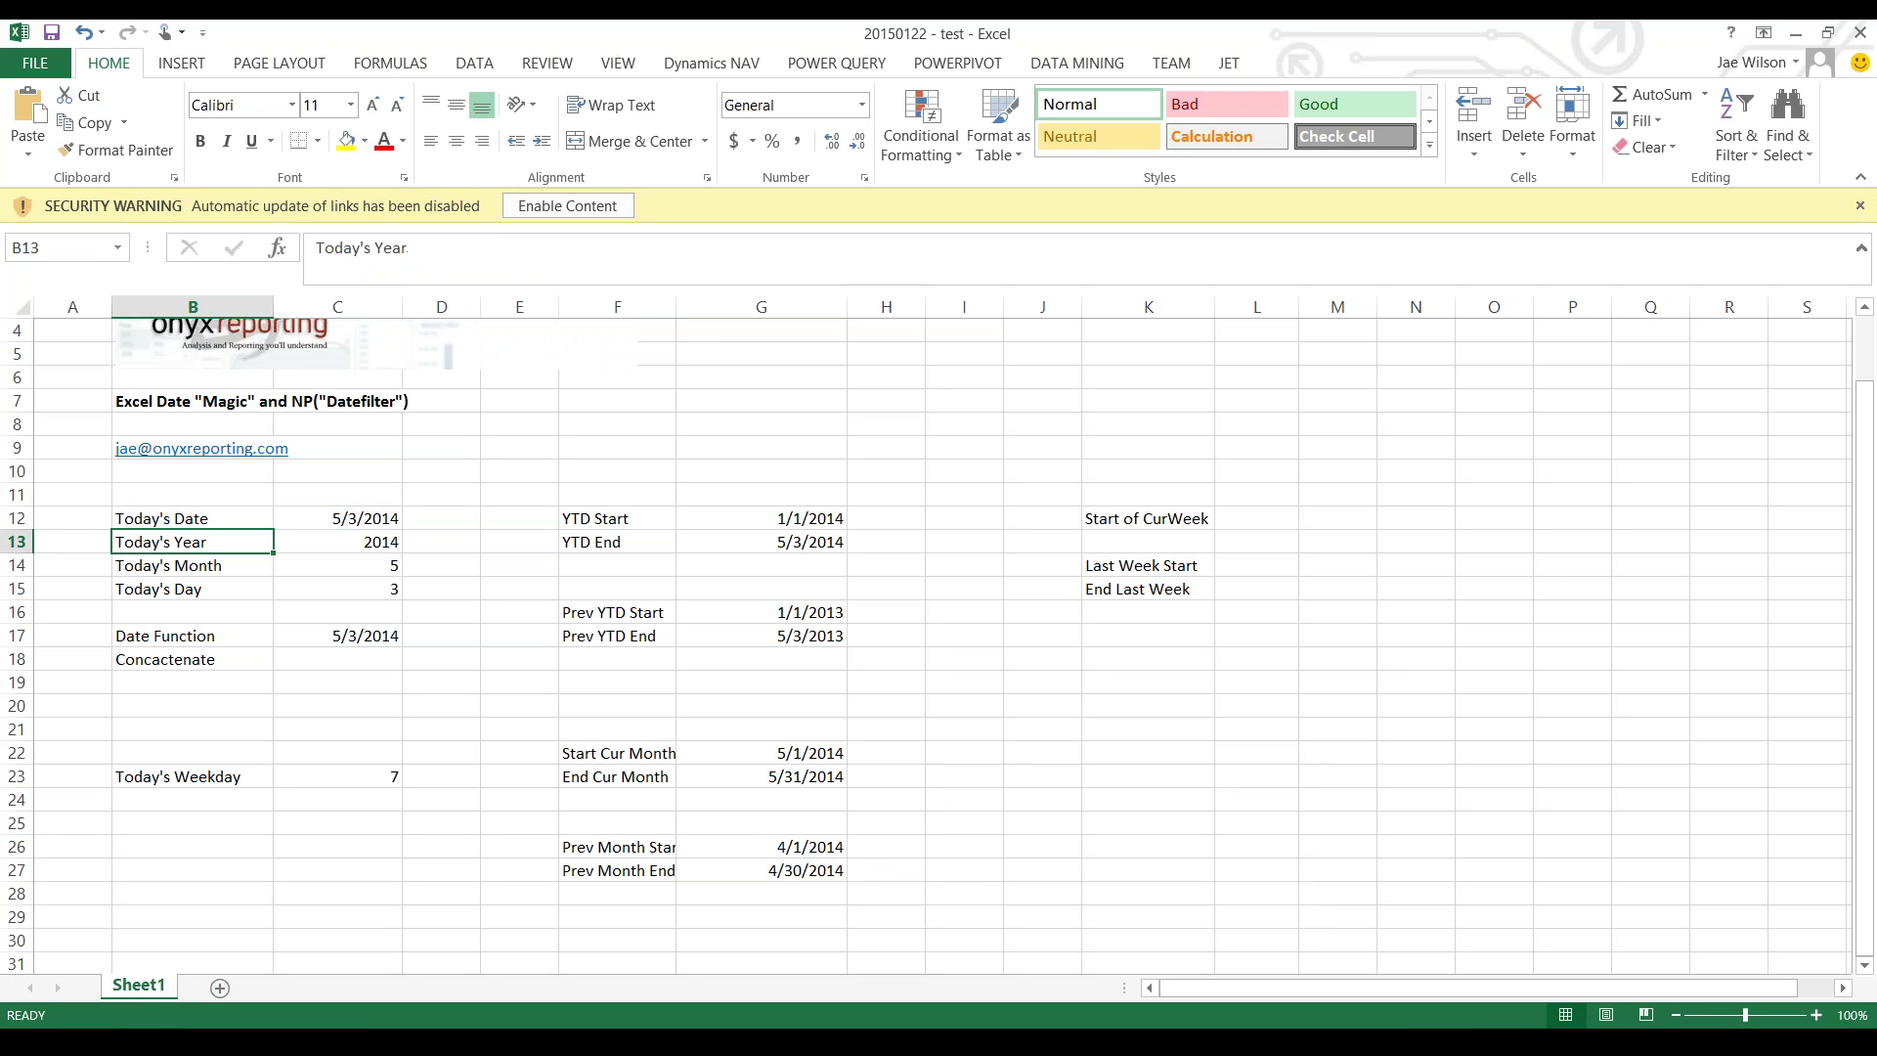
pyautogui.moveTo(597, 519); pyautogui.dragTo(782, 870)
# - Enter =C12-WEEKDAY(C12,1) in L12 for Start of CurWeek, using the Sunday-through-Saturday numbering
pyautogui.click(1148, 518)
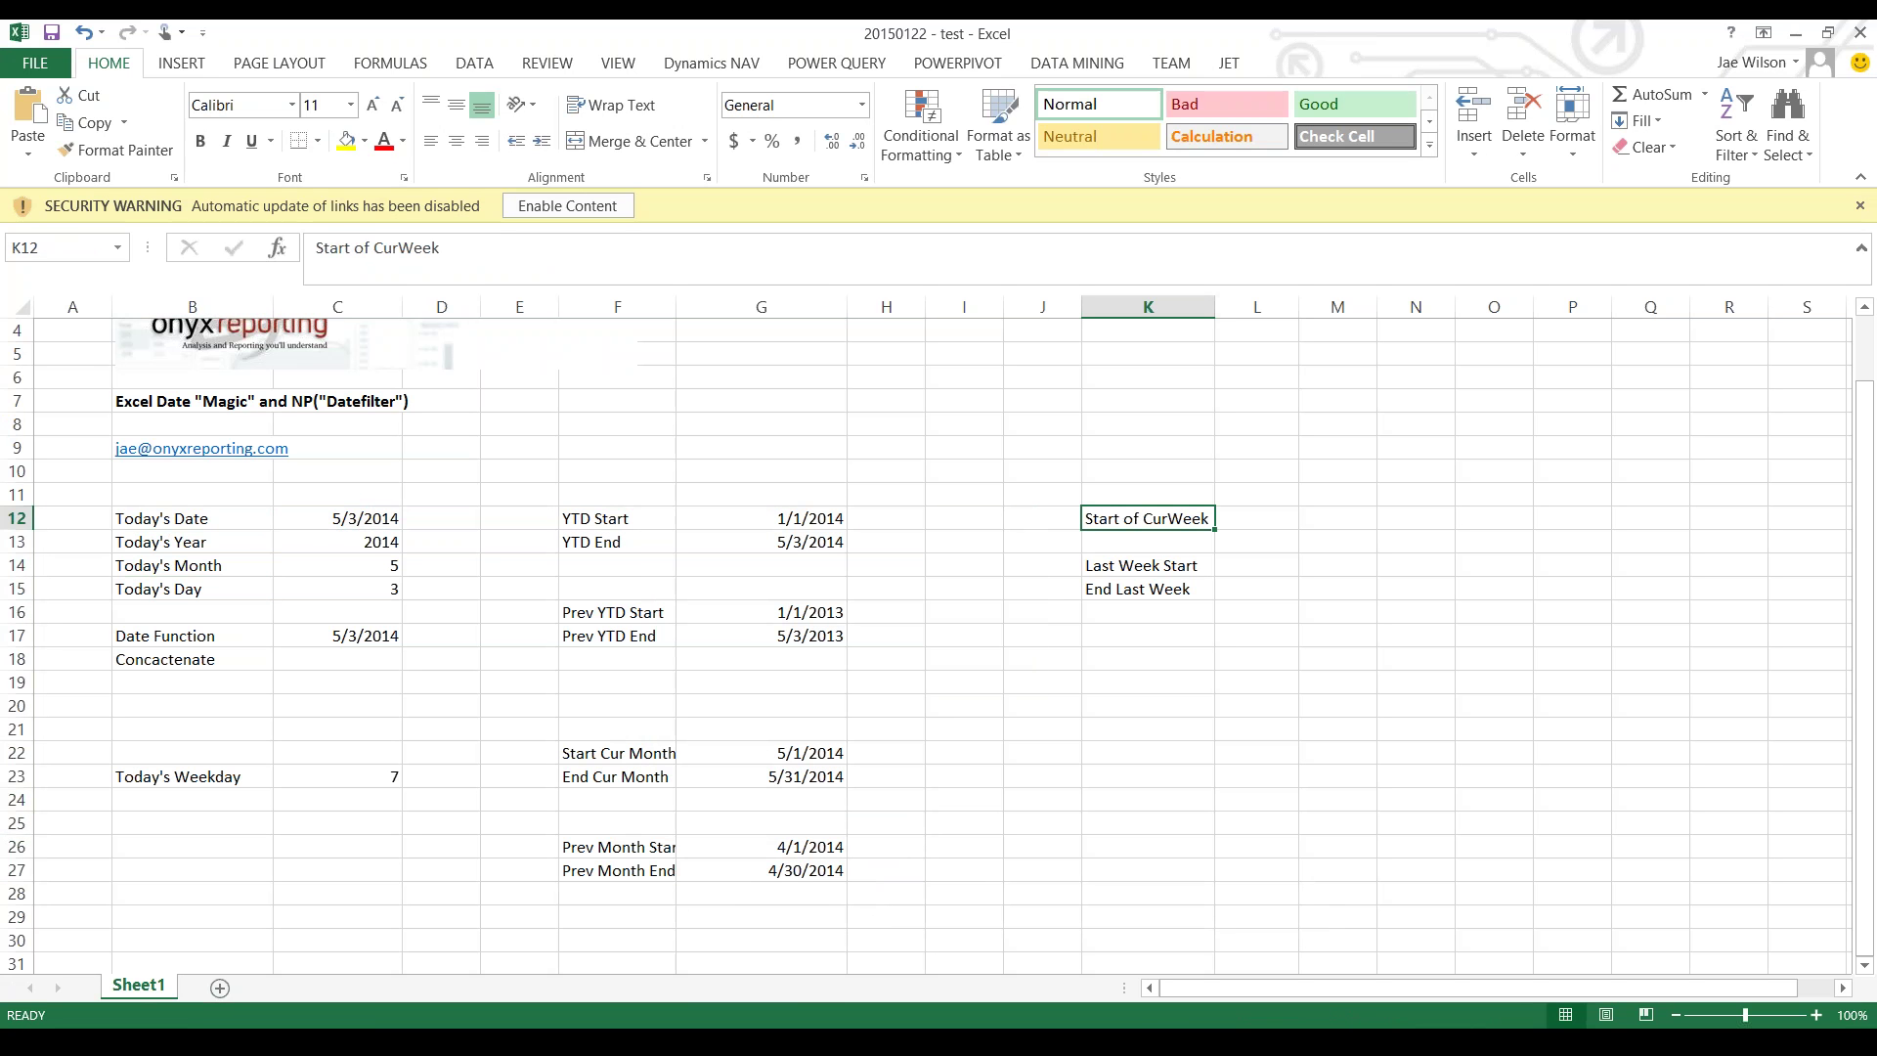
pyautogui.click(1256, 518)
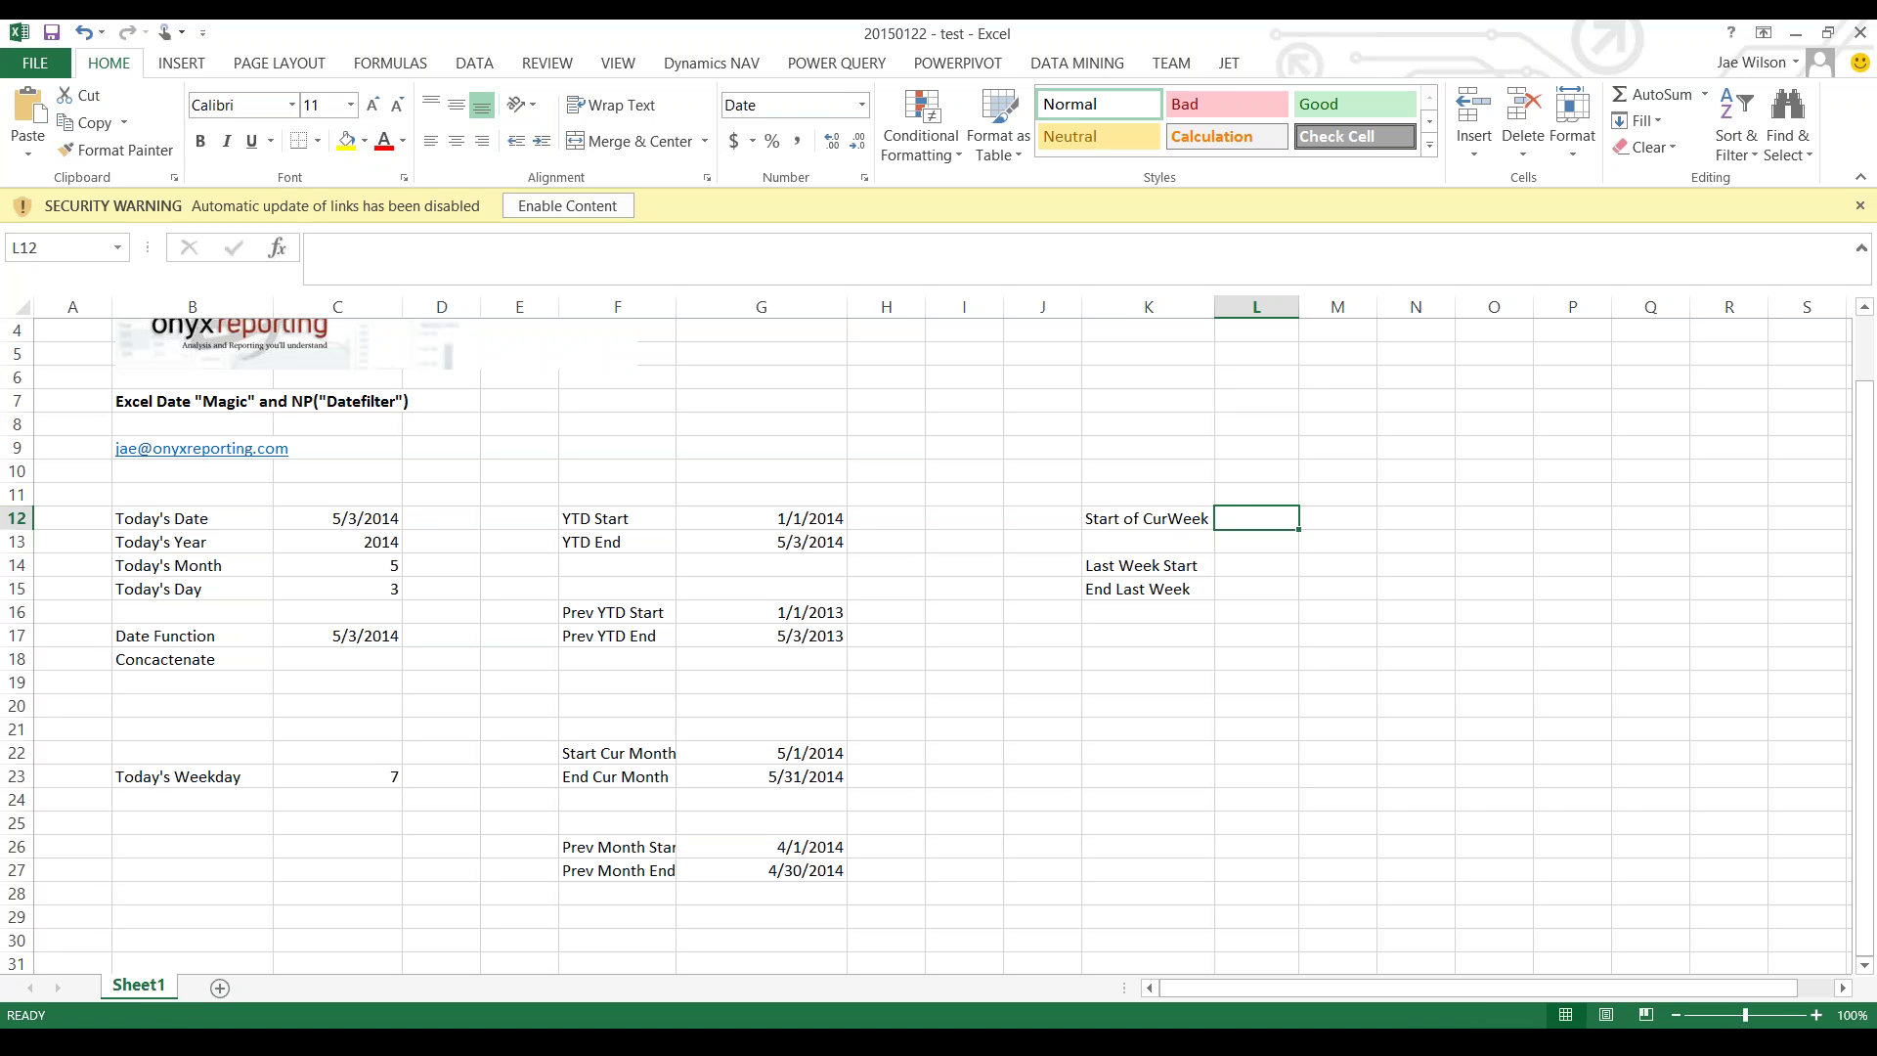
pyautogui.write('=')
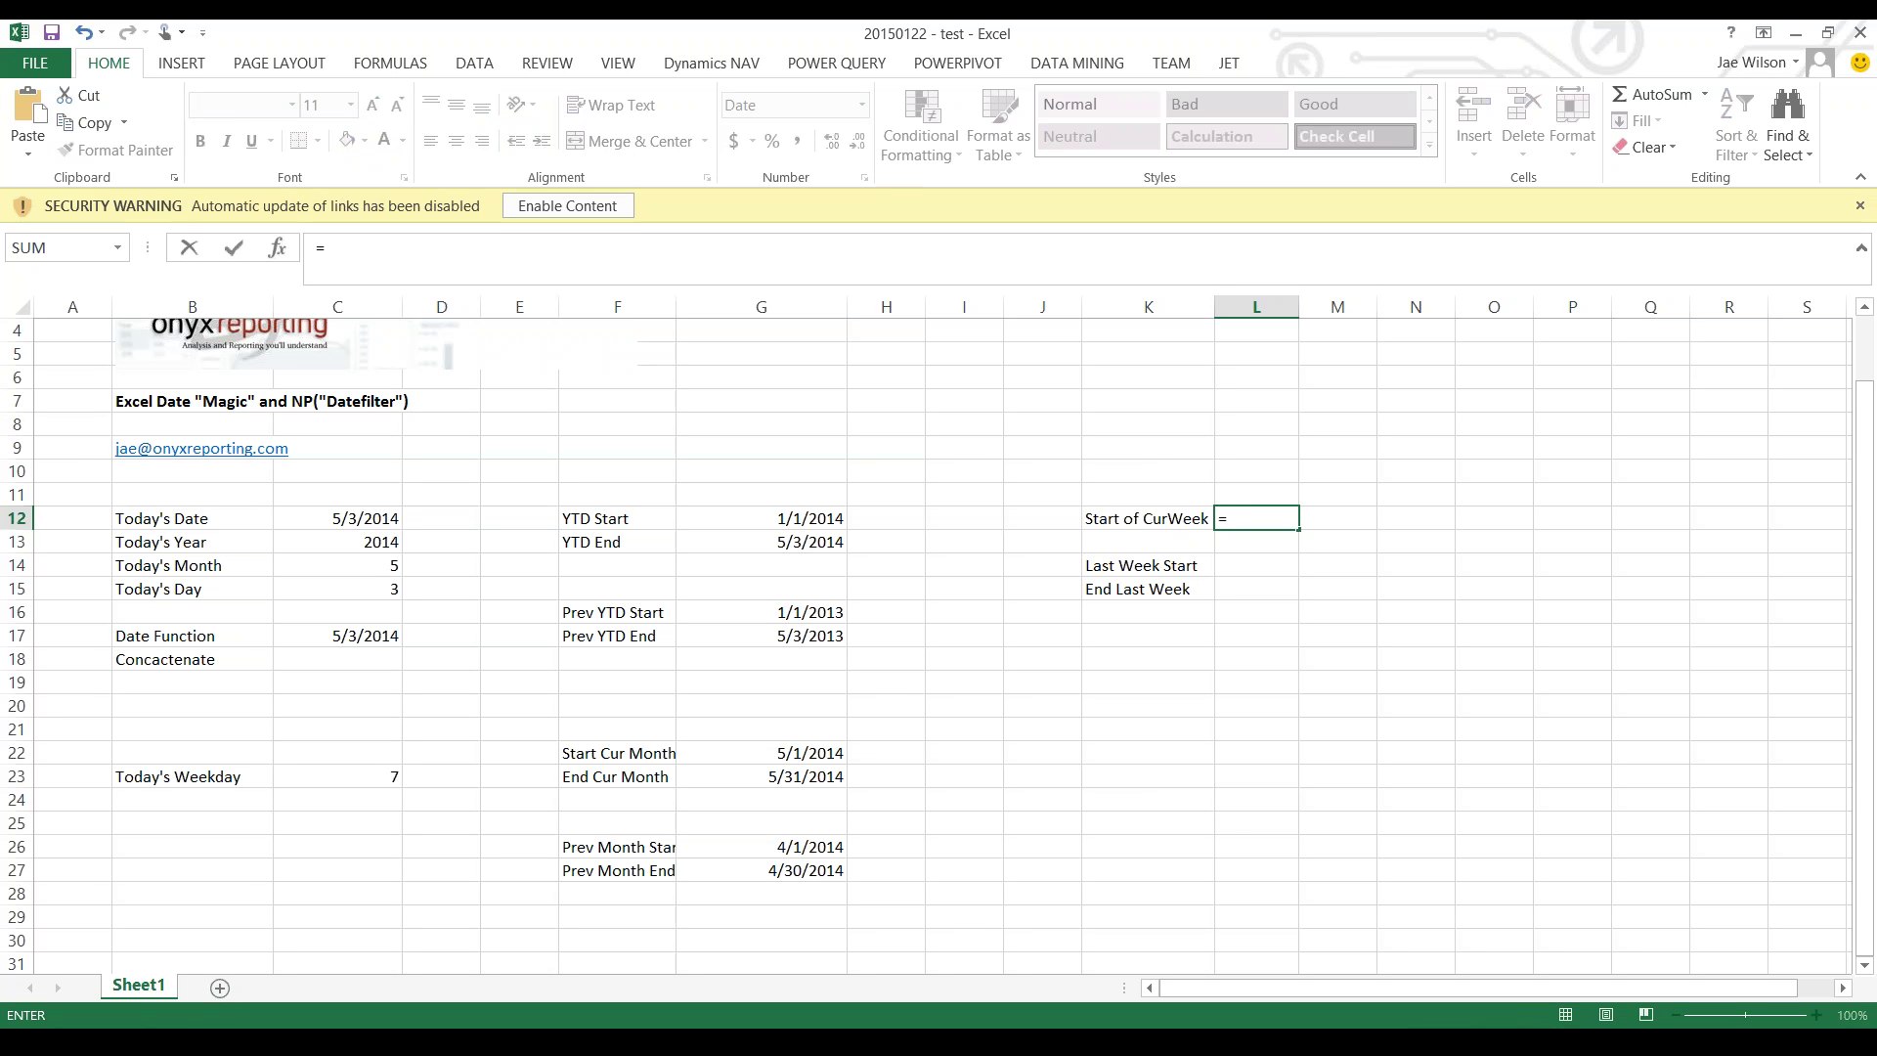
pyautogui.write('toda')
pyautogui.press('BackSpace')
pyautogui.press('BackSpace')
pyautogui.press('BackSpace')
pyautogui.press('BackSpace')
pyautogui.click(337, 518)
pyautogui.write('-')
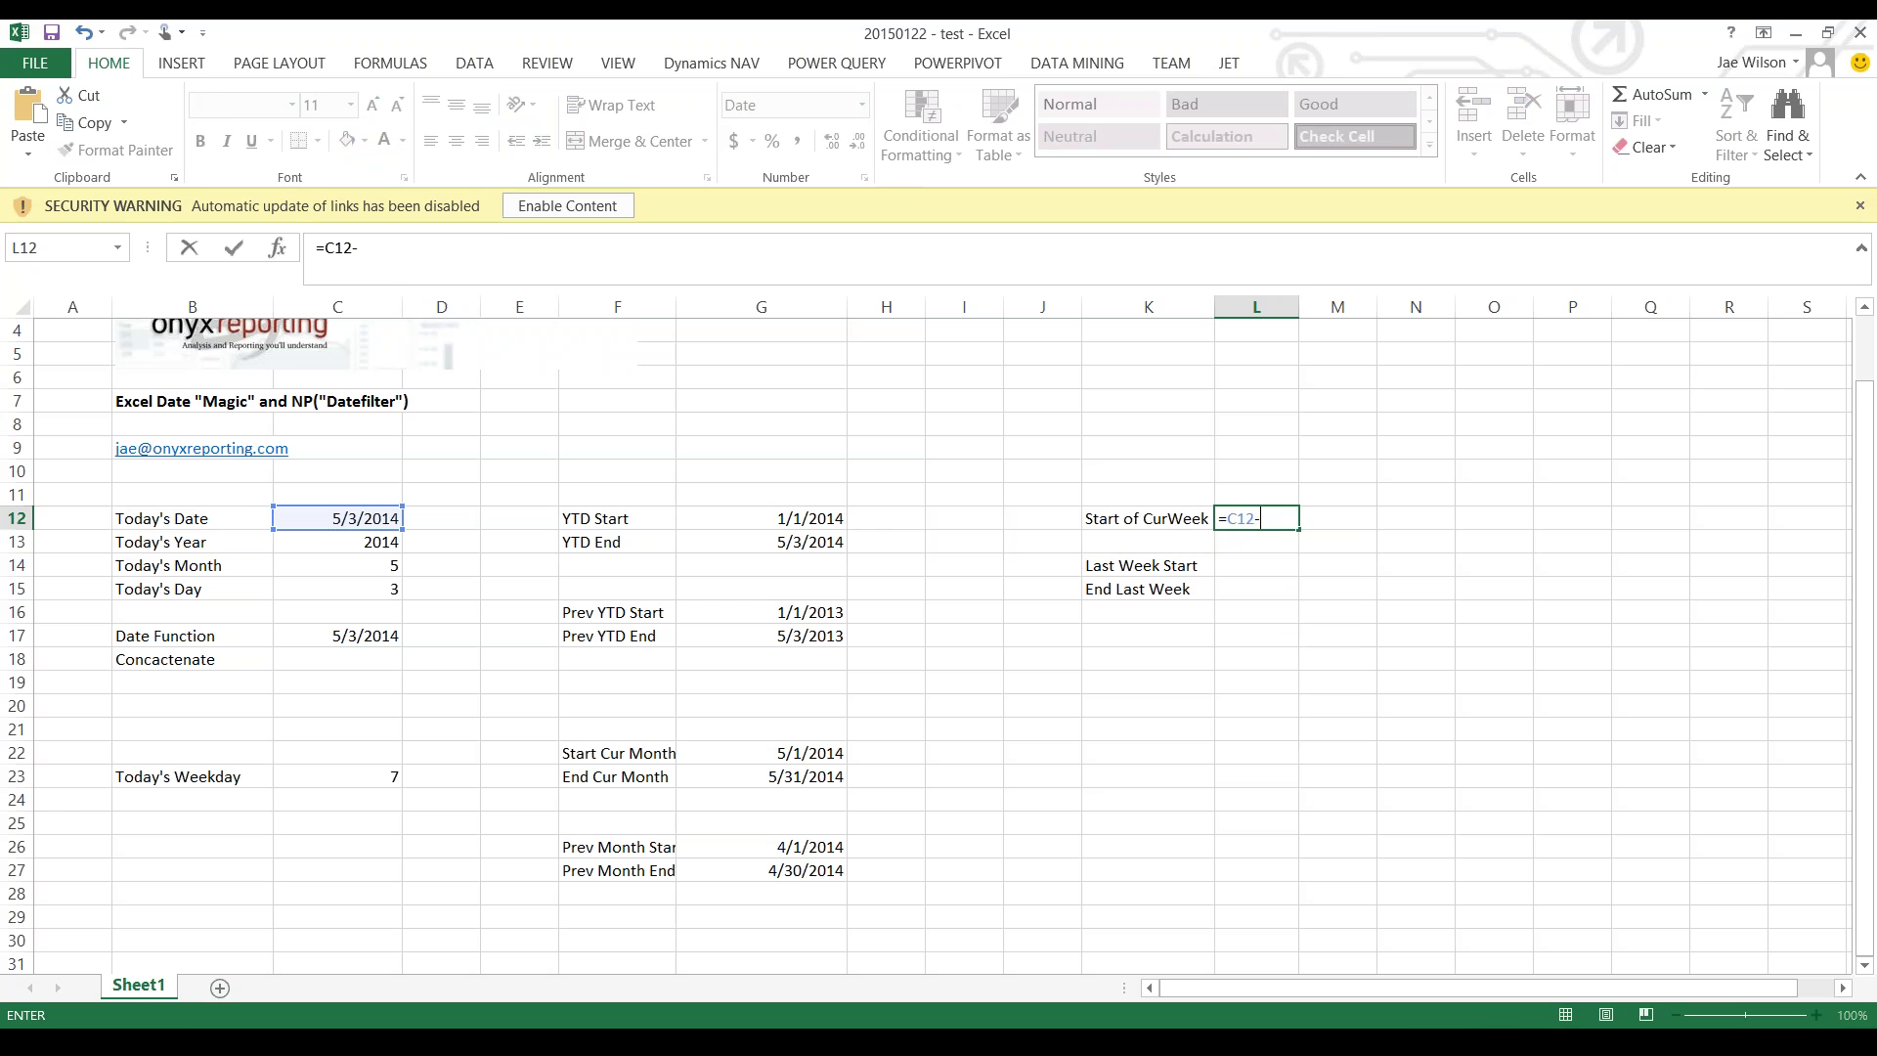
pyautogui.write('weekday(')
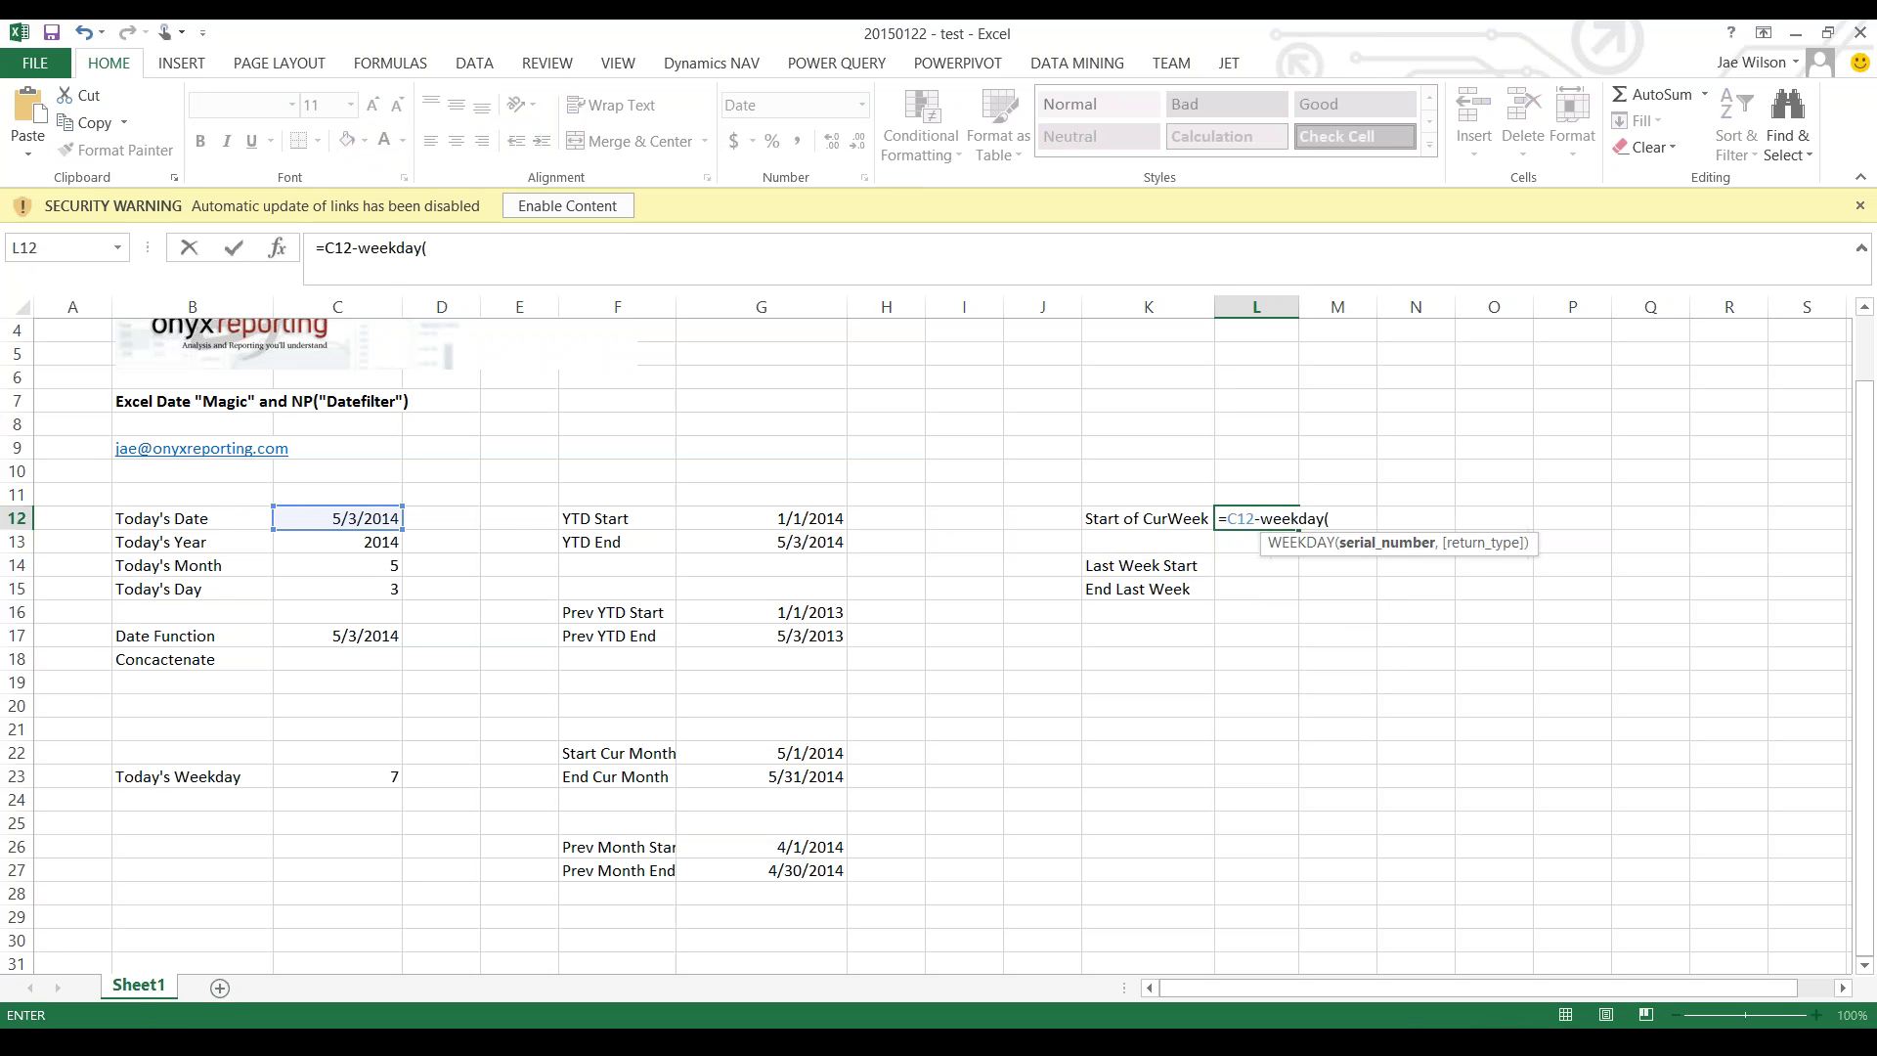
pyautogui.click(337, 518)
pyautogui.write(',')
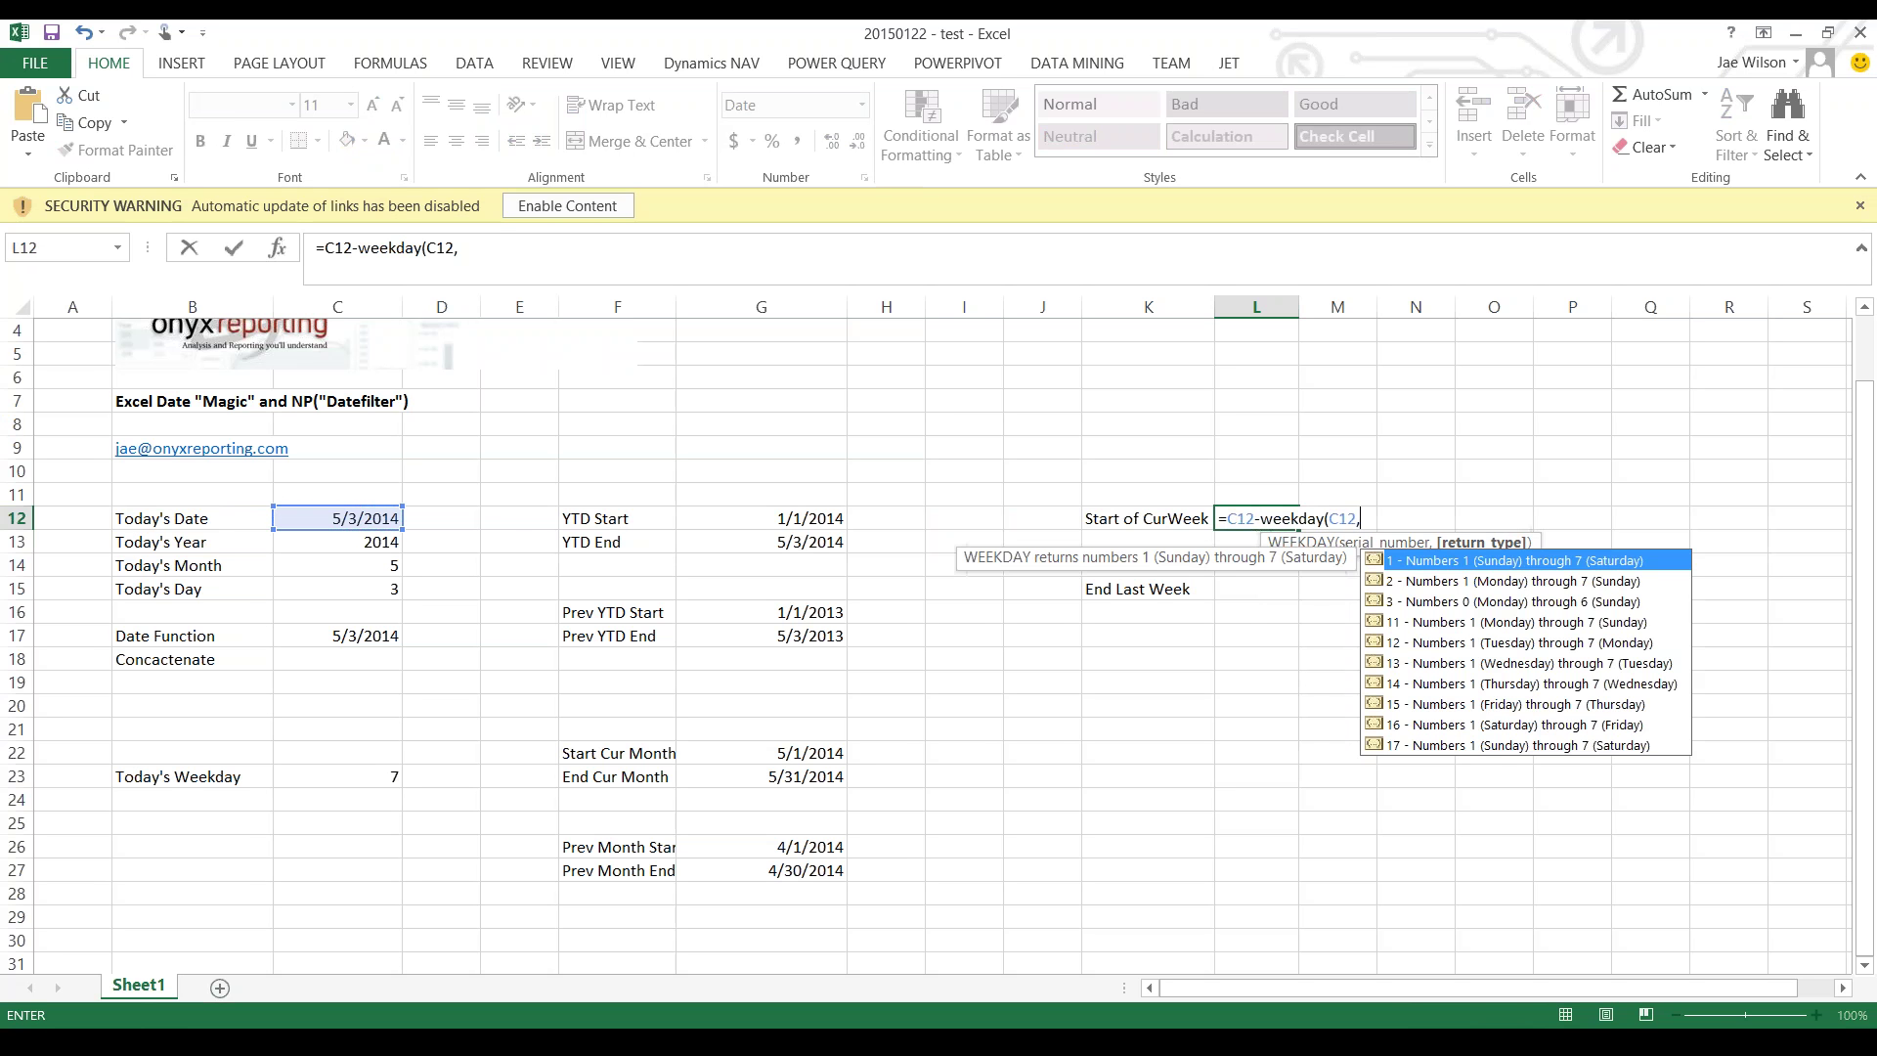
pyautogui.write('1)')
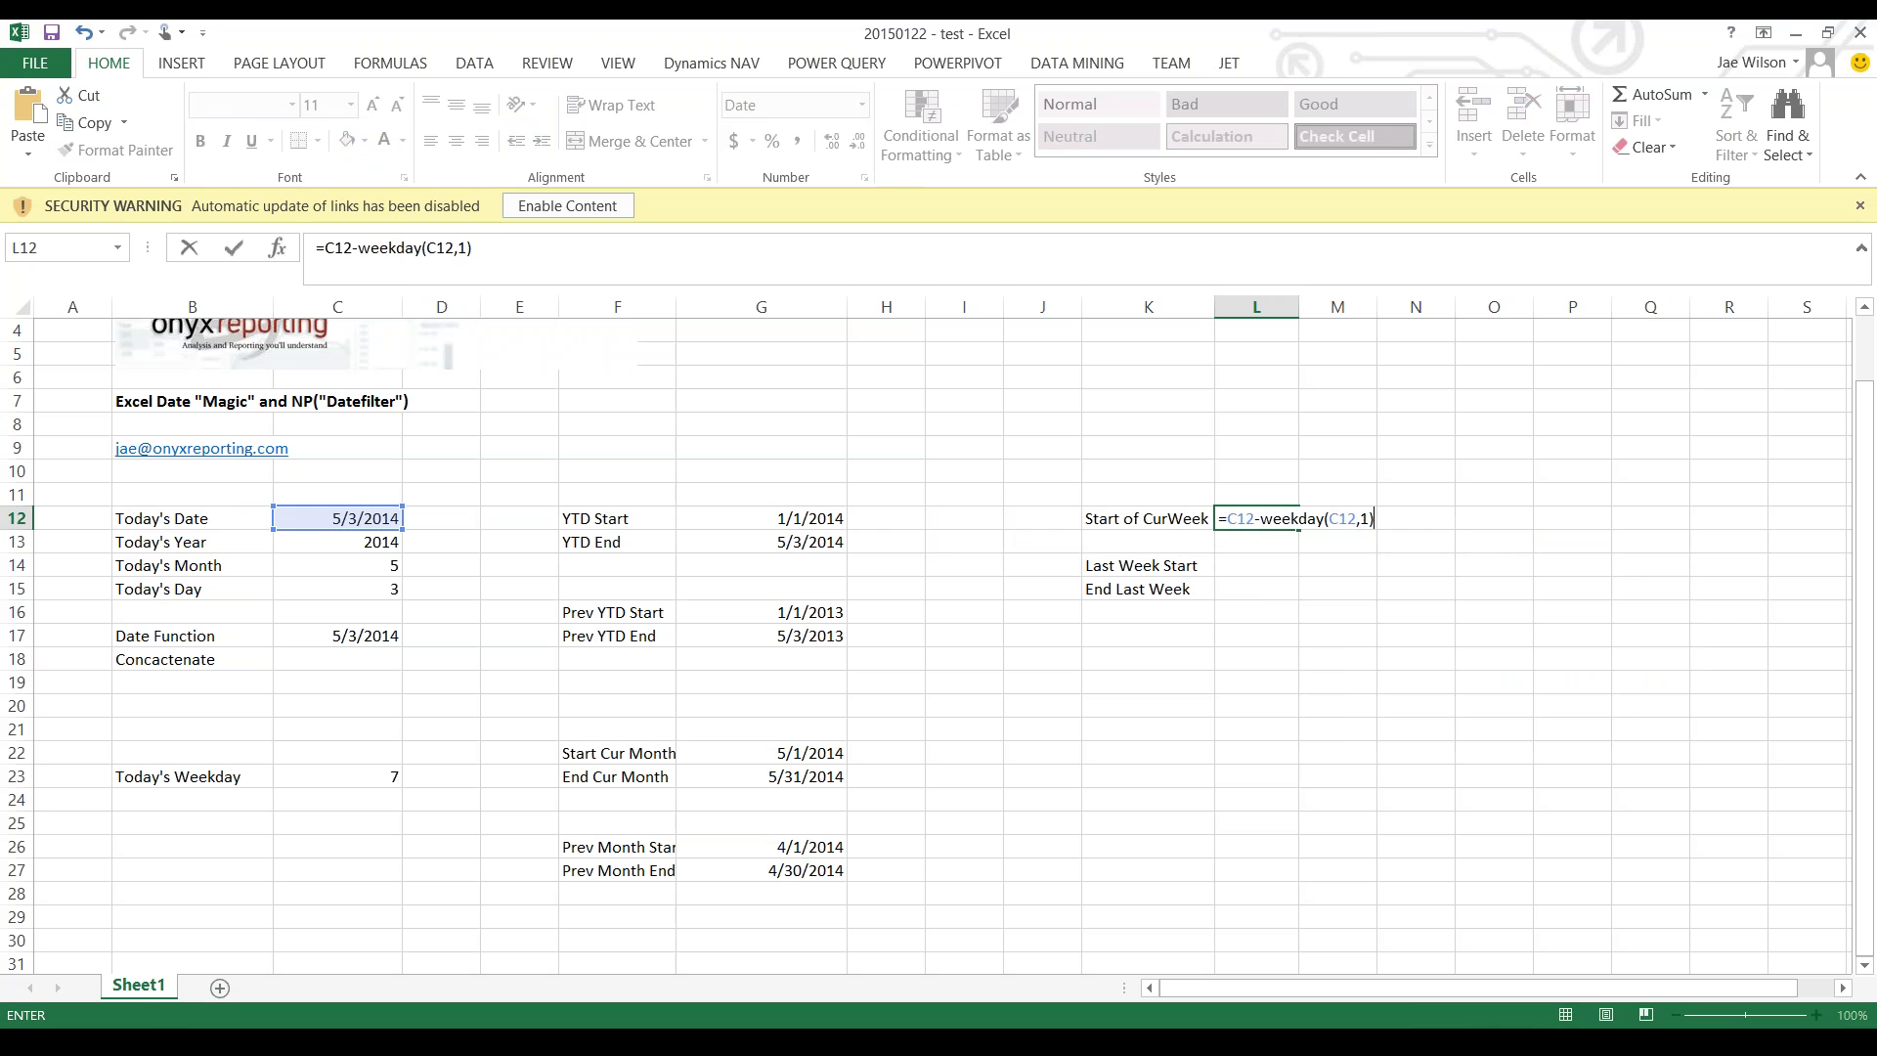
pyautogui.press('Return')
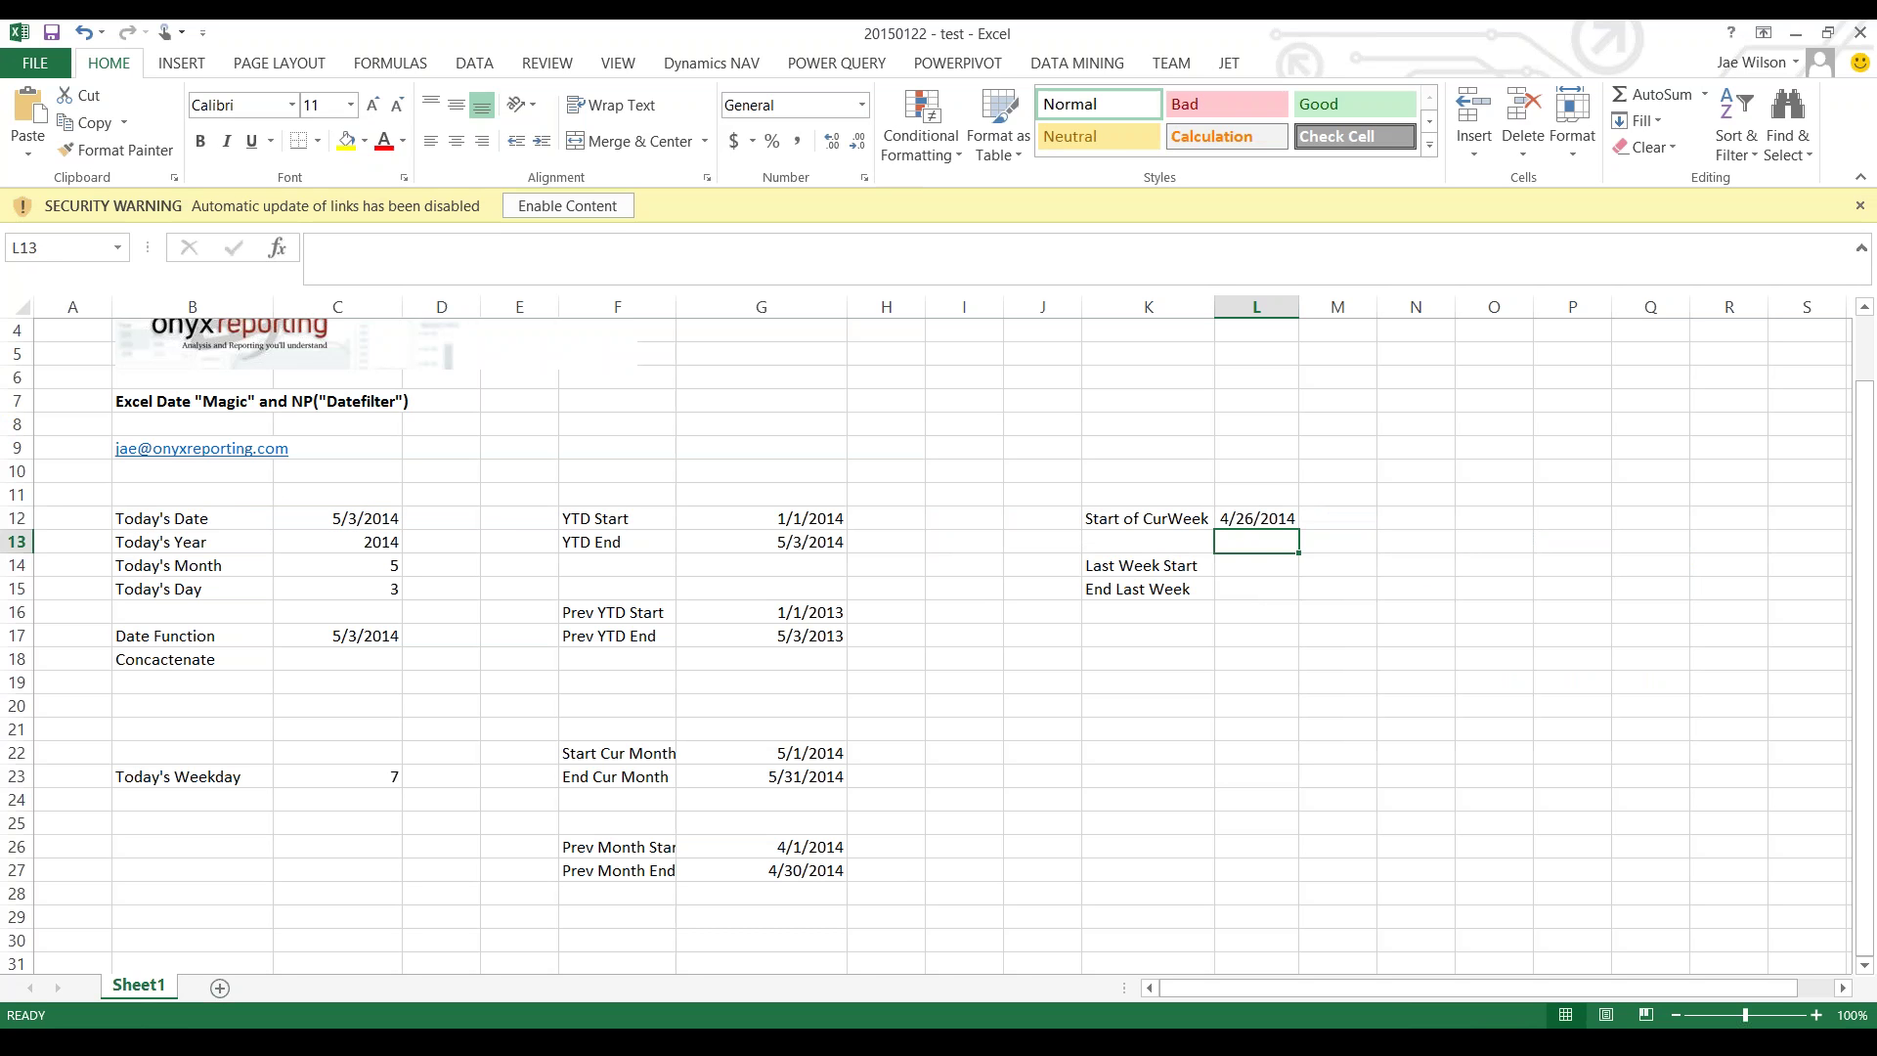
# - Enter =TEXT(L12,"ddd") in M12 to show the abbreviated weekday name of the Start of CurWeek date
pyautogui.click(337, 777)
pyautogui.click(1256, 518)
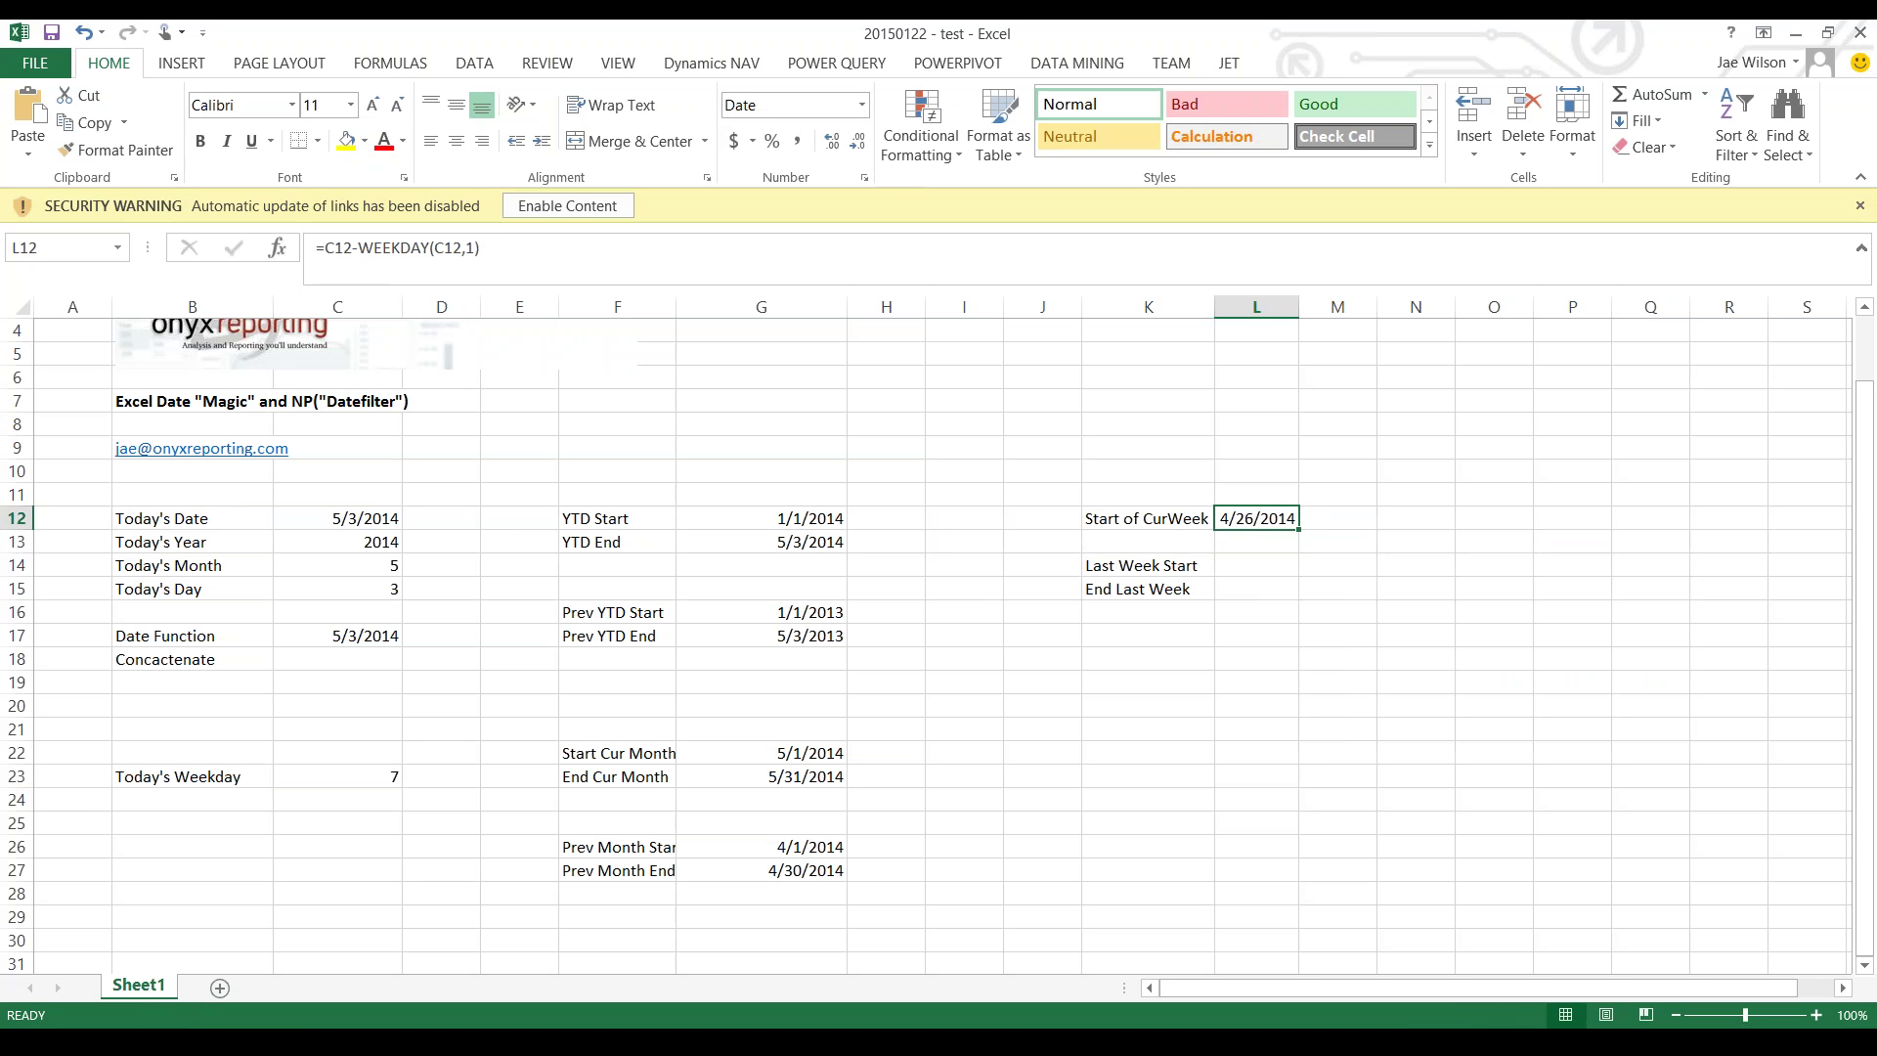
pyautogui.click(1336, 518)
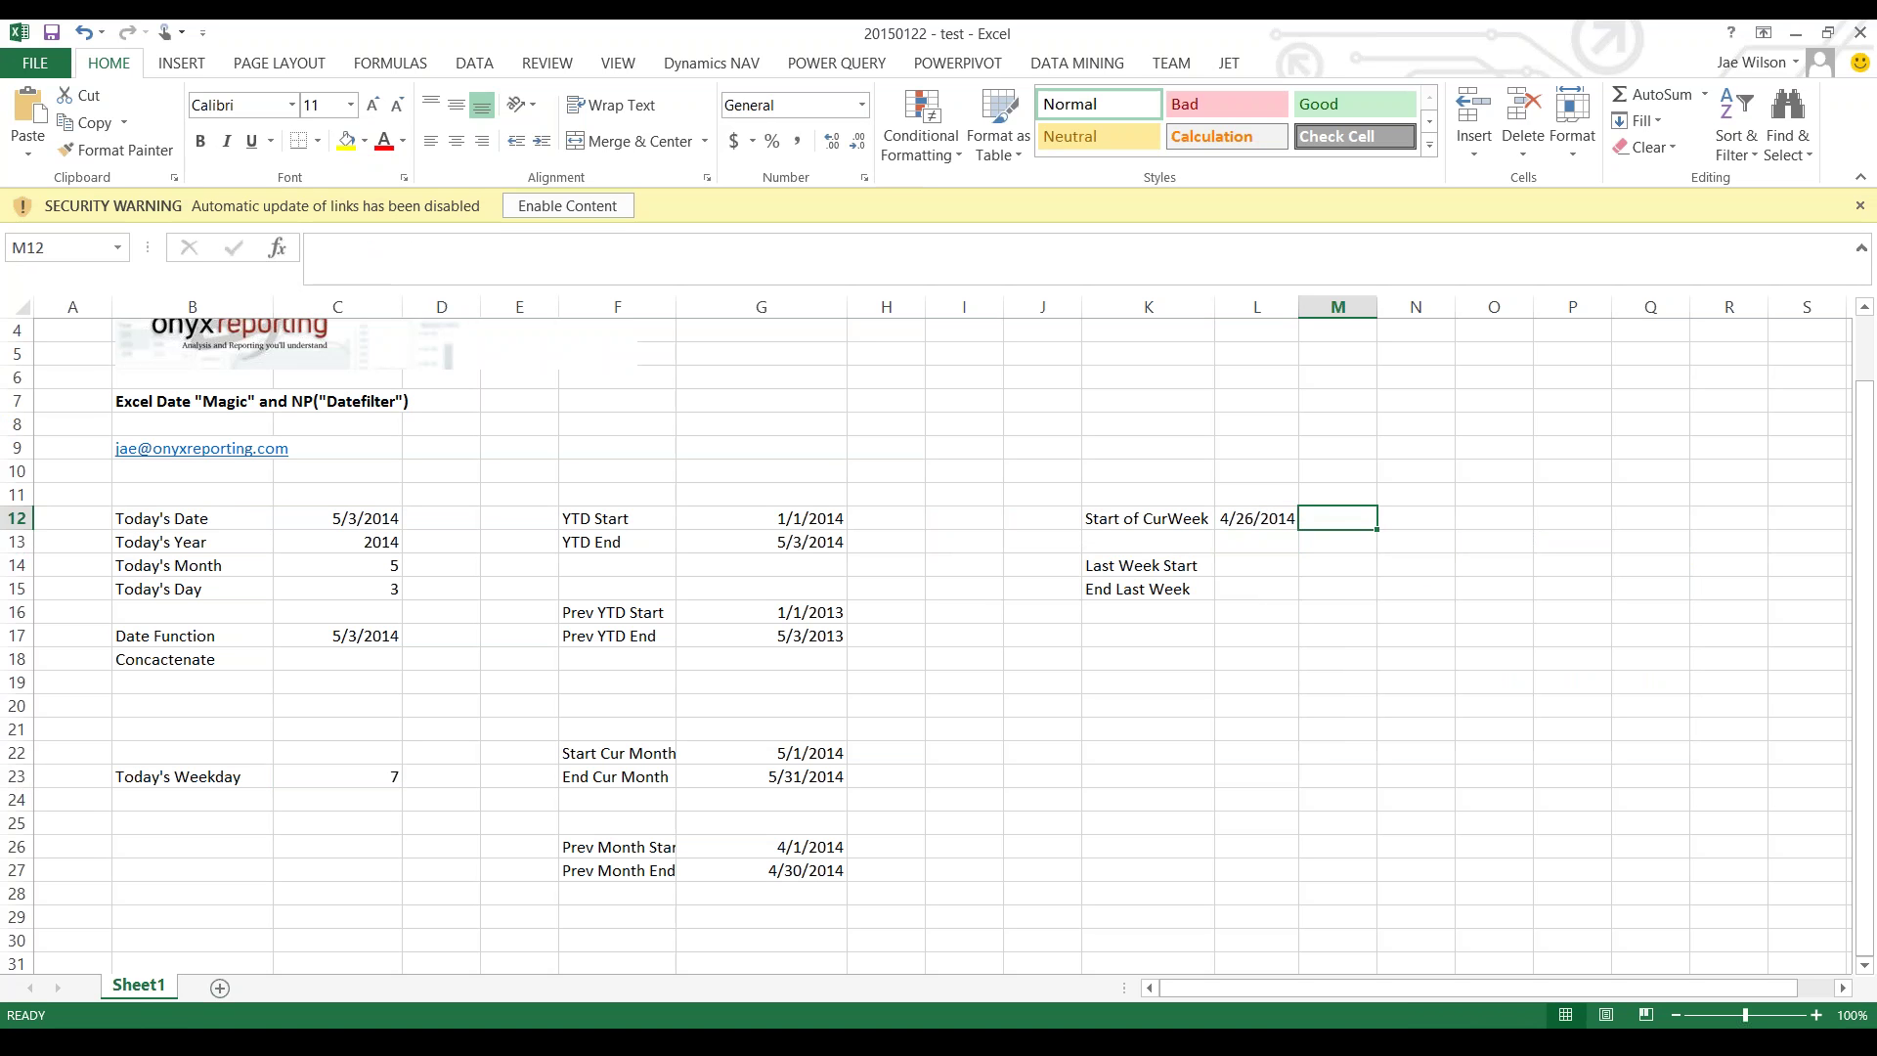
pyautogui.write('=text(')
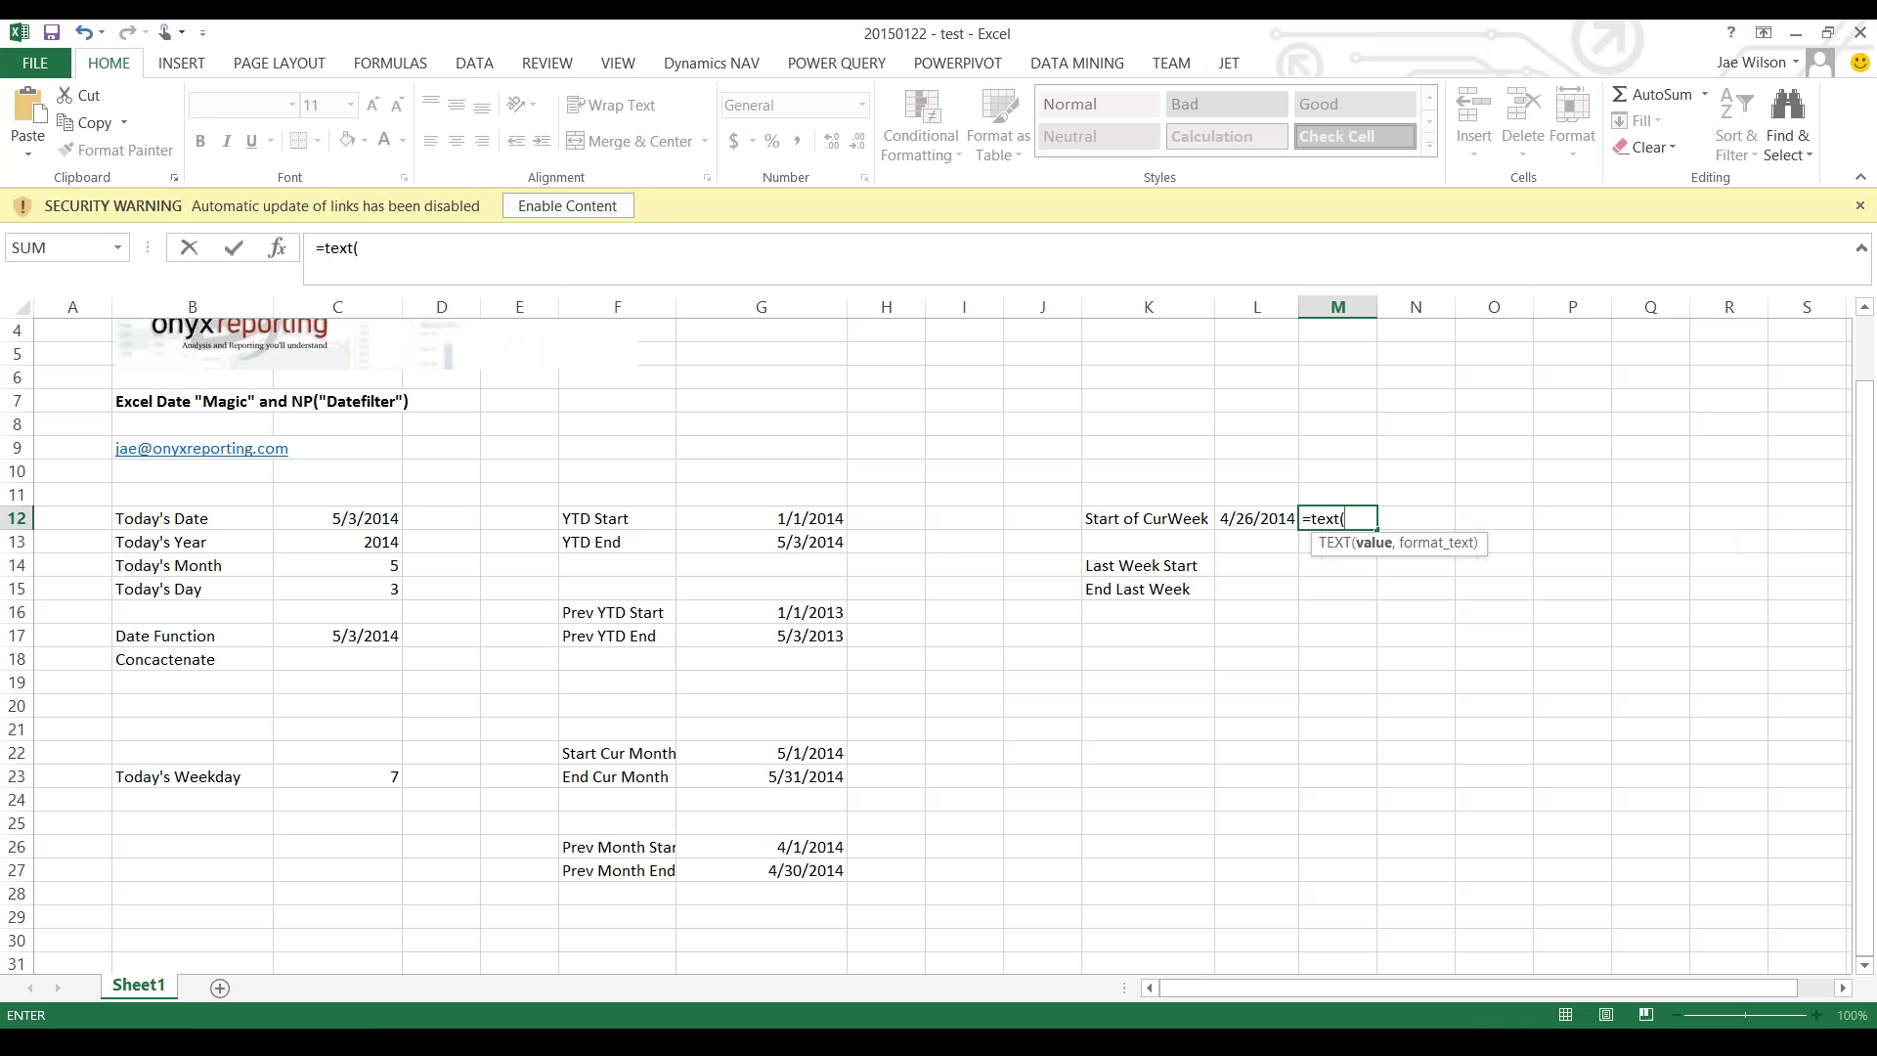
pyautogui.press('Left')
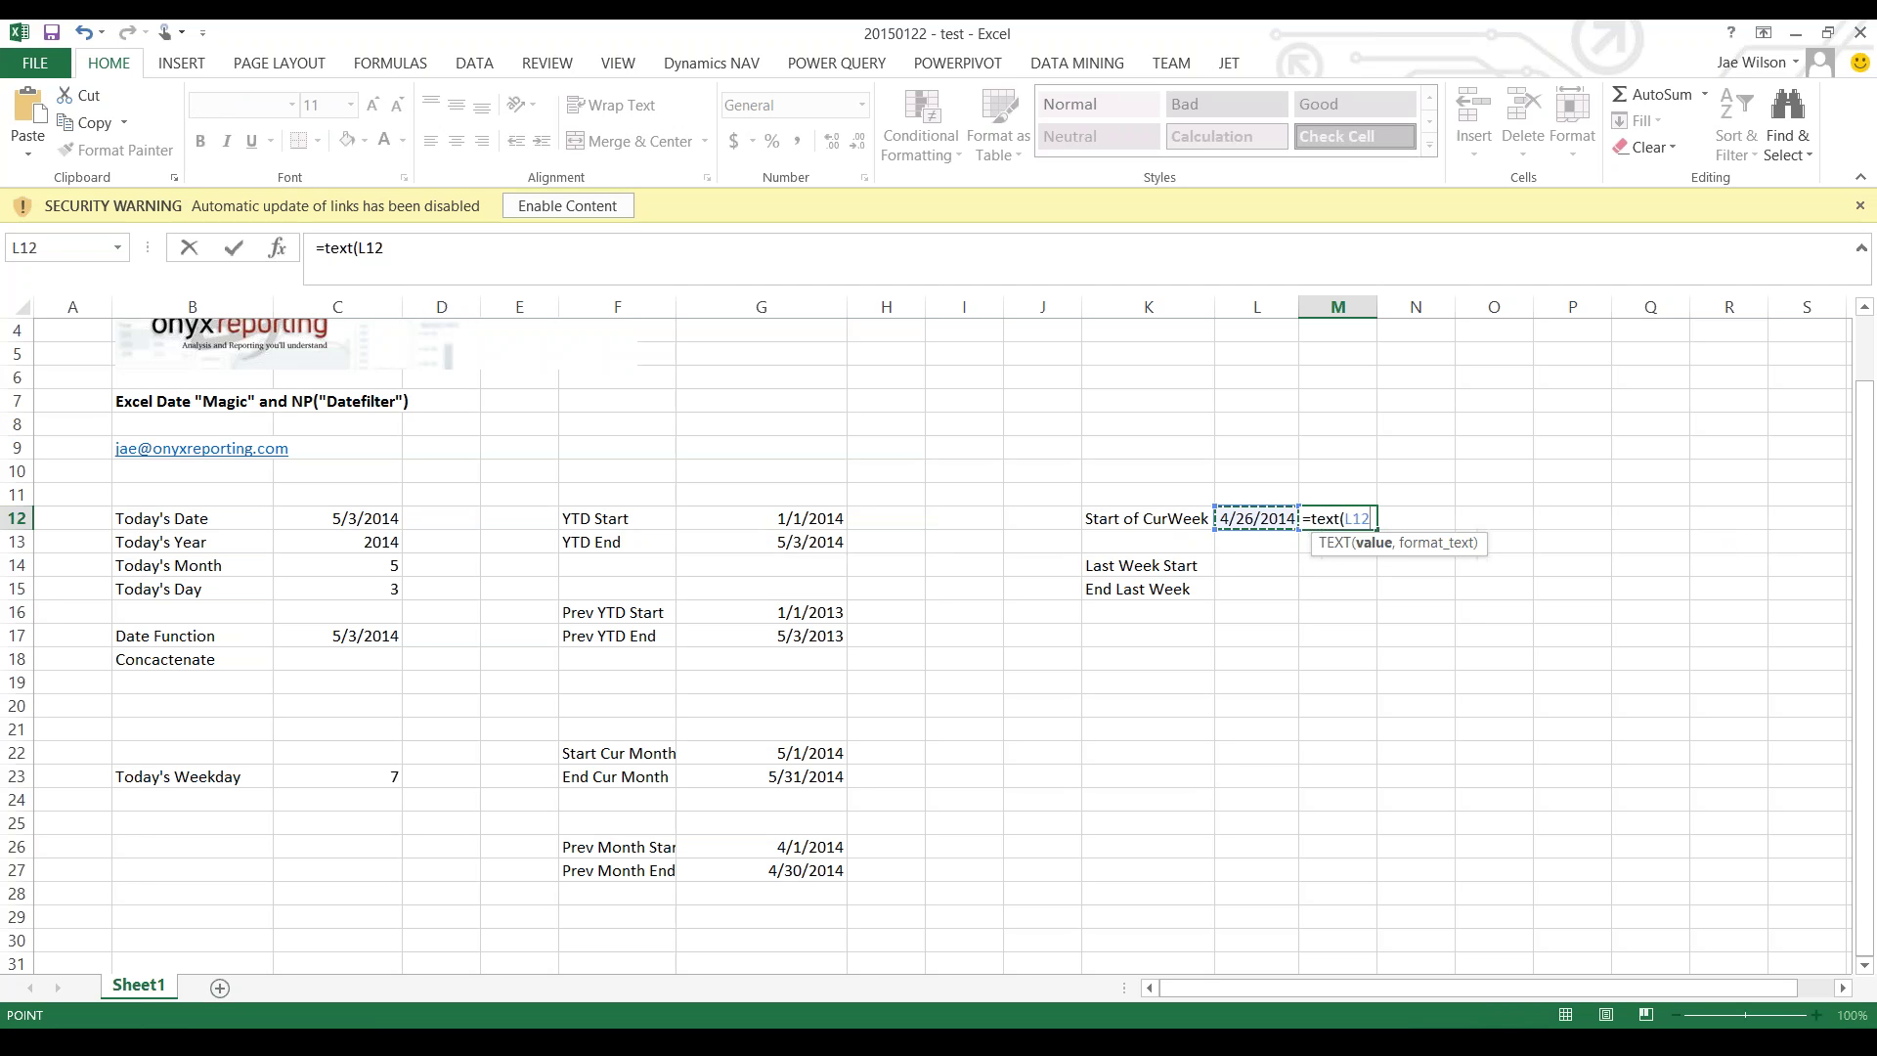
pyautogui.write(',')
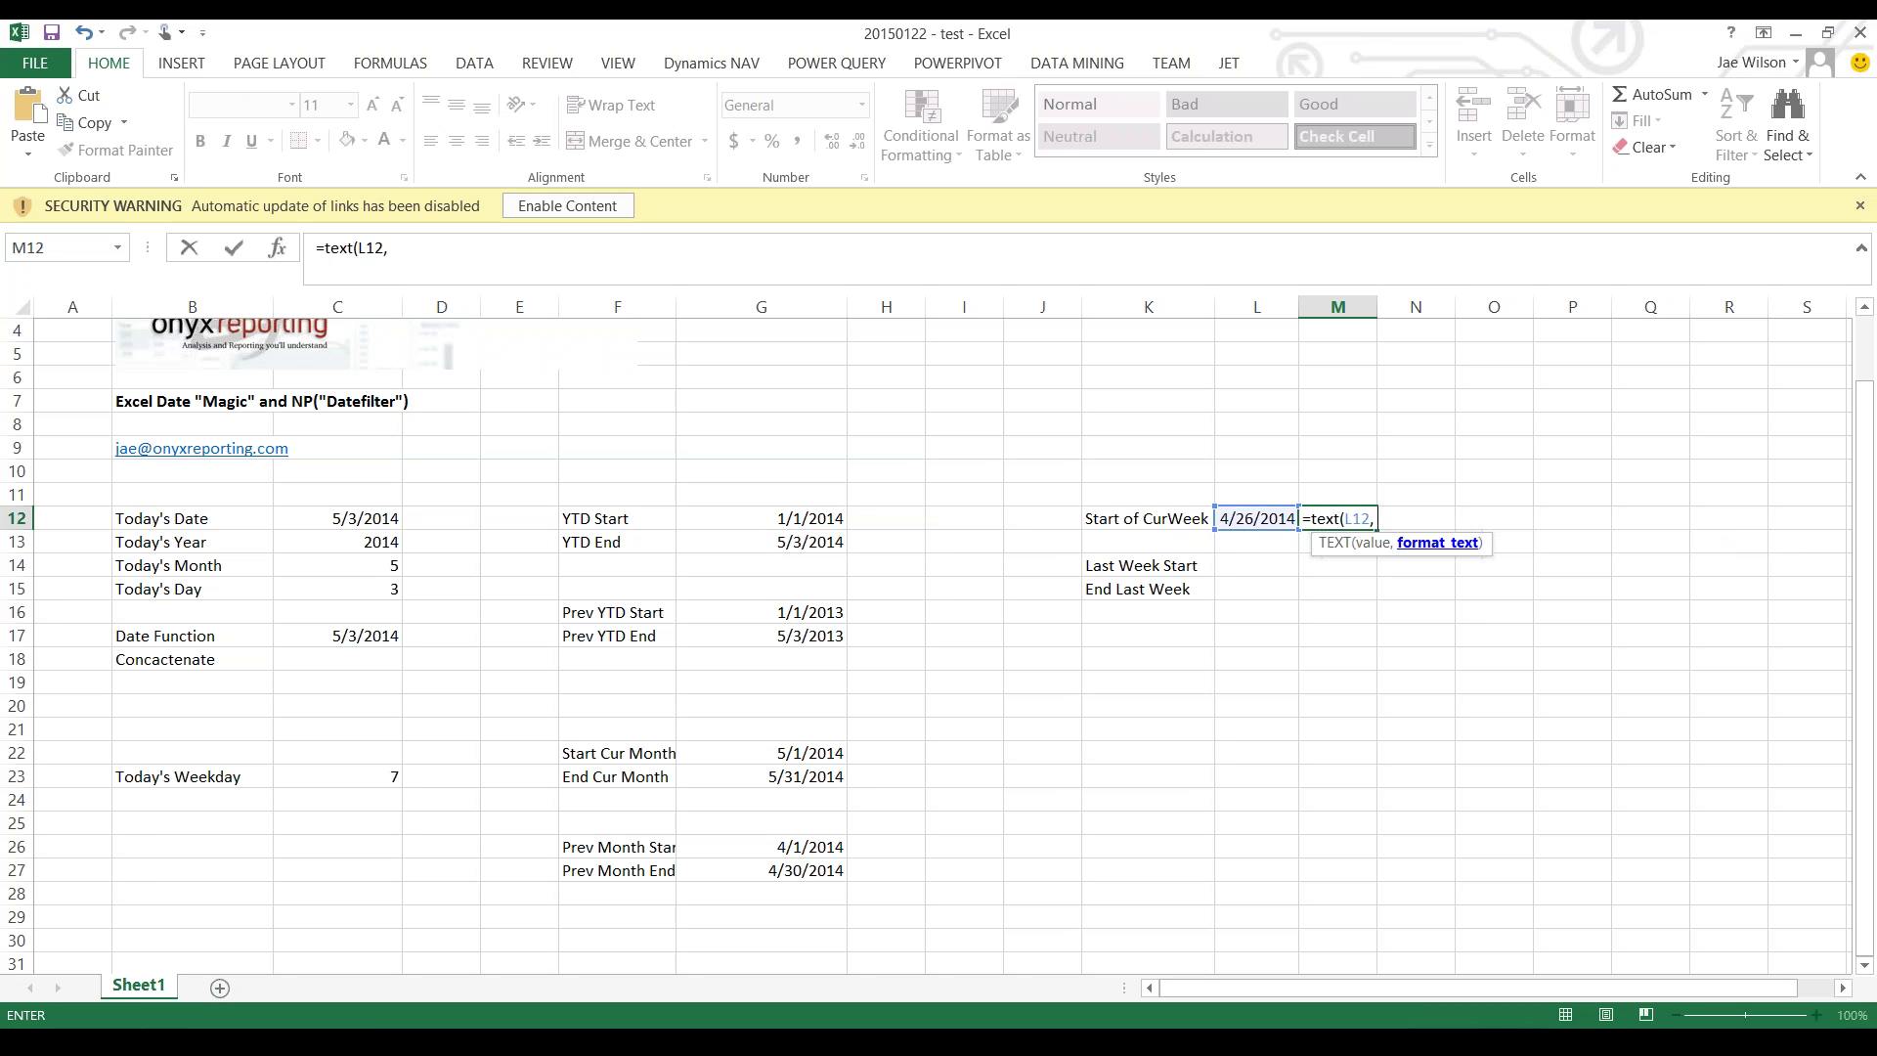
pyautogui.write(' "dddd')
pyautogui.press('BackSpace')
pyautogui.write('"')
pyautogui.press('Return')
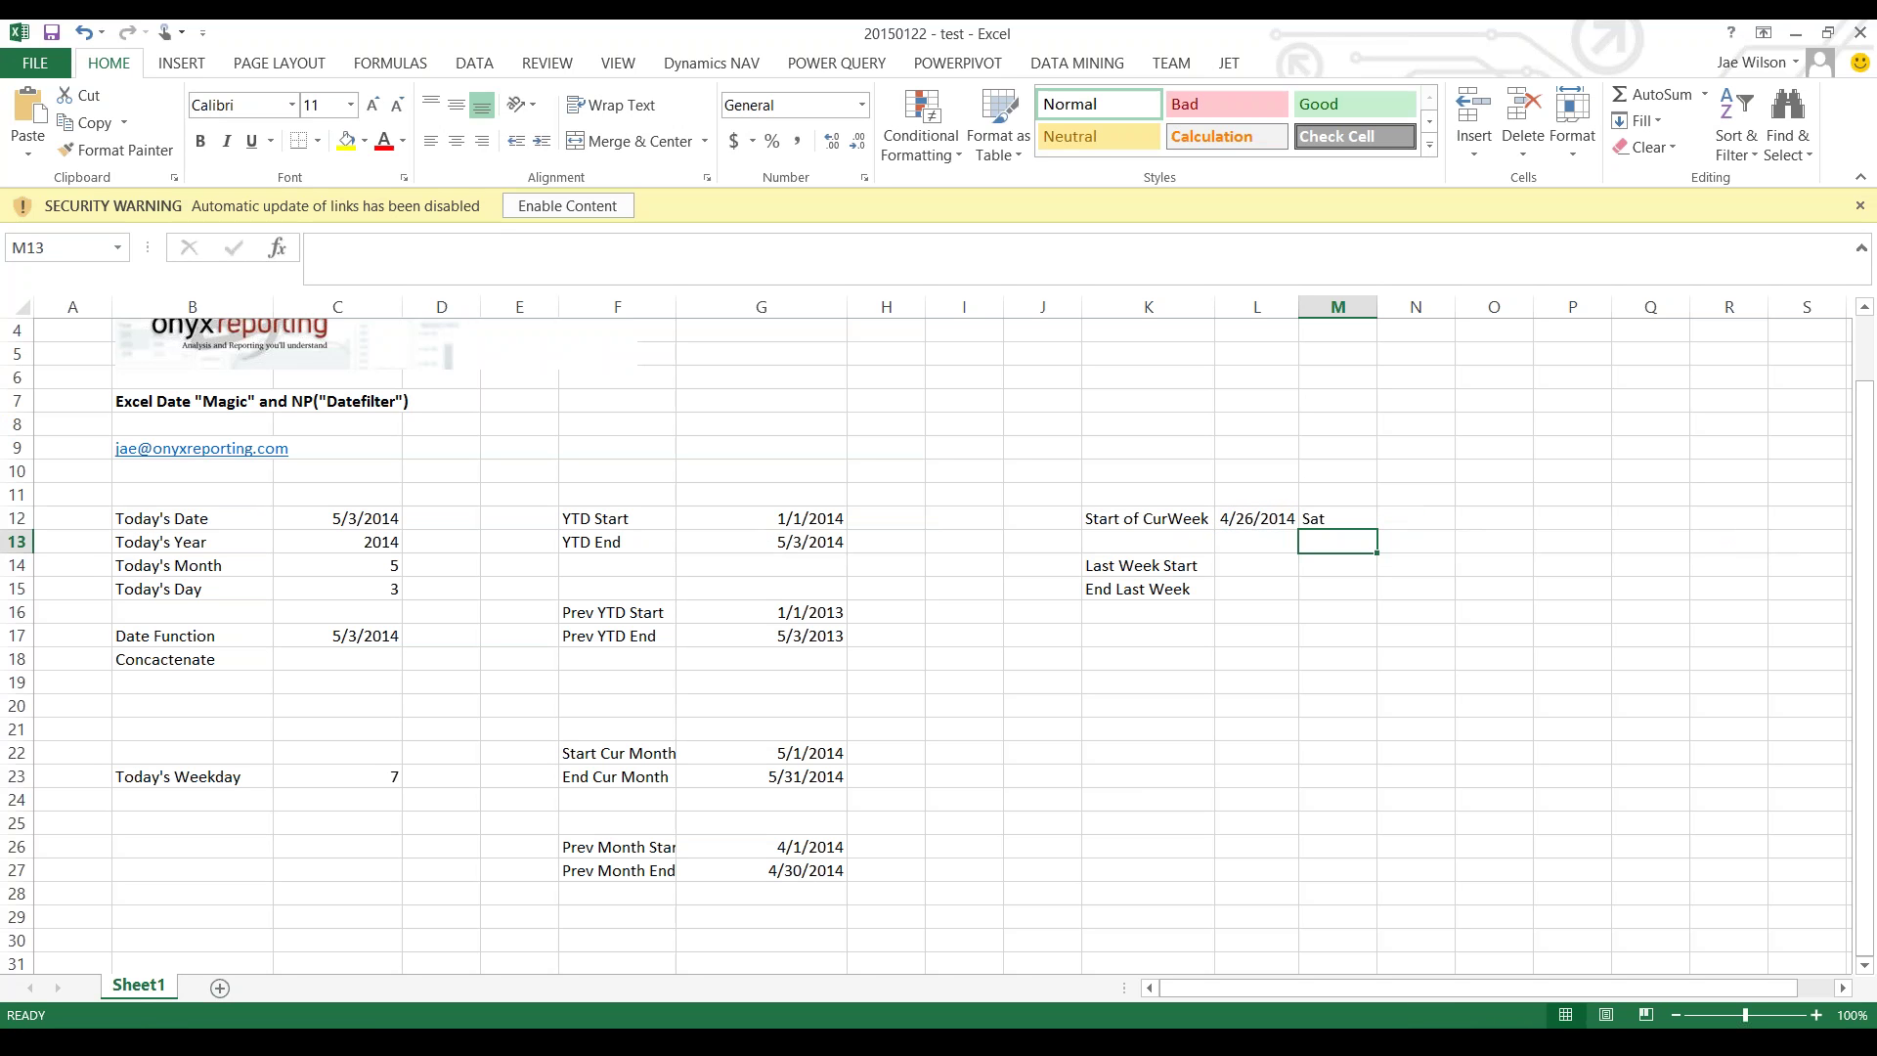
# - Enter =TEXT(C12,"DDD") in D12 to show the abbreviated weekday name of Today's Date
pyautogui.click(1256, 518)
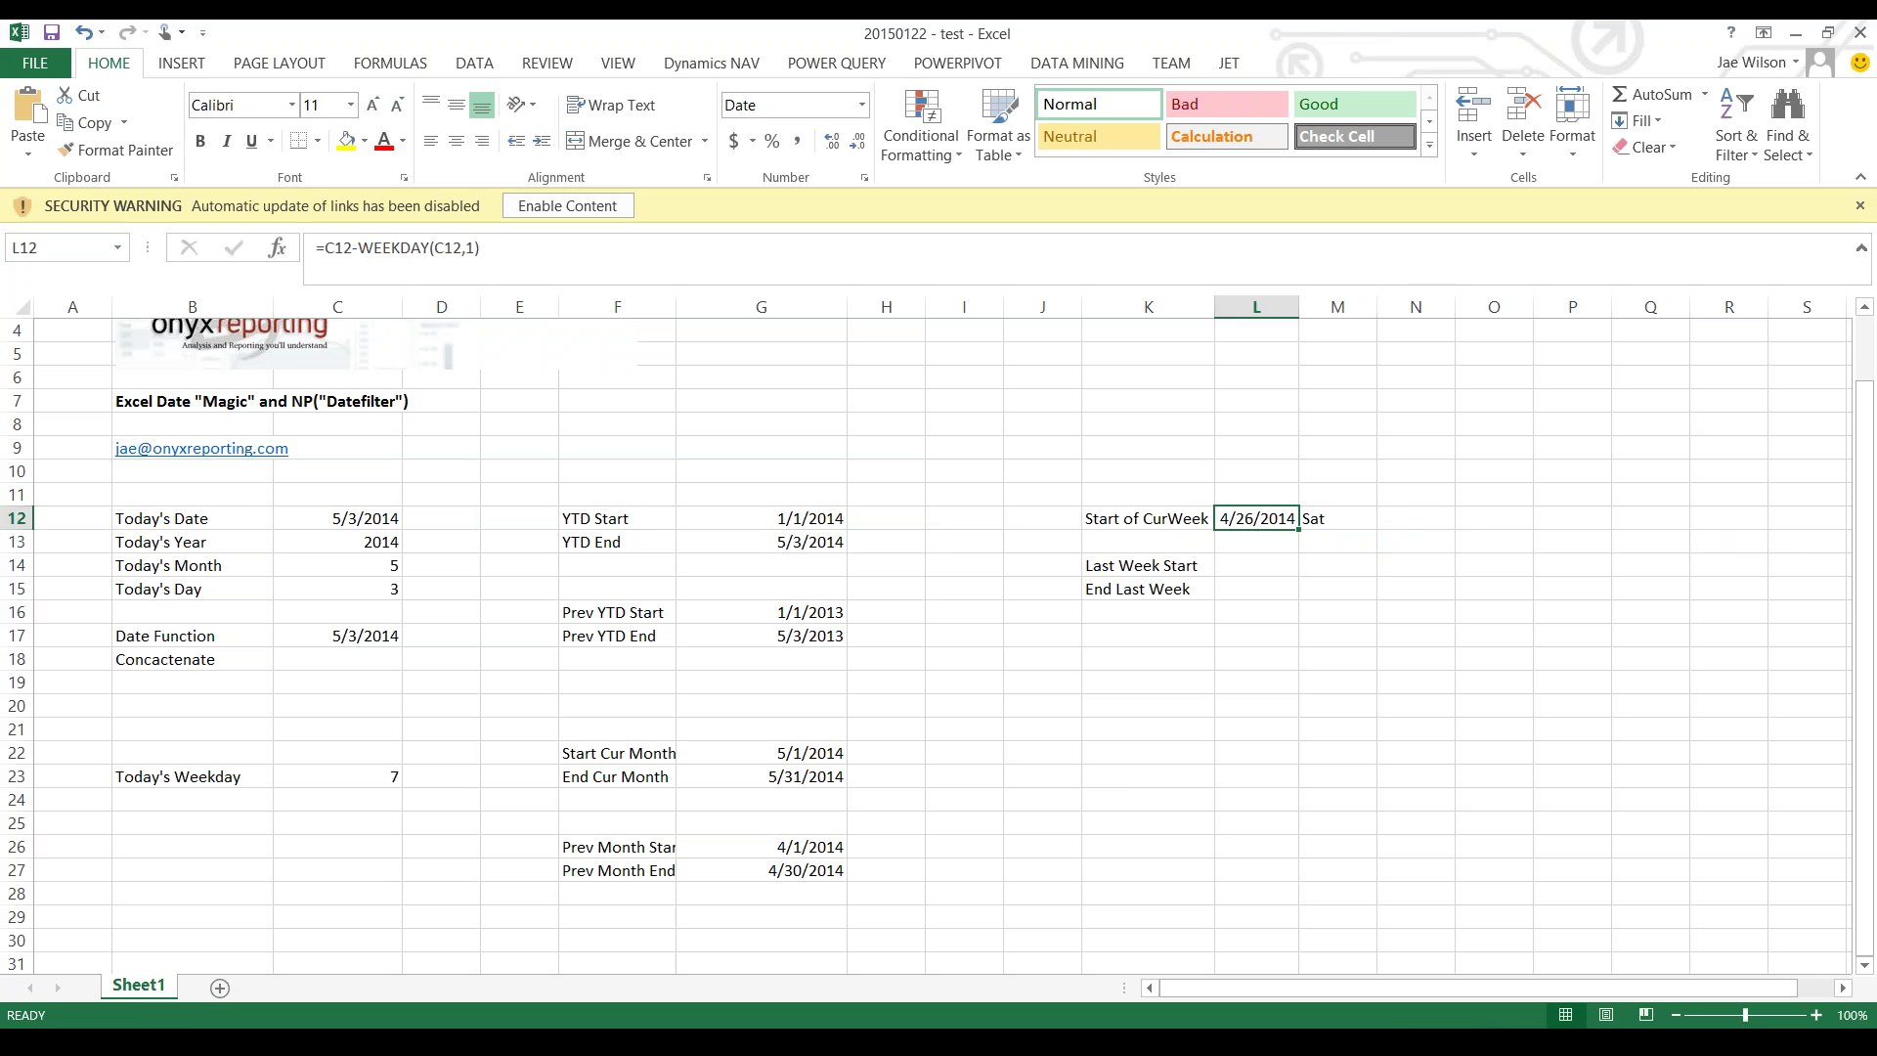
pyautogui.click(337, 518)
pyautogui.click(441, 518)
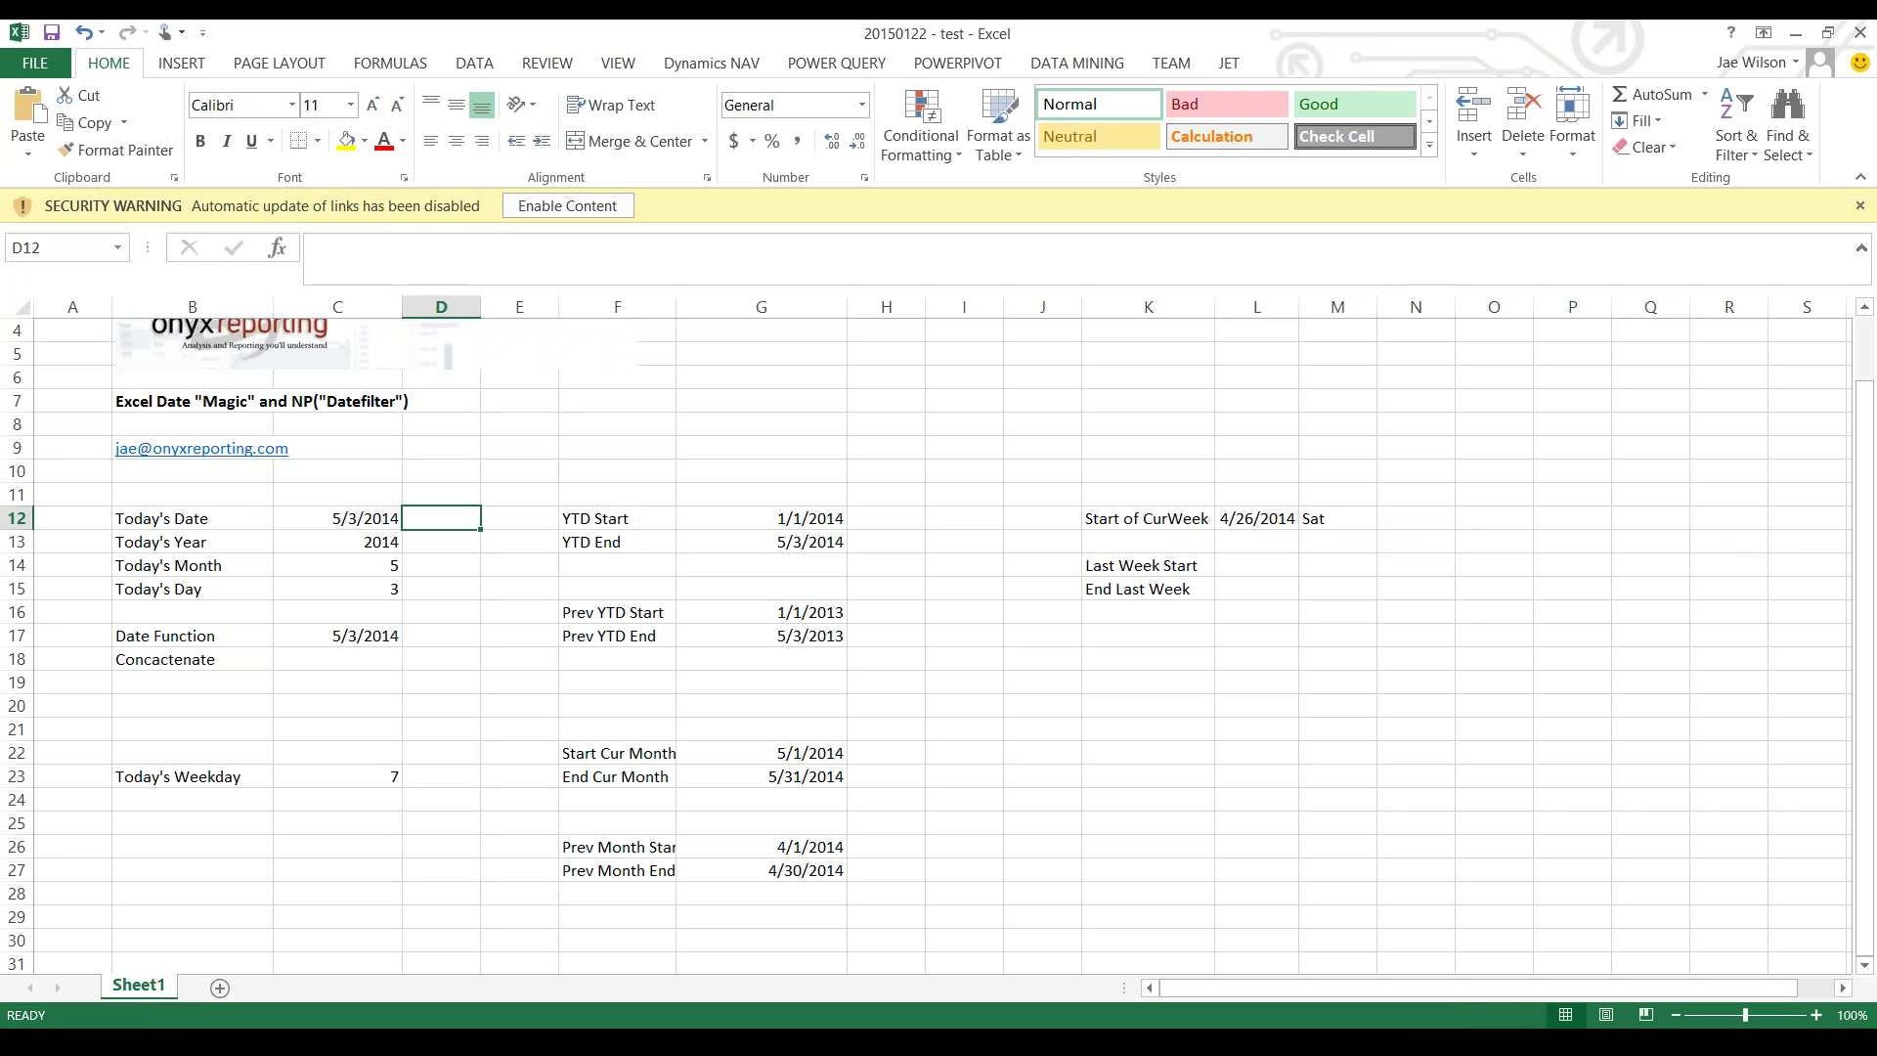
pyautogui.write('=text(')
pyautogui.press('Left')
pyautogui.write(',"DDD")')
pyautogui.press('Return')
pyautogui.press('Up')
# - Change the Start of CurWeek formula in L12 to =C12-WEEKDAY(C12,1)+2 so the week starts on Monday
pyautogui.click(1256, 518)
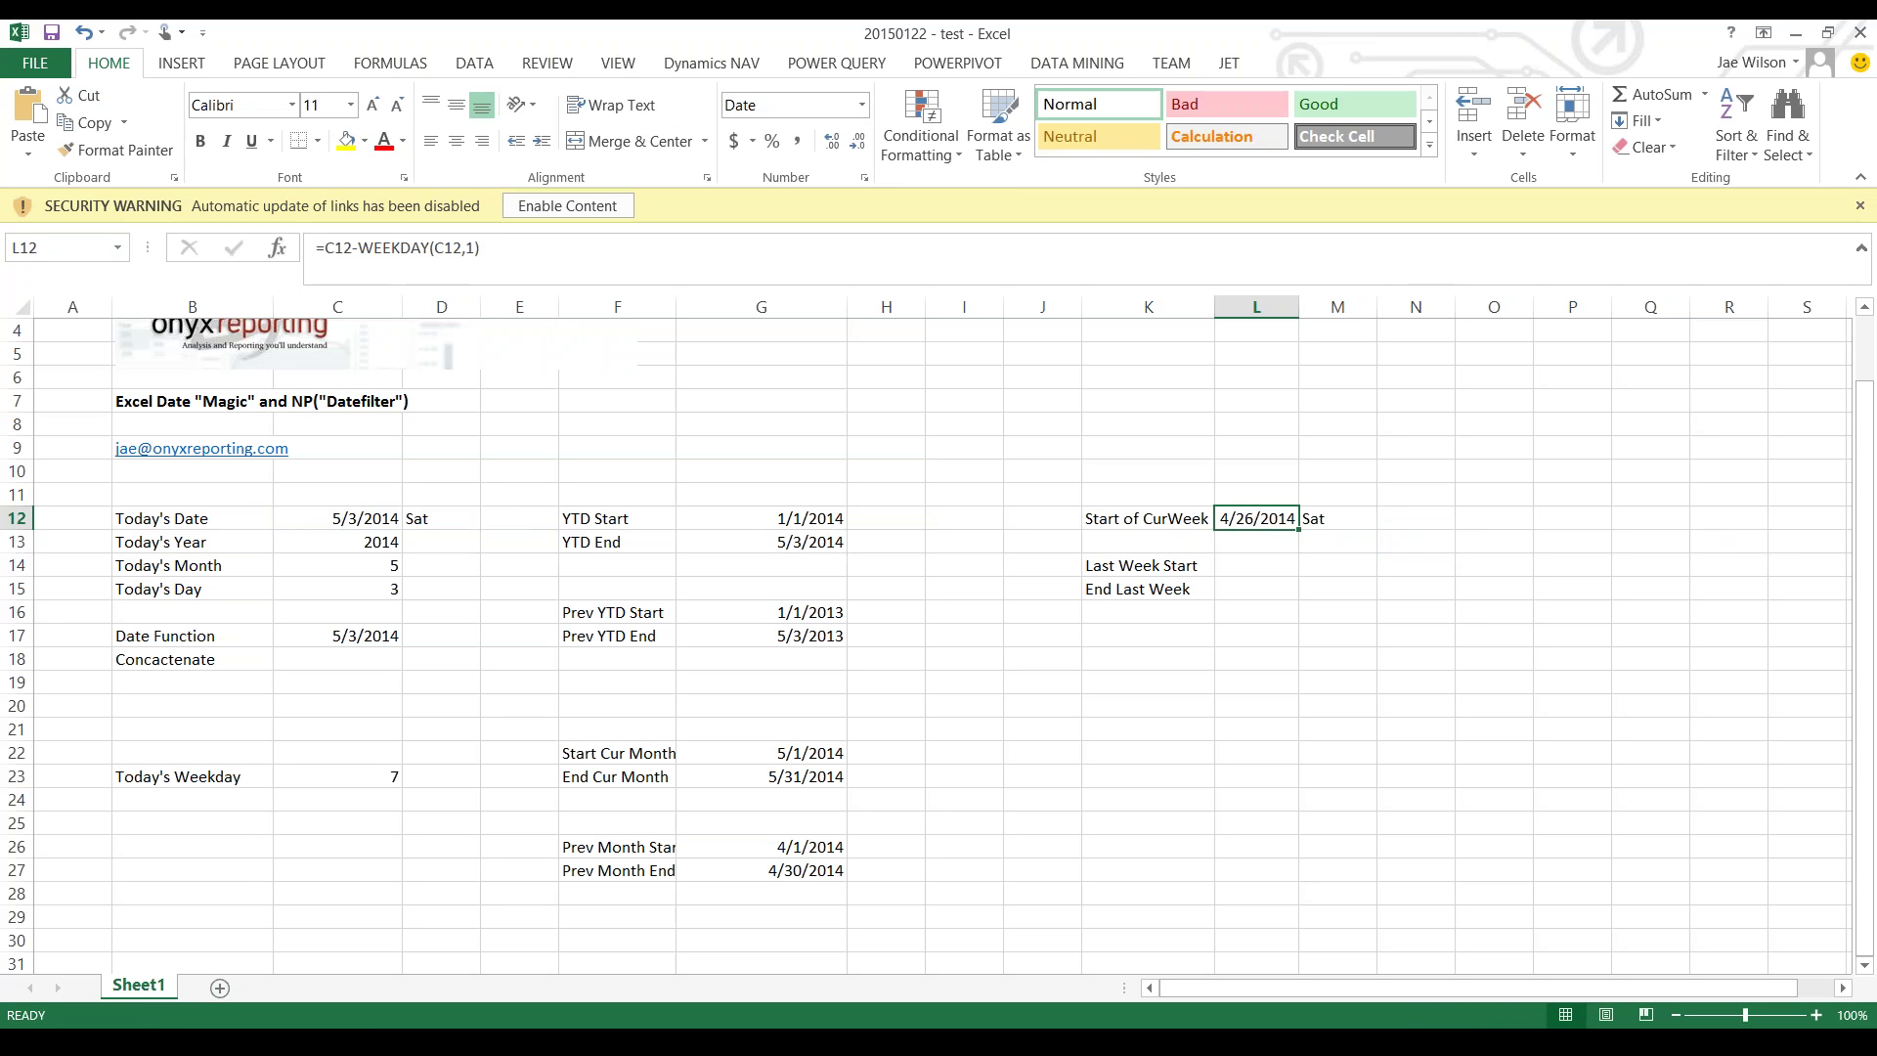
pyautogui.press('F2')
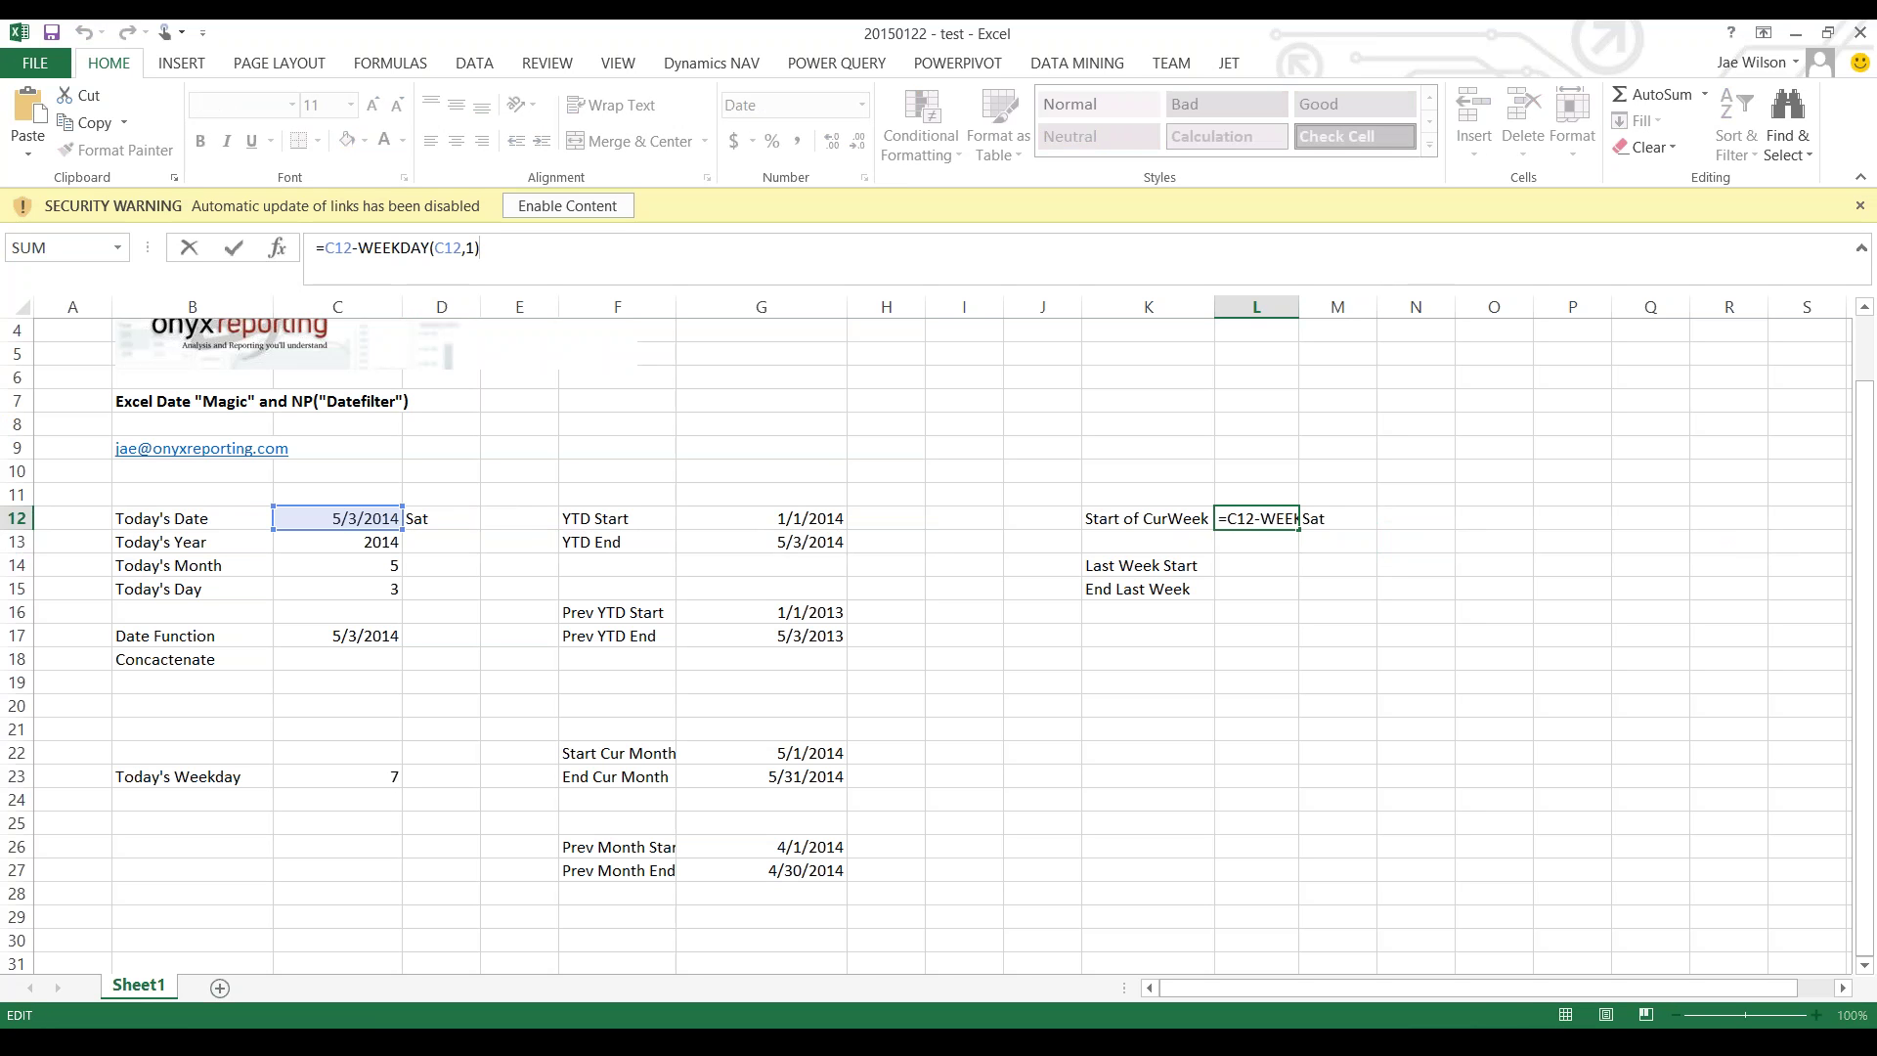
pyautogui.write('=C1')
pyautogui.press('BackSpace')
pyautogui.write('2')
pyautogui.press('Return')
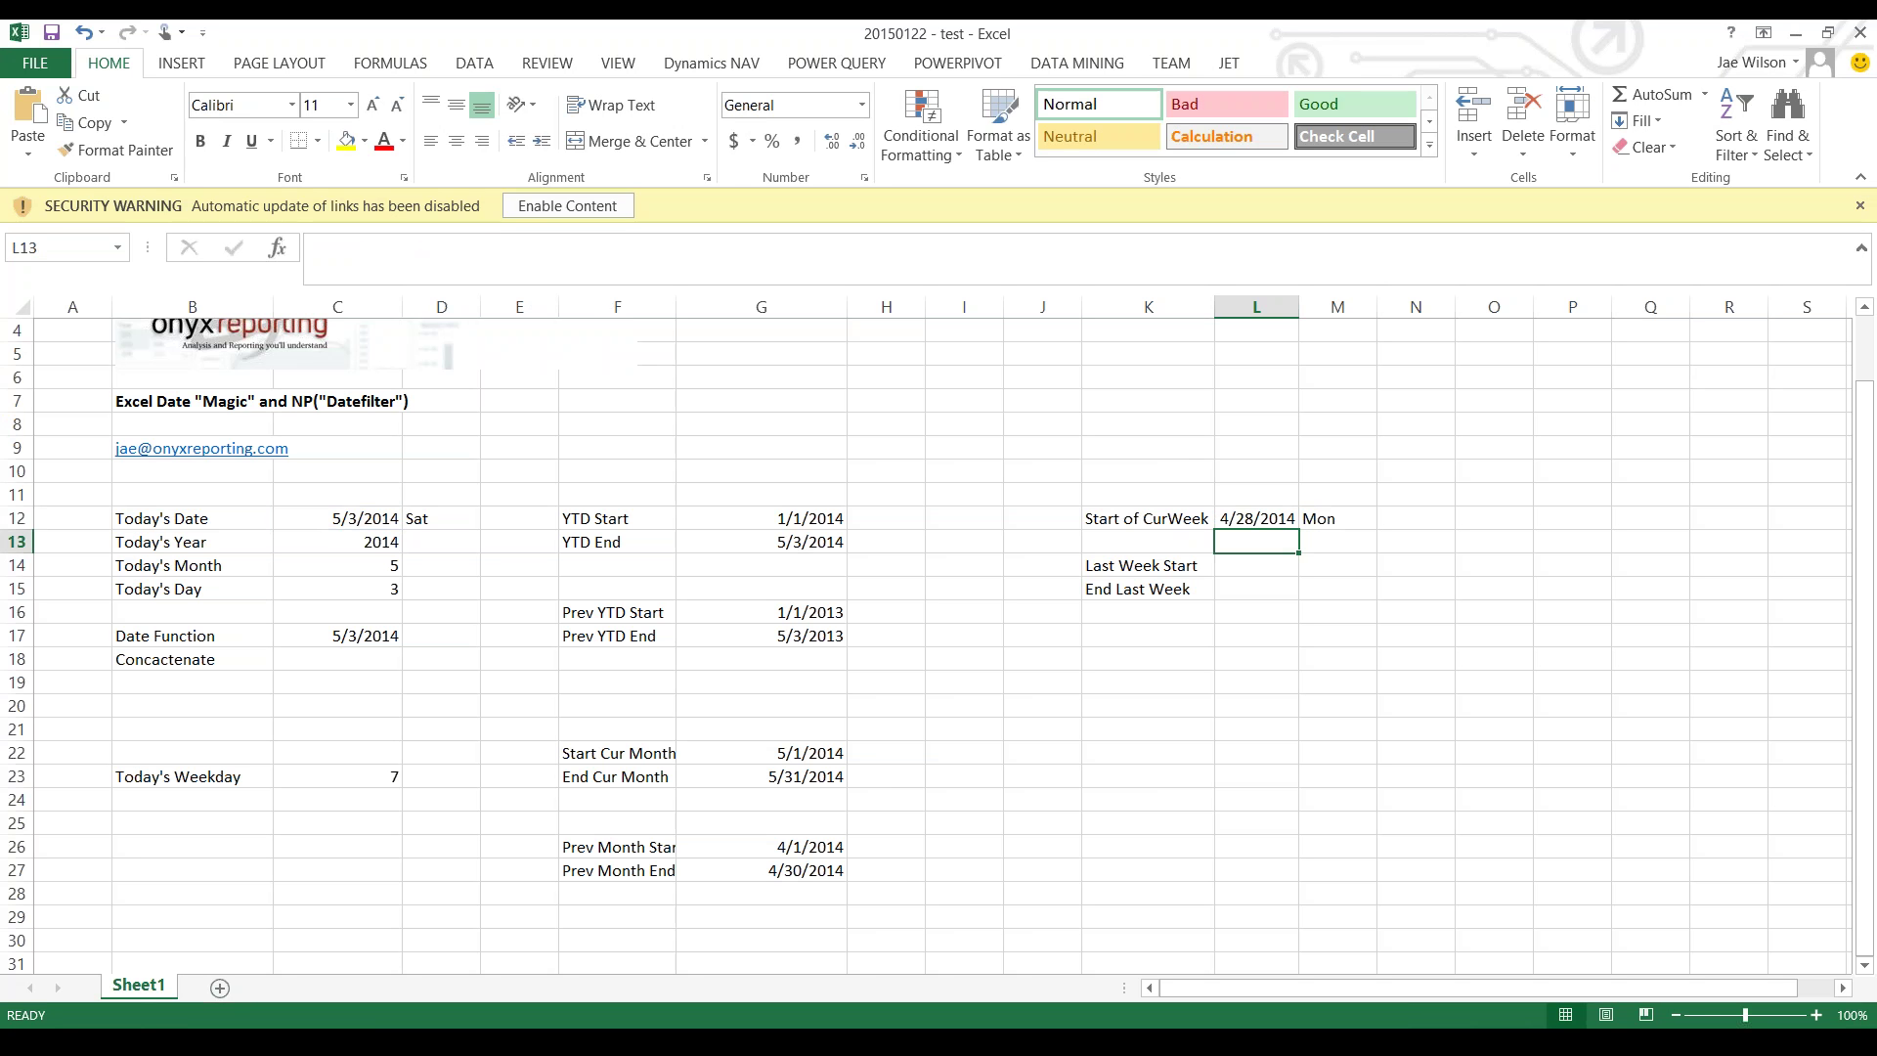
# - Replace the fixed Today's Date in C12 with =TODAY() and check the weekday and Start of CurWeek formulas
pyautogui.click(441, 518)
pyautogui.click(337, 519)
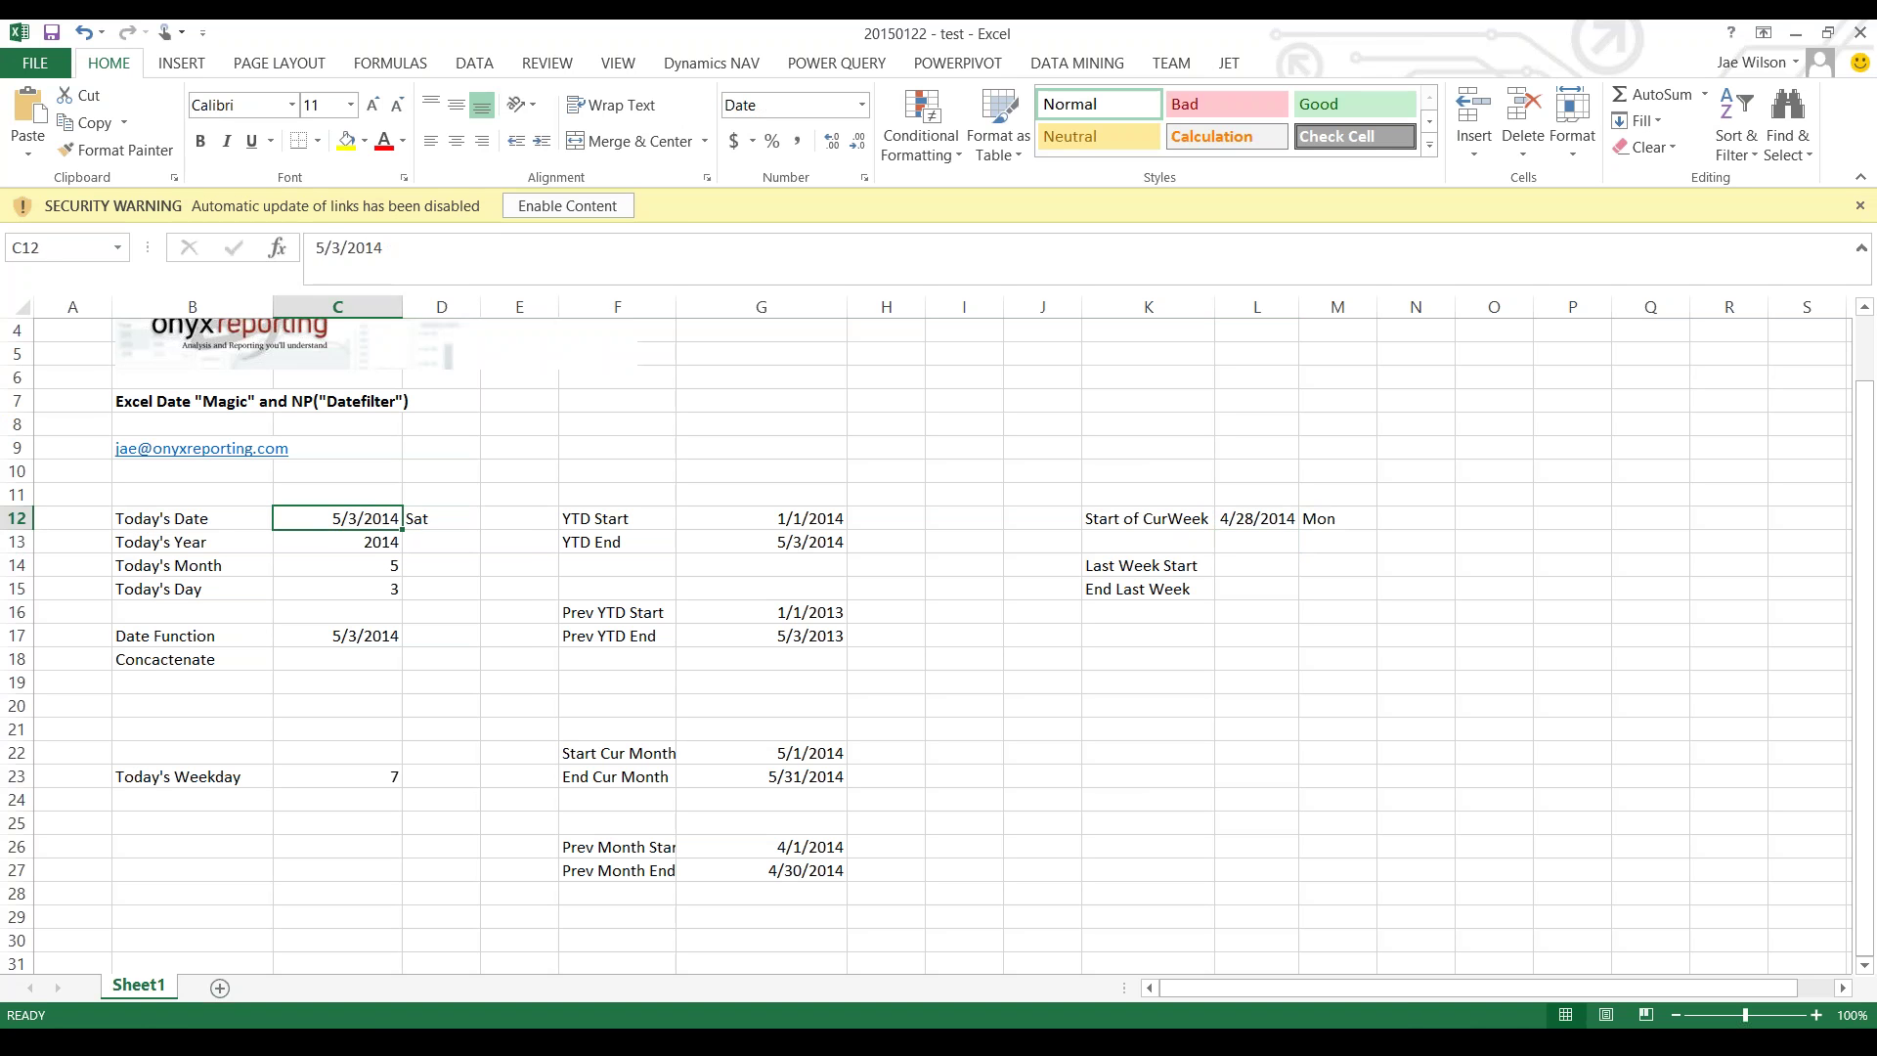
pyautogui.write('=today()')
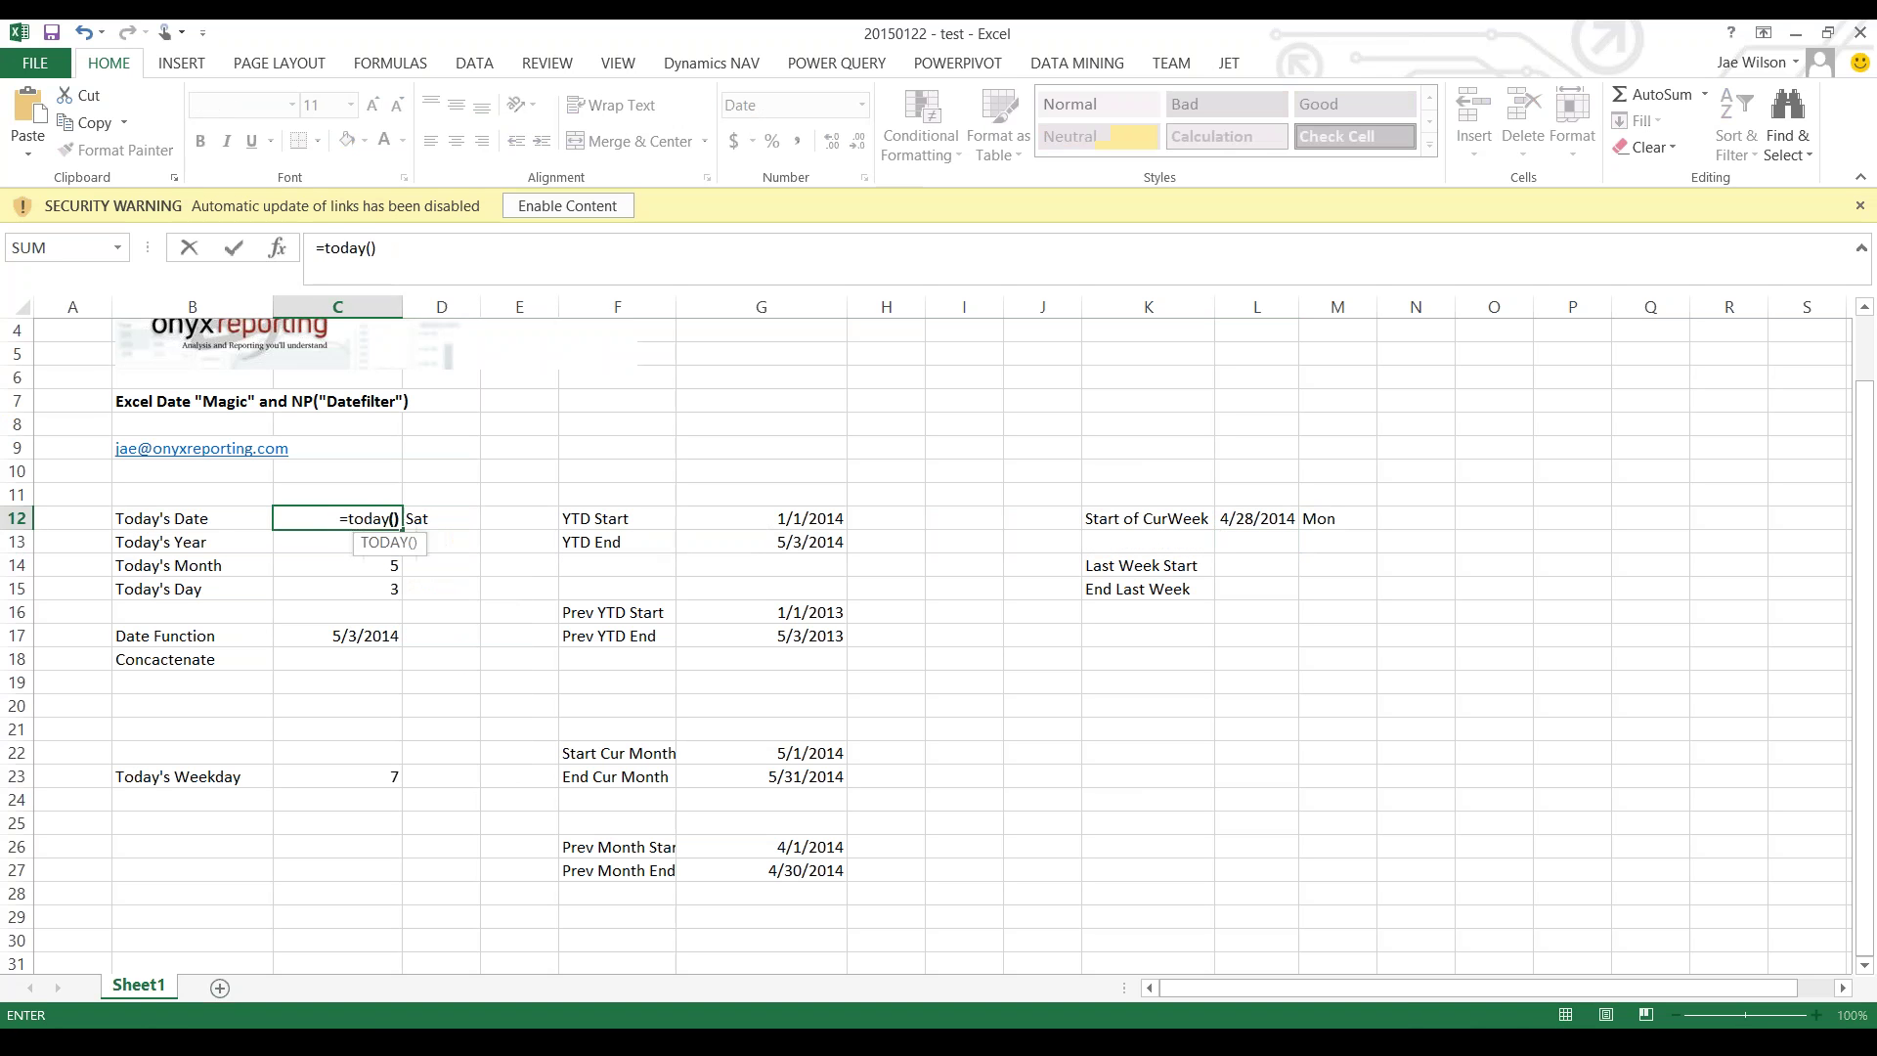
pyautogui.press('Return')
pyautogui.click(441, 518)
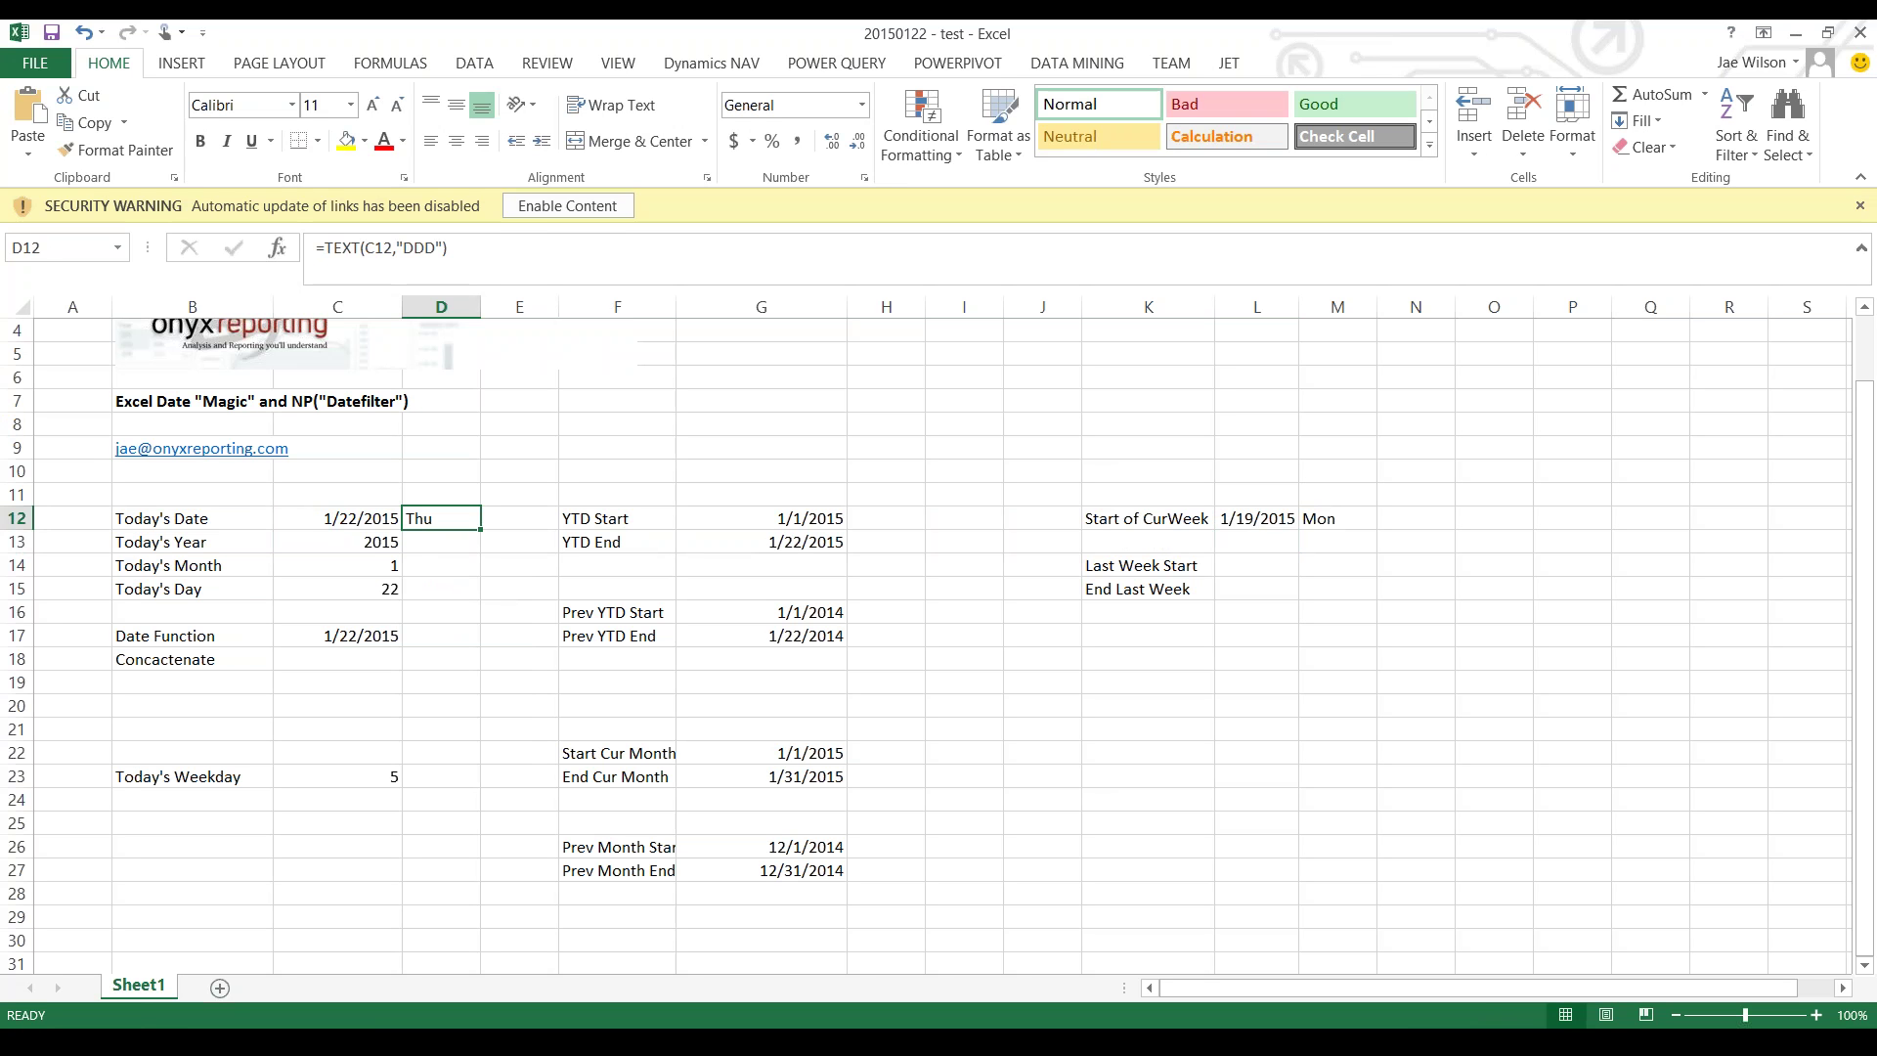
pyautogui.click(338, 541)
pyautogui.click(337, 518)
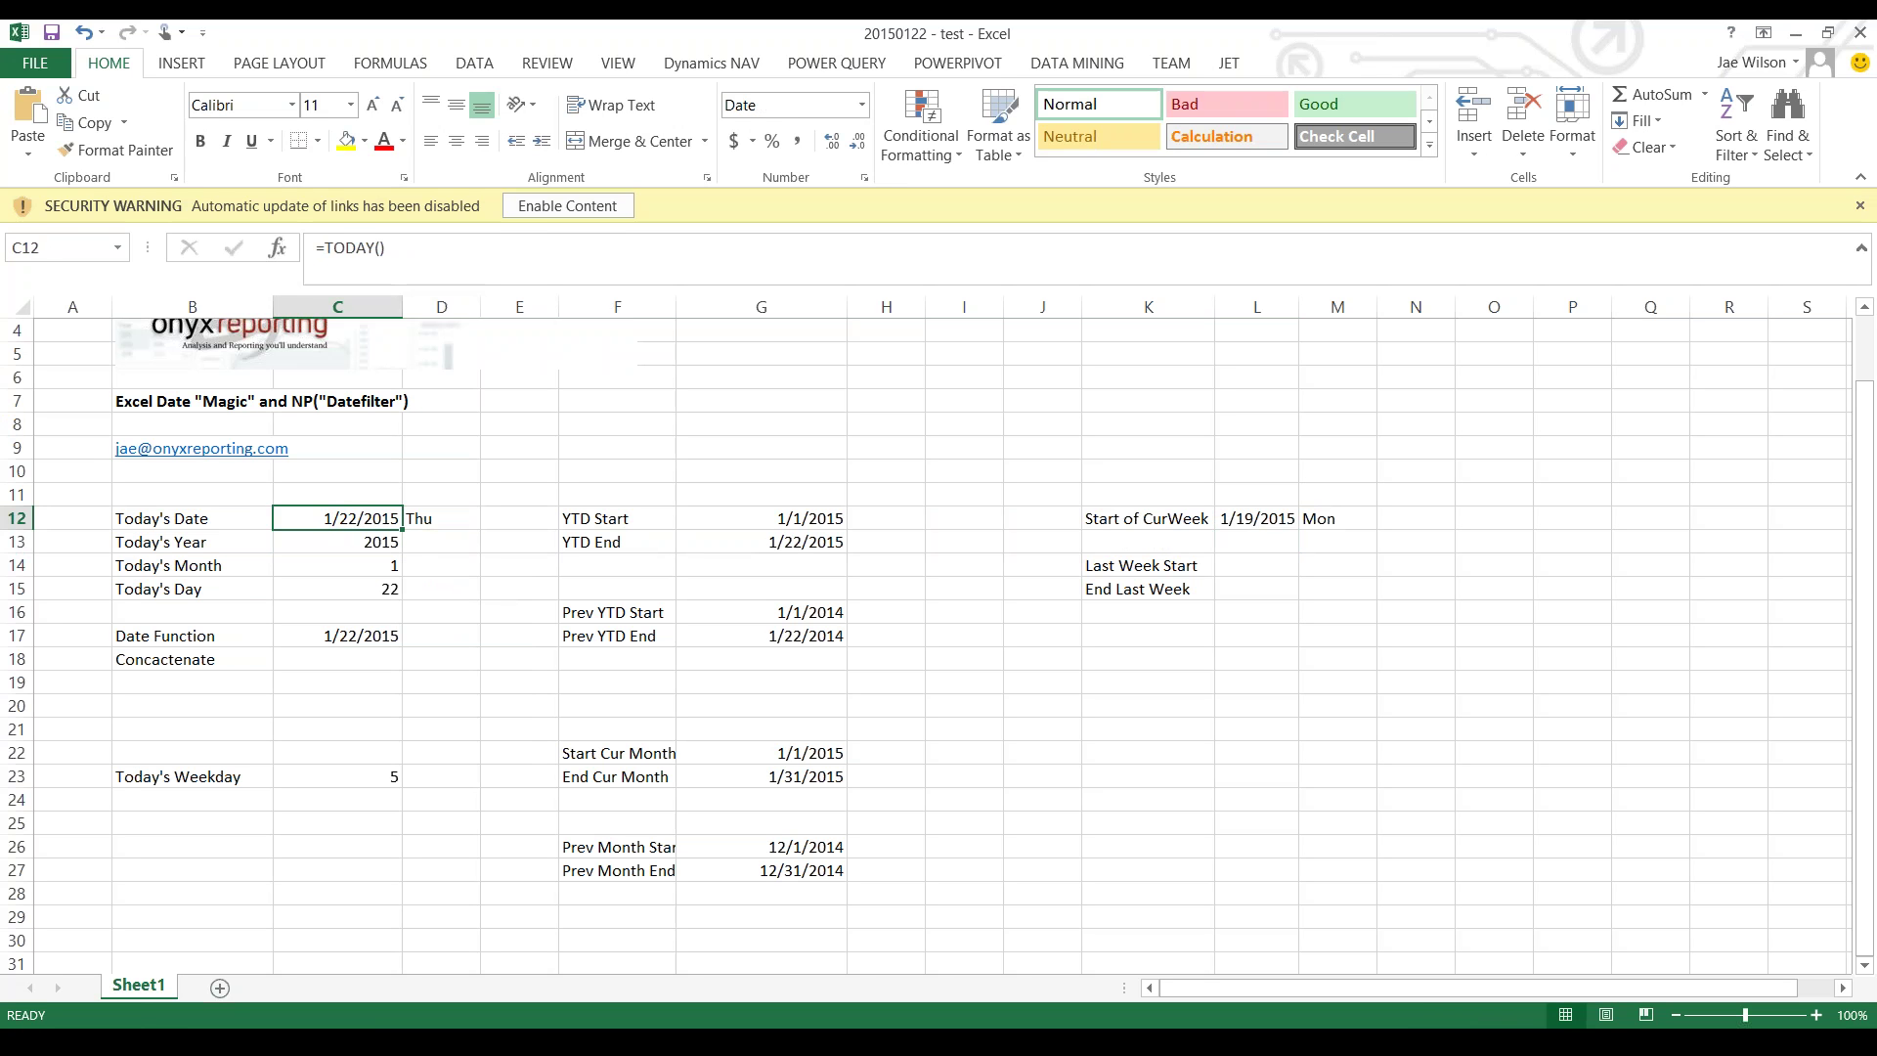
pyautogui.click(441, 518)
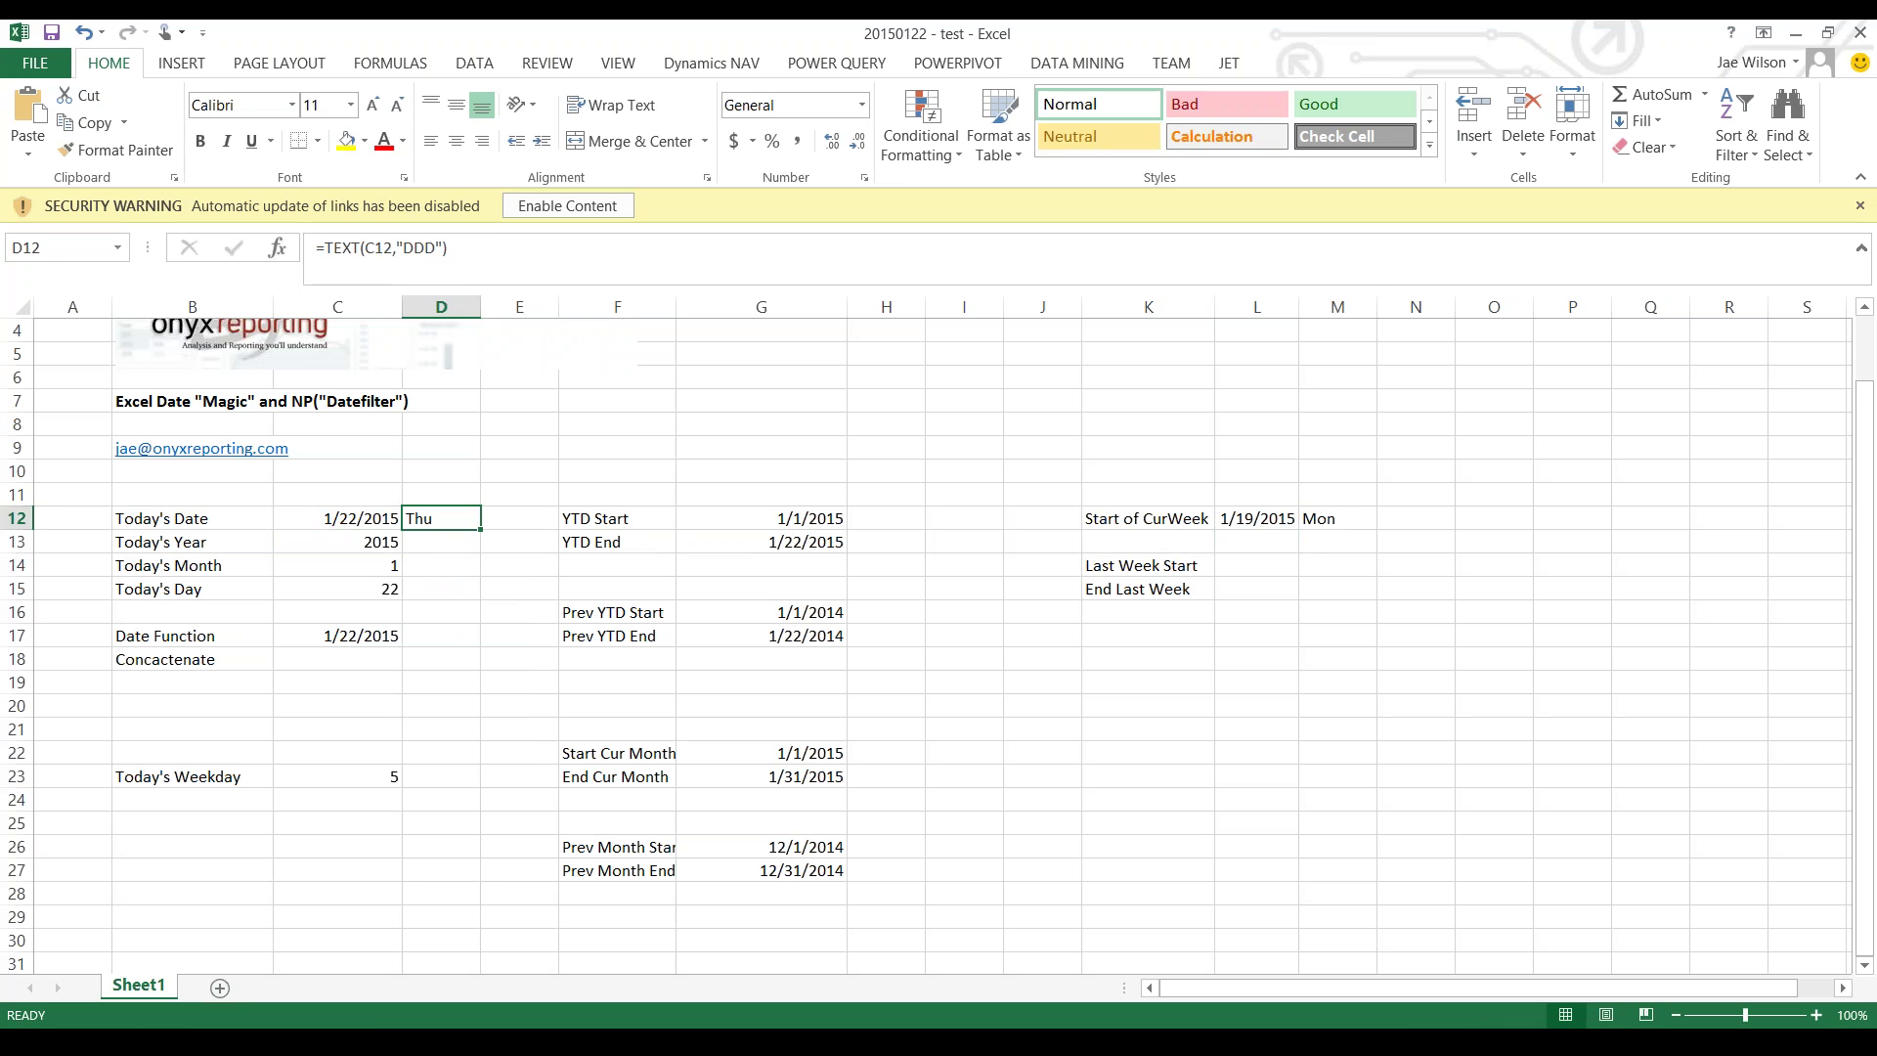
pyautogui.click(1256, 519)
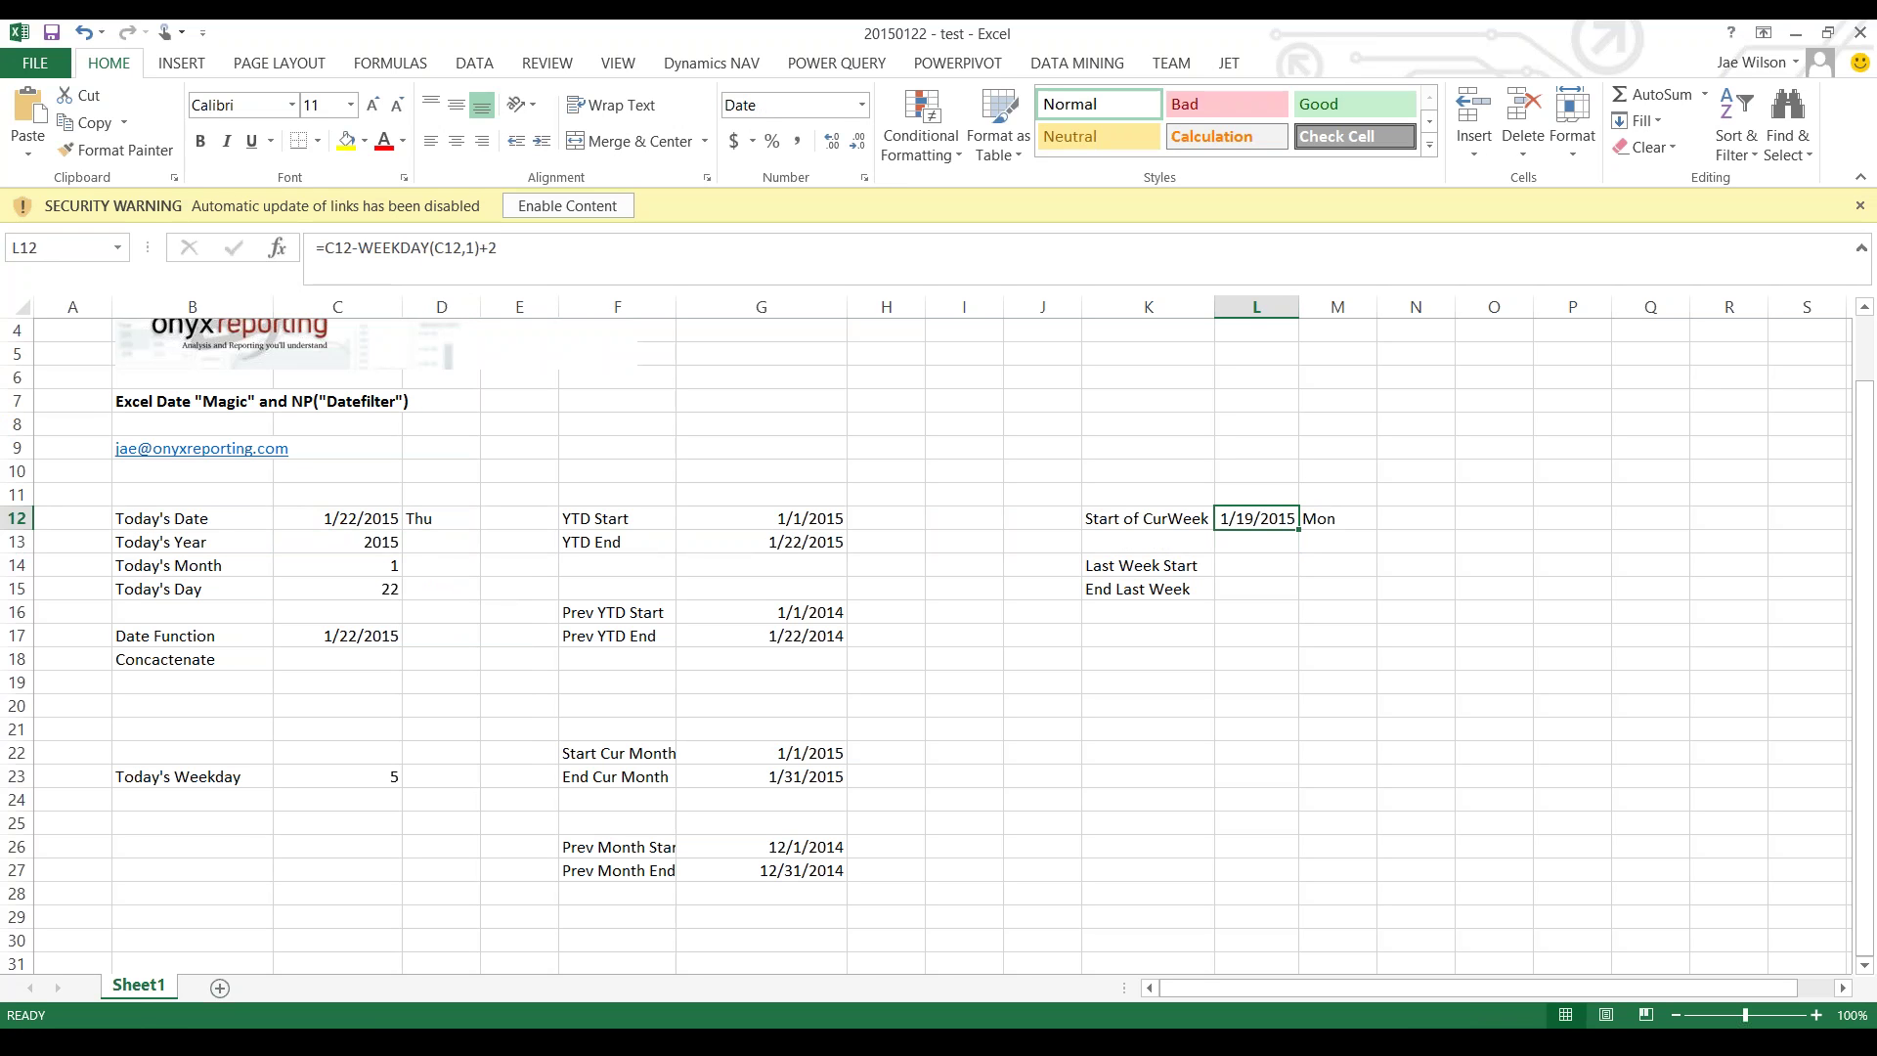
pyautogui.click(1337, 518)
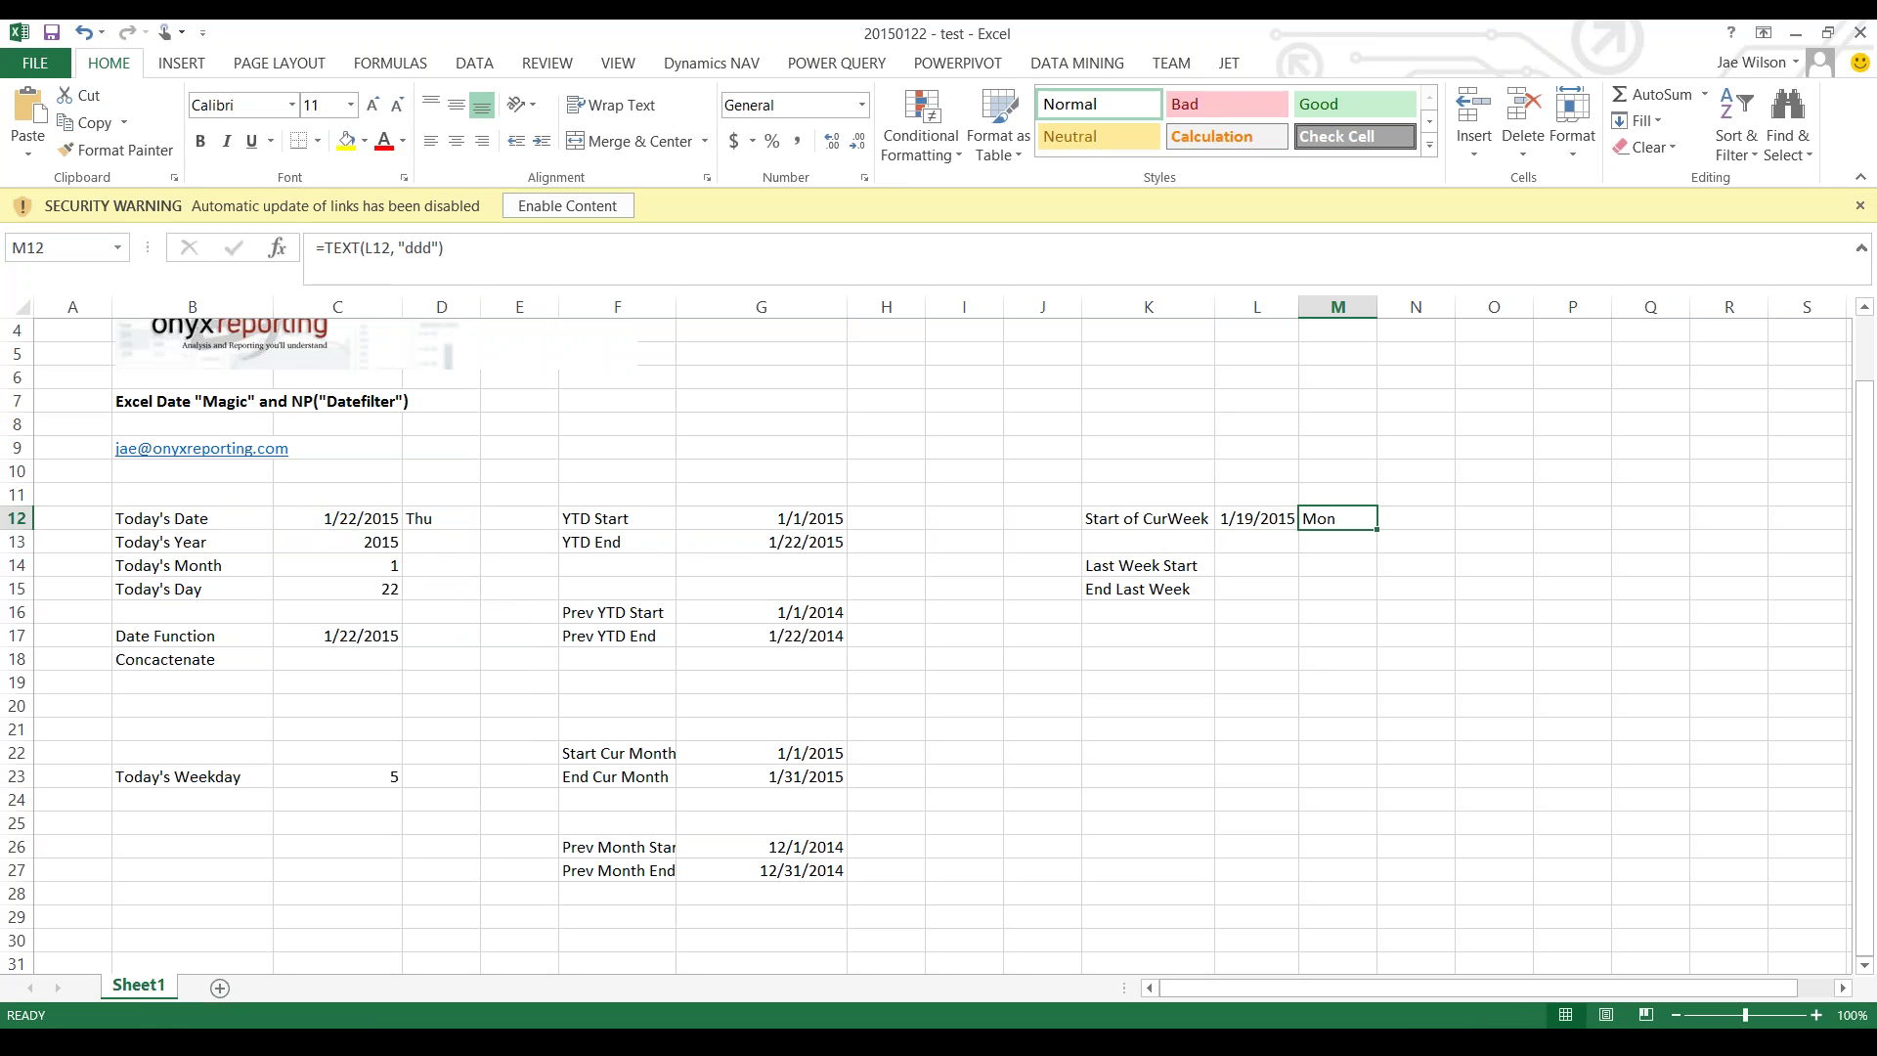
pyautogui.click(1256, 519)
# - Enter =C12-WEEKDAY(C12)+2-7 in L14 to calculate Last Week Start from Today's Date
pyautogui.click(1256, 565)
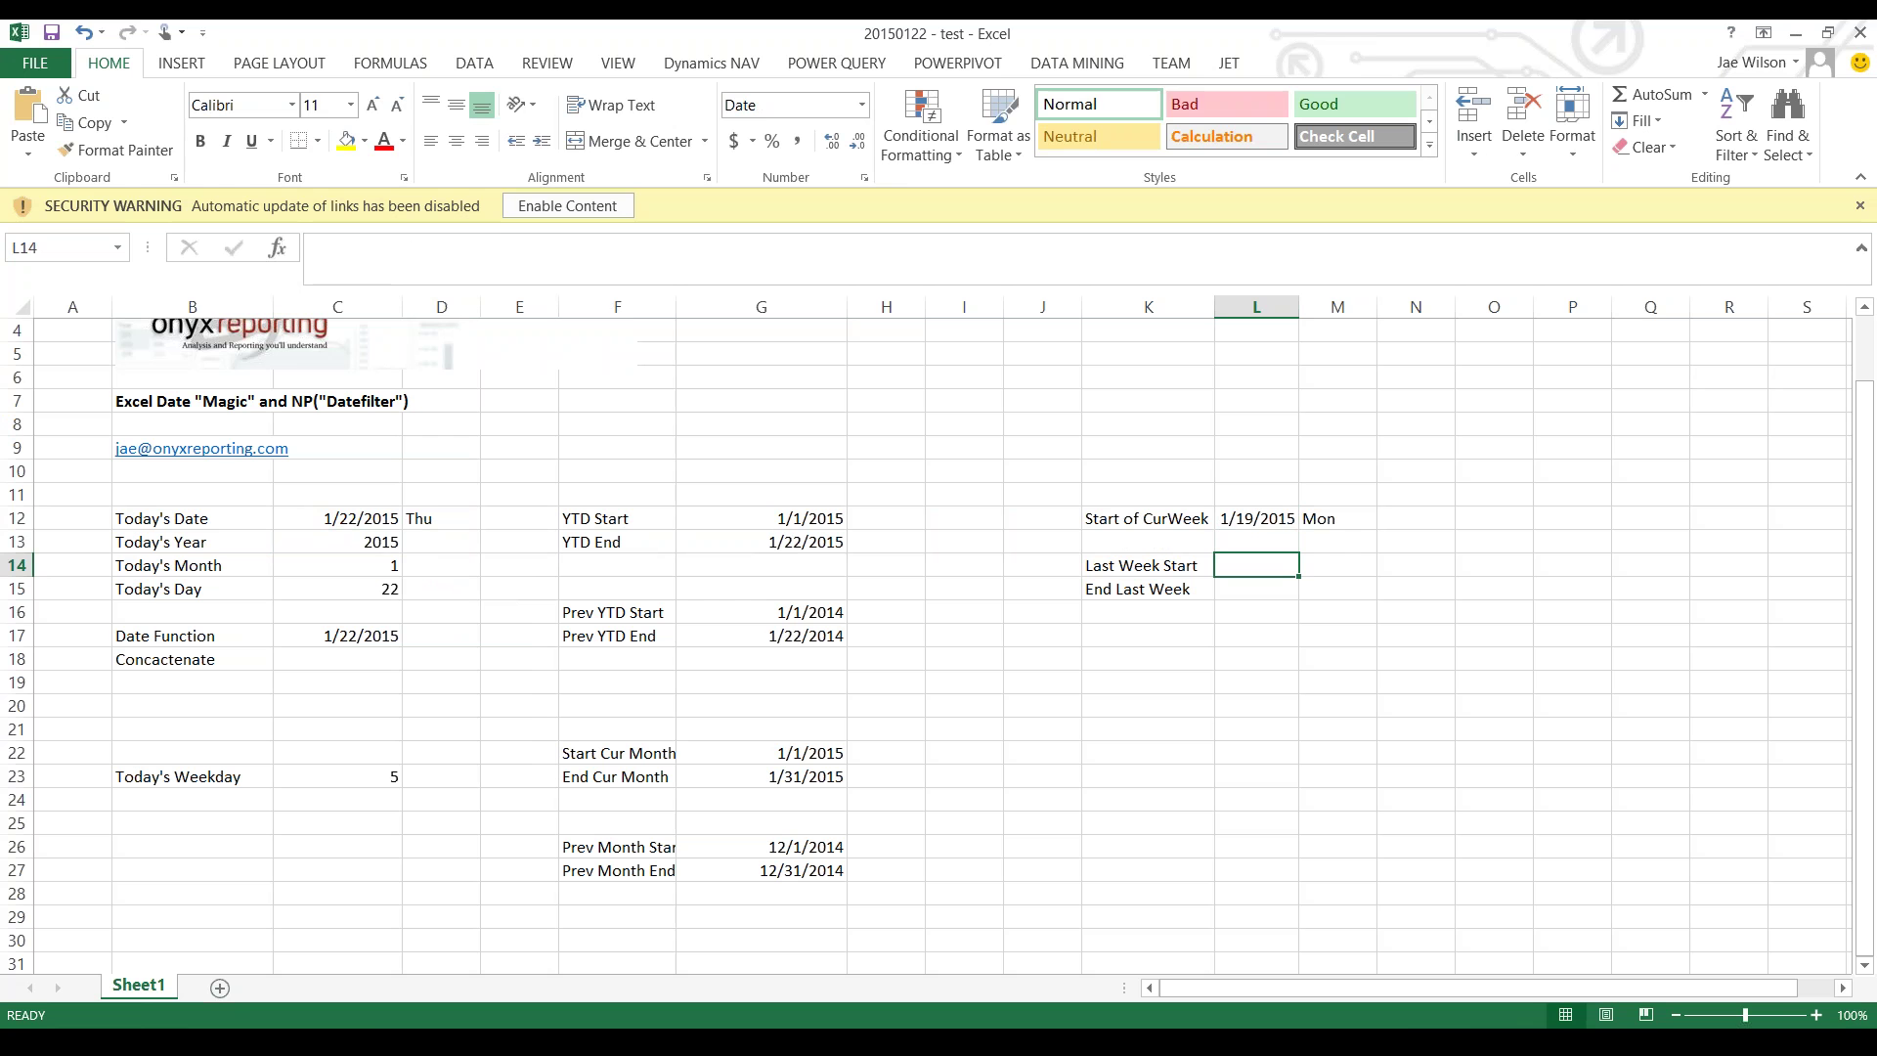
pyautogui.write('=')
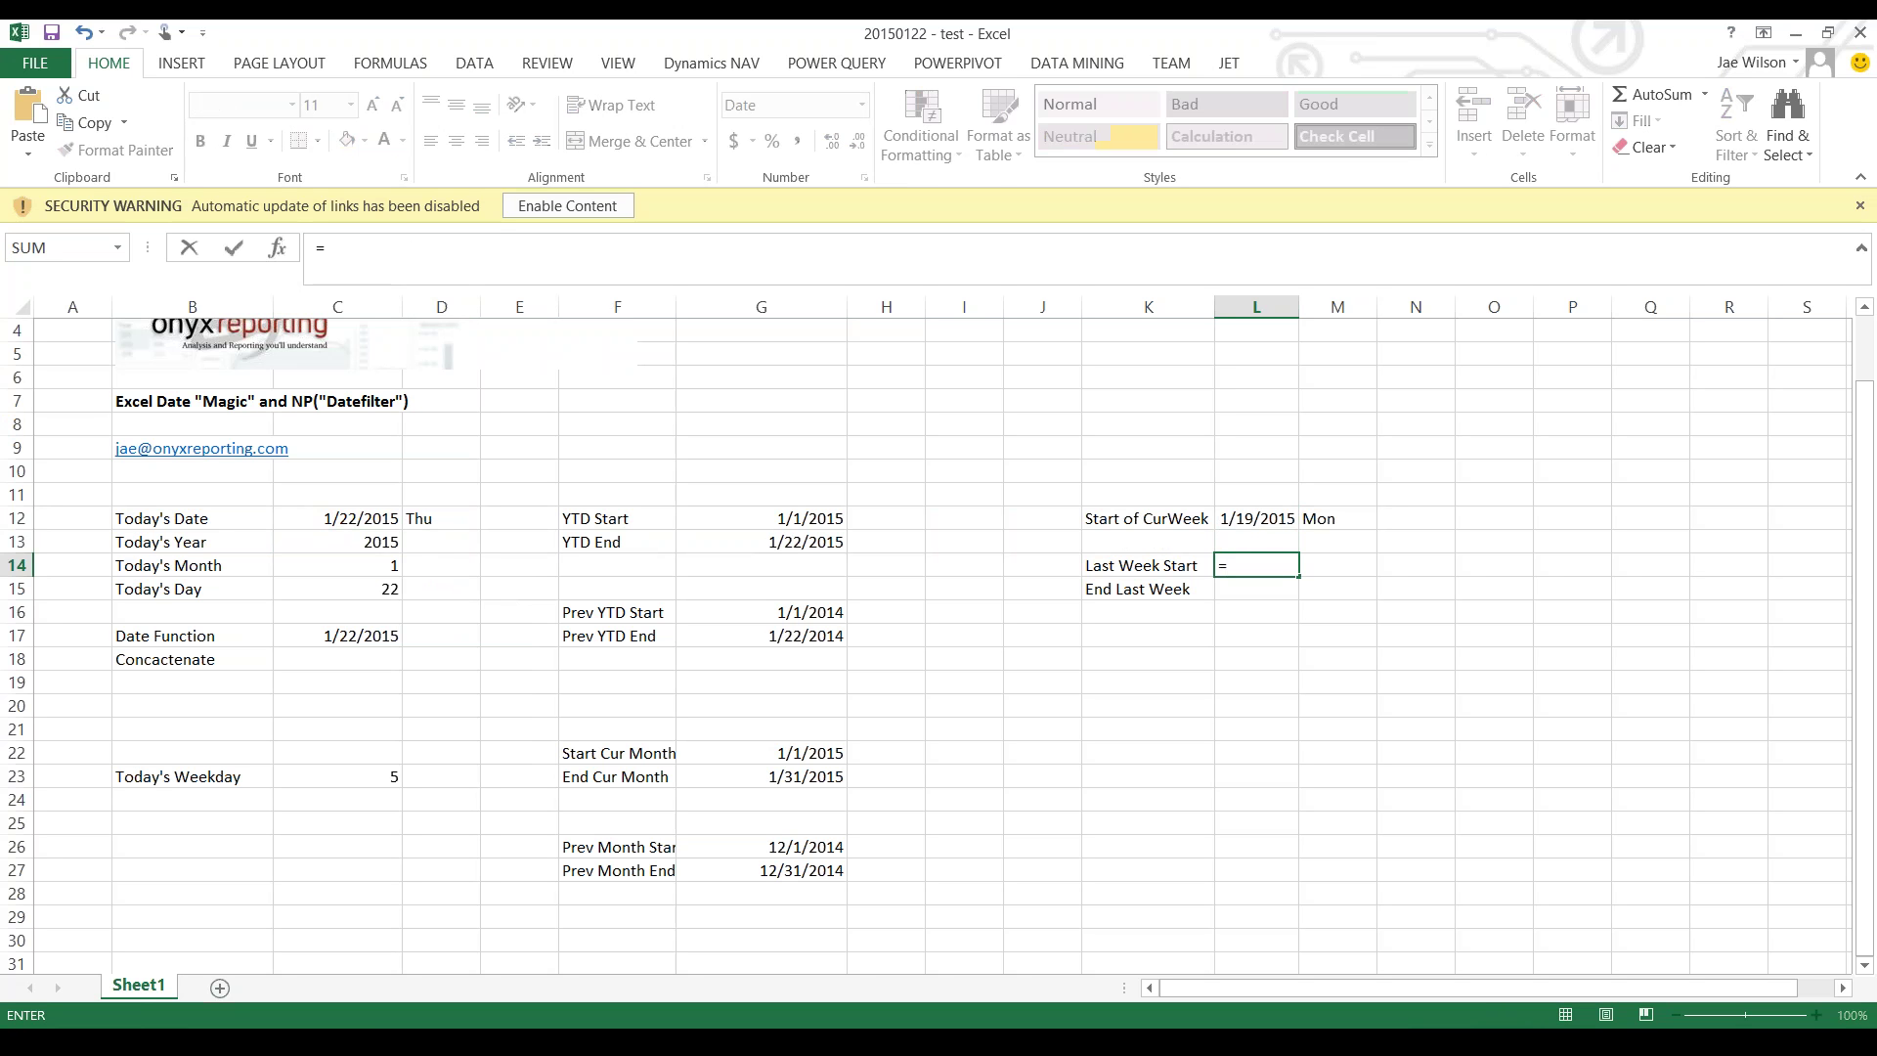
pyautogui.click(338, 519)
pyautogui.write('-')
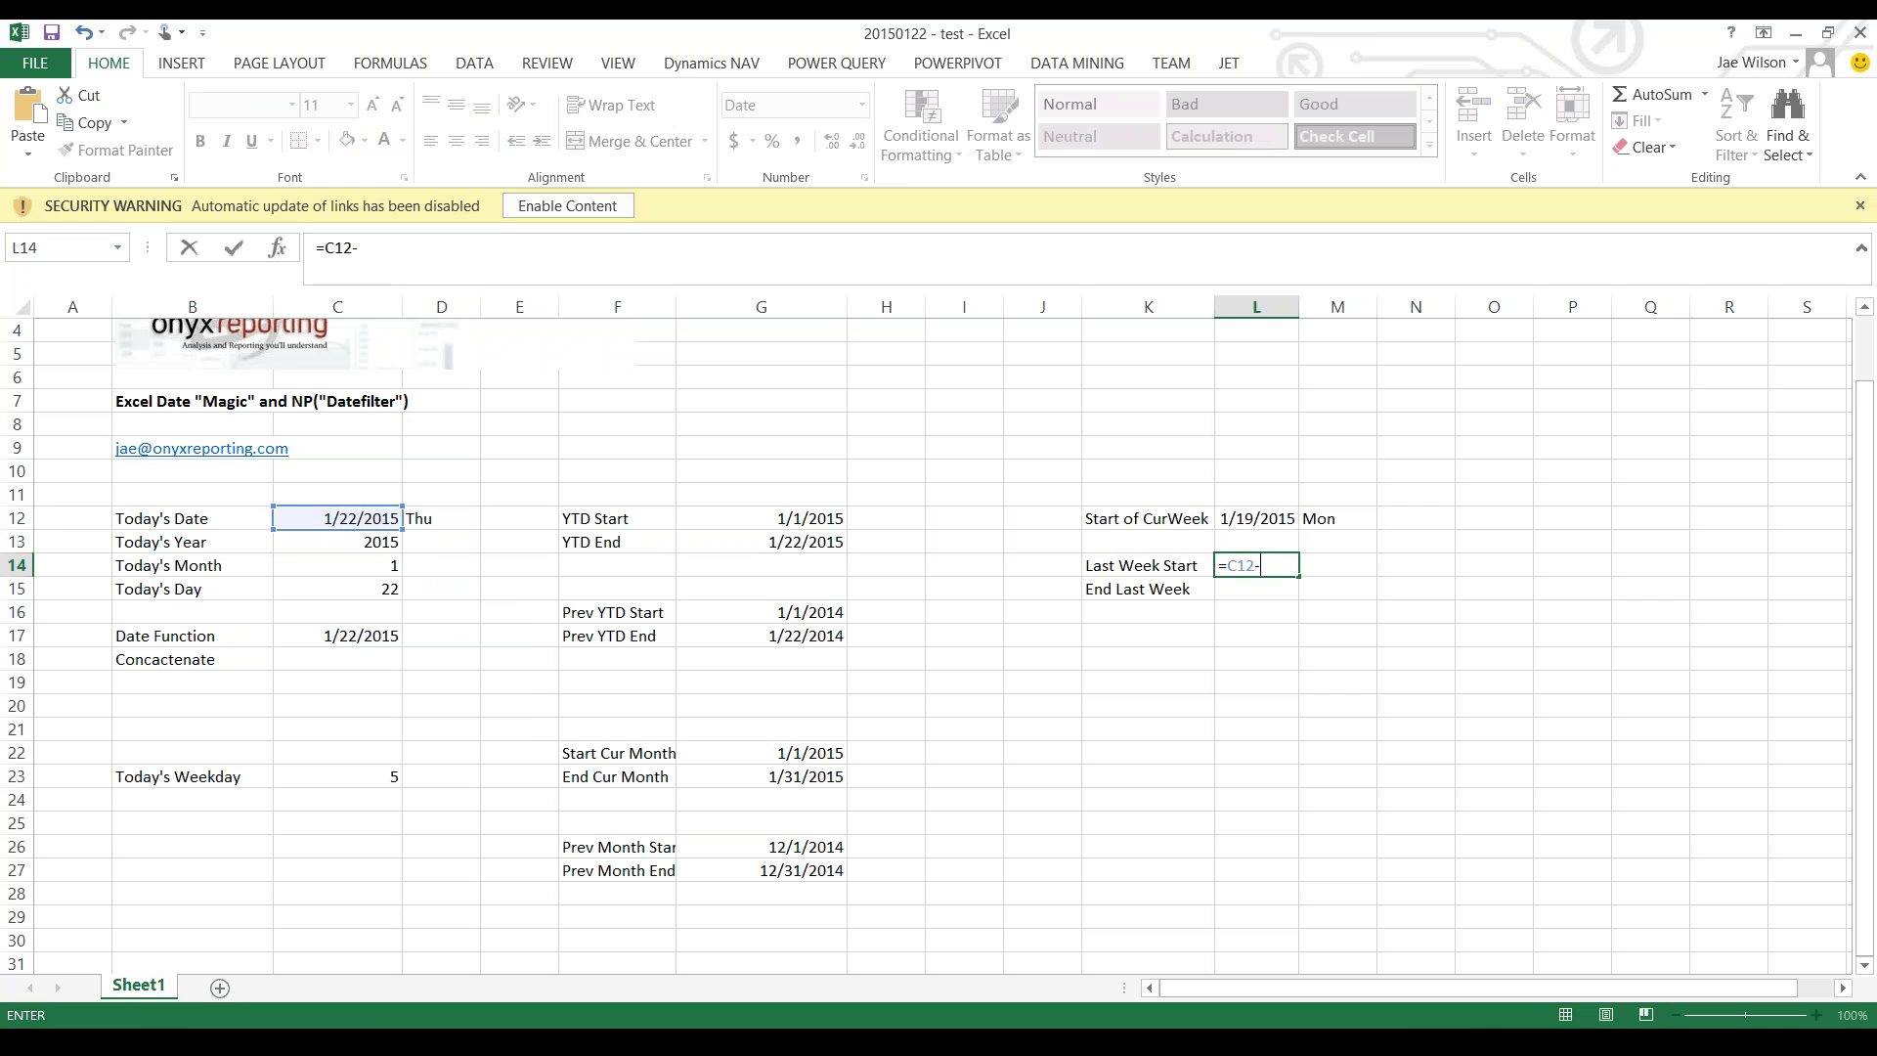
pyautogui.write('weekday(')
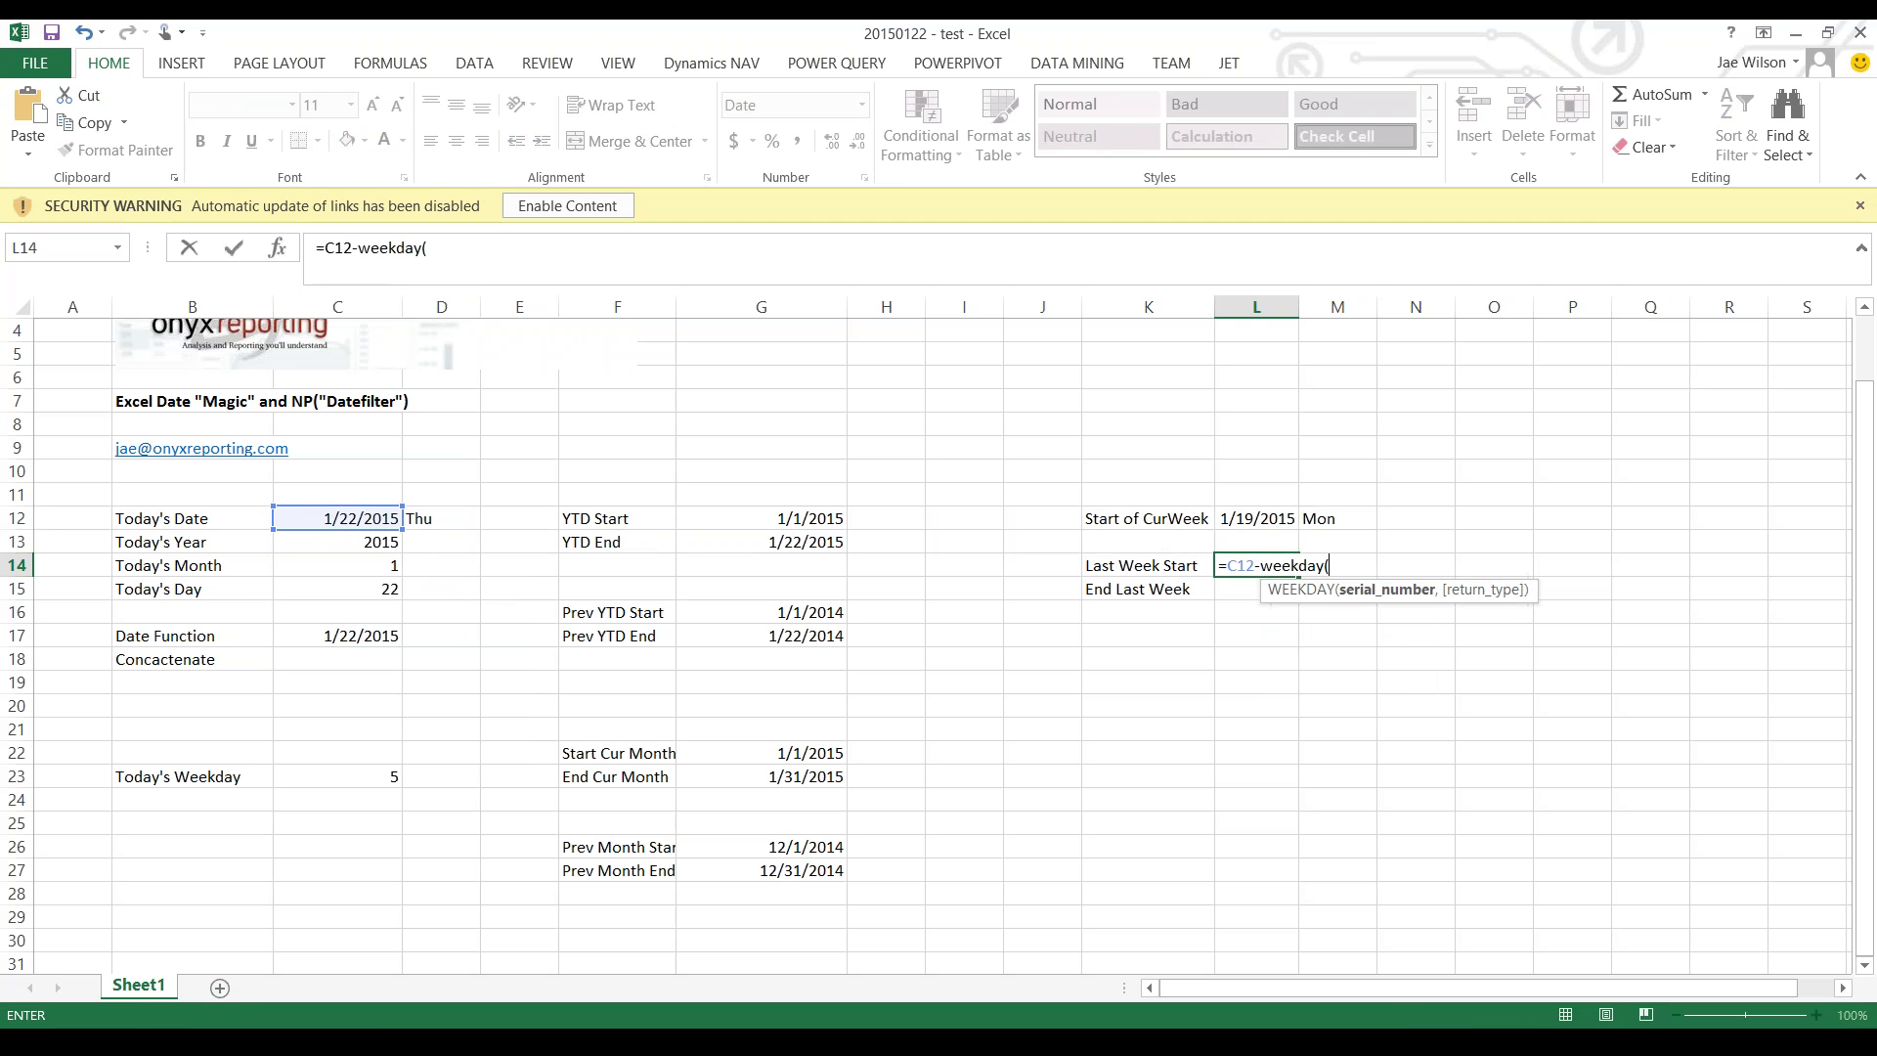
pyautogui.click(338, 518)
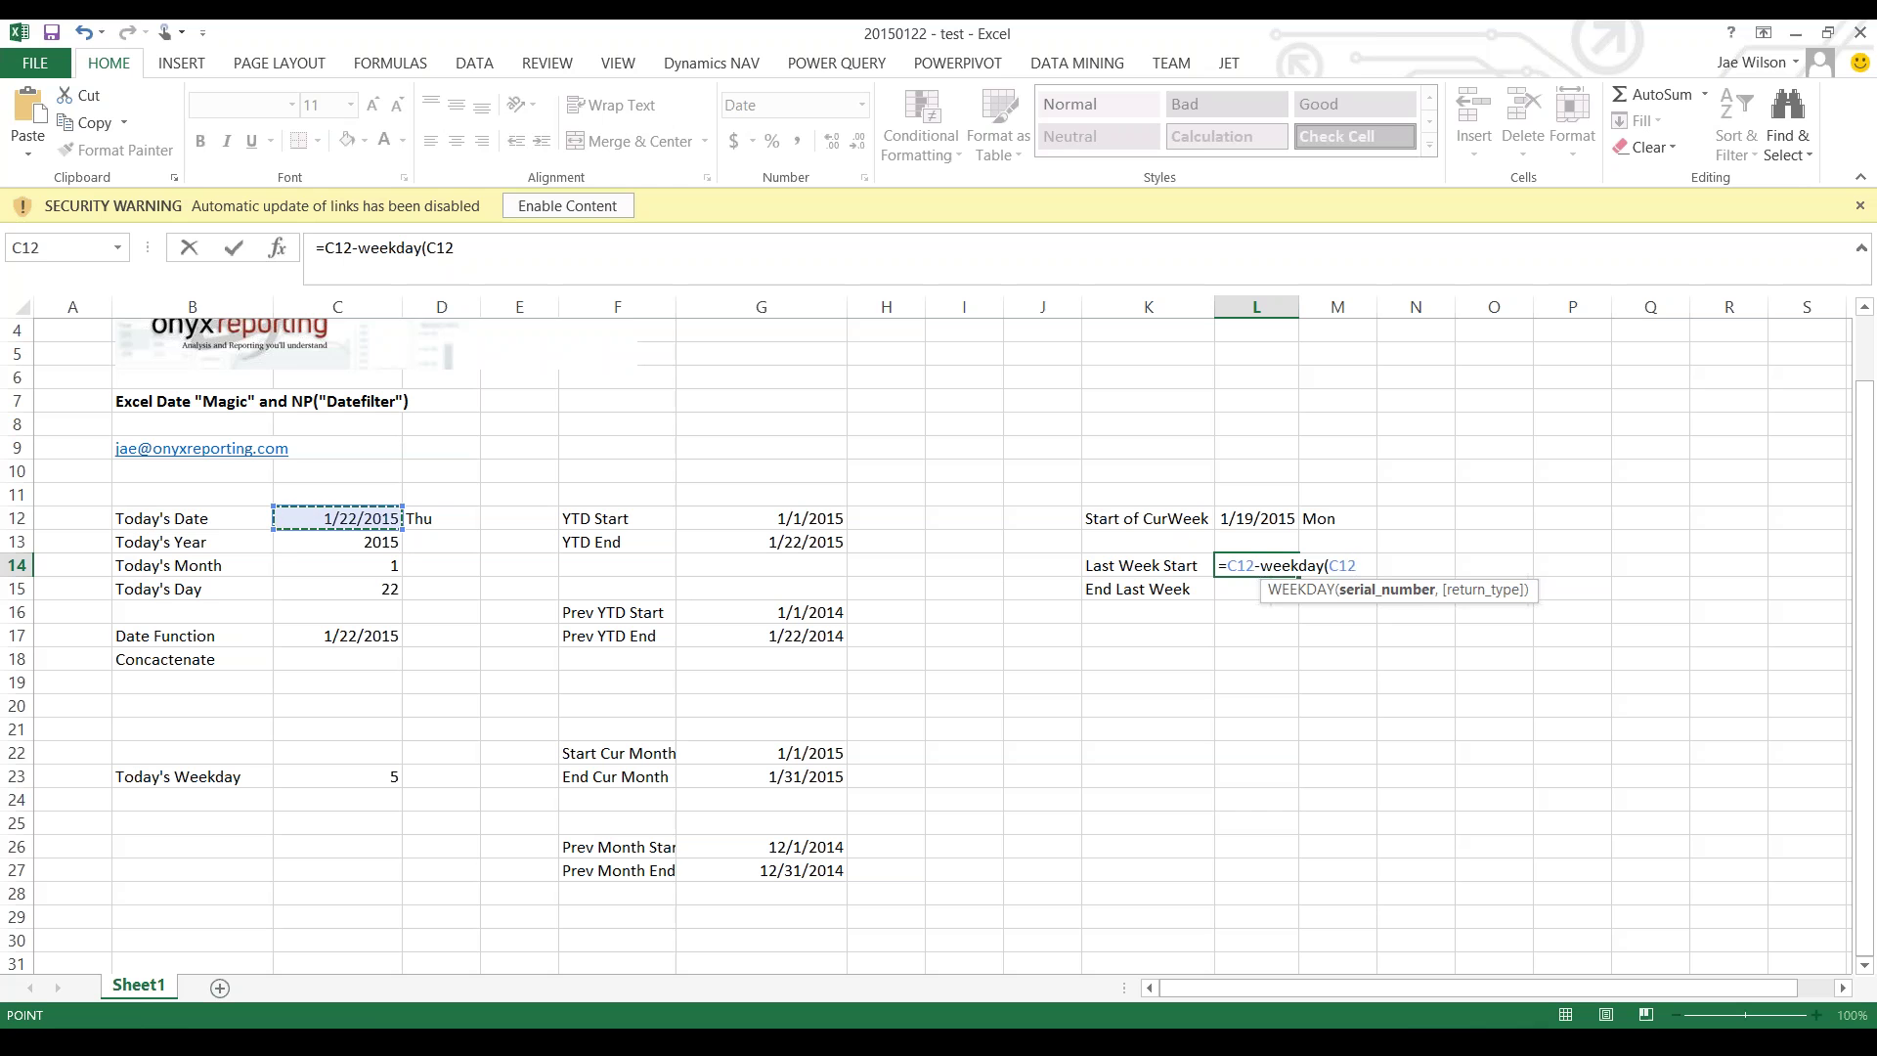
pyautogui.write(')+2')
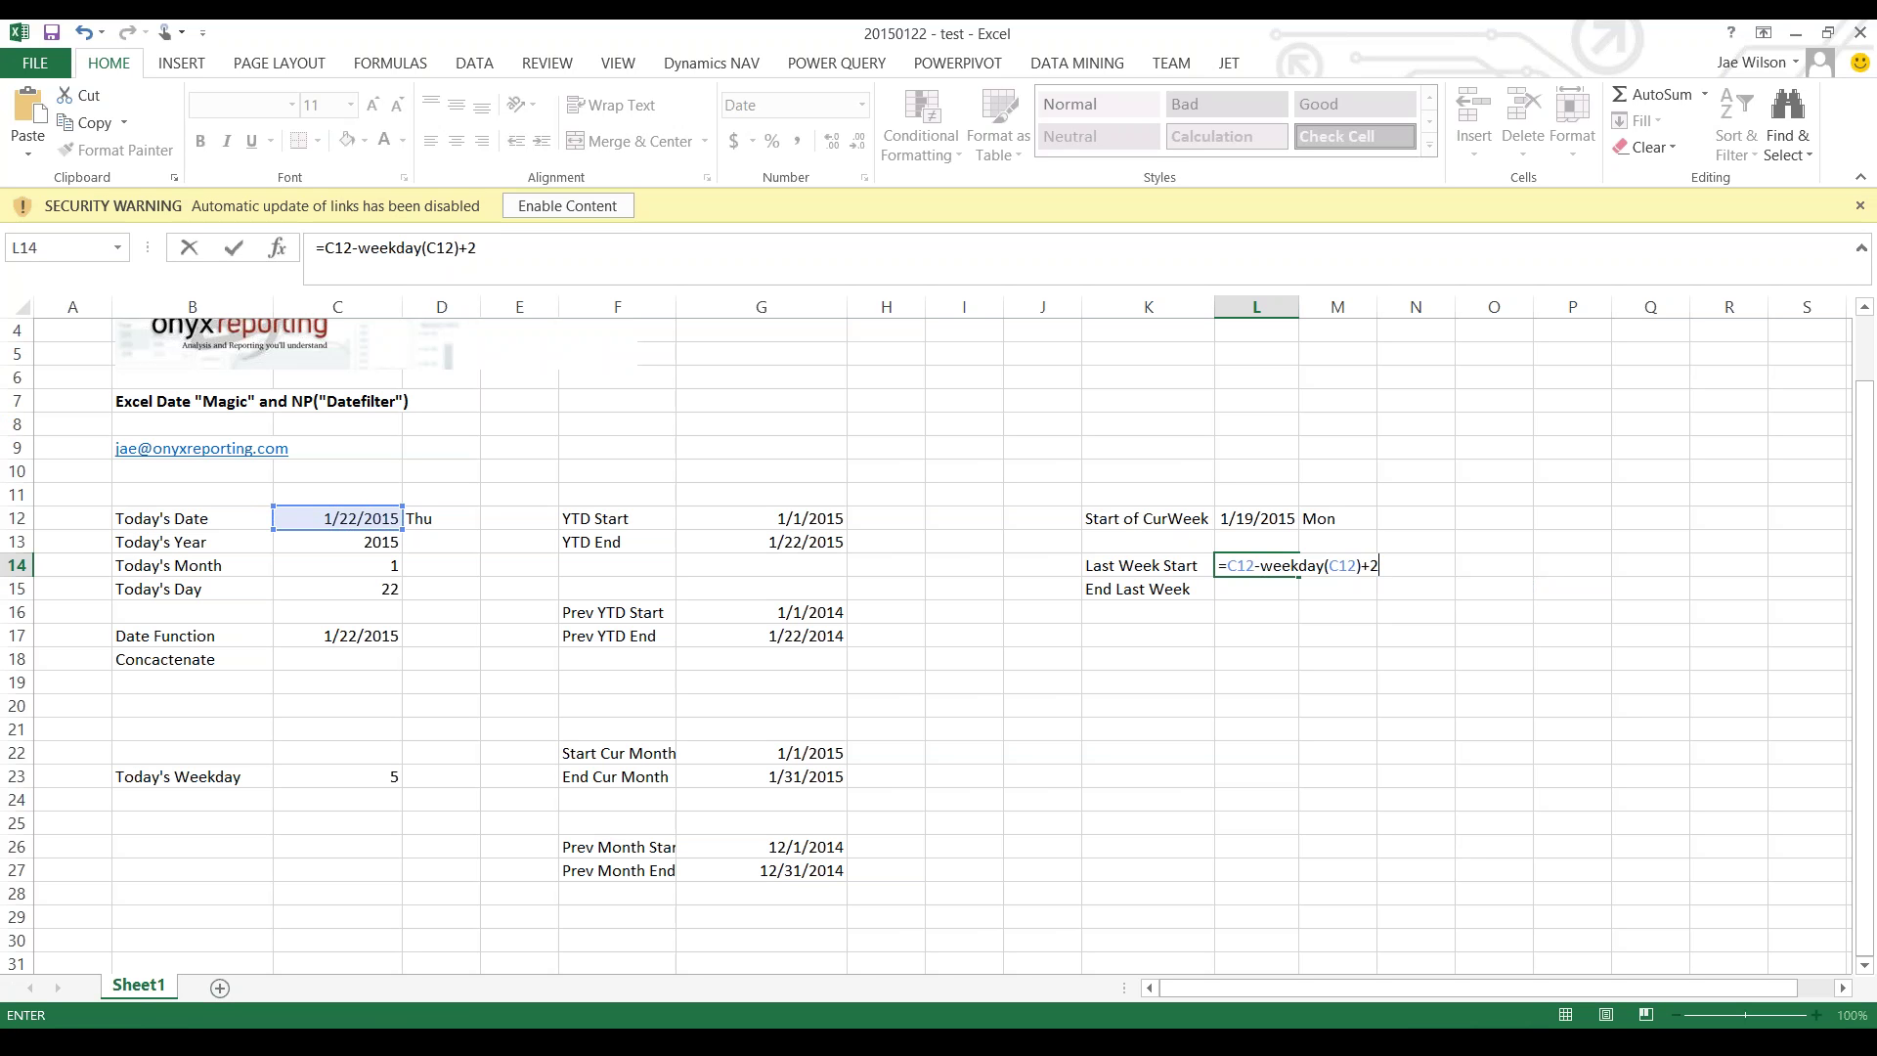
pyautogui.write('-7')
pyautogui.press('Return')
# - Copy the weekday-name formula from M12 to M14 for the Last Week Start date
pyautogui.click(1337, 519)
pyautogui.hotkey('ctrl', 'c')
pyautogui.click(1337, 565)
pyautogui.hotkey('ctrl', 'v')
# - Simplify the Last Week Start formula in L14 to =C12-WEEKDAY(C12)-5
pyautogui.click(1257, 565)
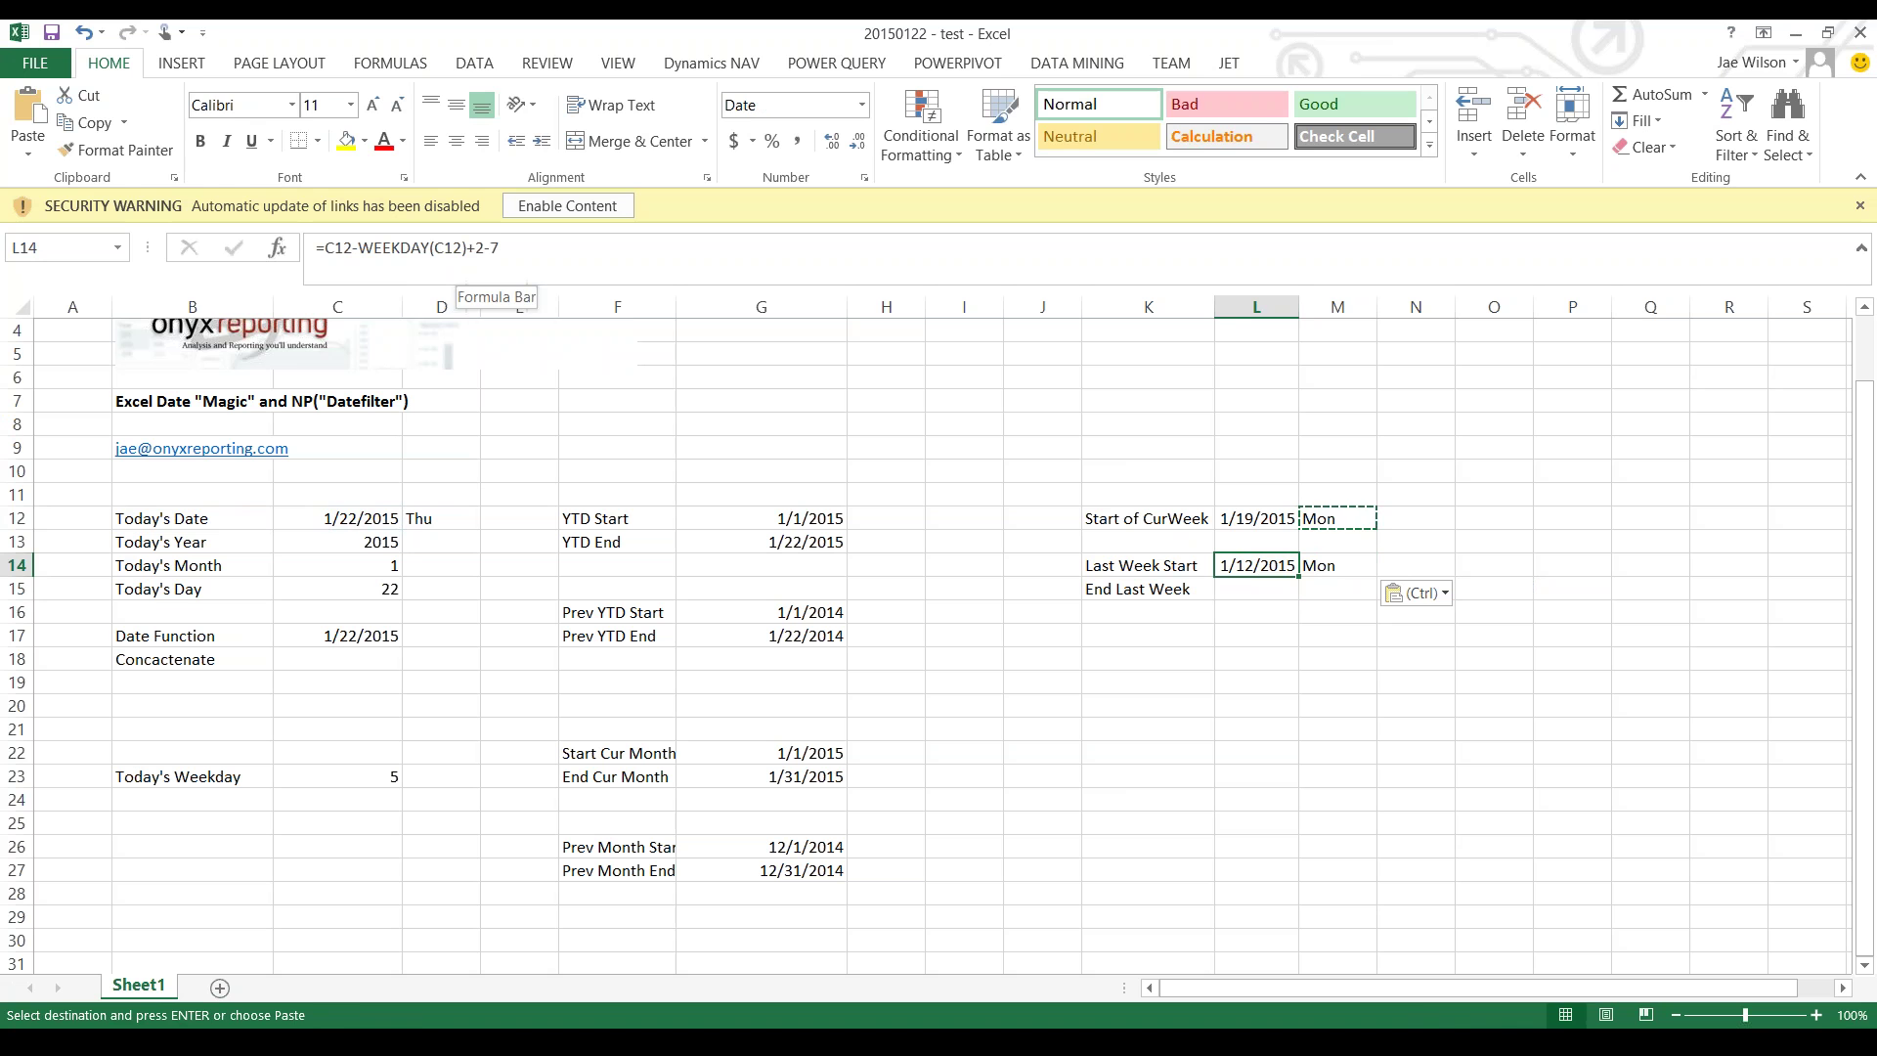
pyautogui.moveTo(475, 247); pyautogui.dragTo(500, 248)
pyautogui.press('BackSpace')
pyautogui.press('BackSpace')
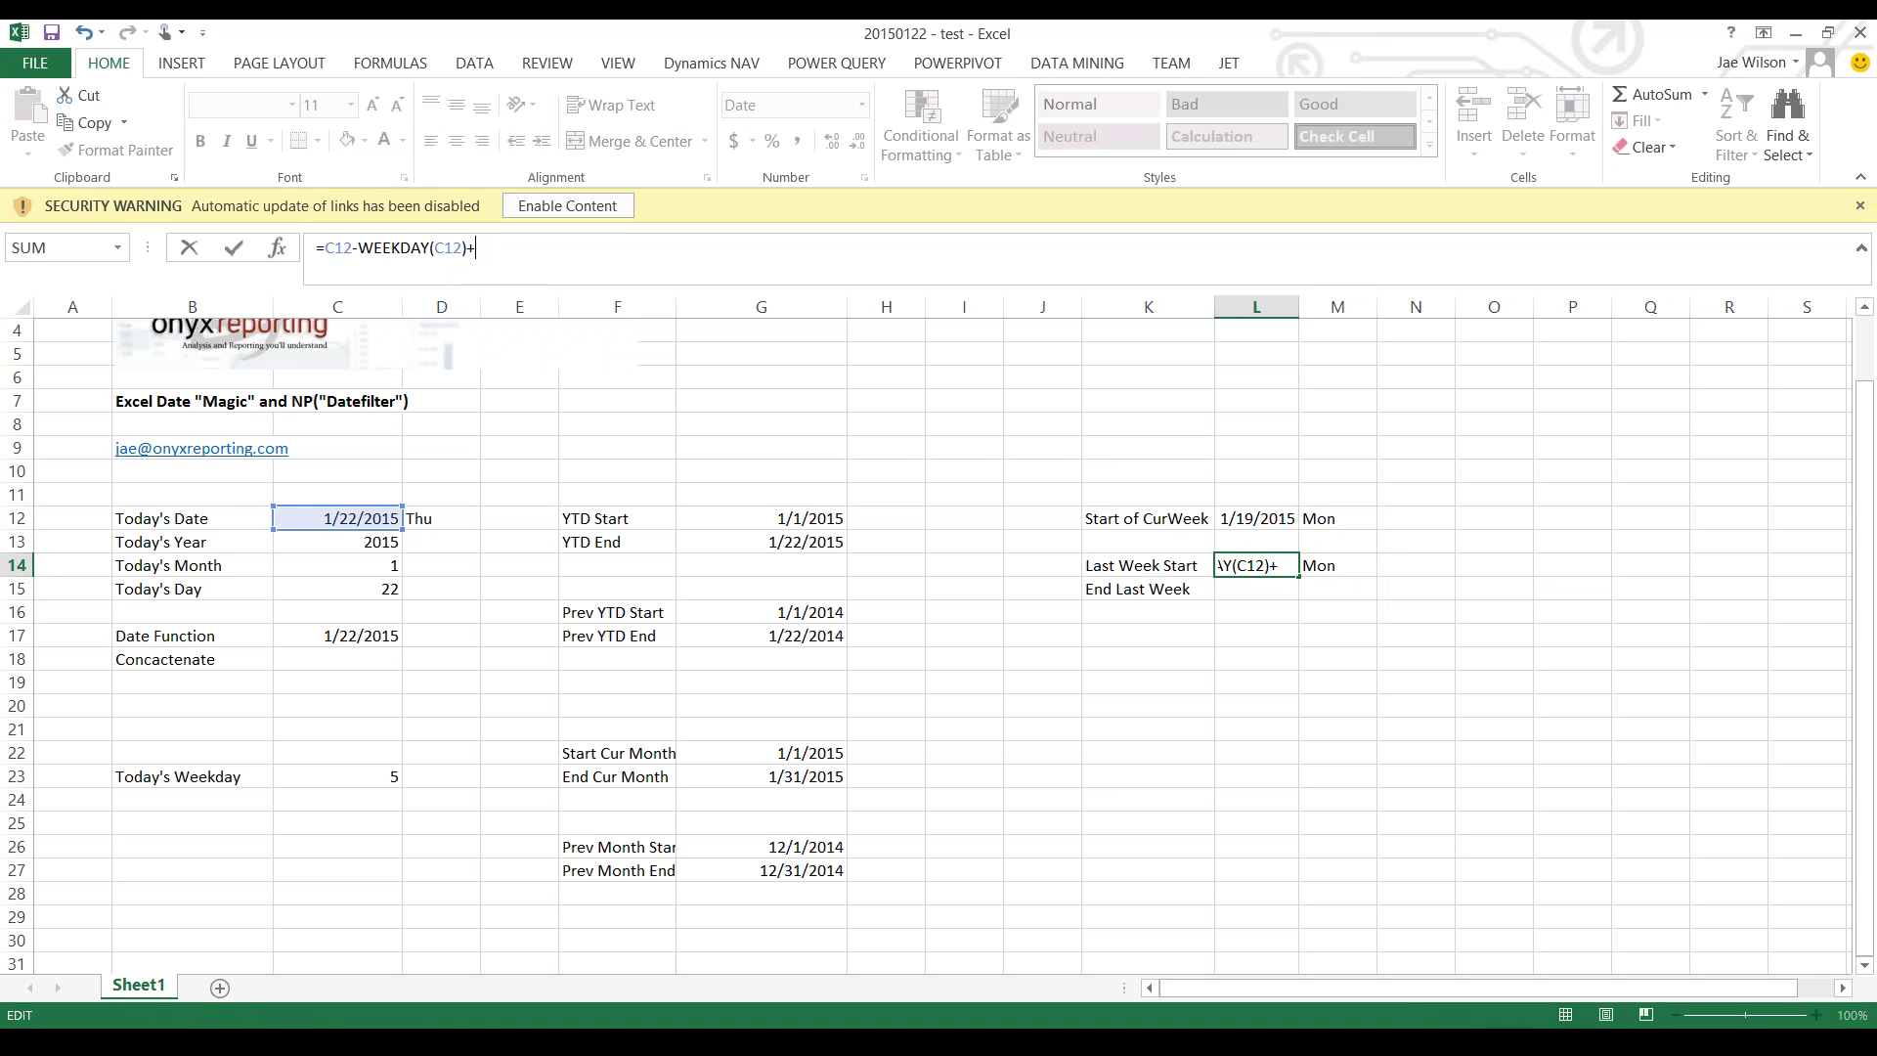
pyautogui.write('05')
pyautogui.press('BackSpace')
pyautogui.press('BackSpace')
pyautogui.write('-5')
pyautogui.press('Return')
pyautogui.click(1256, 565)
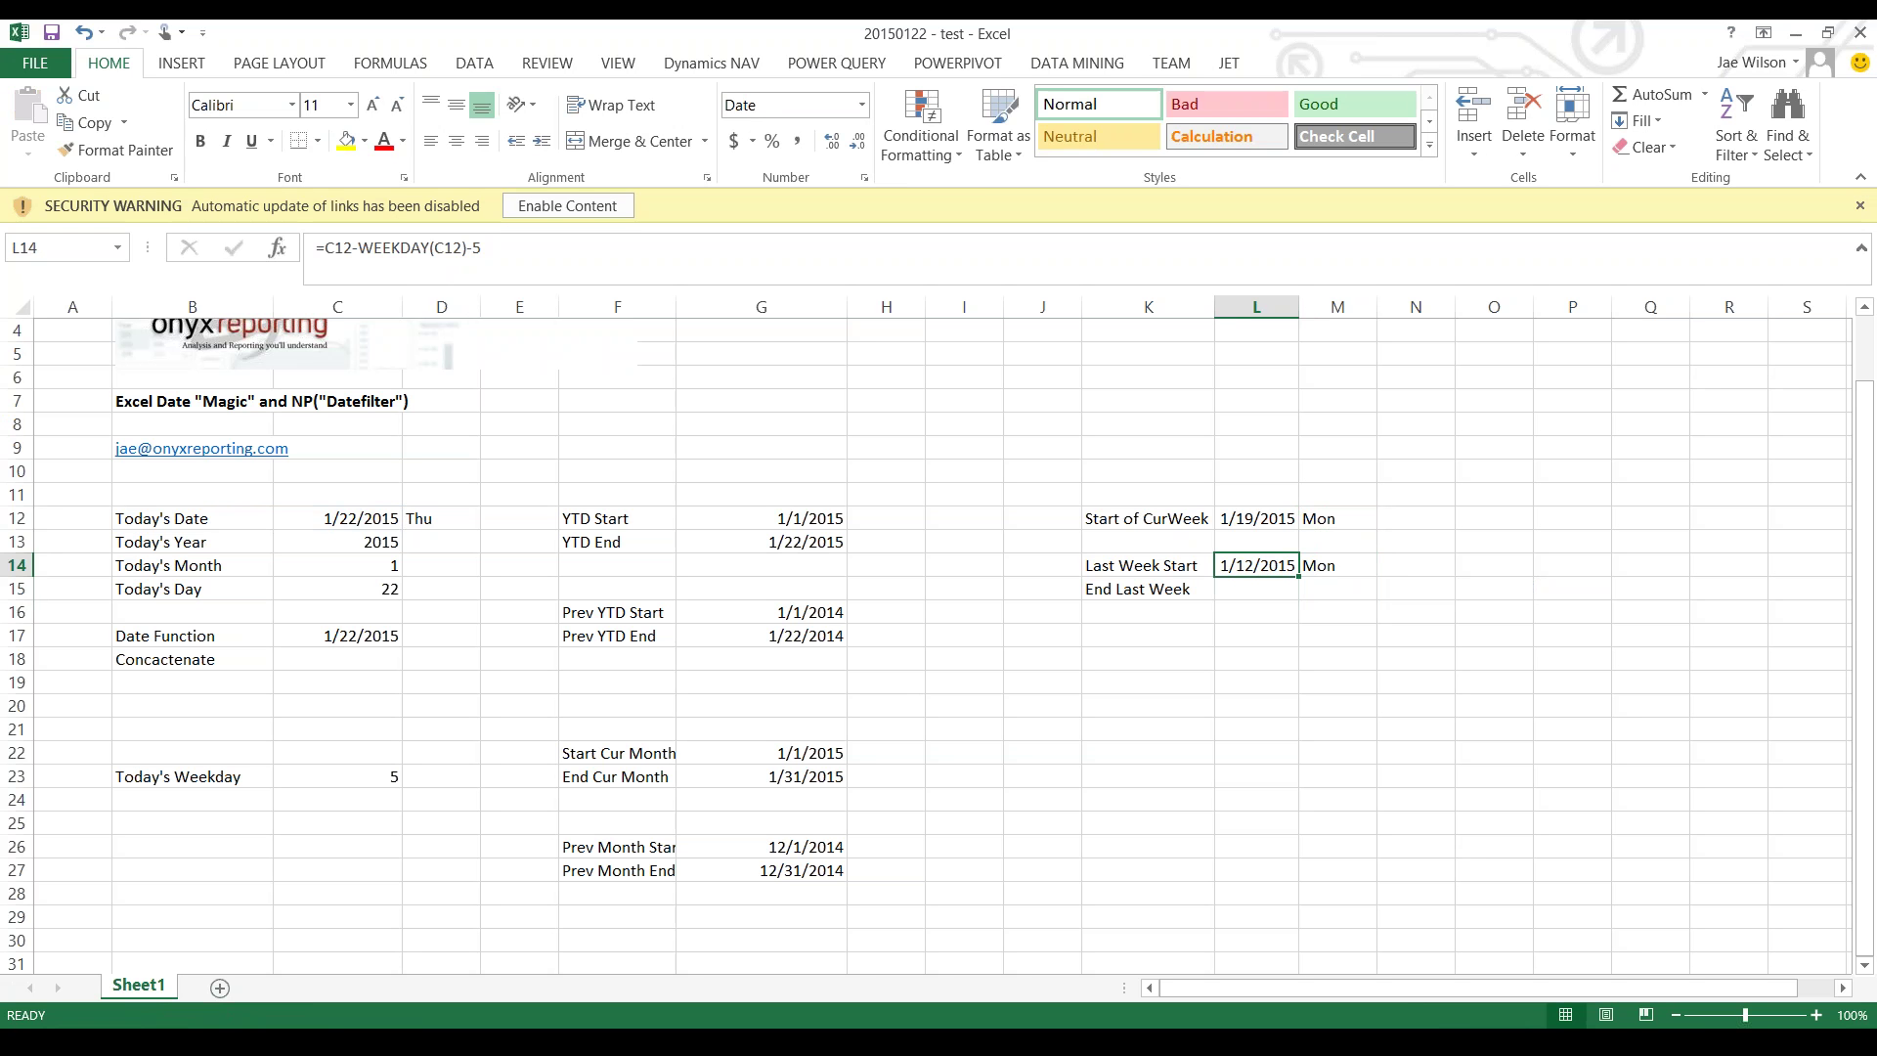
# - Enter =L14+6 in L15 to calculate End Last Week from Last Week Start
pyautogui.click(1256, 589)
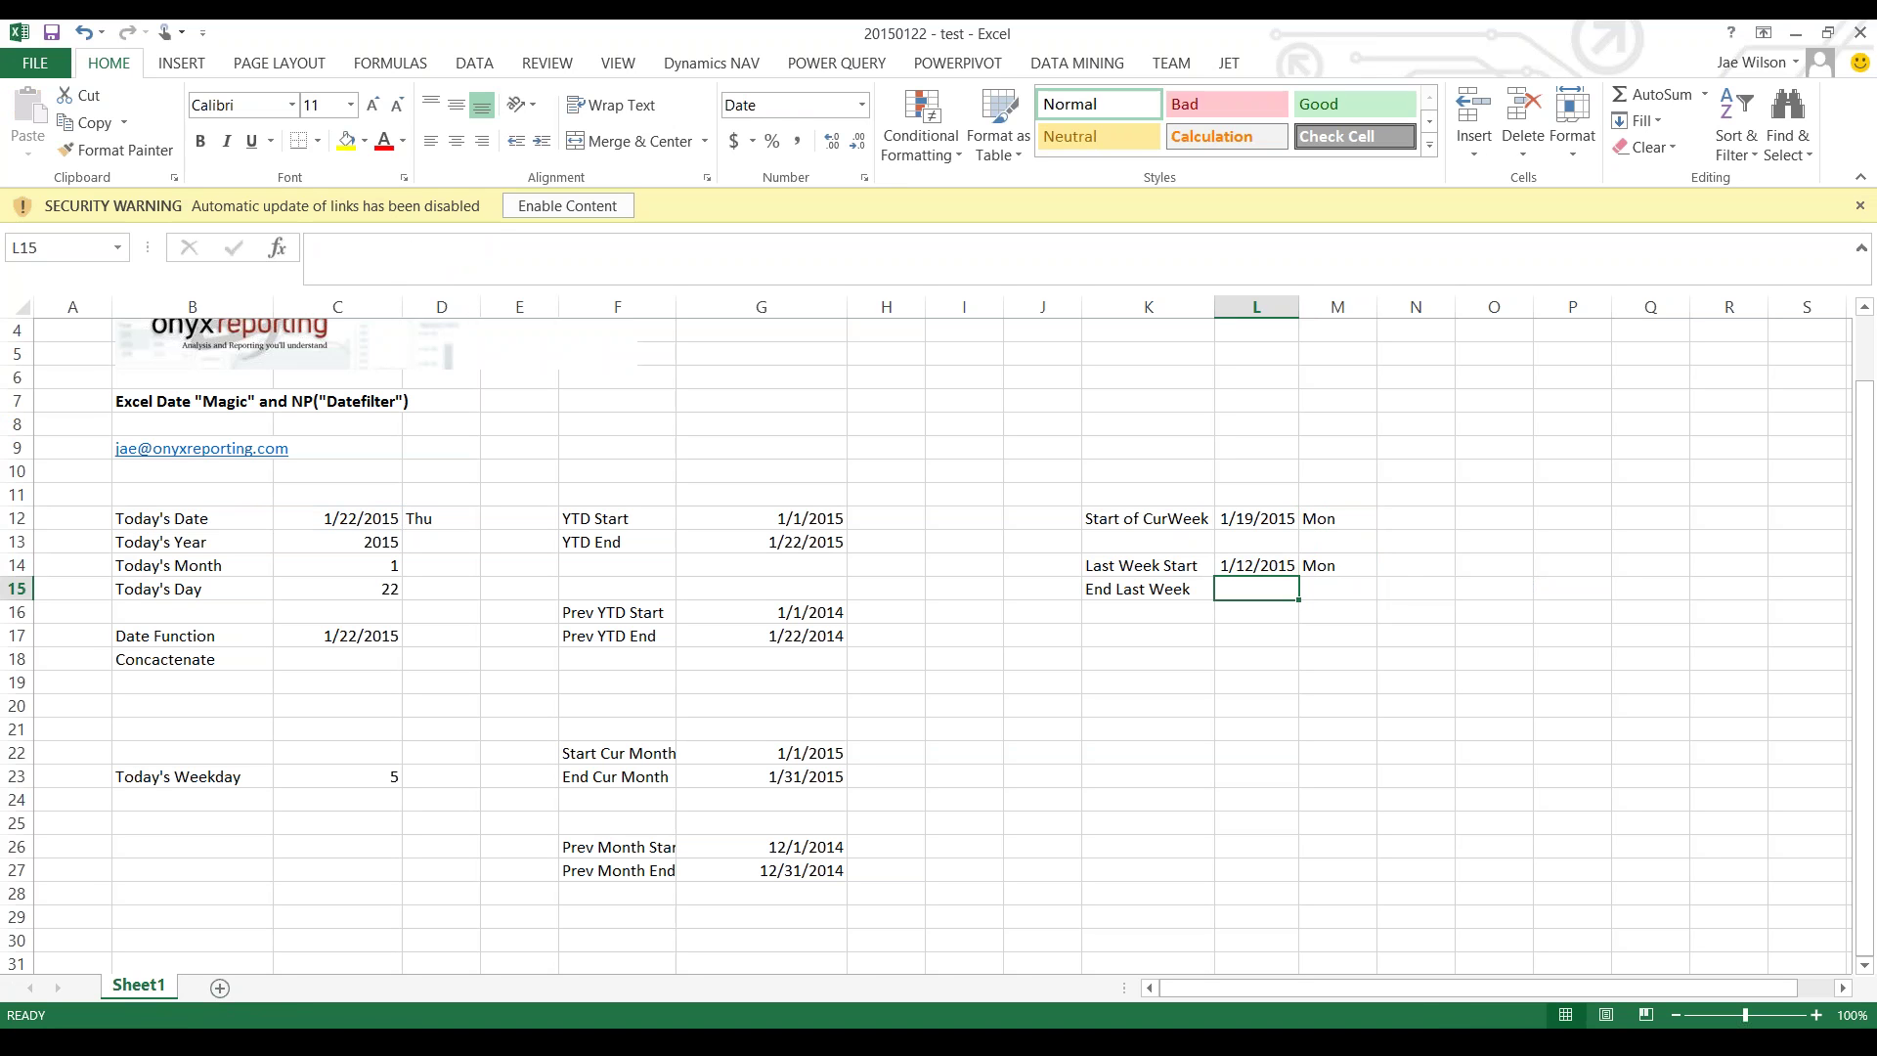
pyautogui.write('=')
pyautogui.press('Up')
pyautogui.write('+6')
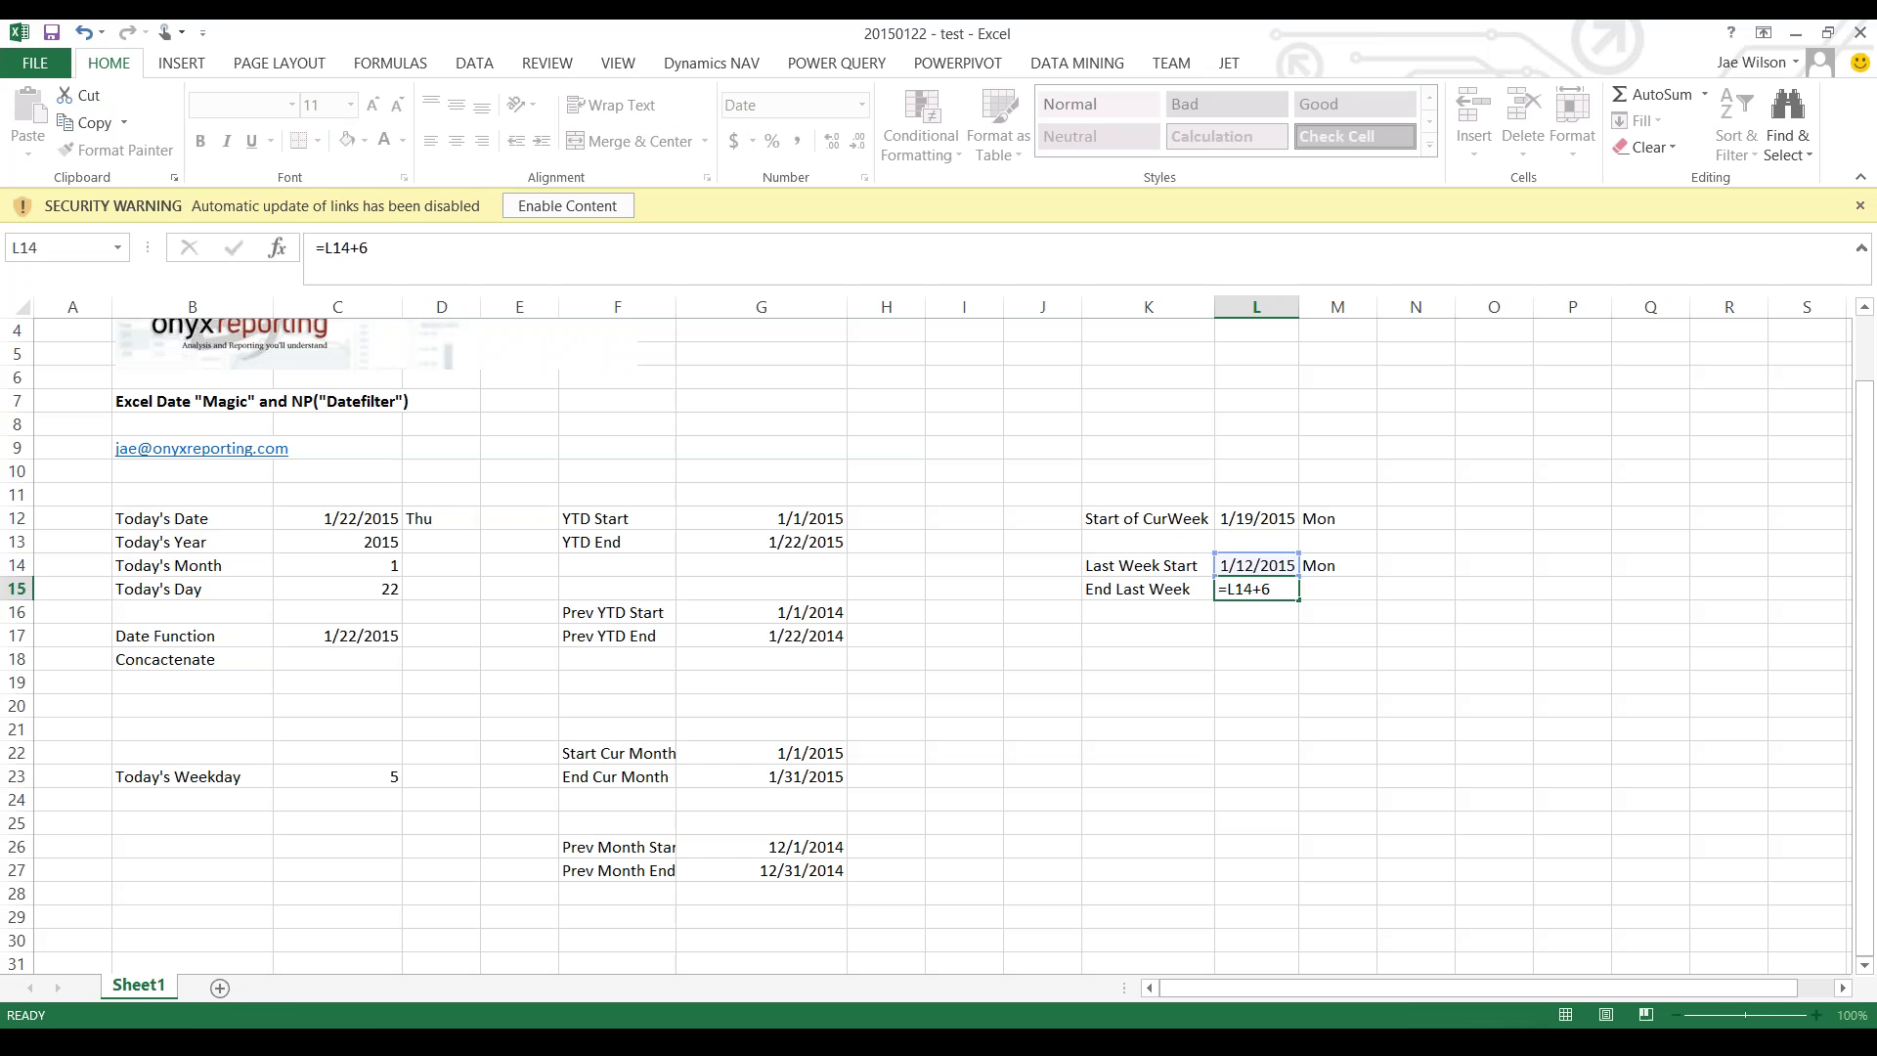
pyautogui.press('Return')
# - Copy the weekday-name formula from M14 to M15 for the End Last Week date
pyautogui.click(1336, 565)
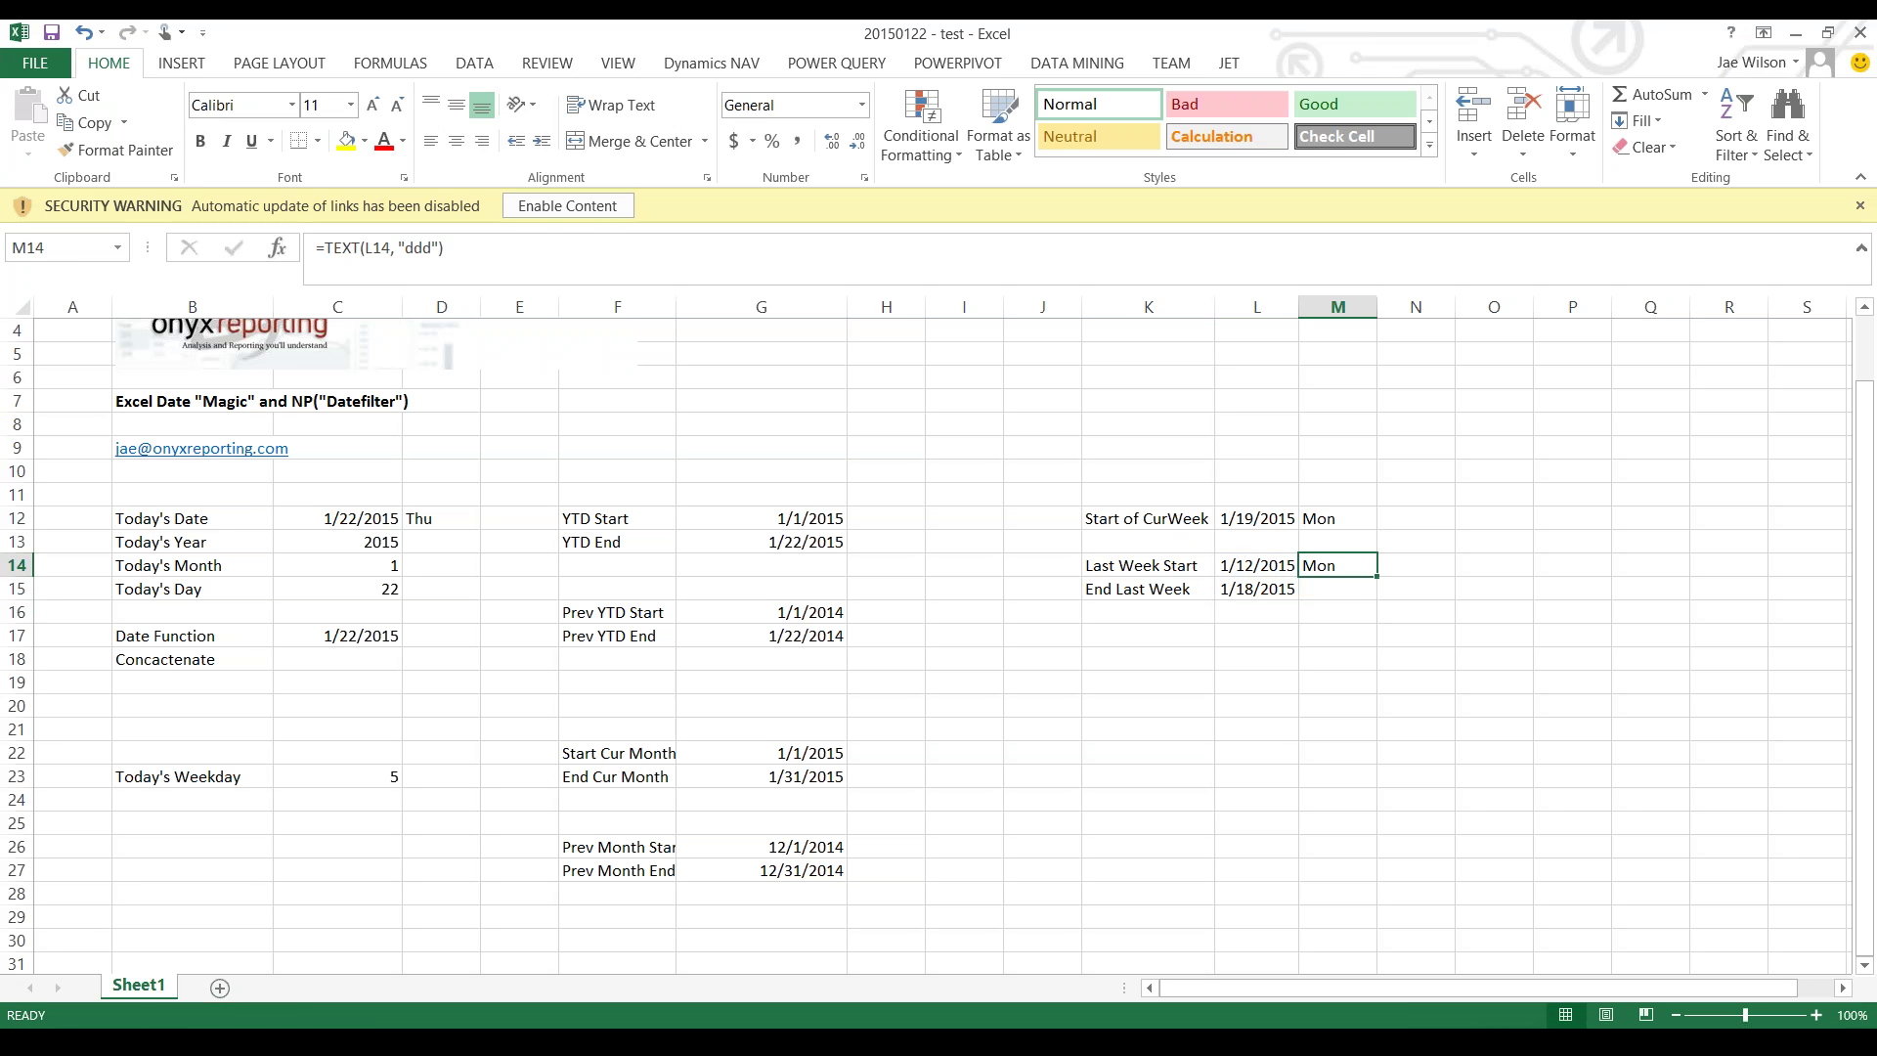
pyautogui.hotkey('ctrl', 'c')
pyautogui.click(1337, 589)
pyautogui.hotkey('ctrl', 'v')
pyautogui.click(1337, 753)
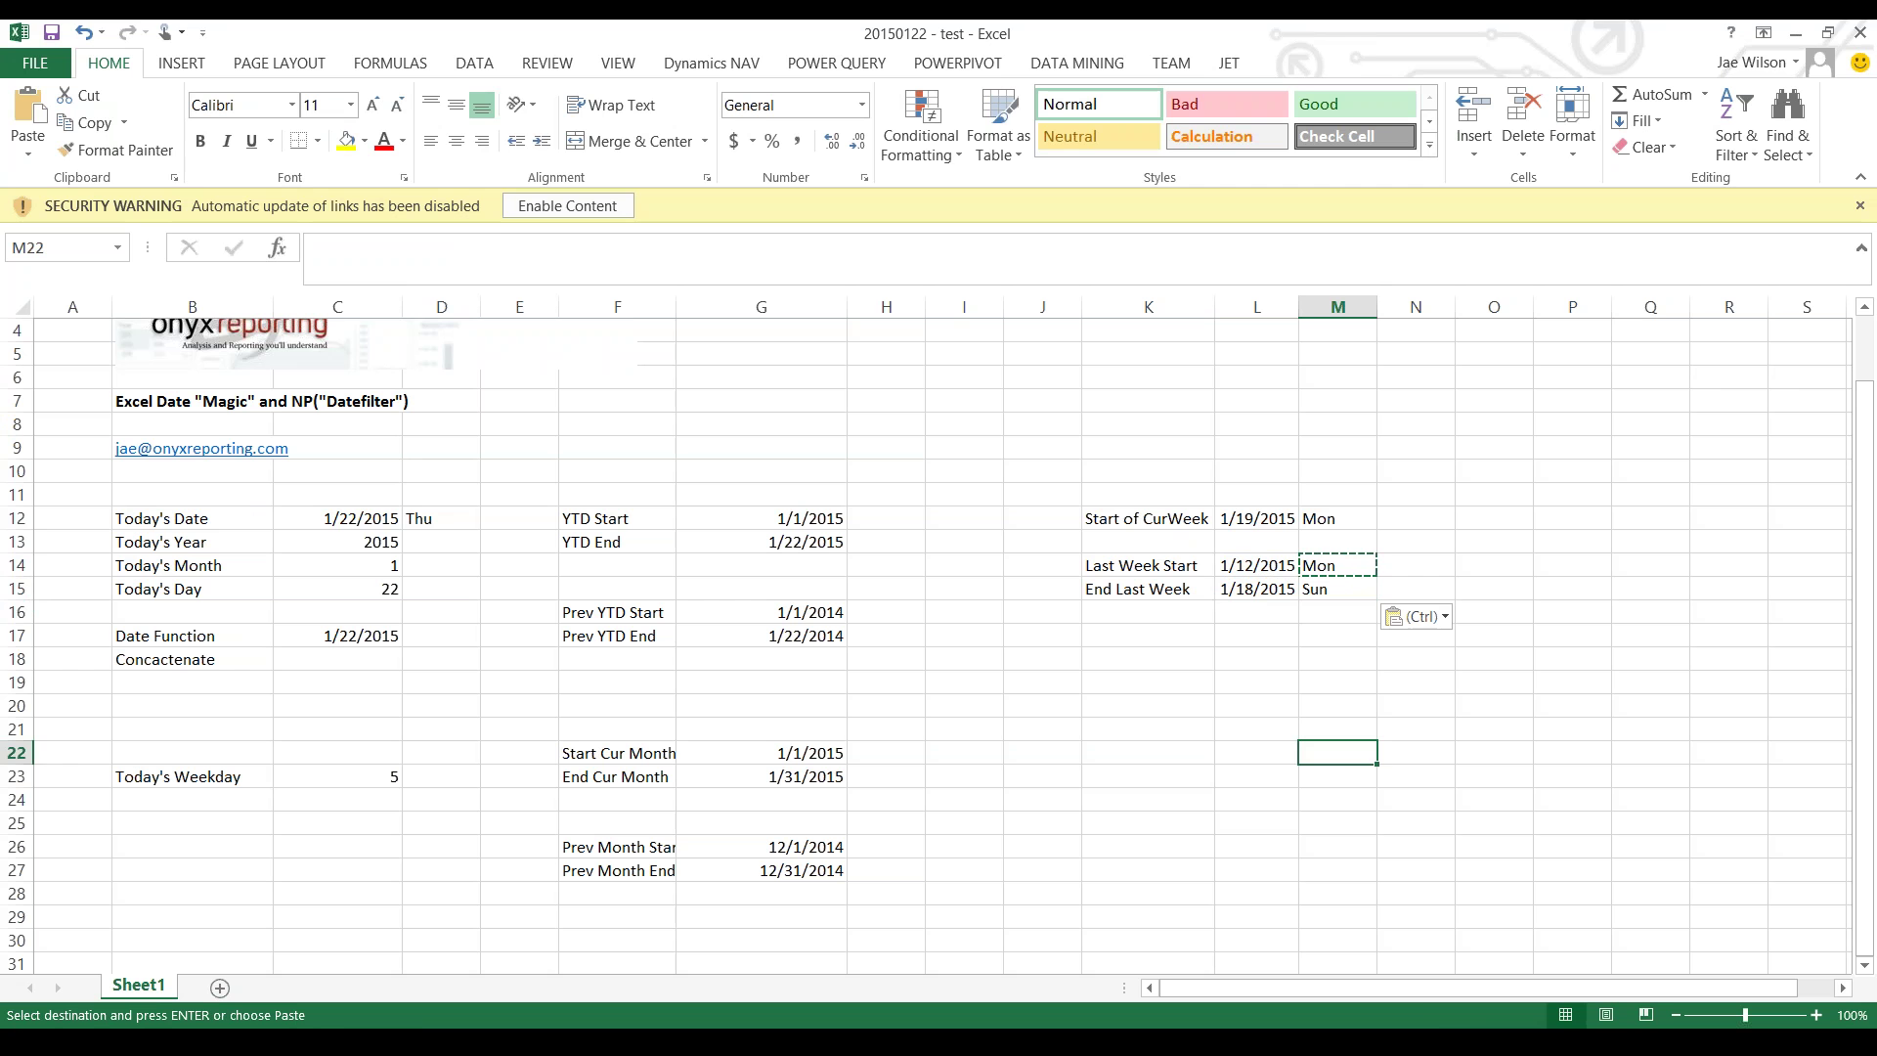
# - Enter =G12&".."&G13 in G14 to concatenate YTD Start and YTD End into a date range
pyautogui.click(192, 658)
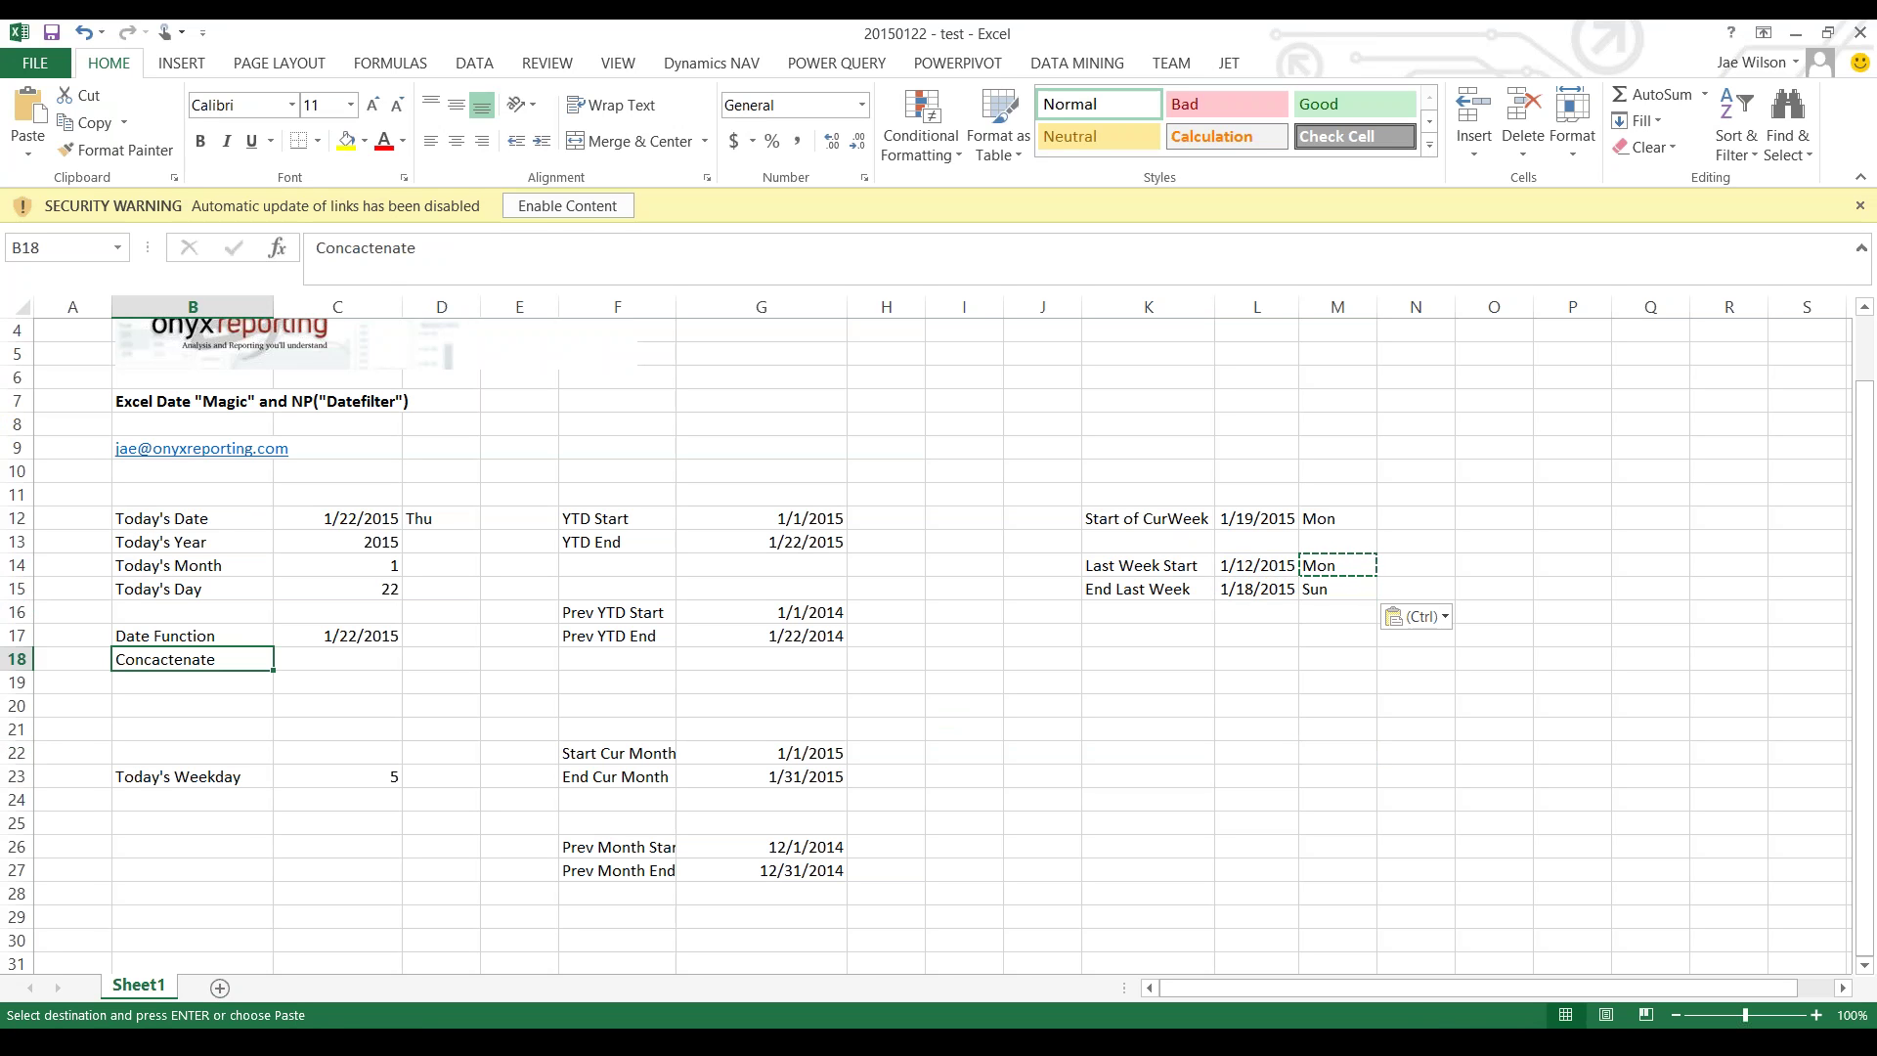
pyautogui.click(761, 565)
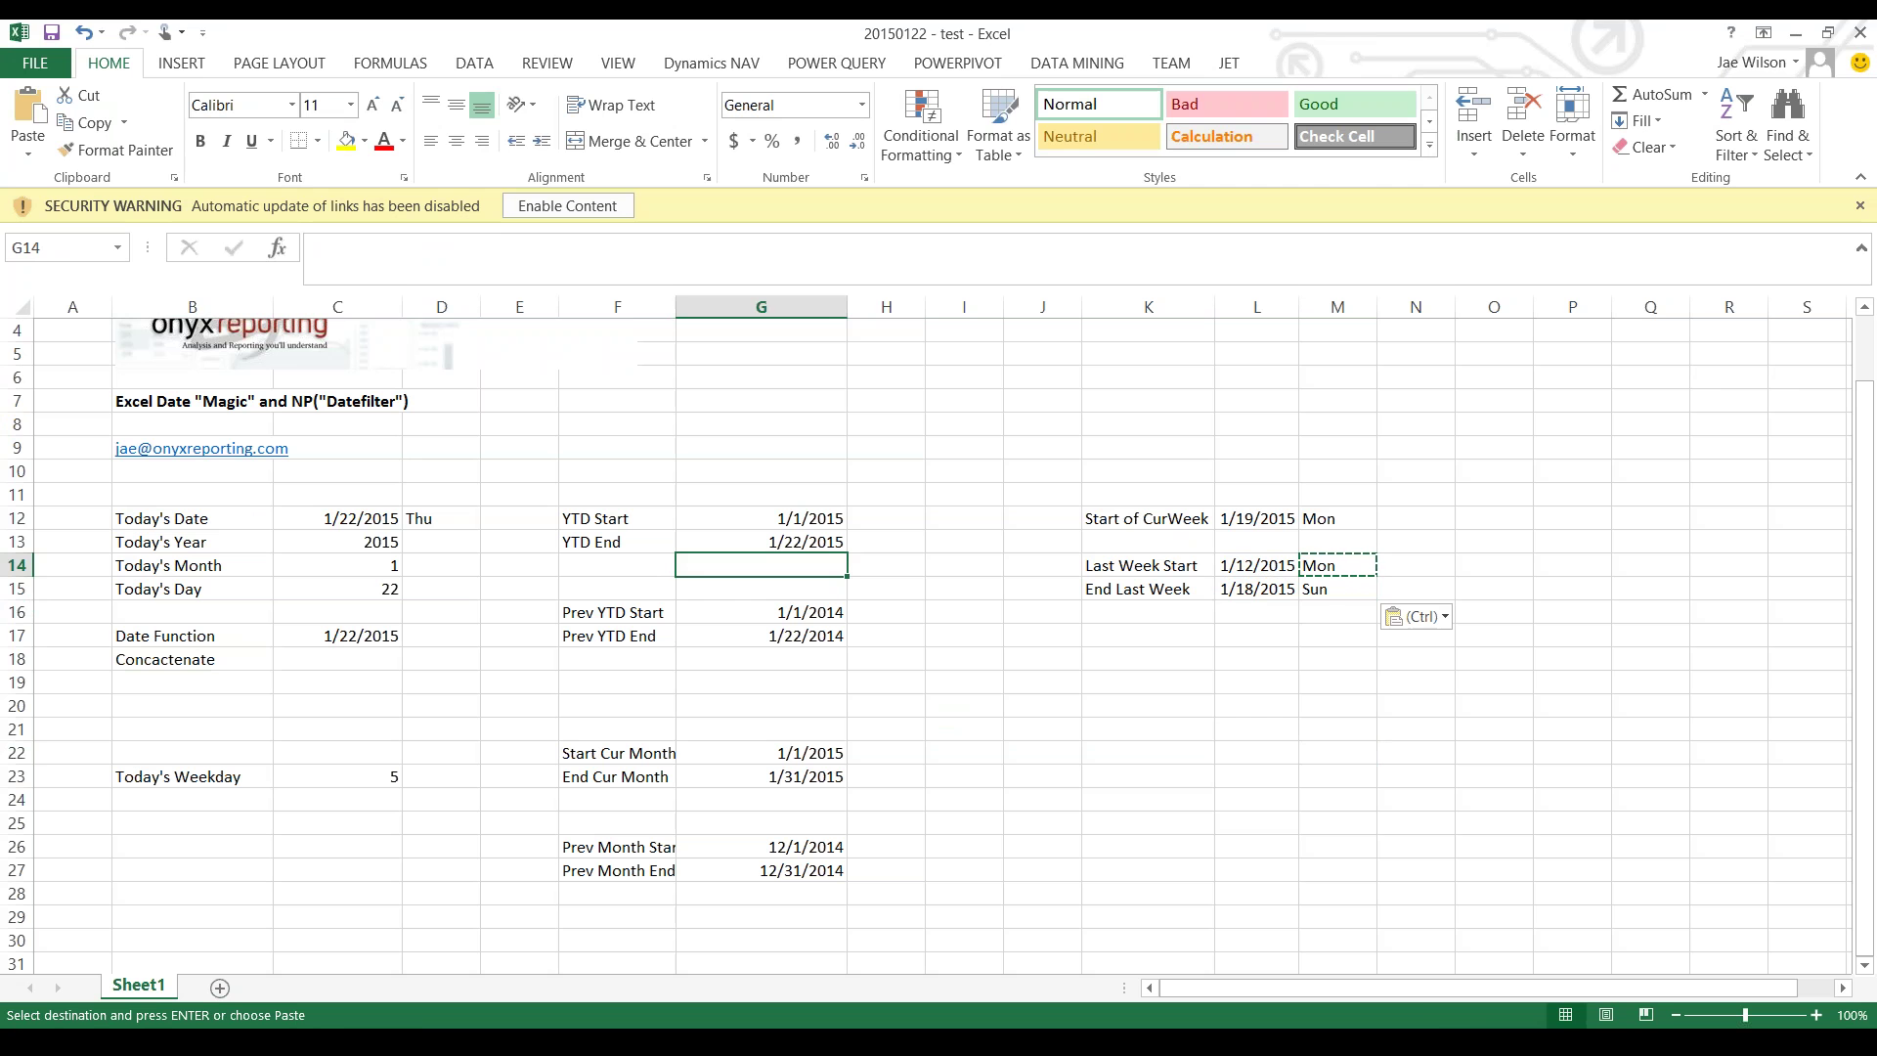
pyautogui.click(336, 636)
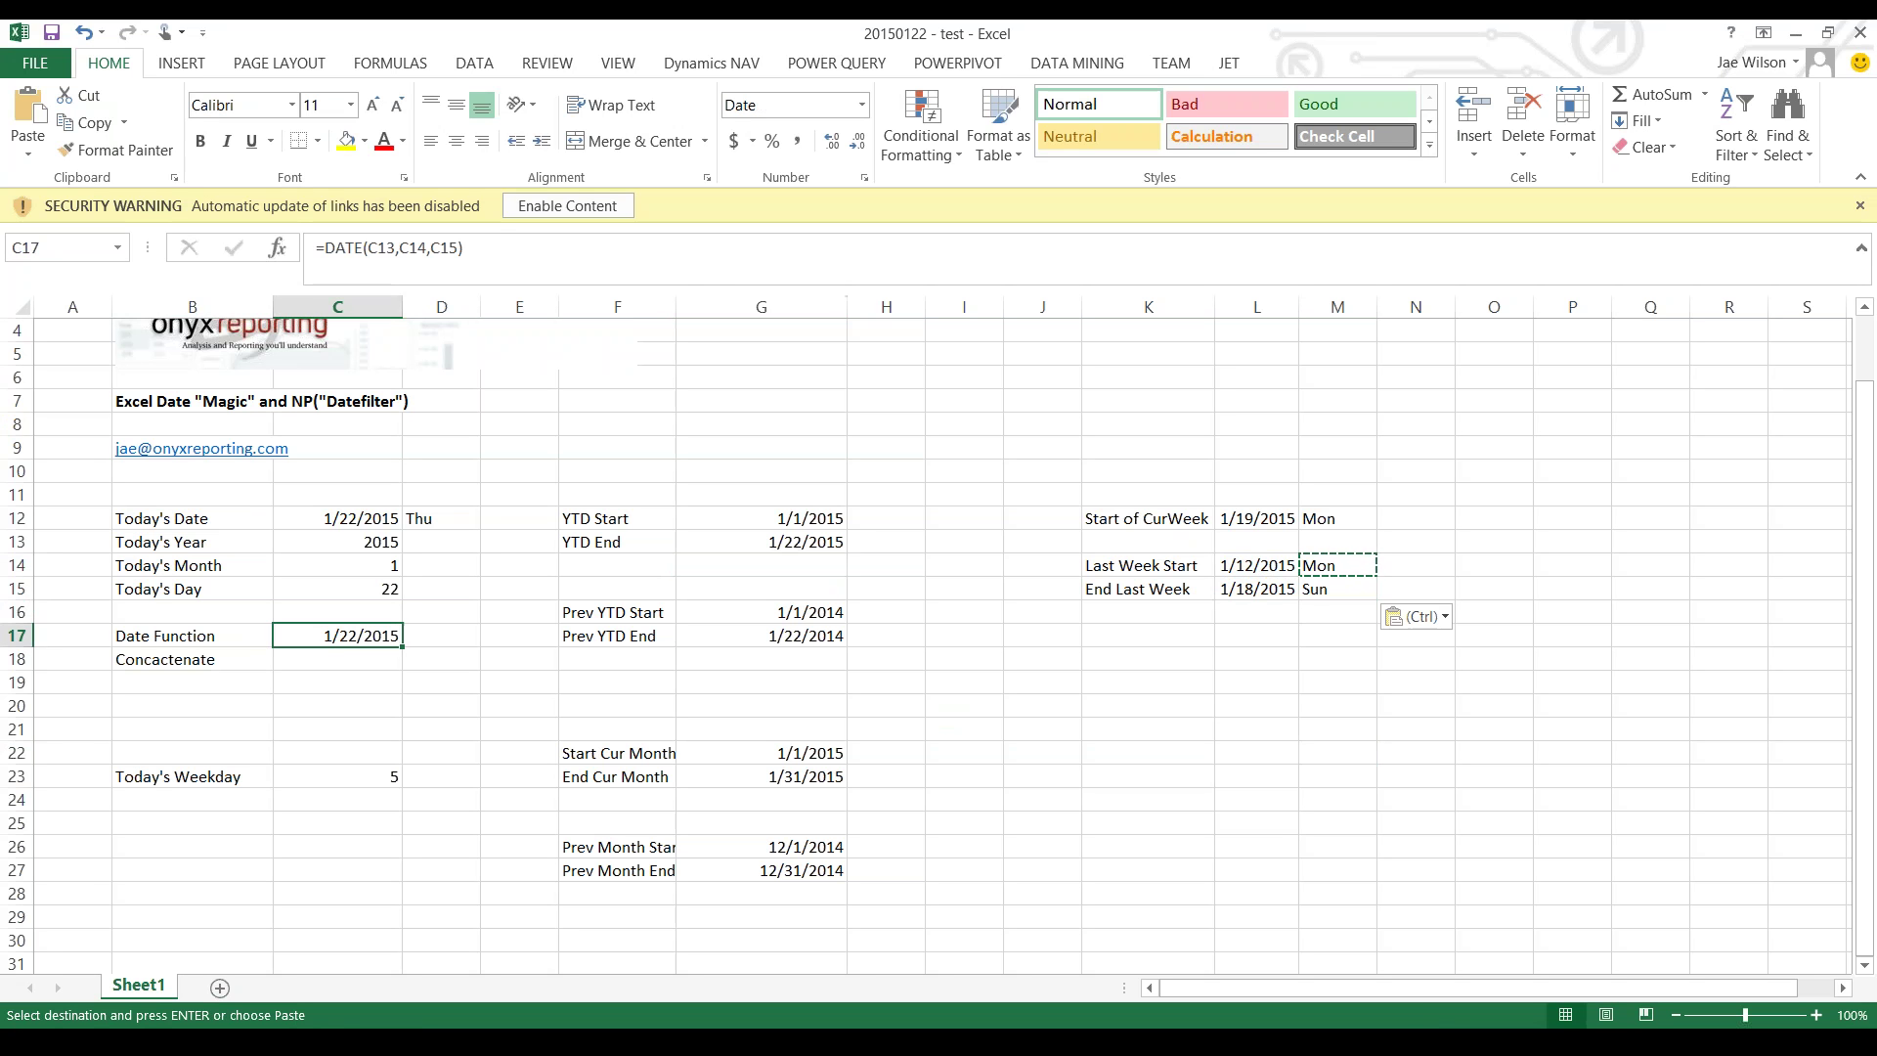
pyautogui.click(761, 565)
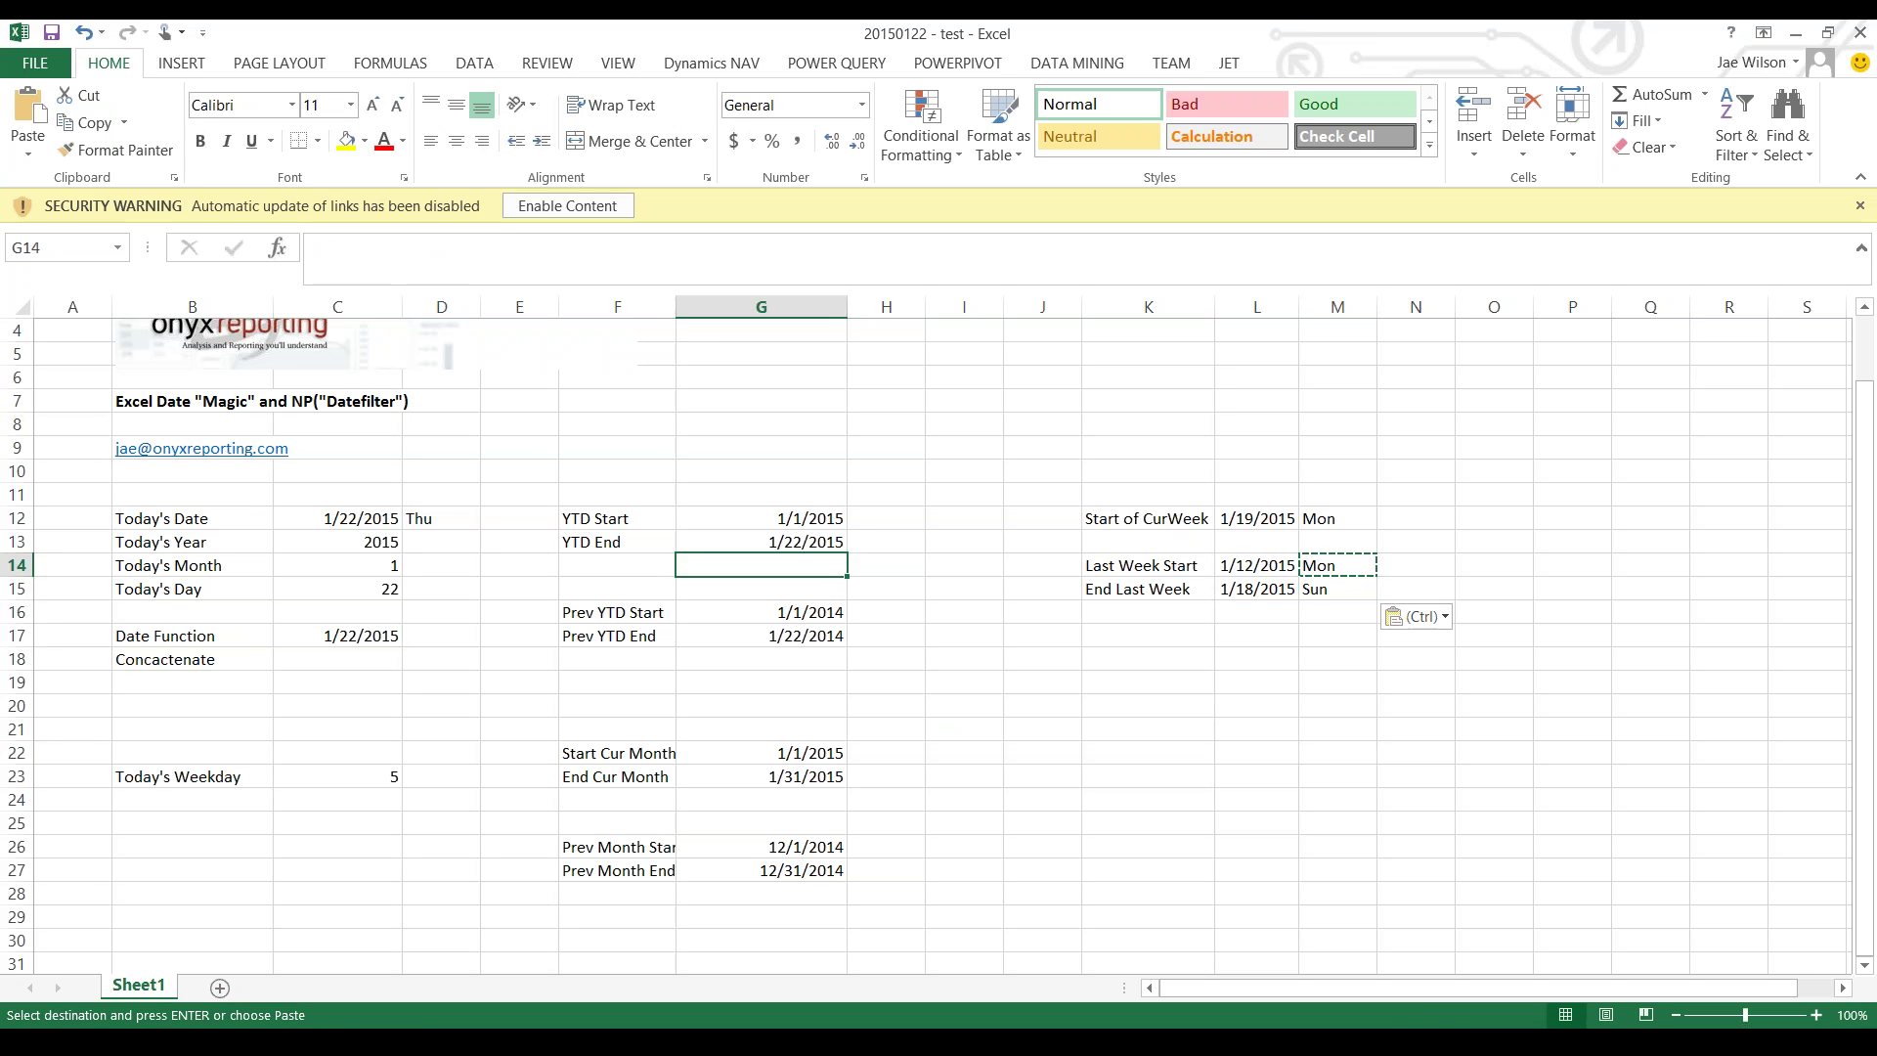
pyautogui.write('=')
pyautogui.click(761, 518)
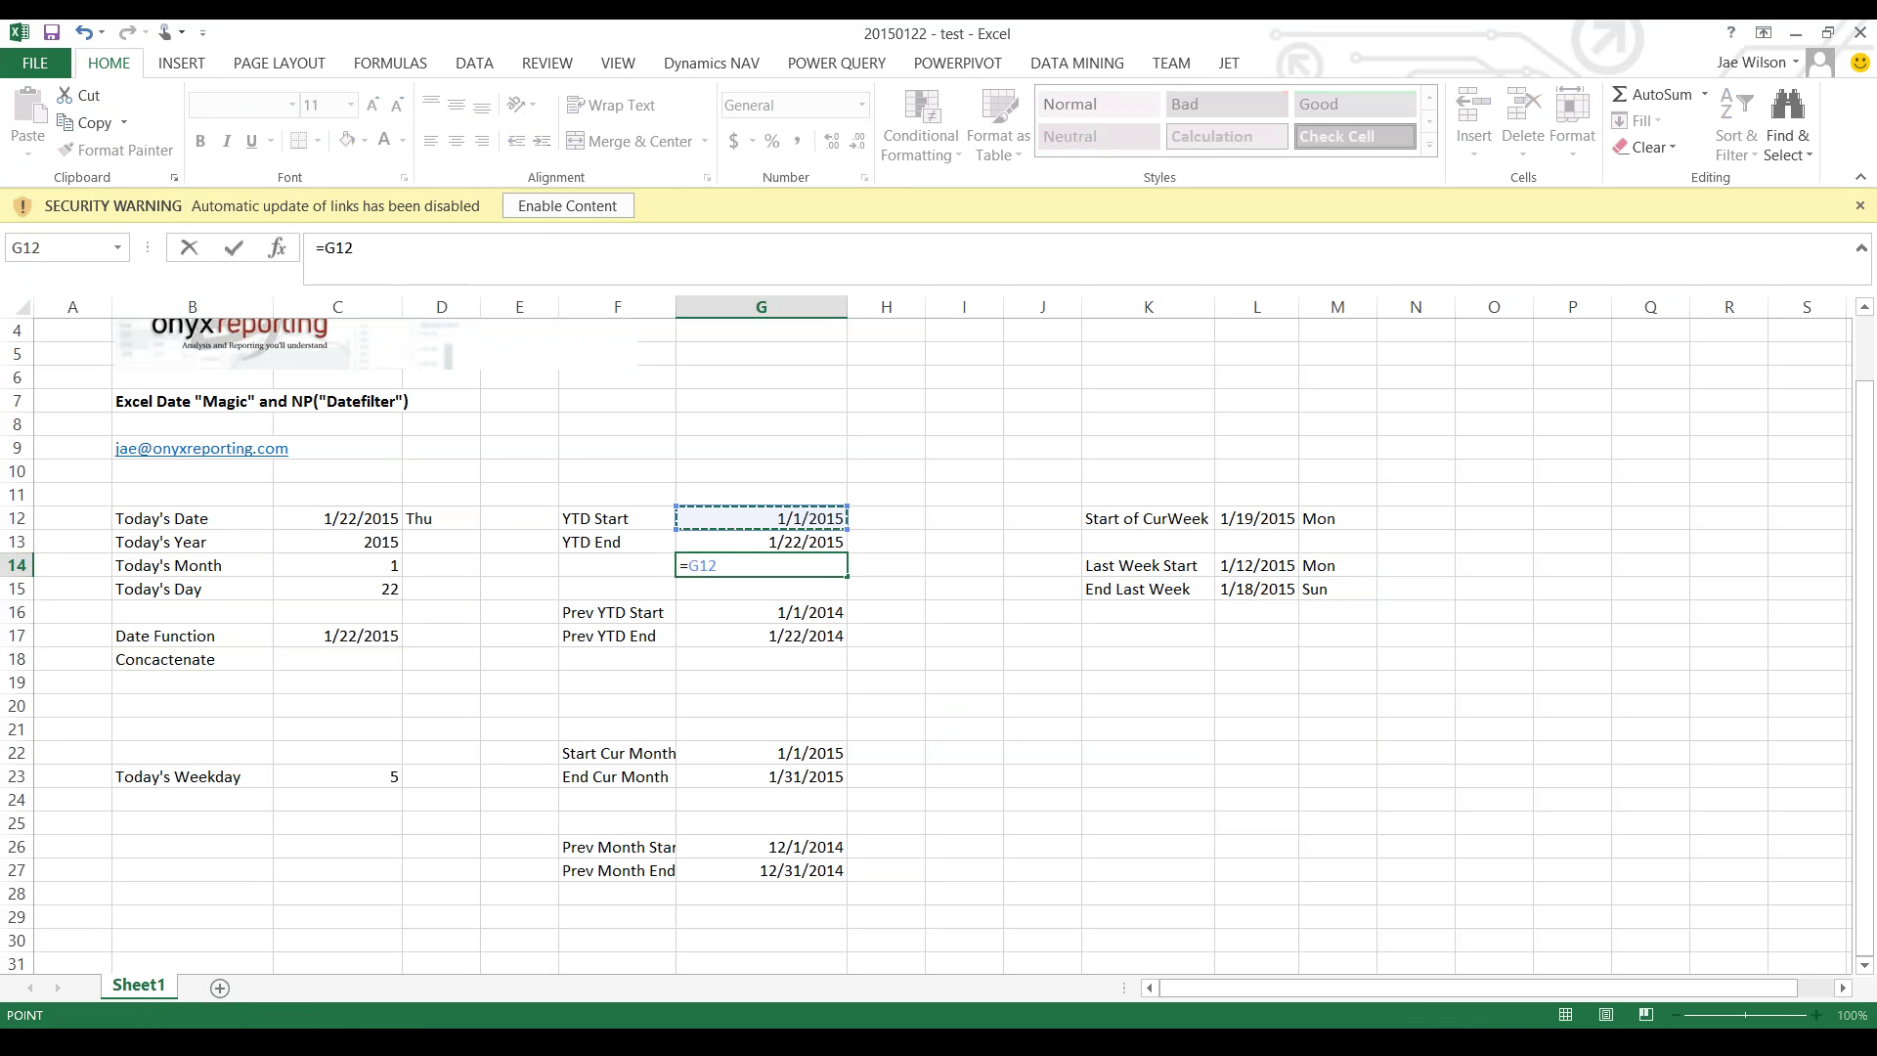
pyautogui.write('&".."&')
pyautogui.press('Up')
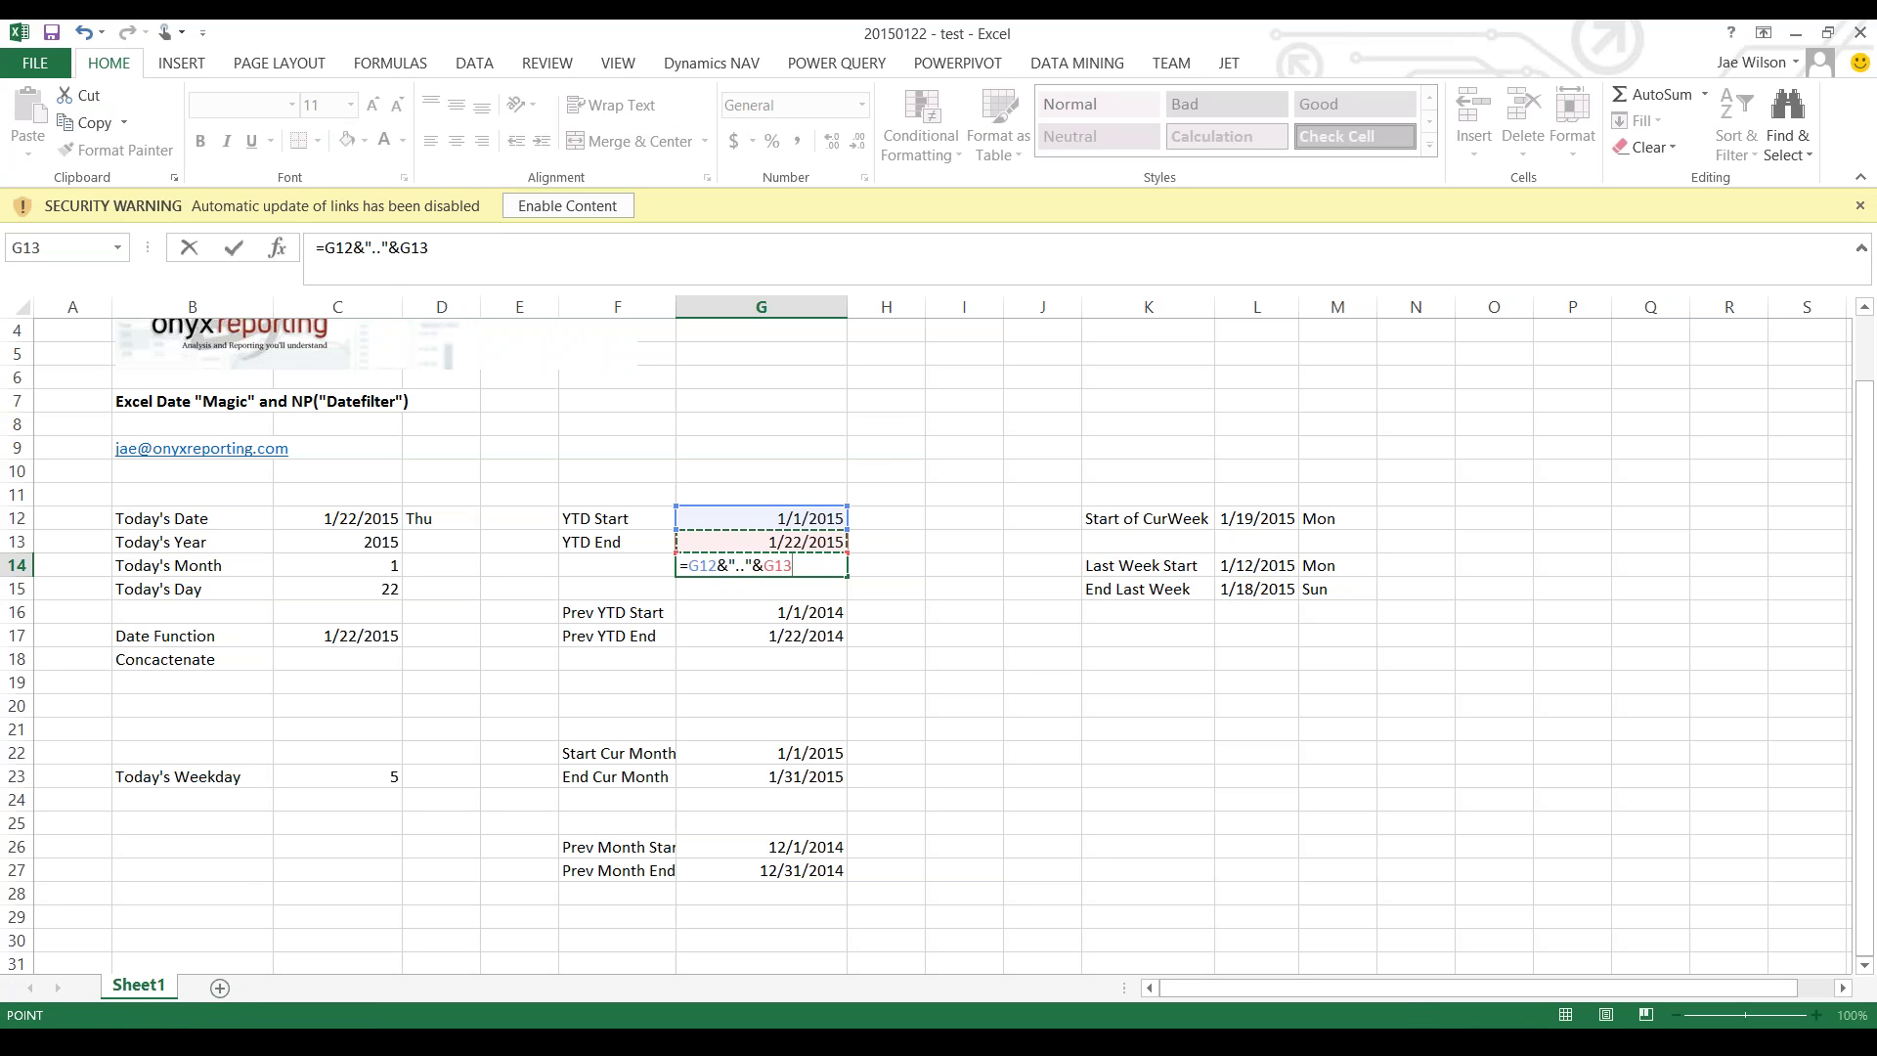
pyautogui.press('Return')
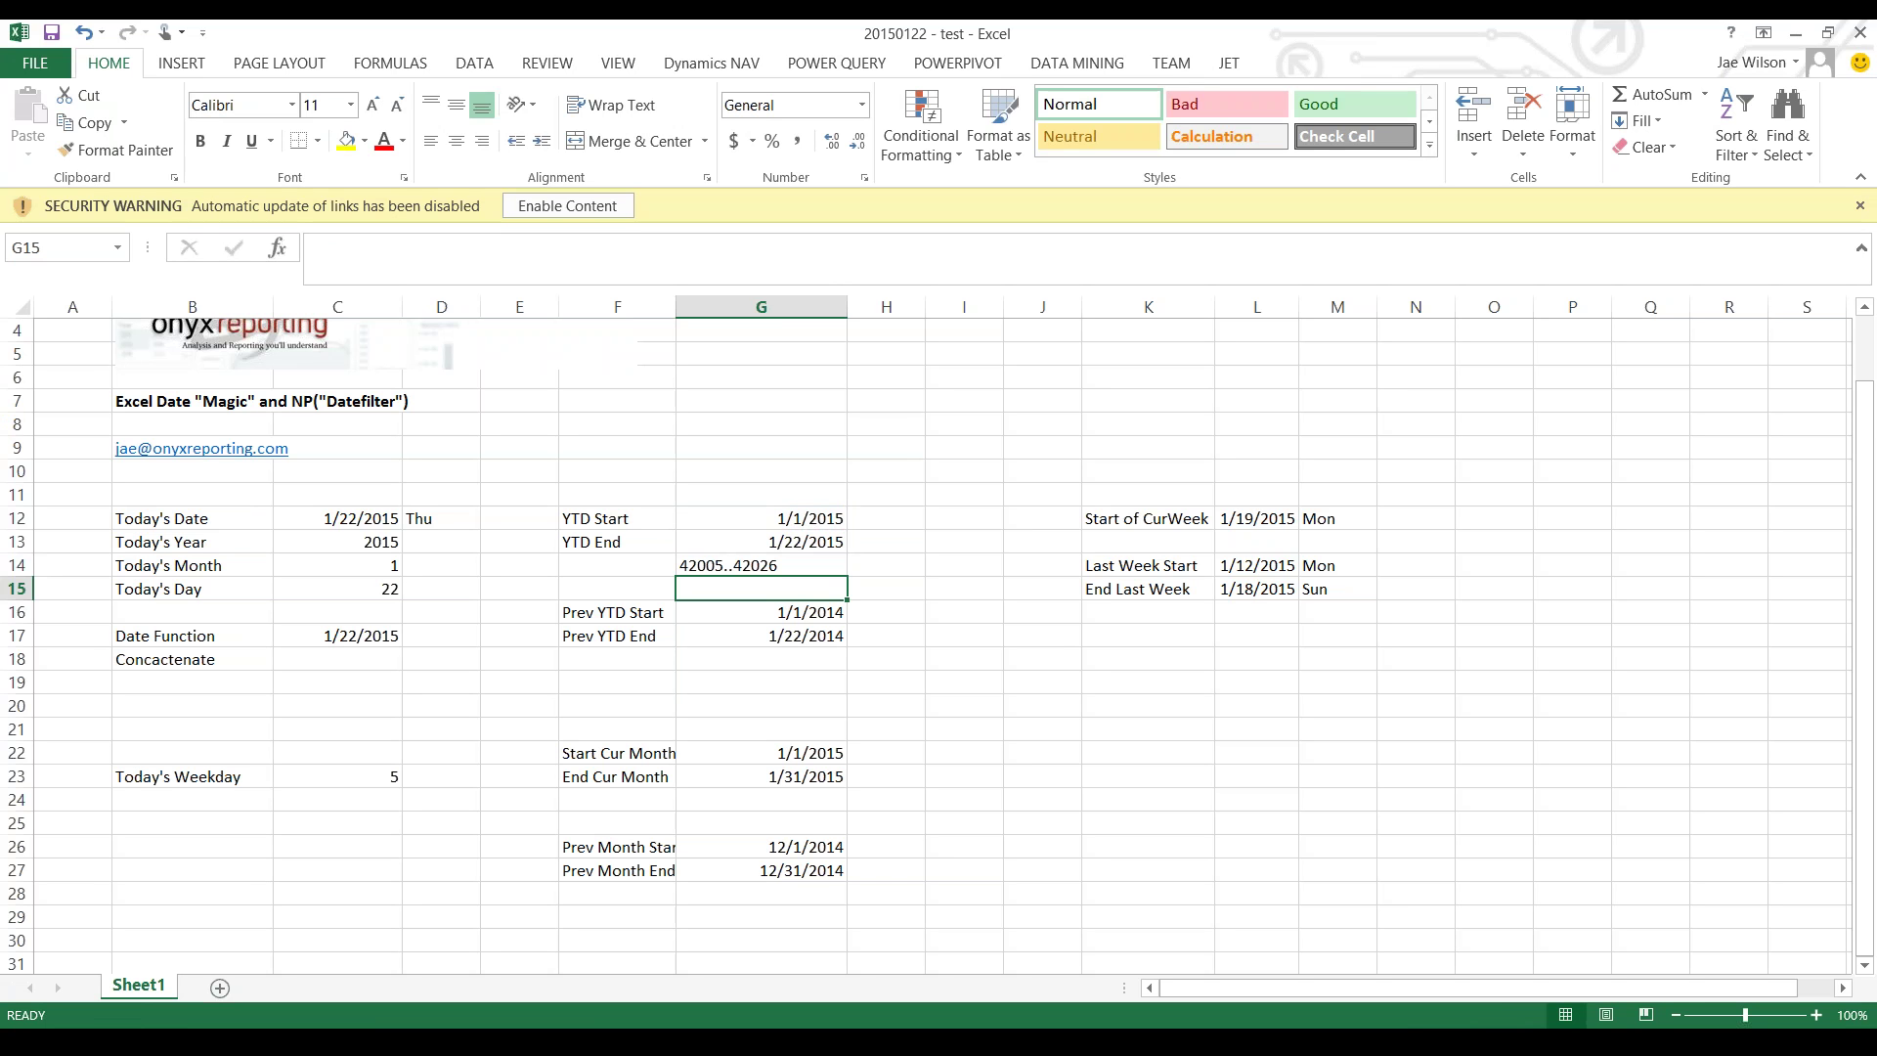
# - Enter a TEXT formula in G18 that formats the Prev YTD Start date in G16 as "m/d/yyyy"
pyautogui.press('Down')
pyautogui.press('Down')
pyautogui.press('Down')
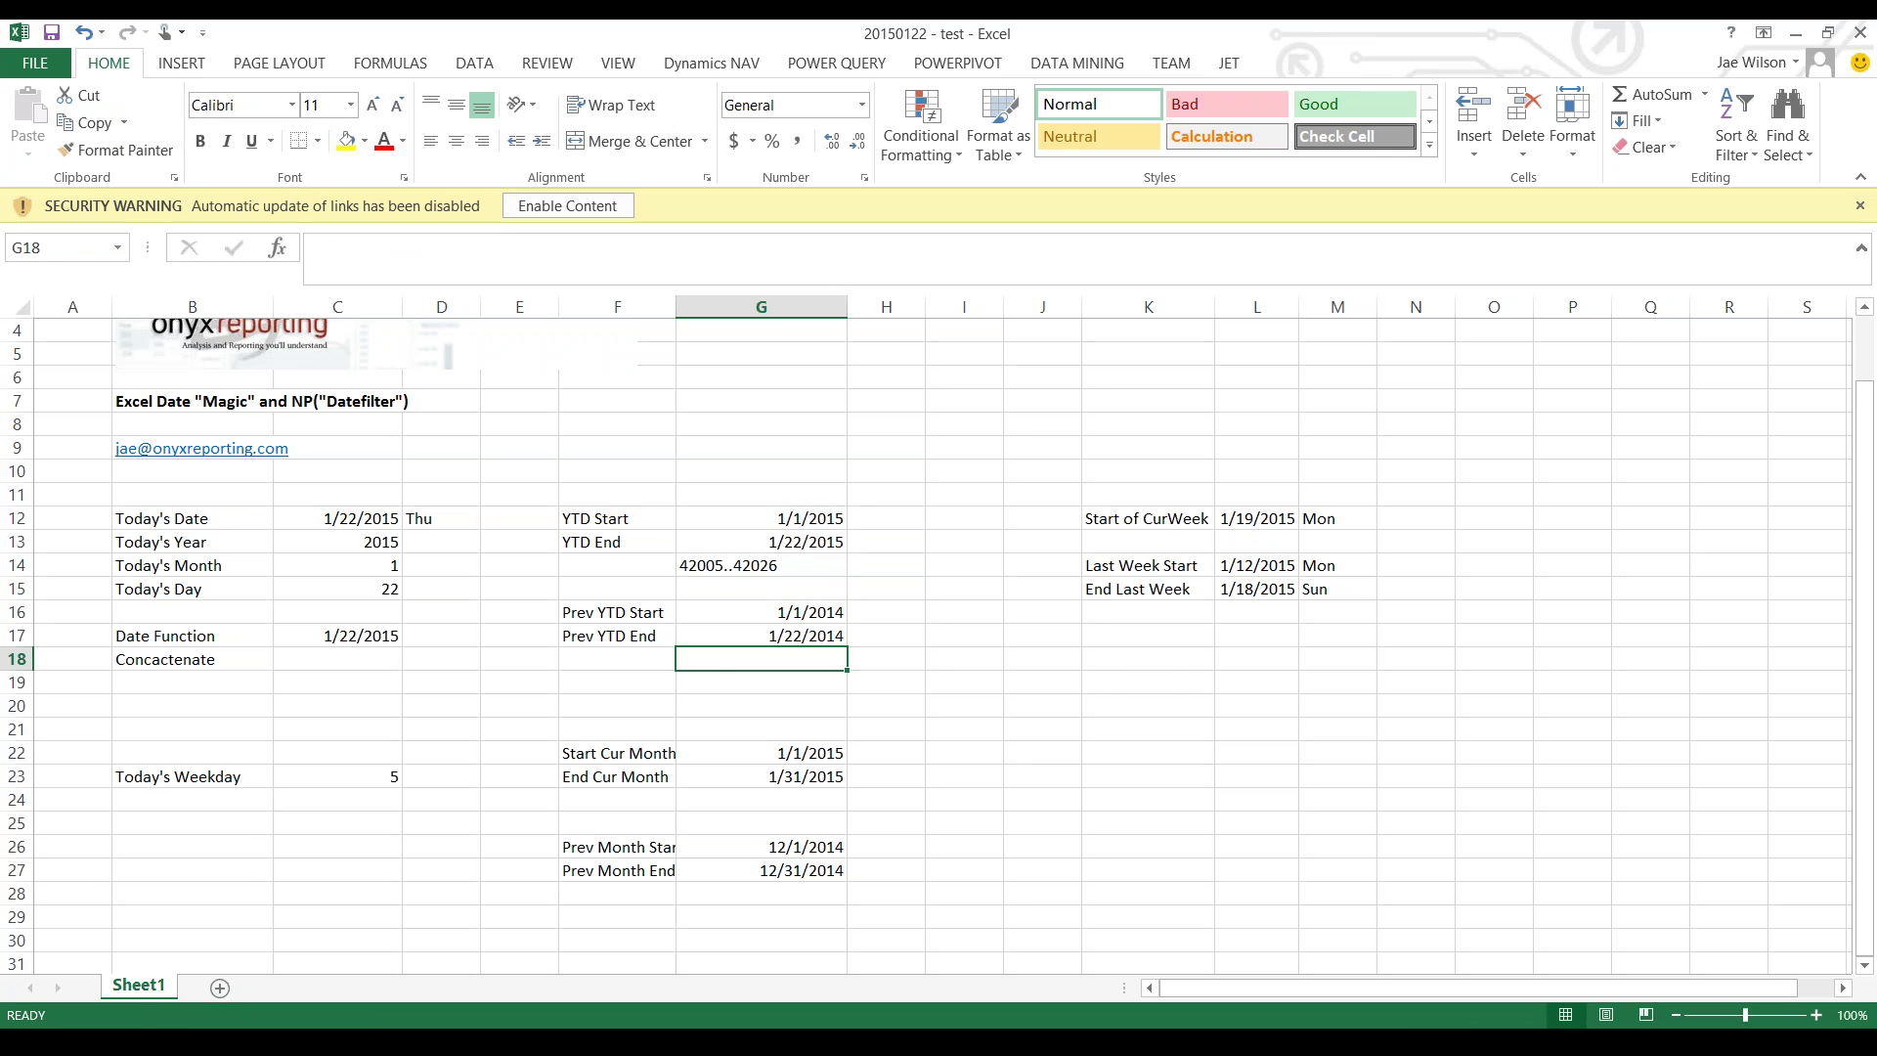
pyautogui.write('=text(')
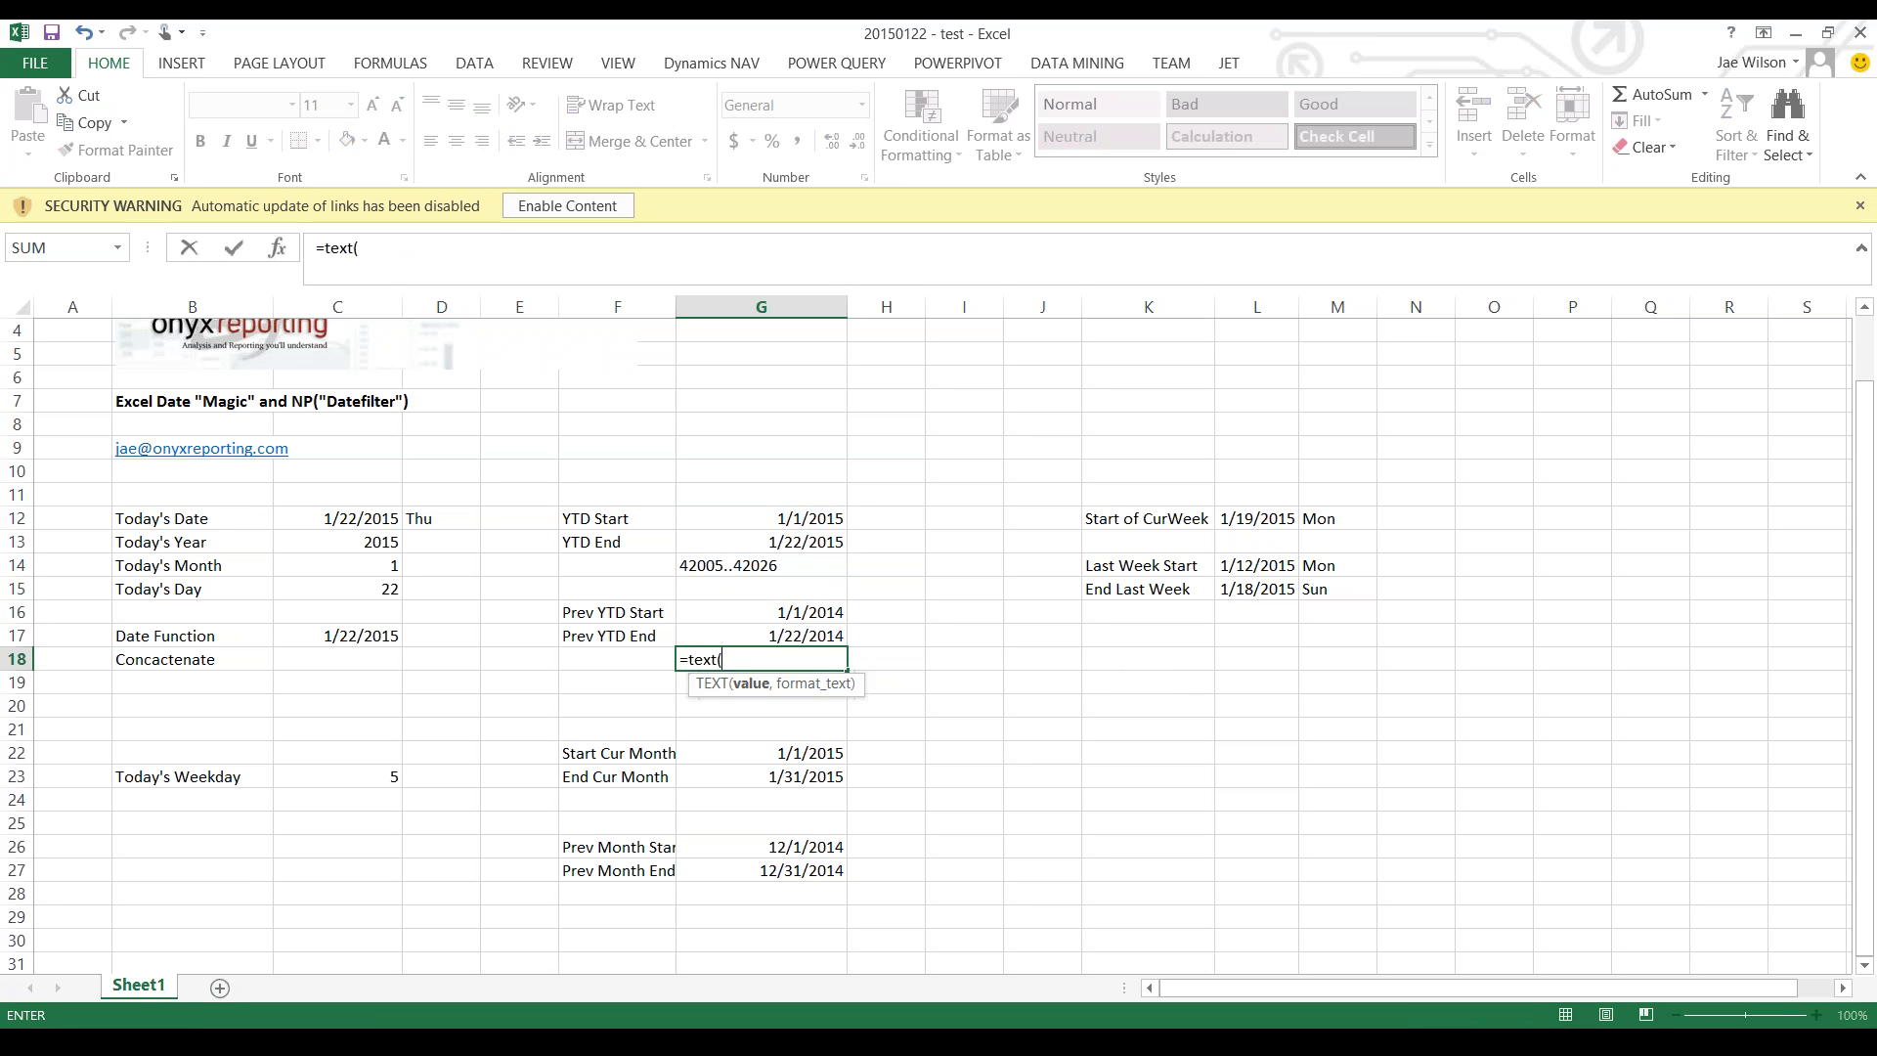
pyautogui.press('Up')
pyautogui.press('Up')
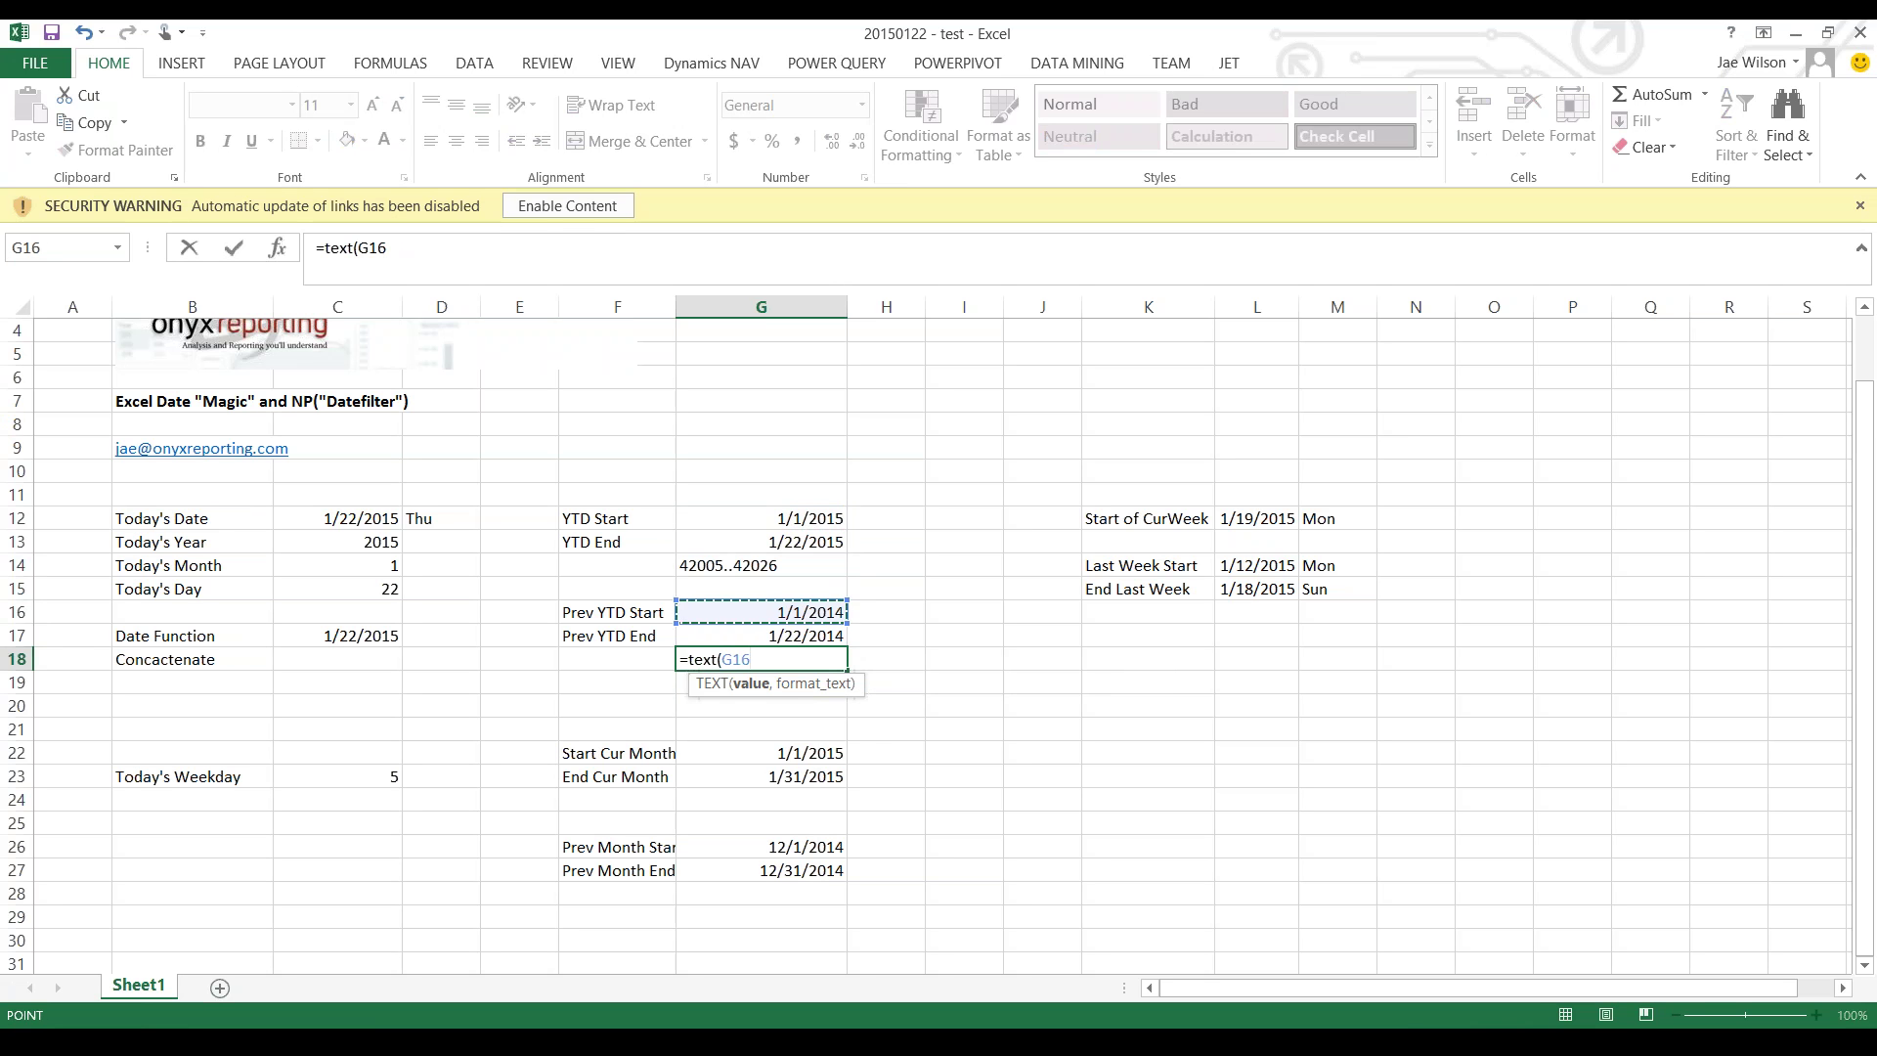
pyautogui.write(', "m/d/yyyy")&')
pyautogui.hotkey('shift', 'space')
pyautogui.write('"')
pyautogui.press('BackSpace')
pyautogui.press('BackSpace')
pyautogui.press('BackSpace')
pyautogui.press('BackSpace')
pyautogui.press('BackSpace')
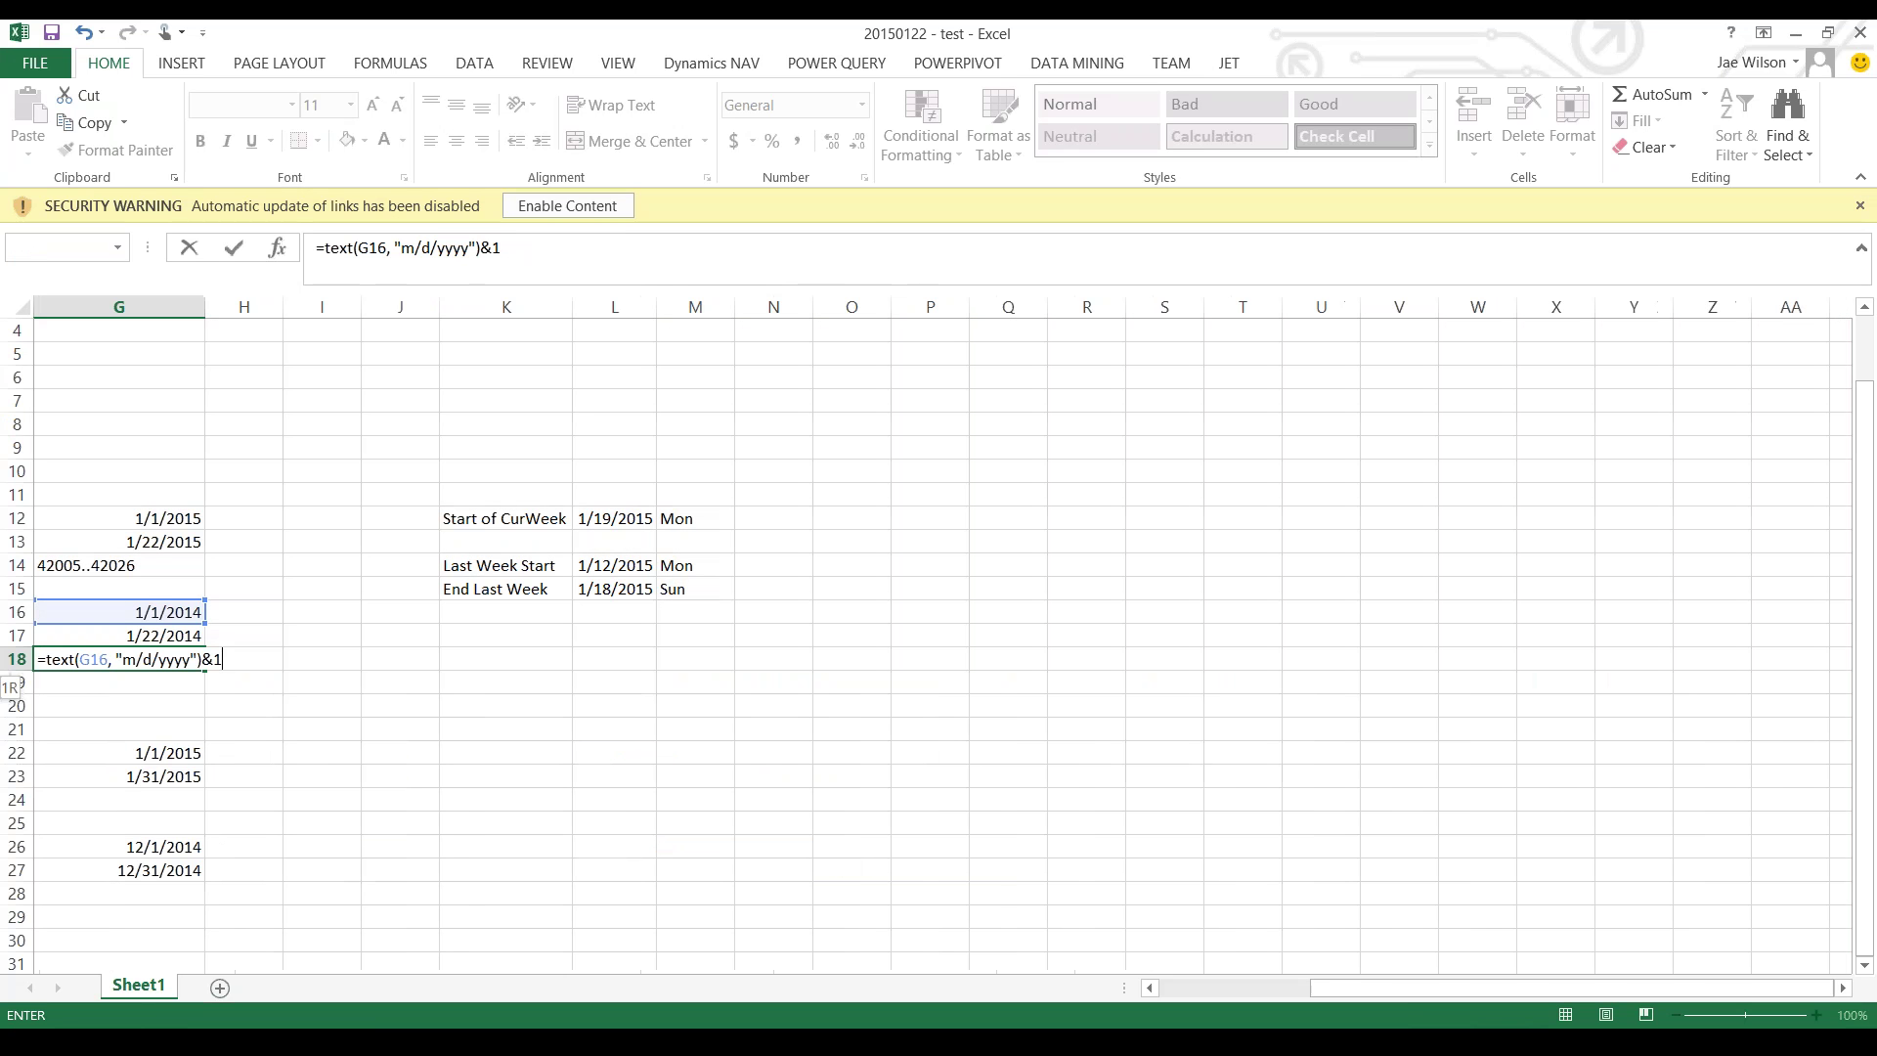
pyautogui.press('Return')
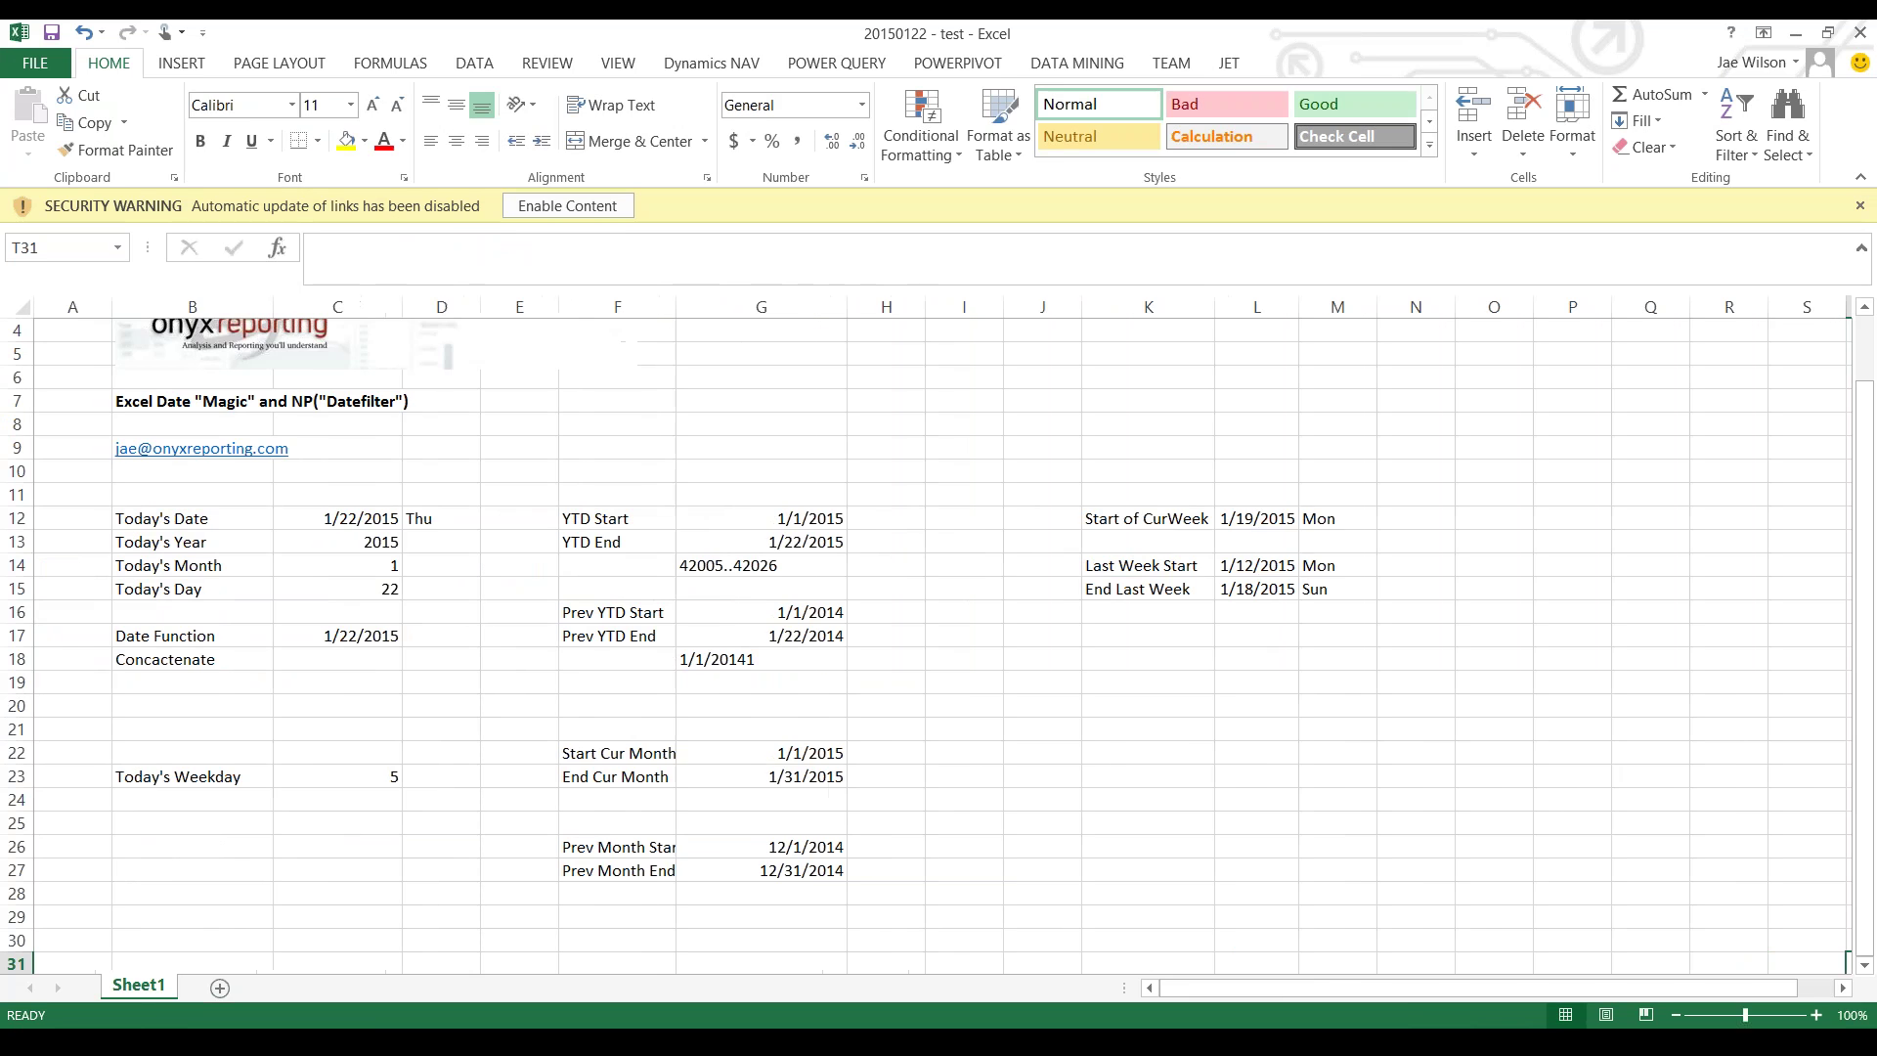
# - Complete the G18 formula as =TEXT(G16, "m/d/yyyy")&".."& TEXT(G17, "m/d/yyyy") to join Prev YTD Start and End
pyautogui.press('Up')
pyautogui.press('F2')
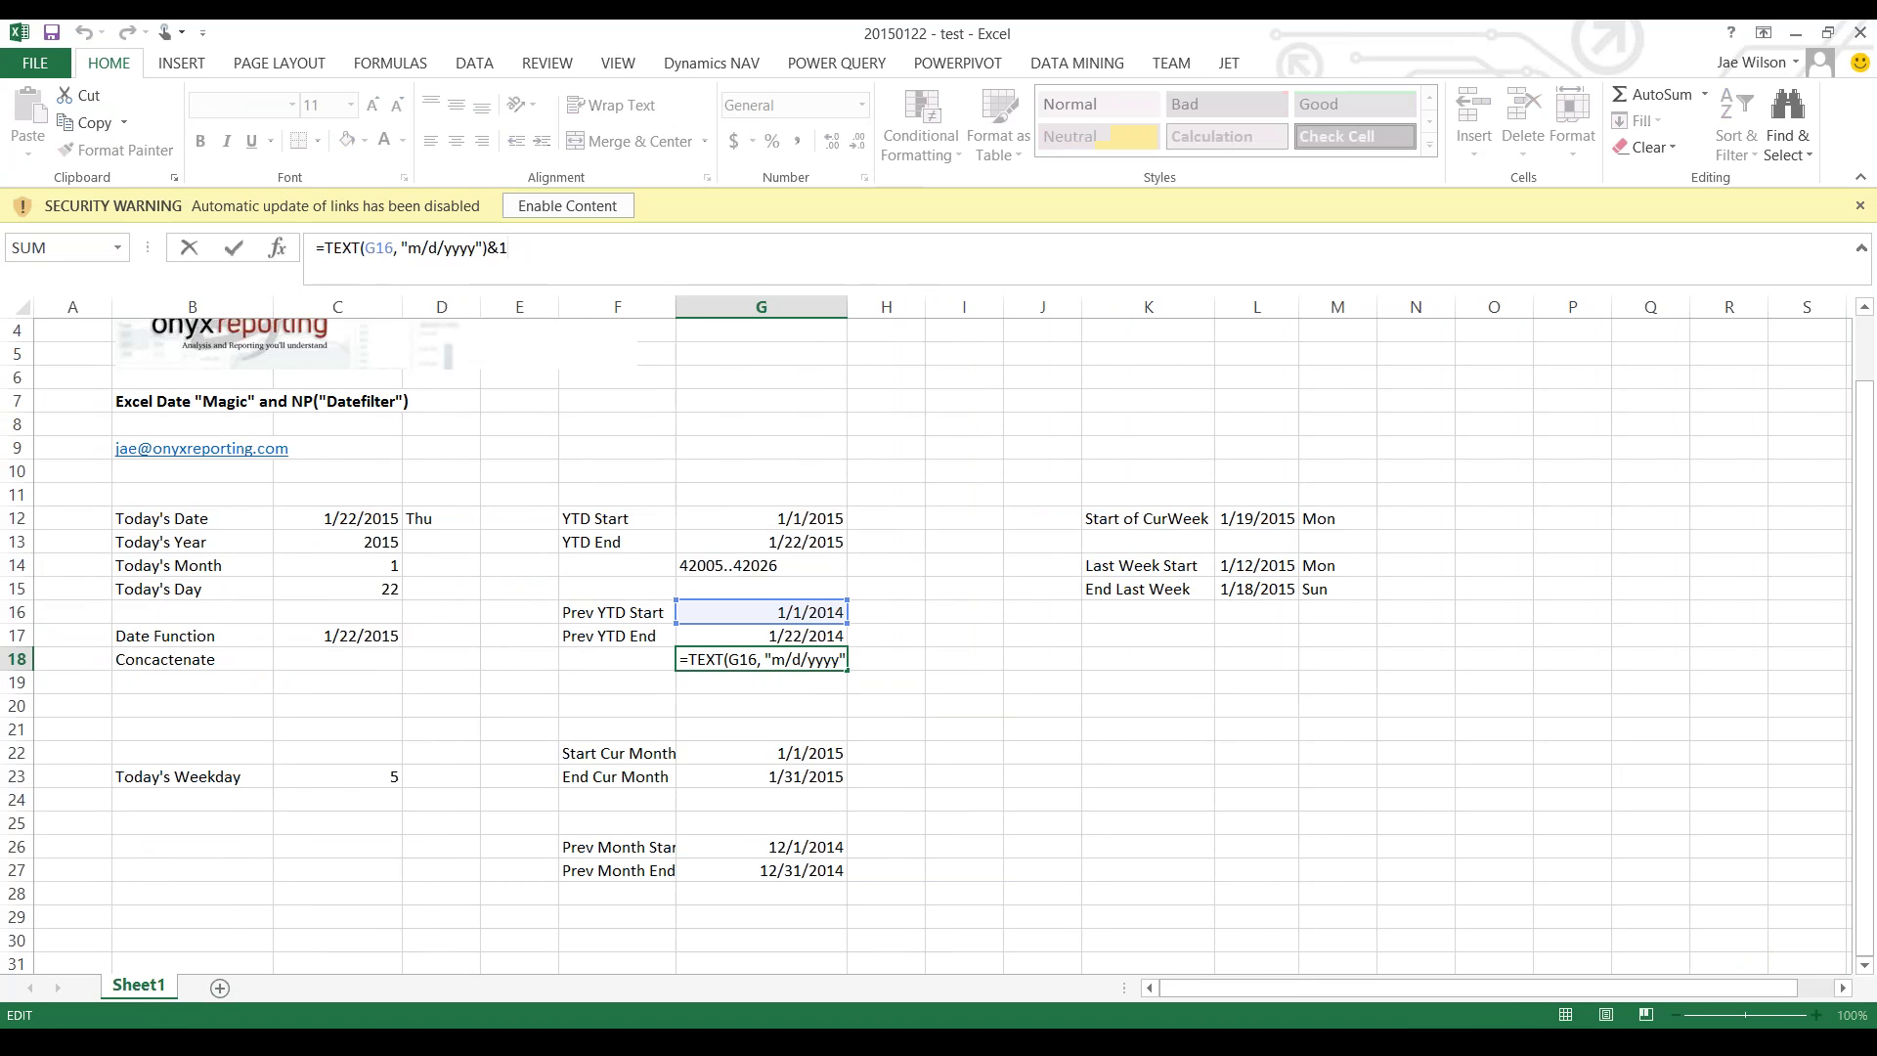
pyautogui.press('BackSpace')
pyautogui.write('".."')
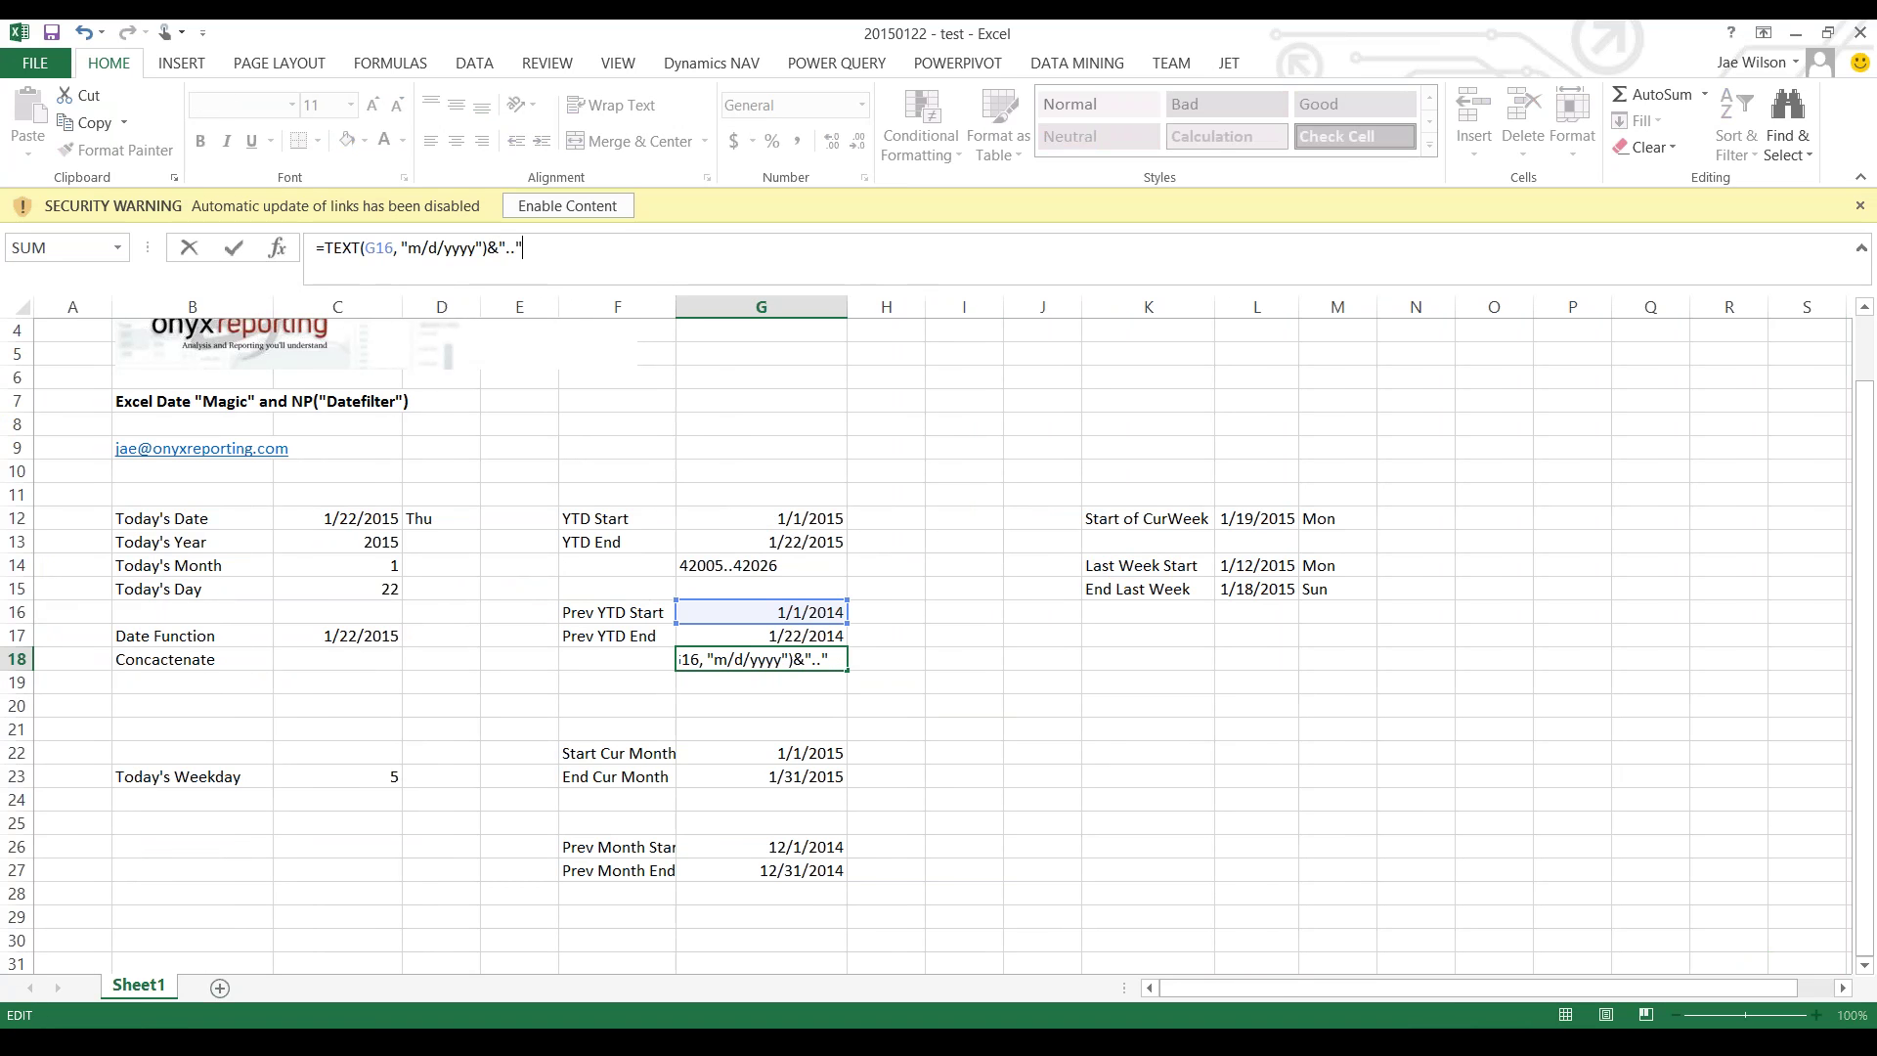
pyautogui.write('& text(')
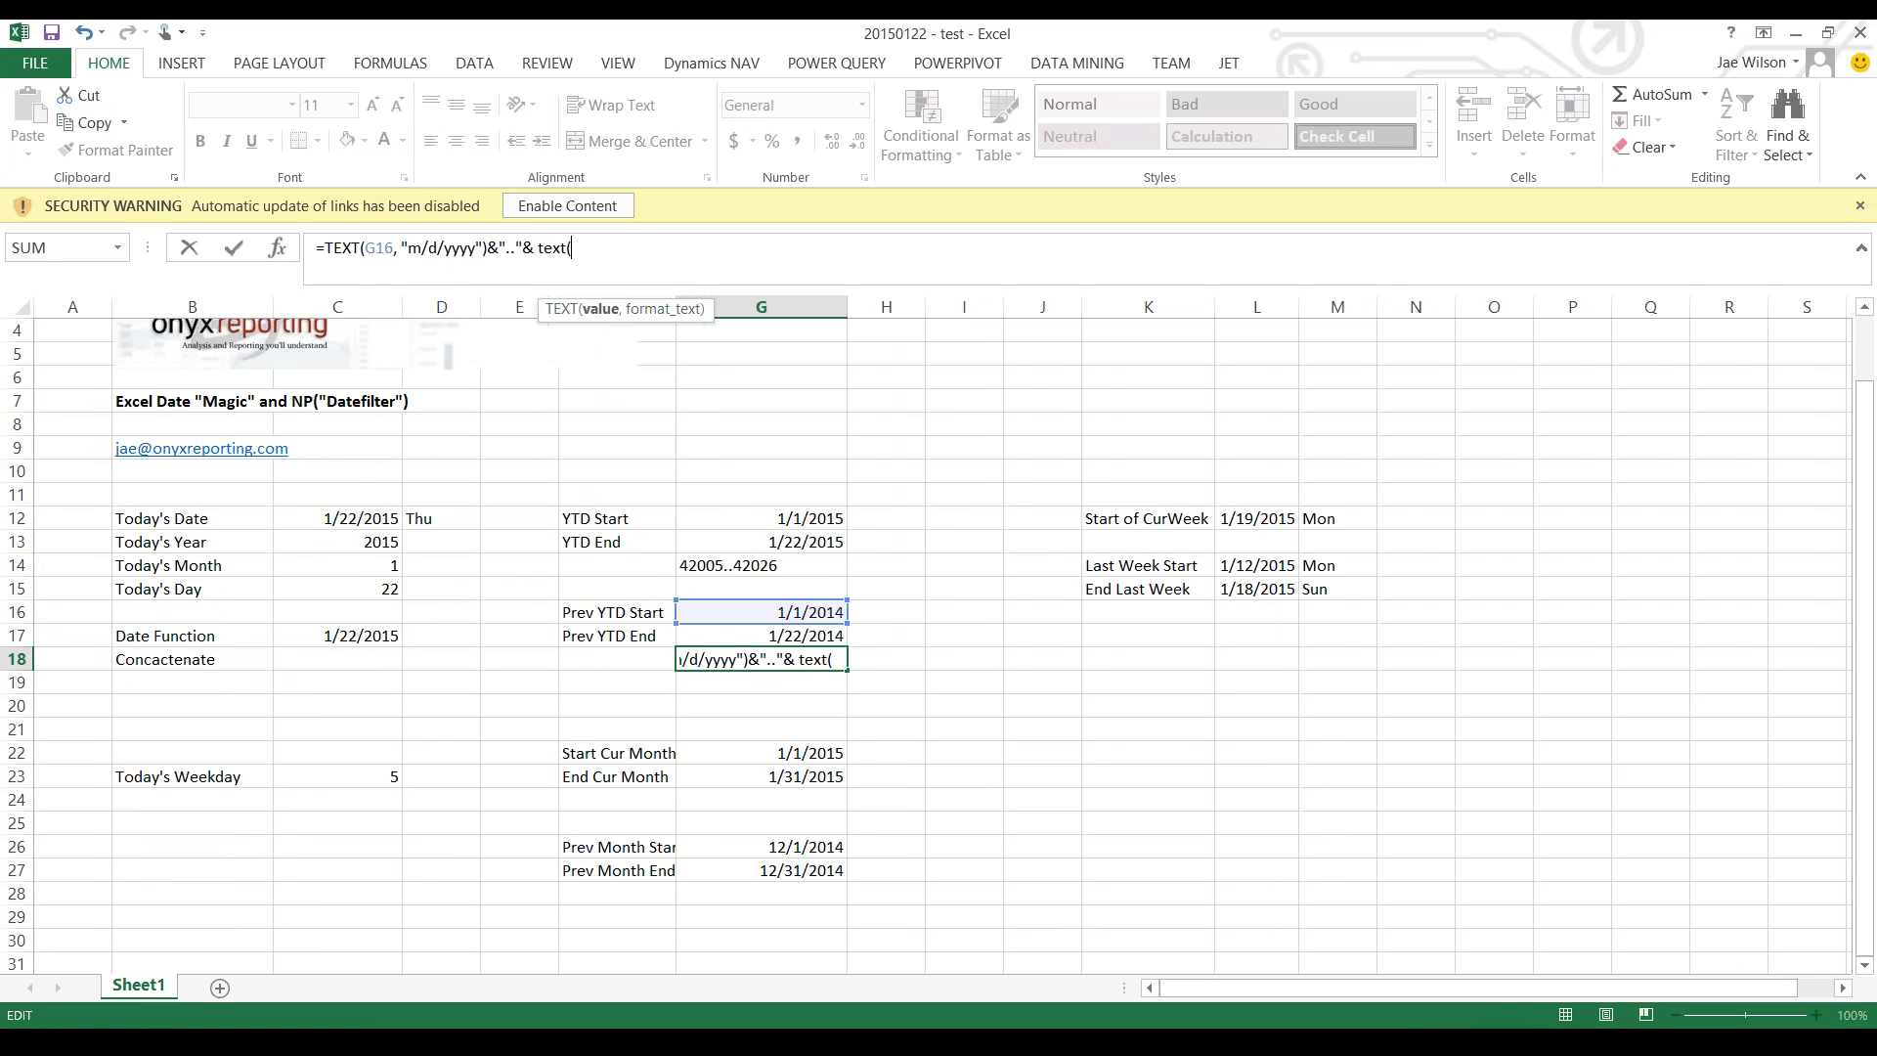
pyautogui.click(760, 635)
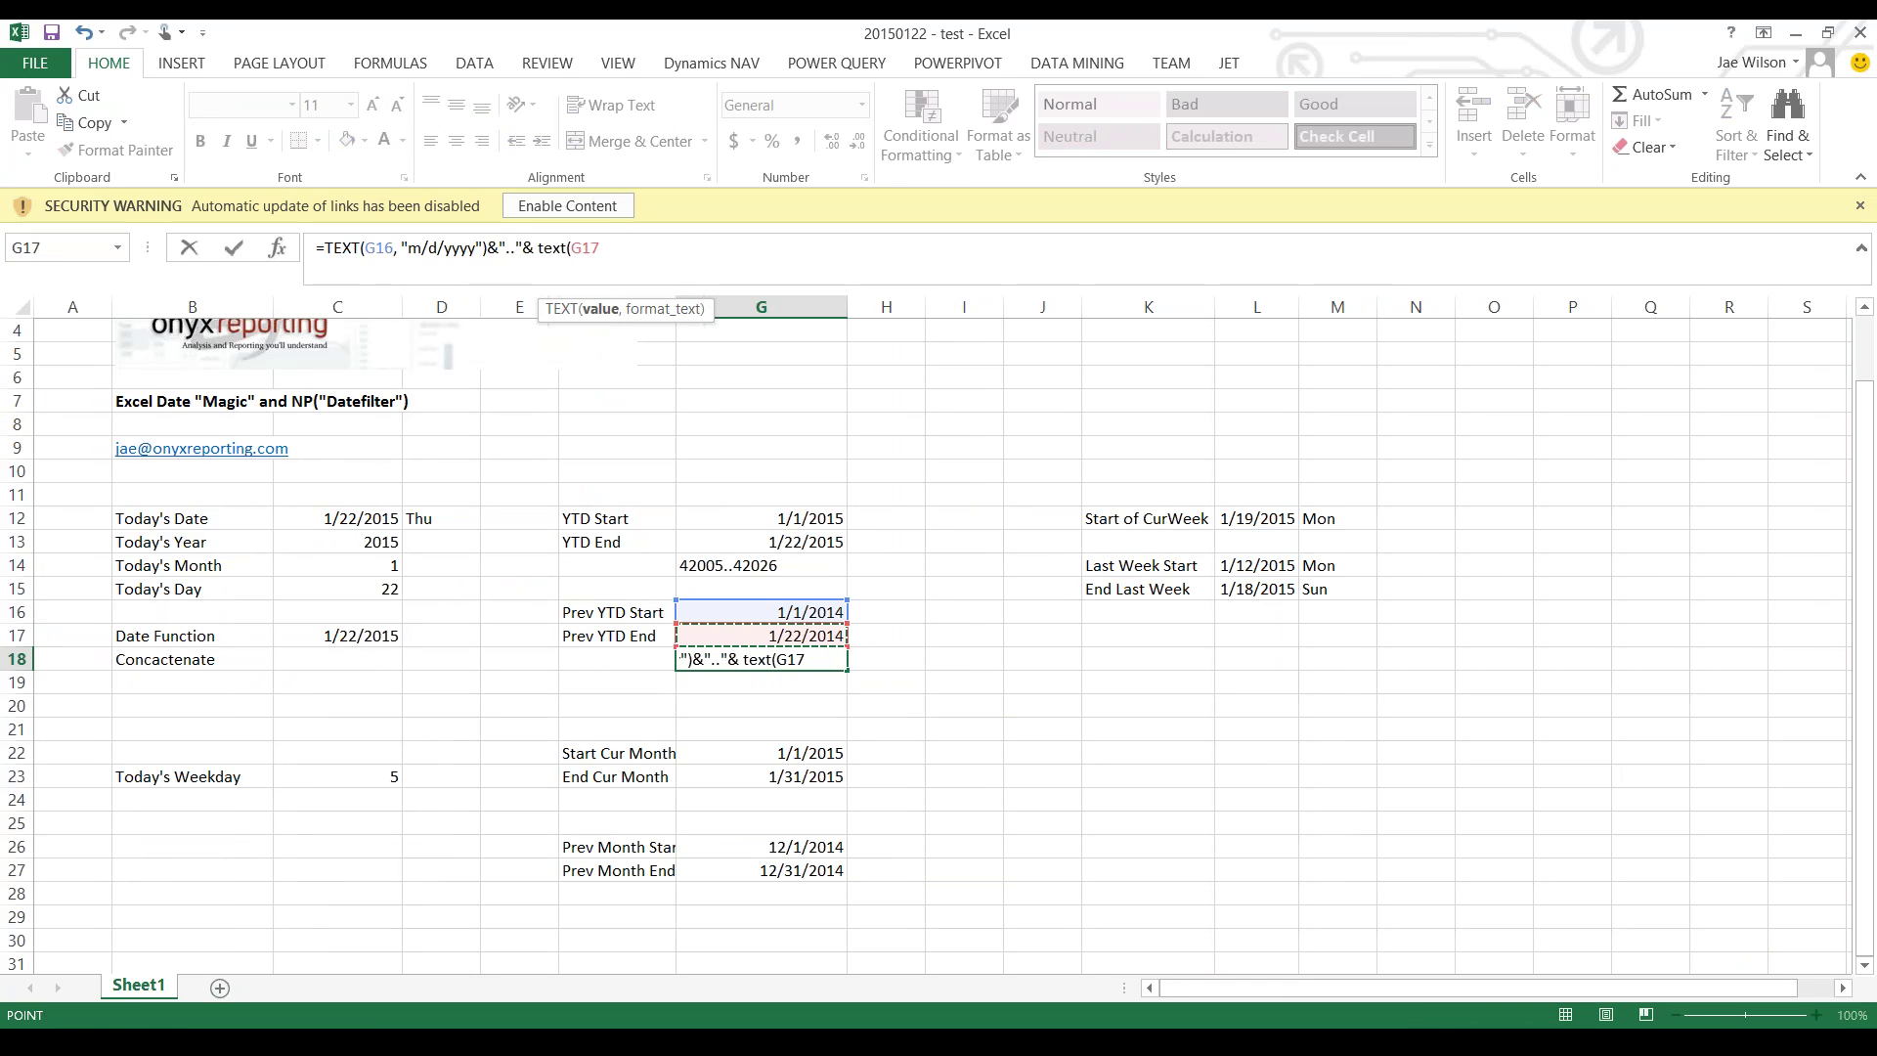
pyautogui.write(', "m/d/yyyy")')
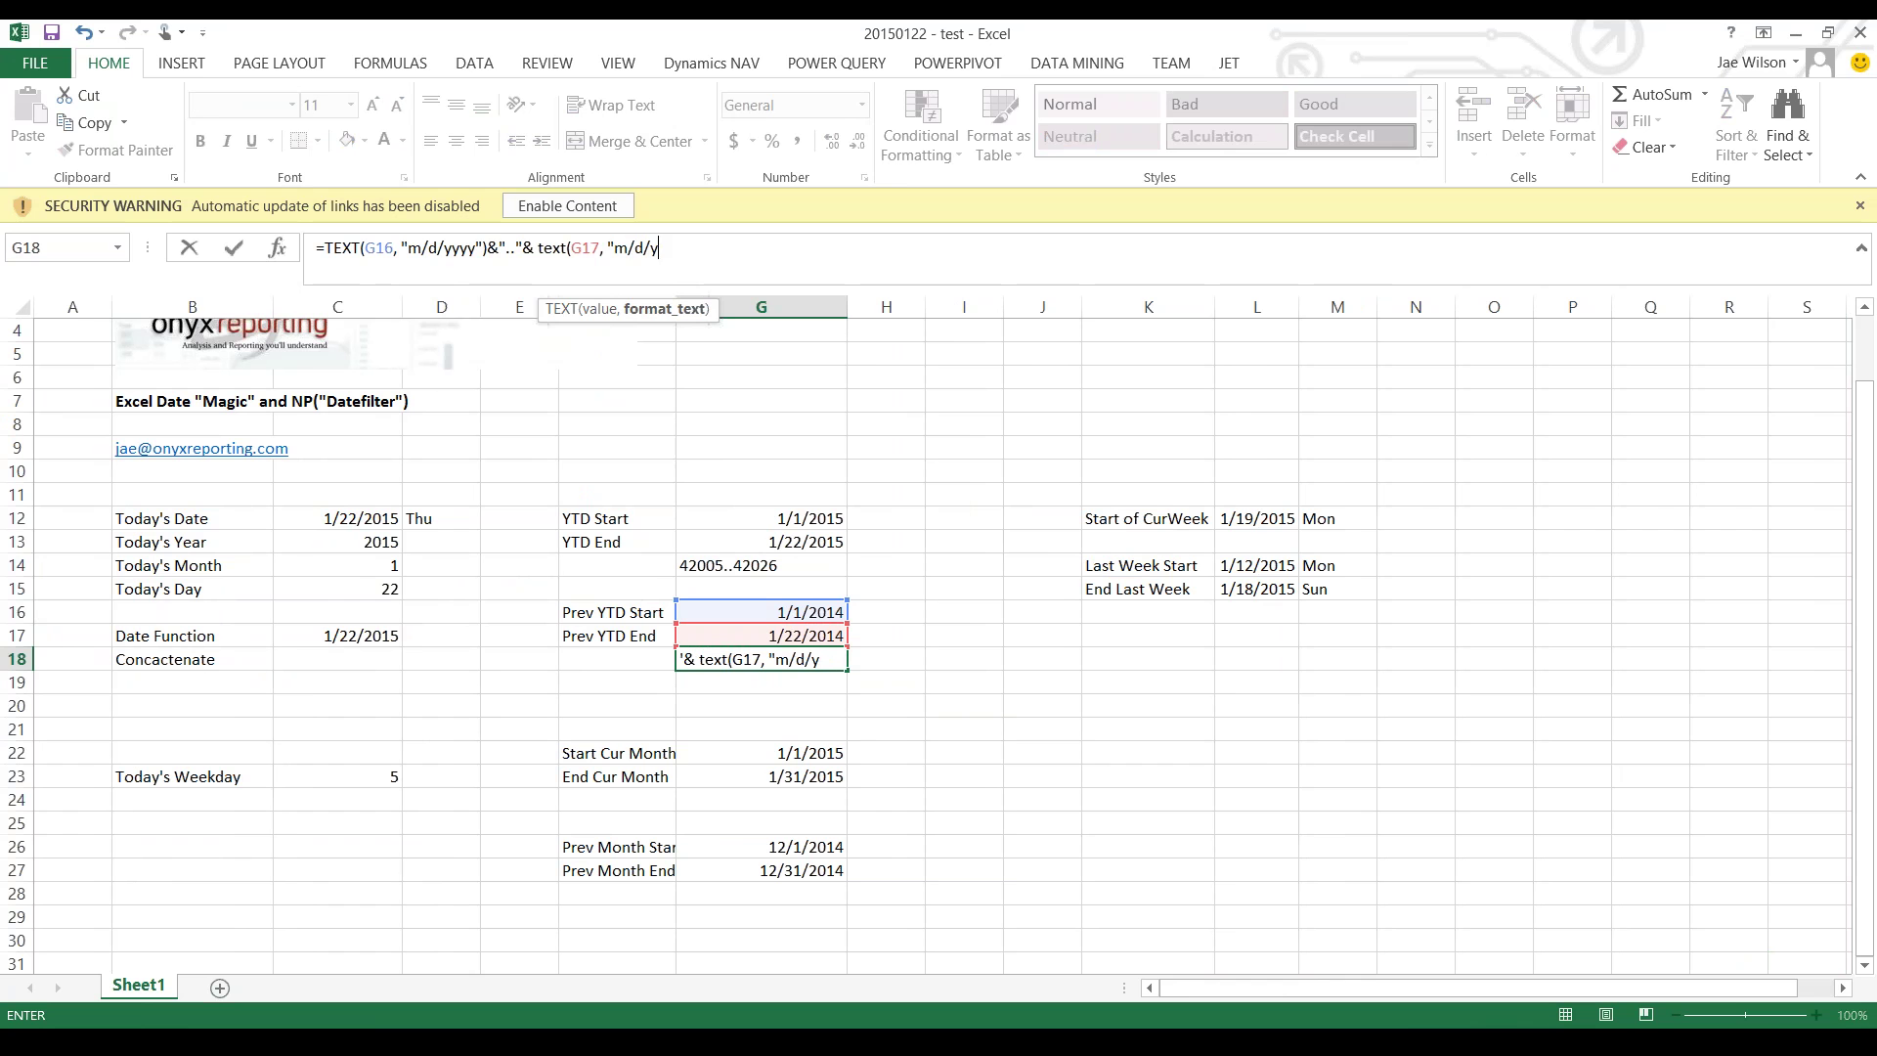
pyautogui.press('Return')
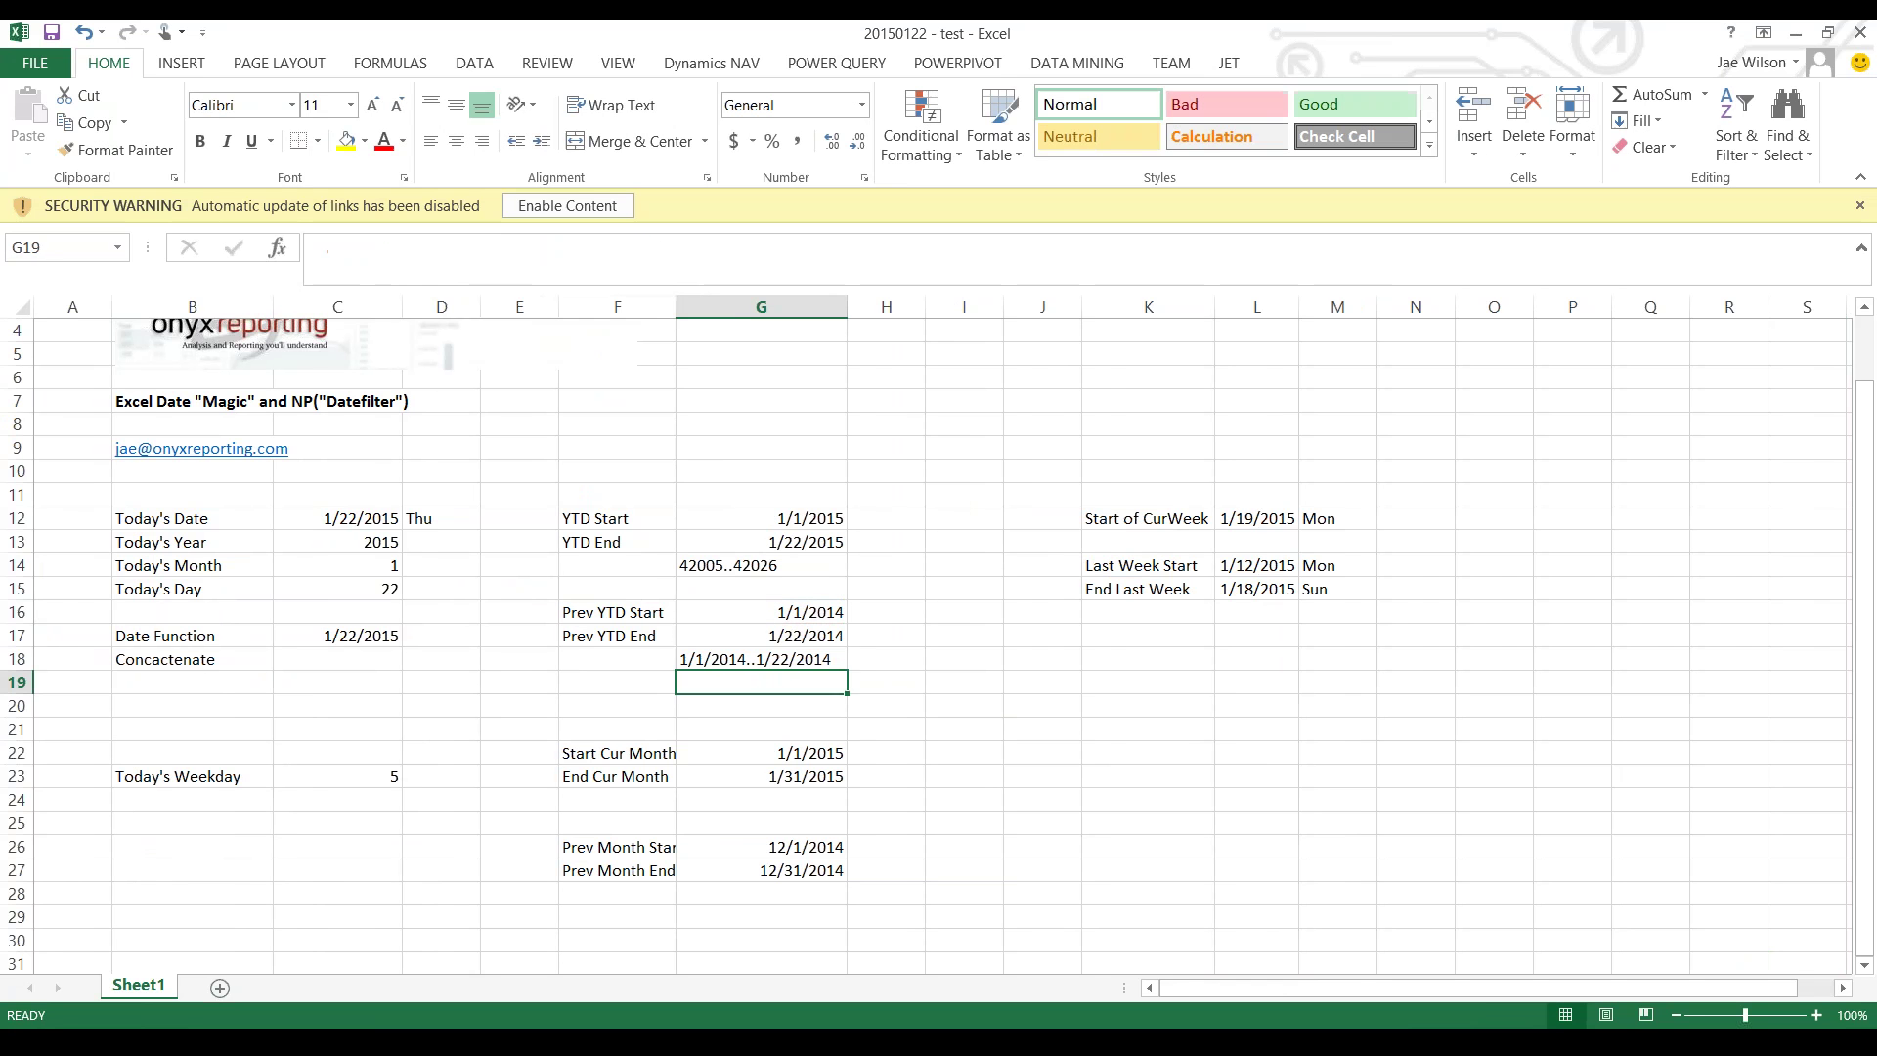
# - Examine the full Prev YTD date range formula in G18 without altering it
pyautogui.click(760, 659)
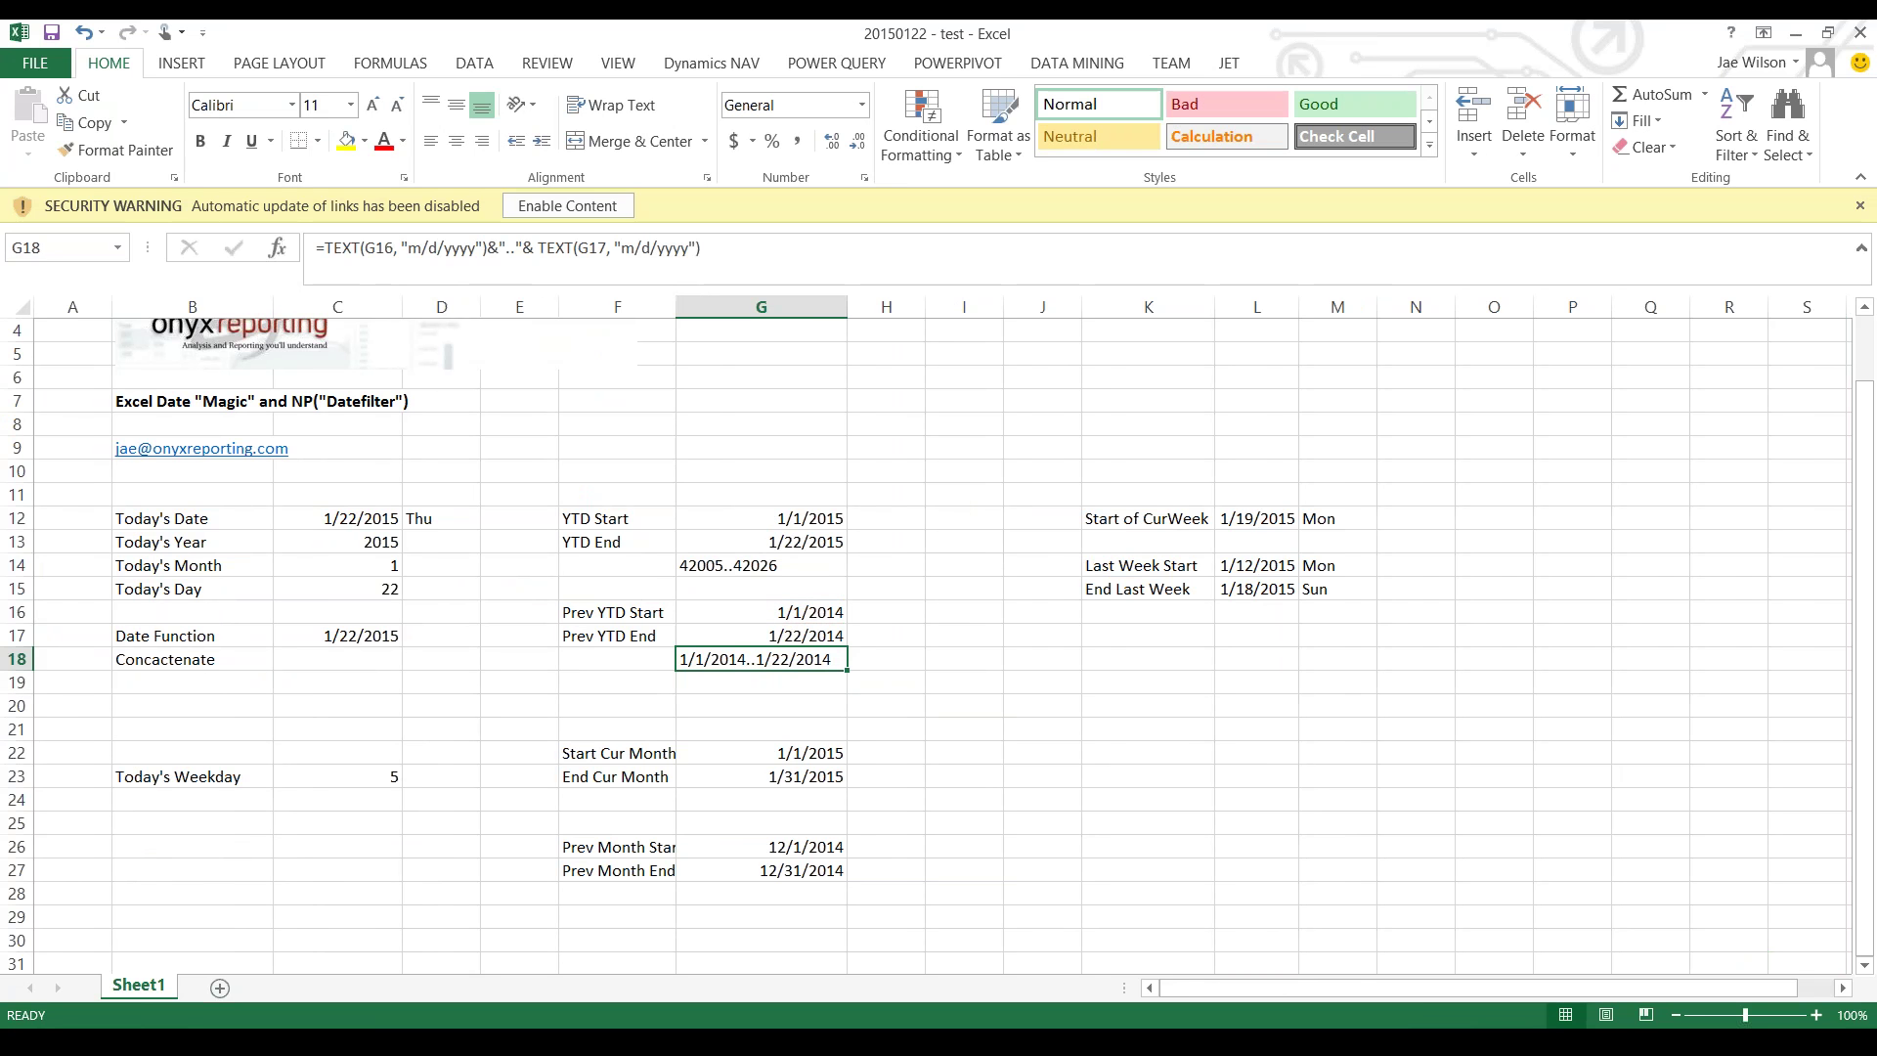
pyautogui.click(700, 247)
pyautogui.moveTo(699, 247); pyautogui.dragTo(316, 248)
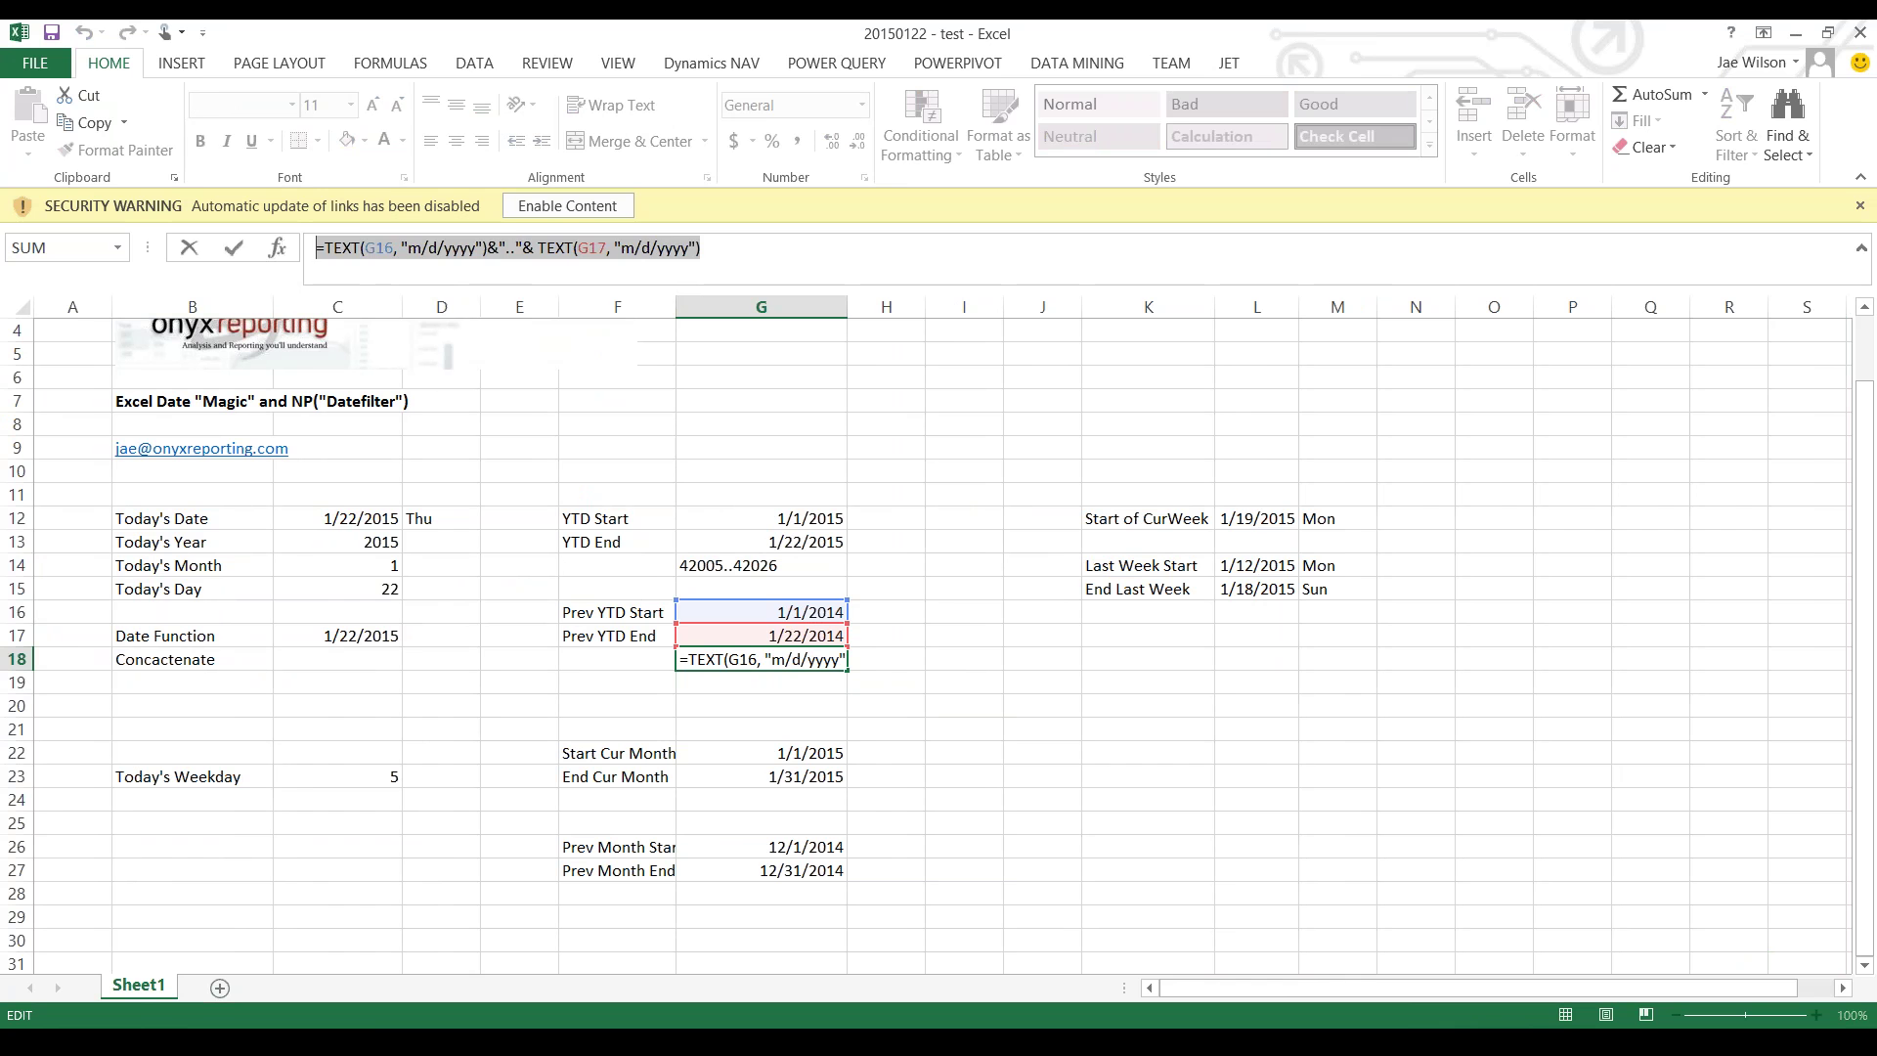
pyautogui.press('Escape')
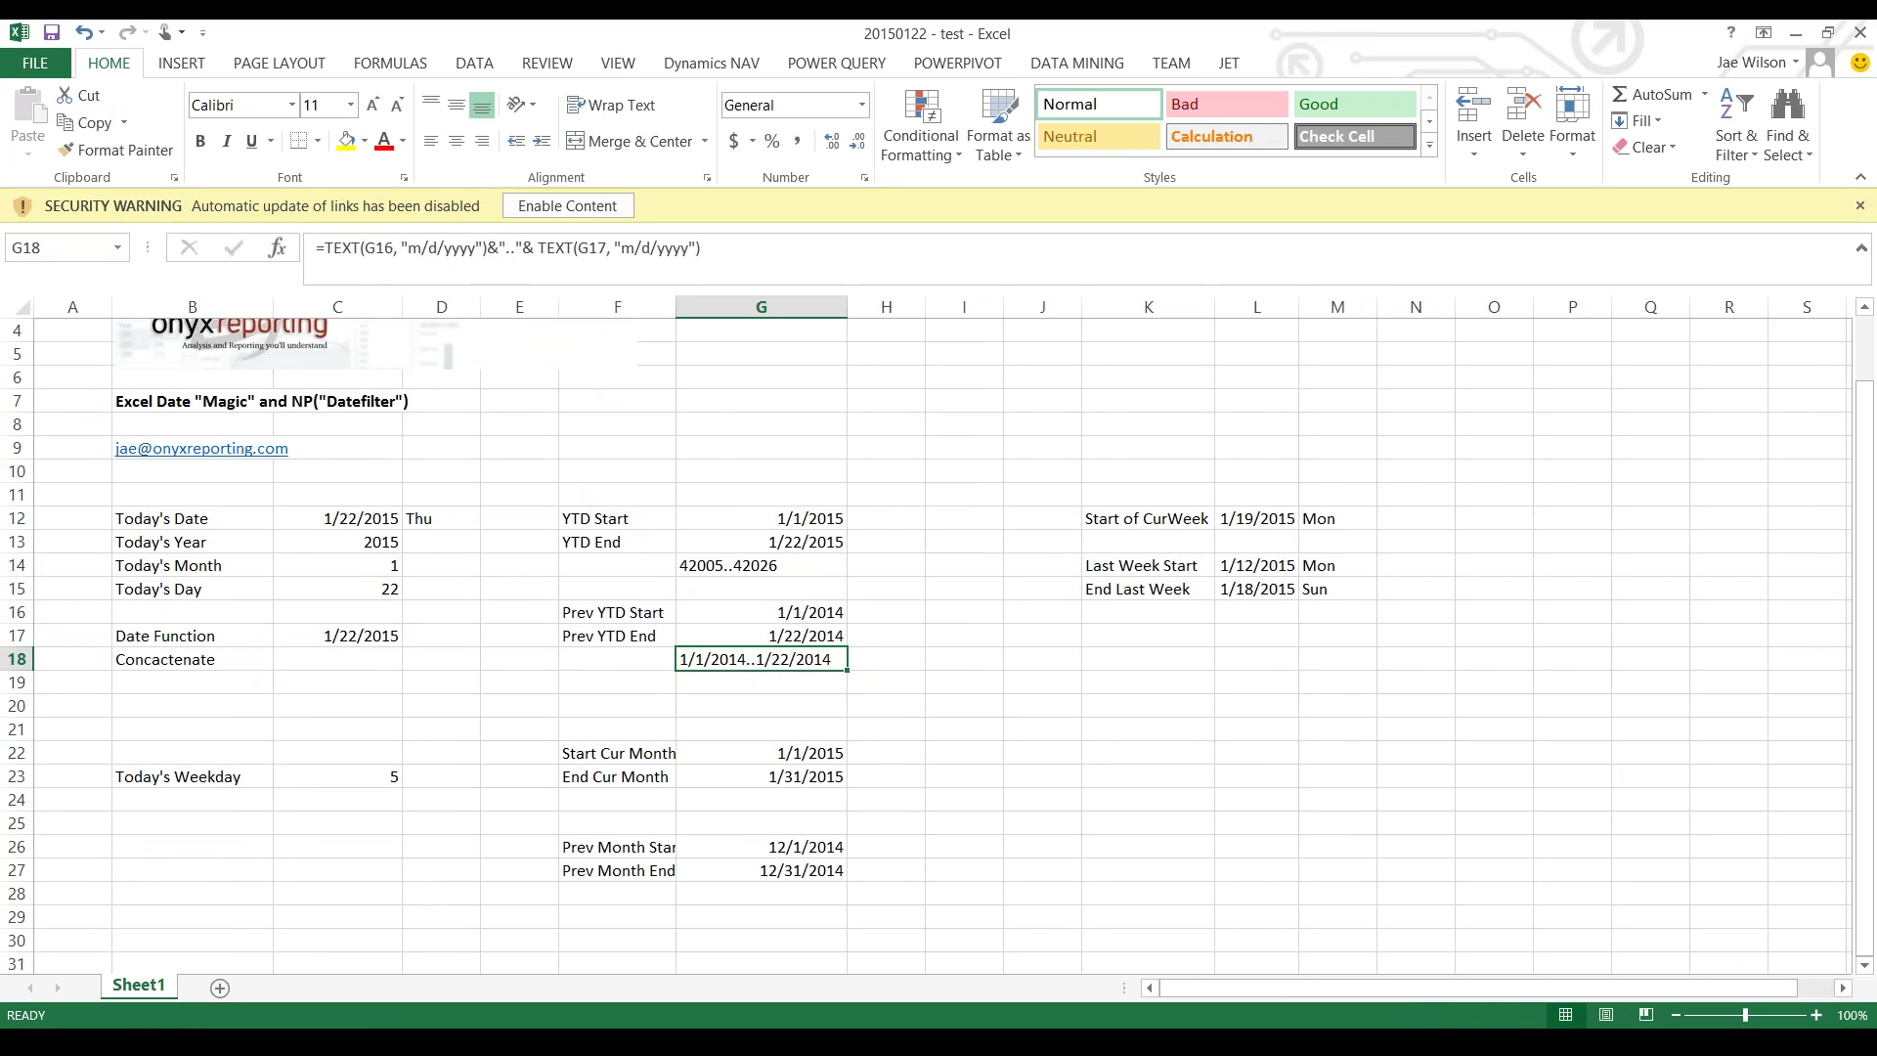
# - Move the Start Cur Month and End Cur Month labels and dates up to F20:G21
pyautogui.moveTo(617, 752); pyautogui.dragTo(665, 740)
# - Start the Jet Function Wizard for cell G22 and choose the NP function
pyautogui.click(761, 753)
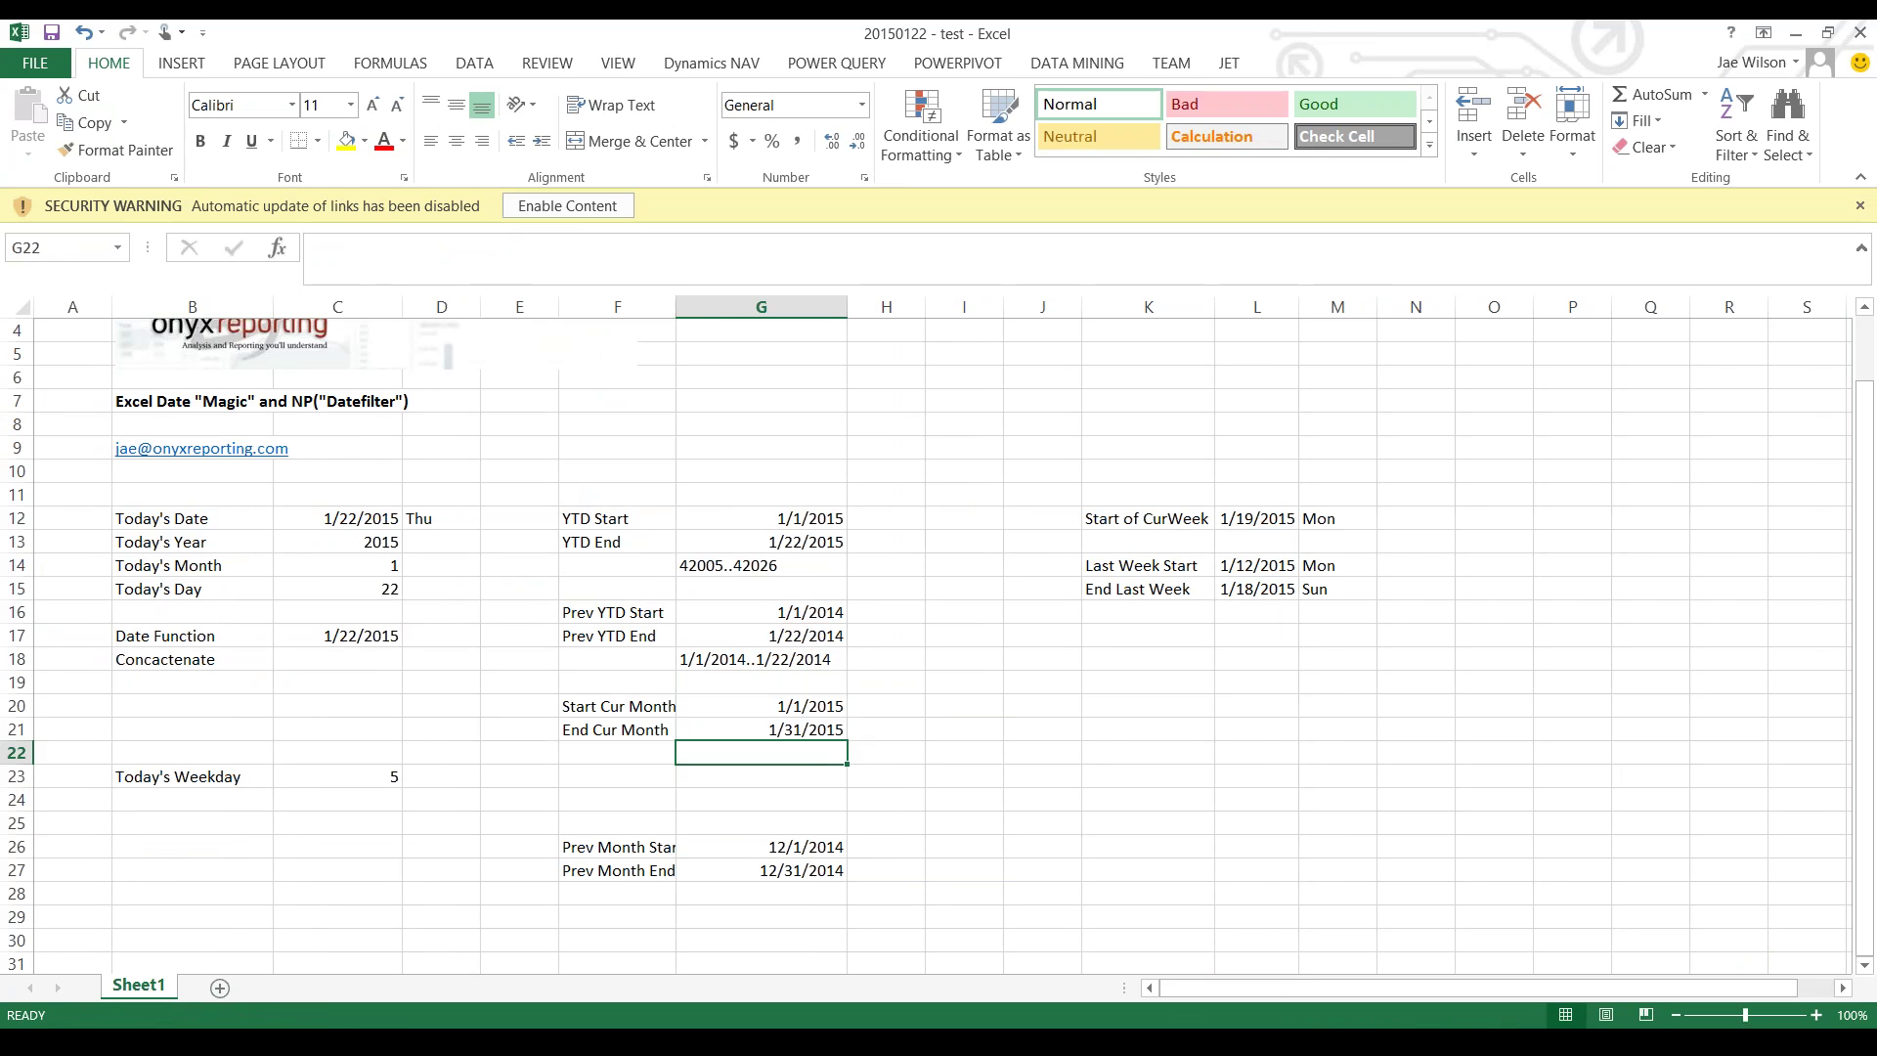
pyautogui.click(1227, 63)
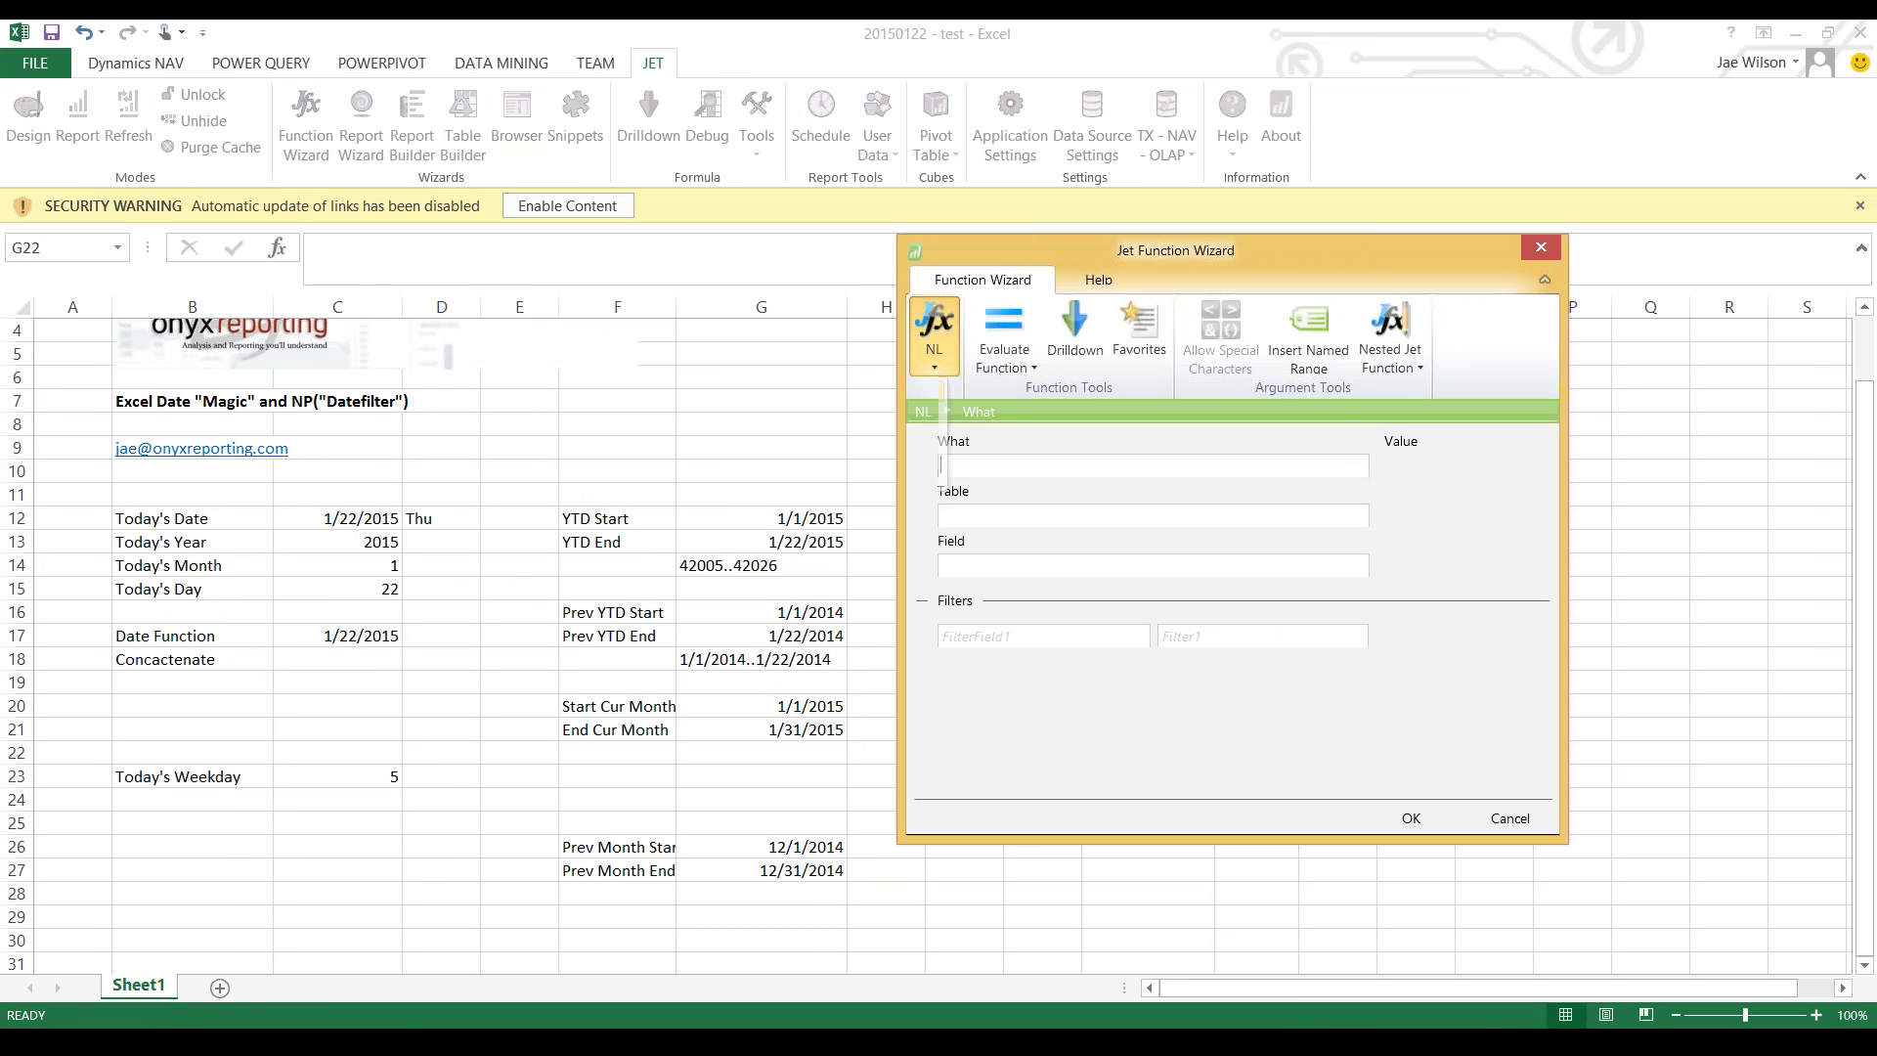
pyautogui.click(934, 337)
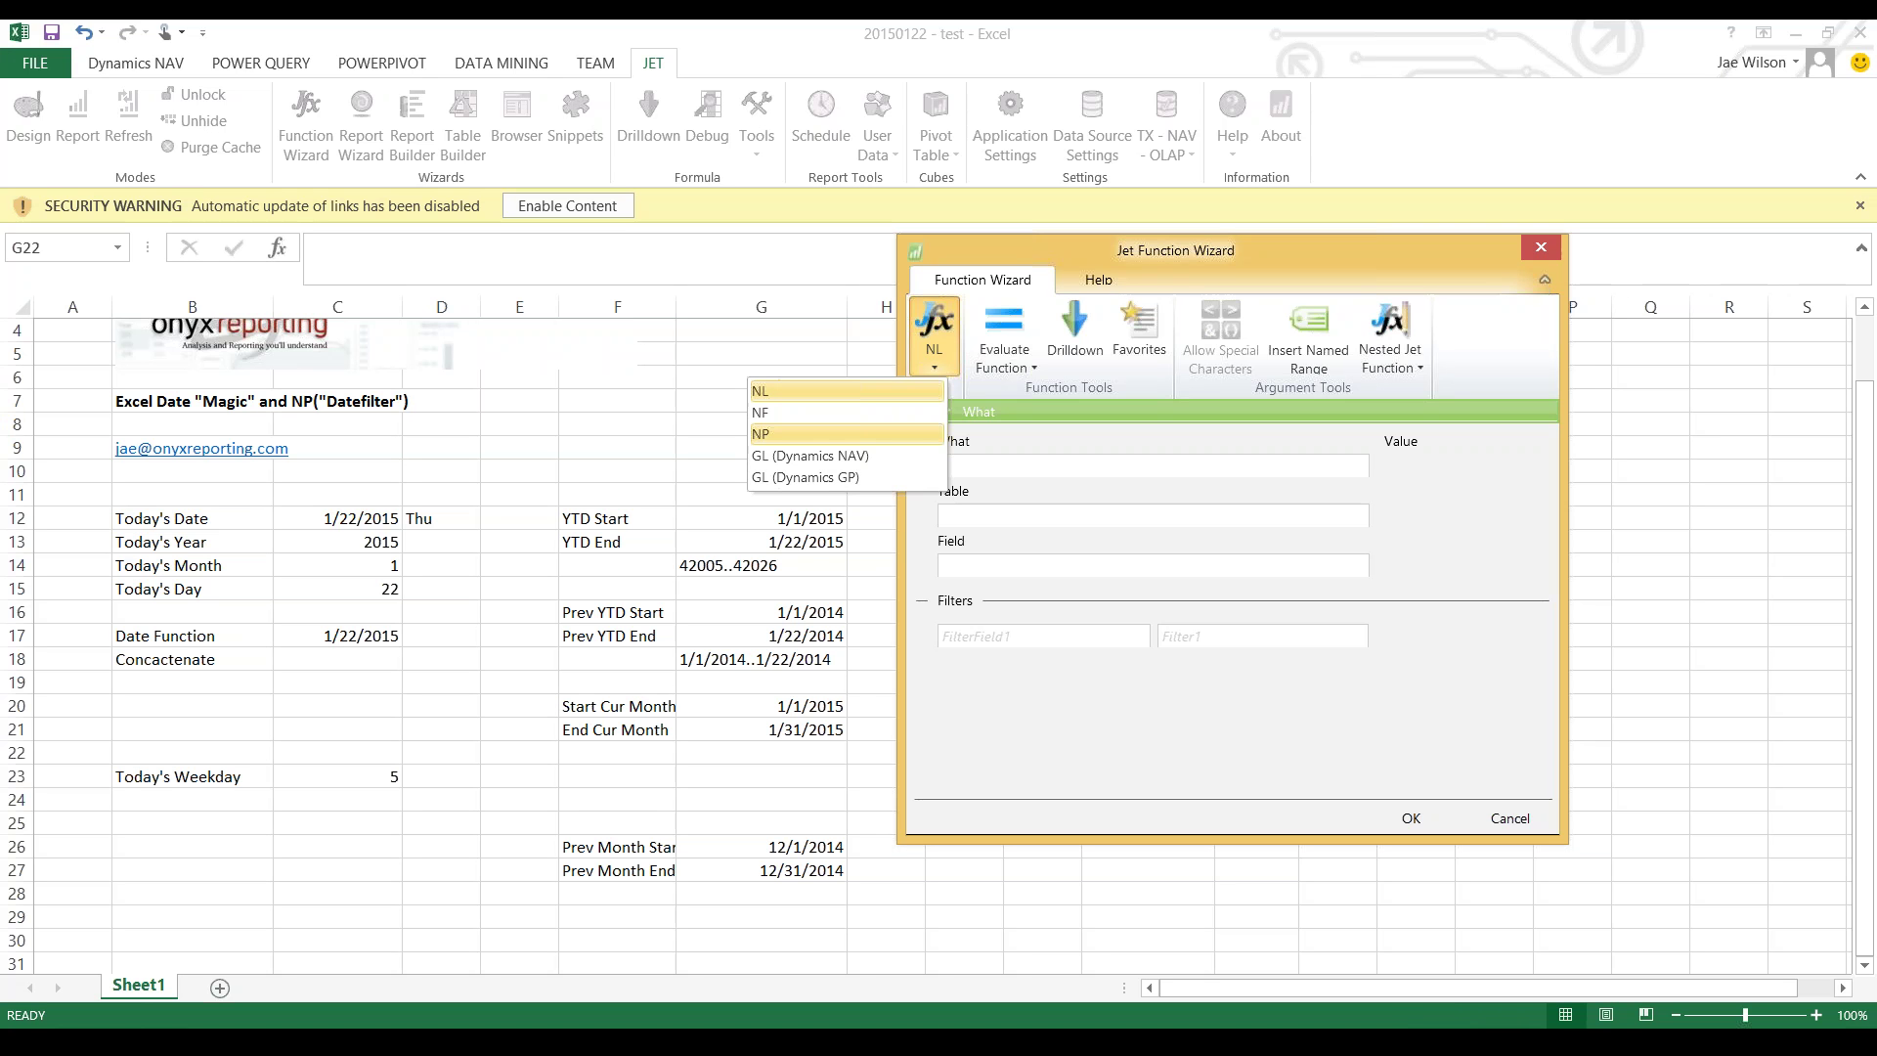
pyautogui.click(782, 433)
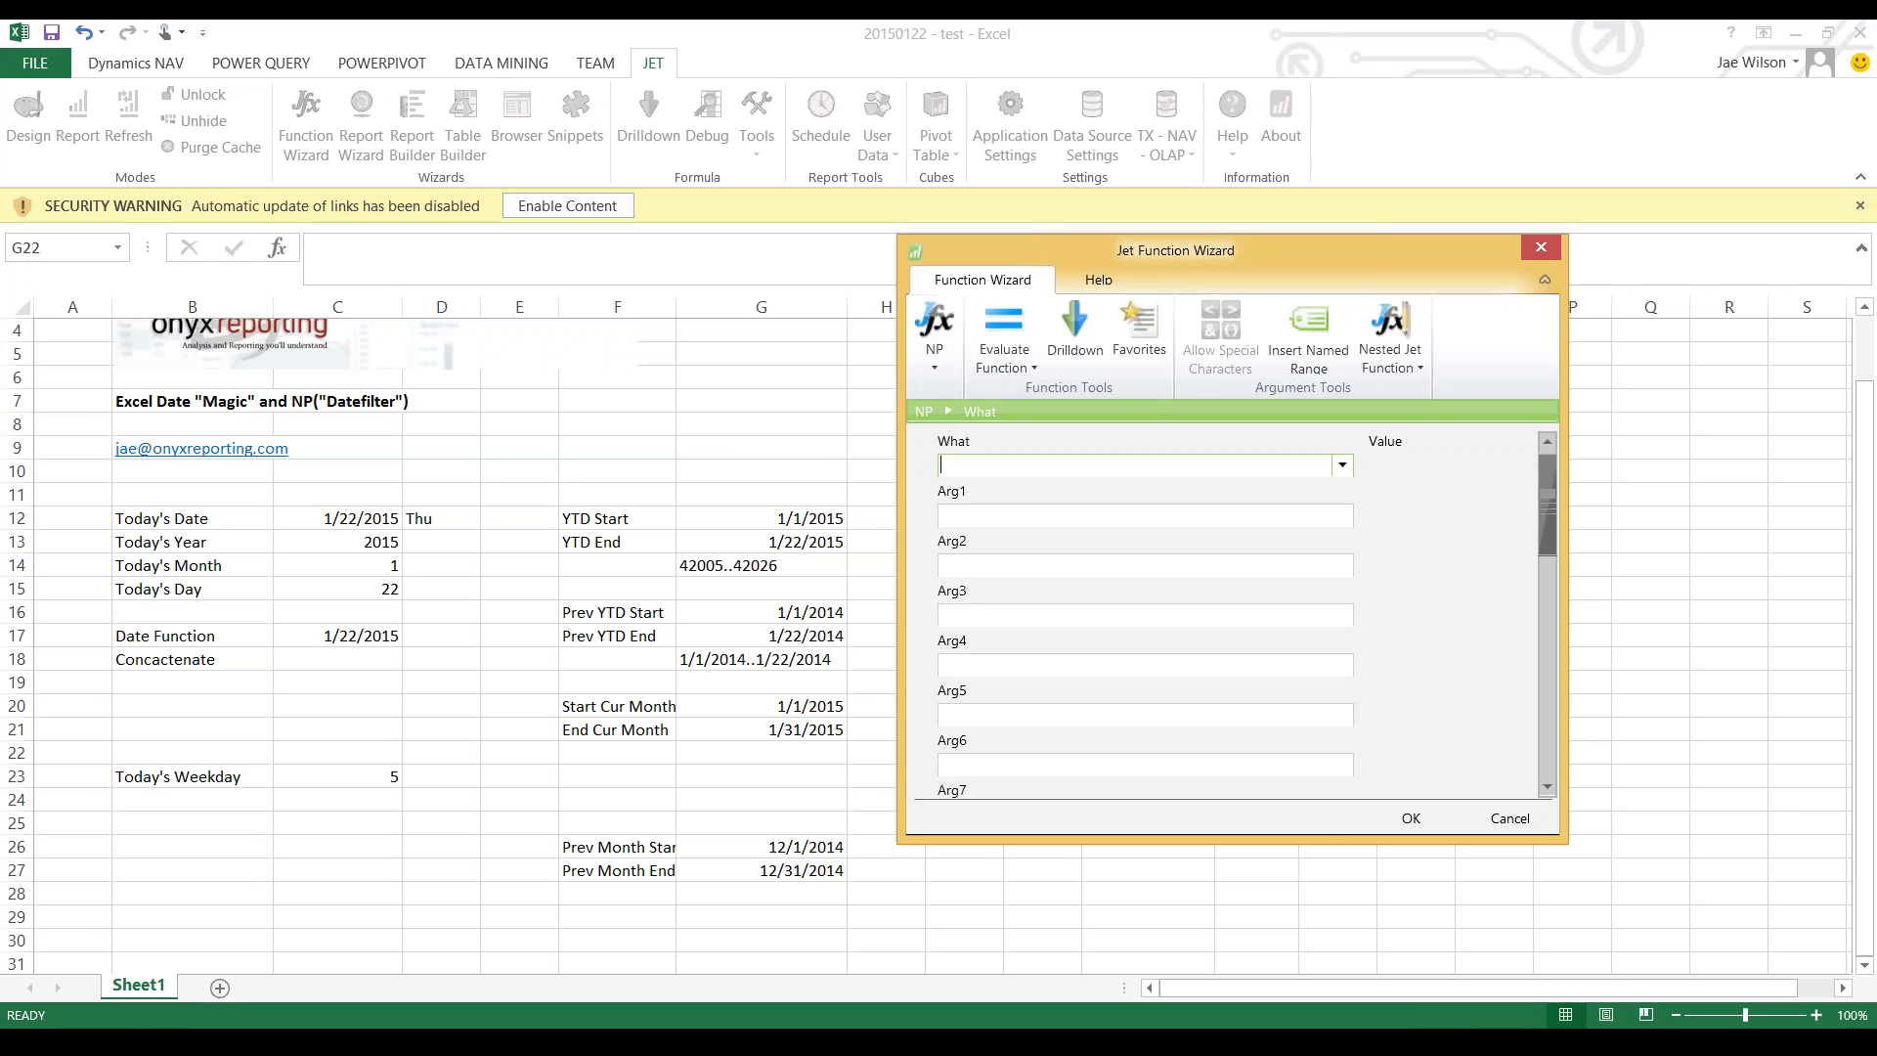
# - Look through the available What options of the NP function and their descriptions
pyautogui.click(1341, 465)
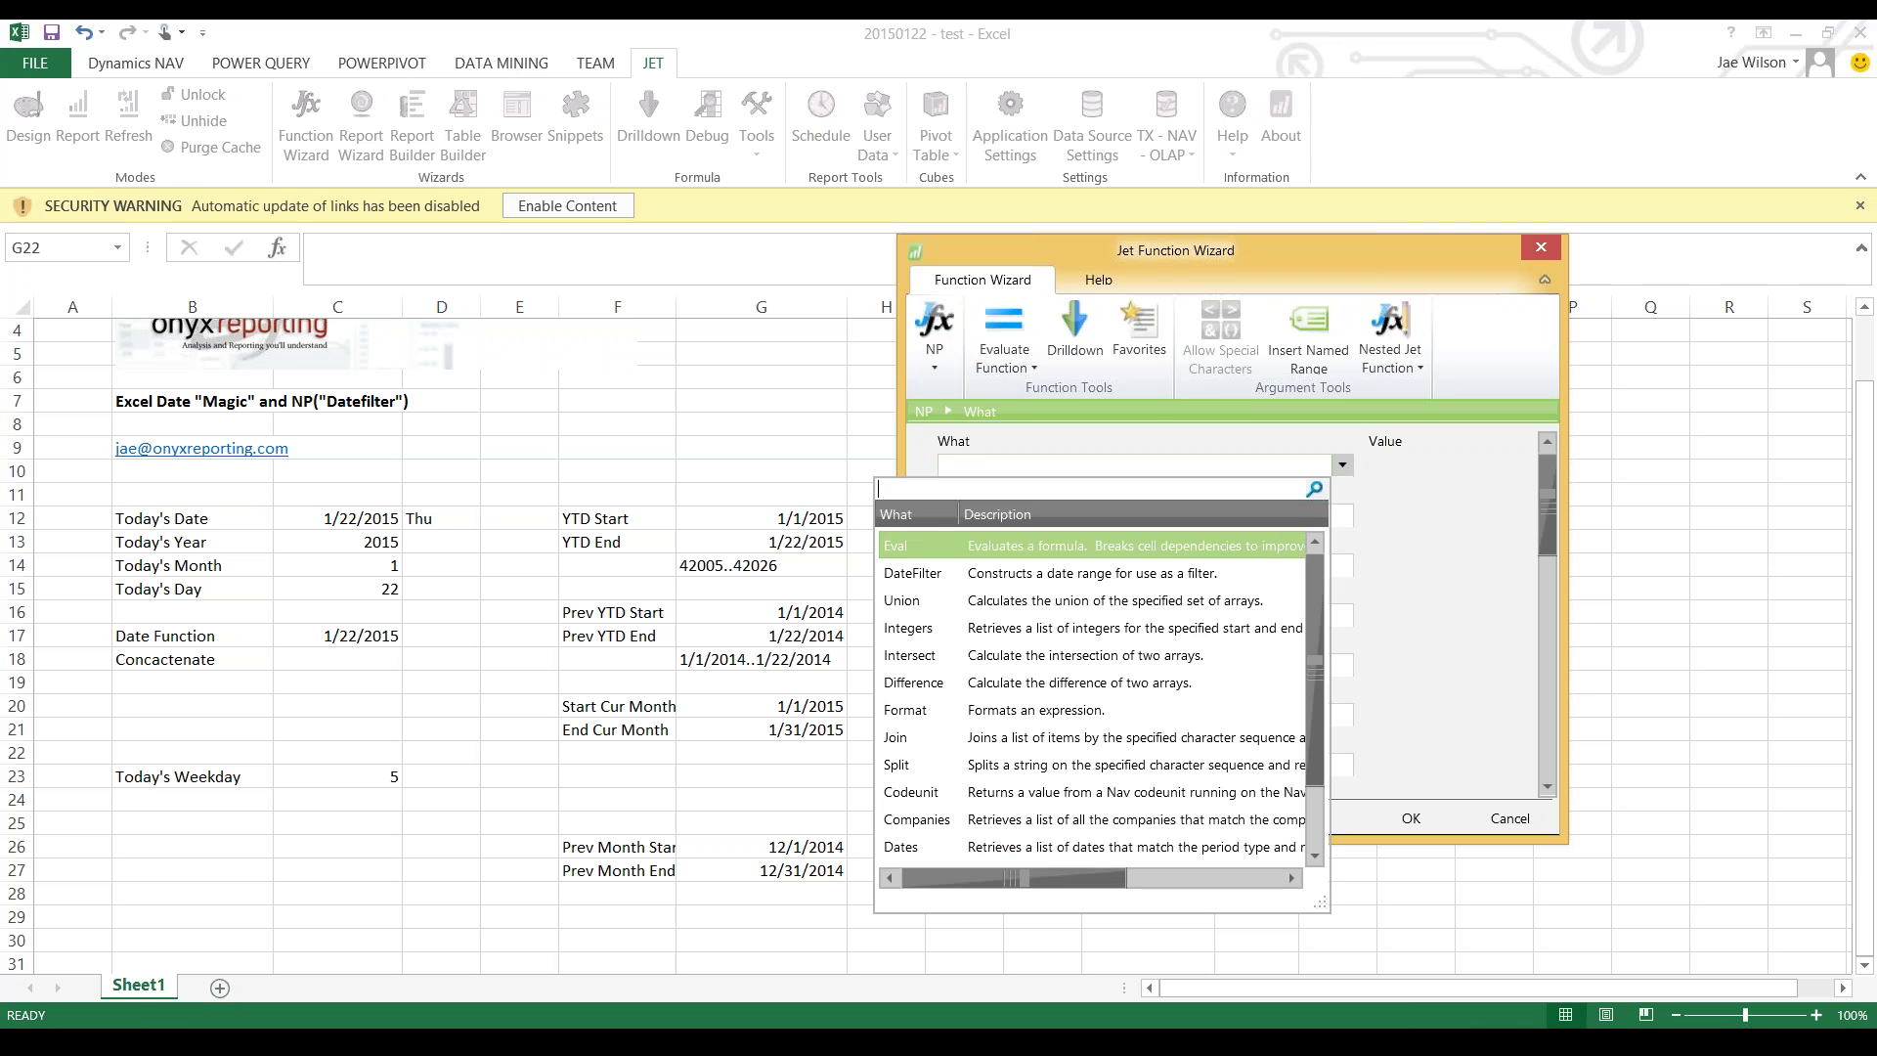
pyautogui.press('Down')
pyautogui.press('Down')
pyautogui.press('Down')
pyautogui.press('Down')
pyautogui.press('Down')
pyautogui.press('Down')
pyautogui.press('Down')
pyautogui.press('Down')
pyautogui.press('Down')
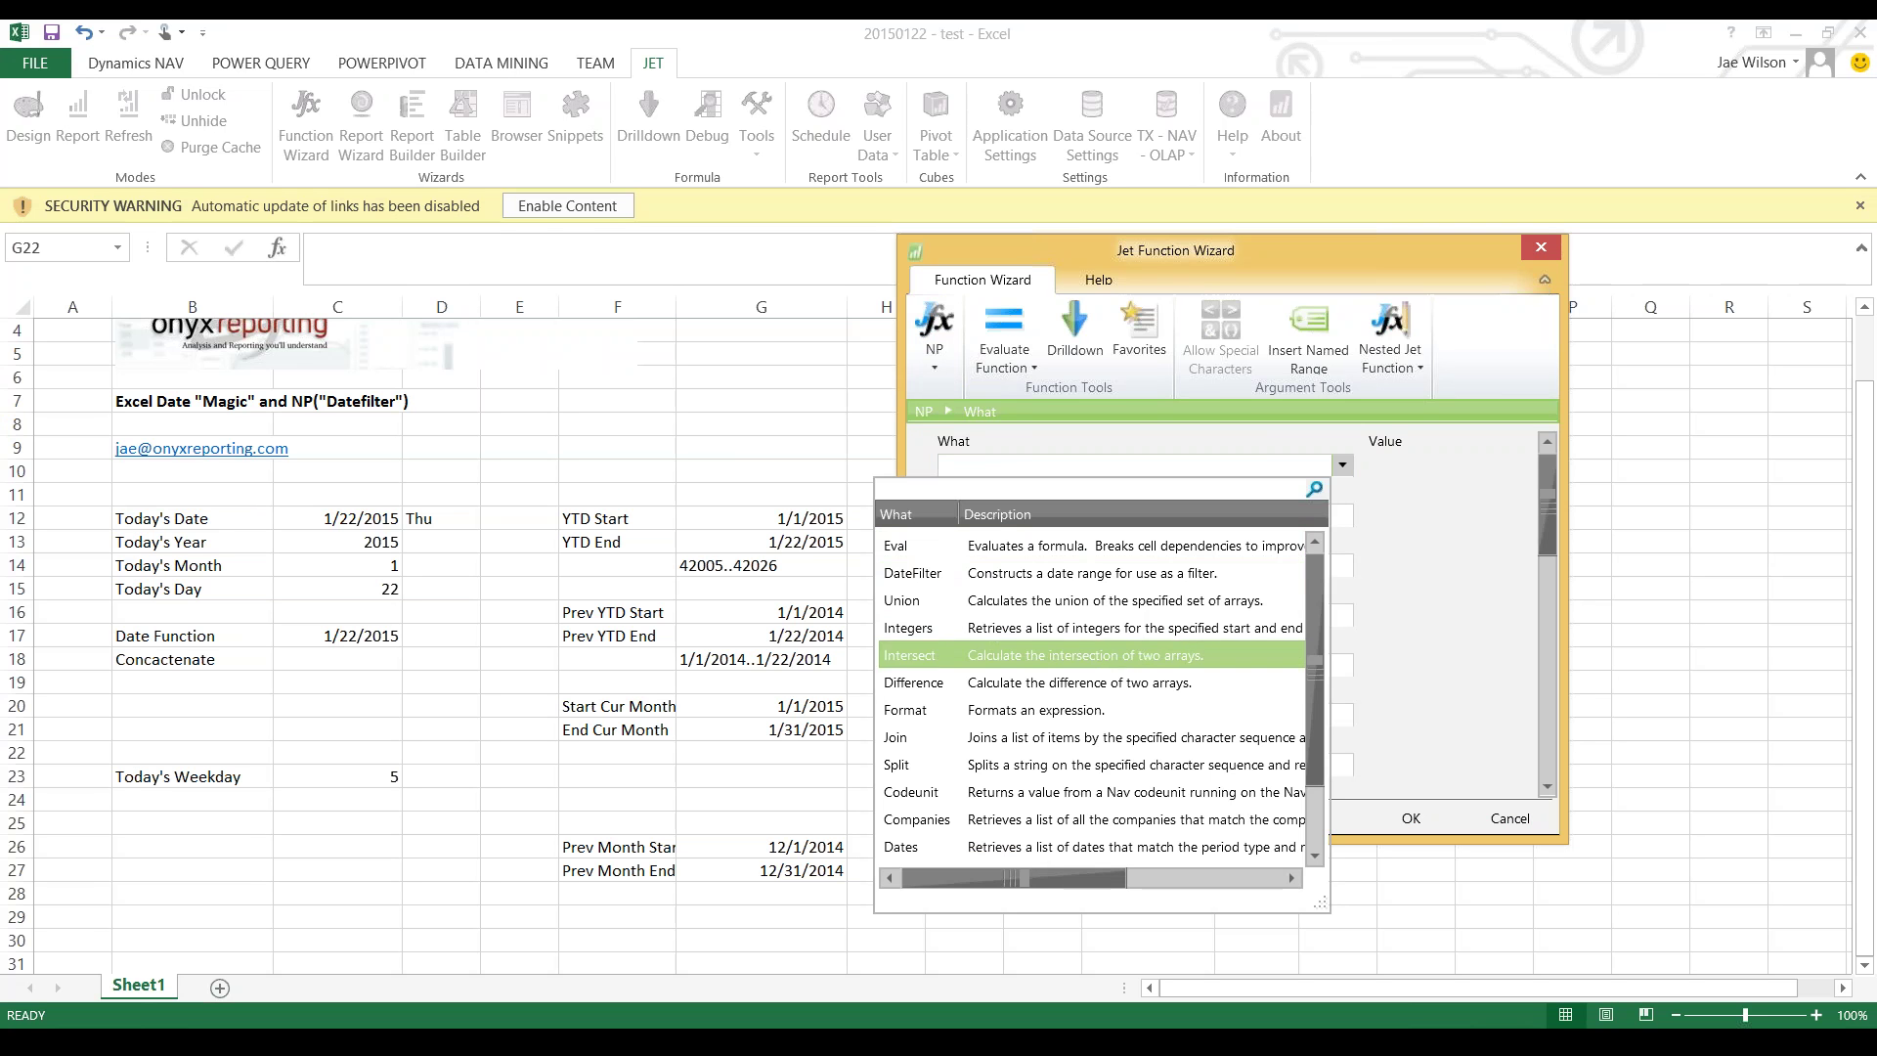
pyautogui.press('Down')
pyautogui.press('Down')
pyautogui.press('Up')
pyautogui.press('Up')
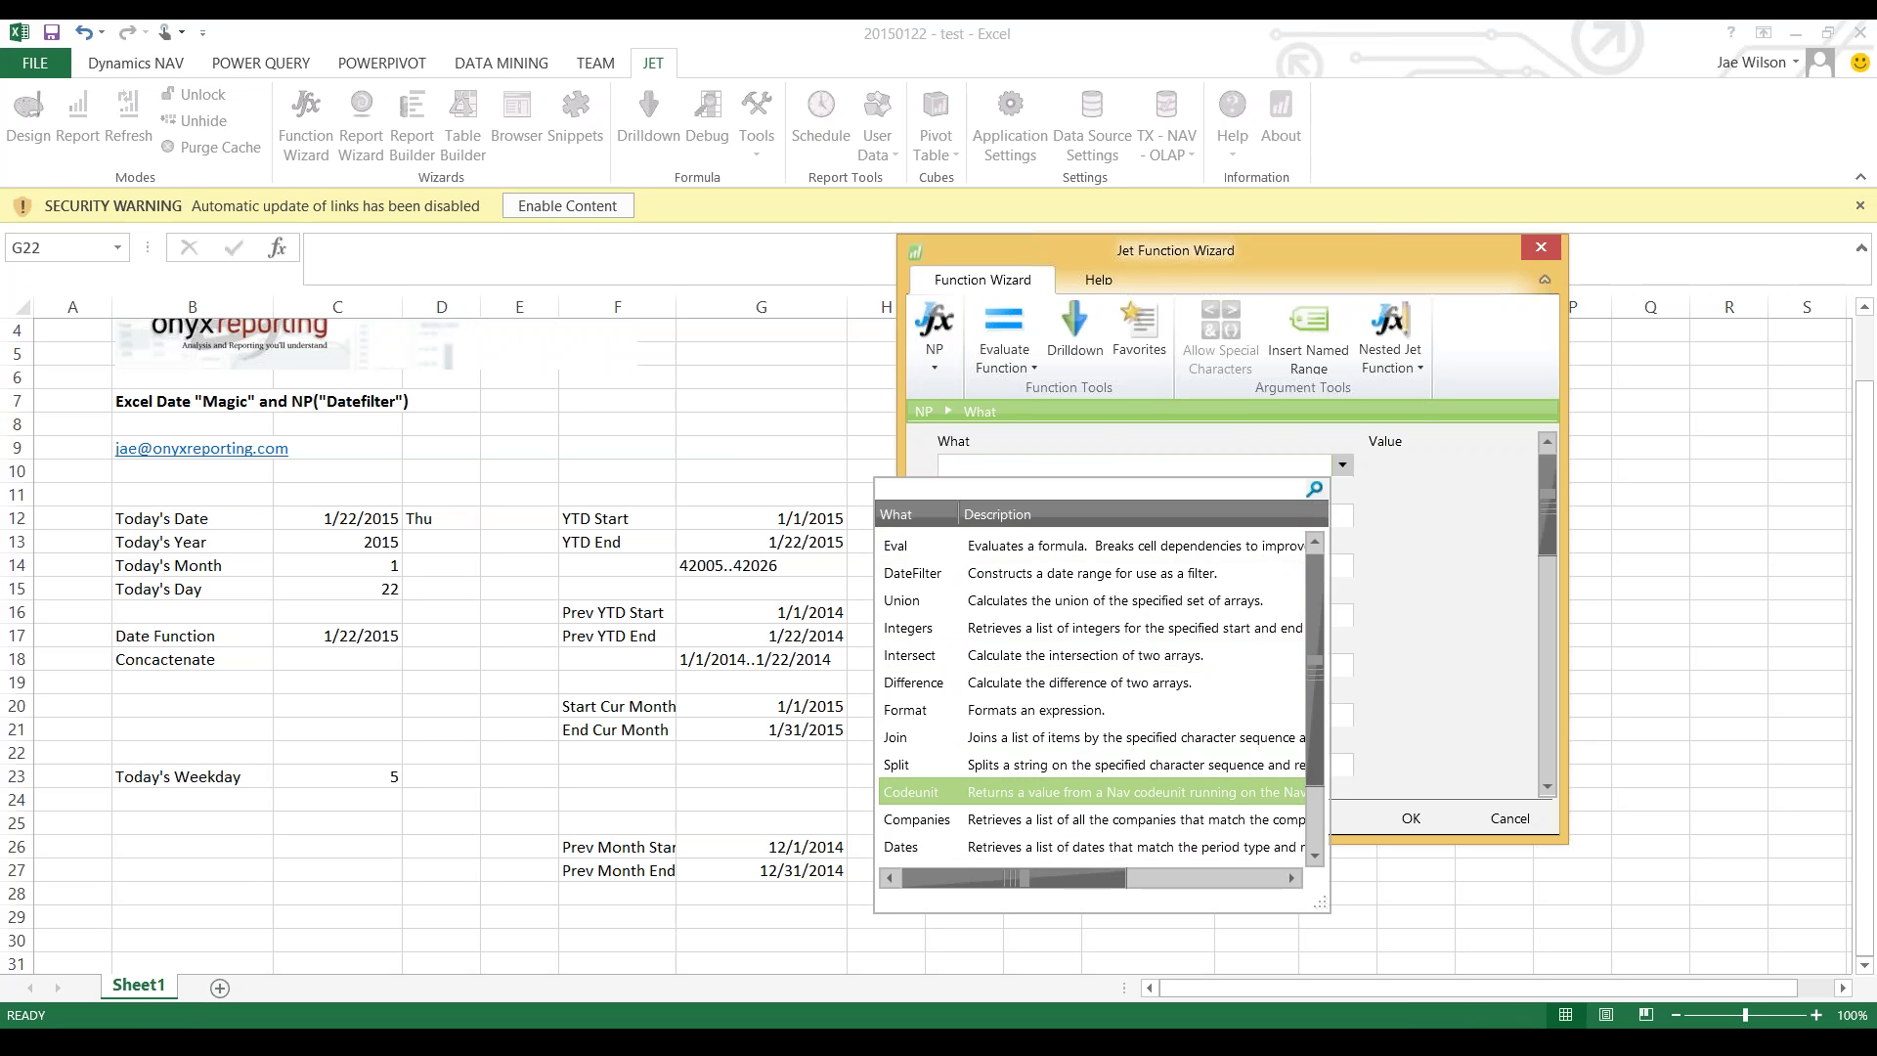
pyautogui.press('Down')
pyautogui.press('Down')
pyautogui.press('Up')
pyautogui.press('Up')
pyautogui.press('Up')
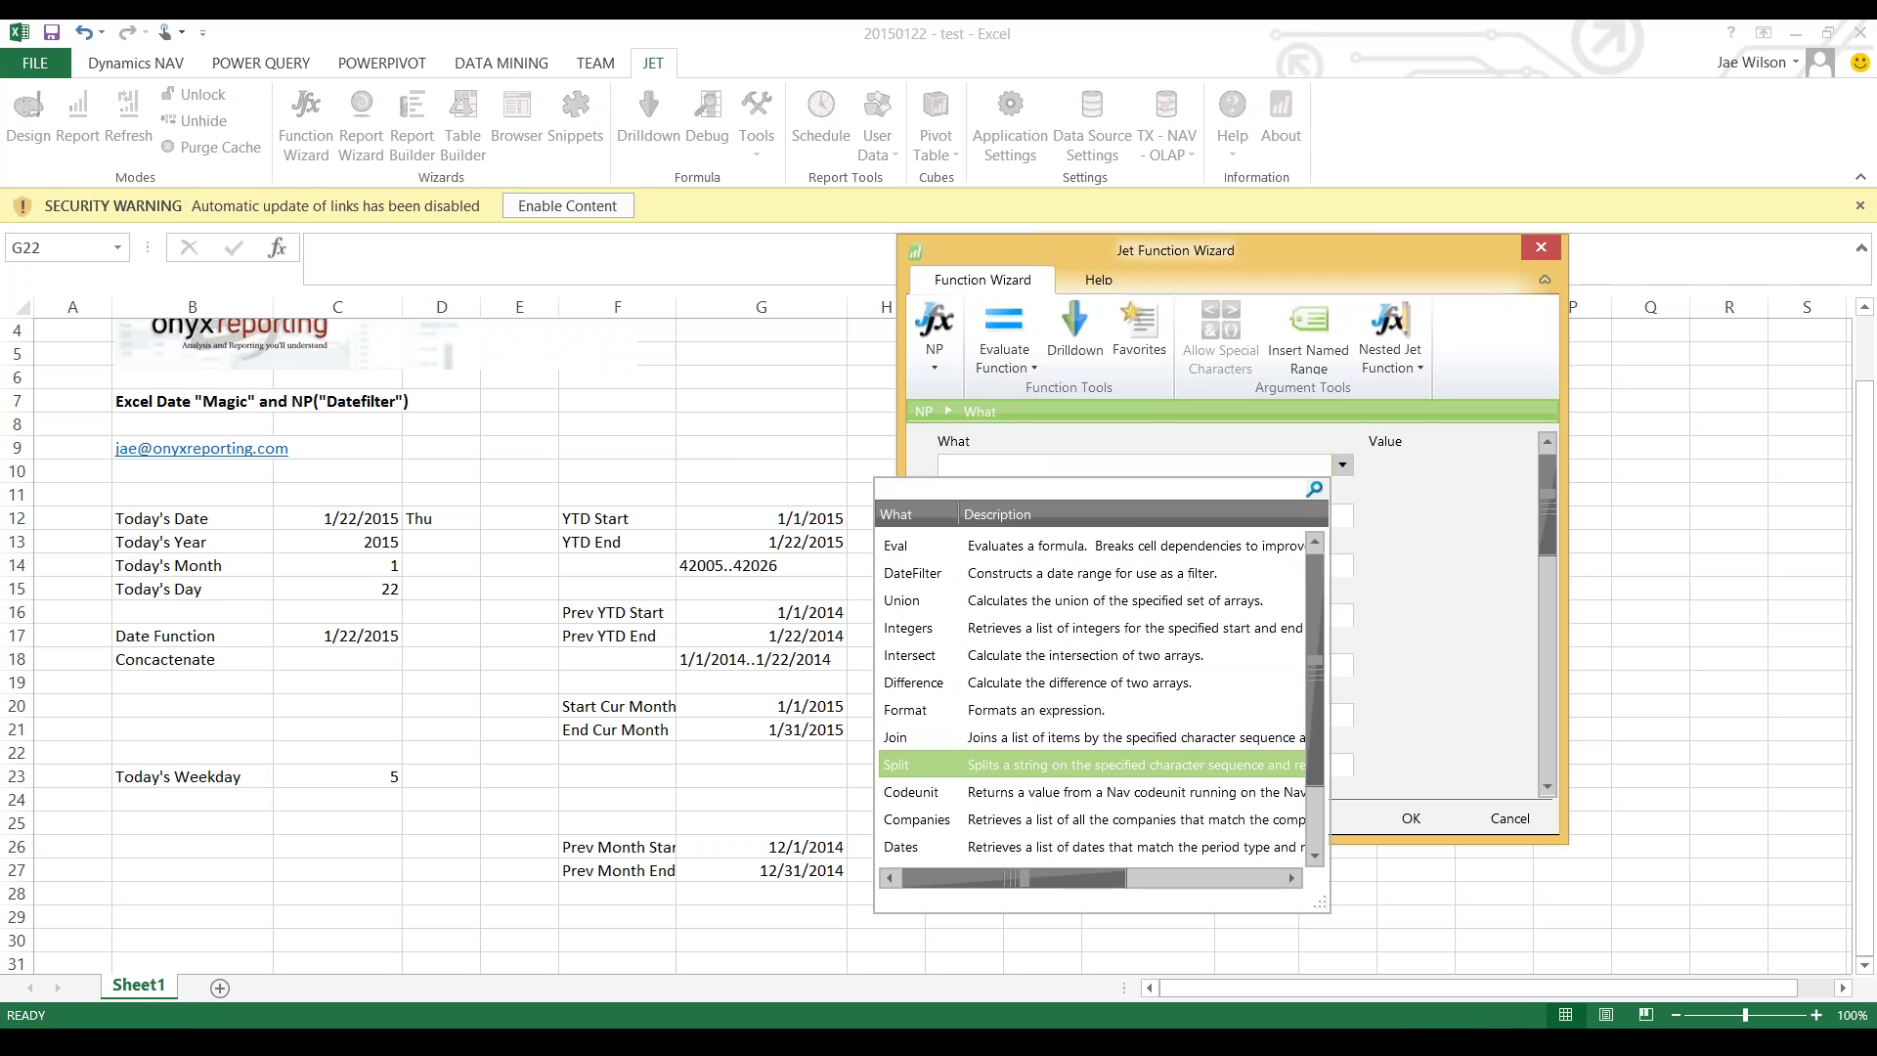
pyautogui.press('Up')
pyautogui.press('Up')
pyautogui.press('Up')
pyautogui.press('Up')
pyautogui.press('Up')
pyautogui.press('Up')
pyautogui.press('Up')
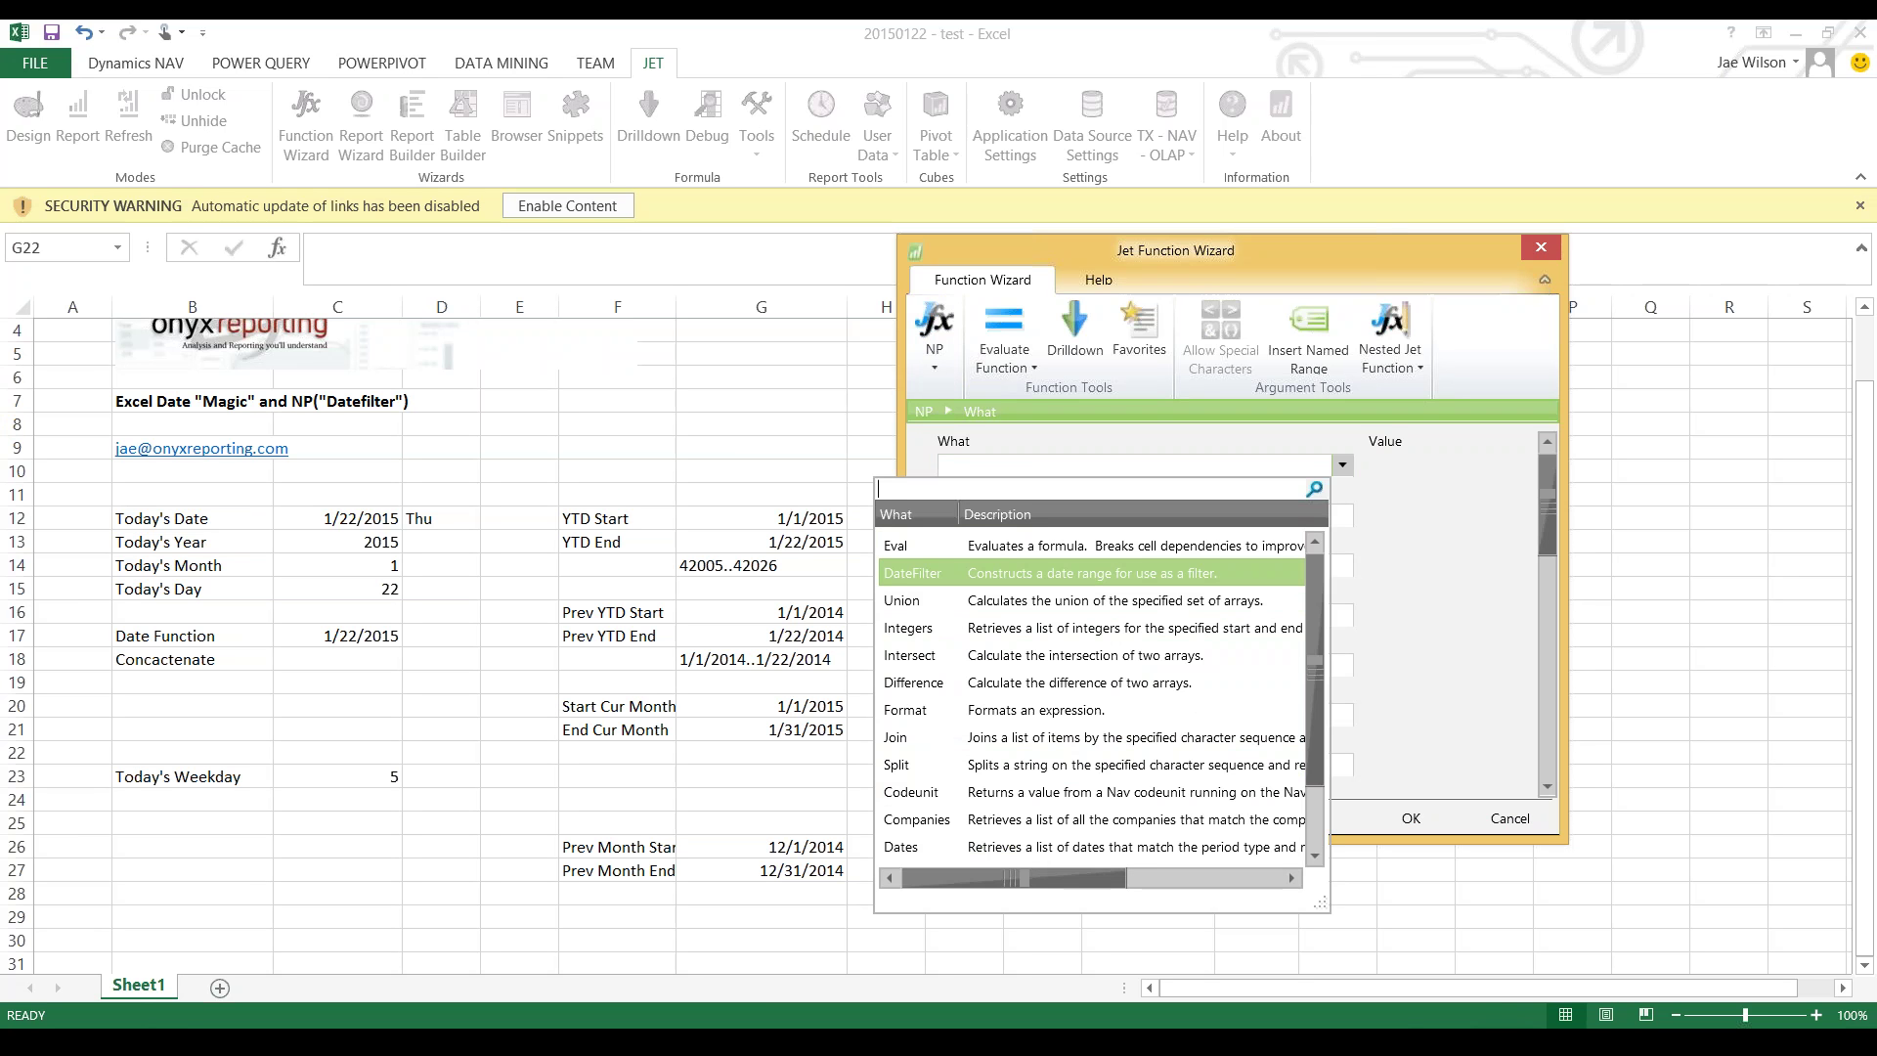
# - Choose DateFilter with G20 as Start Date and G21 as End Date, and insert the NP function in G22
pyautogui.click(1091, 573)
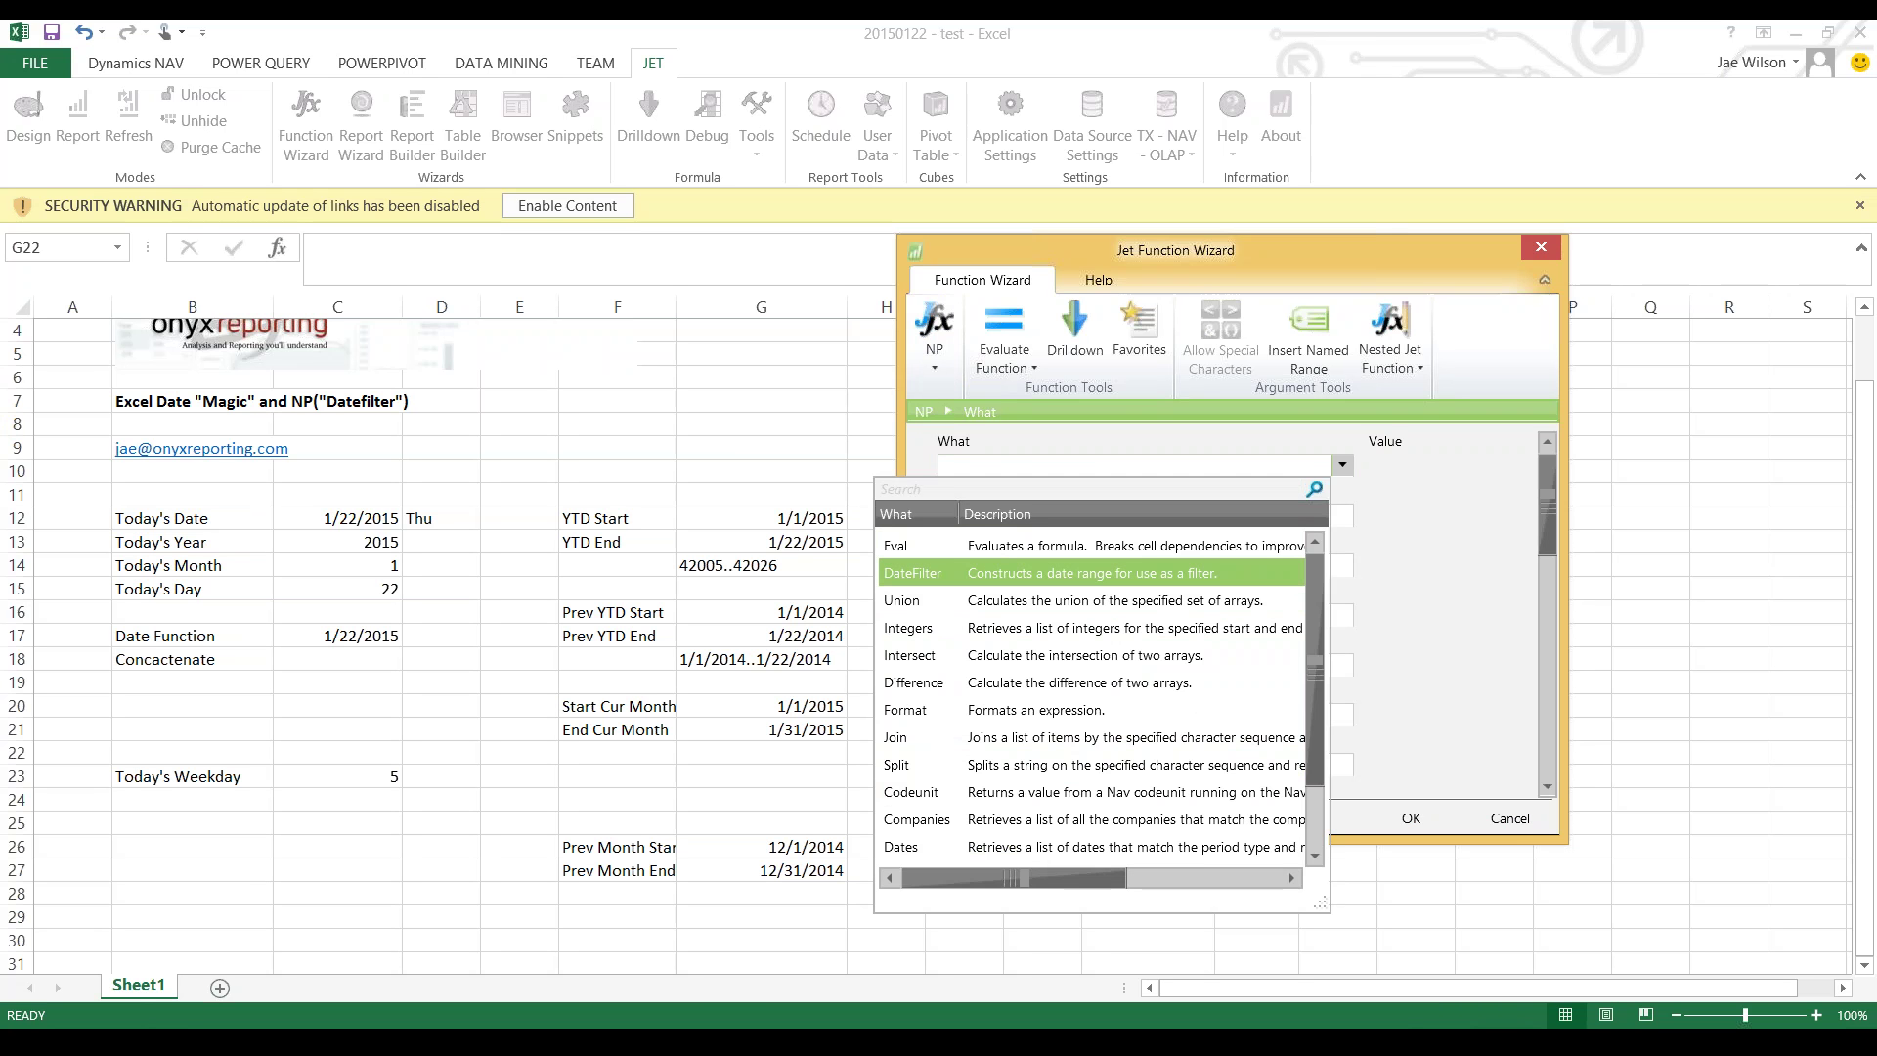
pyautogui.press('Return')
pyautogui.click(942, 514)
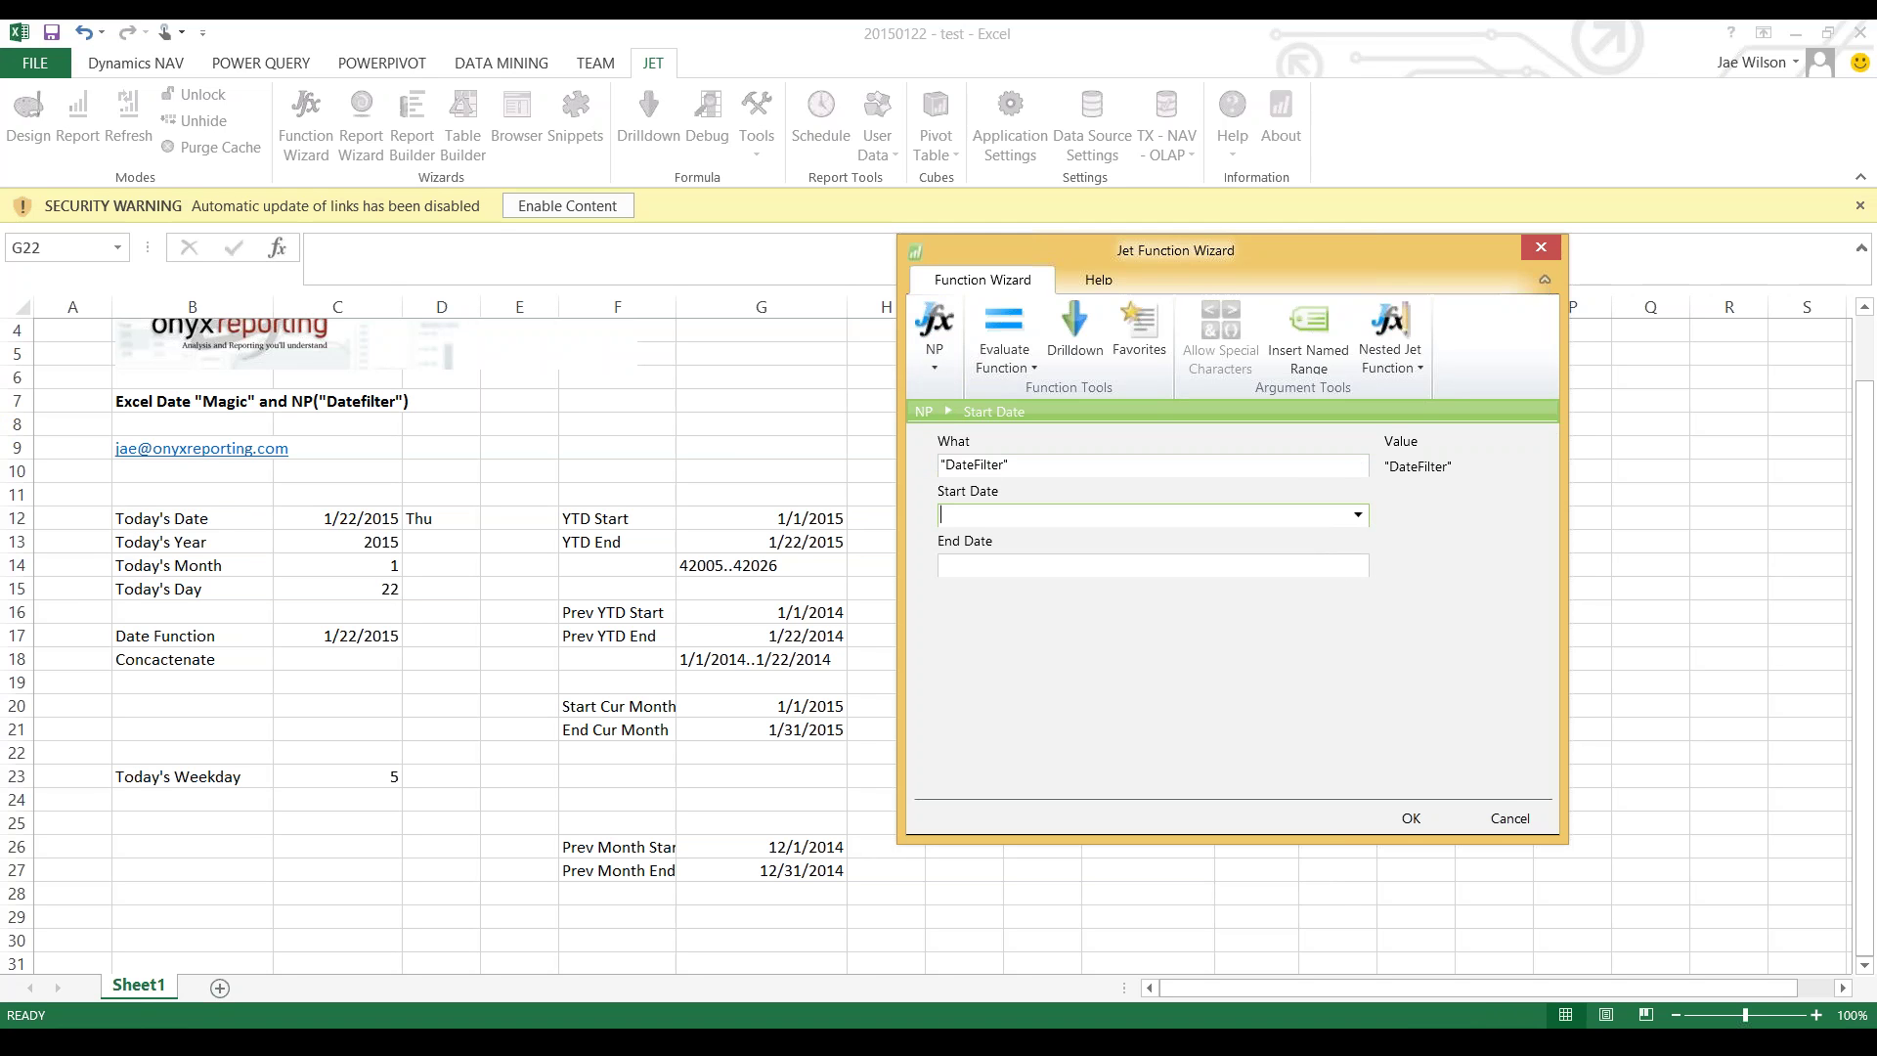
pyautogui.click(760, 706)
pyautogui.click(941, 564)
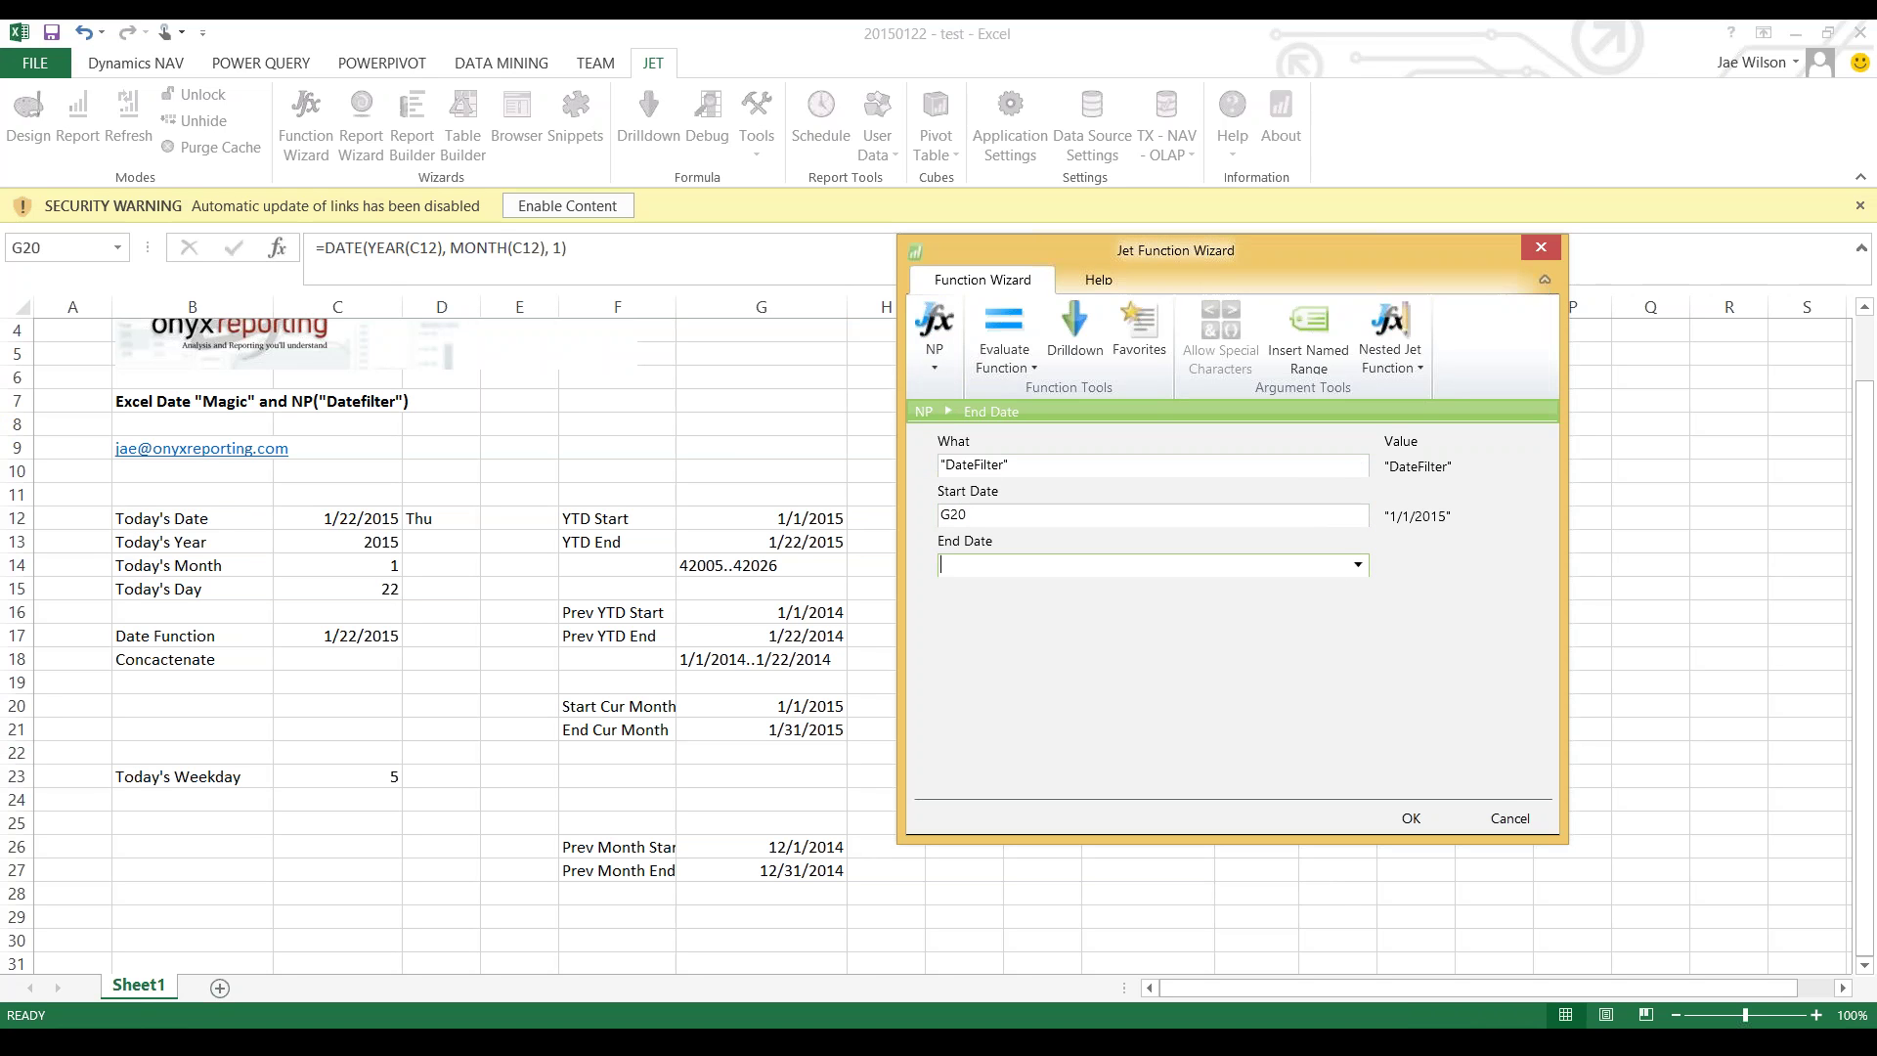
pyautogui.click(760, 730)
pyautogui.click(1410, 817)
pyautogui.press('Return')
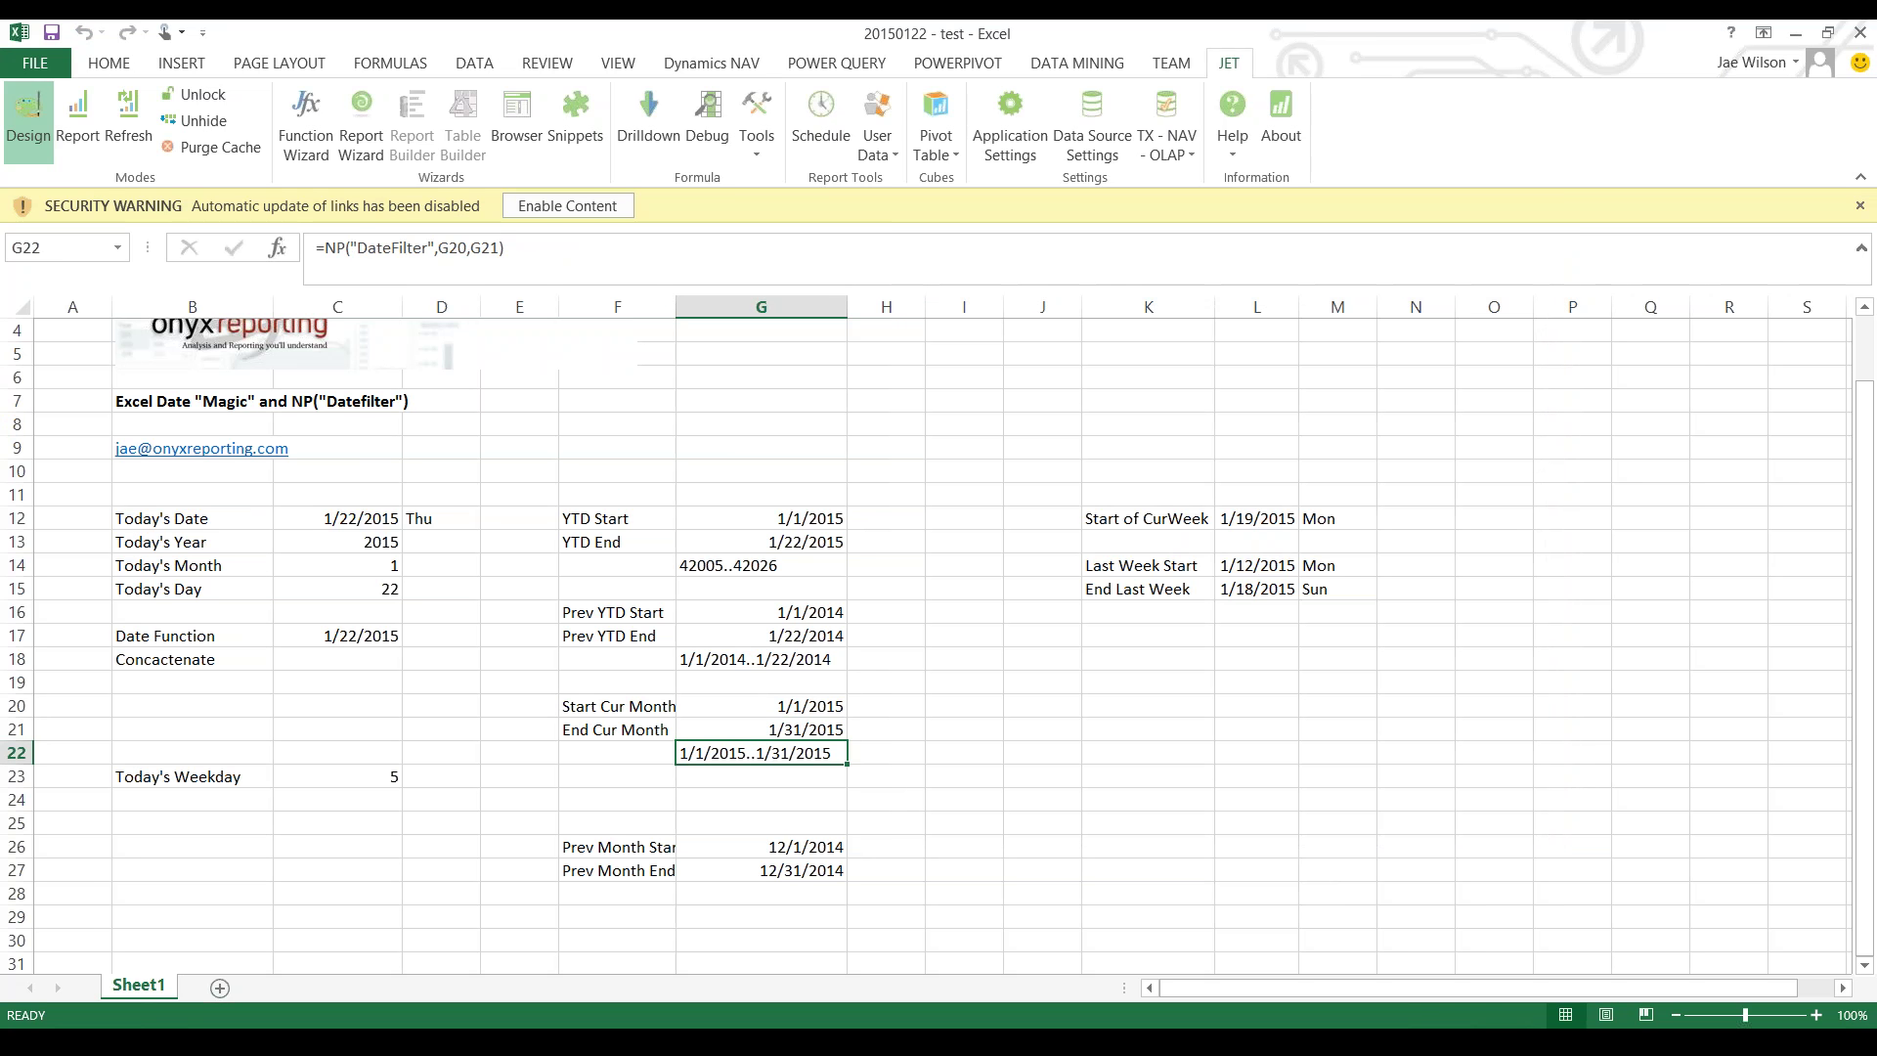
# - Copy the DateFilter formula from G22 to G28 for the previous month and to L16 for last week
pyautogui.click(761, 659)
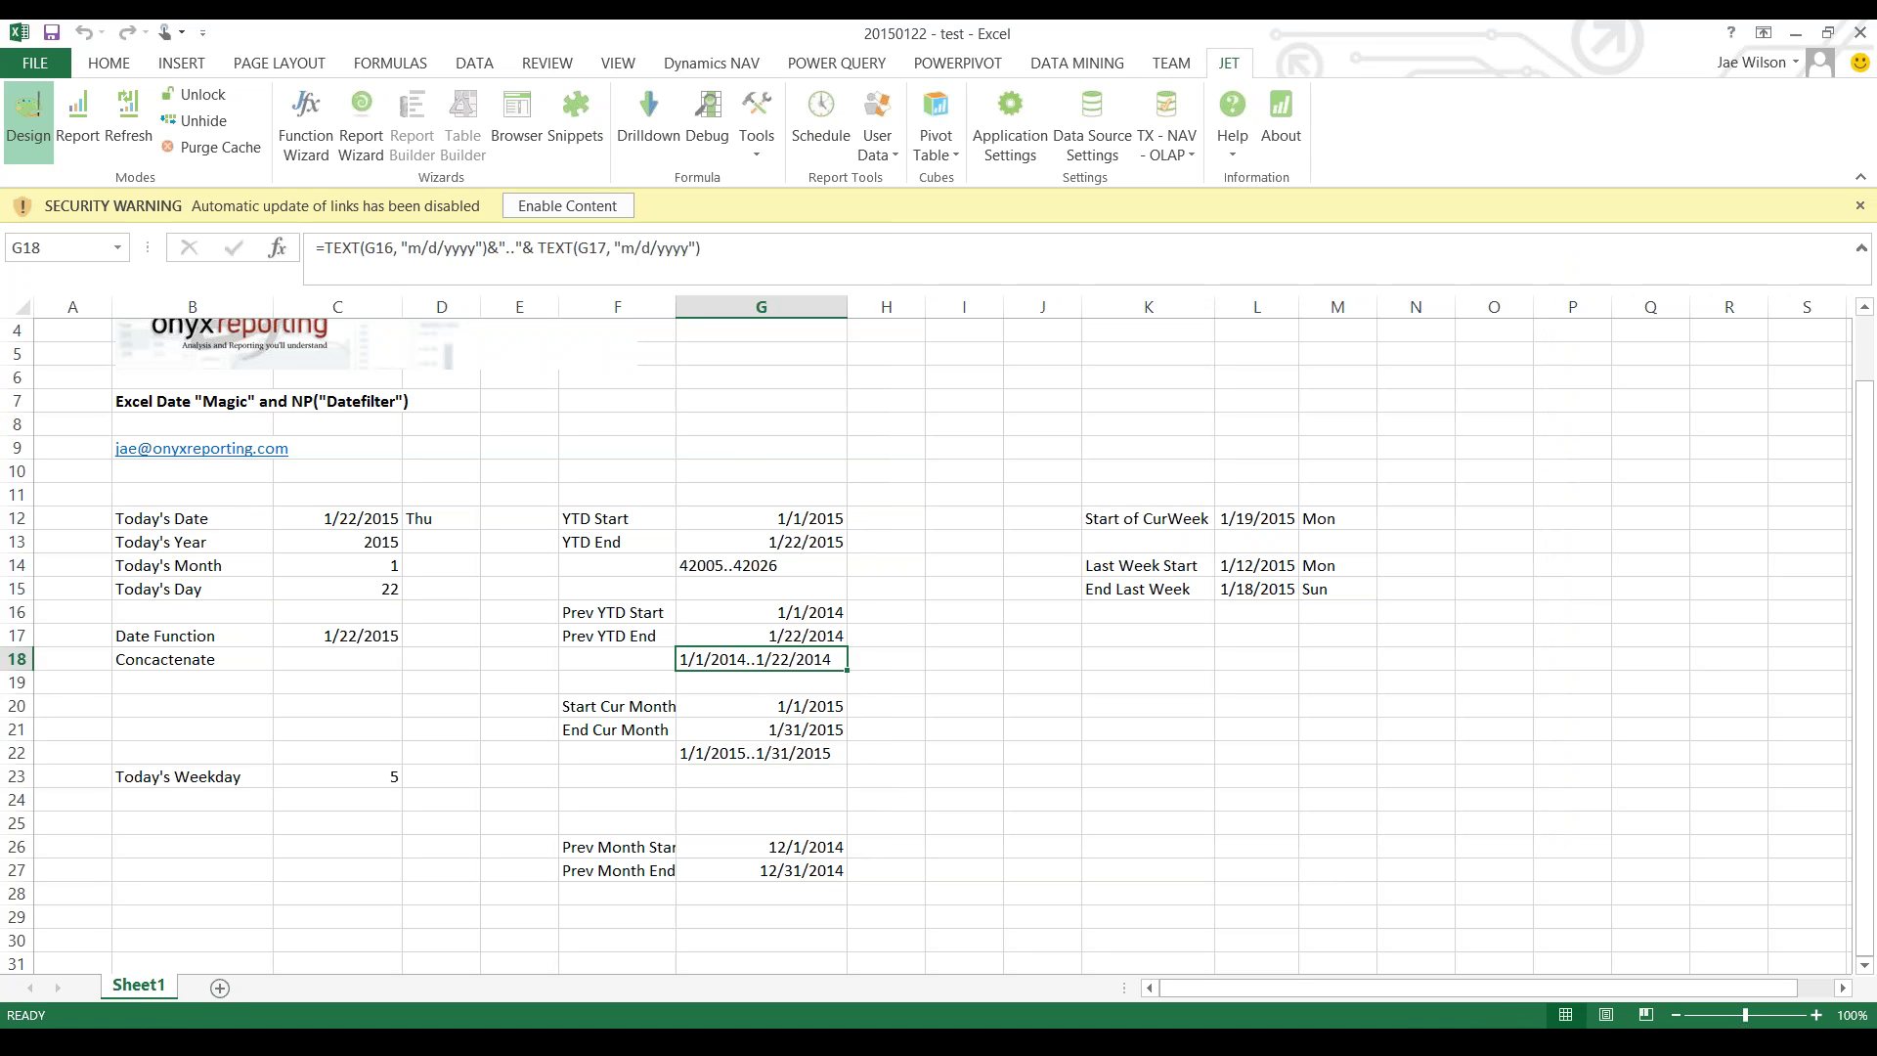
pyautogui.click(761, 752)
pyautogui.hotkey('ctrl', 'c')
pyautogui.click(761, 894)
pyautogui.hotkey('ctrl', 'v')
pyautogui.click(1256, 611)
pyautogui.hotkey('ctrl', 'v')
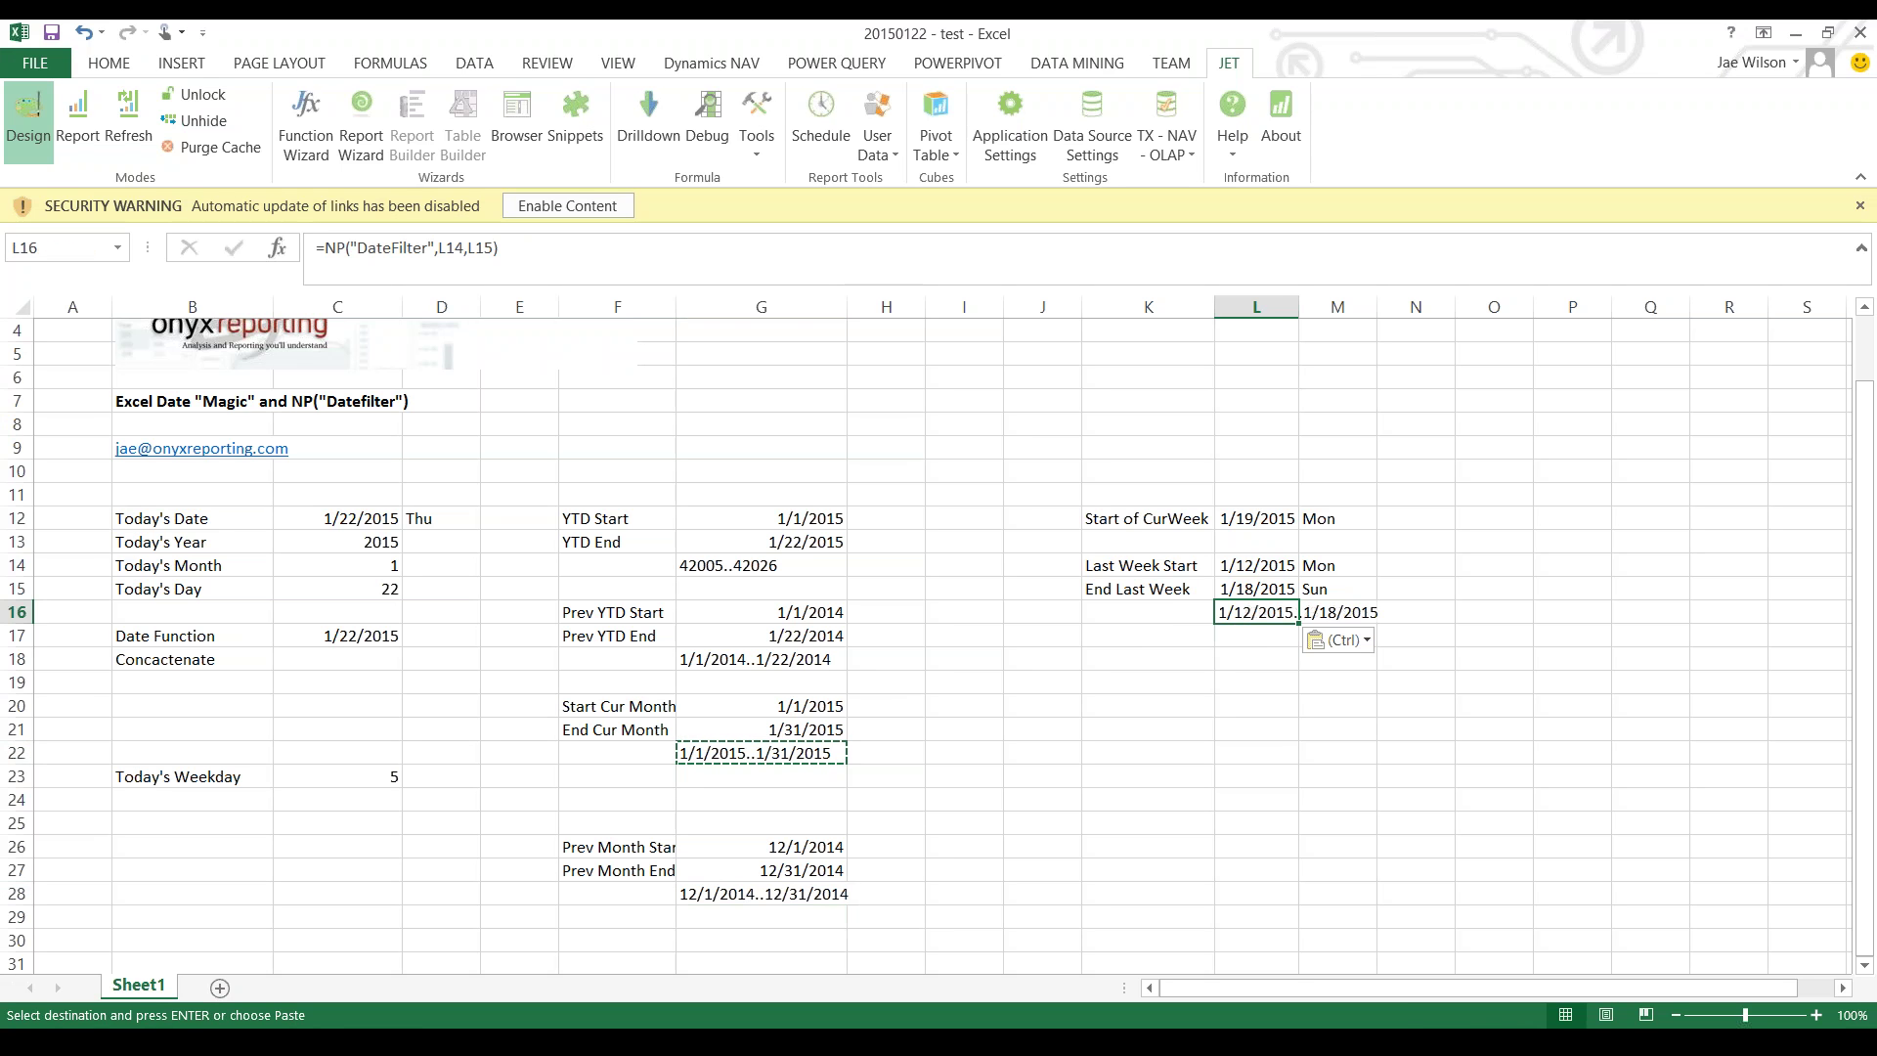
pyautogui.click(1337, 753)
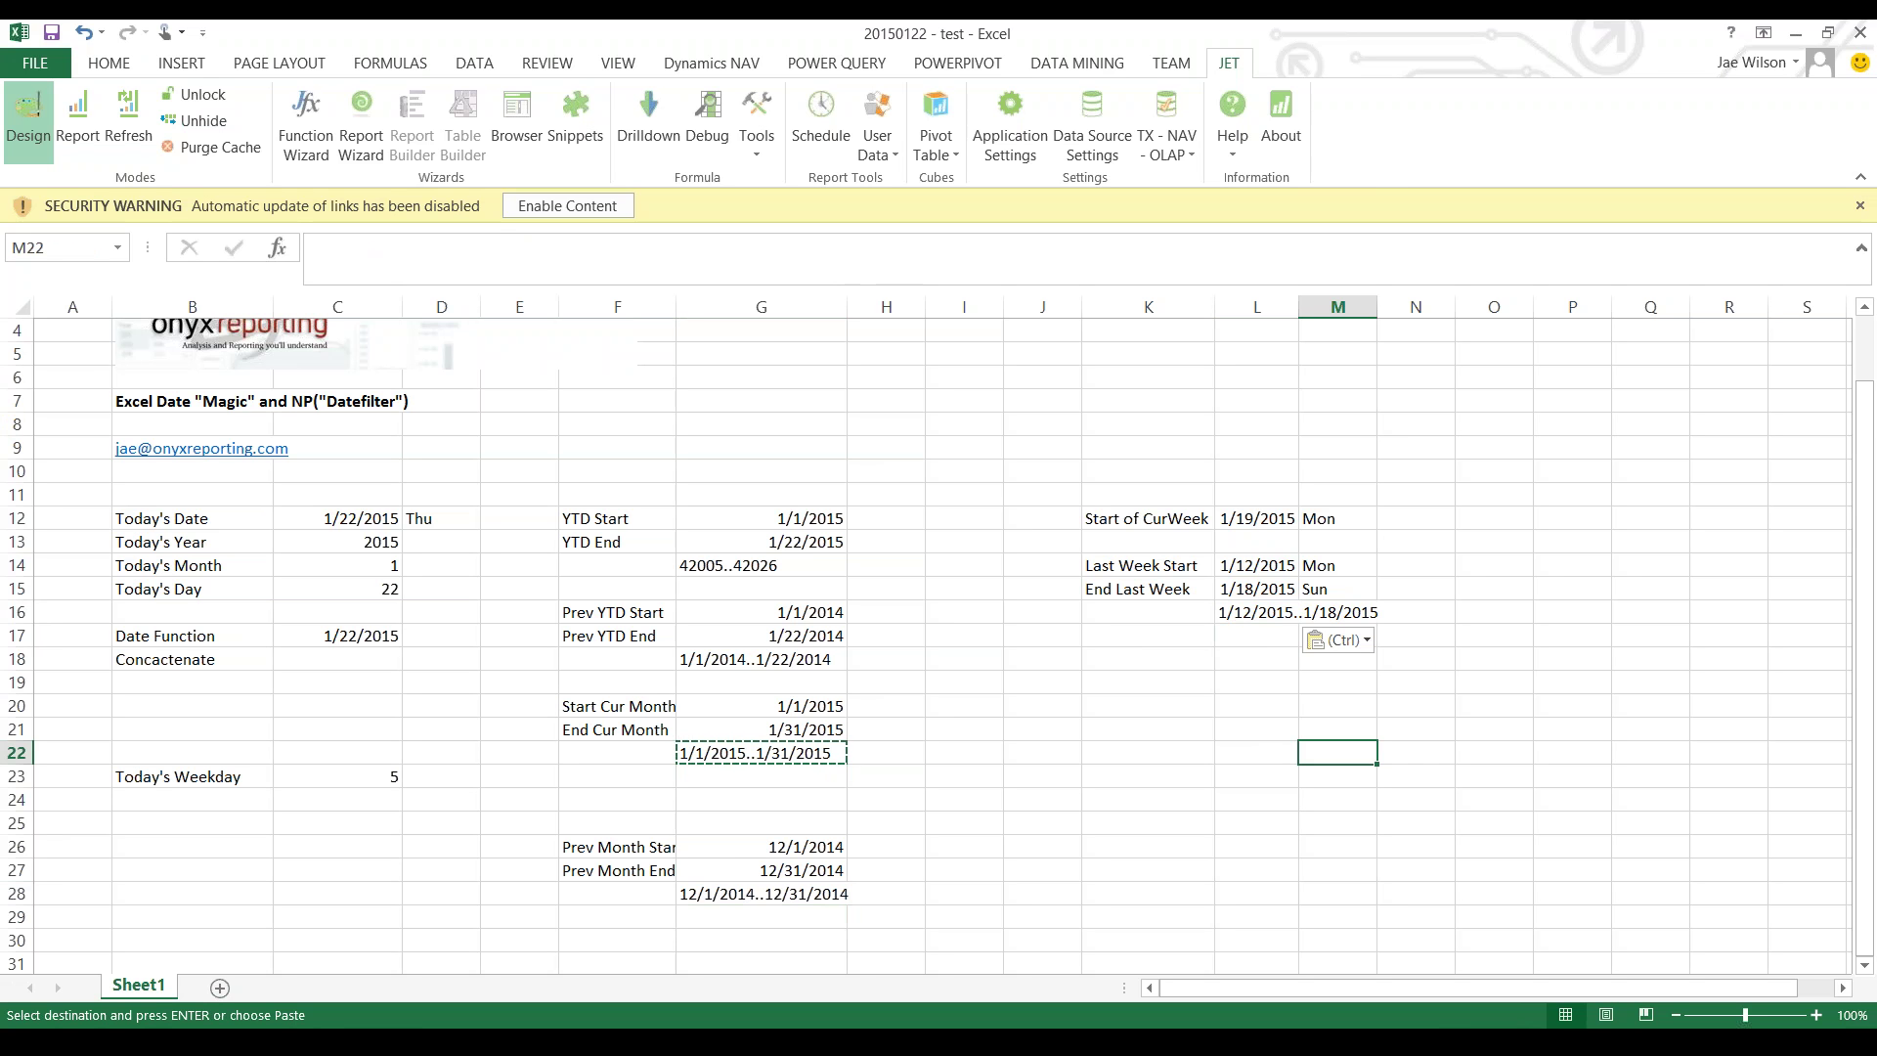
pyautogui.click(192, 519)
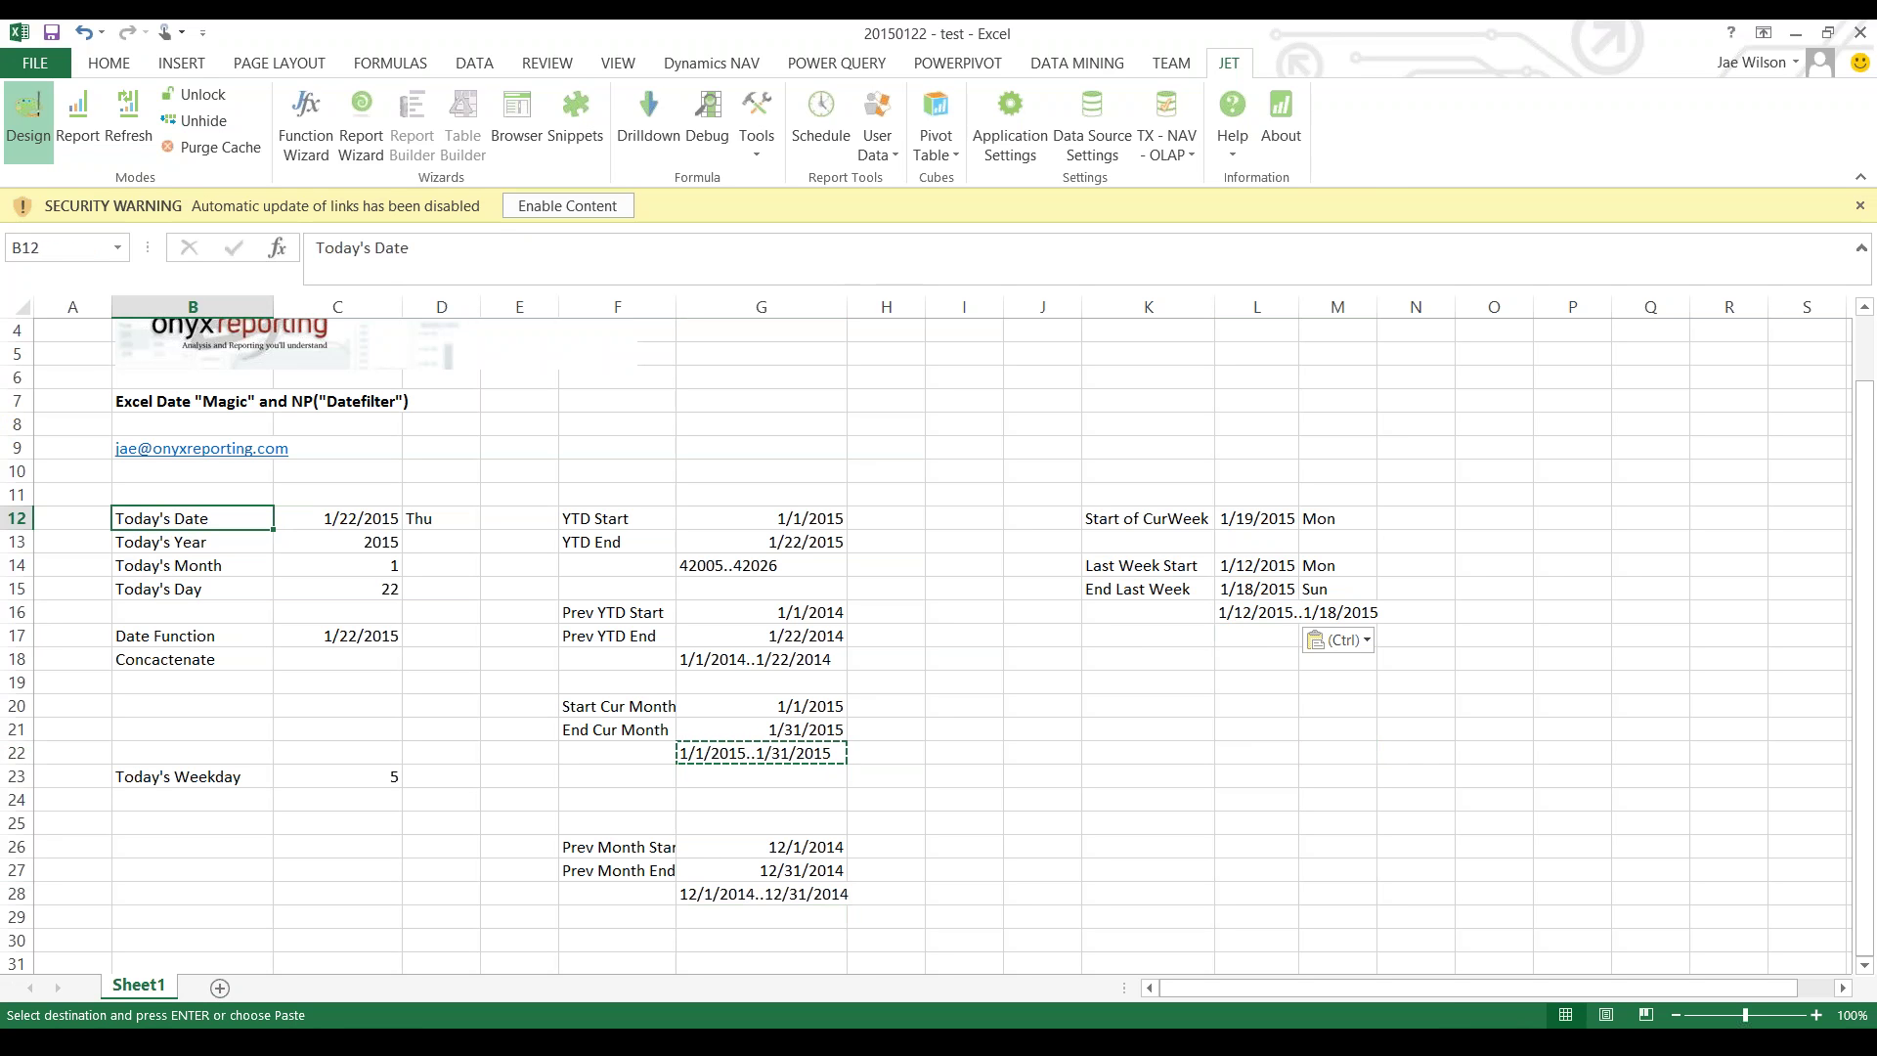
pyautogui.press('Down')
pyautogui.press('Down')
pyautogui.press('Down')
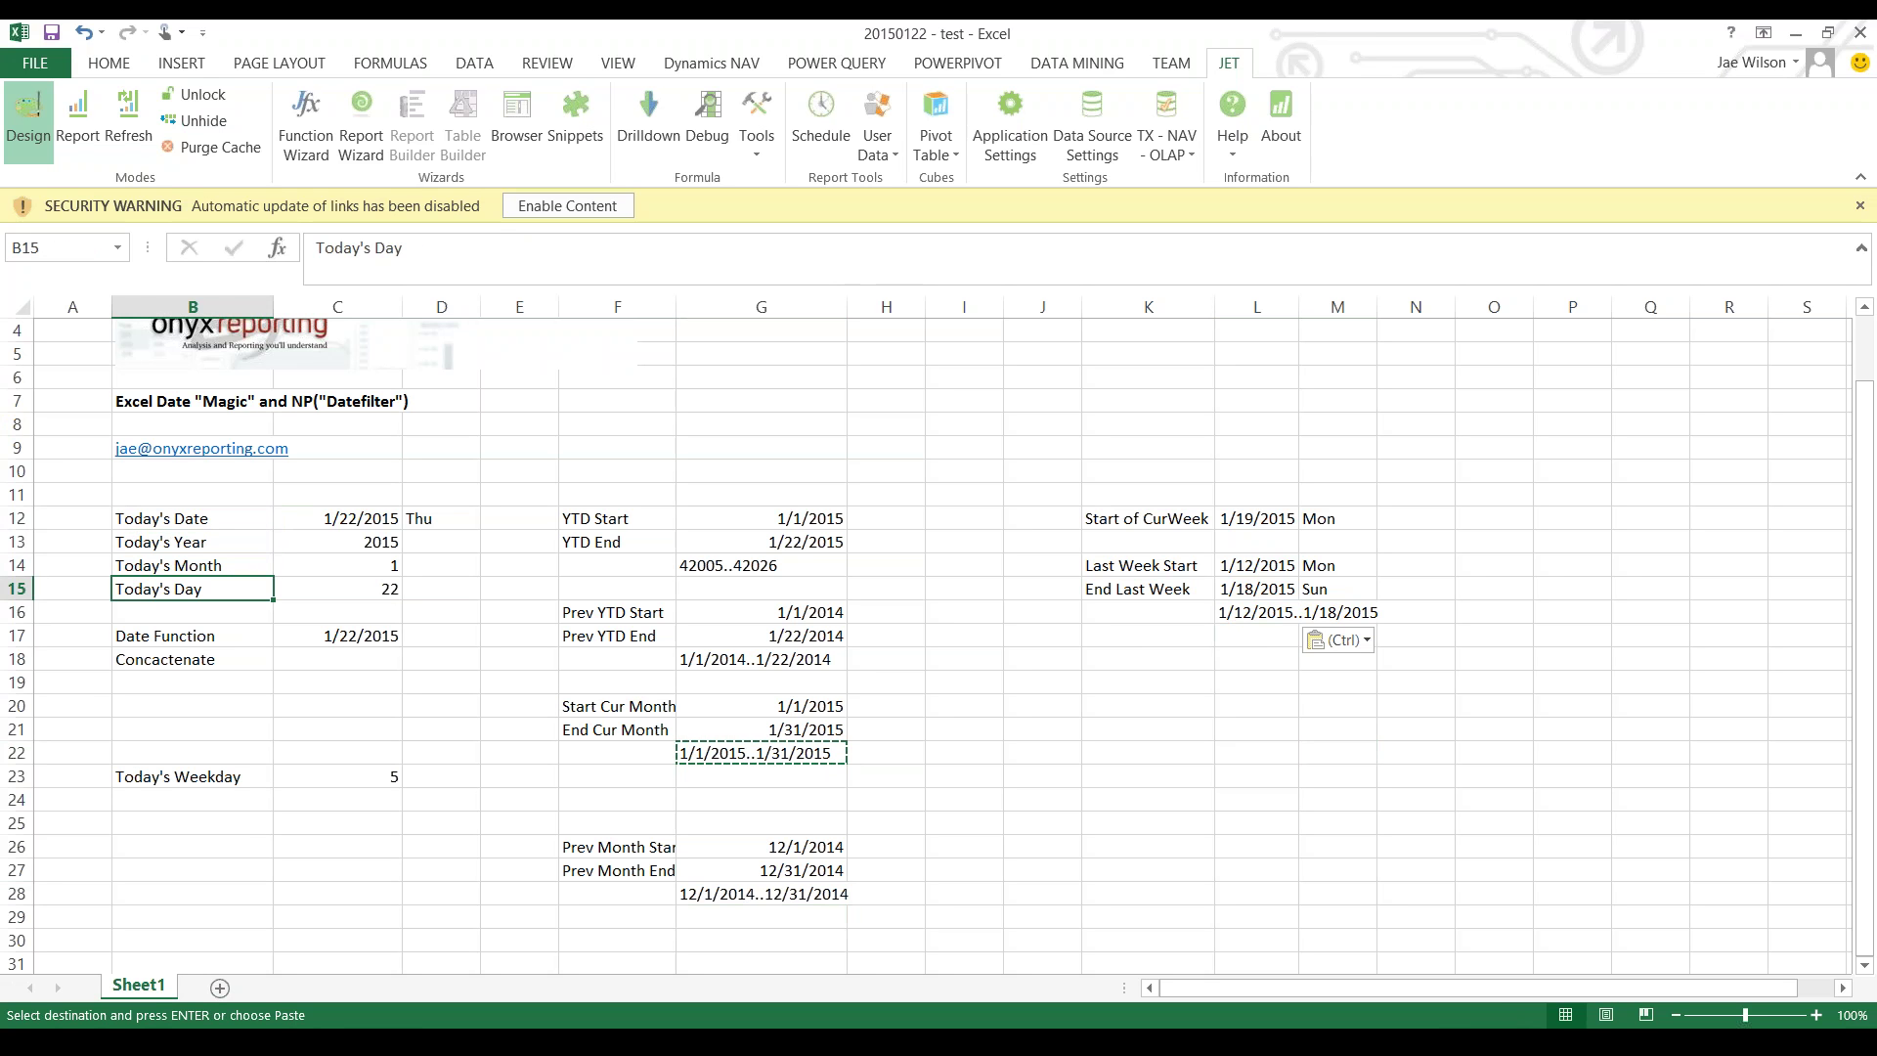
pyautogui.press('Down')
pyautogui.press('Down')
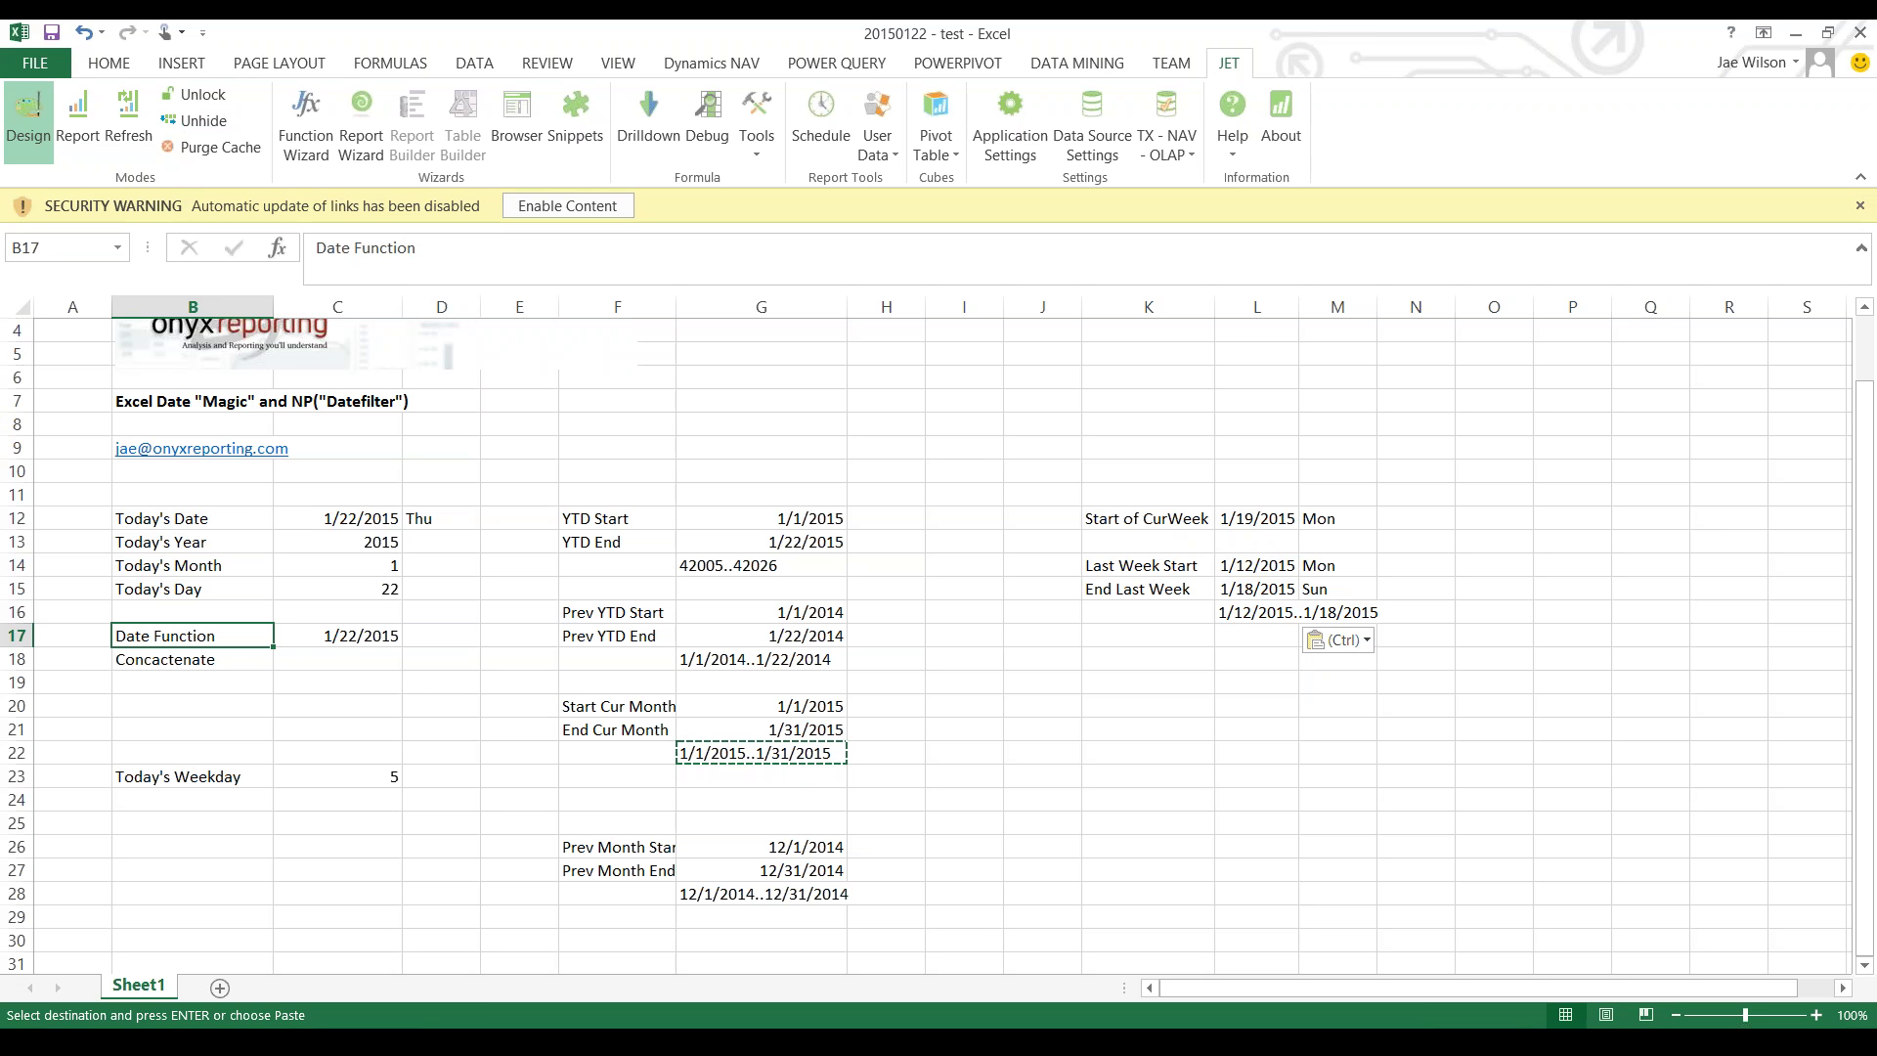
# - Select the previous-month date filter in G28 and widen the Name Box to show the cell's full name
pyautogui.click(760, 894)
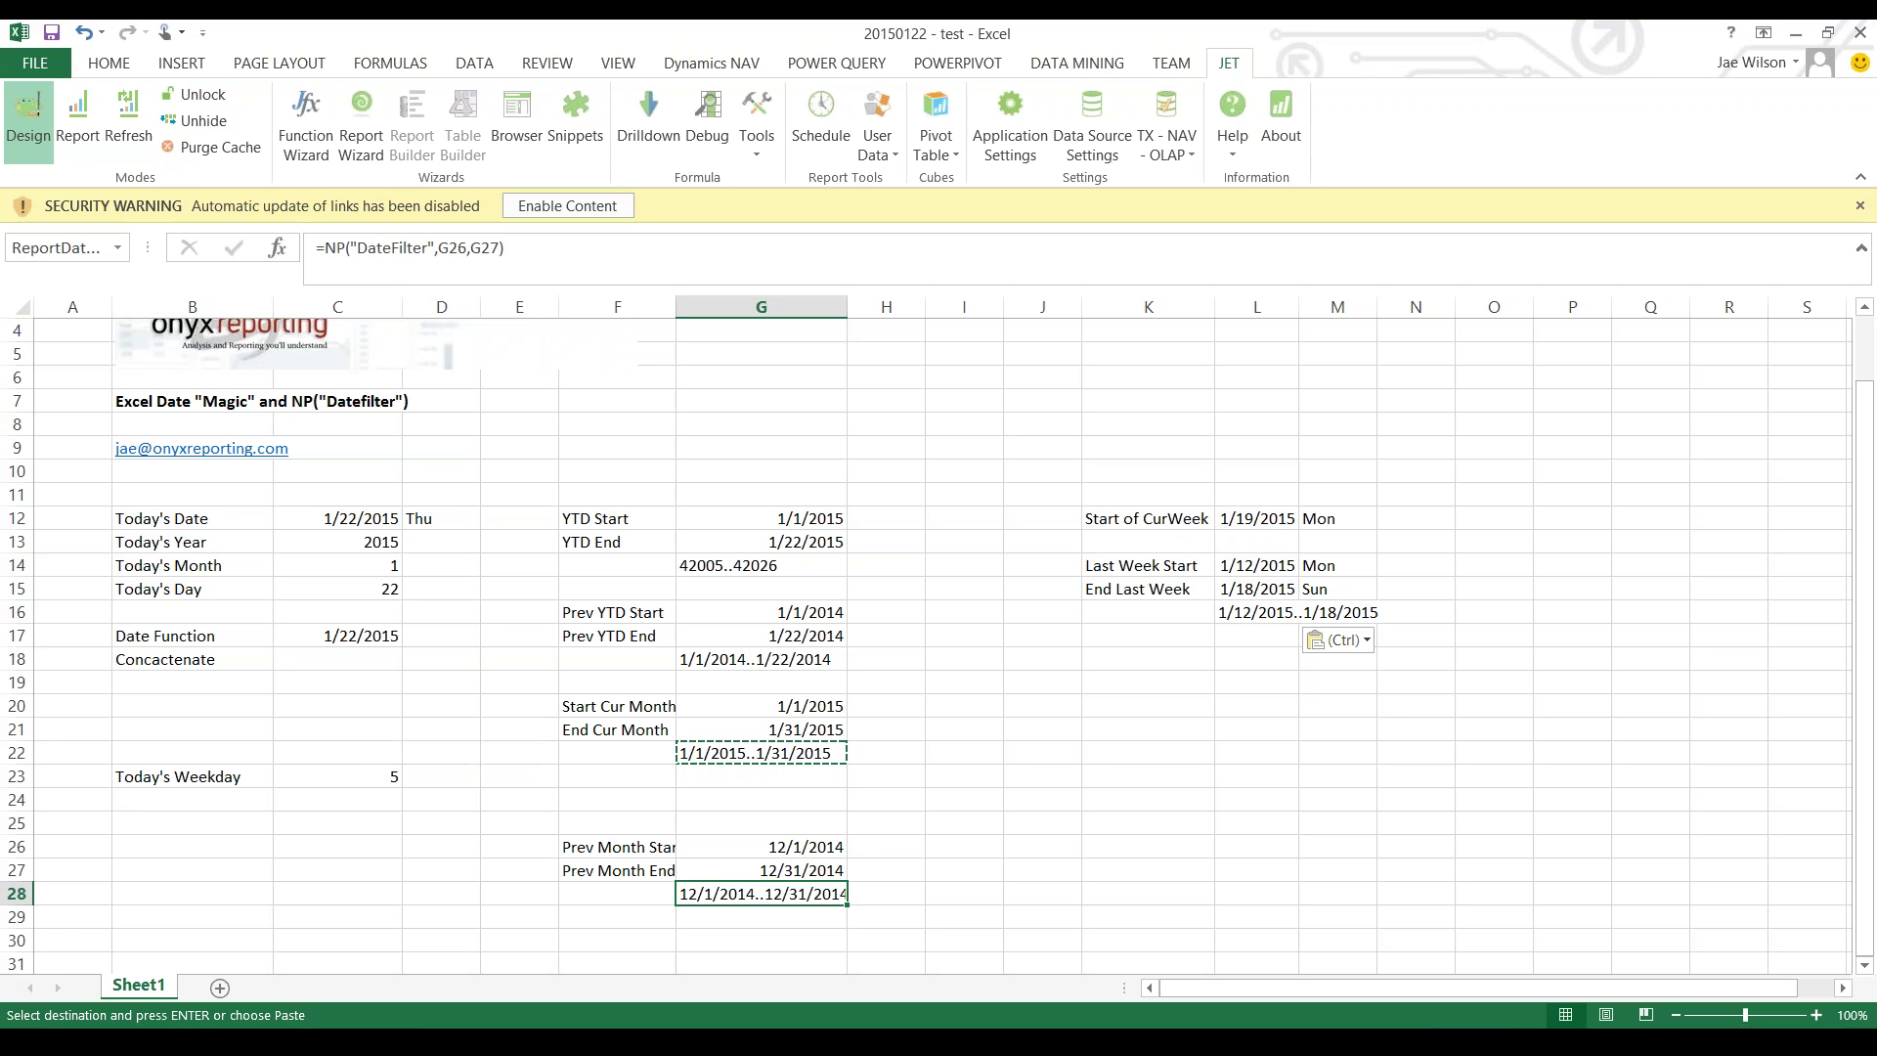
pyautogui.moveTo(148, 248); pyautogui.dragTo(196, 247)
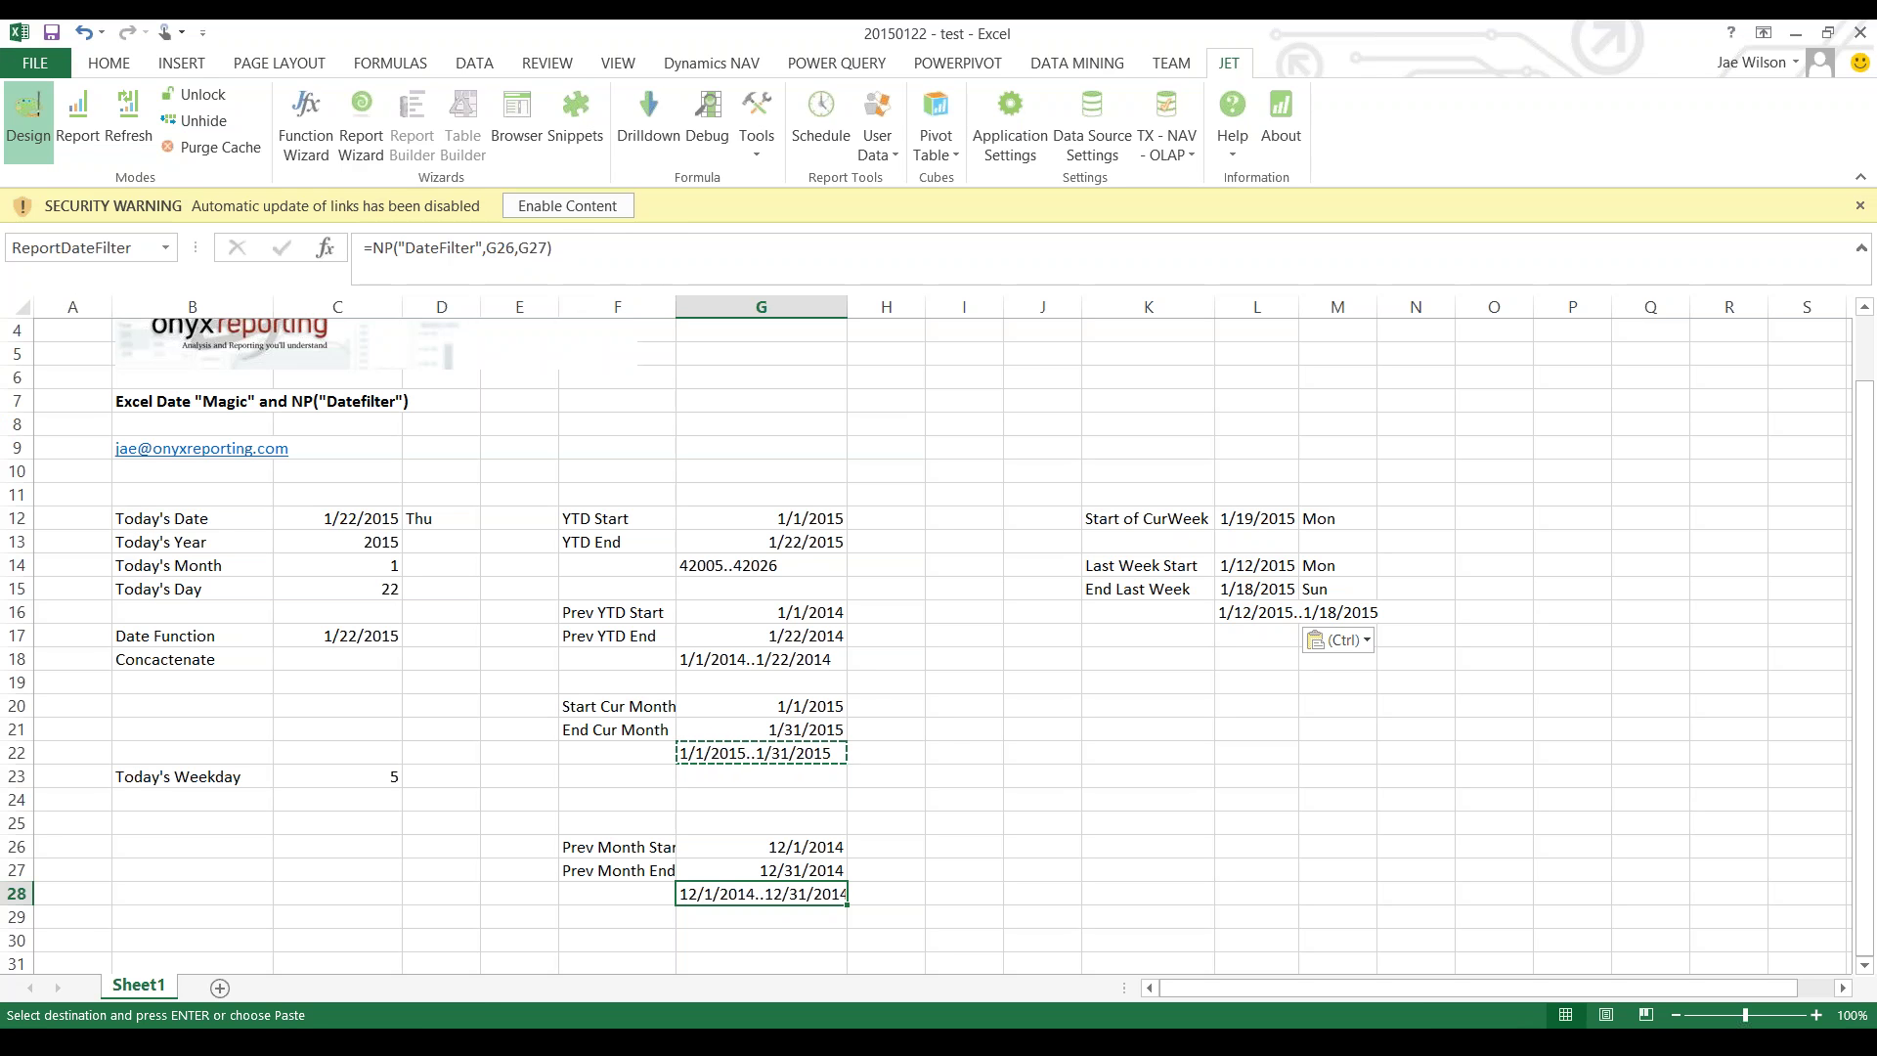
# - Check the named range ReportDateFilter and its cell reference in the Name Manager, and close it
pyautogui.click(390, 63)
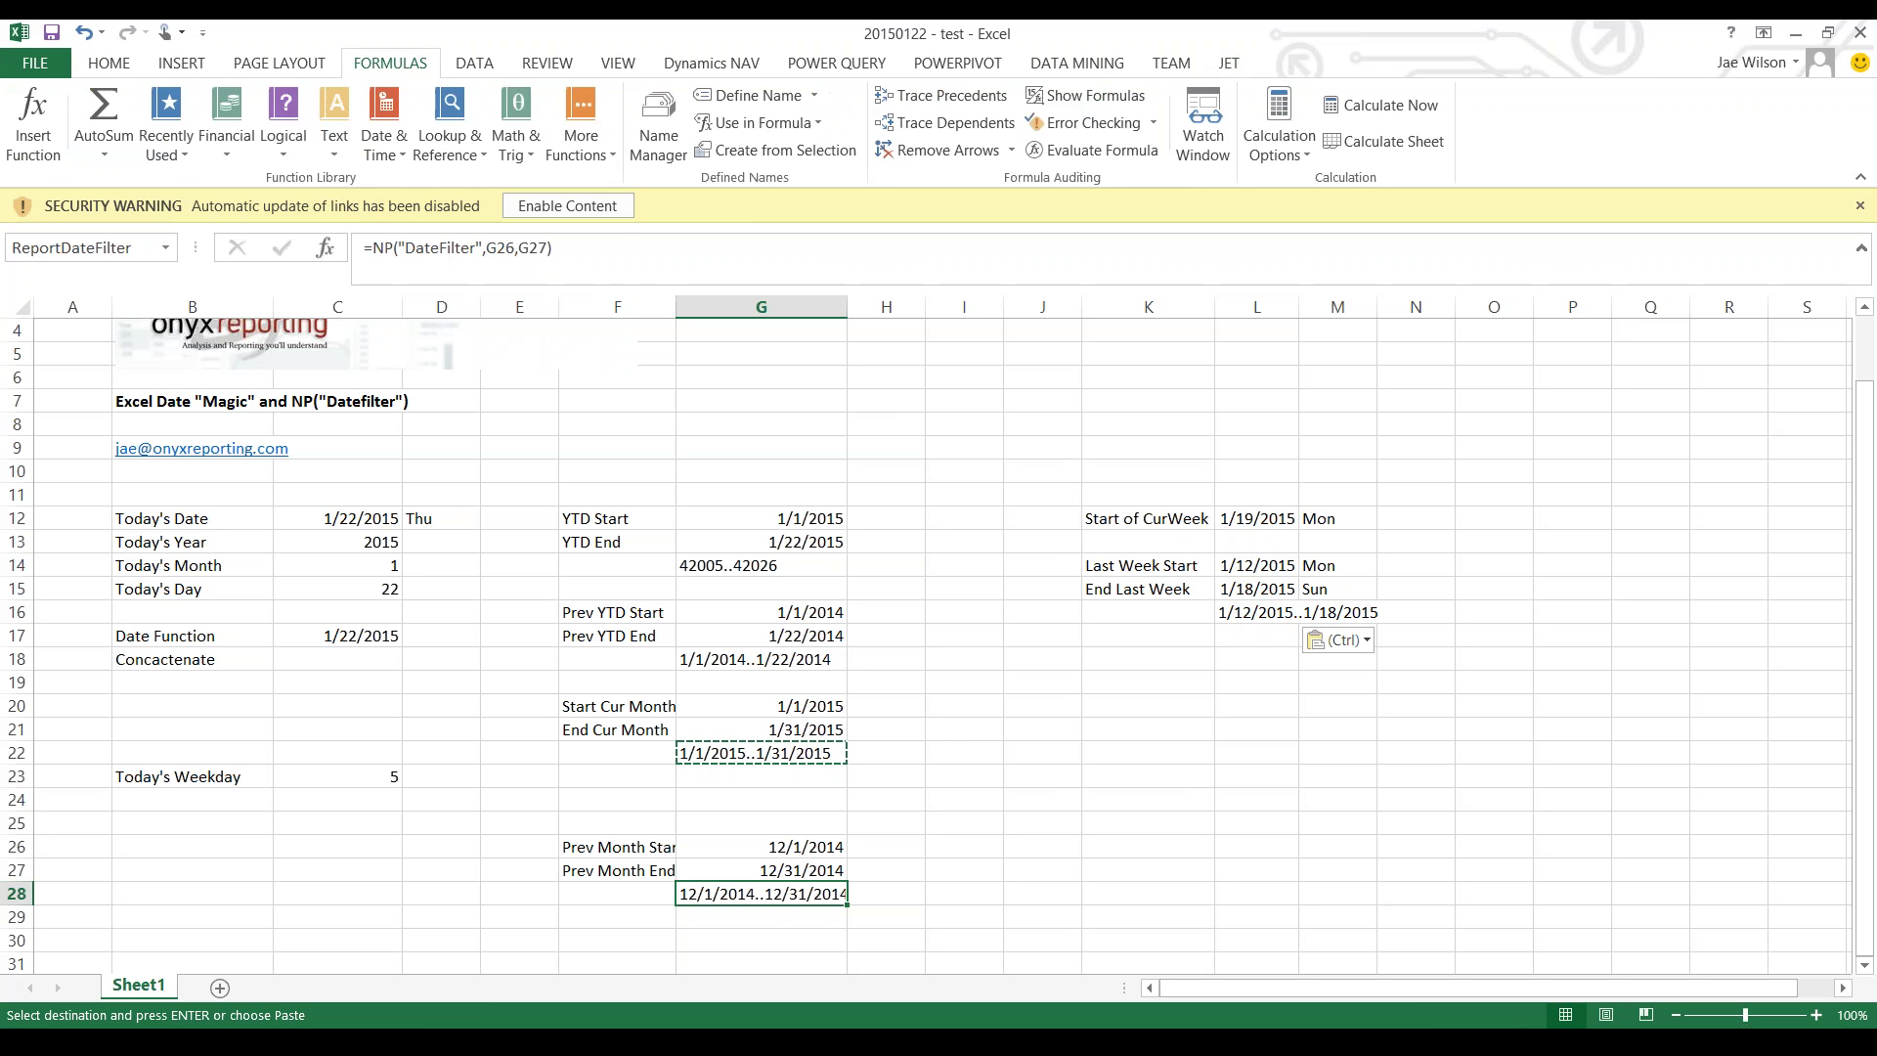
pyautogui.click(658, 127)
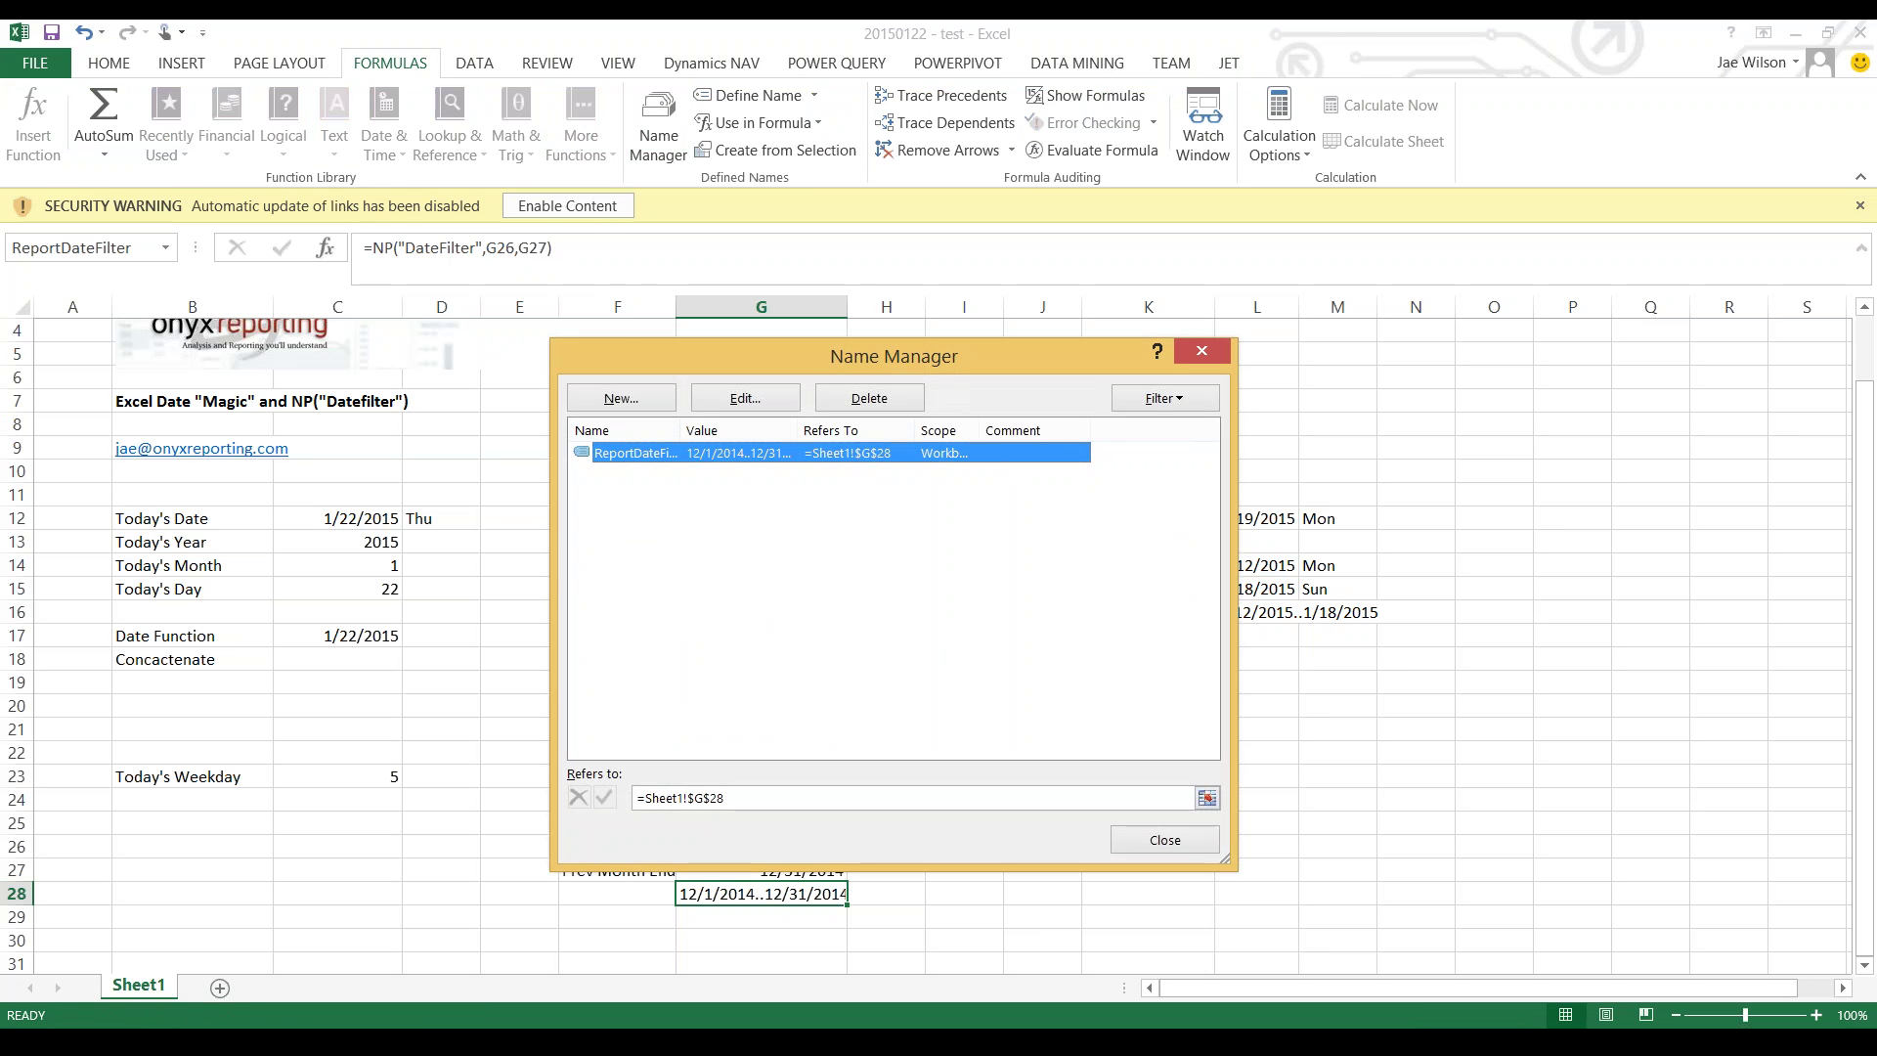
pyautogui.click(1201, 350)
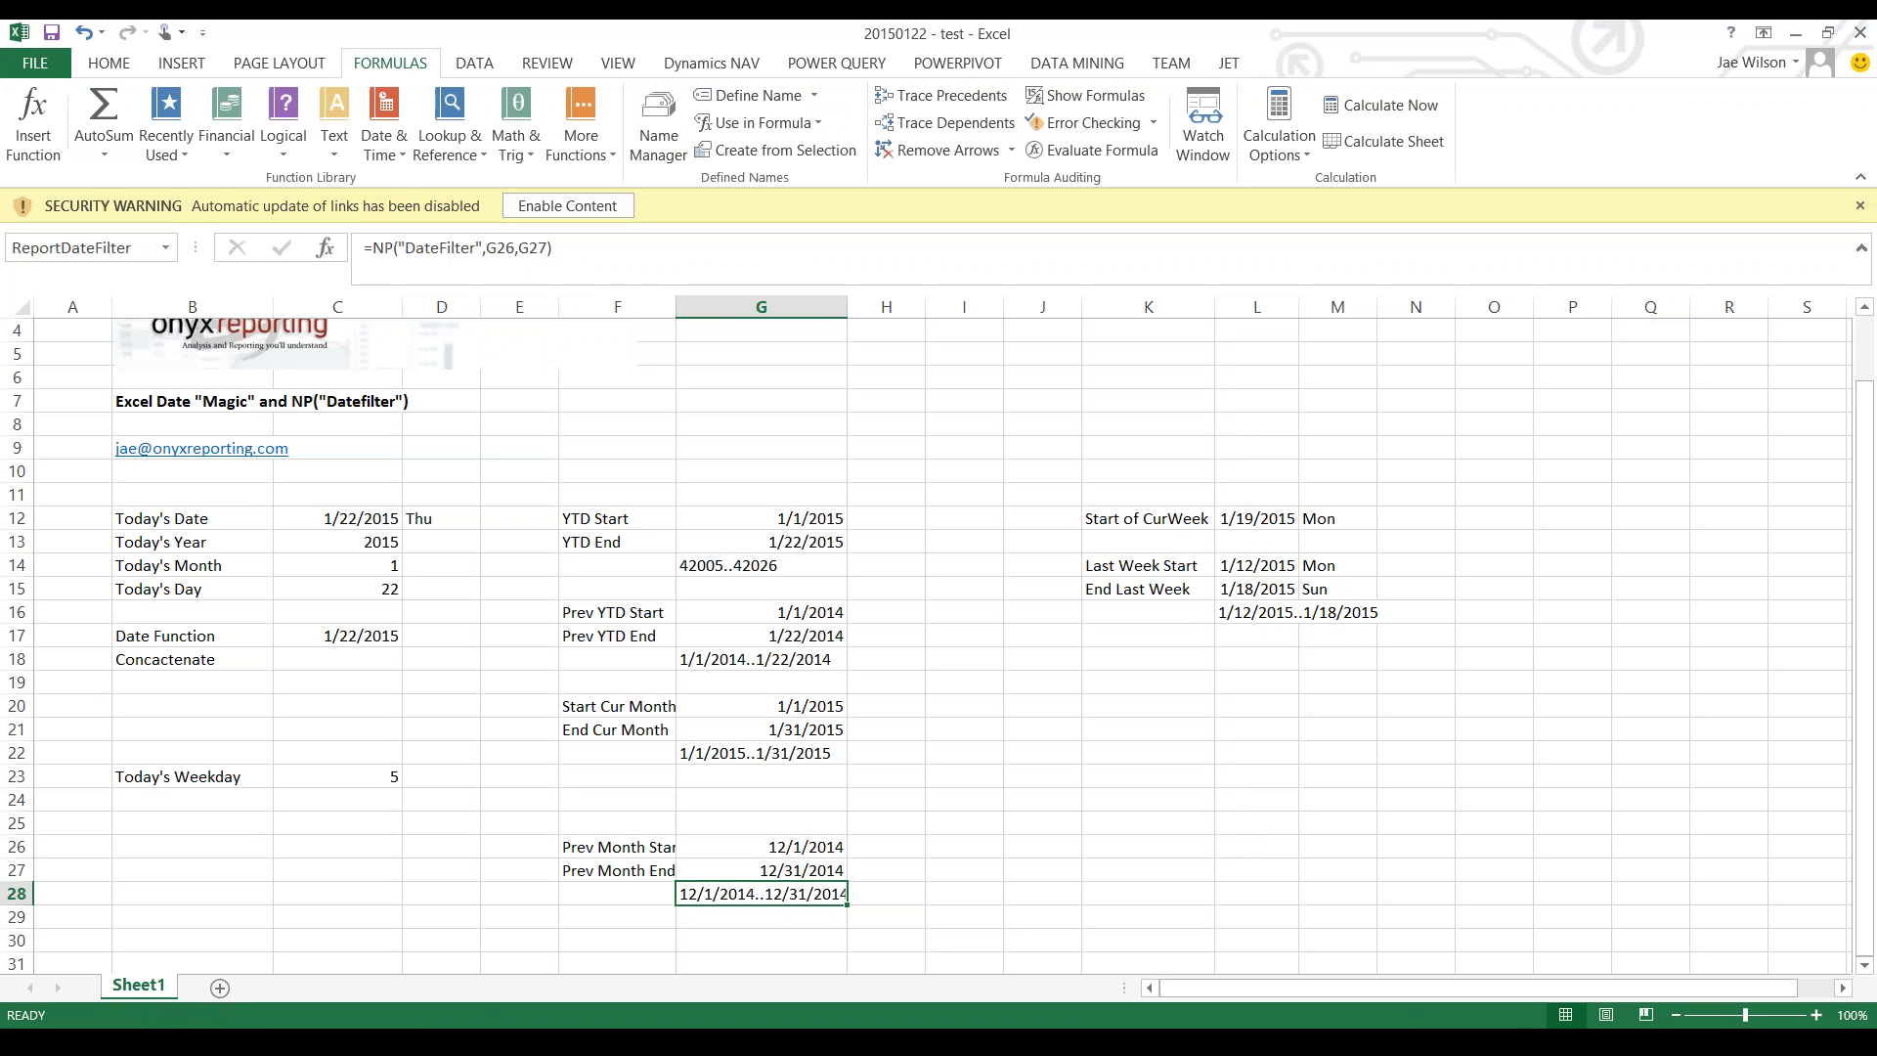
# - Enable the workbook's blocked content and start a new scheduled task in the Jet Scheduler
pyautogui.click(1229, 63)
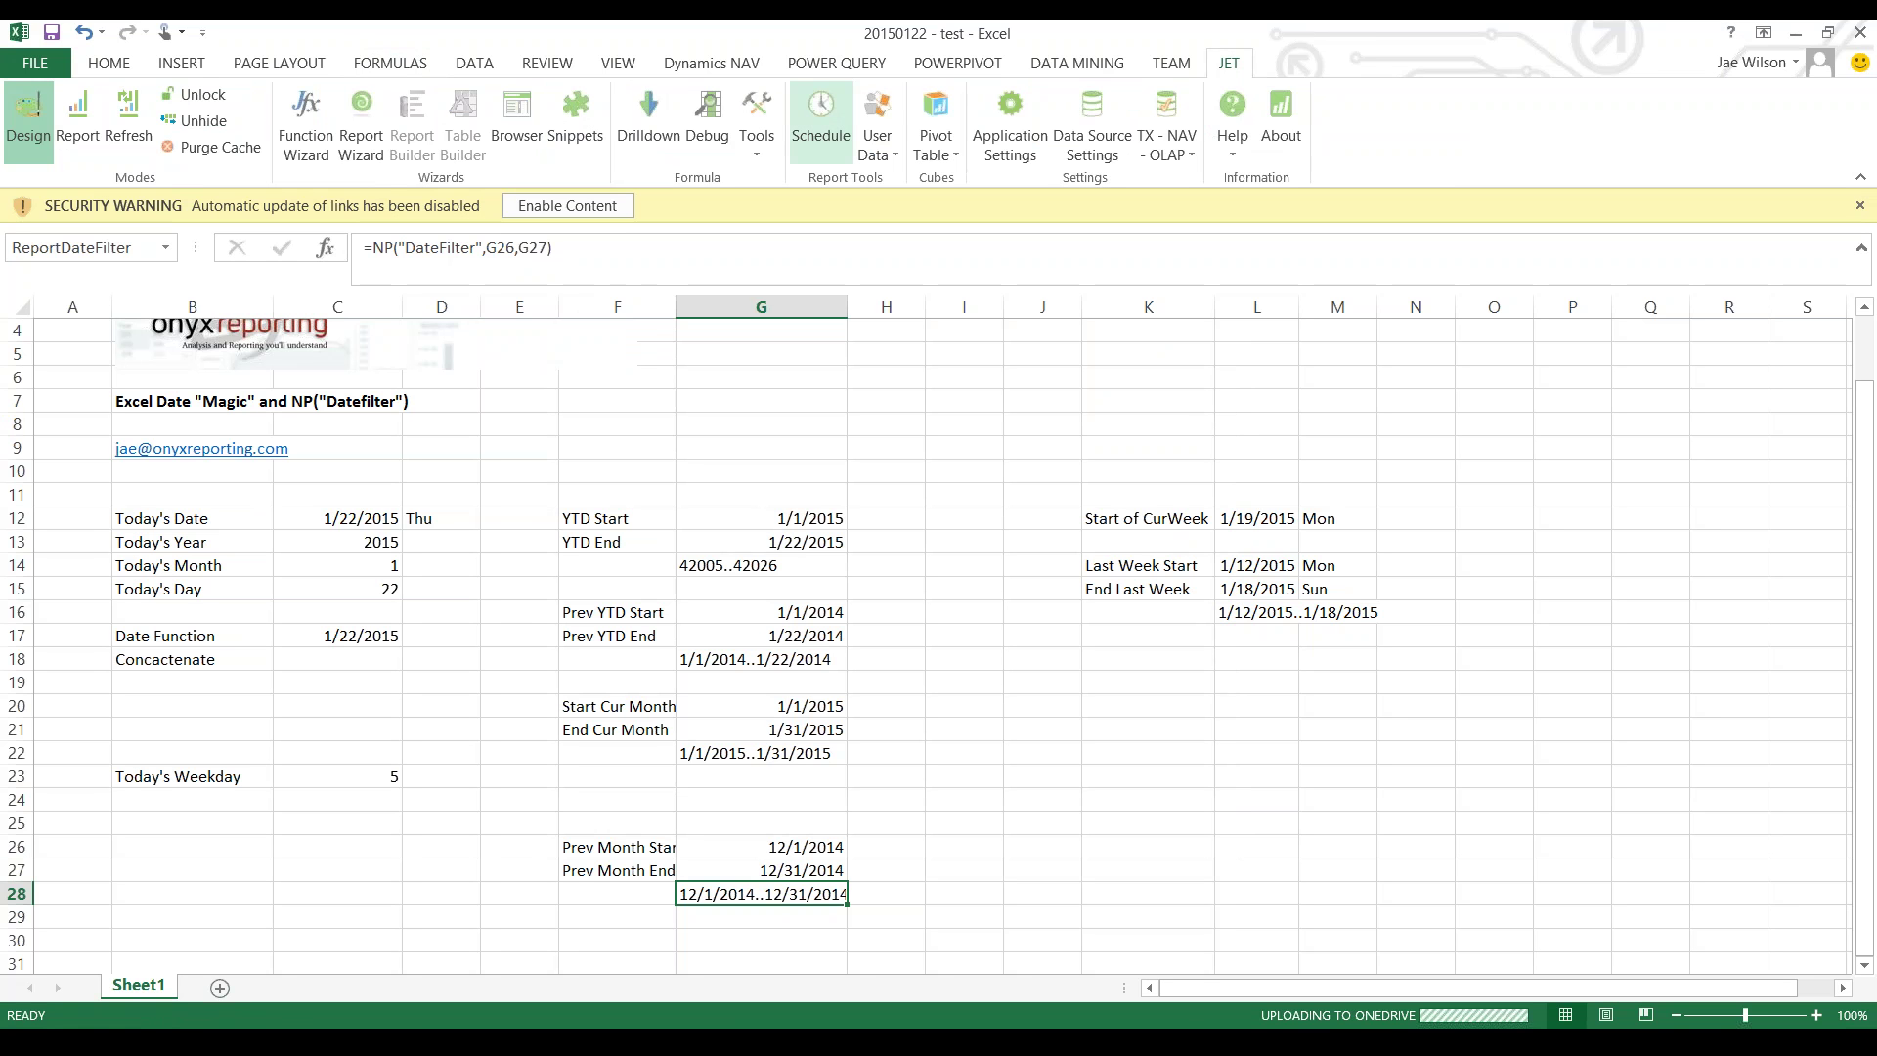
pyautogui.click(820, 127)
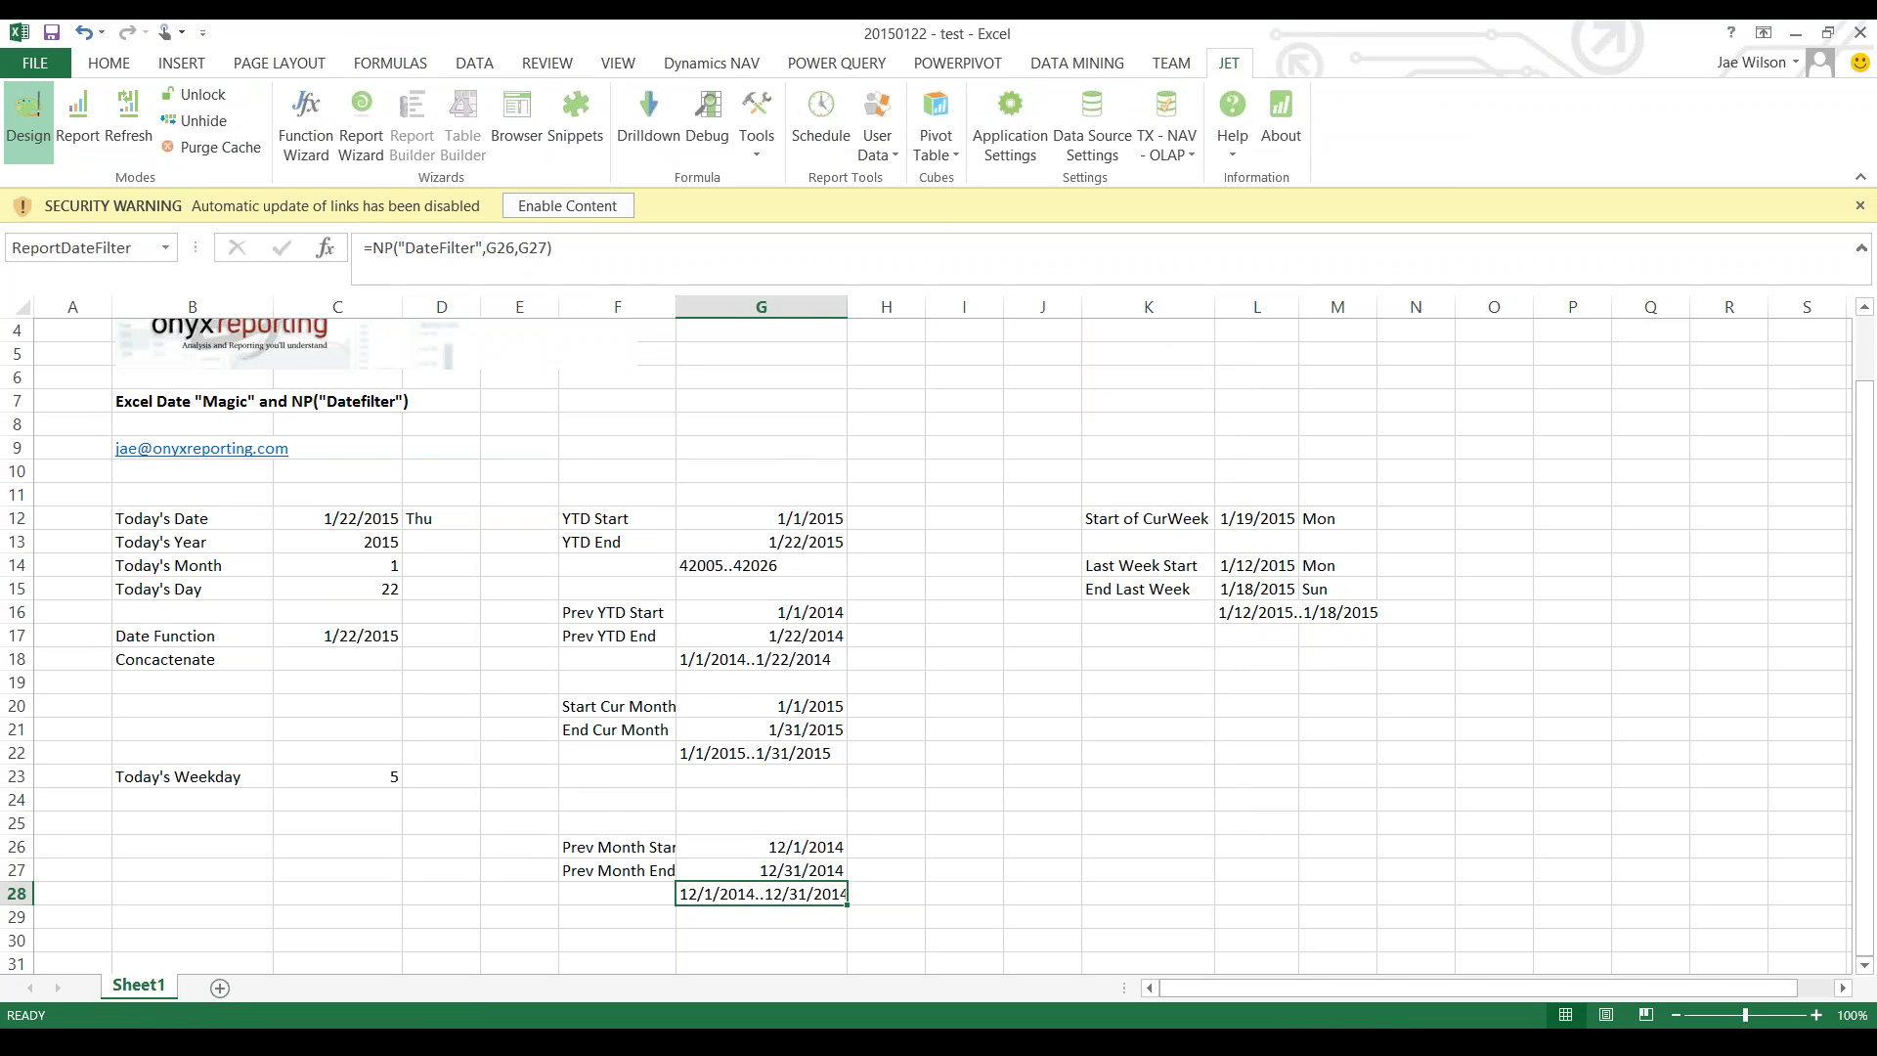
pyautogui.click(567, 206)
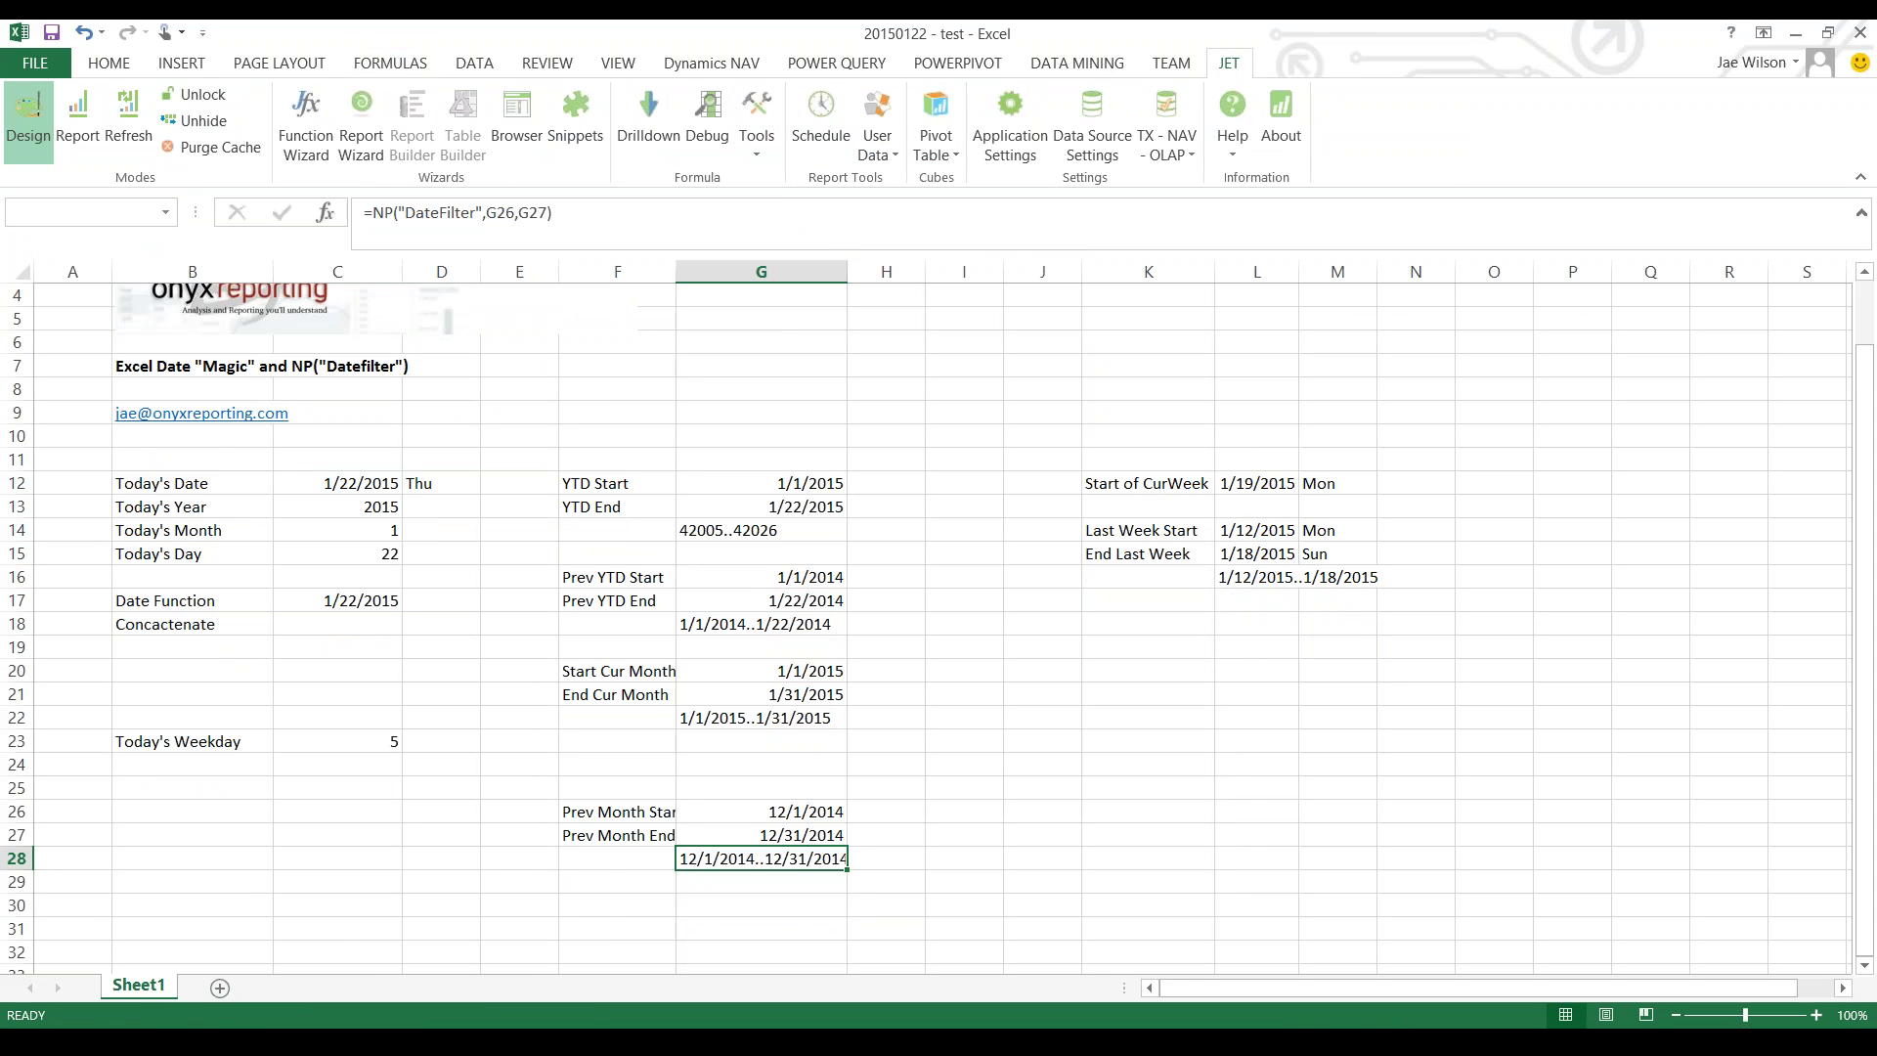
pyautogui.click(761, 506)
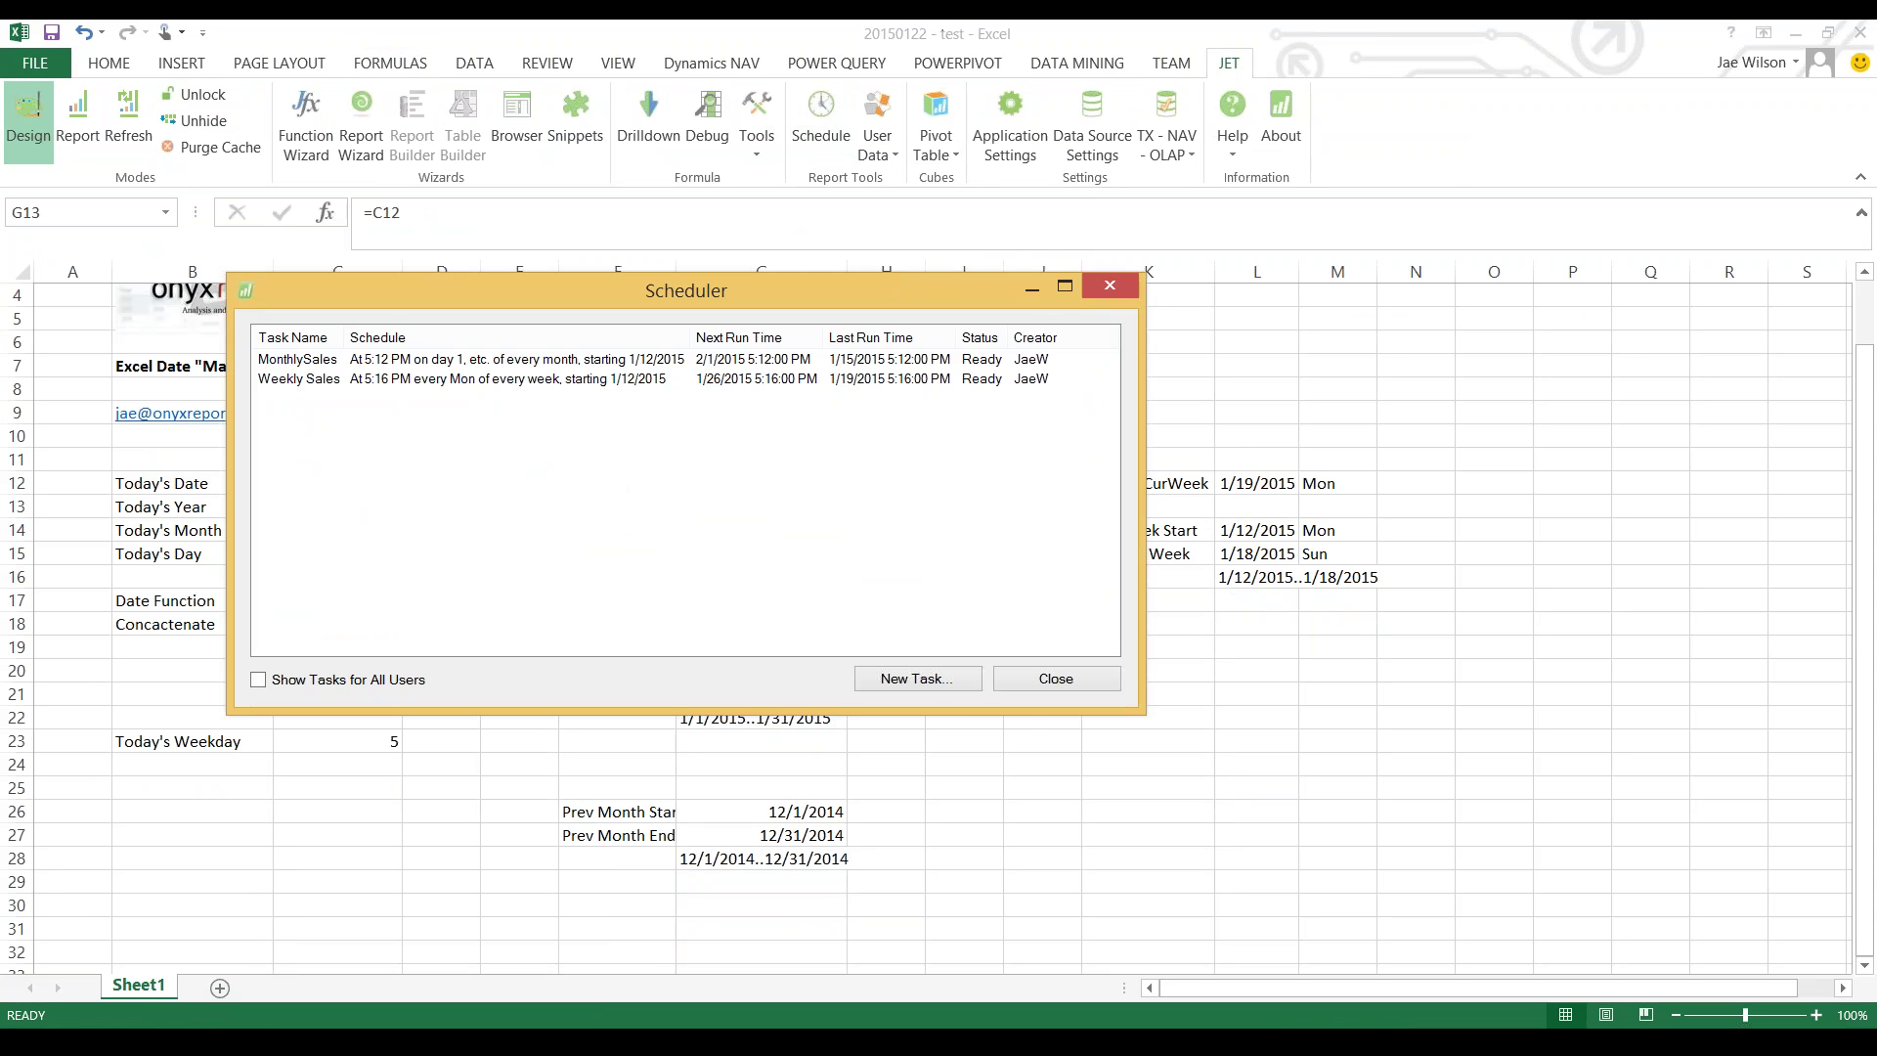
pyautogui.click(953, 679)
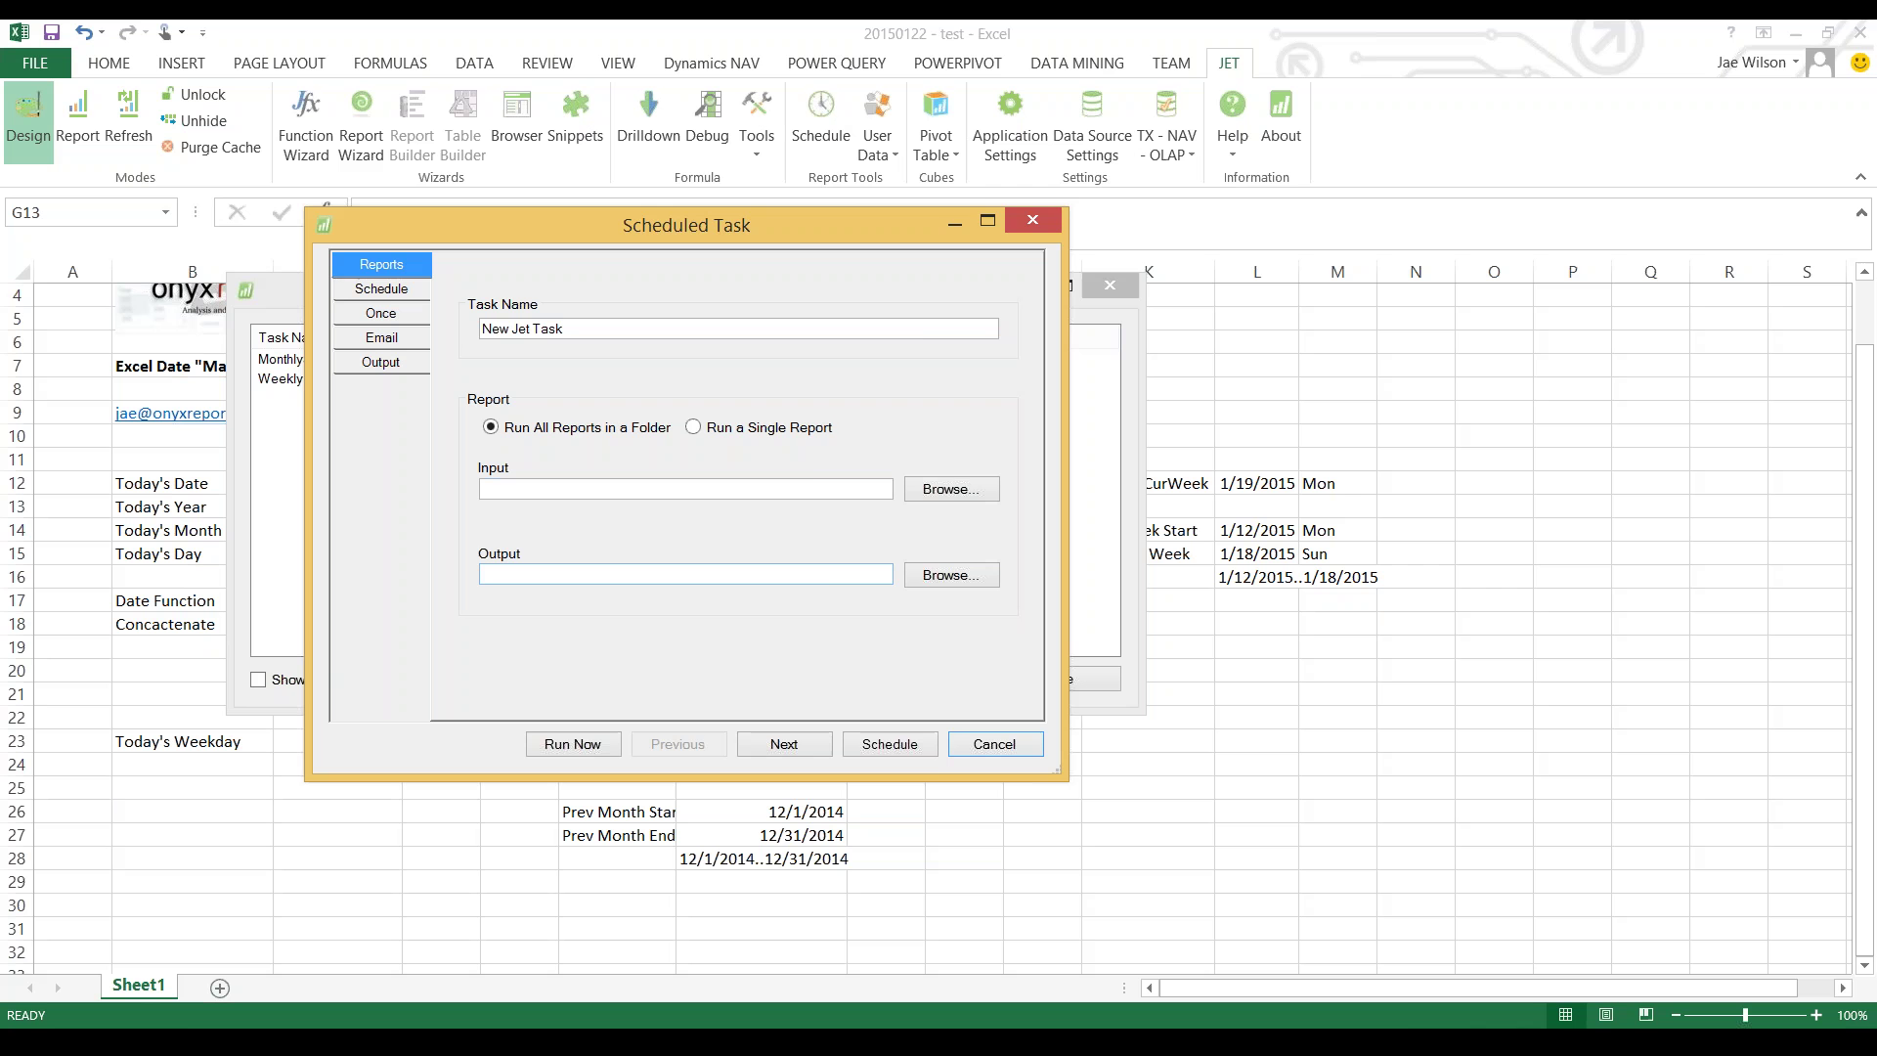
# - Set the task to run the single report 20150122 - test.xlsx as input, with c:\ as output
pyautogui.click(951, 489)
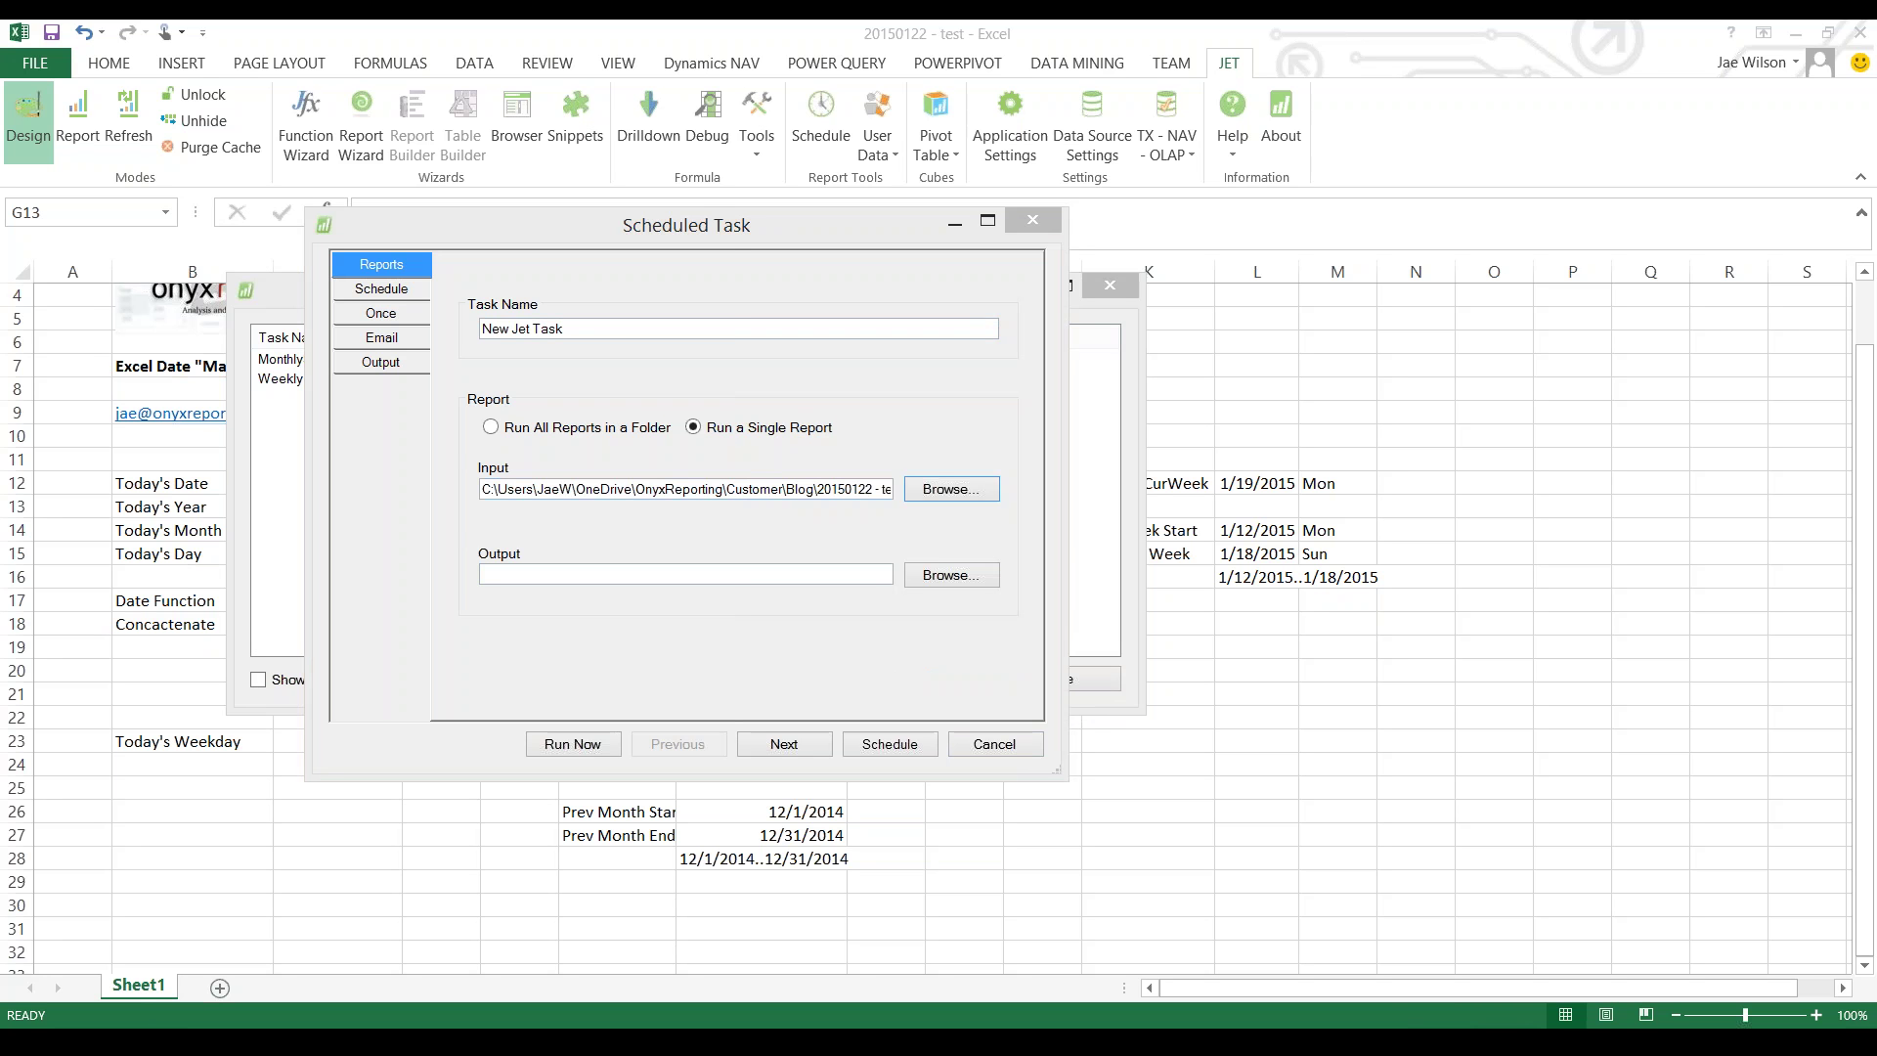
pyautogui.moveTo(817, 489); pyautogui.dragTo(893, 489)
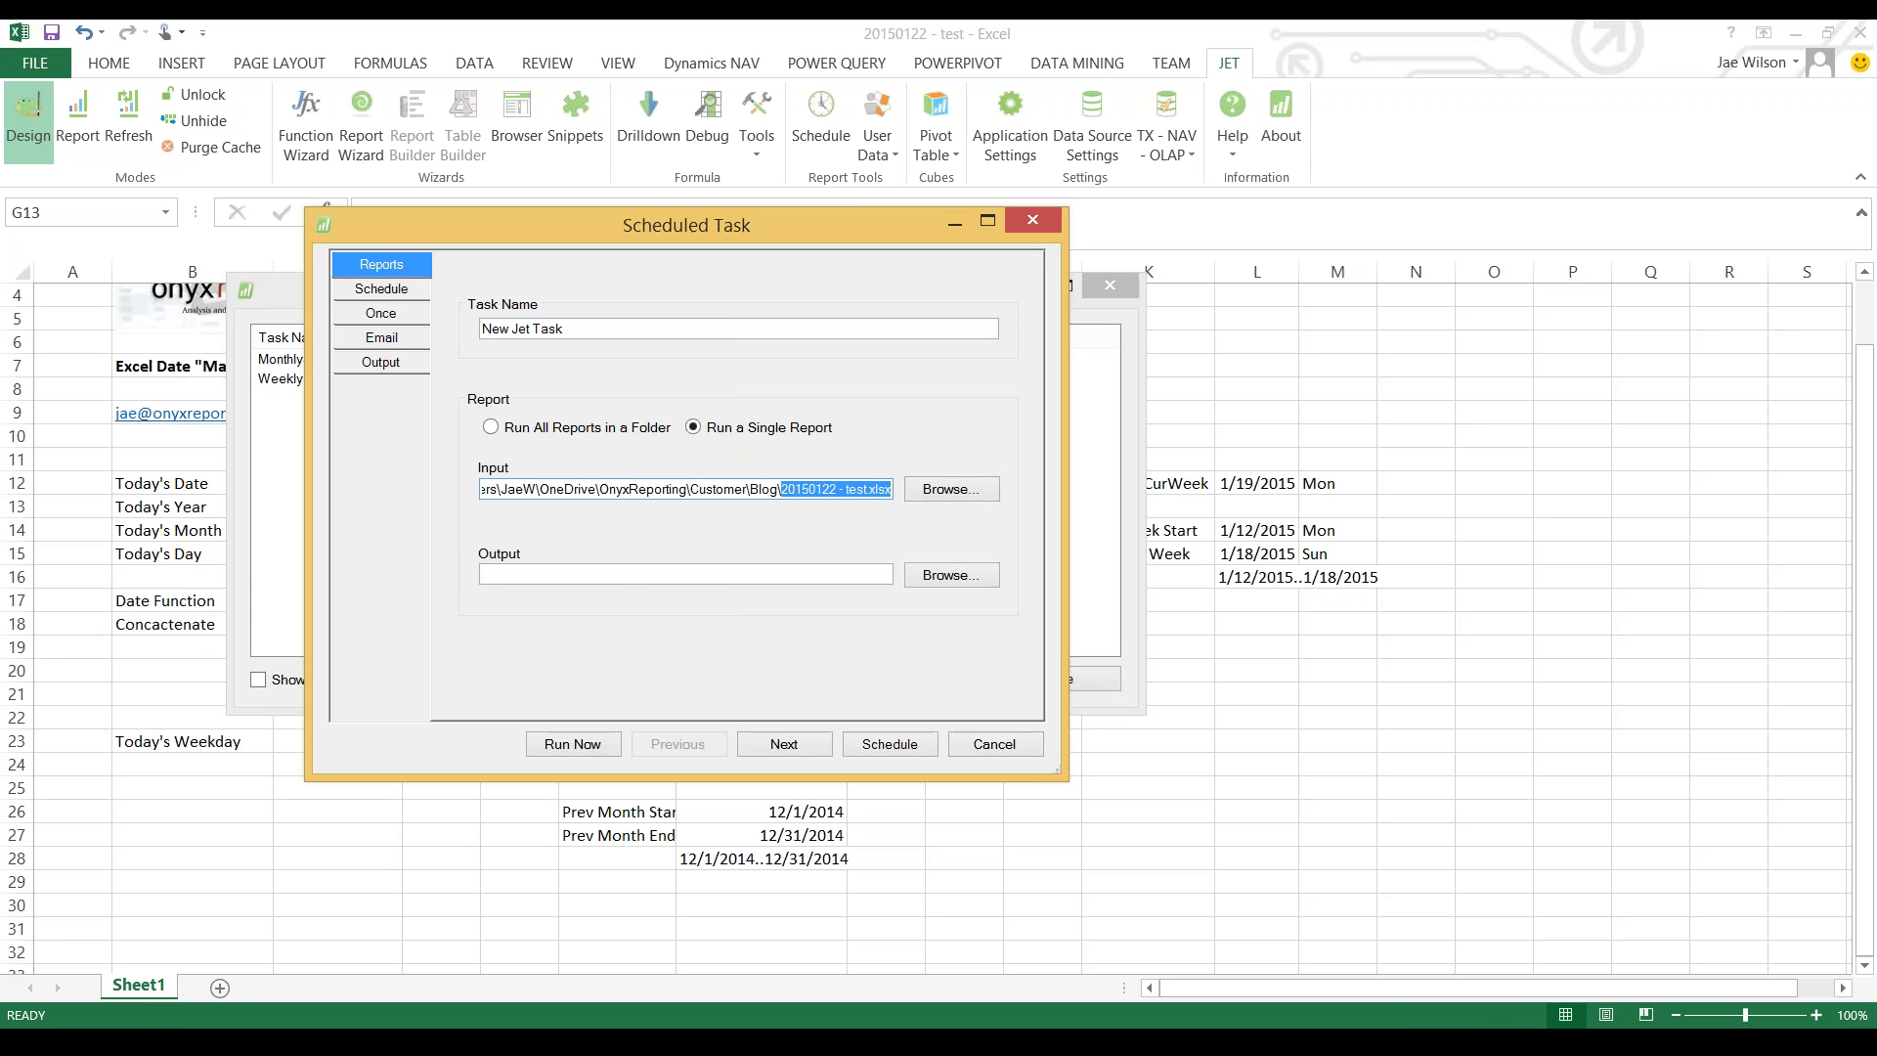
pyautogui.click(483, 574)
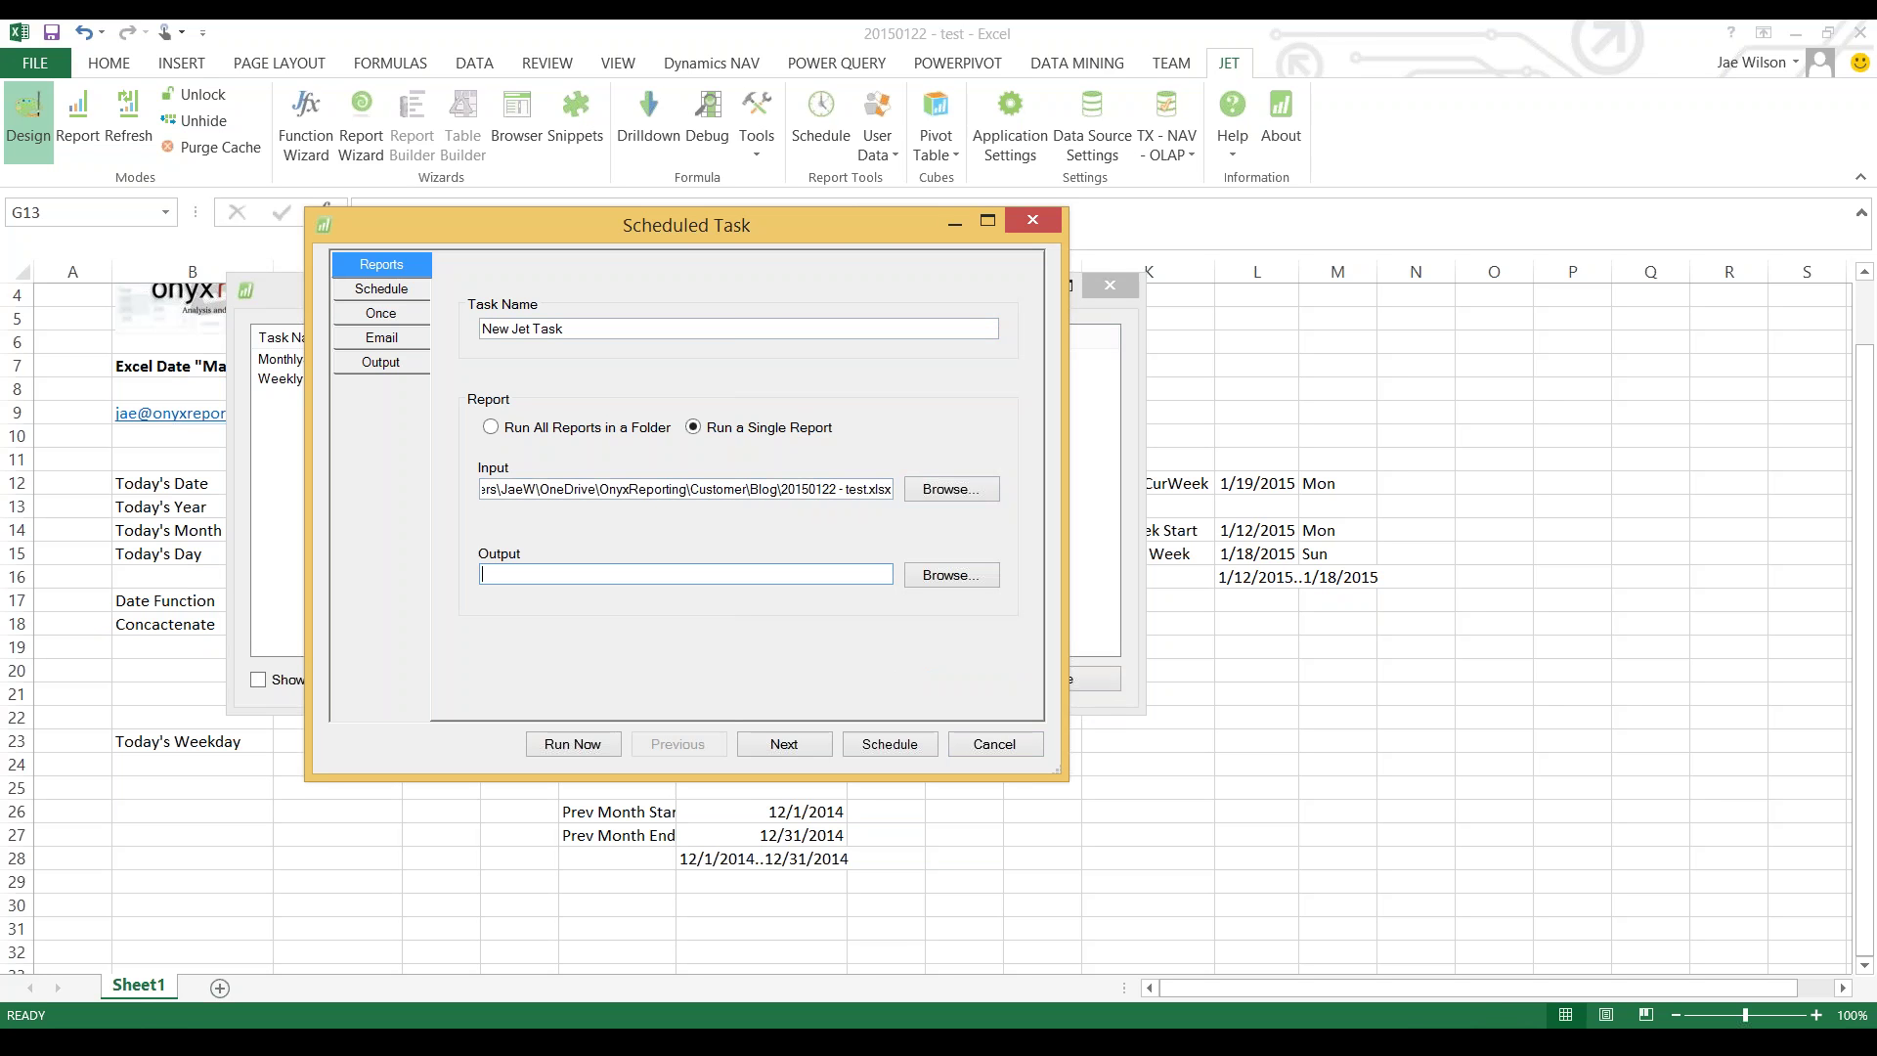
pyautogui.write('c:\\')
pyautogui.press('Tab')
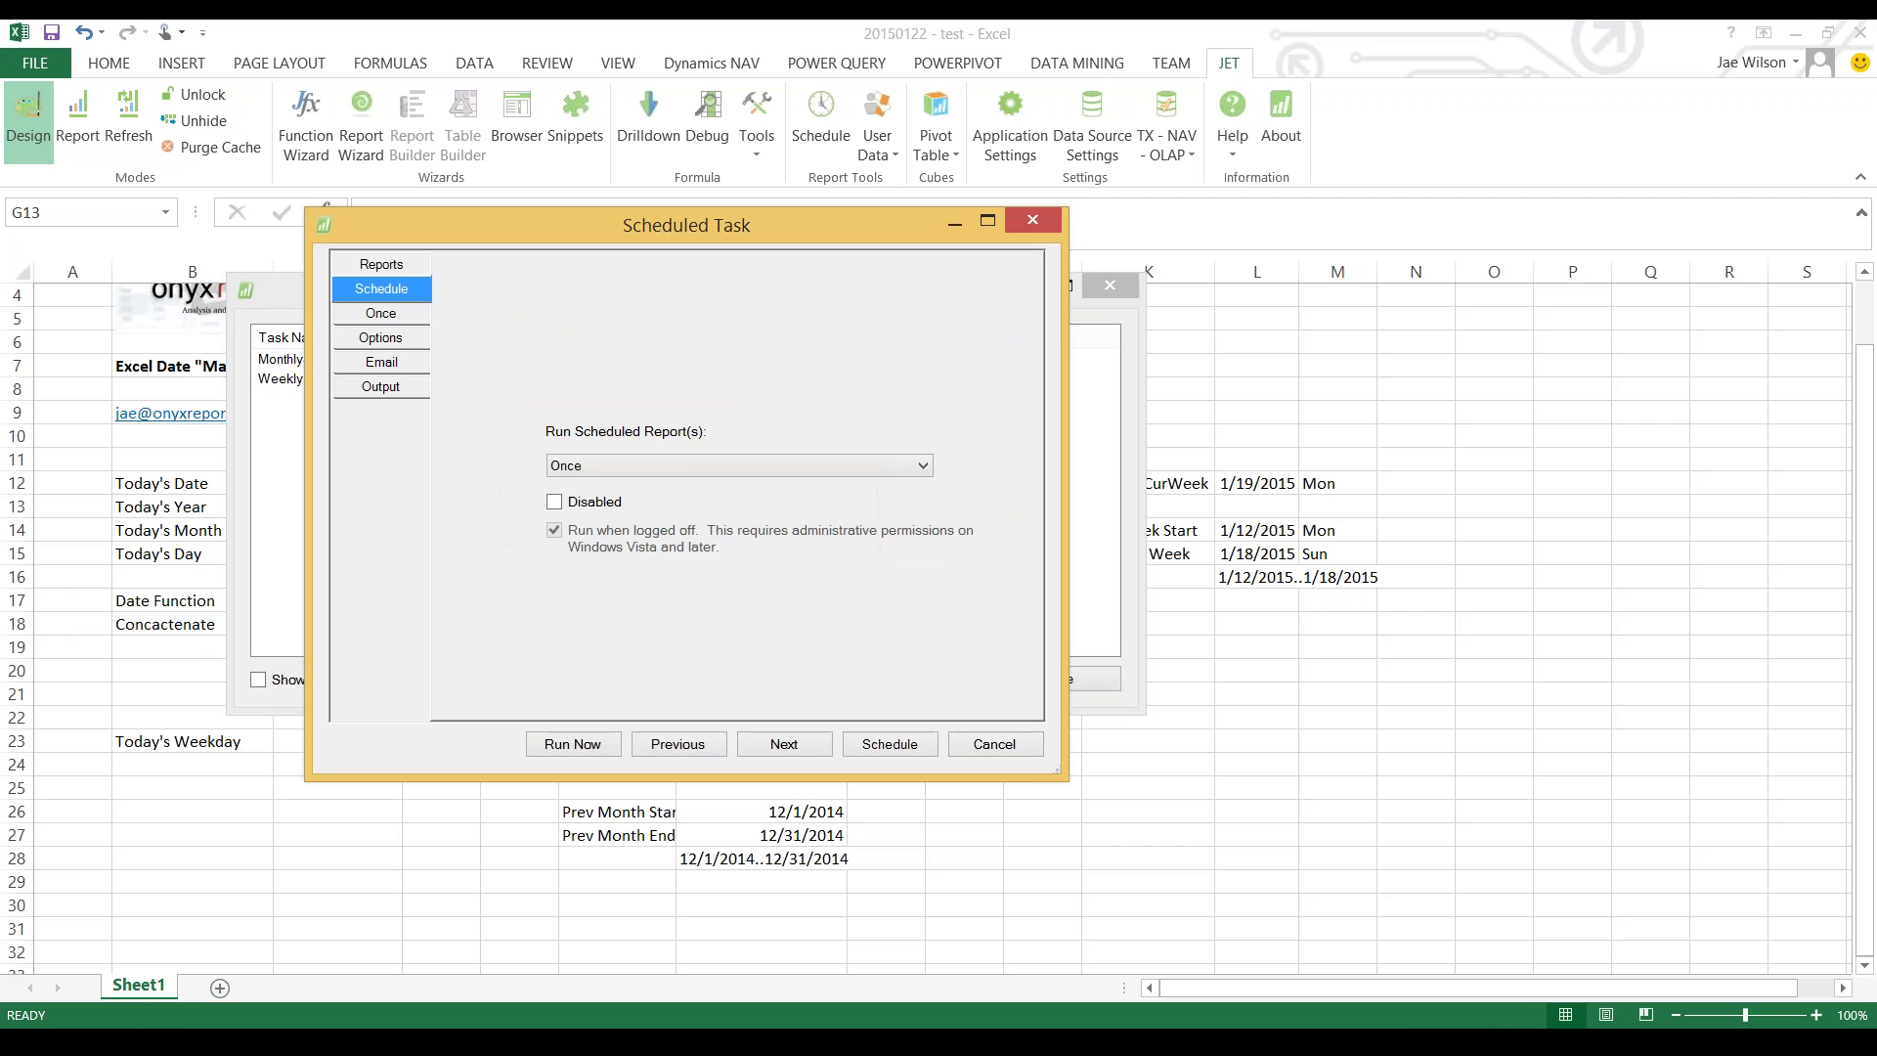
# - Open the ReportDateFilter filter value for editing in the scheduled task's options
pyautogui.click(381, 338)
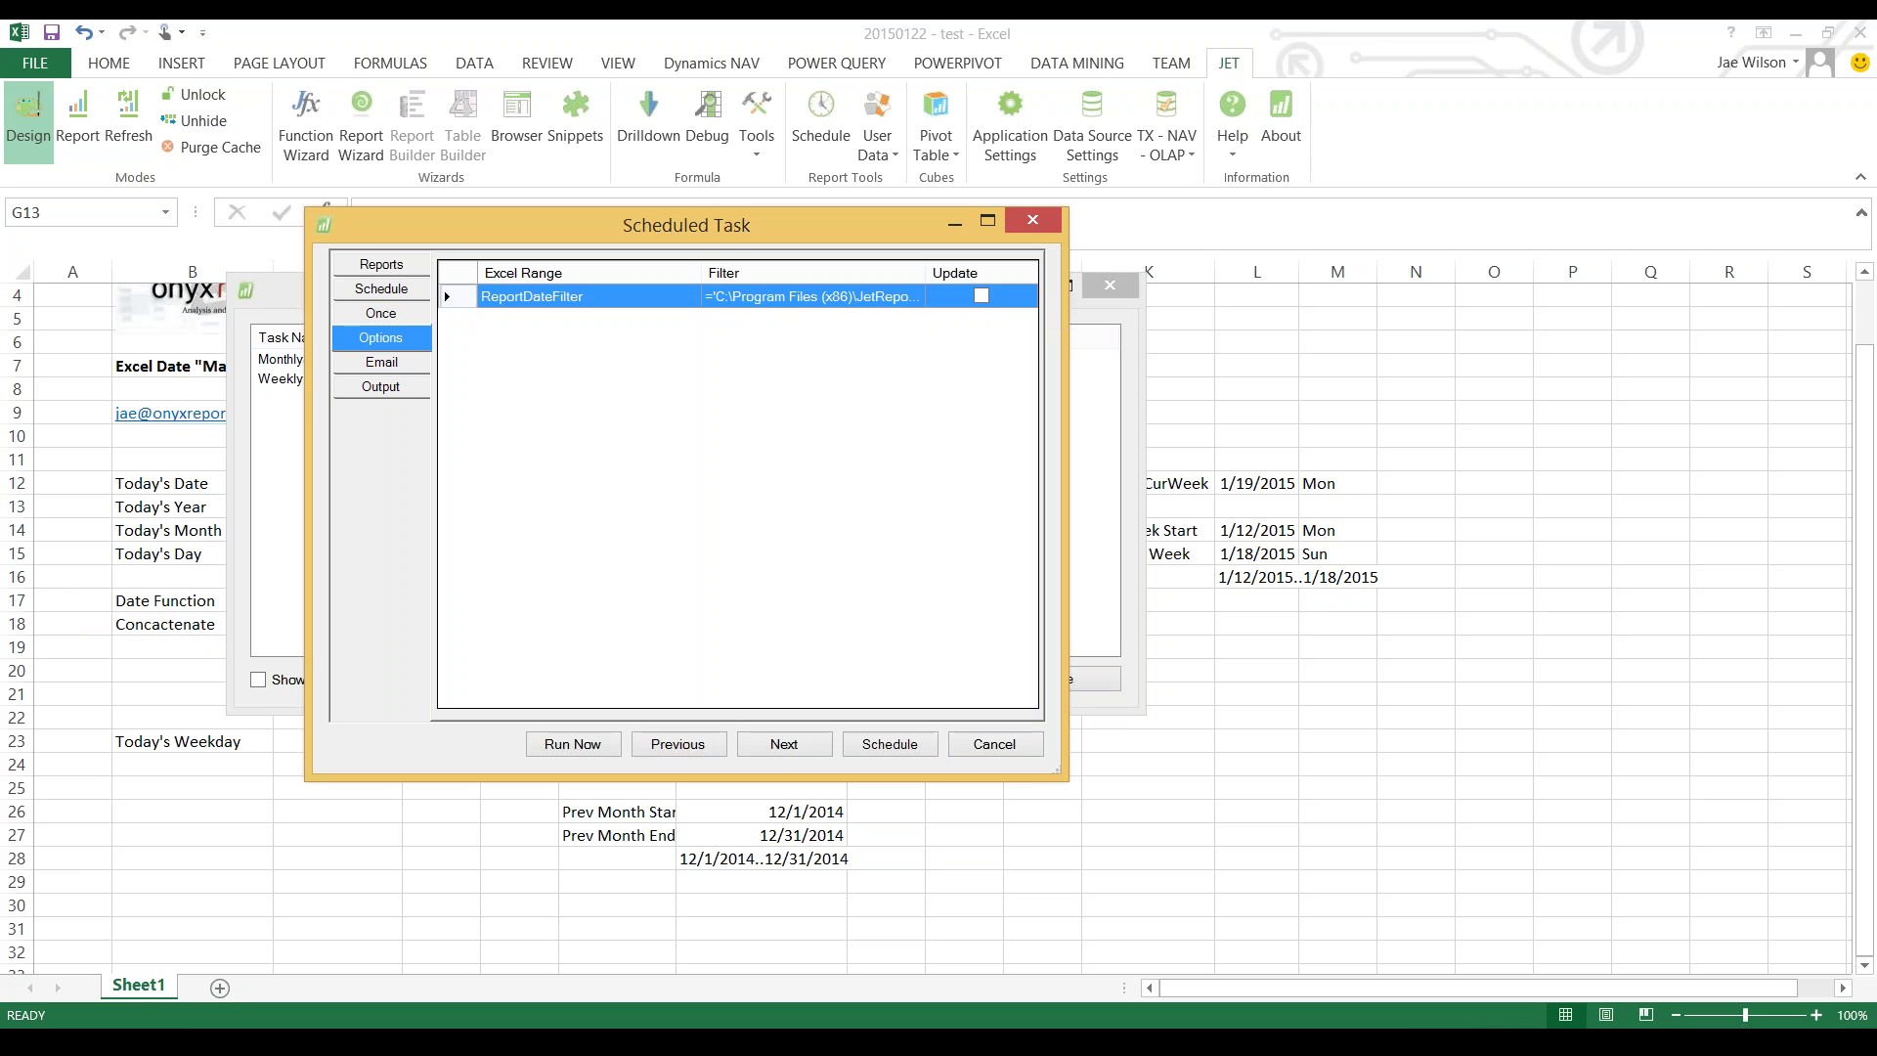
pyautogui.click(813, 296)
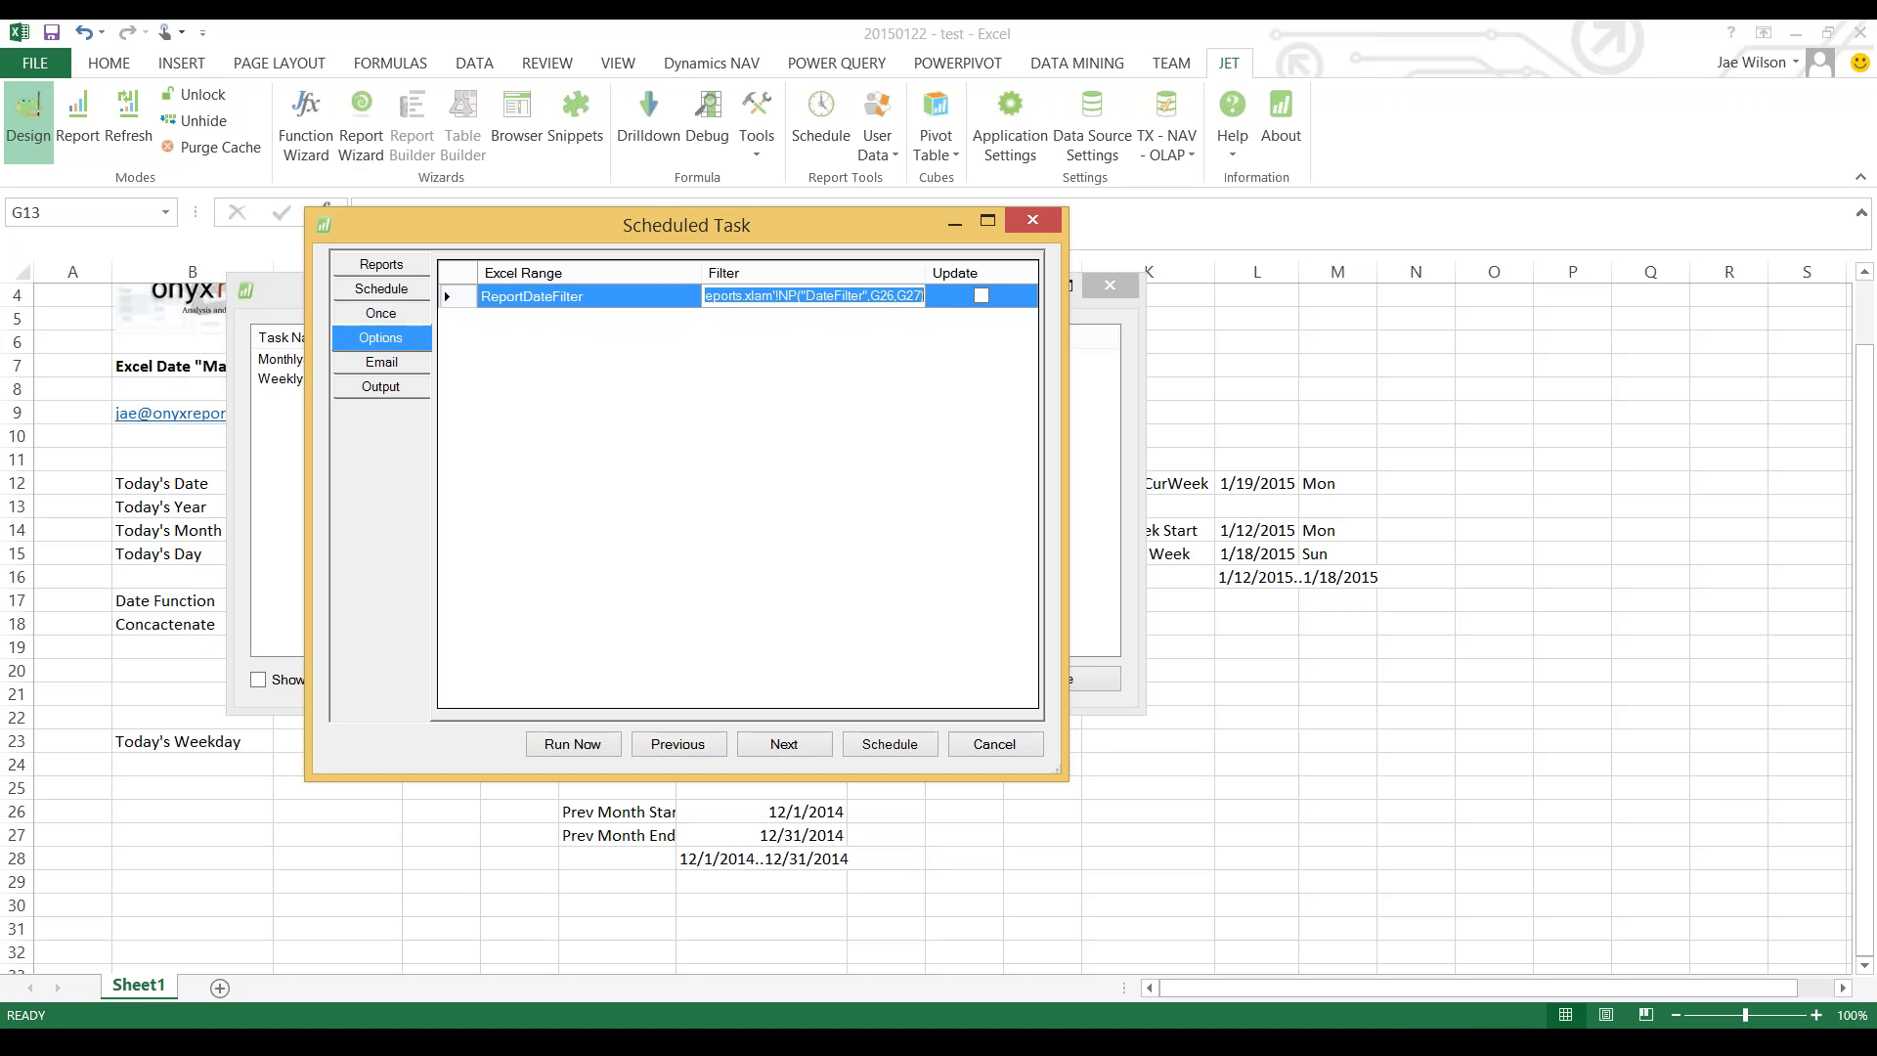
pyautogui.write('3/1/')
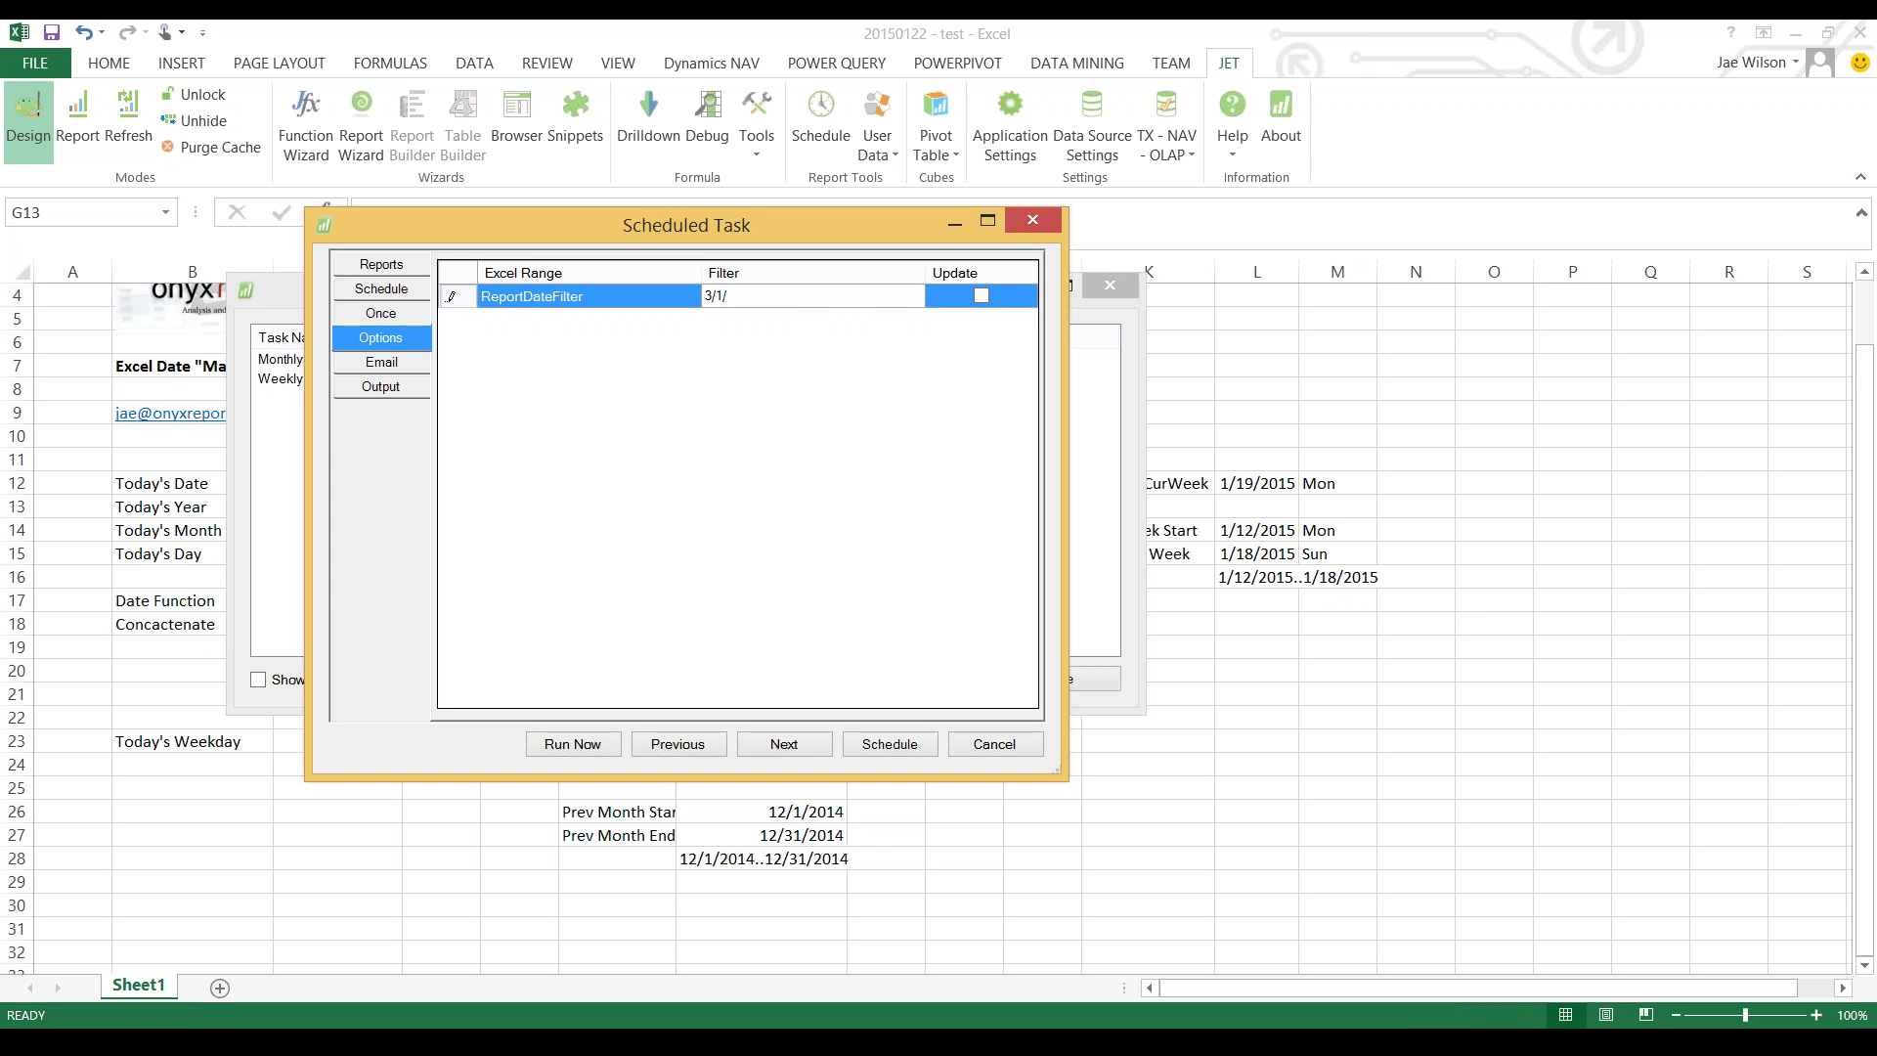
pyautogui.press('BackSpace')
pyautogui.press('BackSpace')
pyautogui.press('BackSpace')
pyautogui.press('BackSpace')
pyautogui.write('="3/1/2014')
pyautogui.press('BackSpace')
pyautogui.press('BackSpace')
pyautogui.press('BackSpace')
pyautogui.press('BackSpace')
pyautogui.press('BackSpace')
pyautogui.press('BackSpace')
pyautogui.press('BackSpace')
pyautogui.press('BackSpace')
pyautogui.press('BackSpace')
pyautogui.write('today()')
pyautogui.press('BackSpace')
pyautogui.press('BackSpace')
pyautogui.press('BackSpace')
pyautogui.press('BackSpace')
pyautogui.press('BackSpace')
# - Begin the ReportDateFilter filter formula with =np("Datefilter", date(year(today()), 1,1), date(year(today()), so it starts on January 1 of the current year
pyautogui.write('np("Datefile')
pyautogui.write('r", date(year(')
pyautogui.write('today')
pyautogui.write('()), month(tod')
pyautogui.write('a')
pyautogui.press('BackSpace')
pyautogui.press('BackSpace')
pyautogui.press('BackSpace')
pyautogui.press('BackSpace')
pyautogui.press('BackSpace')
pyautogui.press('BackSpace')
pyautogui.press('BackSpace')
pyautogui.press('BackSpace')
pyautogui.press('BackSpace')
pyautogui.press('BackSpace')
pyautogui.write('1,1), date(year(today()),')
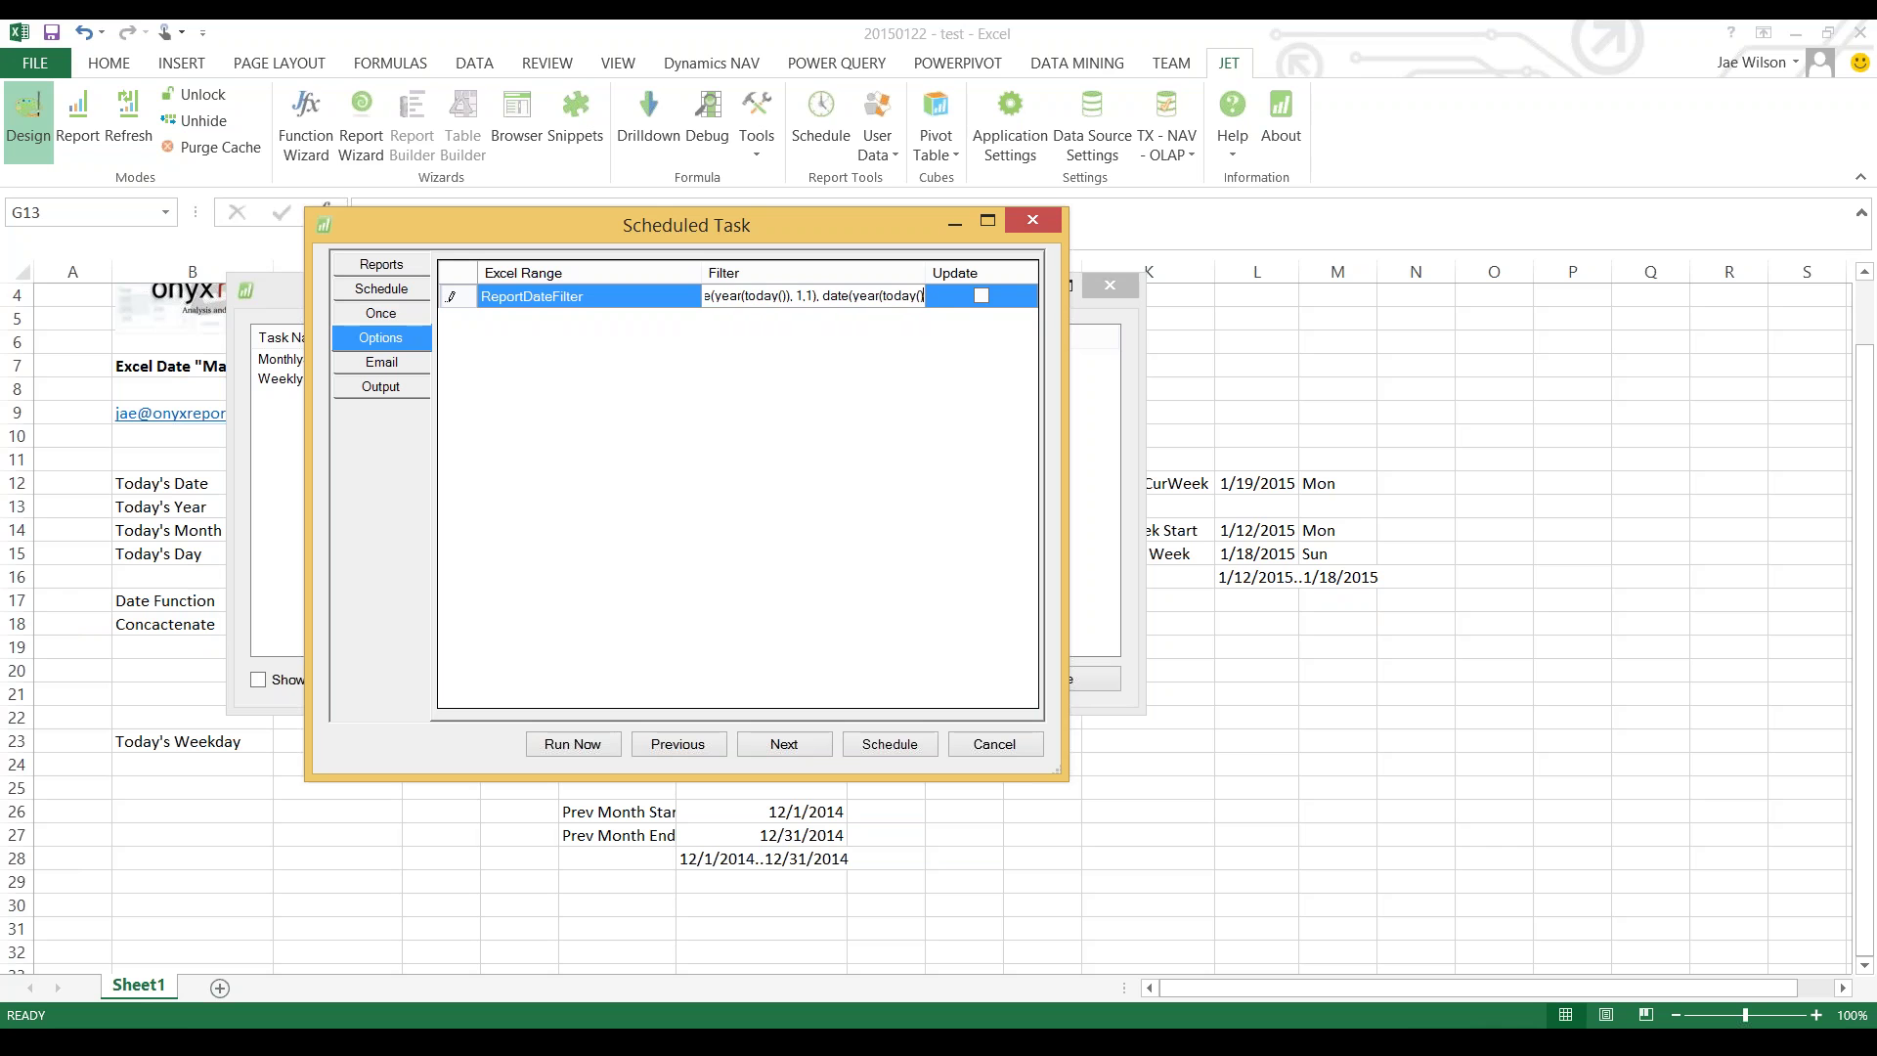
# - Complete the filter formula's end date with MONTH(today()), 0) for the last day of the previous month
pyautogui.write(' MO')
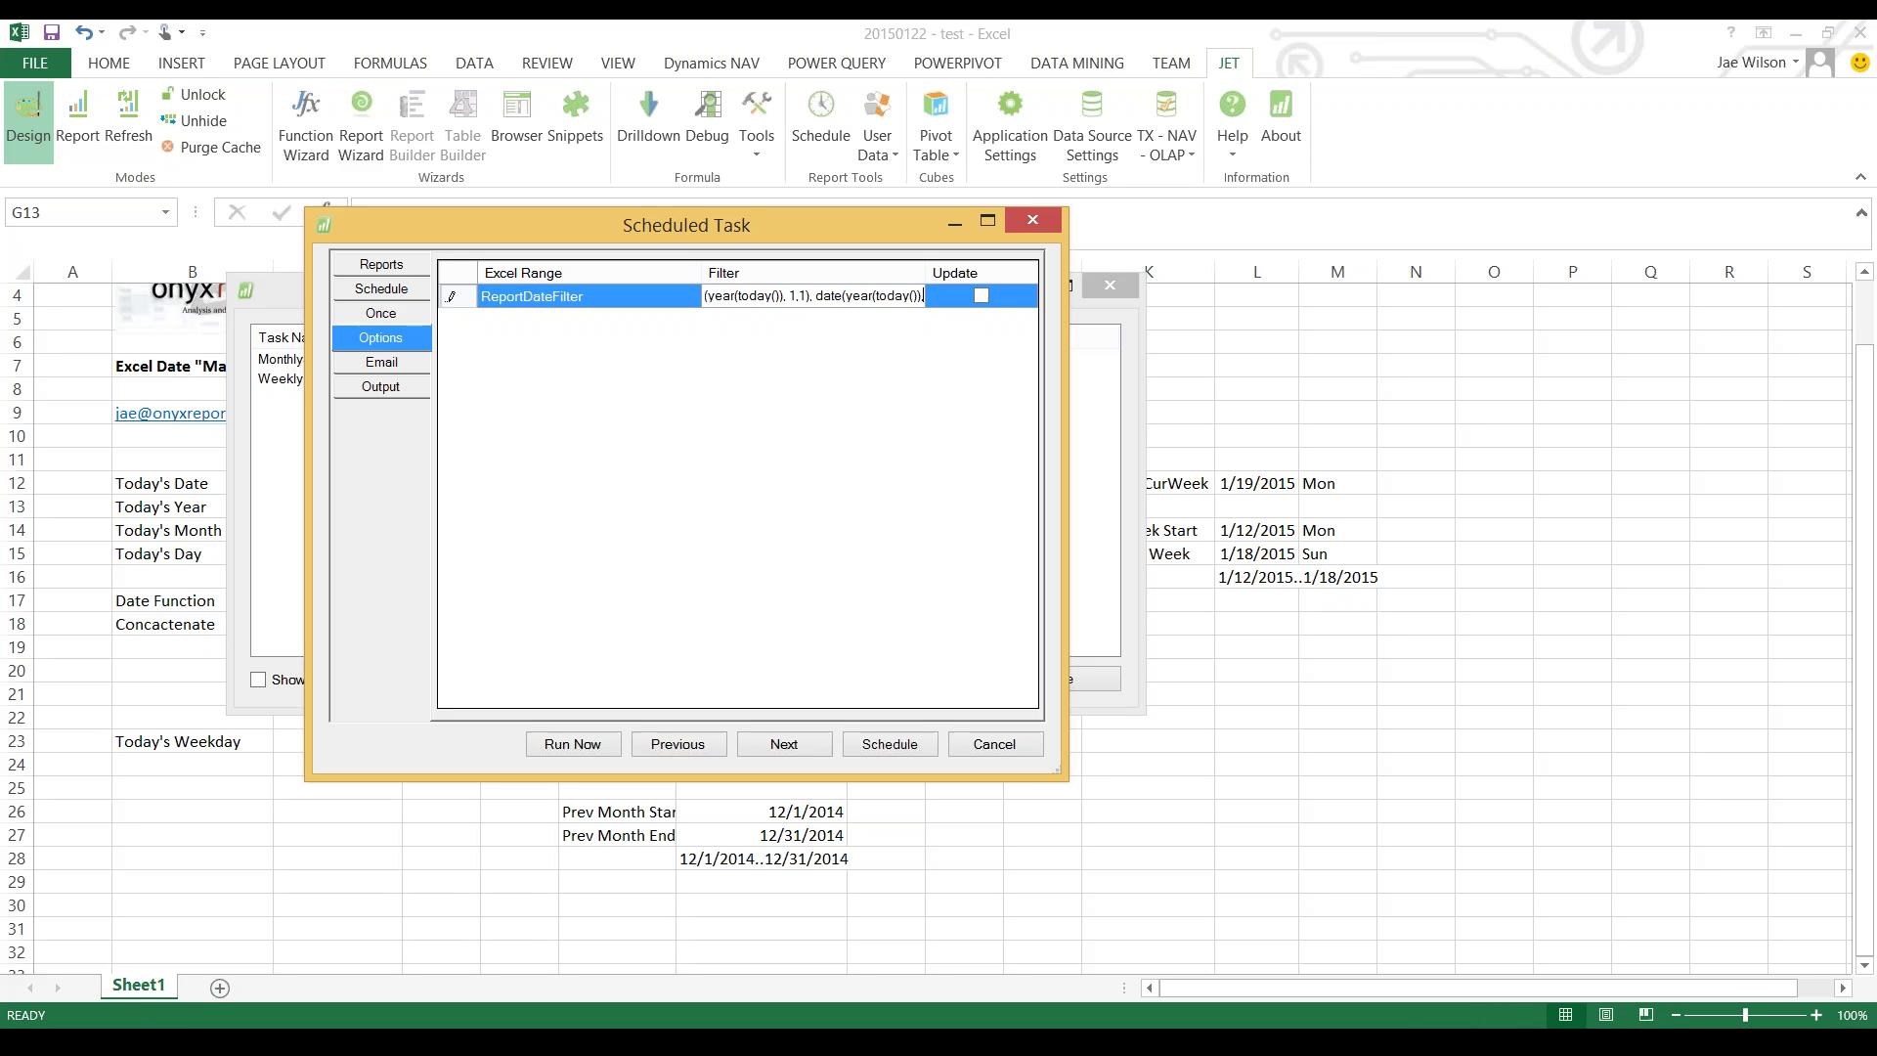
pyautogui.write('NTH(TOD')
pyautogui.press('BackSpace')
pyautogui.press('BackSpace')
pyautogui.press('BackSpace')
pyautogui.write('today()),')
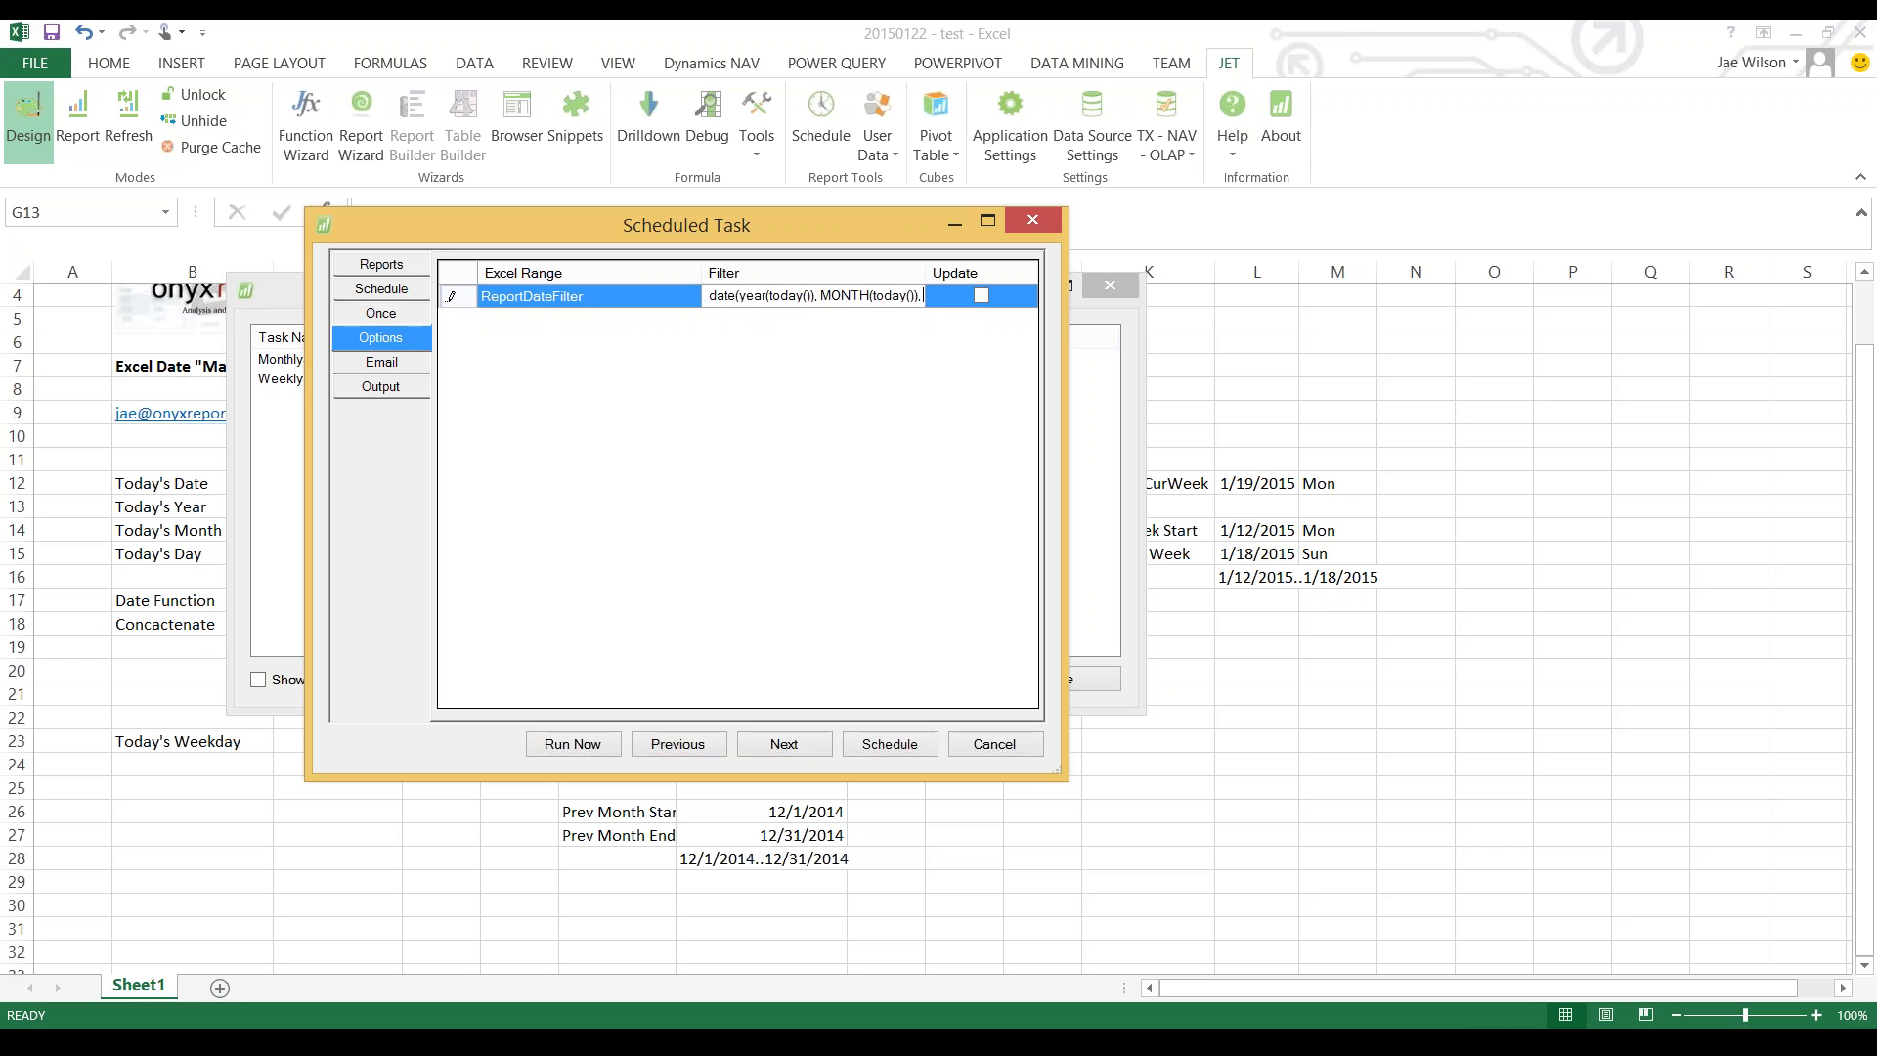
pyautogui.write(' 0)')
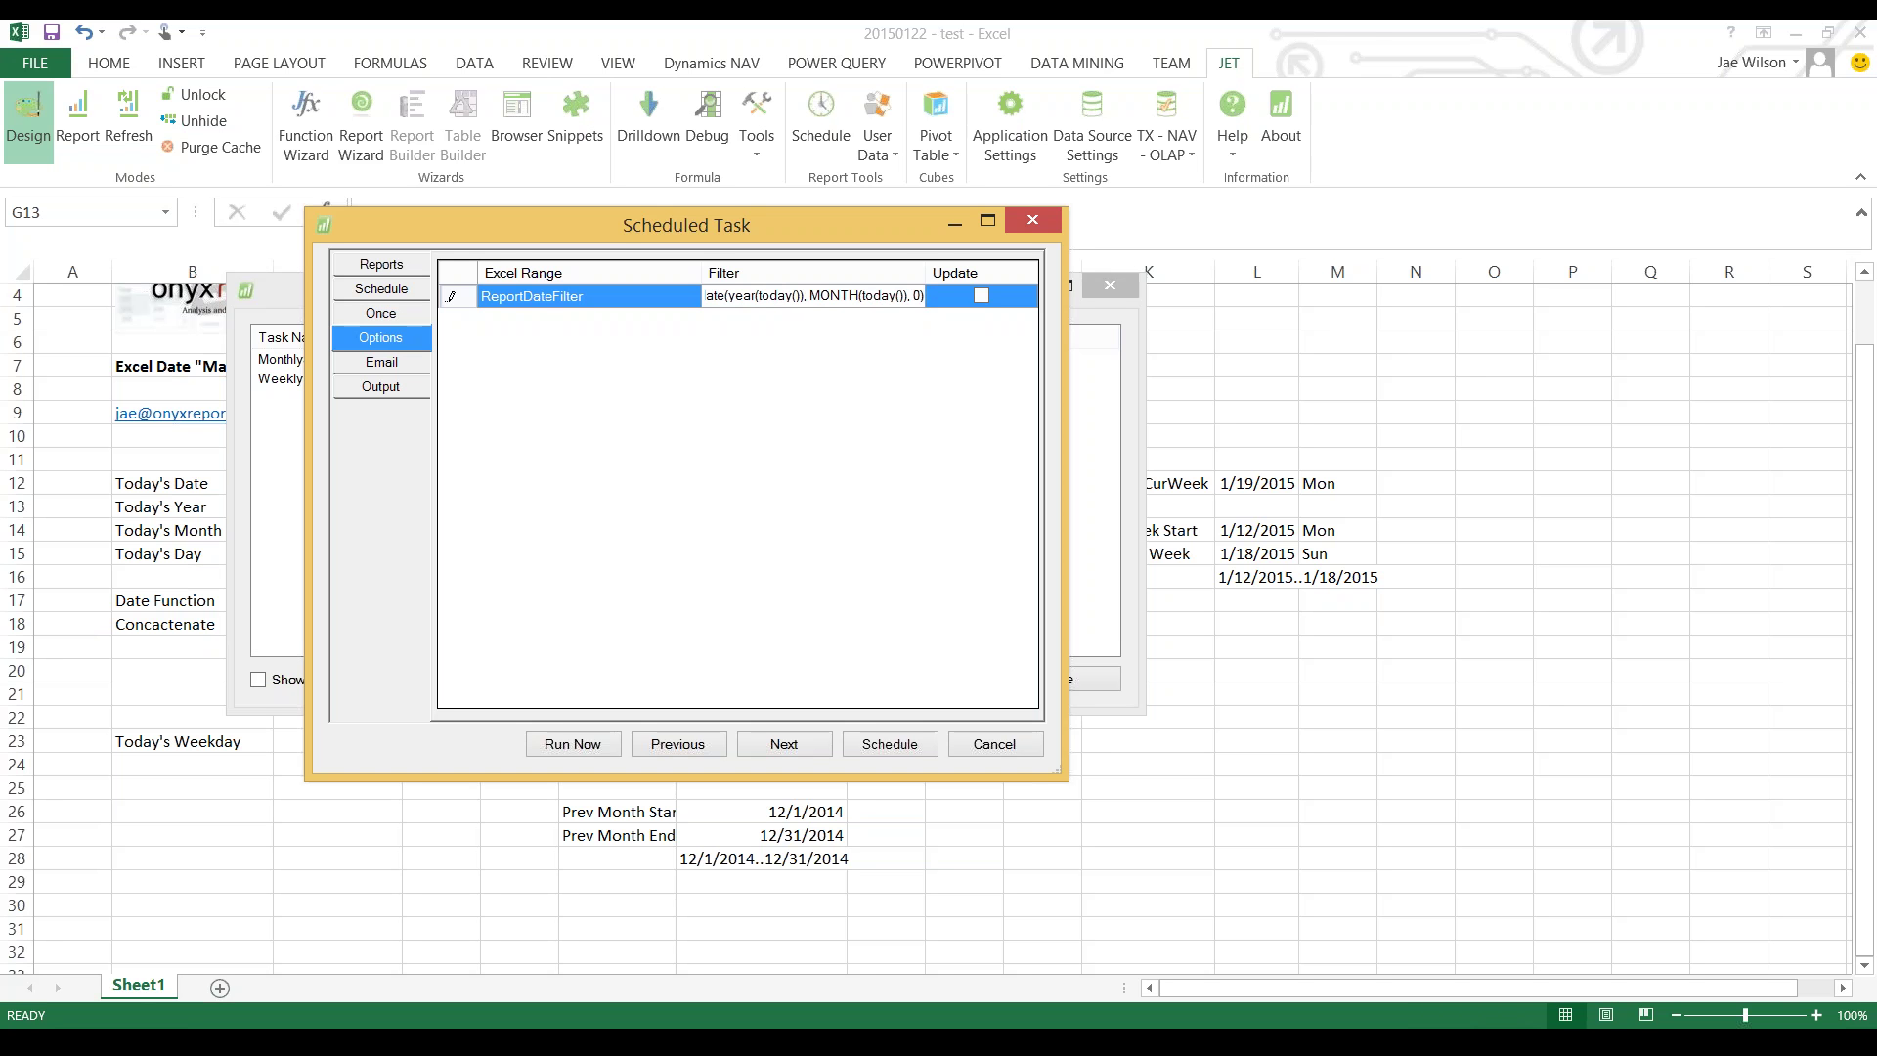
# - Review the scheduled task's report settings, move its window aside and return to the worksheet
pyautogui.click(380, 264)
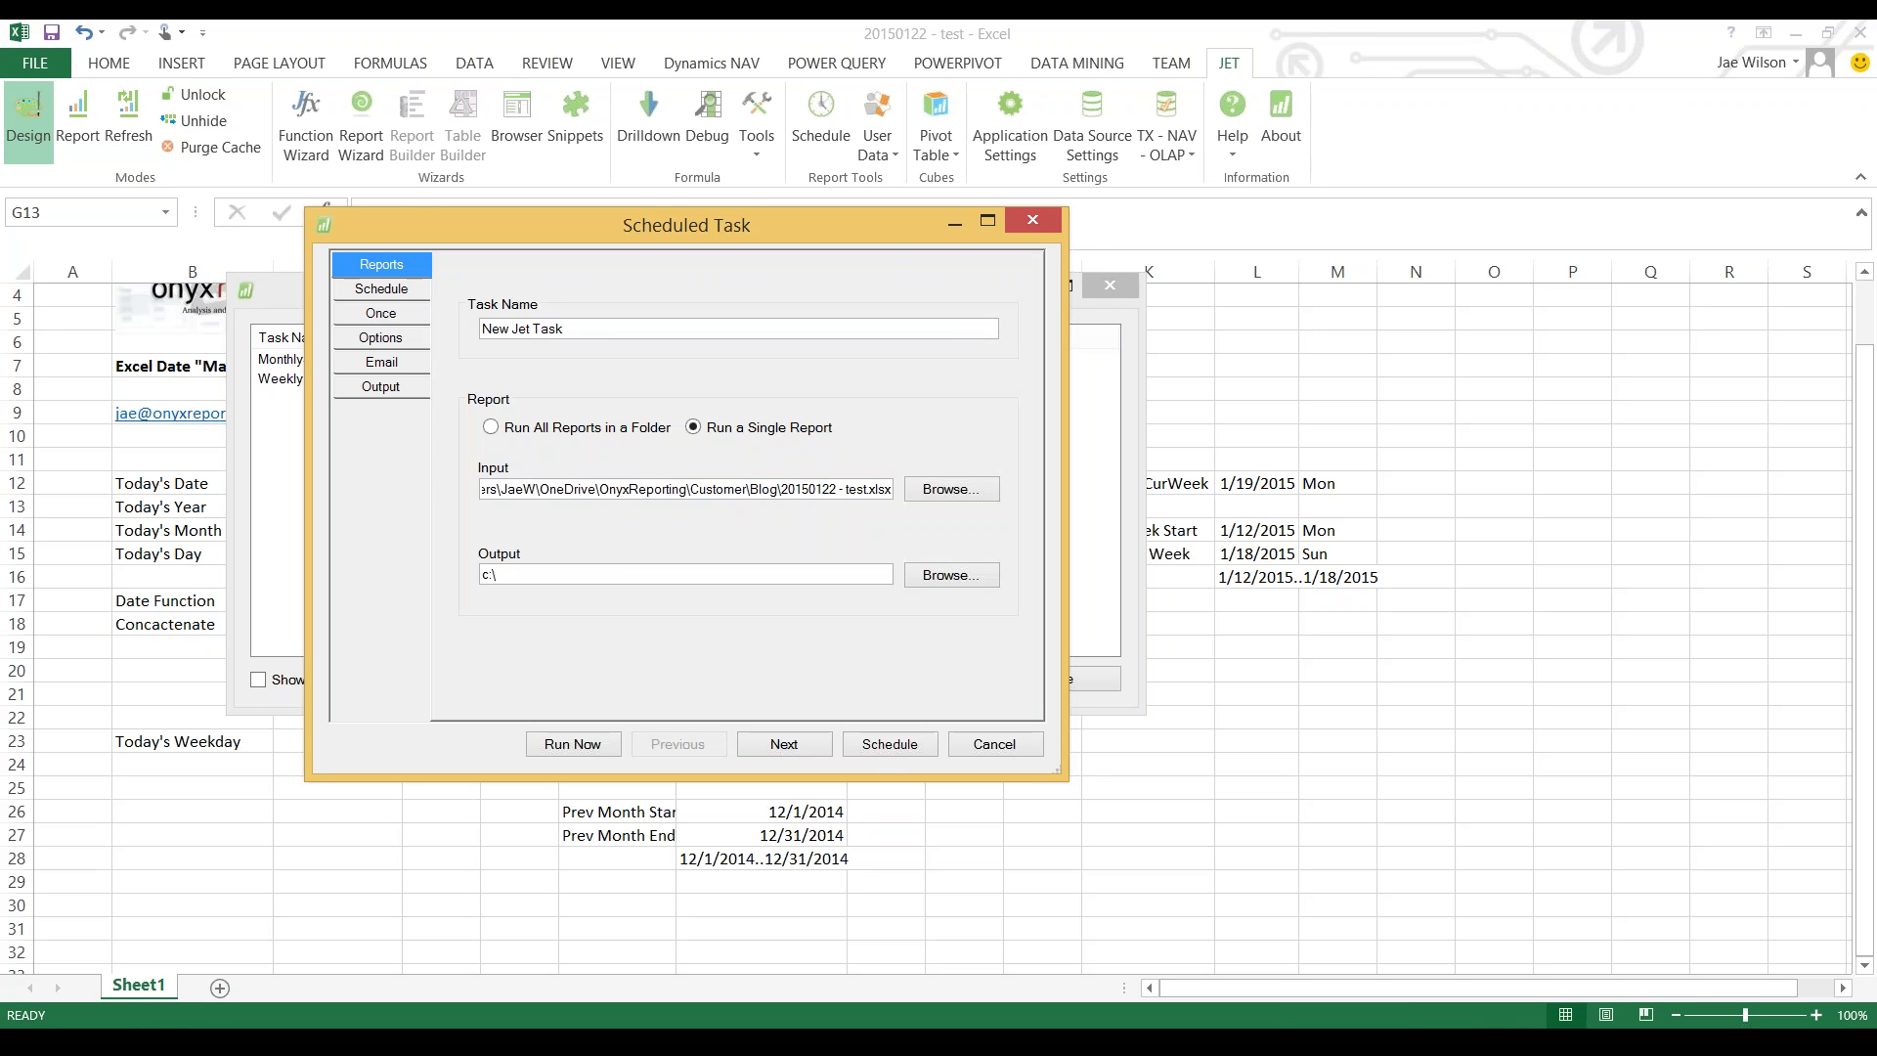
pyautogui.moveTo(685, 224); pyautogui.dragTo(892, 503)
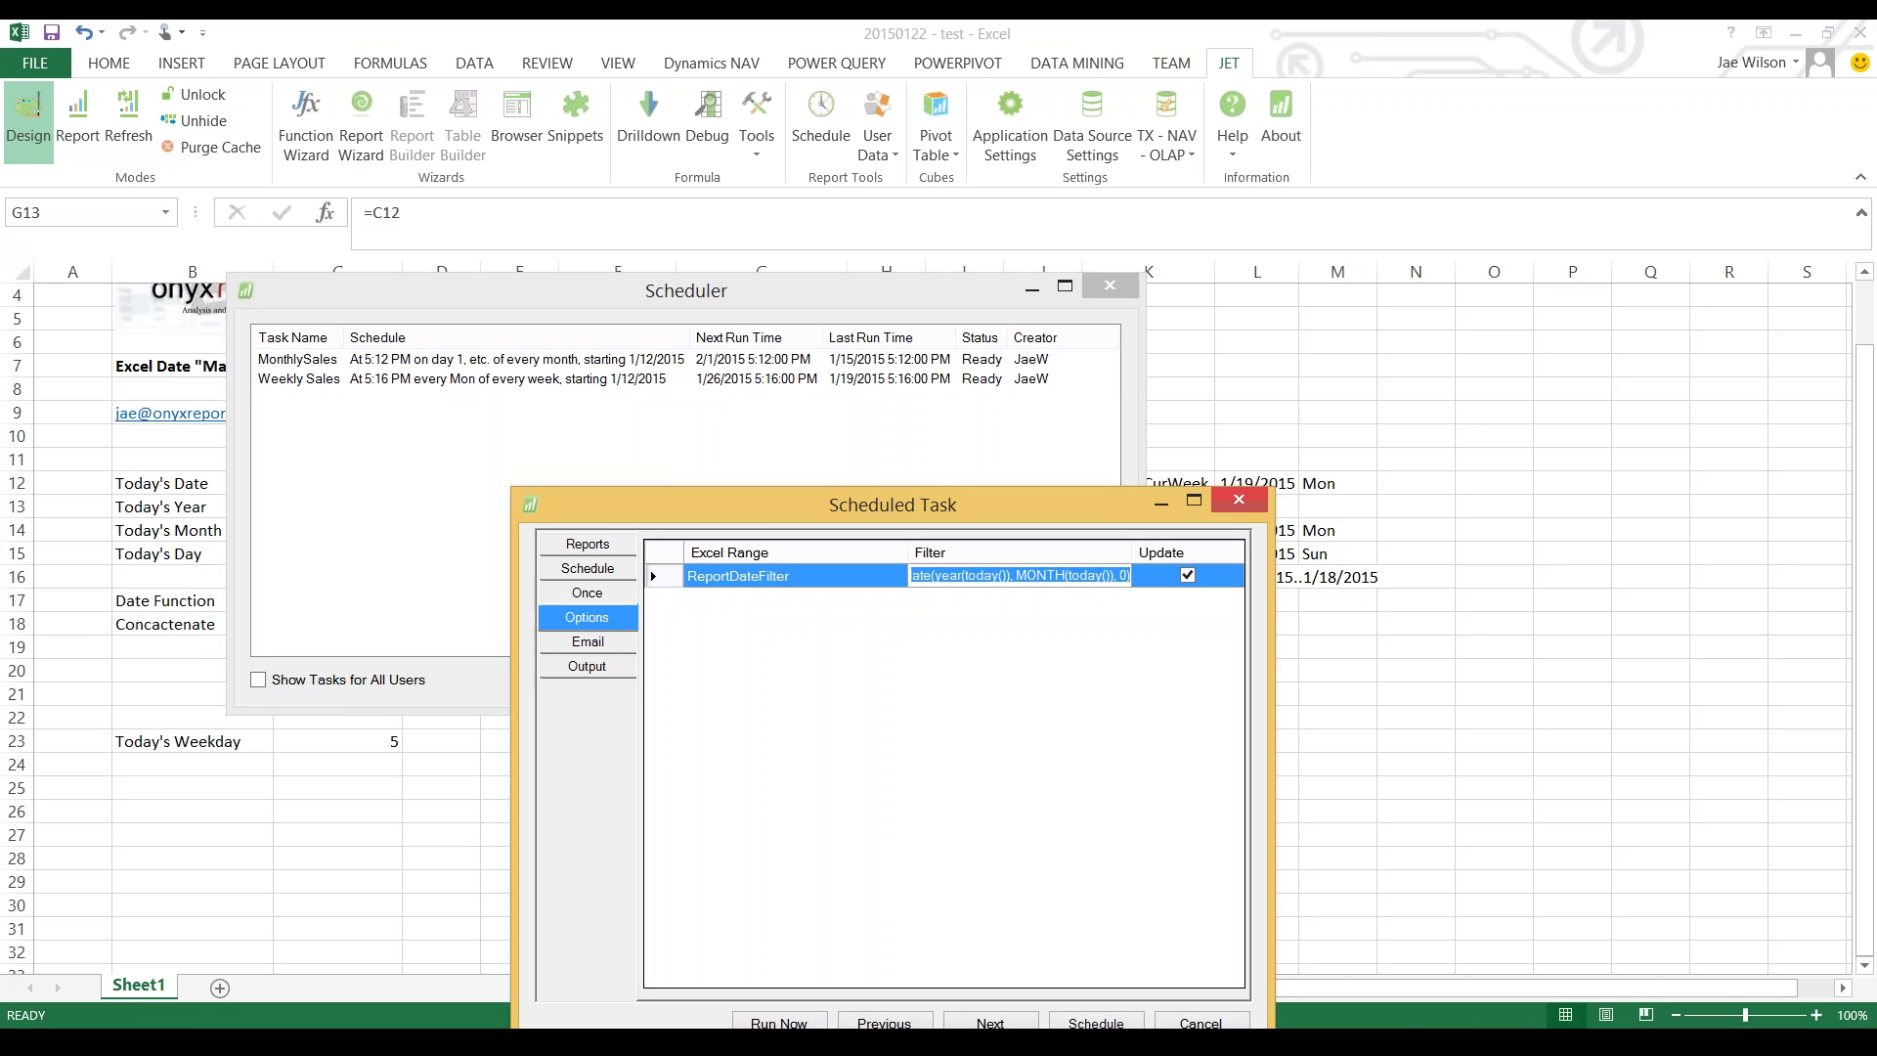
pyautogui.hotkey('alt', 'Tab')
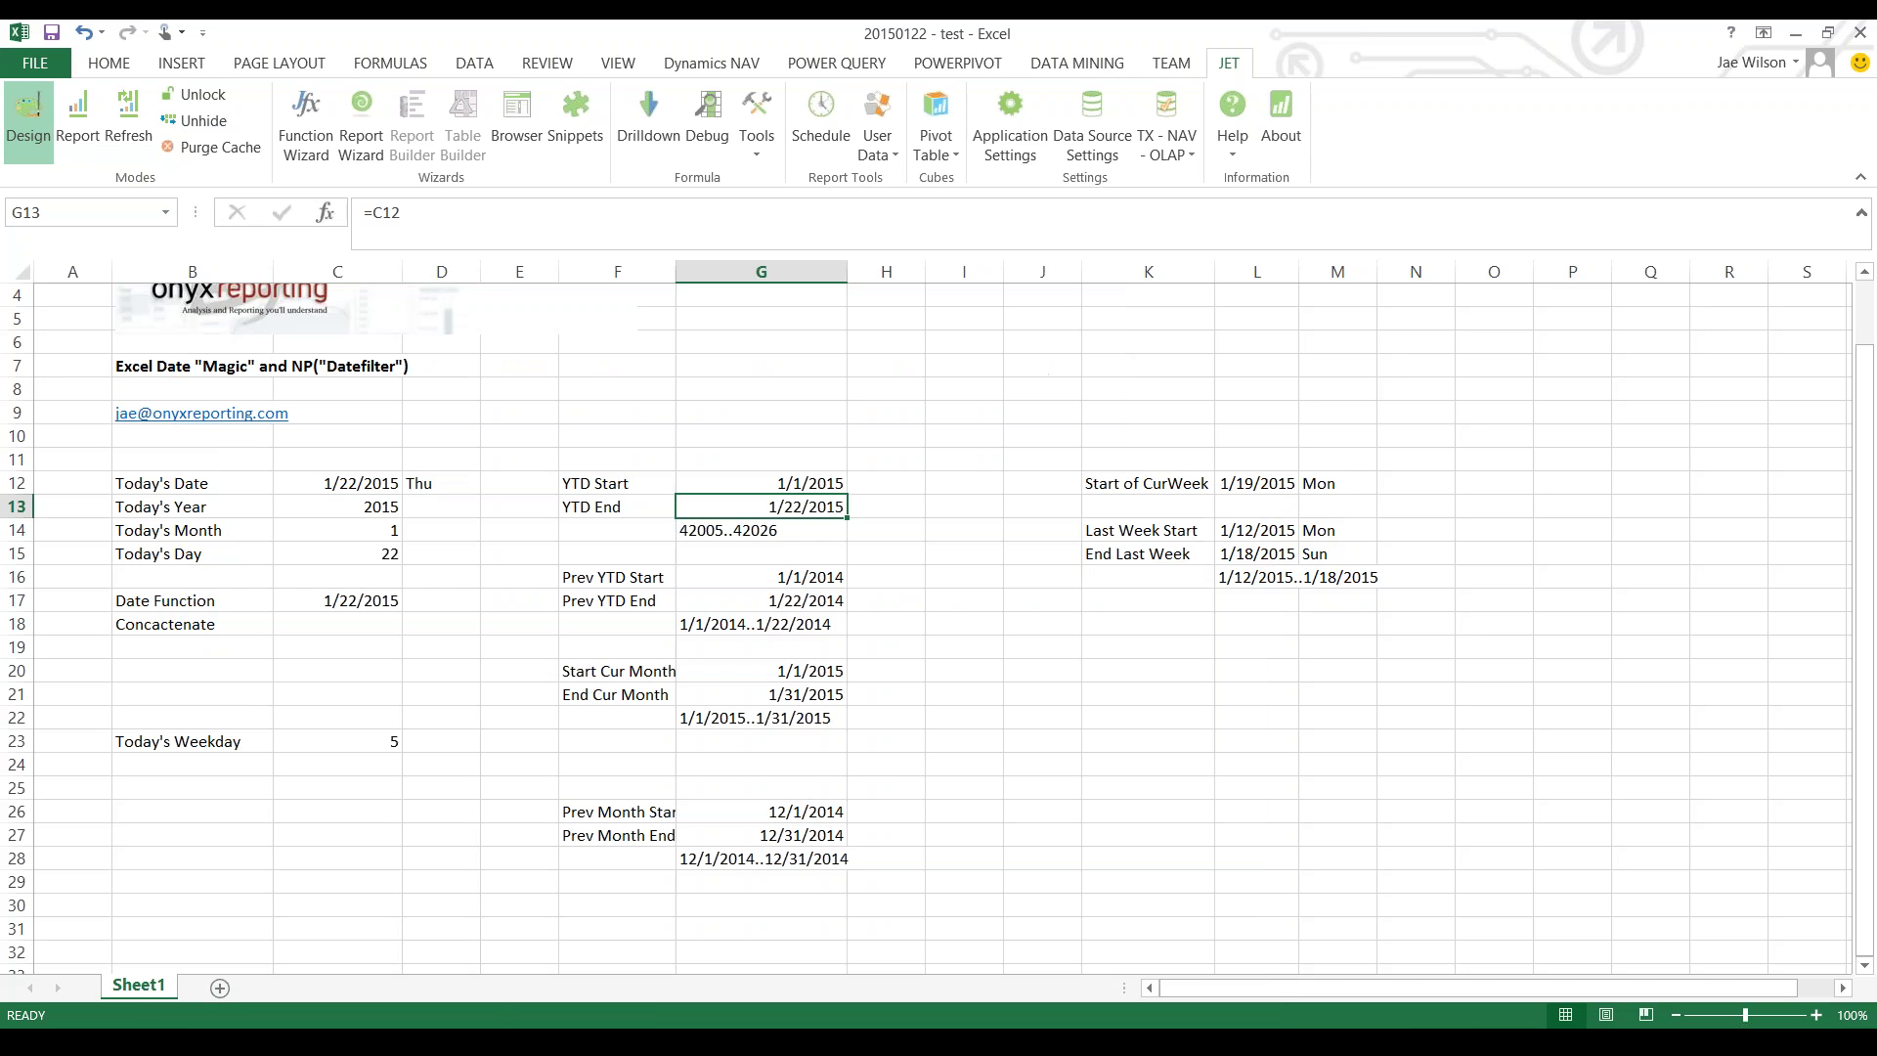